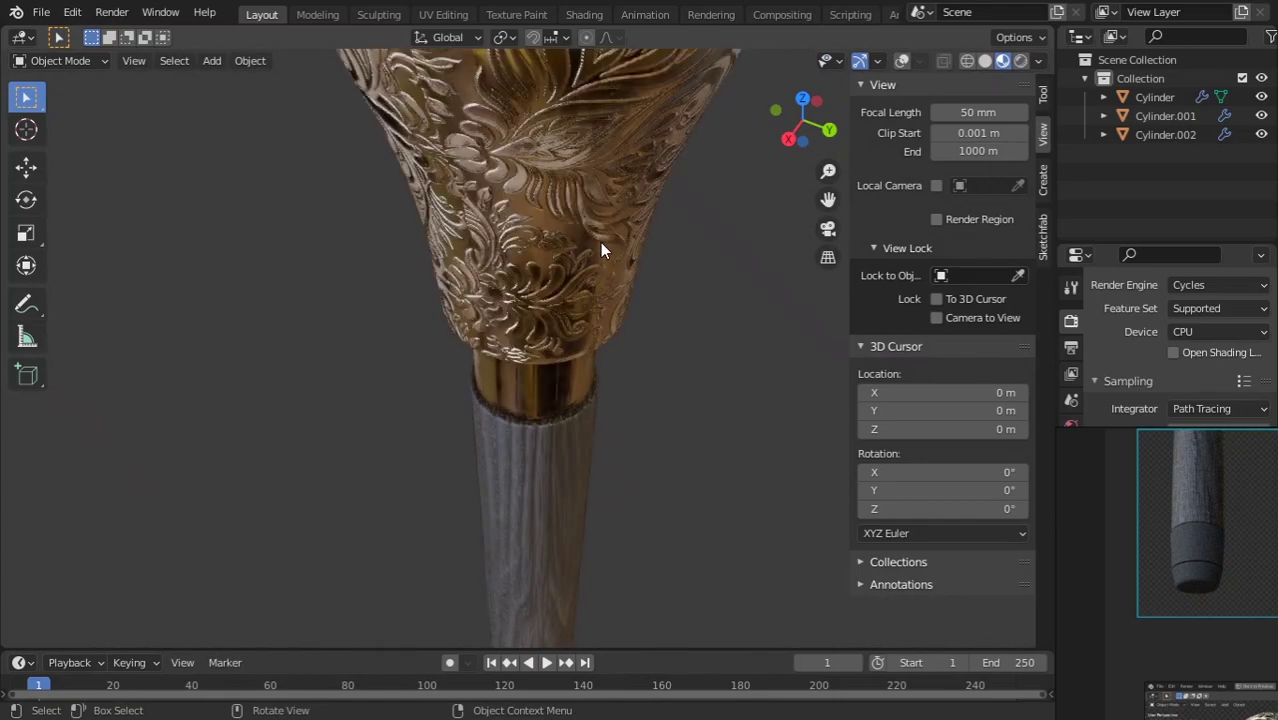
- Examine the finished cane and the mesh of its ornate head in Edit Mode with viewport overlays shown
middle_drag(600, 242, 698, 250)
scroll(672, 332, down, 5)
shift+middle_drag(616, 566, 785, 185)
click(785, 185)
middle_drag(722, 234, 600, 371)
key(Tab)
scroll(600, 371, down, 5)
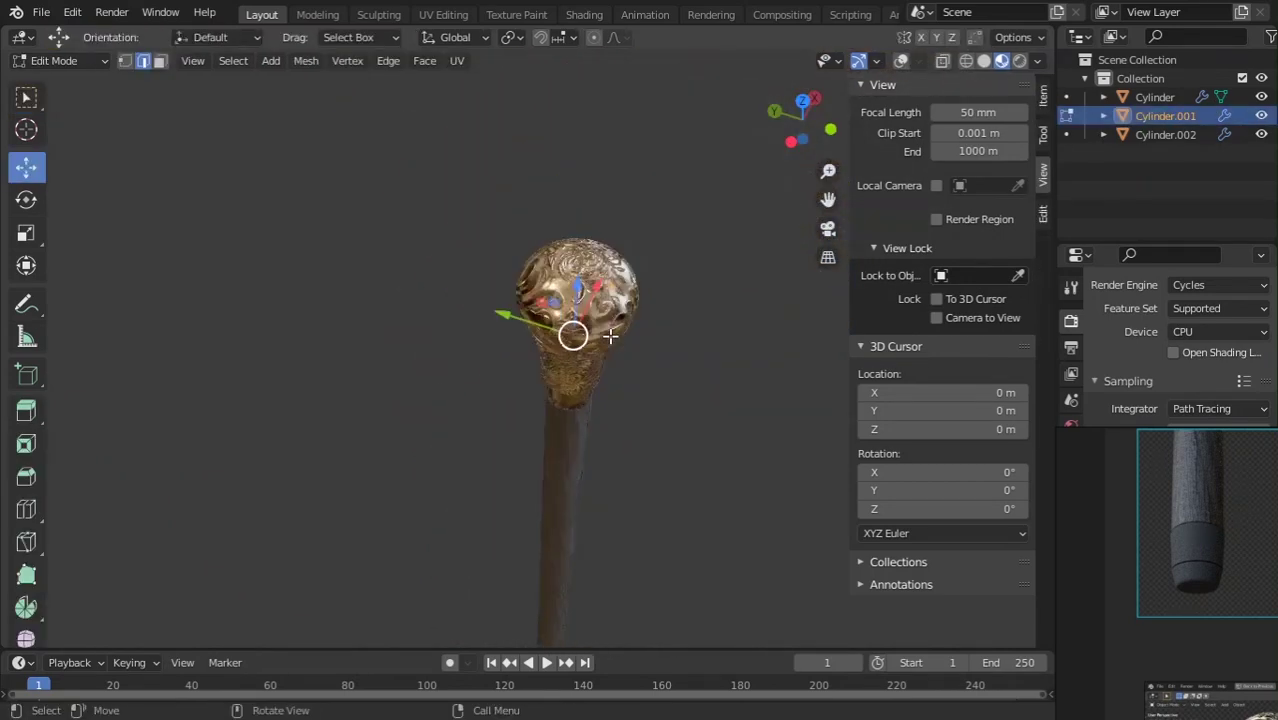
click(876, 61)
click(900, 62)
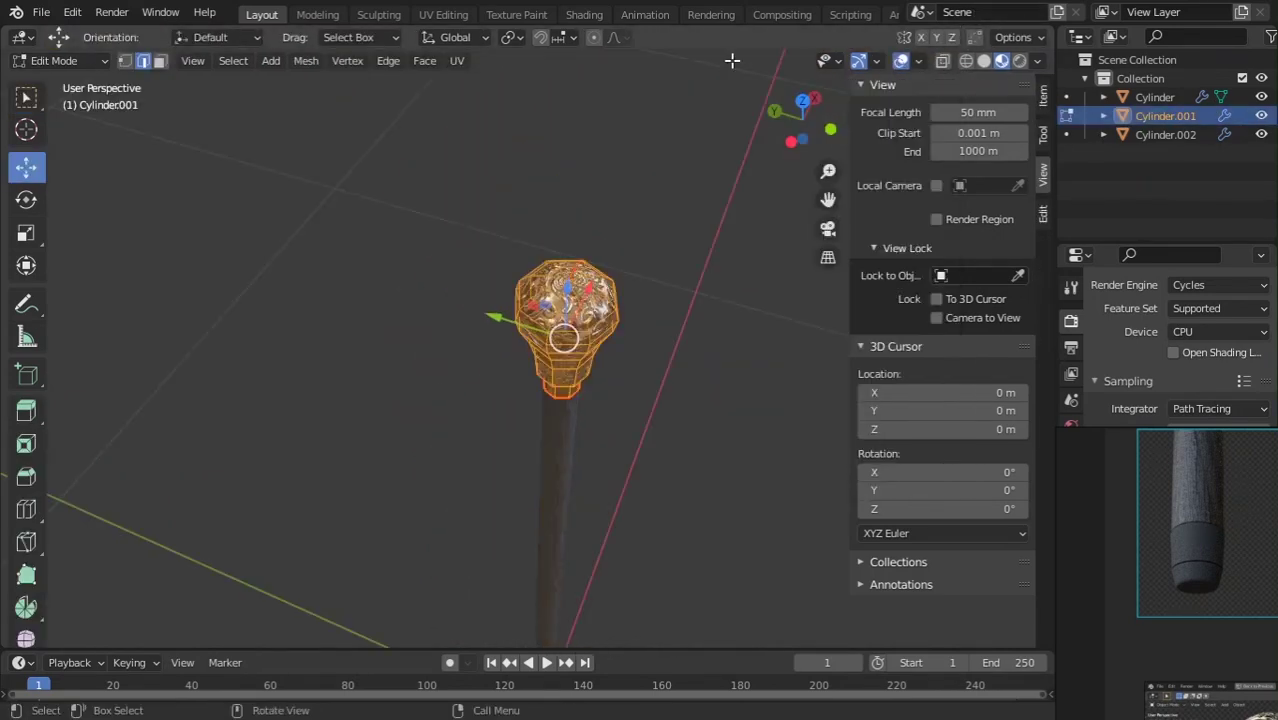
key(Tab)
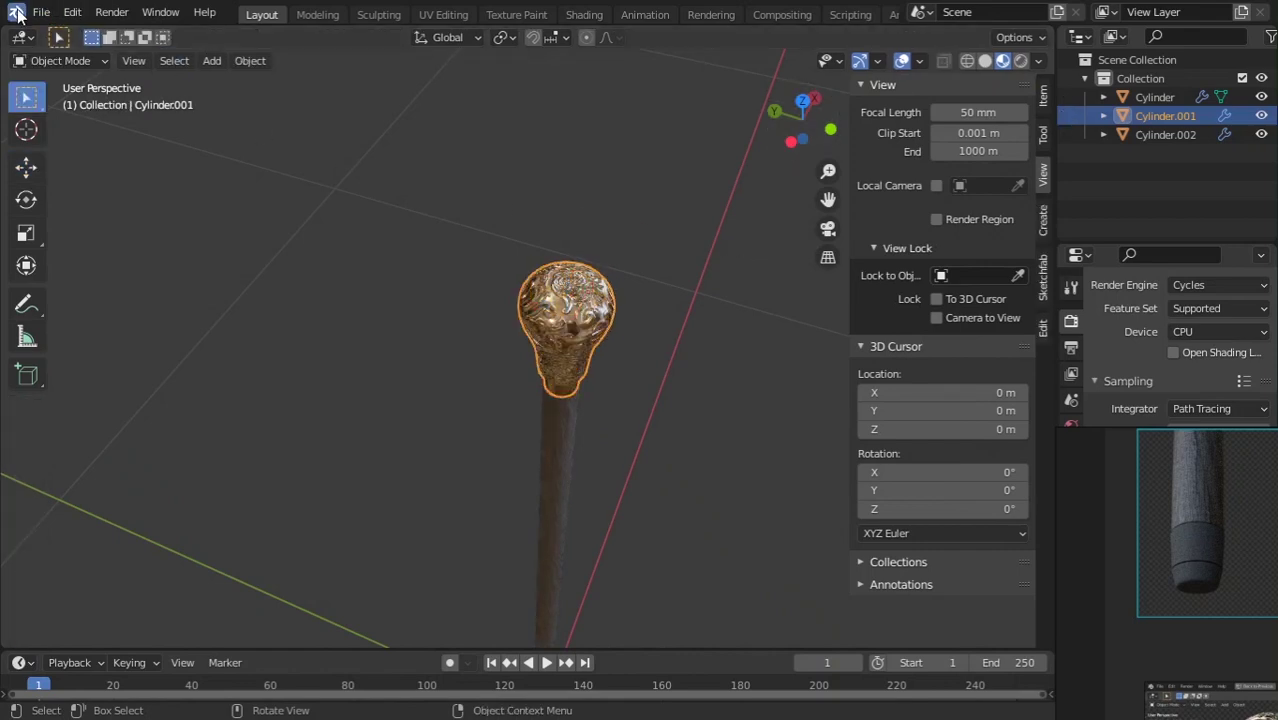
- Create a new file from the General template
click(17, 12)
mouse_move(43, 14)
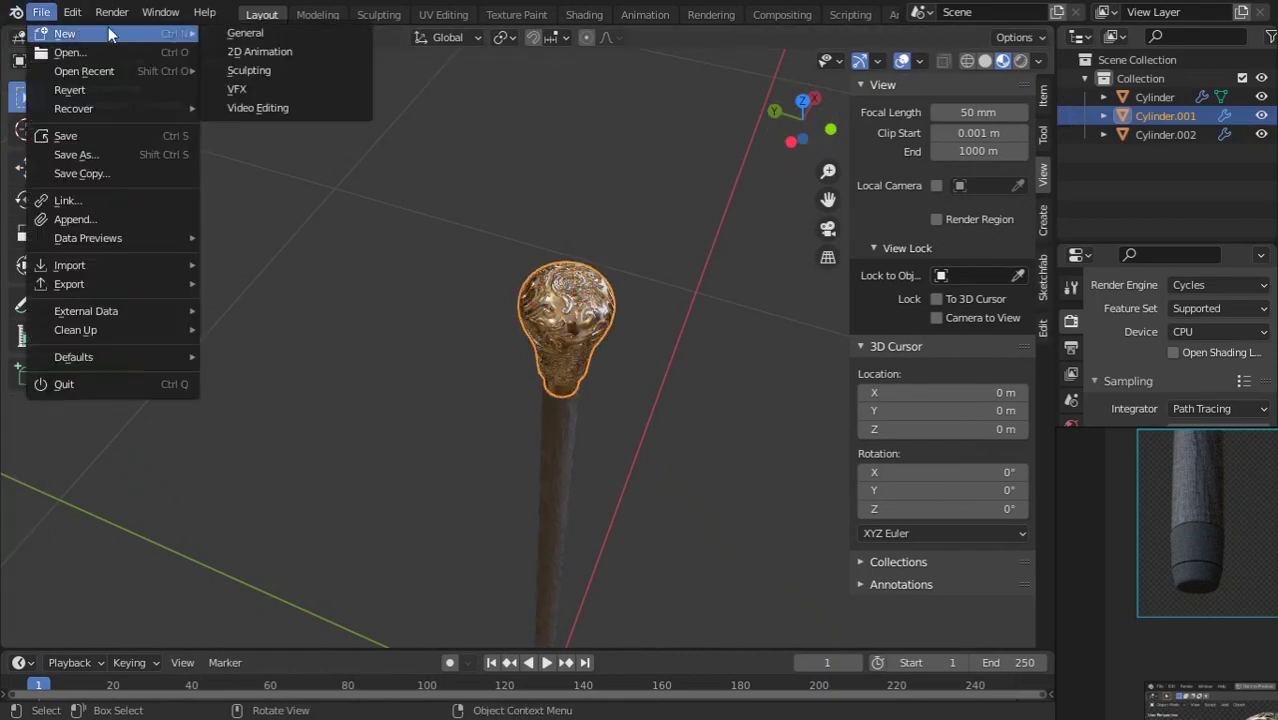
click(241, 30)
click(682, 396)
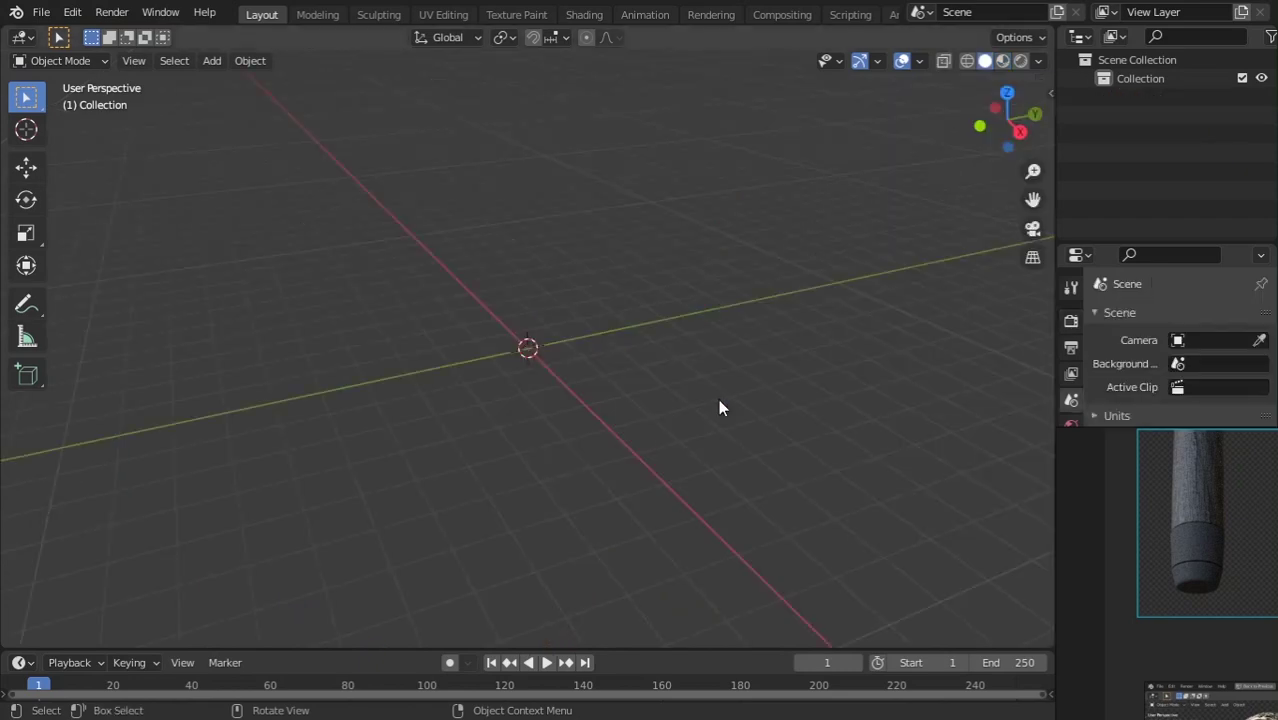
- Bring the reference board over the viewport and examine the image of the cylinder settings
right_drag(1267, 648, 650, 381)
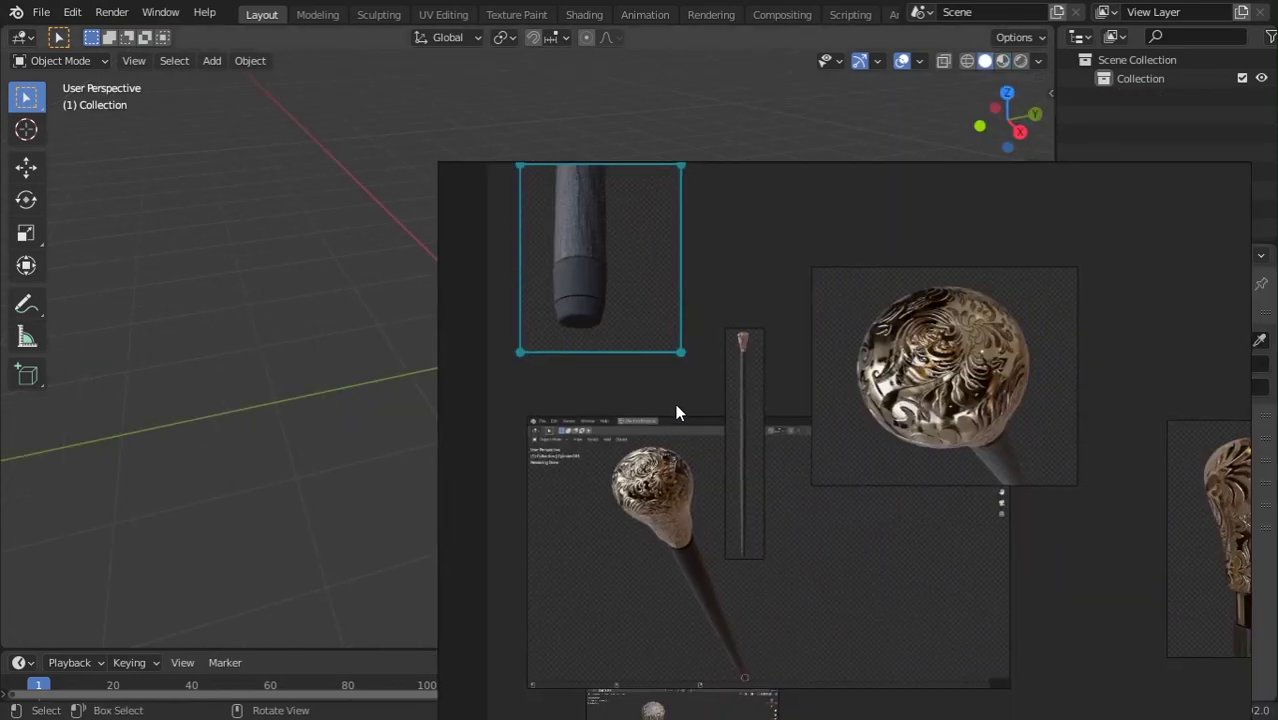
scroll(672, 390, down, 5)
scroll(652, 245, up, 5)
middle_drag(895, 535, 698, 403)
scroll(698, 403, up, 4)
middle_drag(779, 700, 763, 375)
middle_drag(755, 260, 743, 296)
scroll(746, 366, up, 3)
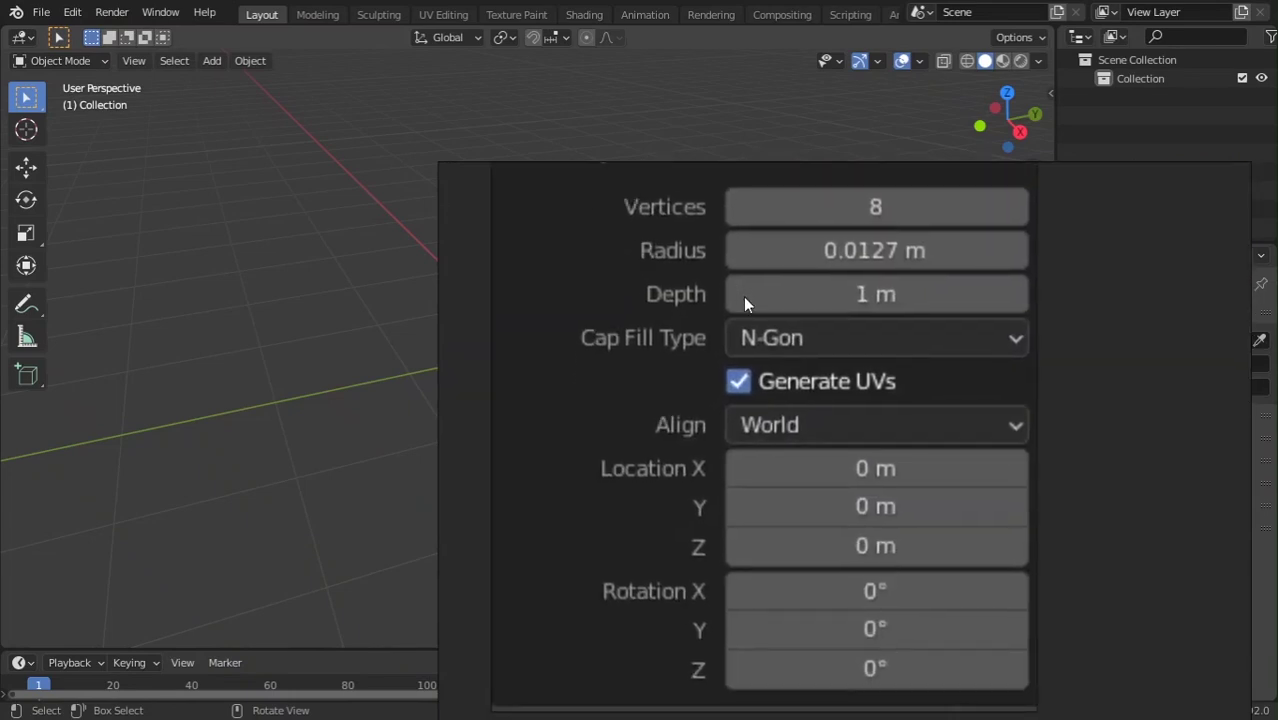
- Move the reference board aside to uncover the viewport's origin, keeping the cylinder's vertices, radius and depth values readable
right_drag(700, 300, 1265, 420)
right_drag(1255, 463, 830, 439)
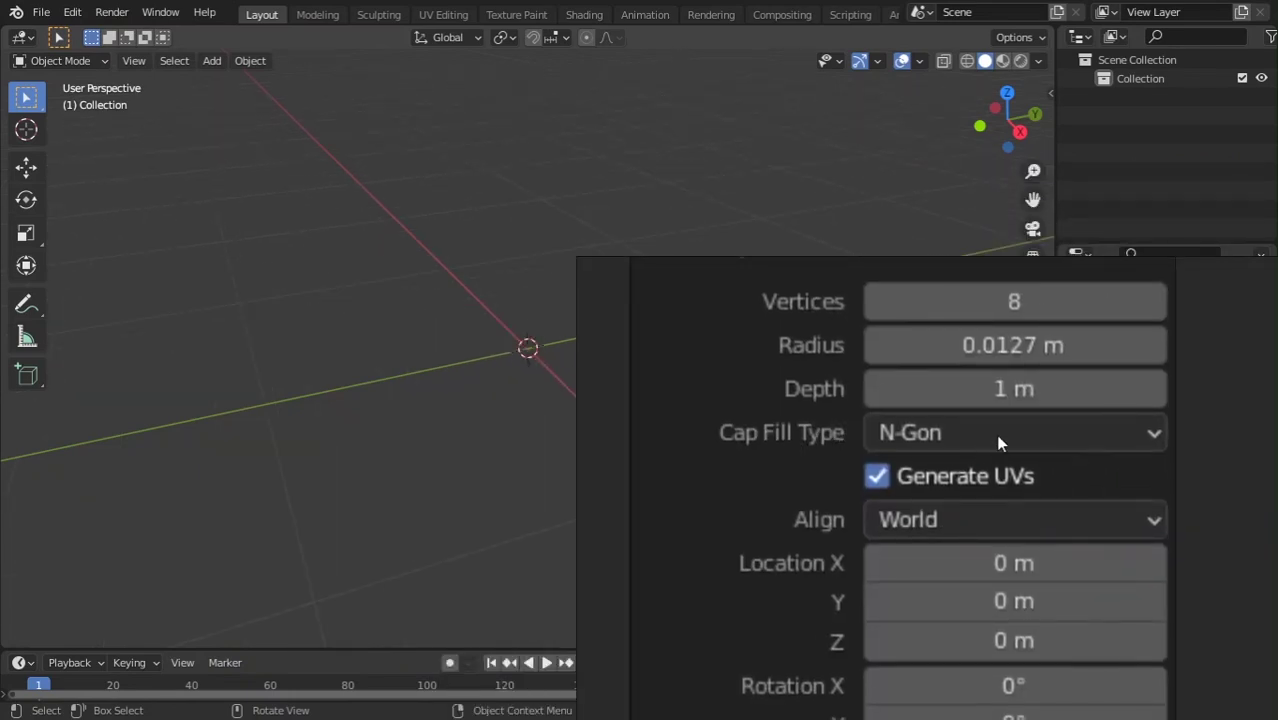
middle_drag(1033, 439, 948, 449)
right_drag(743, 424, 977, 504)
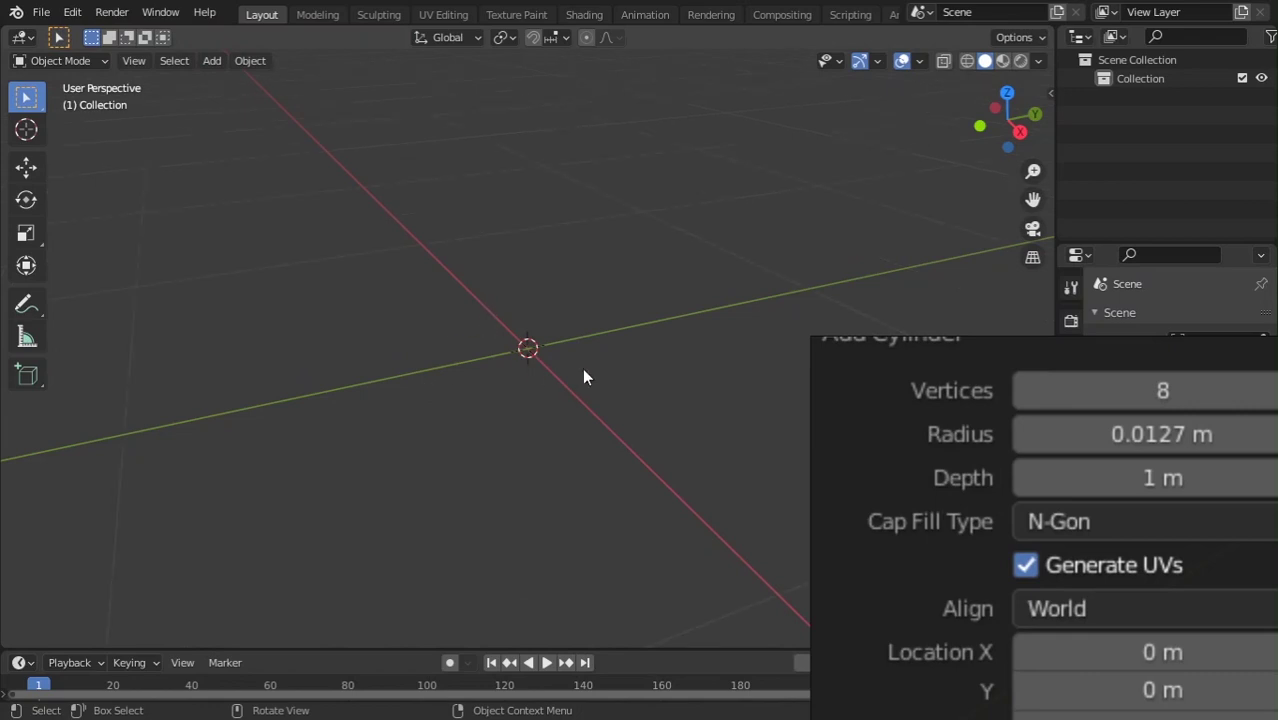
- Add a mesh cylinder at the world origin with 8 vertices
middle_drag(573, 371, 537, 385)
key(shift+a)
mouse_move(513, 148)
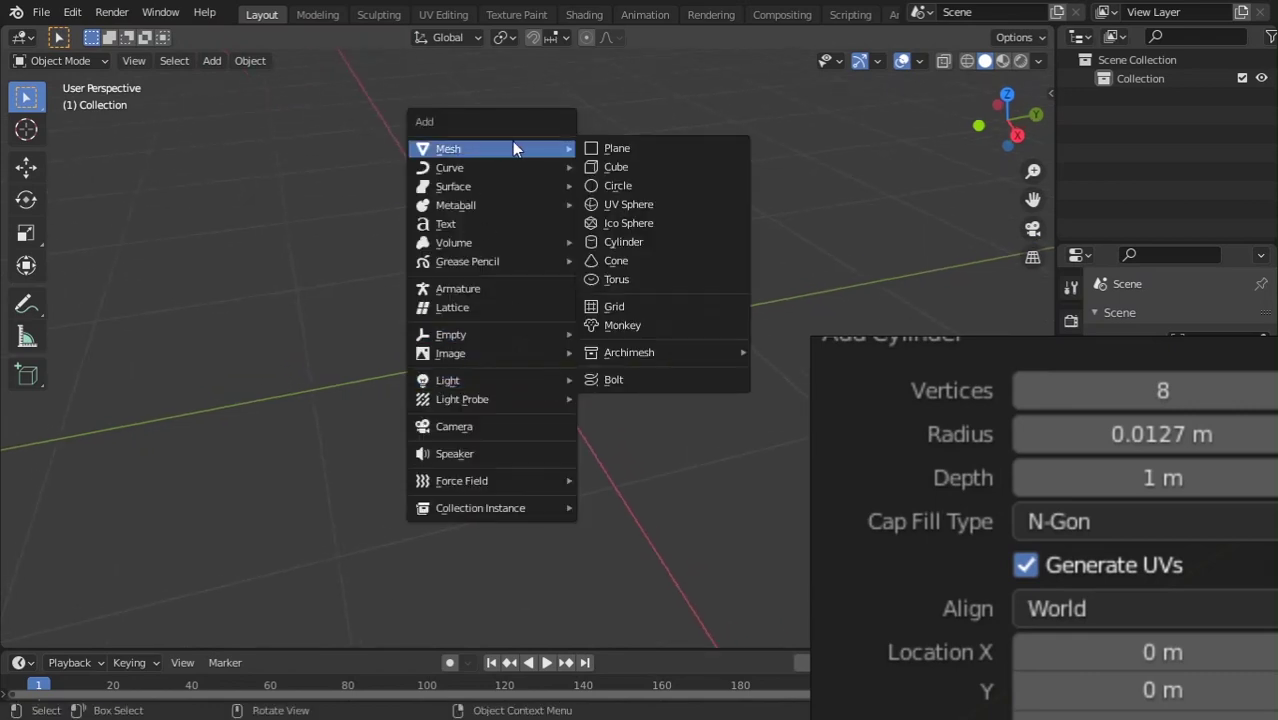
click(622, 242)
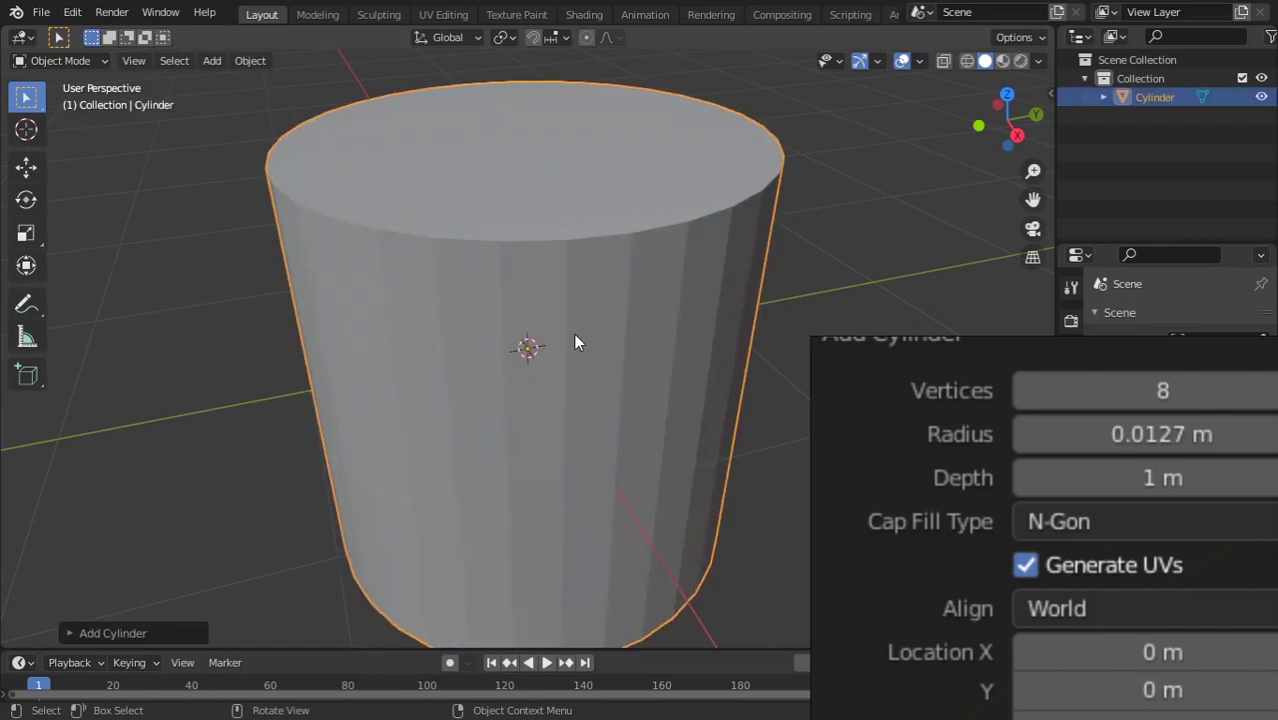
click(169, 634)
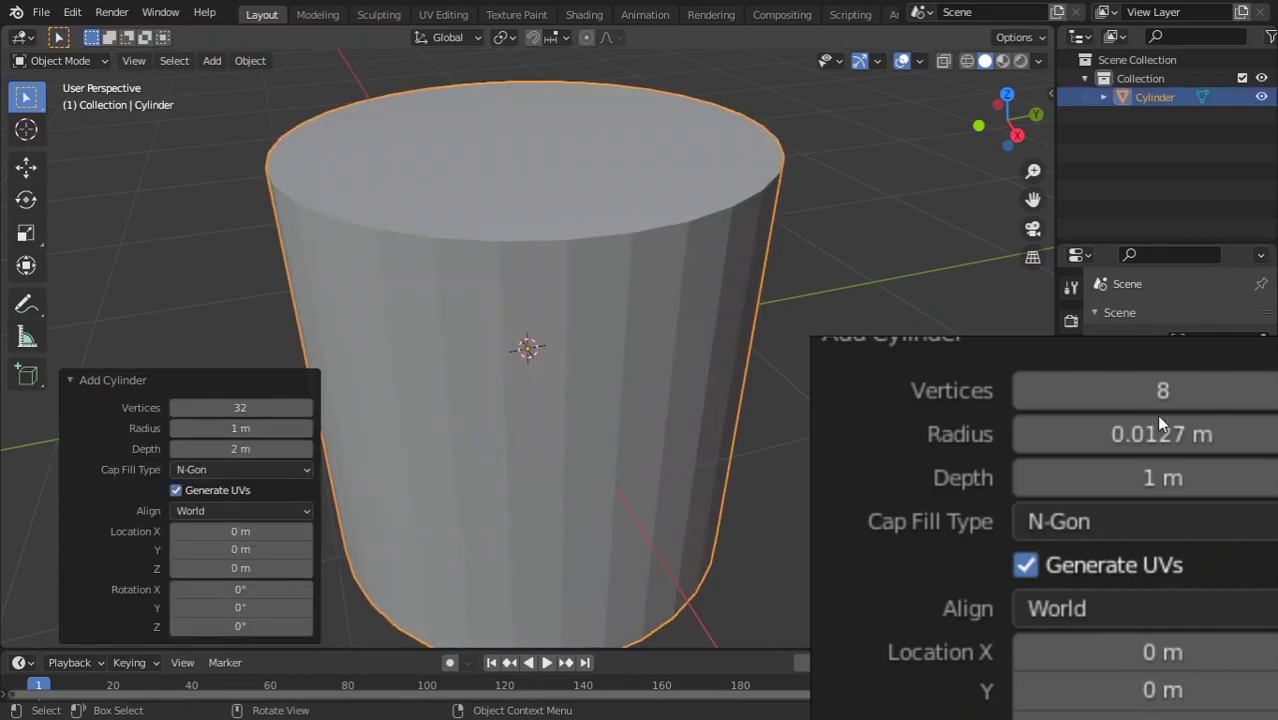
click(253, 404)
key(Return)
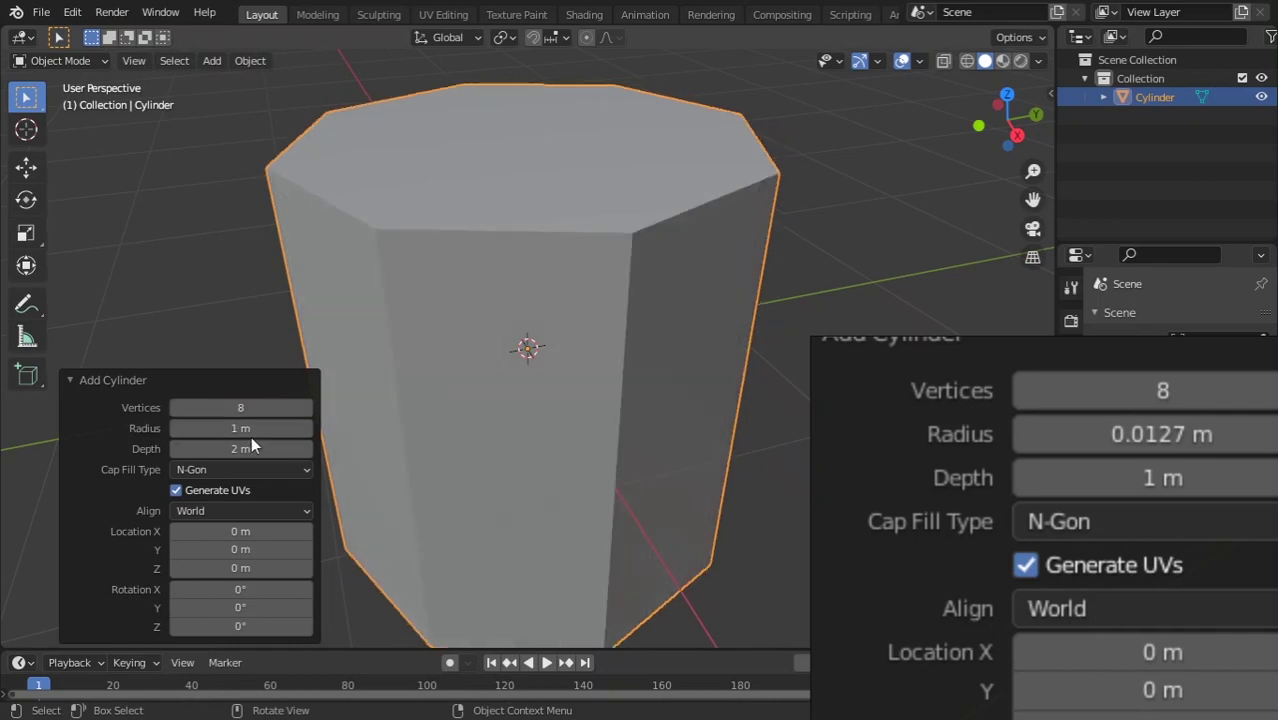
- Reopen the new cylinder's creation settings and set its radius to 0.0127 m and its depth to 1 m
click(249, 438)
click(466, 394)
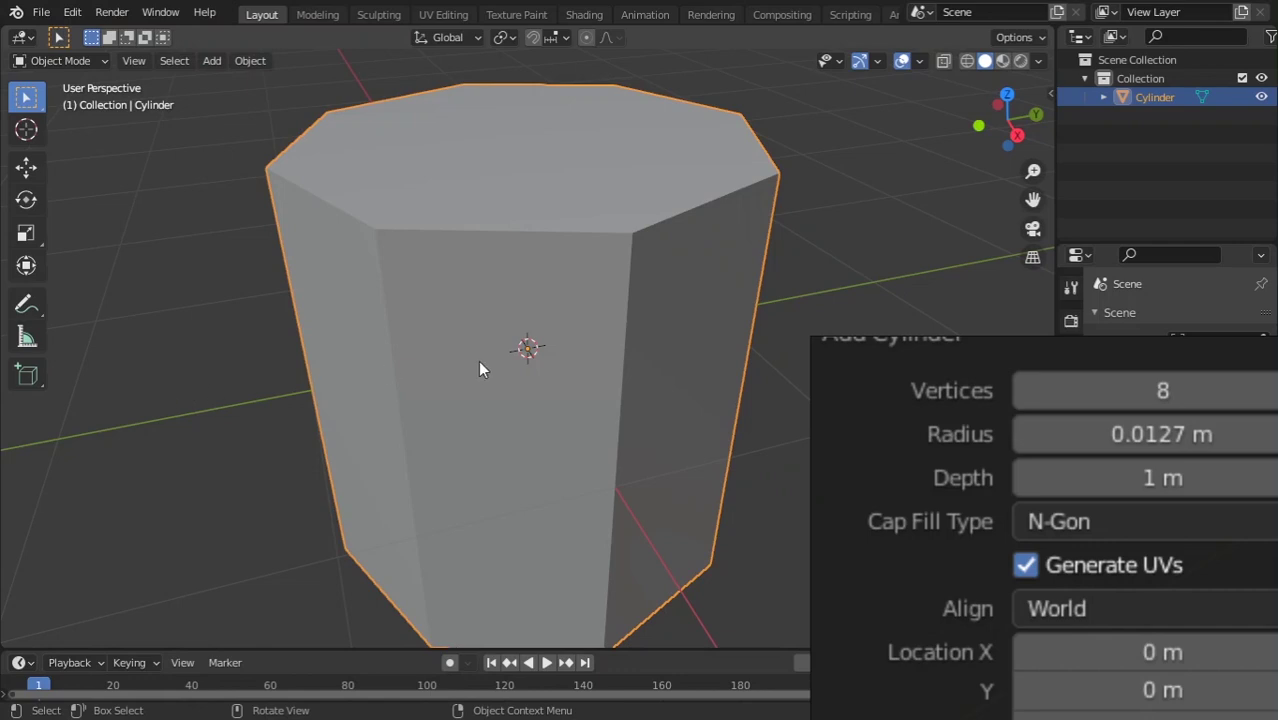
key(F9)
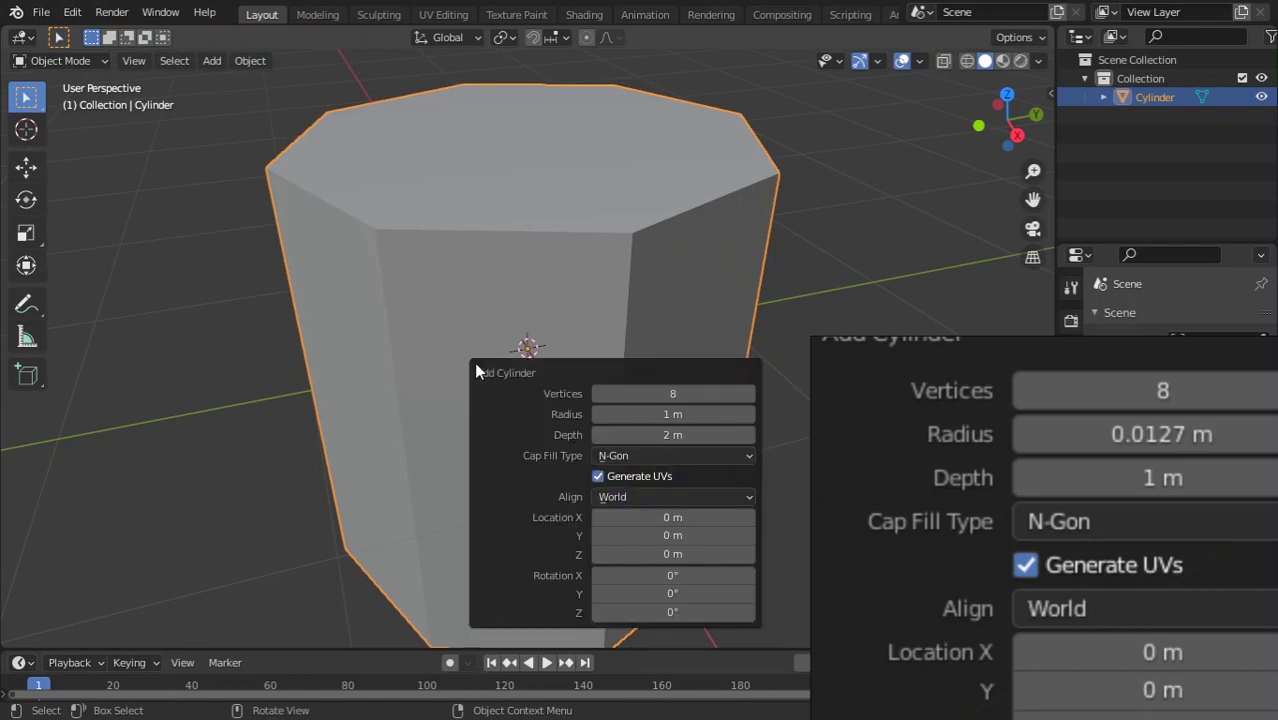
key(F9)
key(F9)
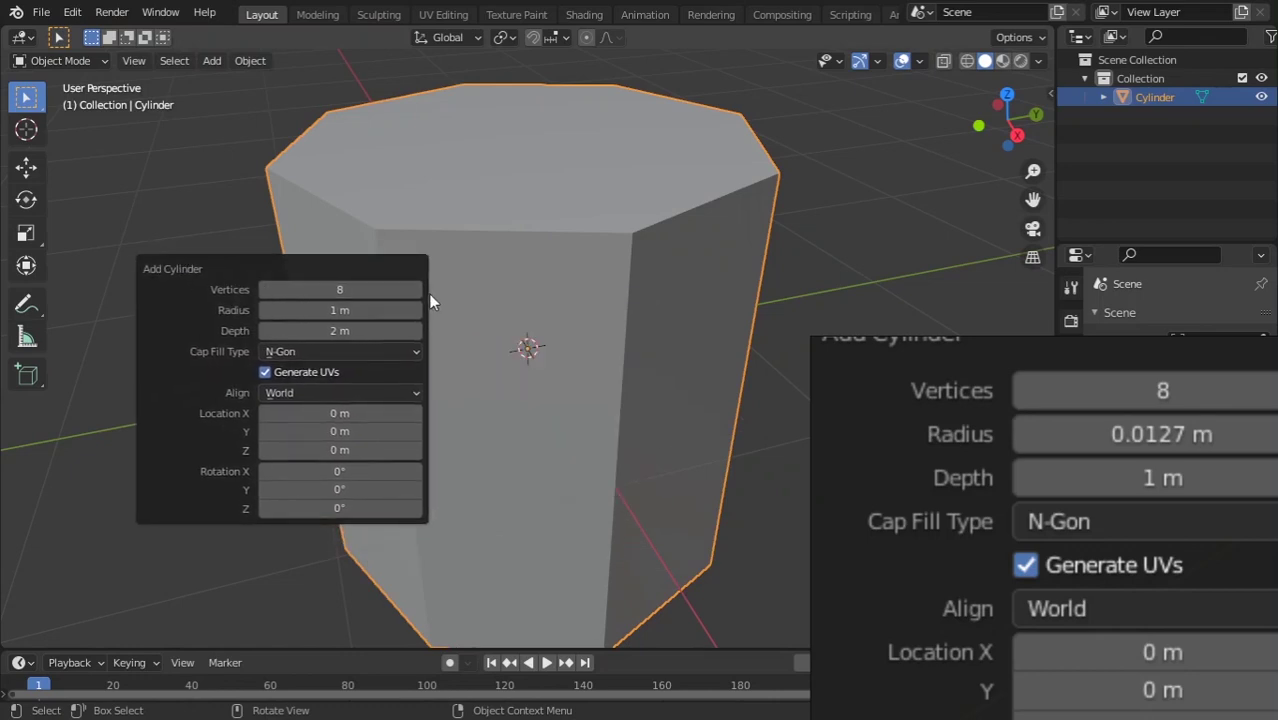
mouse_move(348, 312)
mouse_down()
mouse_move(242, 312)
mouse_move(360, 316)
mouse_up()
click(362, 314)
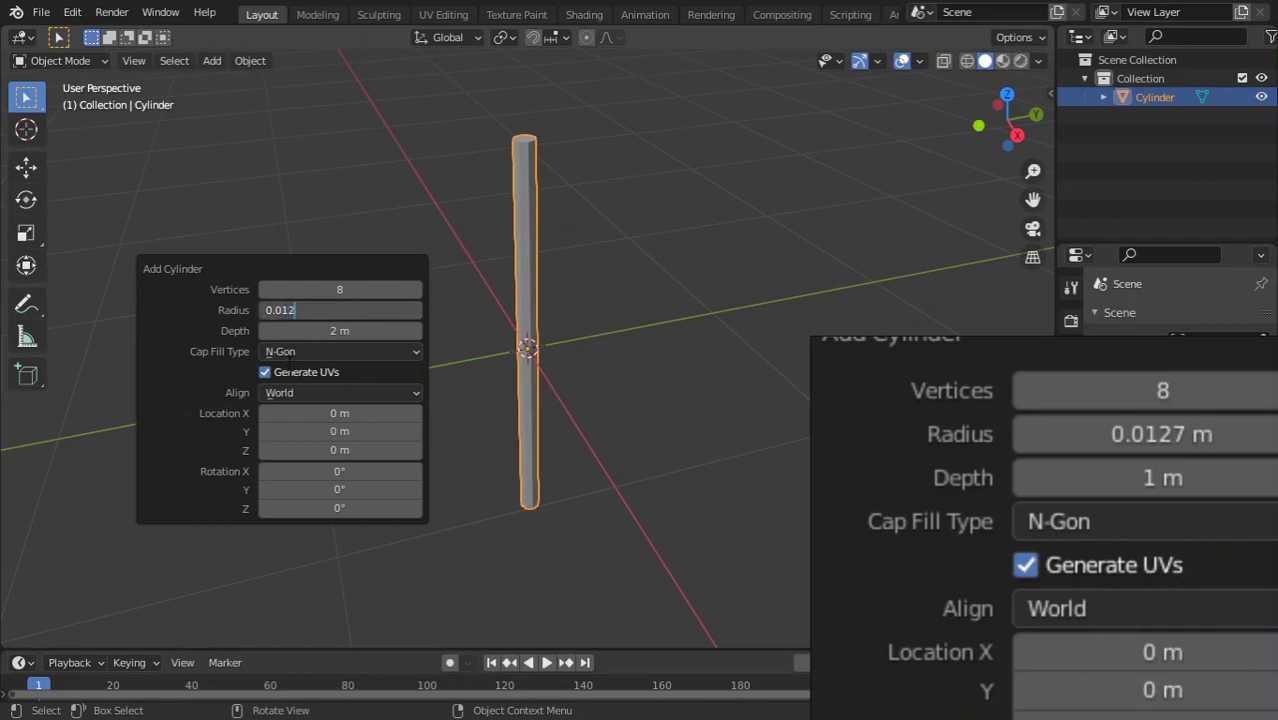
text(0.0127)
key(Return)
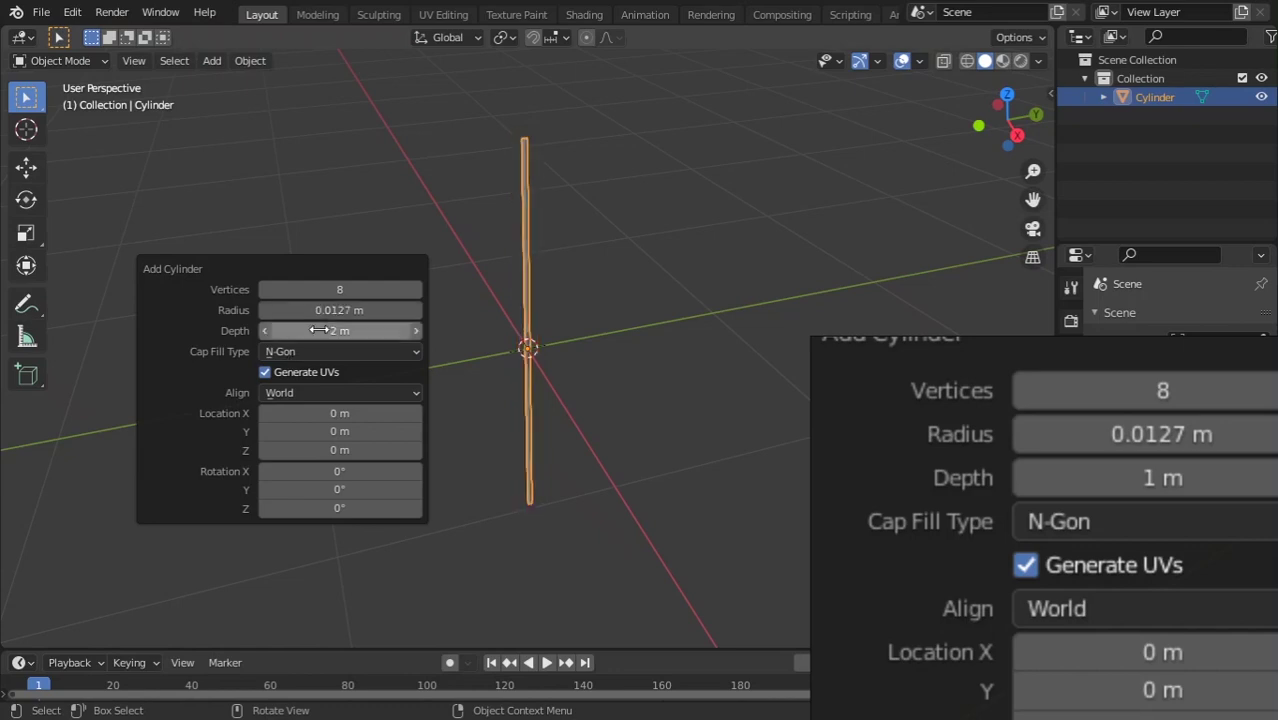
click(318, 330)
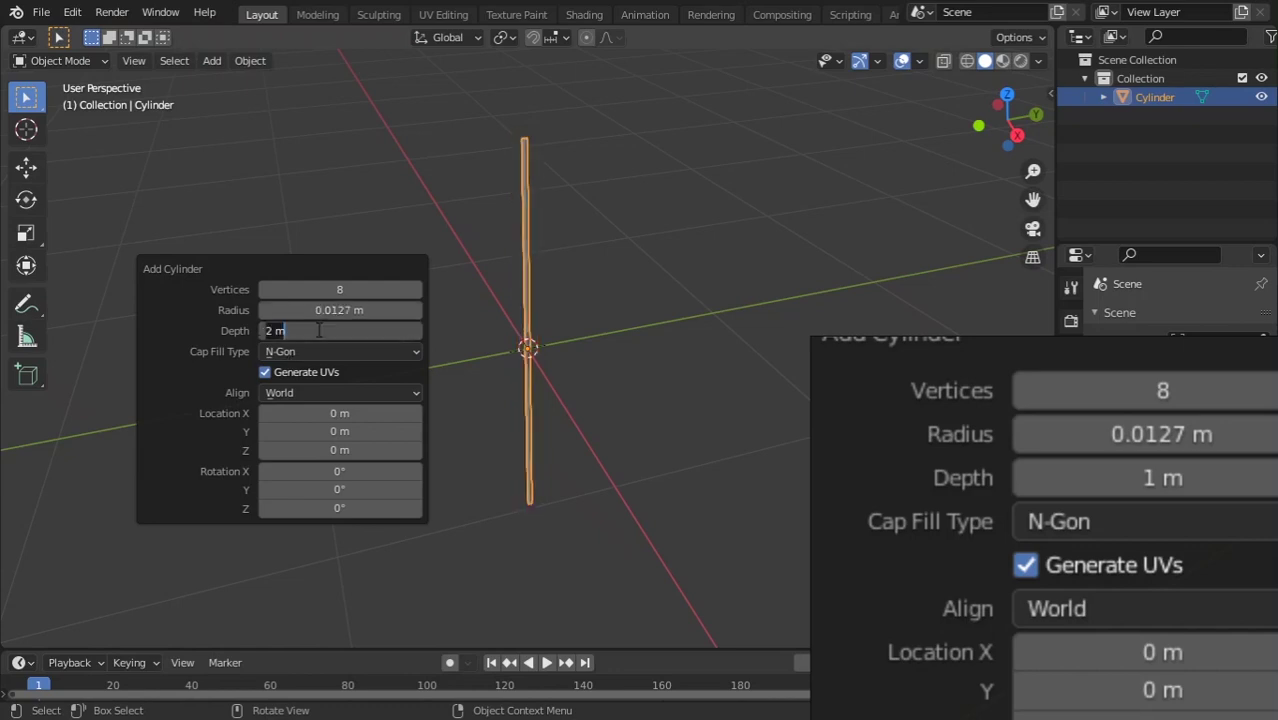
key(Return)
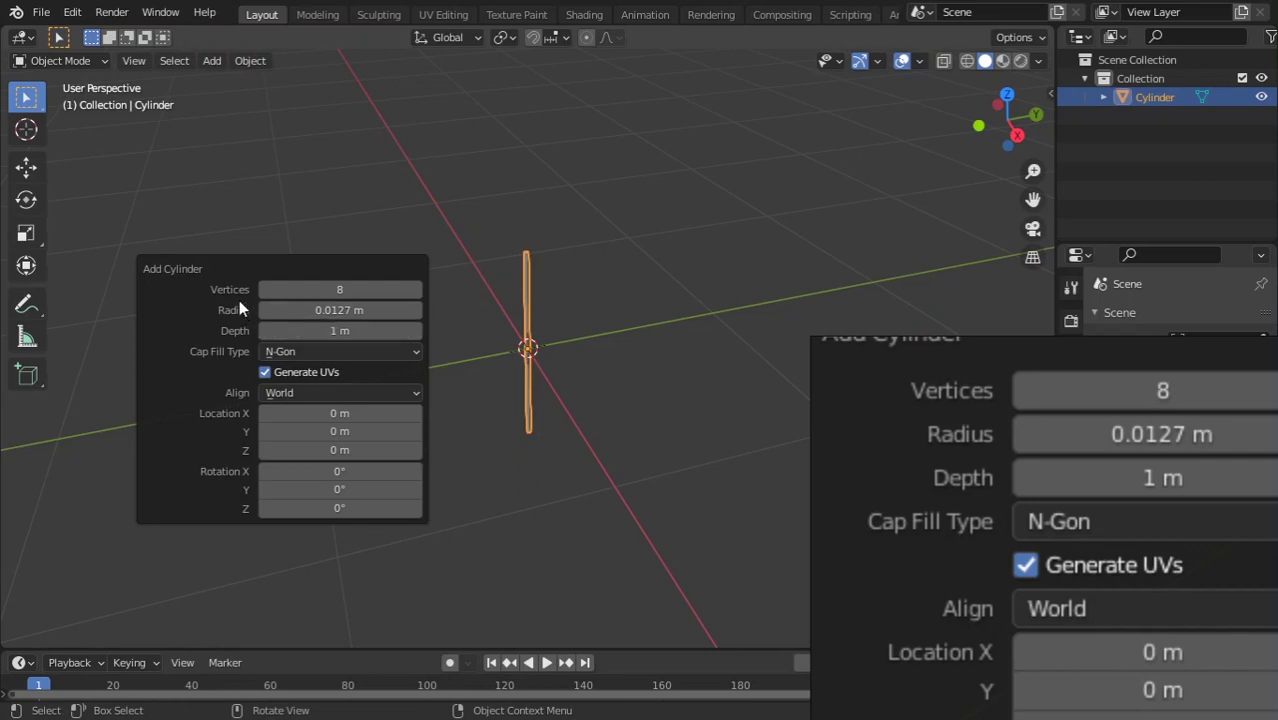
click(578, 444)
- Examine the thin cylinder in front view and from close up in perspective for view clipping
key(KP_1)
scroll(566, 376, up, 19)
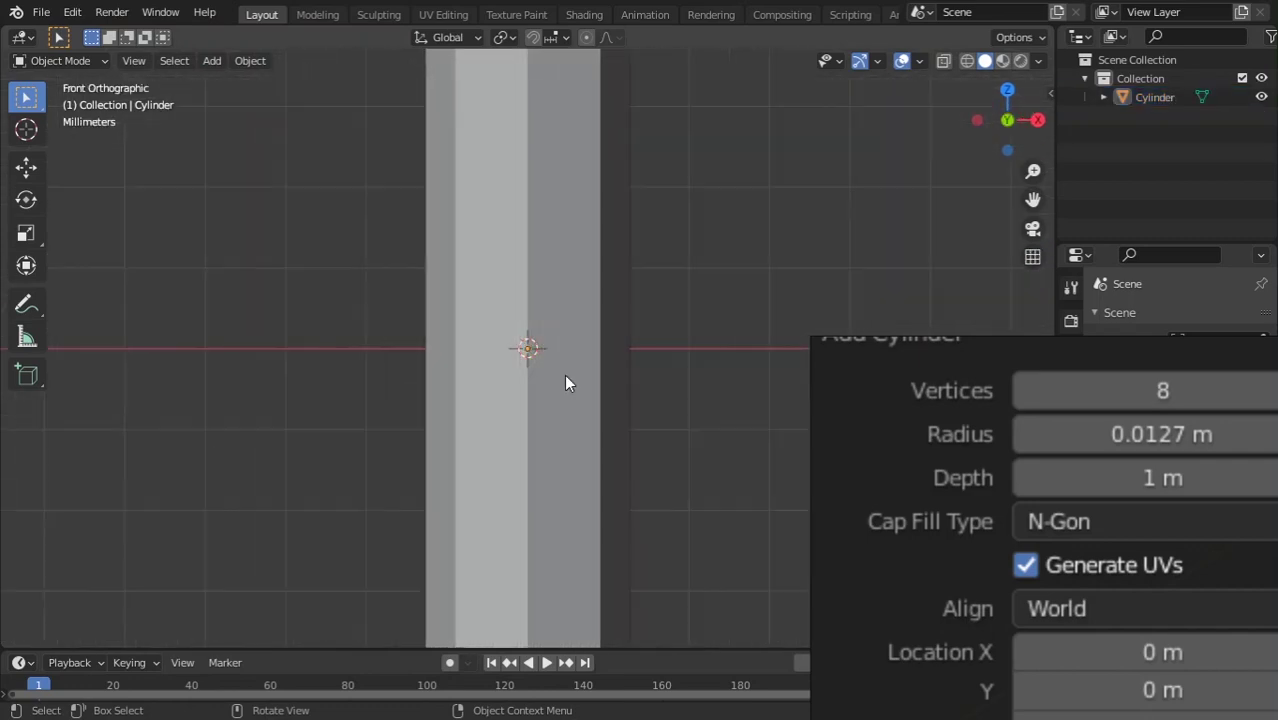
scroll(564, 378, down, 17)
shift+middle_drag(563, 263, 532, 437)
drag(0, 0, 0, 0)
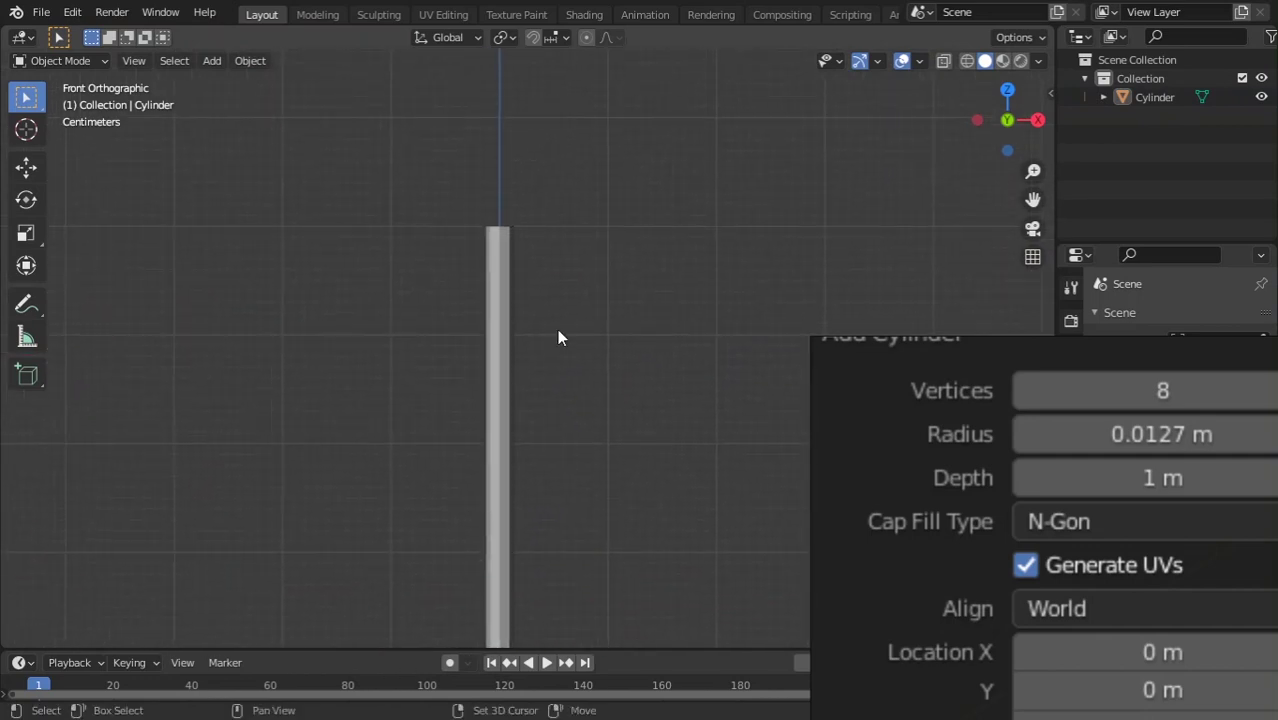
scroll(462, 236, down, 5)
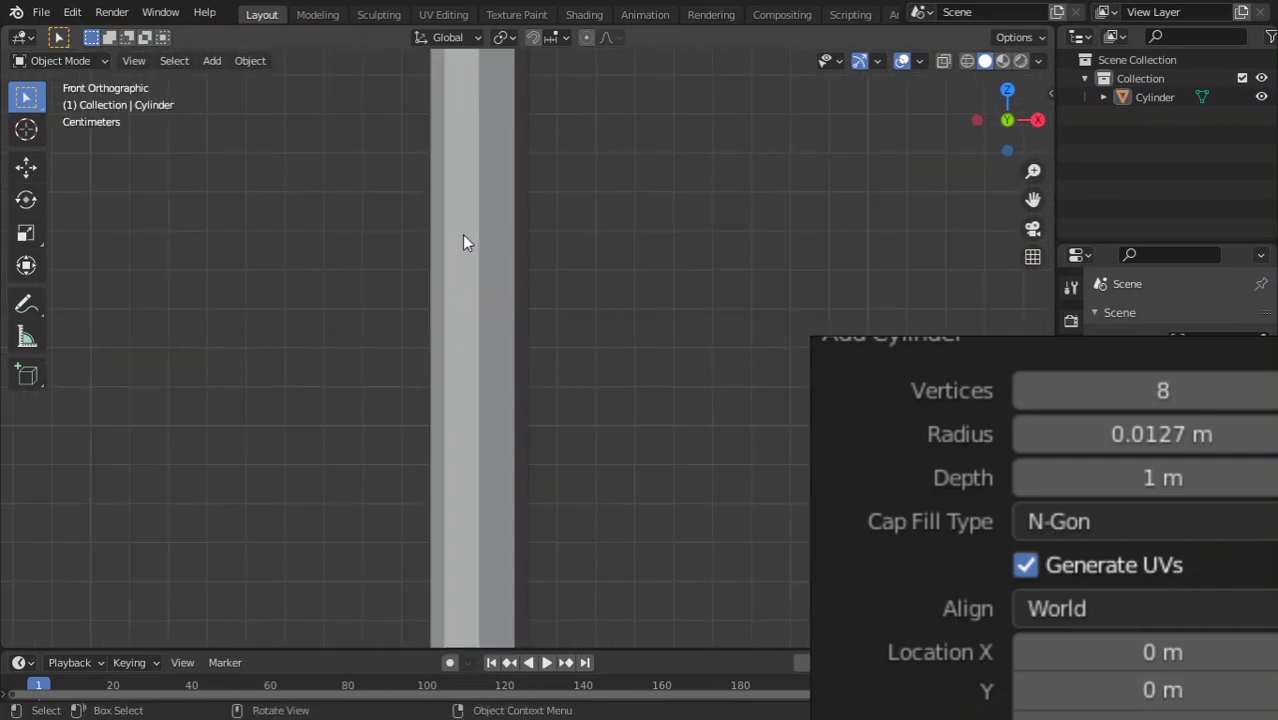
middle_drag(465, 240, 441, 257)
scroll(470, 280, up, 3)
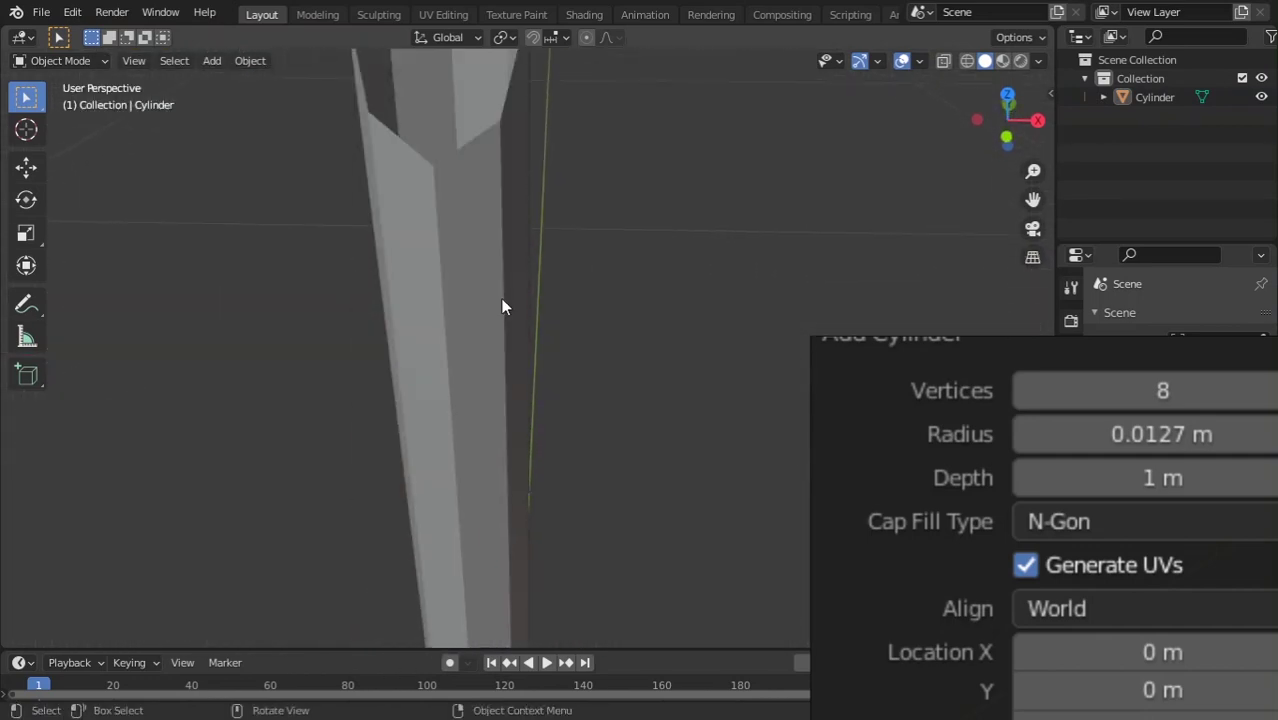
- Set the viewport's Clip Start to 0.001 m and check the cylinder at close range
key(n)
click(1045, 180)
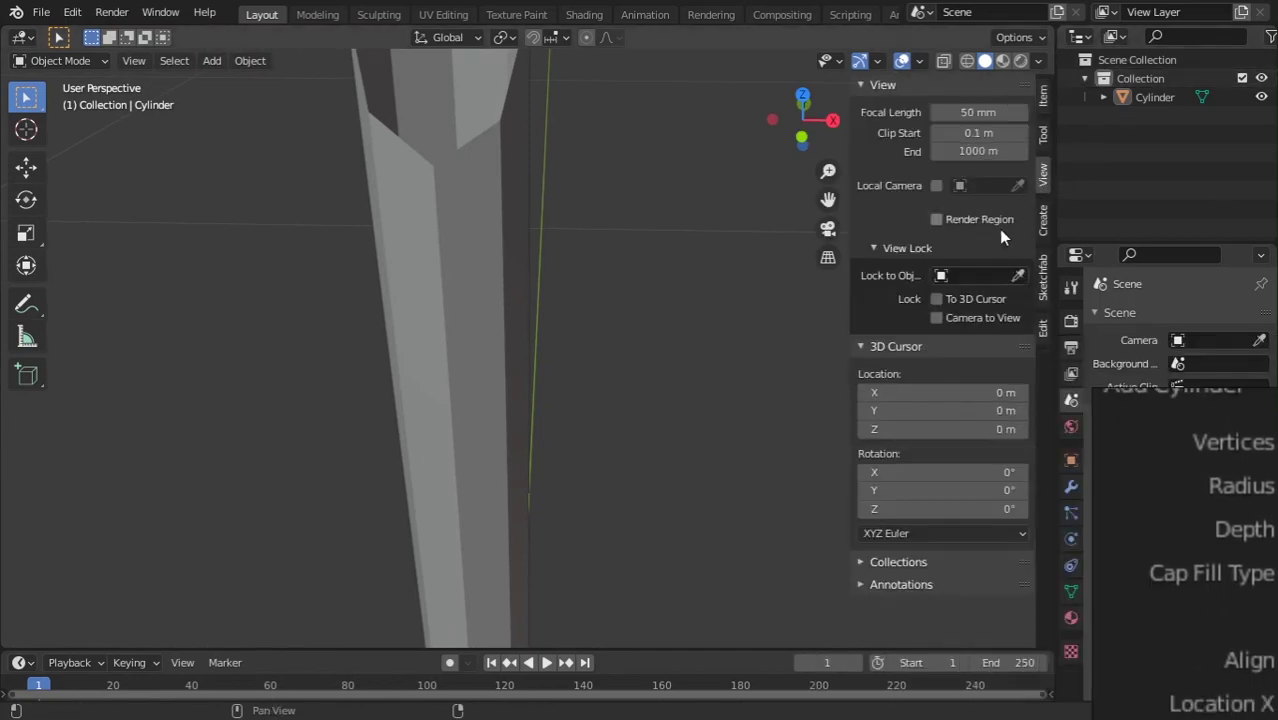
click(978, 132)
text(0.001)
key(Return)
scroll(490, 165, up, 6)
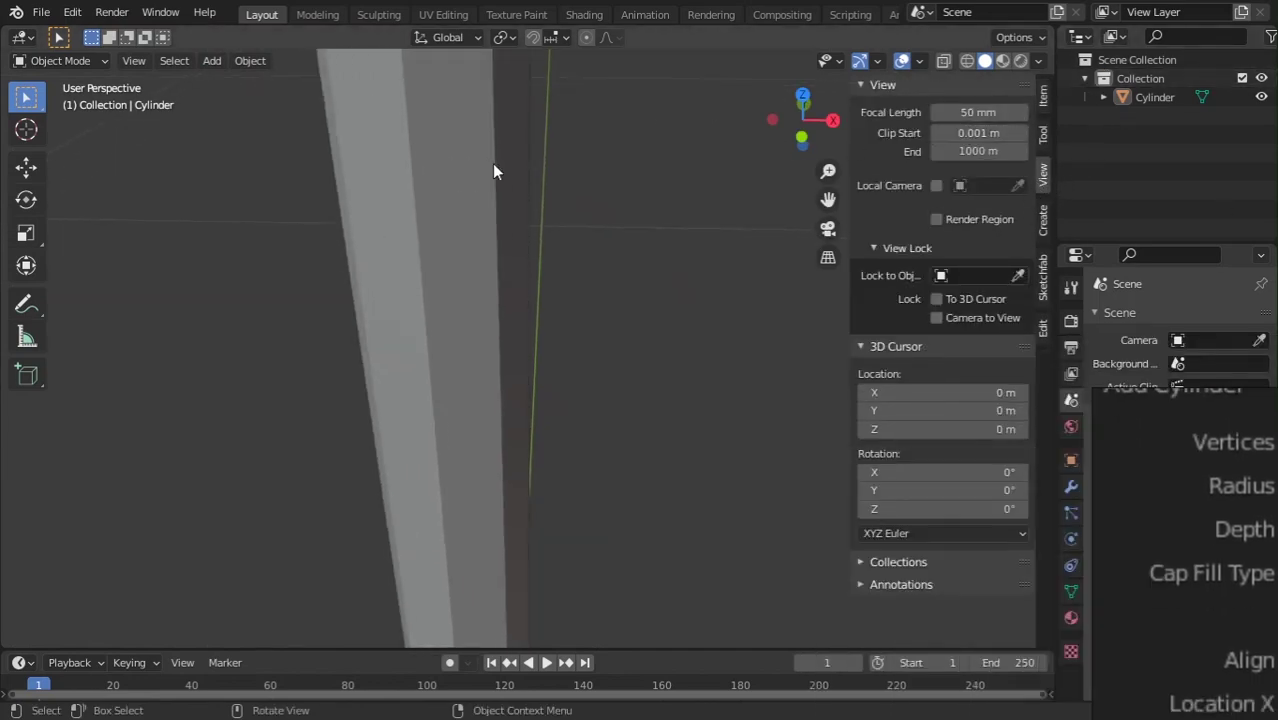
scroll(495, 169, up, 2)
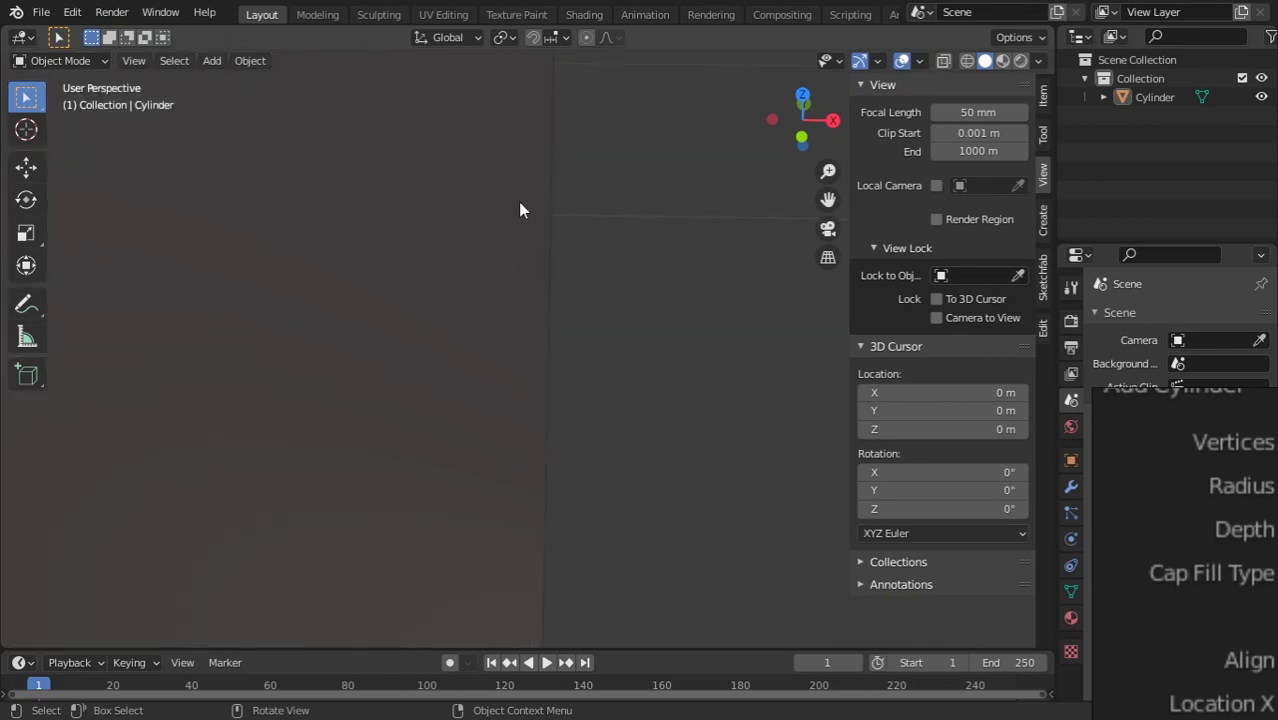
scroll(520, 205, down, 3)
- In front view, move the cylinder's whole mesh up 0.5 m along Z in Edit Mode, then return to Object Mode and deselect it
key(KP_1)
scroll(516, 213, down, 7)
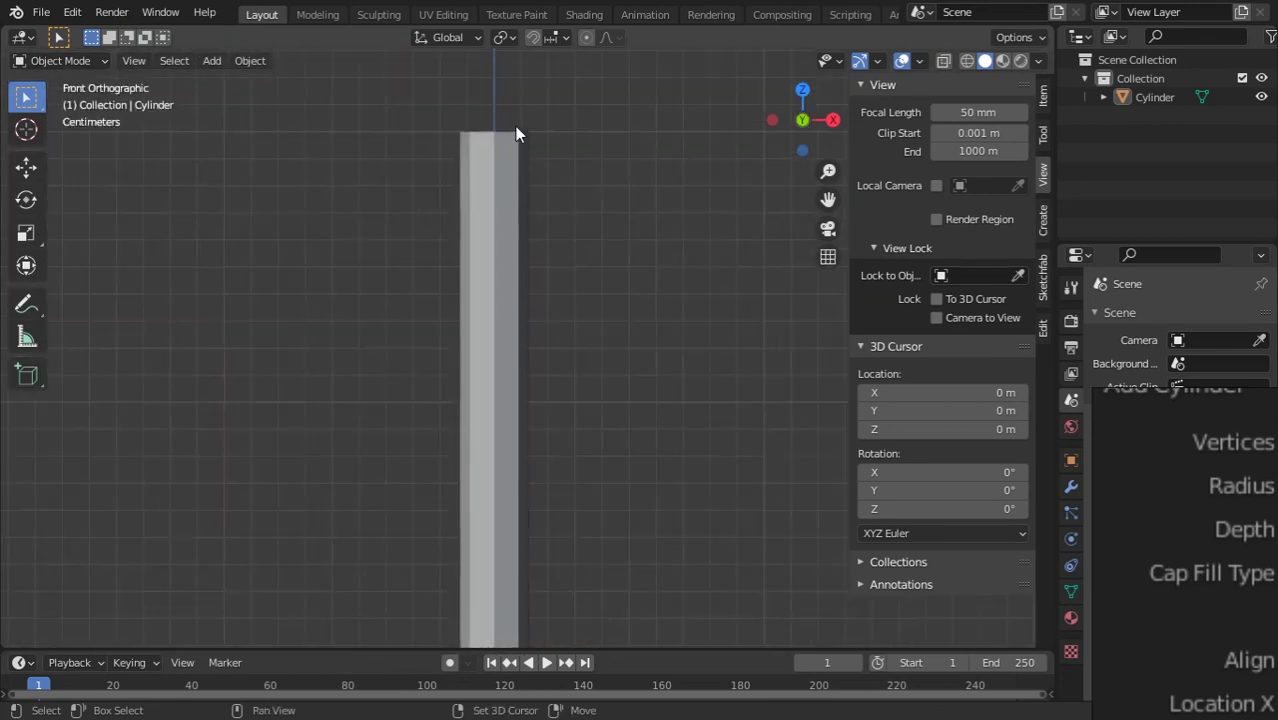
shift+middle_drag(515, 126, 569, 140)
scroll(571, 146, down, 6)
shift+middle_drag(563, 445, 508, 145)
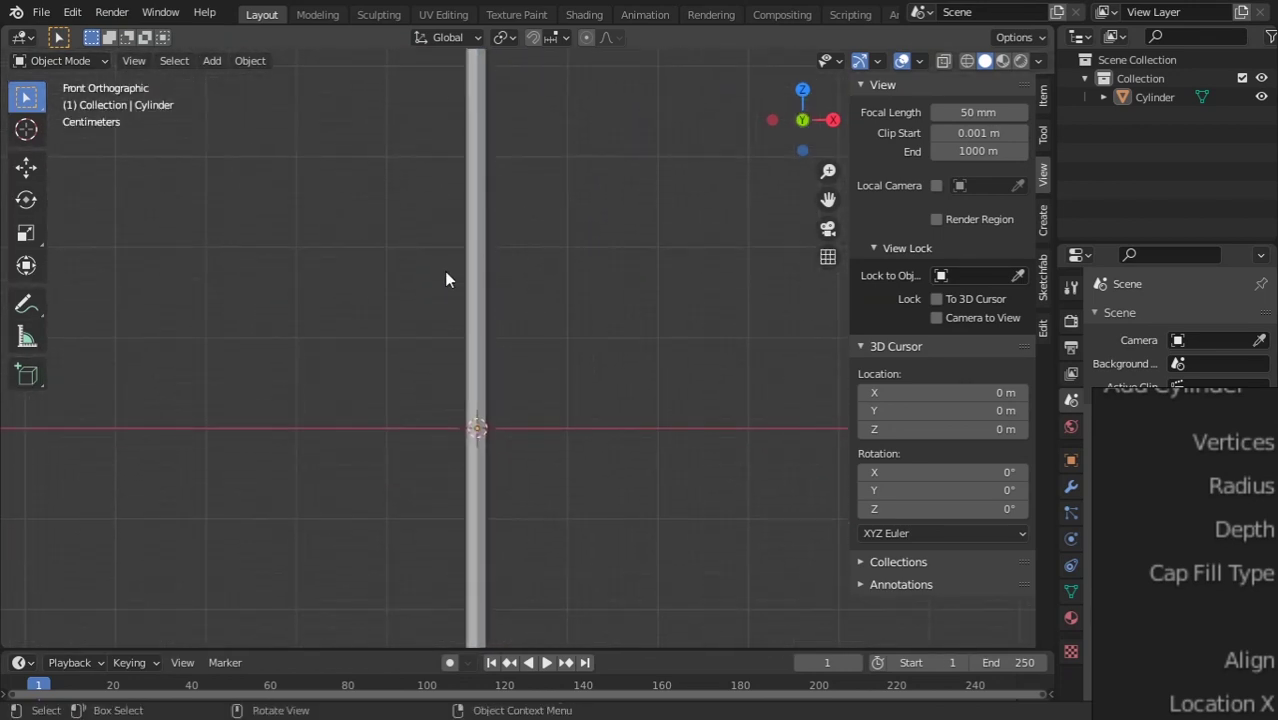
click(478, 281)
scroll(515, 295, down, 6)
key(Tab)
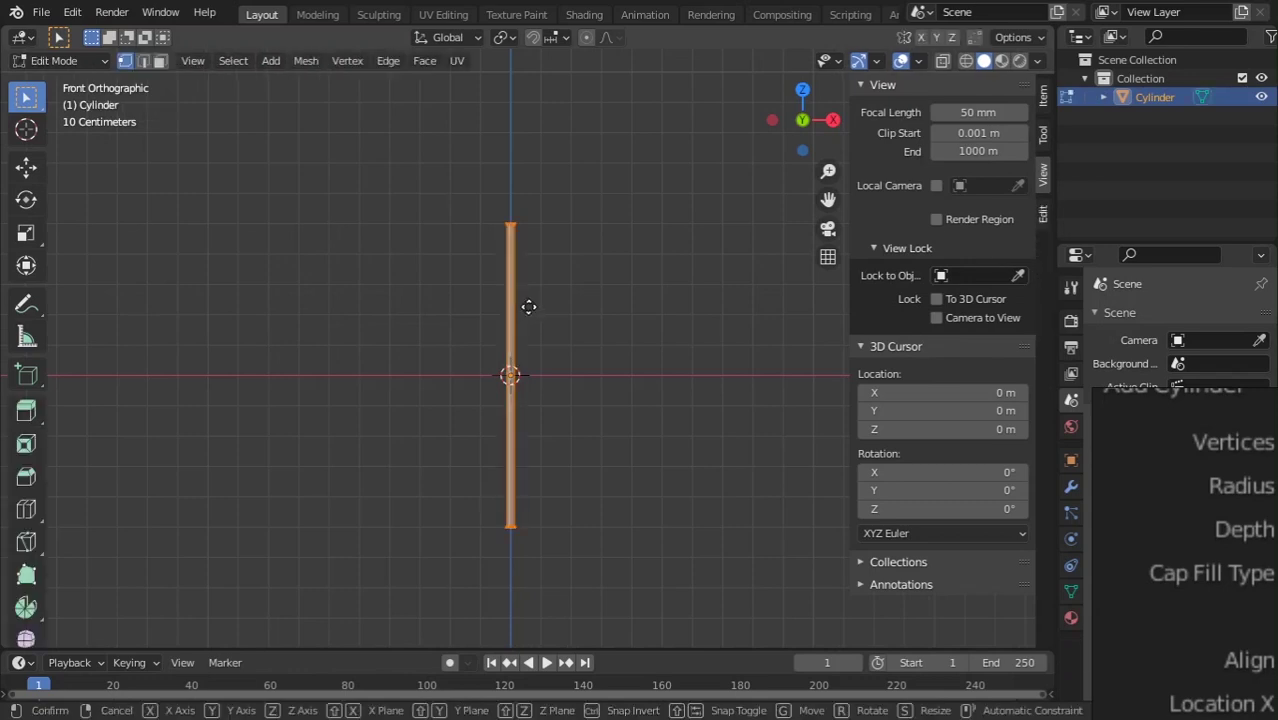
key(g)
key(z)
key(1)
key(BackSpace)
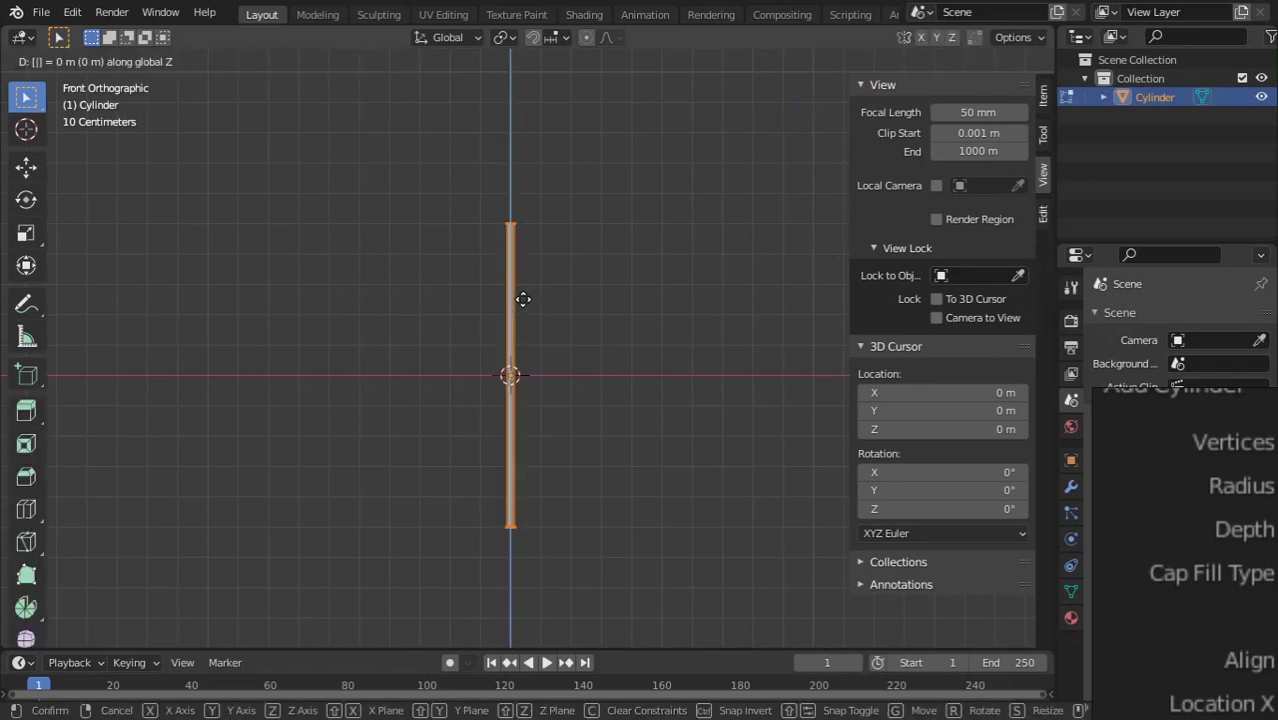
text(.5)
key(Return)
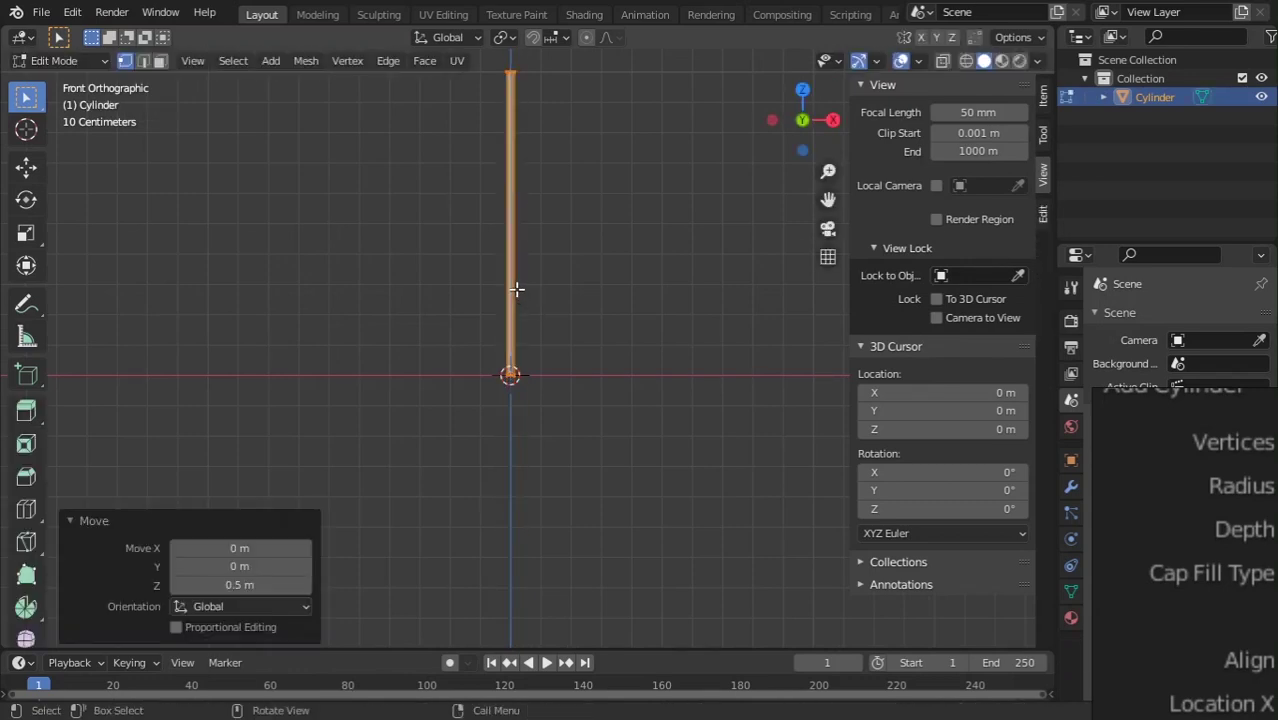
scroll(517, 296, up, 1)
key(Tab)
scroll(552, 305, down, 2)
click(599, 318)
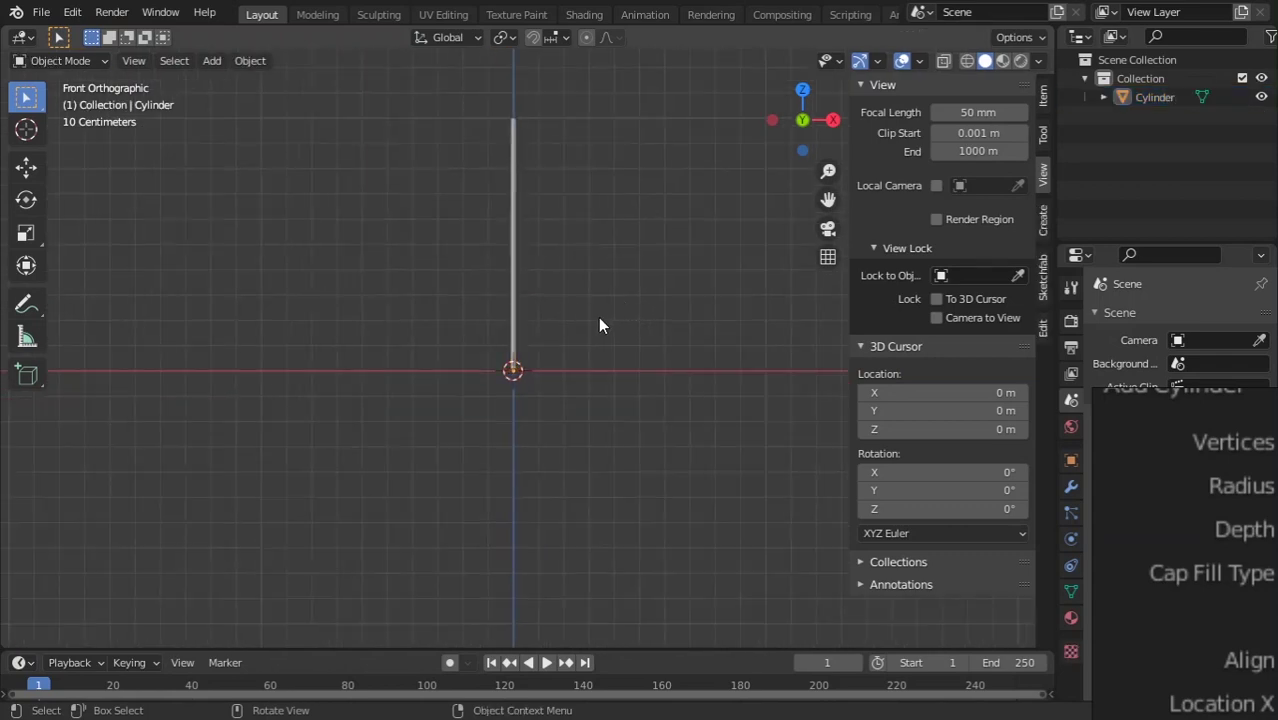
click(503, 336)
key(r)
key(r)
right_click(720, 348)
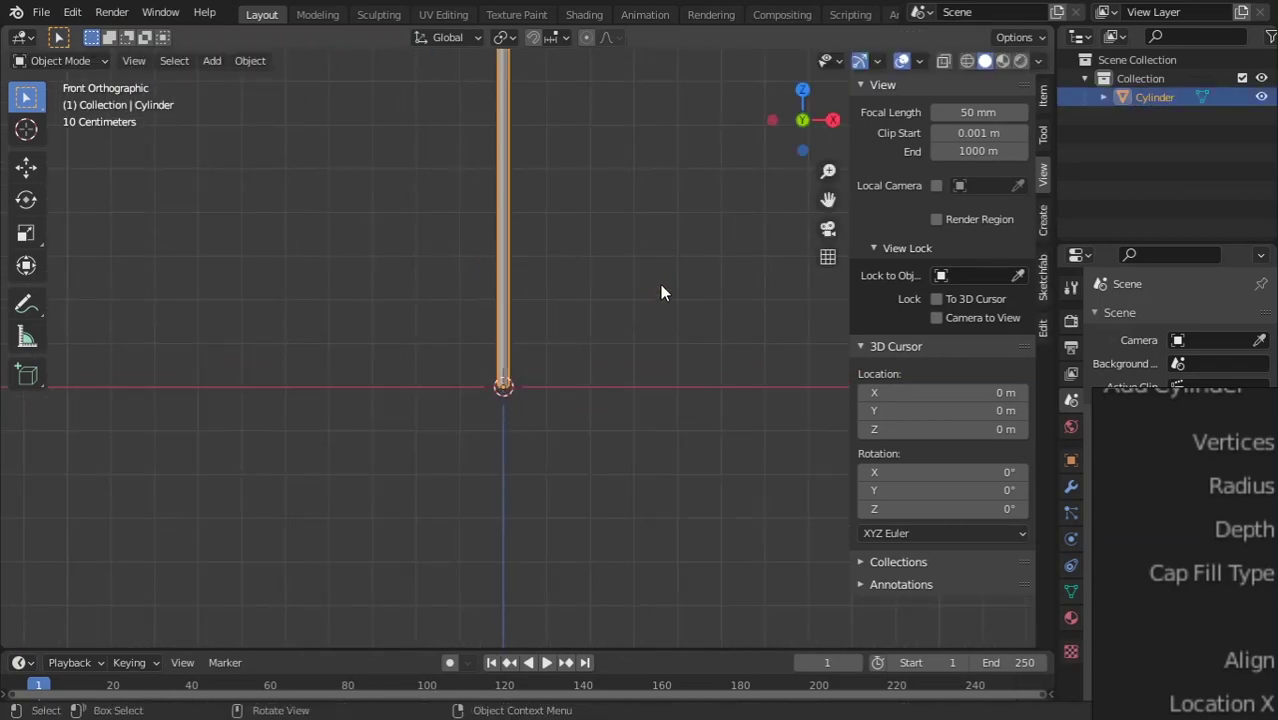
- Examine the cylinder shaft in front view from its base at the origin up to its top end
scroll(550, 339, up, 5)
click(564, 333)
click(462, 361)
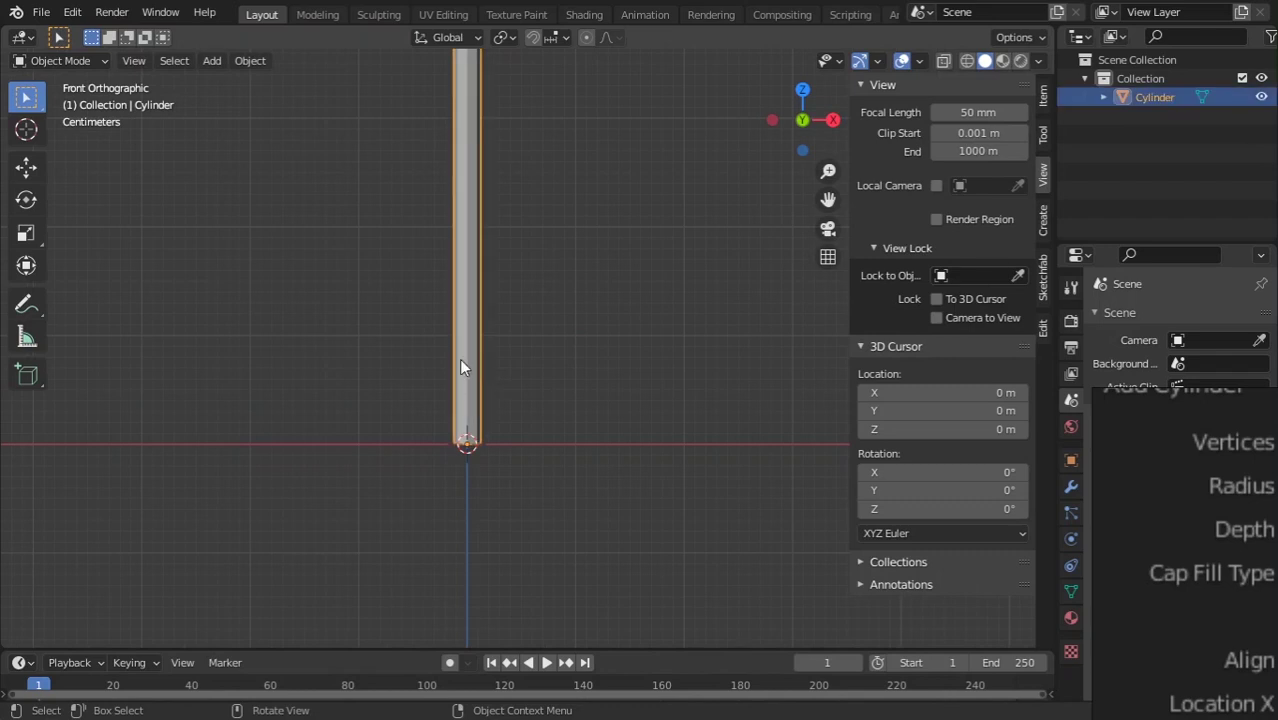
scroll(500, 375, down, 4)
click(516, 293)
shift+middle_drag(515, 247, 589, 361)
scroll(589, 361, up, 2)
scroll(590, 366, up, 1)
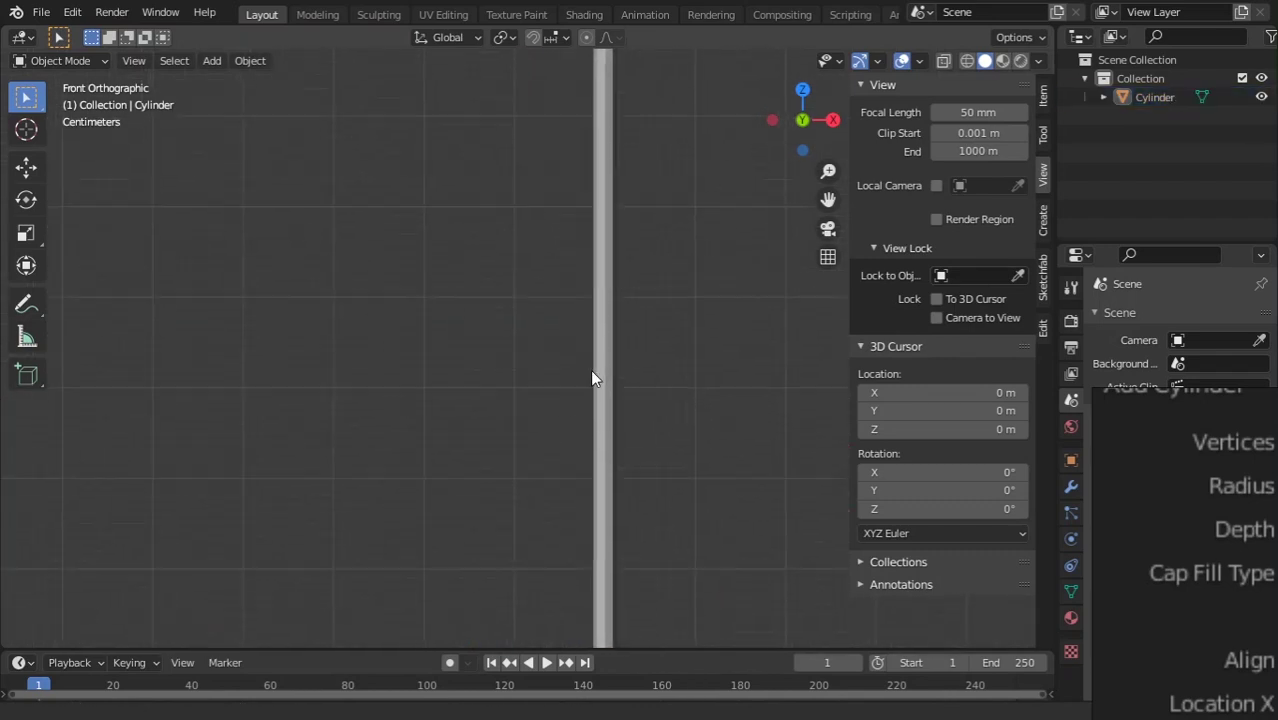
mouse_move(605, 235)
shift+middle_down()
mouse_move(545, 311)
mouse_move(530, 360)
shift+middle_up()
shift+middle_drag(552, 175, 574, 296)
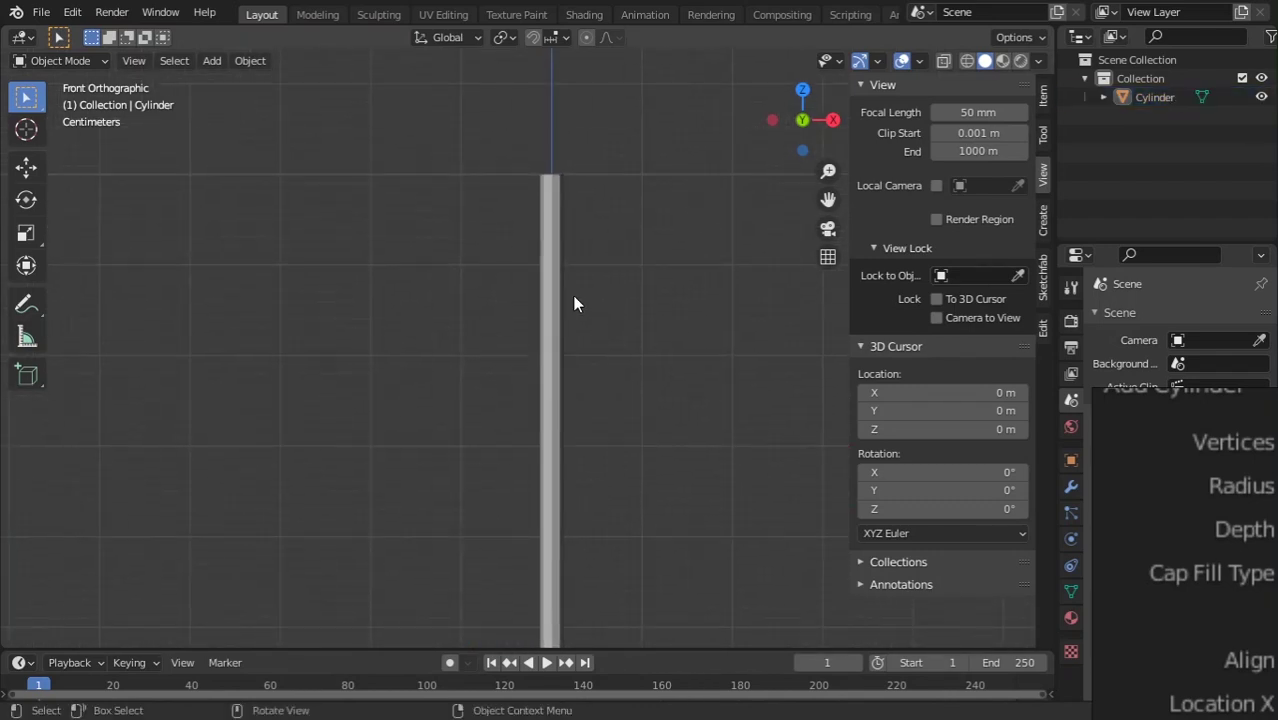
- In Edit Mode with wireframe shading, select the shaft's top vertices and move them down about 0.078 m along Z
click(549, 198)
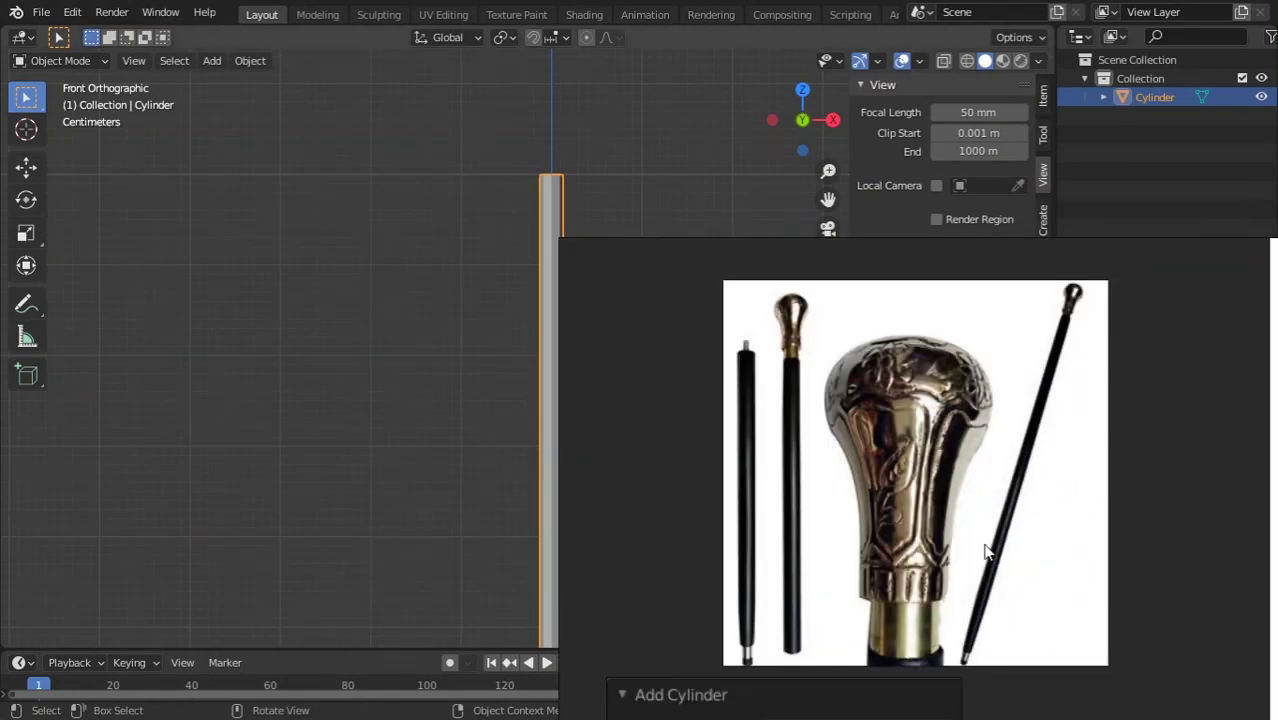
scroll(587, 432, down, 2)
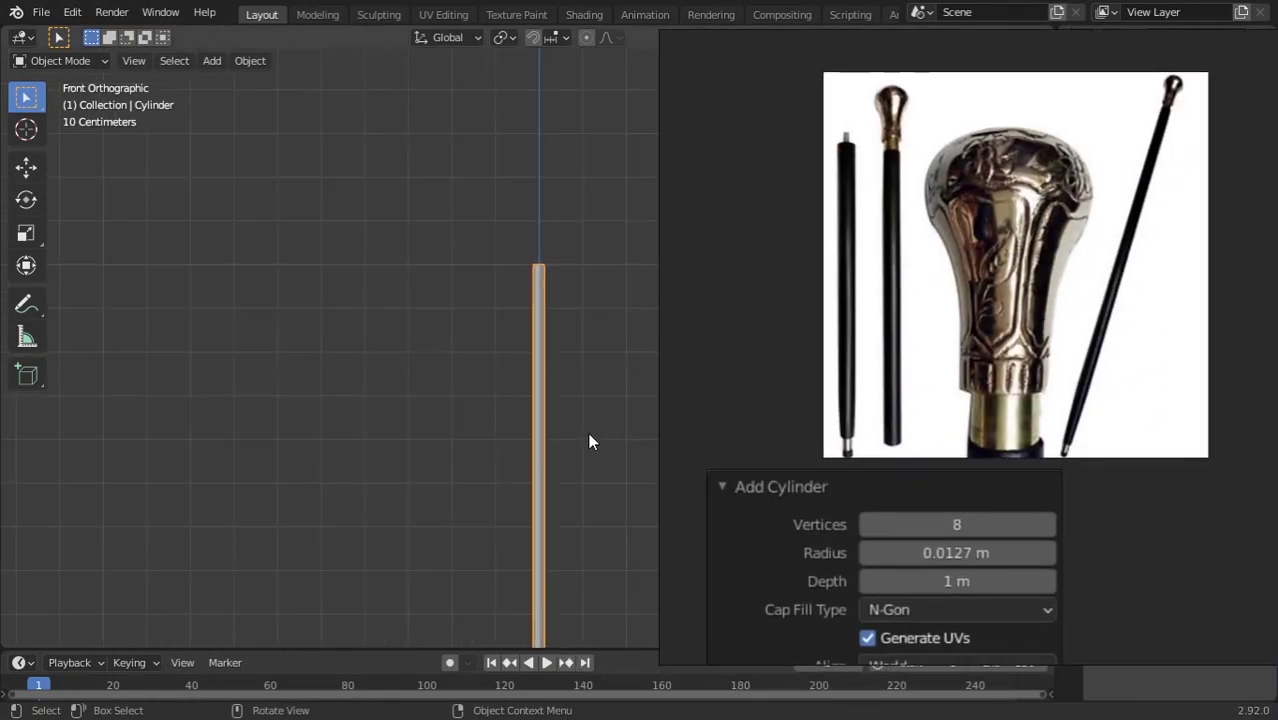
middle_drag(587, 432, 503, 371)
key(KP_5)
key(KP_1)
scroll(521, 326, up, 6)
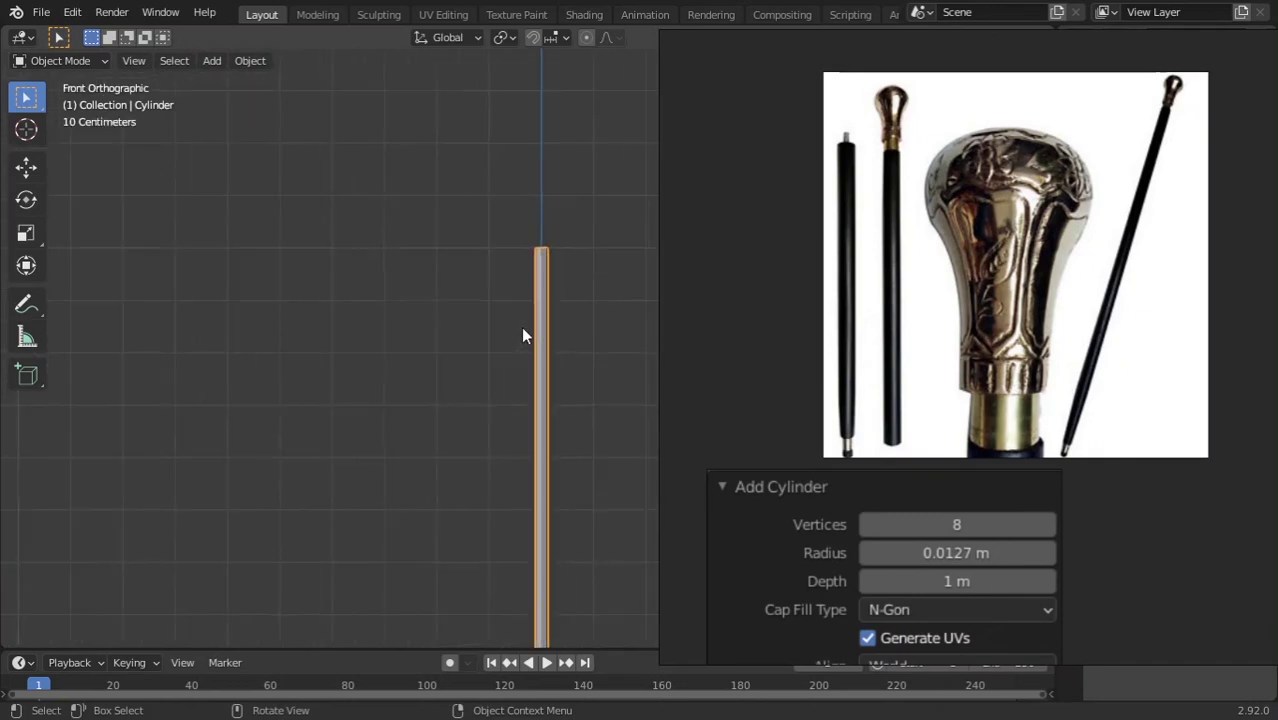
shift+middle_drag(535, 303, 501, 475)
scroll(549, 349, up, 4)
shift+middle_drag(482, 323, 563, 324)
scroll(564, 326, up, 4)
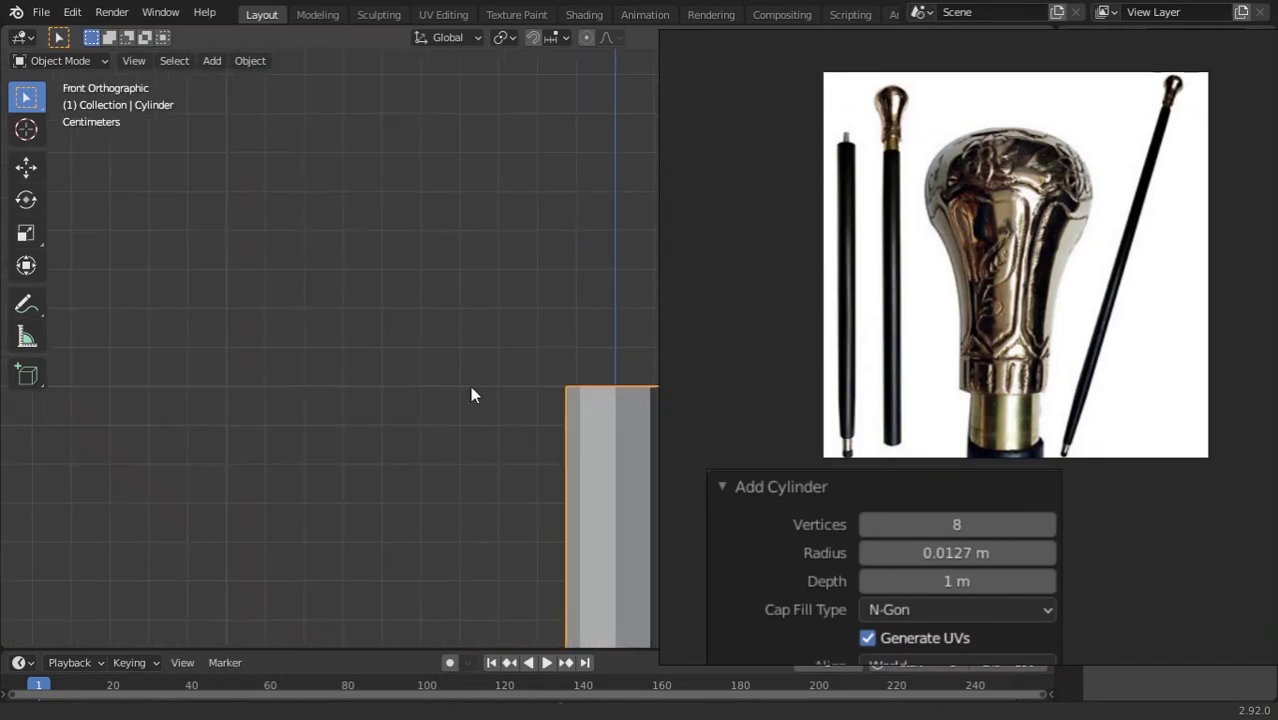
shift+middle_drag(471, 394, 260, 271)
key(Tab)
key(z)
click(160, 277)
drag(276, 184, 556, 334)
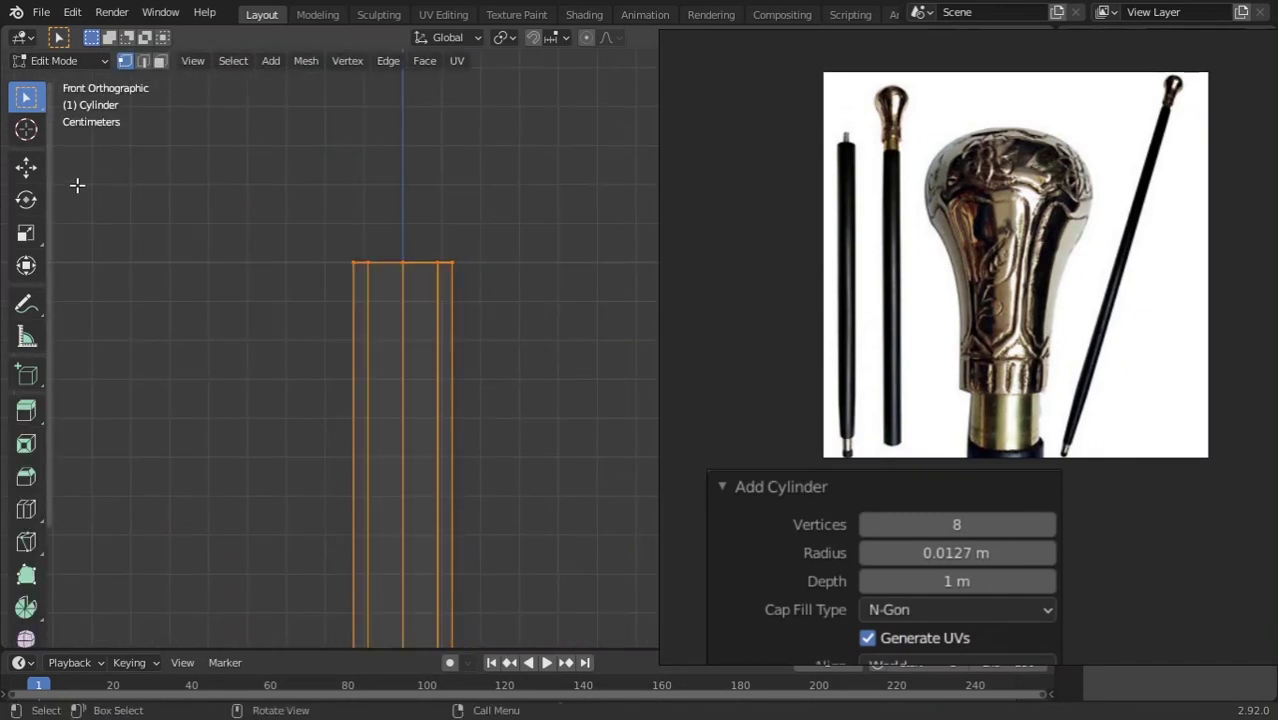
click(26, 166)
drag(408, 188, 441, 504)
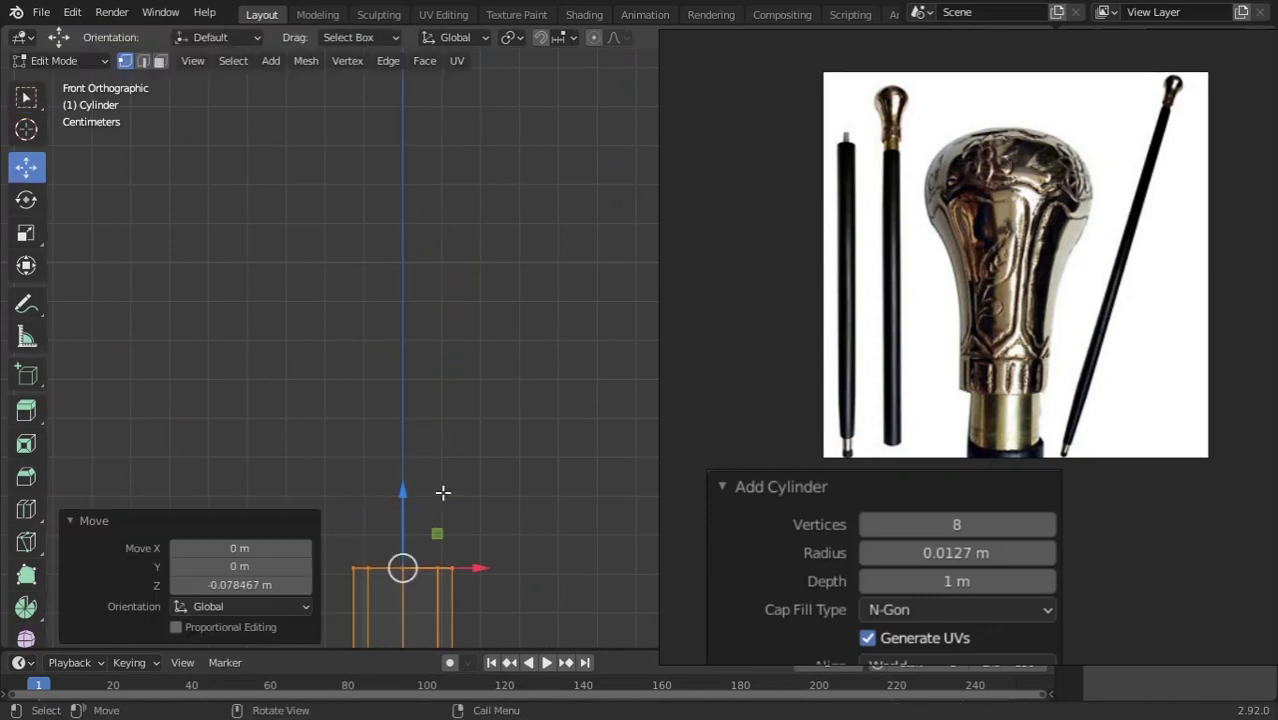
- Lower the shaft's top vertices a further 0.021 m or so along Z to make room for the handle
scroll(455, 470, down, 4)
shift+middle_drag(454, 450, 463, 305)
drag(474, 234, 475, 275)
scroll(465, 228, up, 4)
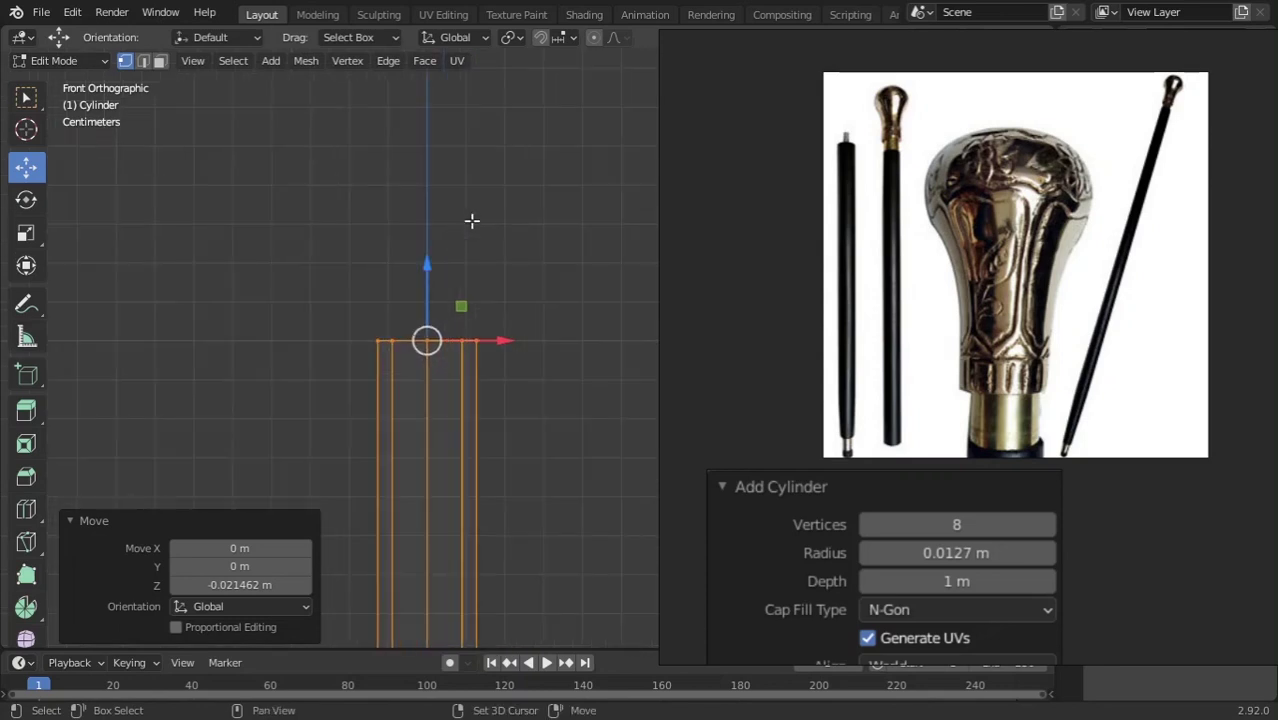
- Inset the shaft's top face by about 0.008 m and extrude the inner face upward into a short, narrow peg
shift+middle_drag(486, 233, 559, 371)
scroll(485, 300, up, 1)
scroll(480, 299, down, 3)
shift+middle_drag(486, 308, 488, 420)
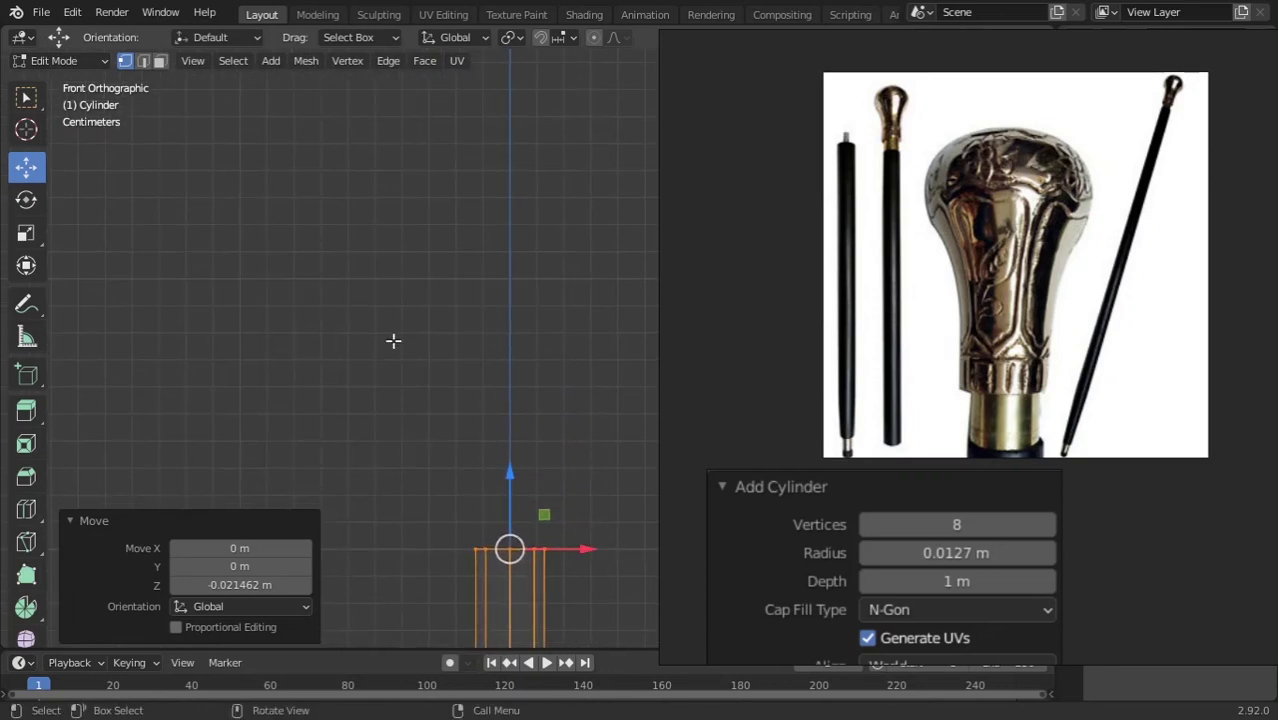
shift+middle_drag(555, 507, 496, 405)
scroll(459, 385, up, 2)
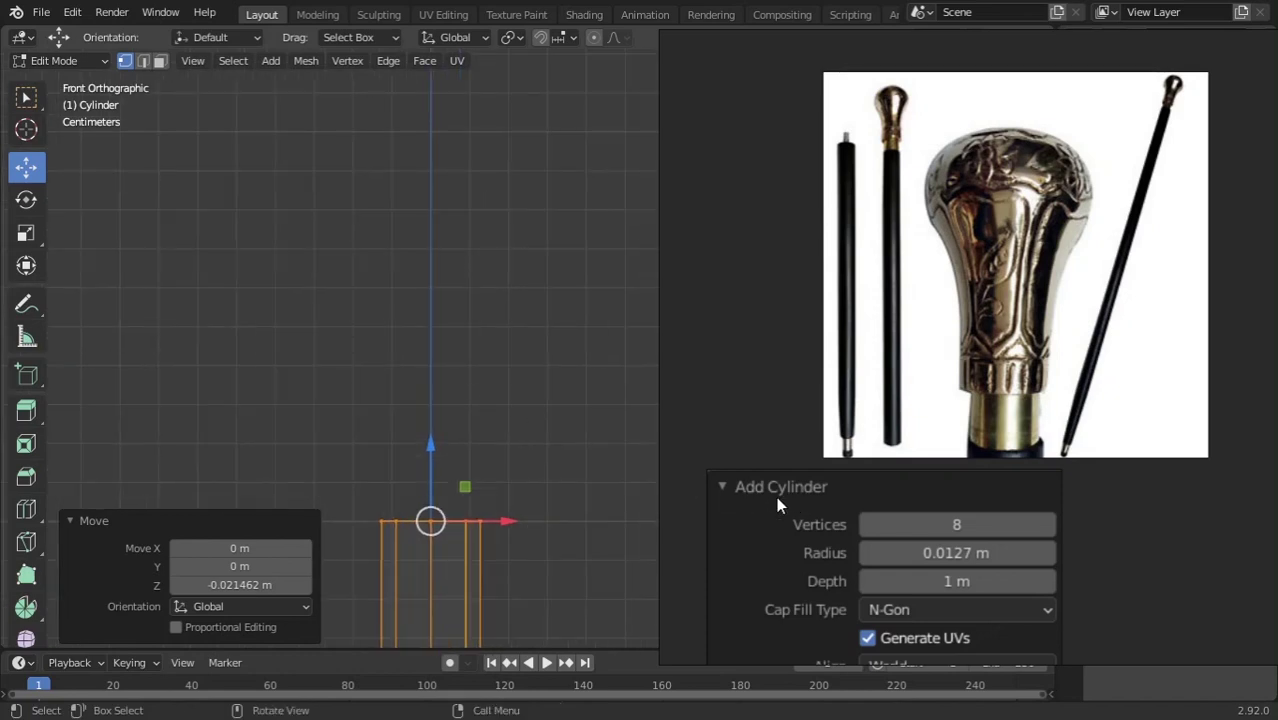
key(i)
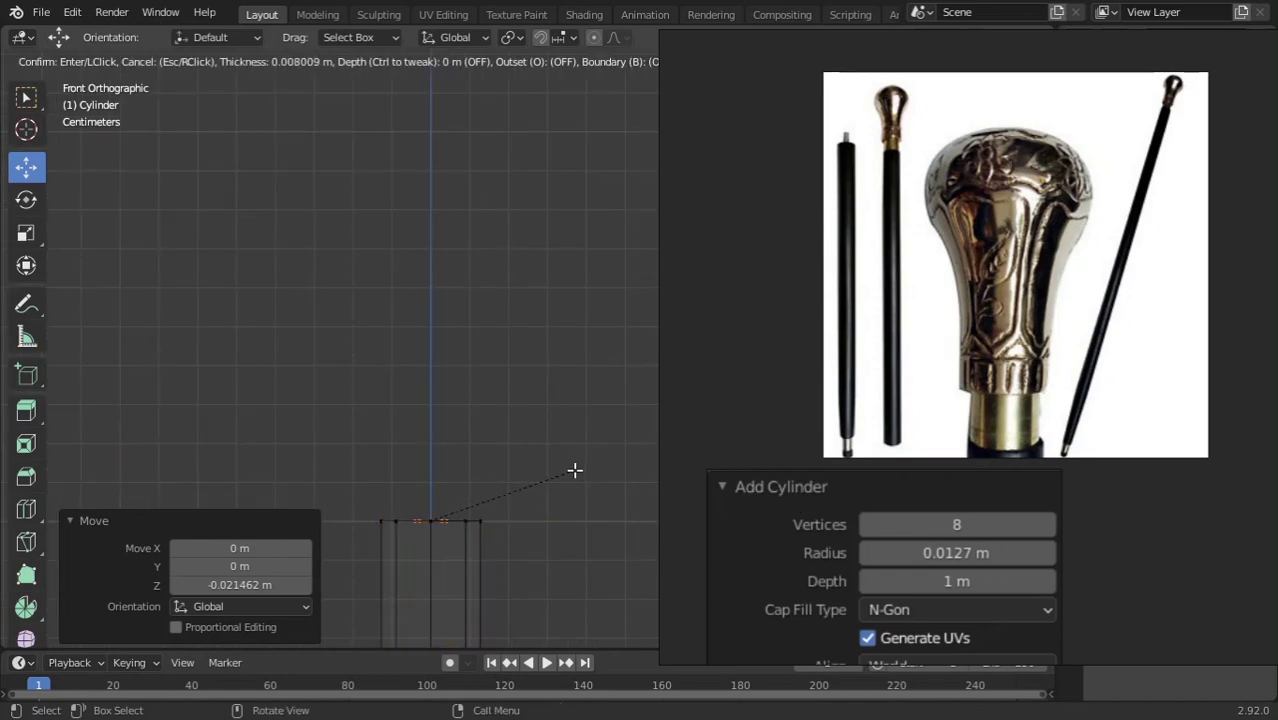
click(575, 470)
key(e)
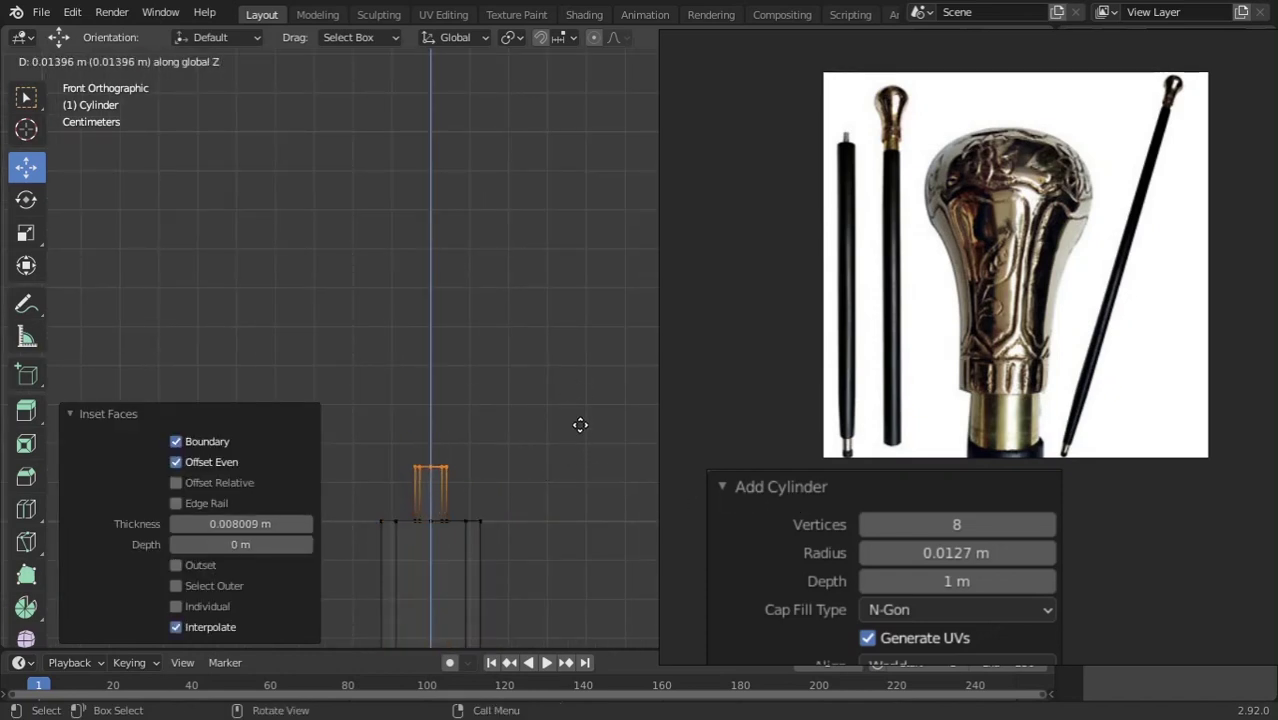
click(583, 408)
key(Tab)
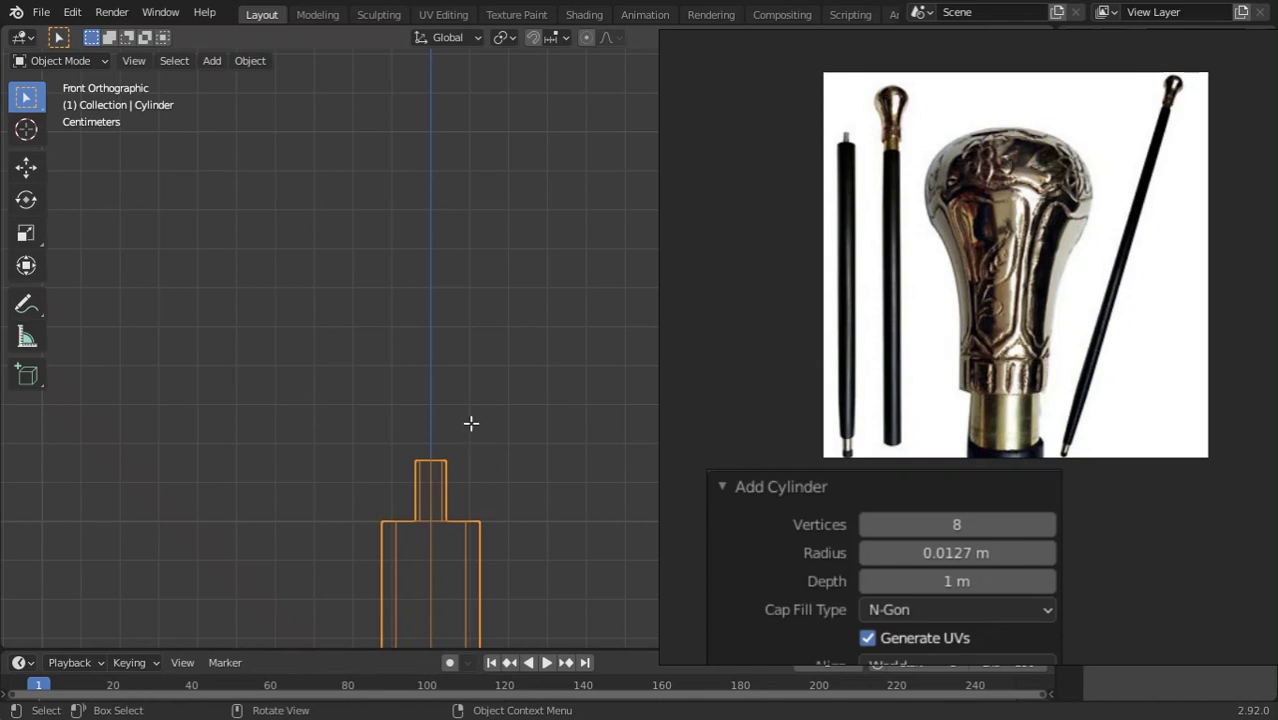
key(Tab)
key(Tab)
key(Tab)
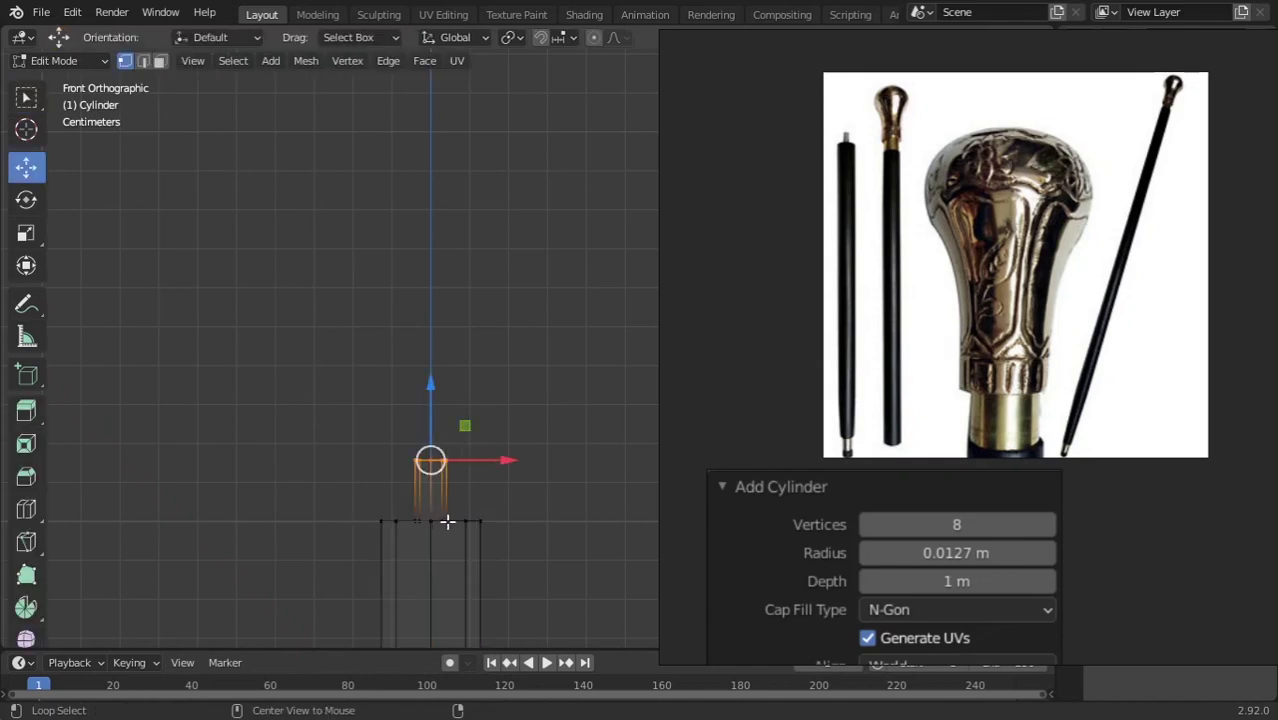
- Duplicate the shaft's outer top edge loop in place, separate it into its own object and open that object in Edit Mode
alt+click(447, 521)
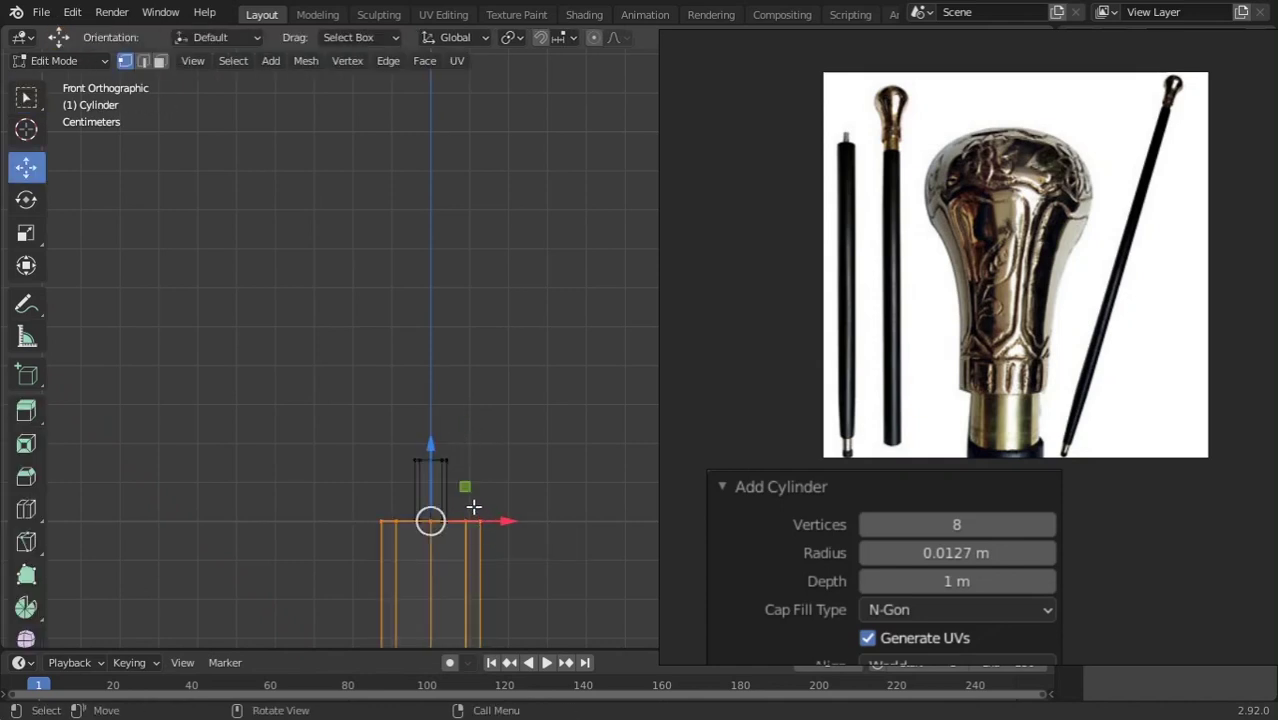
key(shift+d)
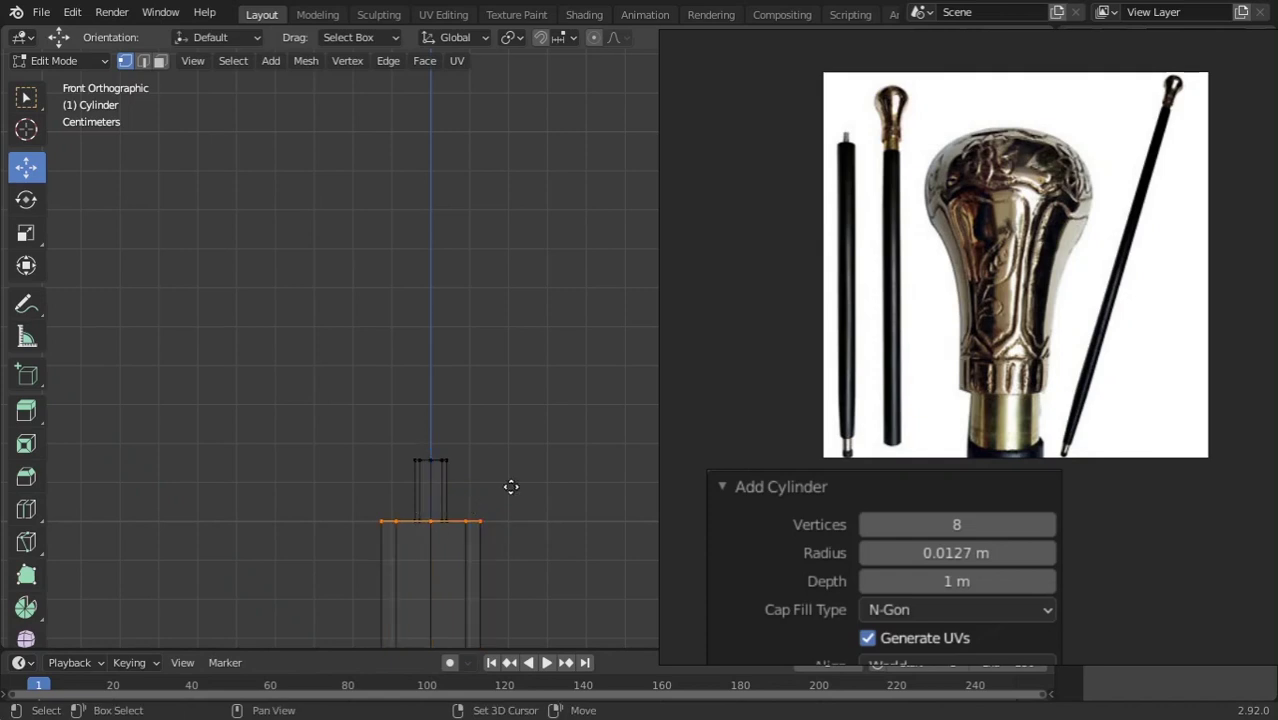
right_click(499, 485)
key(p)
click(483, 449)
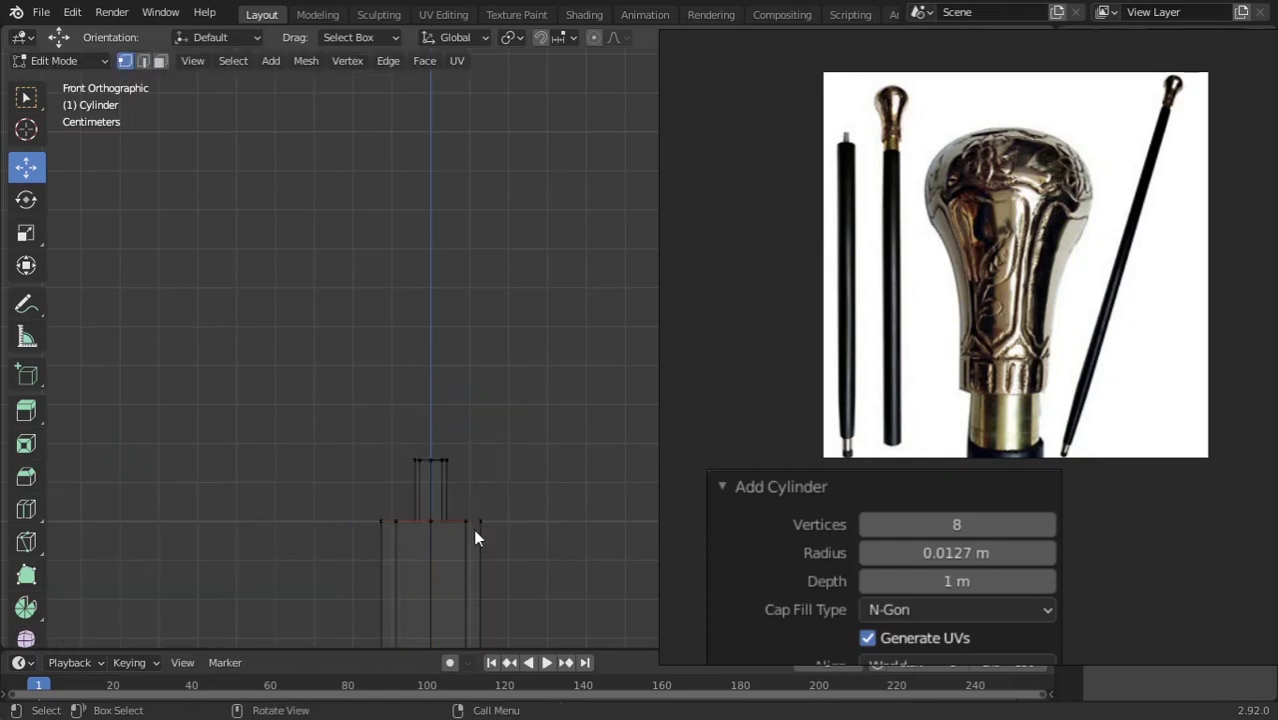
key(Tab)
click(447, 521)
key(Tab)
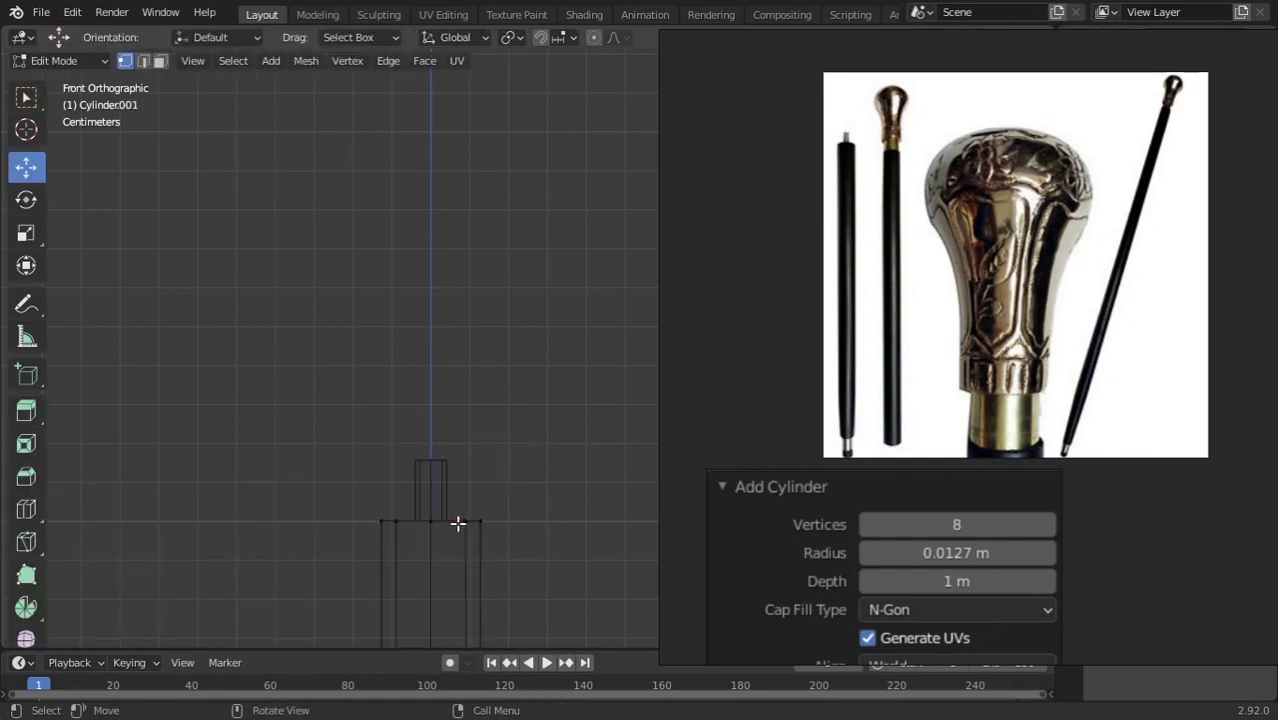
- Scale the separated ring to about 0.918 and extrude it up about 0.038 m to form the handle's lower sleeve
scroll(502, 454, down, 1)
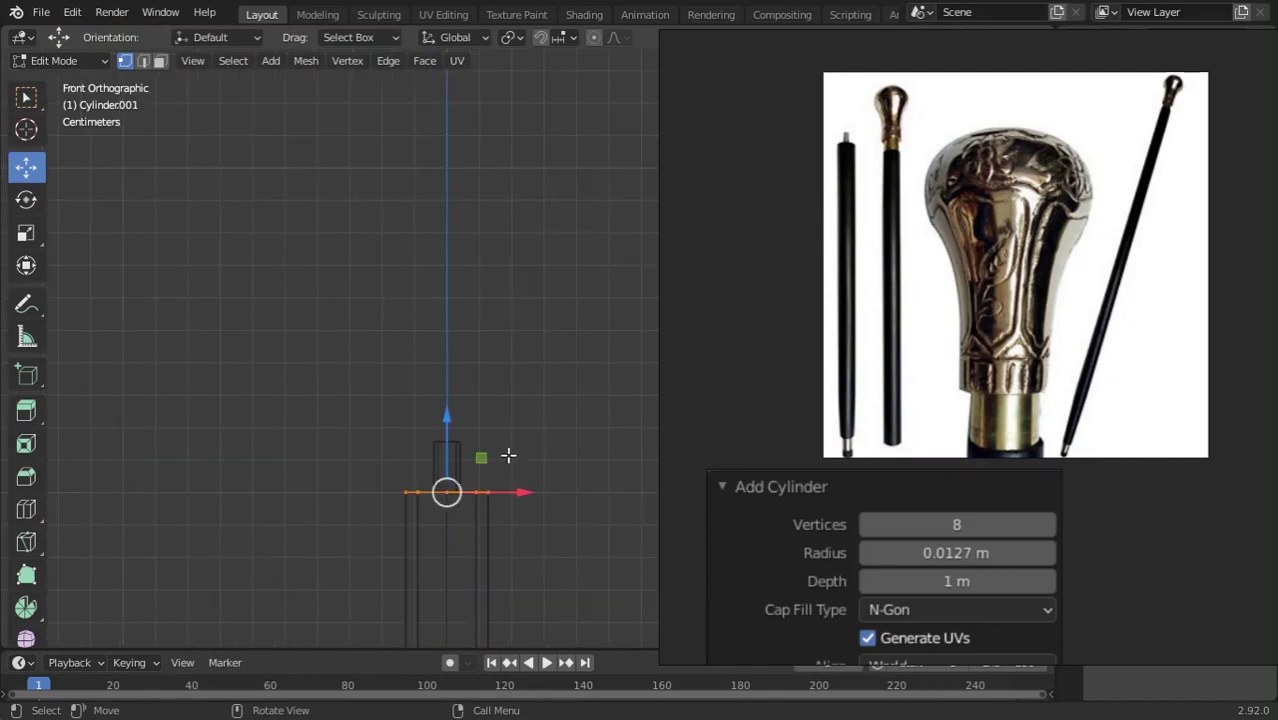
key(KP_5)
middle_drag(499, 414, 532, 463)
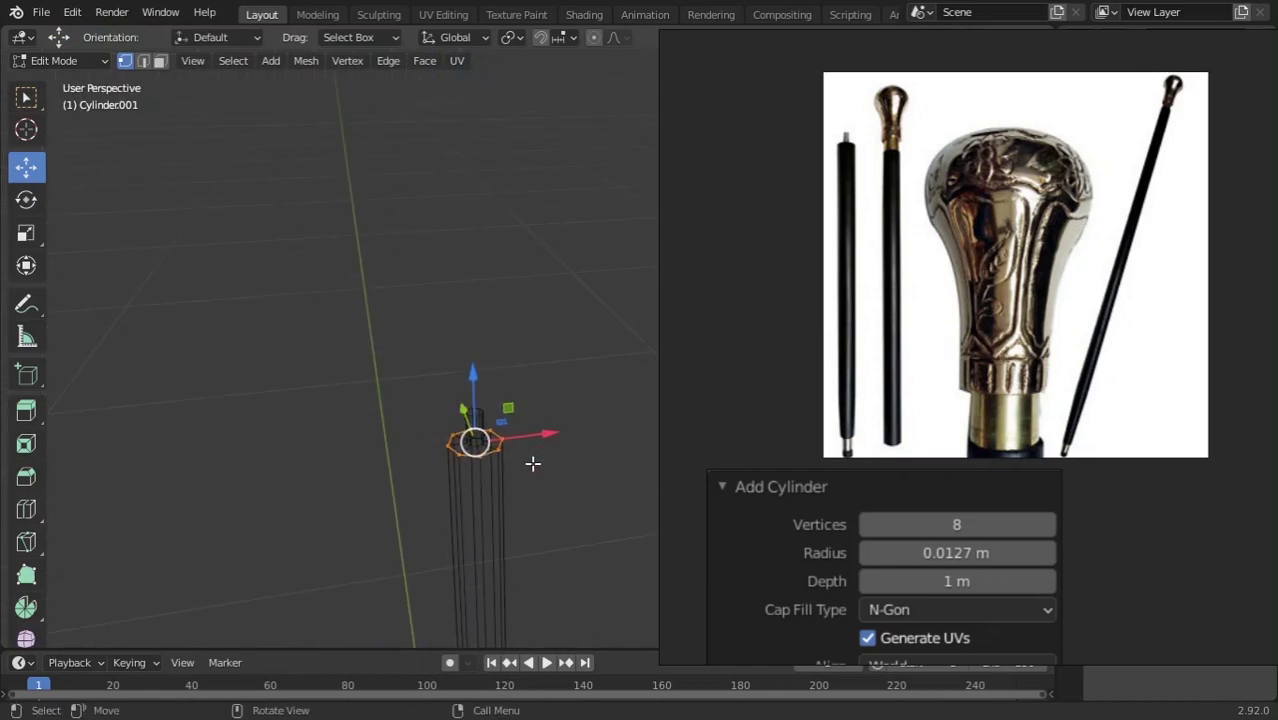
key(KP_5)
key(KP_1)
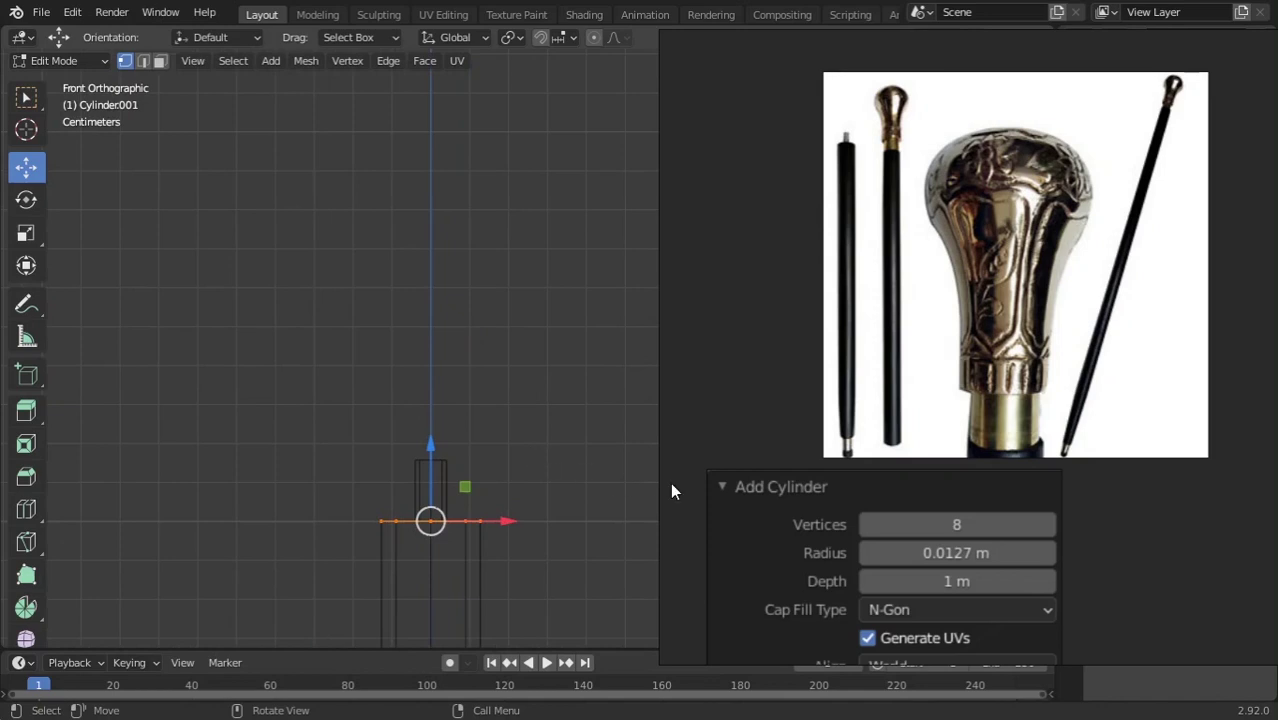
key(s)
click(608, 474)
key(e)
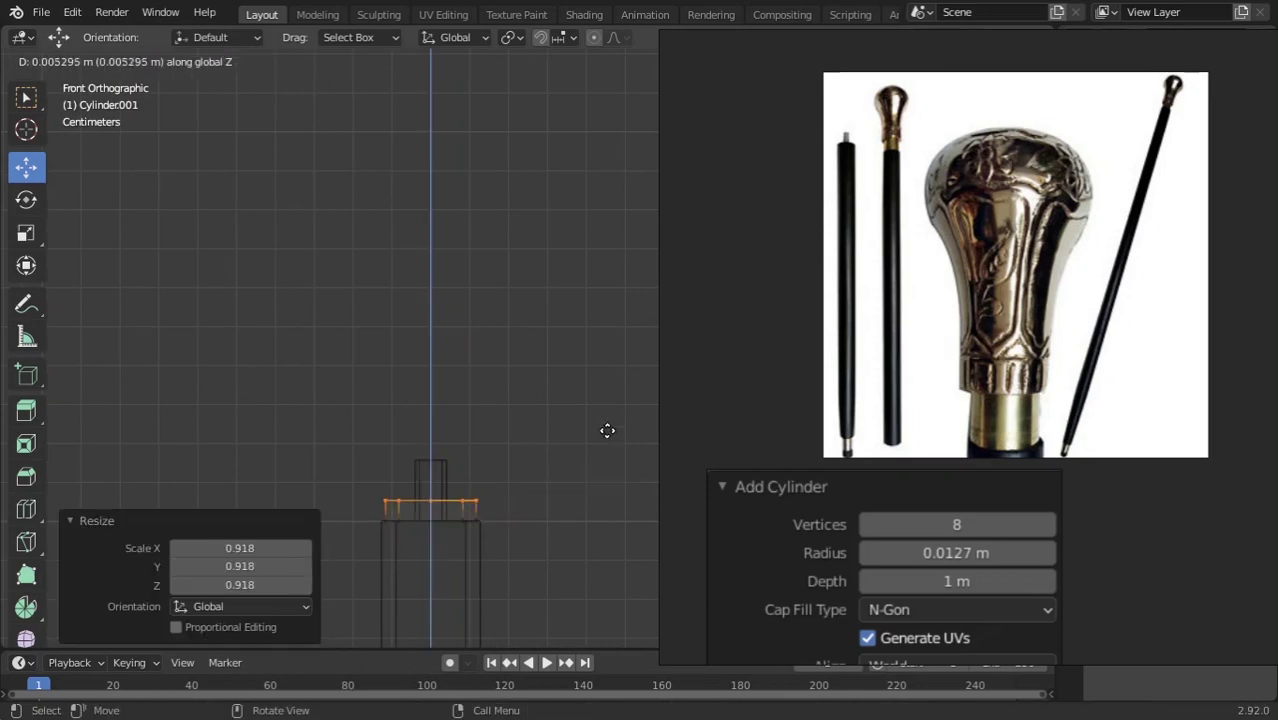
click(607, 326)
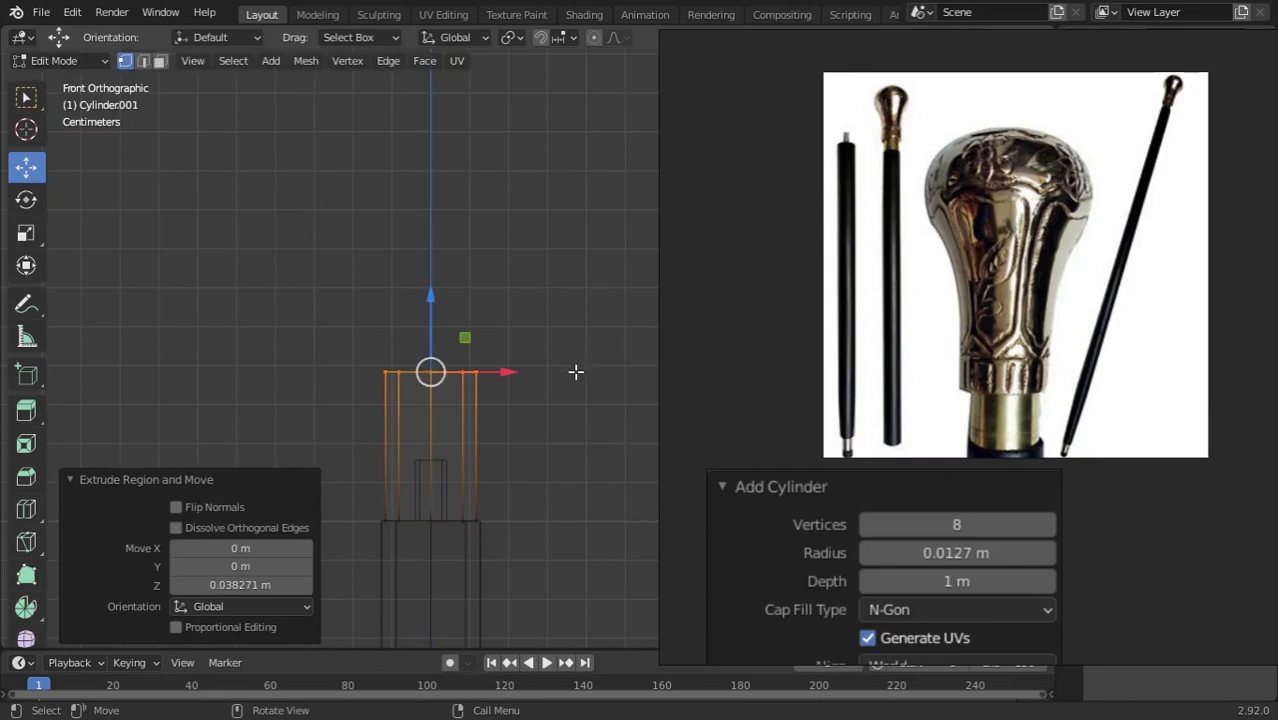
- Extrude the sleeve's top ring in place, scale it by about 1.643 into a flared lip, and lower both top rings slightly
key(e)
key(Escape)
key(s)
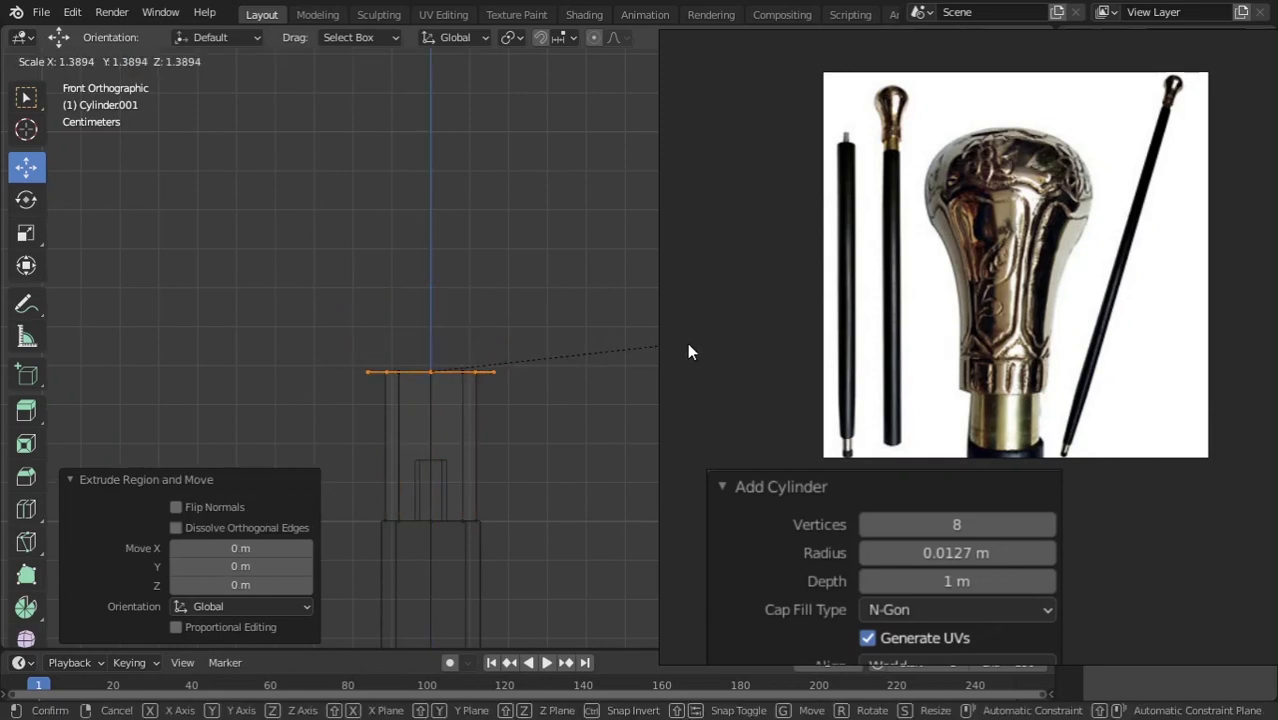
click(531, 114)
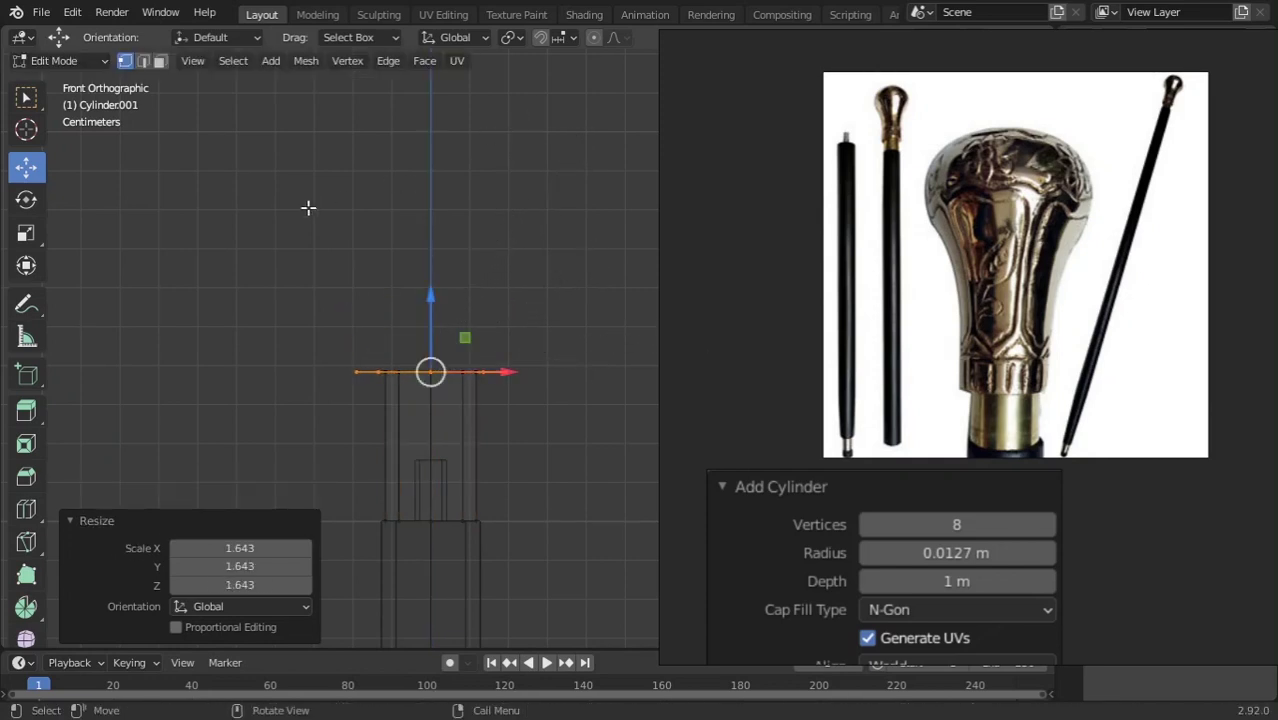
drag(303, 215, 627, 415)
drag(430, 296, 436, 337)
click(308, 339)
- Extrude the lip's outer ring up about 0.051 m, and lower its top edge to shorten it into a low collar
alt+click(429, 408)
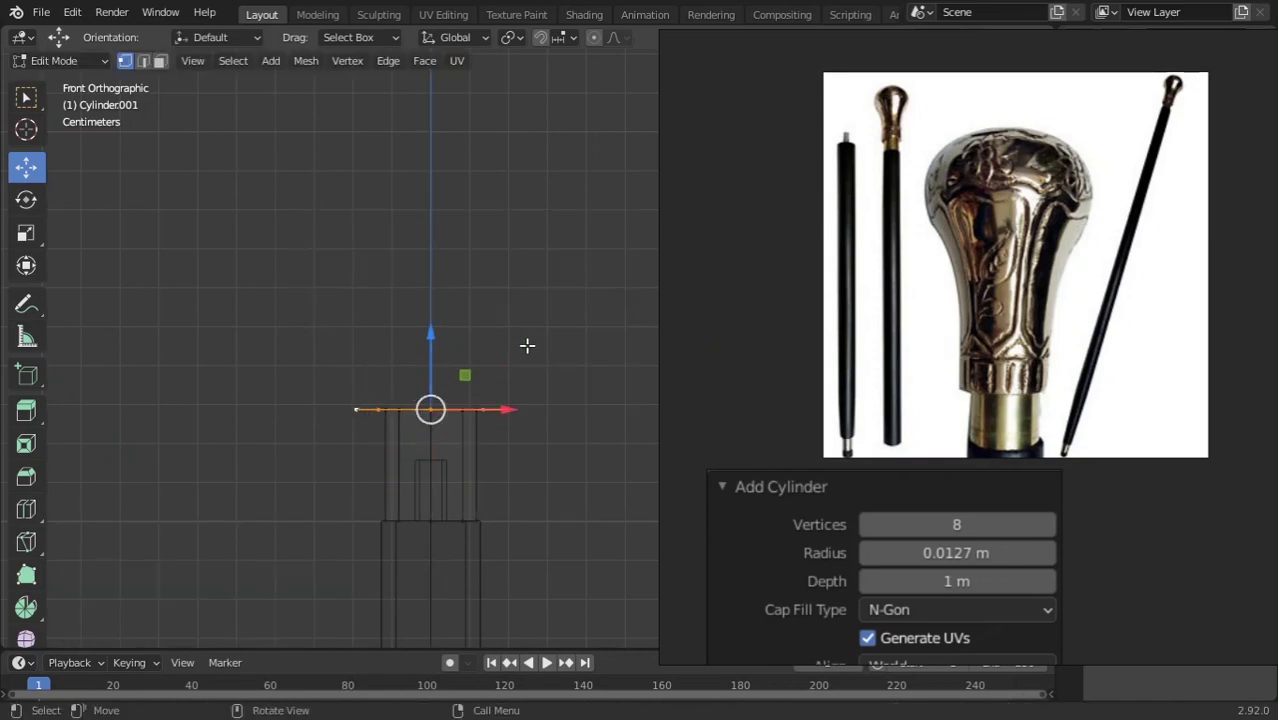
key(e)
click(522, 160)
scroll(522, 340, down, 3)
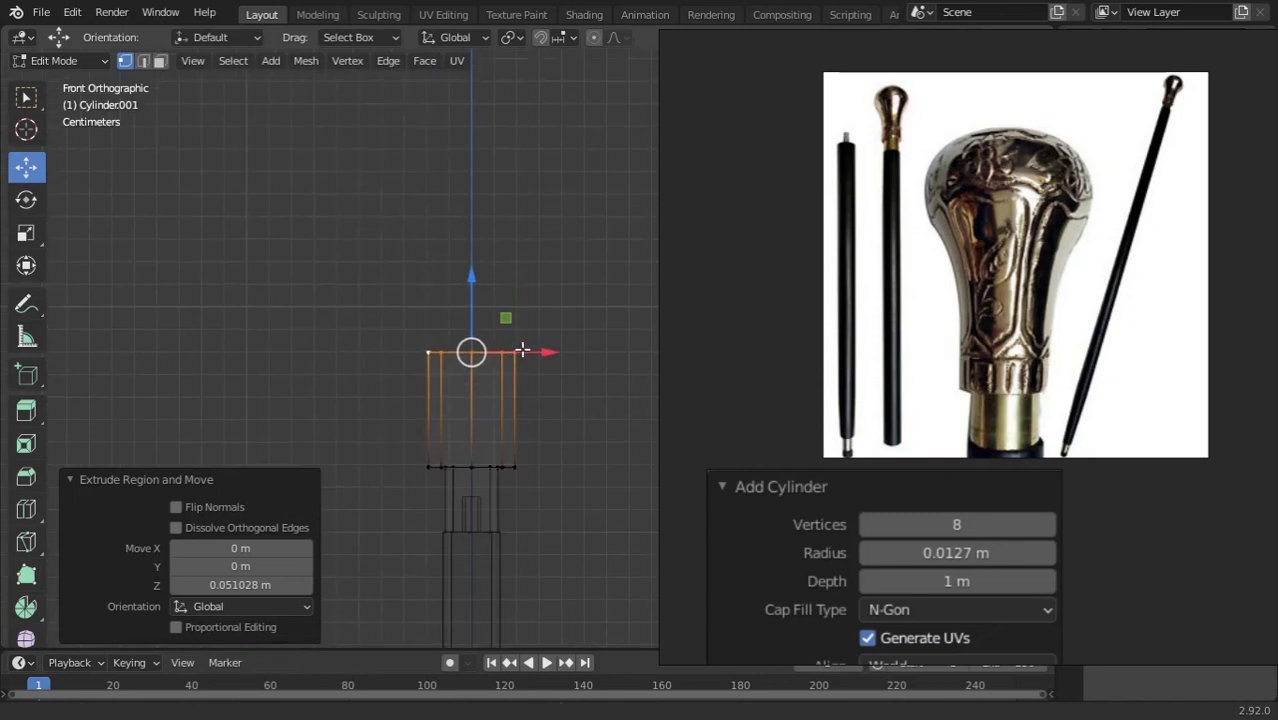
scroll(522, 350, up, 1)
shift+middle_drag(522, 350, 535, 259)
scroll(523, 347, up, 1)
drag(463, 283, 465, 360)
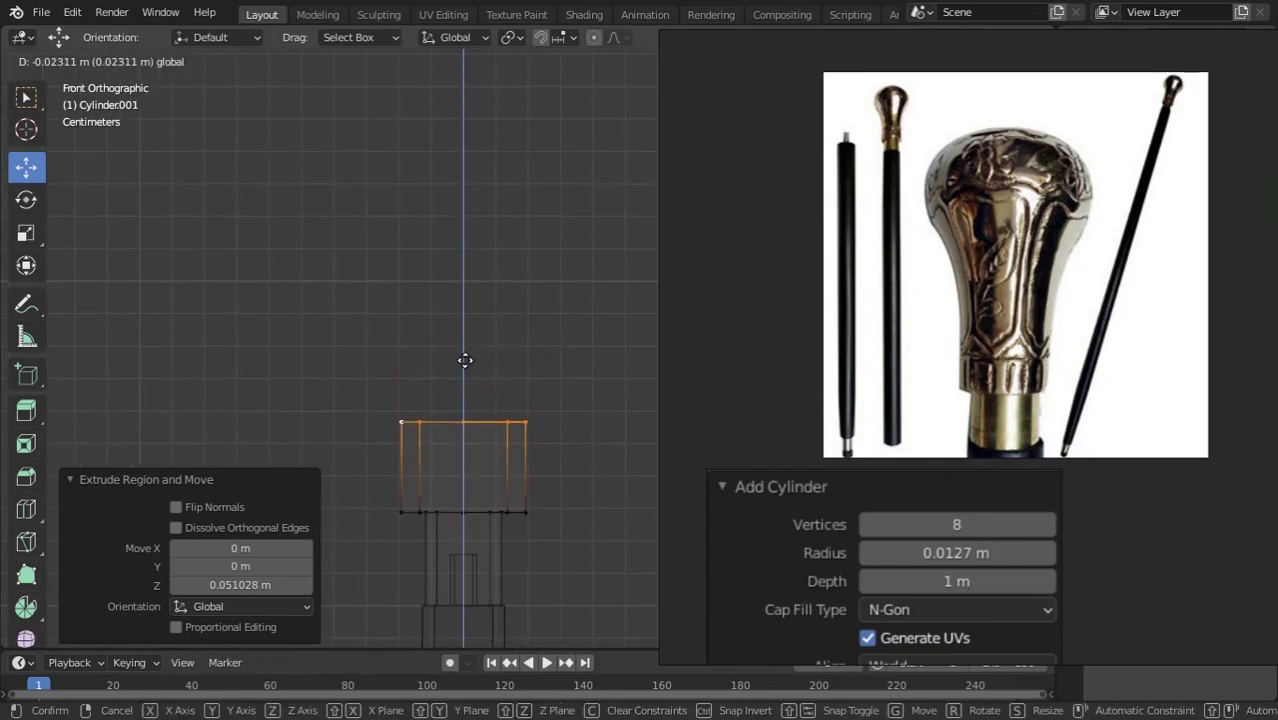
click(462, 377)
- Add a UV sphere with 8 segments and 8 rings to the handle mesh
key(shift+a)
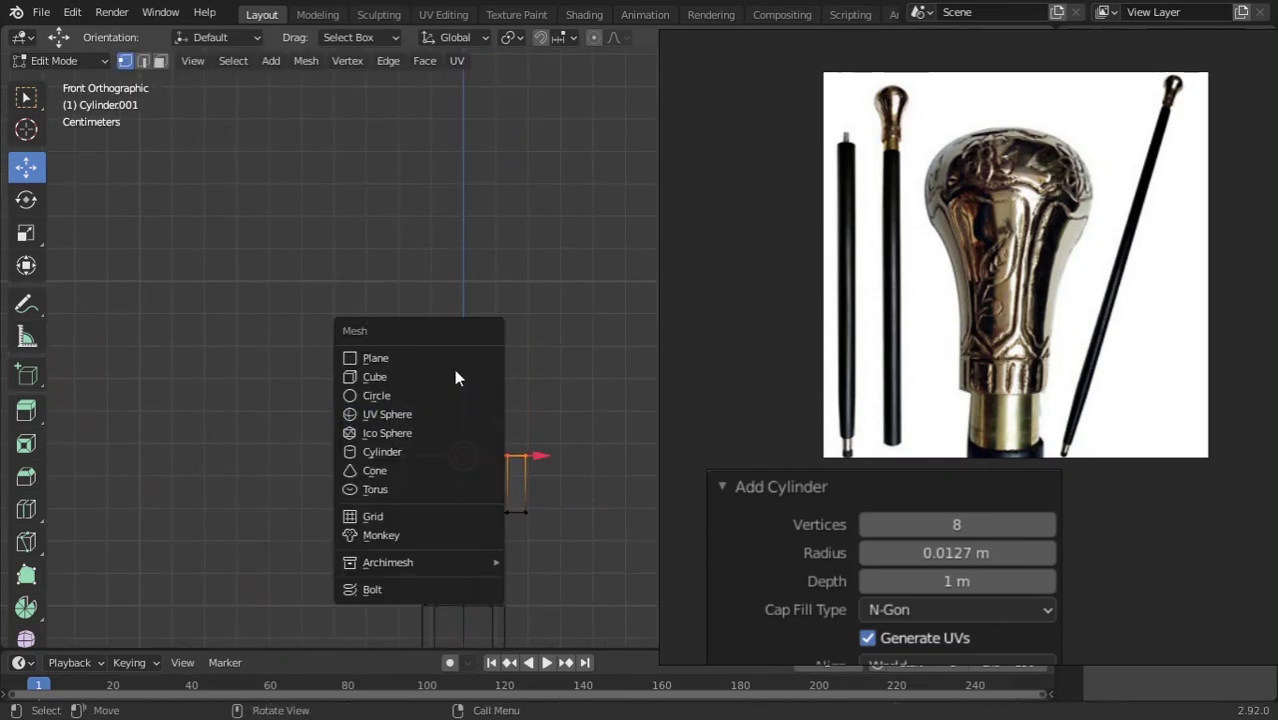
click(380, 418)
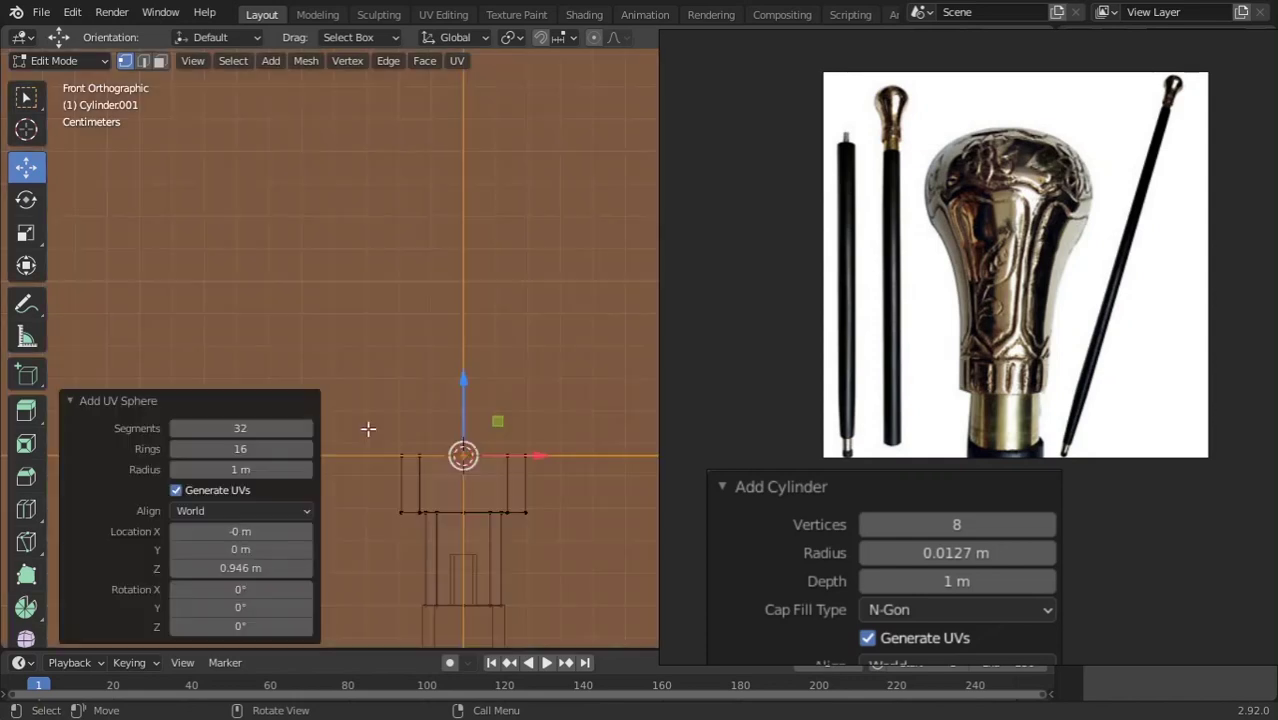
click(244, 430)
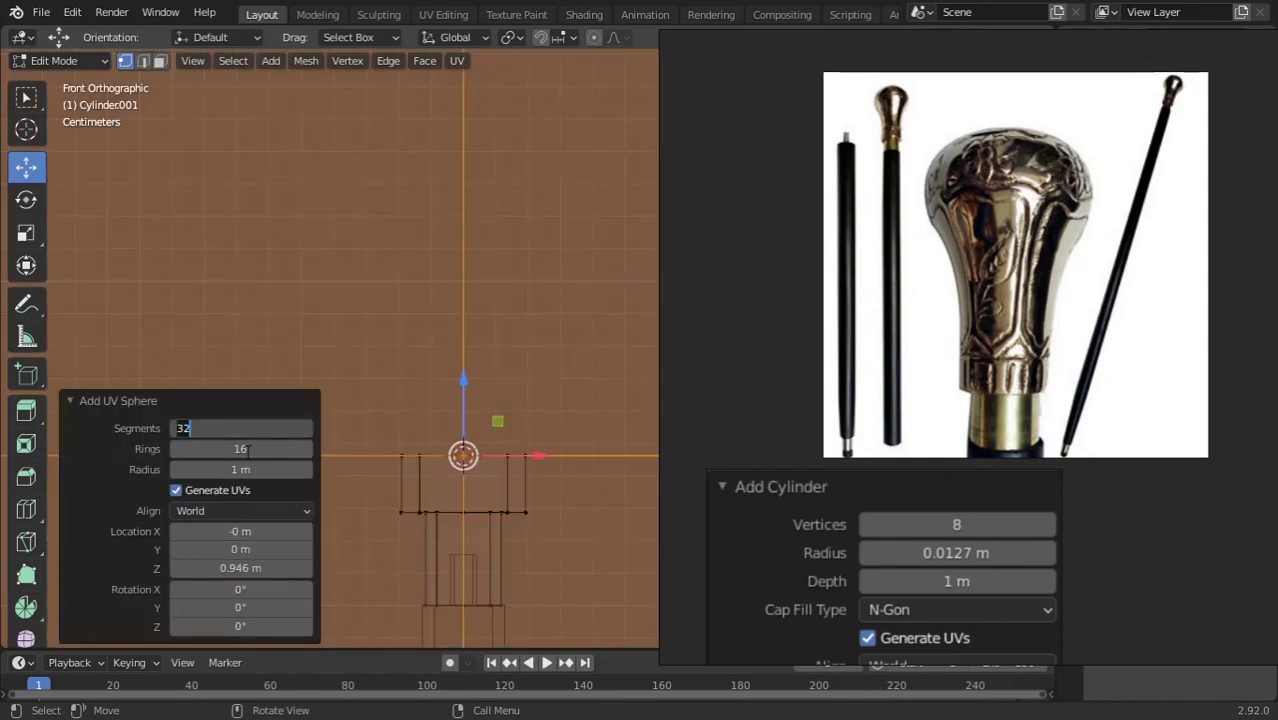
text(8)
key(Tab)
text(8)
key(Return)
click(111, 399)
- Scale the new UV sphere down until it is slightly wider than the handle's collar
scroll(456, 428, down, 10)
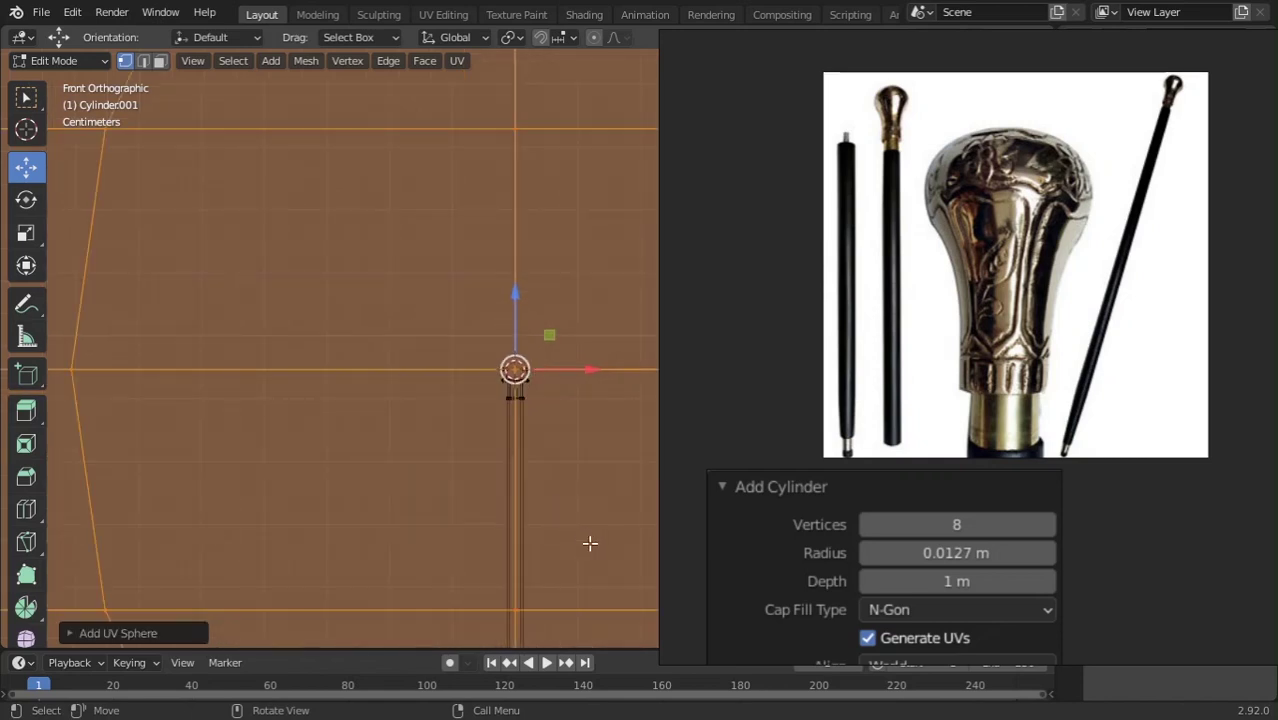
key(s)
click(442, 412)
key(s)
click(528, 412)
scroll(538, 468, up, 2)
shift+middle_drag(535, 418, 471, 485)
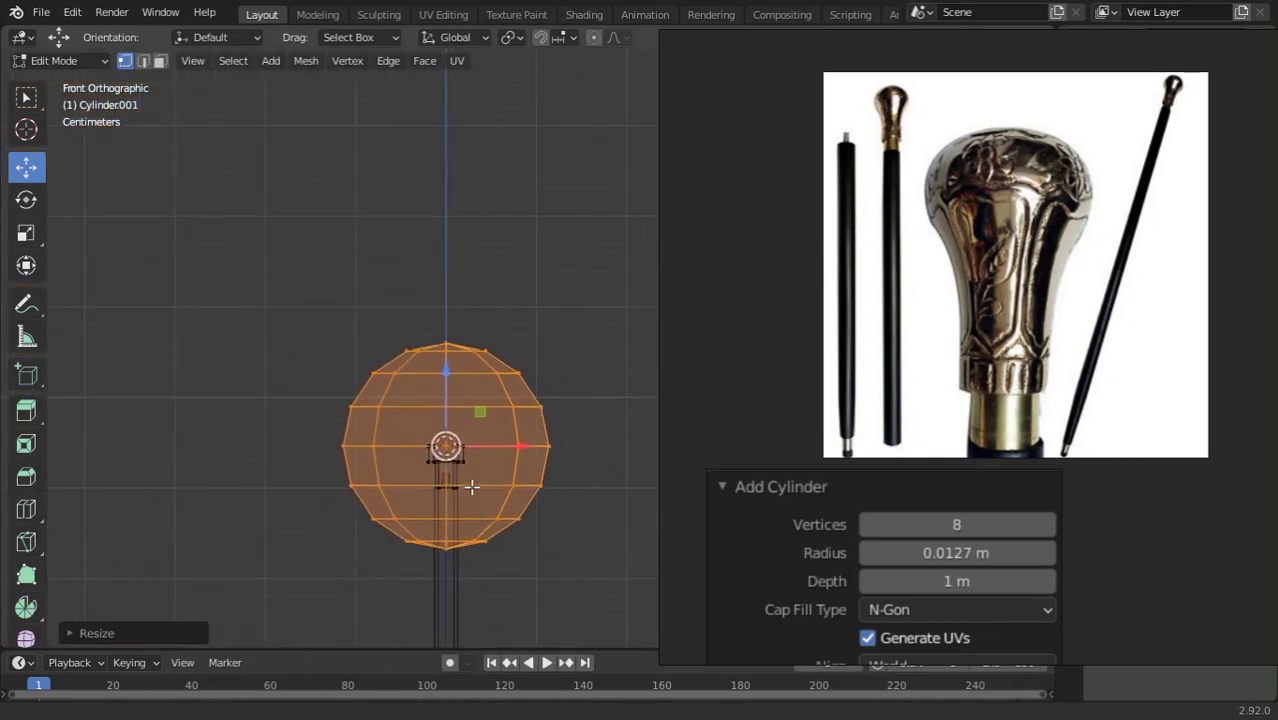
scroll(473, 488, up, 1)
key(s)
click(471, 491)
scroll(485, 491, up, 5)
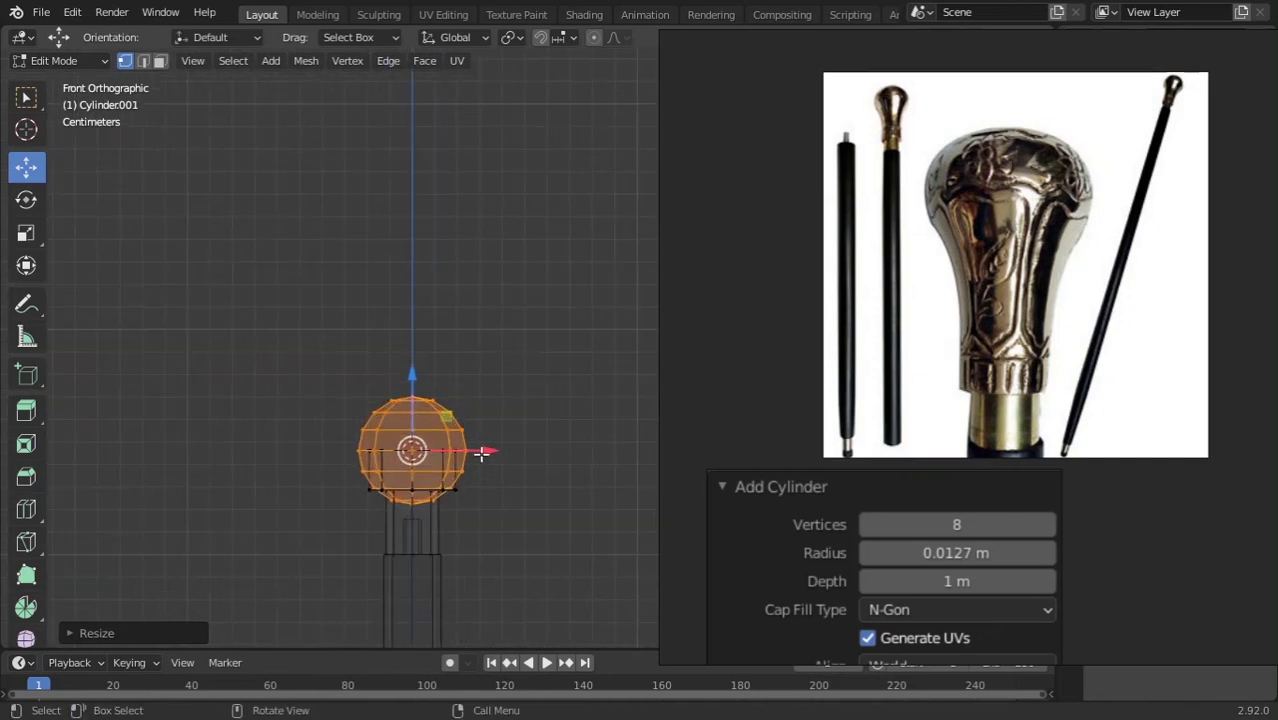
key(s)
click(519, 462)
key(s)
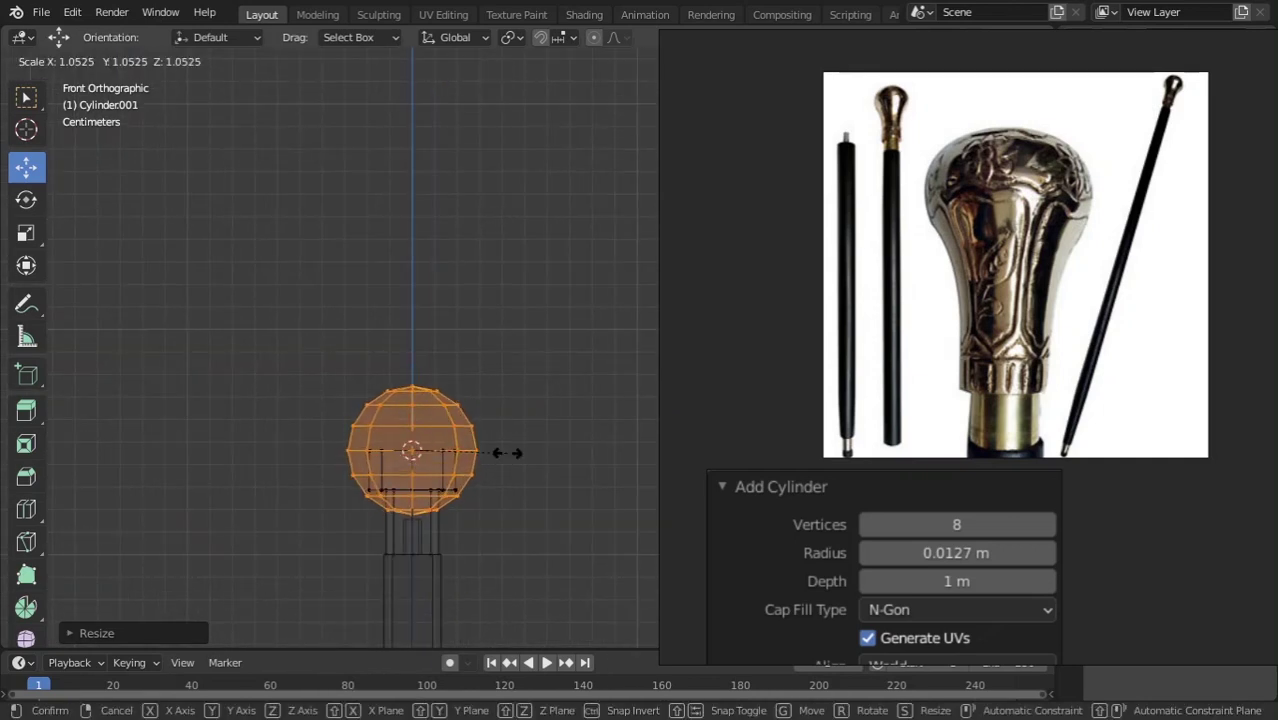
click(502, 451)
- Move the sphere up about 0.036 m so it sits above the collar, and enlarge the whole sphere slightly
key(g)
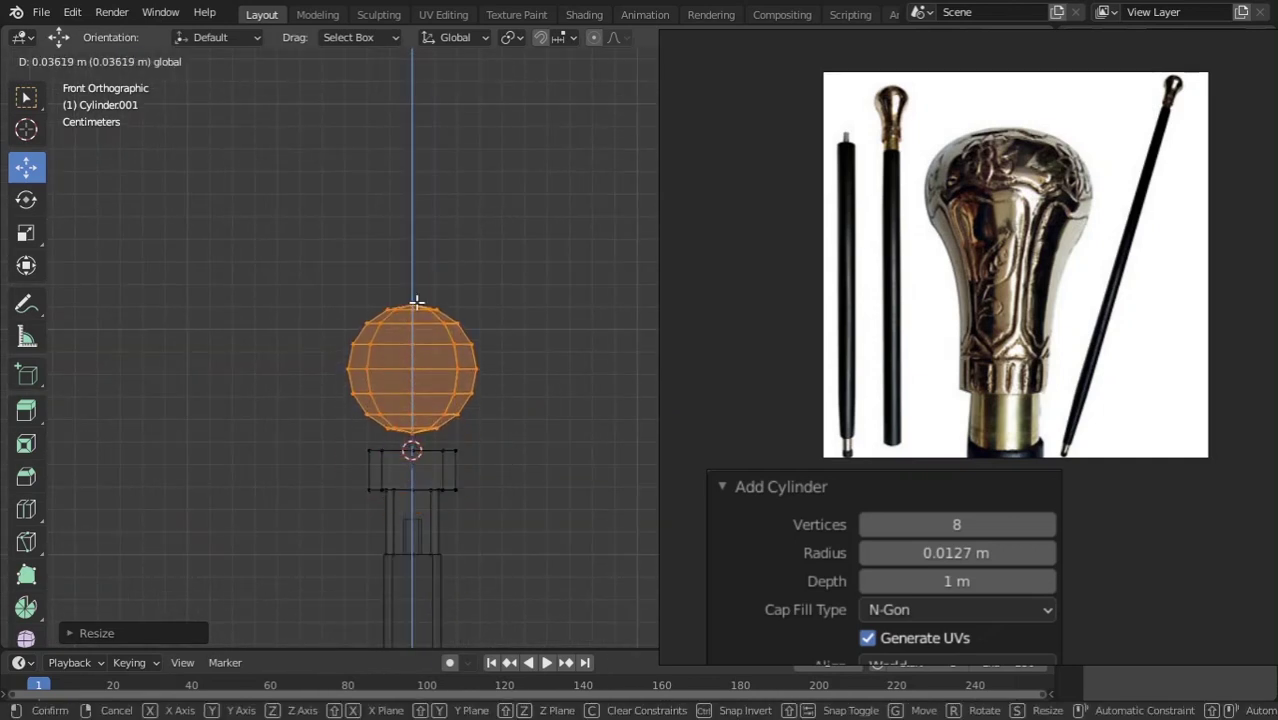
click(411, 305)
click(394, 309)
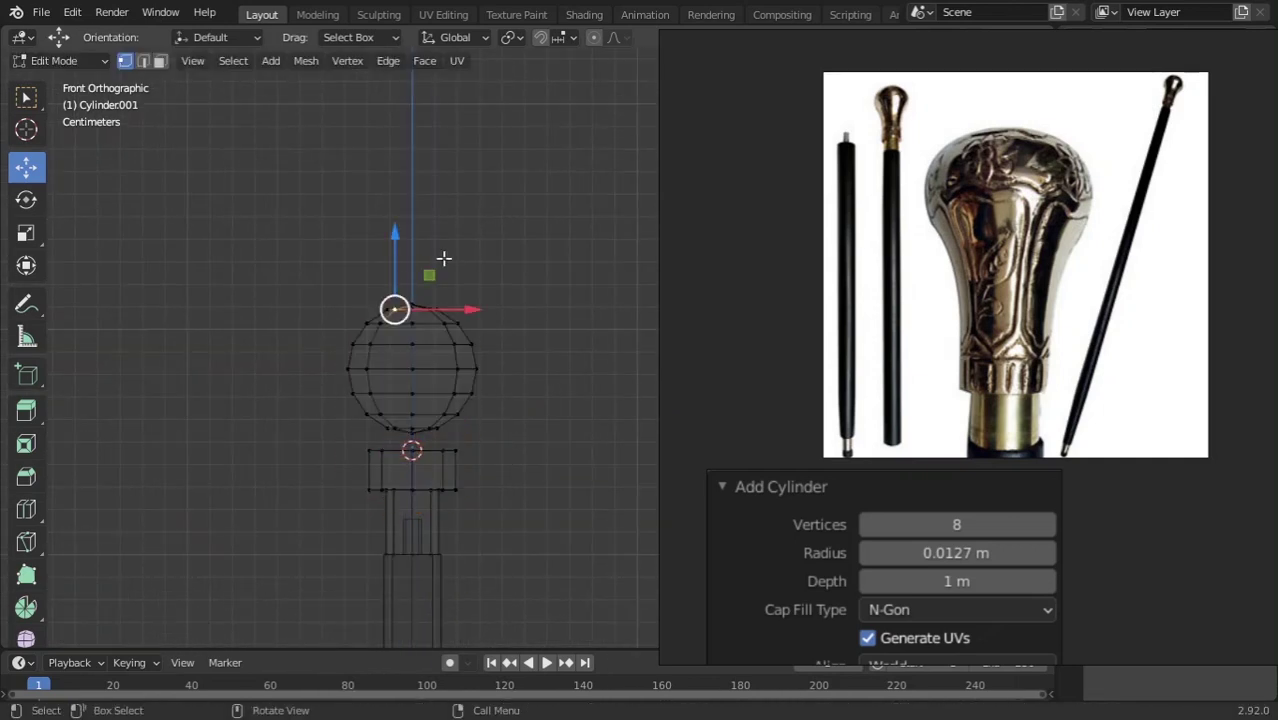
key(l)
click(454, 369)
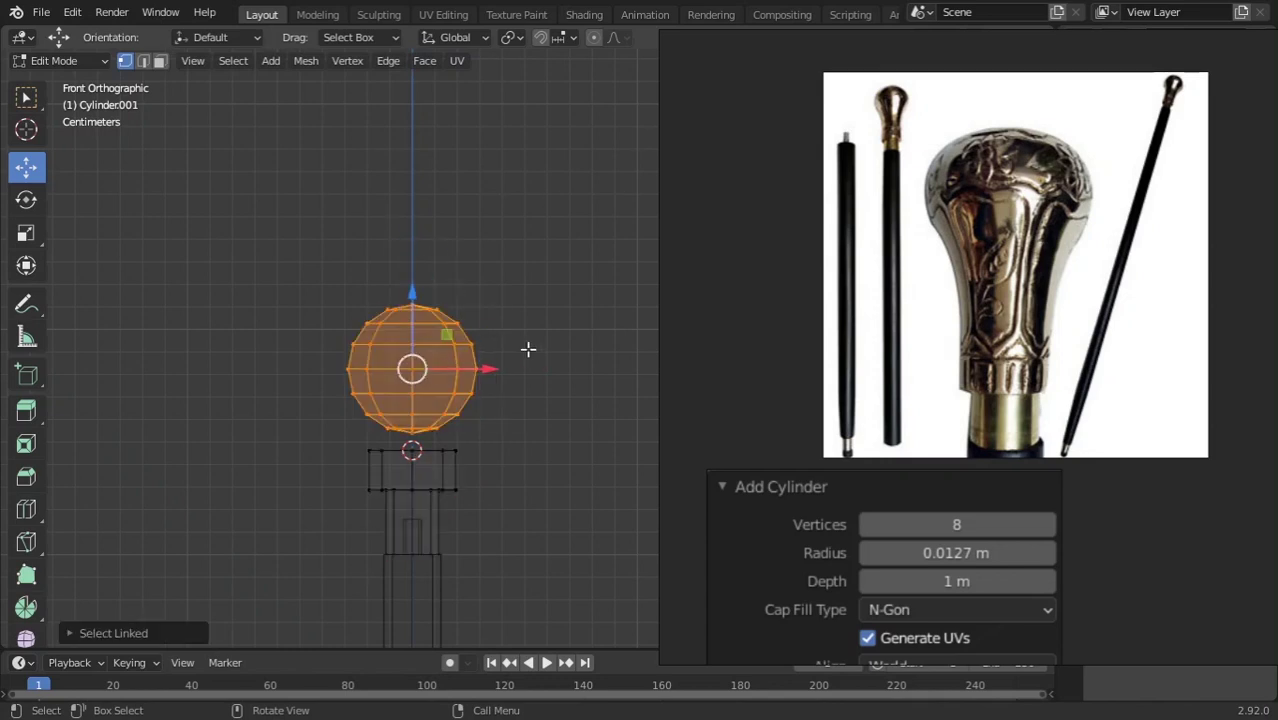
key(s)
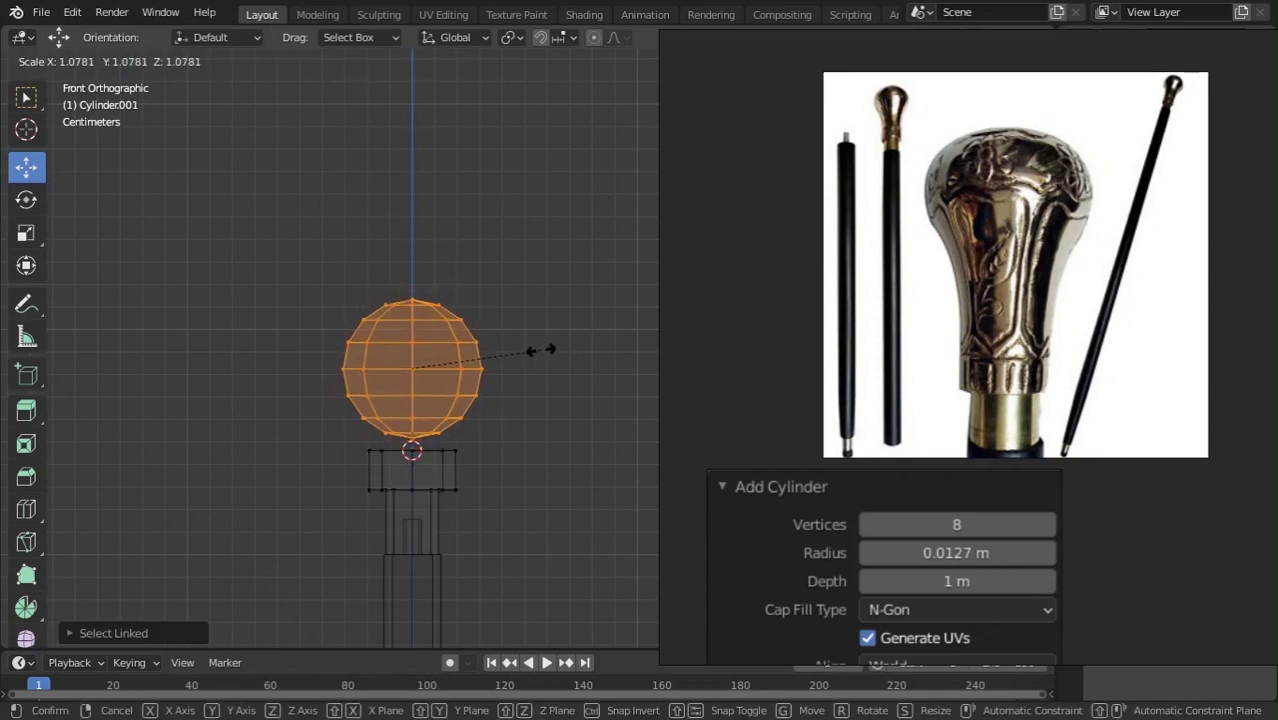
click(550, 348)
- Flatten the sphere's top by lowering its top vertex about 0.02 m with smooth proportional editing at size 0.08
click(401, 278)
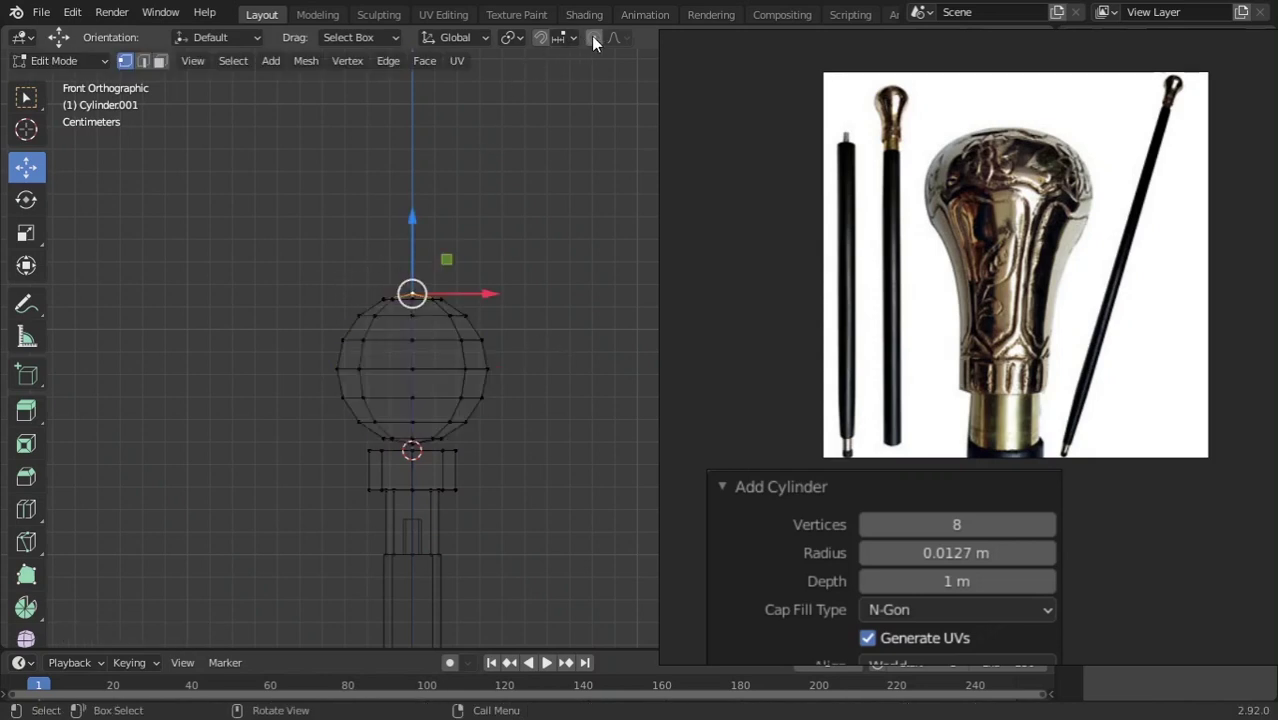
click(618, 36)
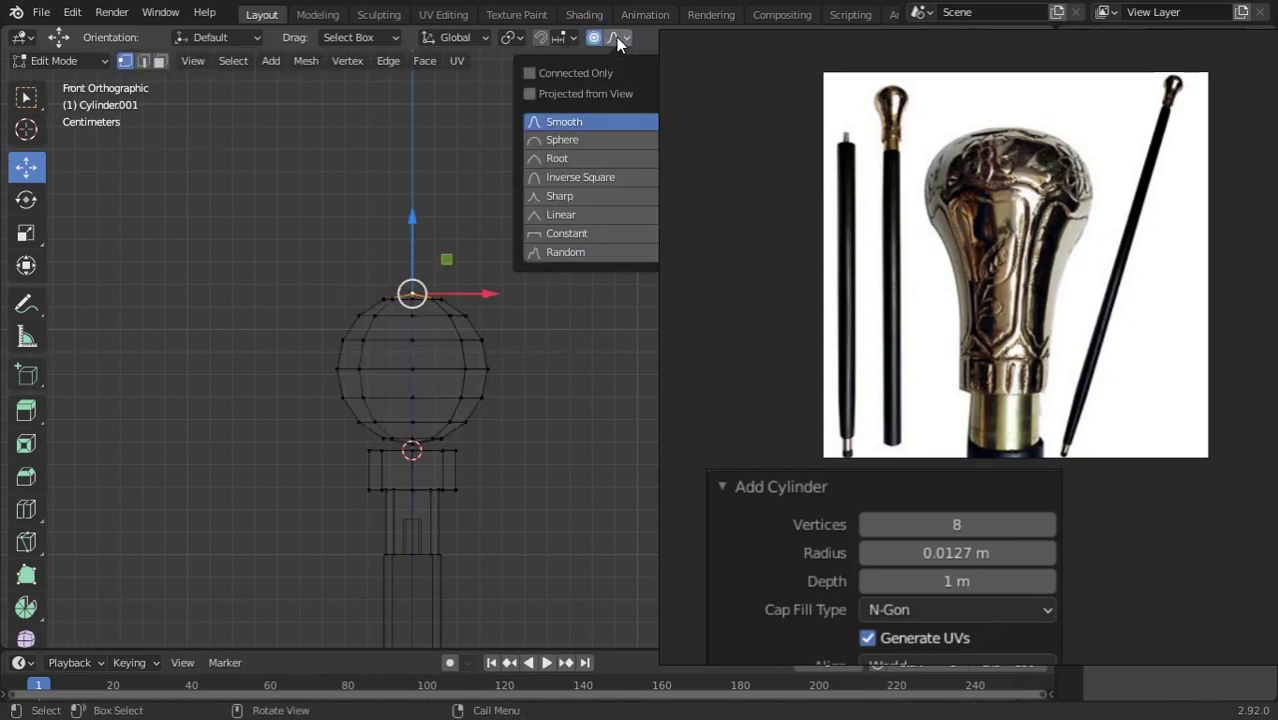
drag(418, 216, 419, 254)
scroll(419, 262, up, 20)
right_click(419, 254)
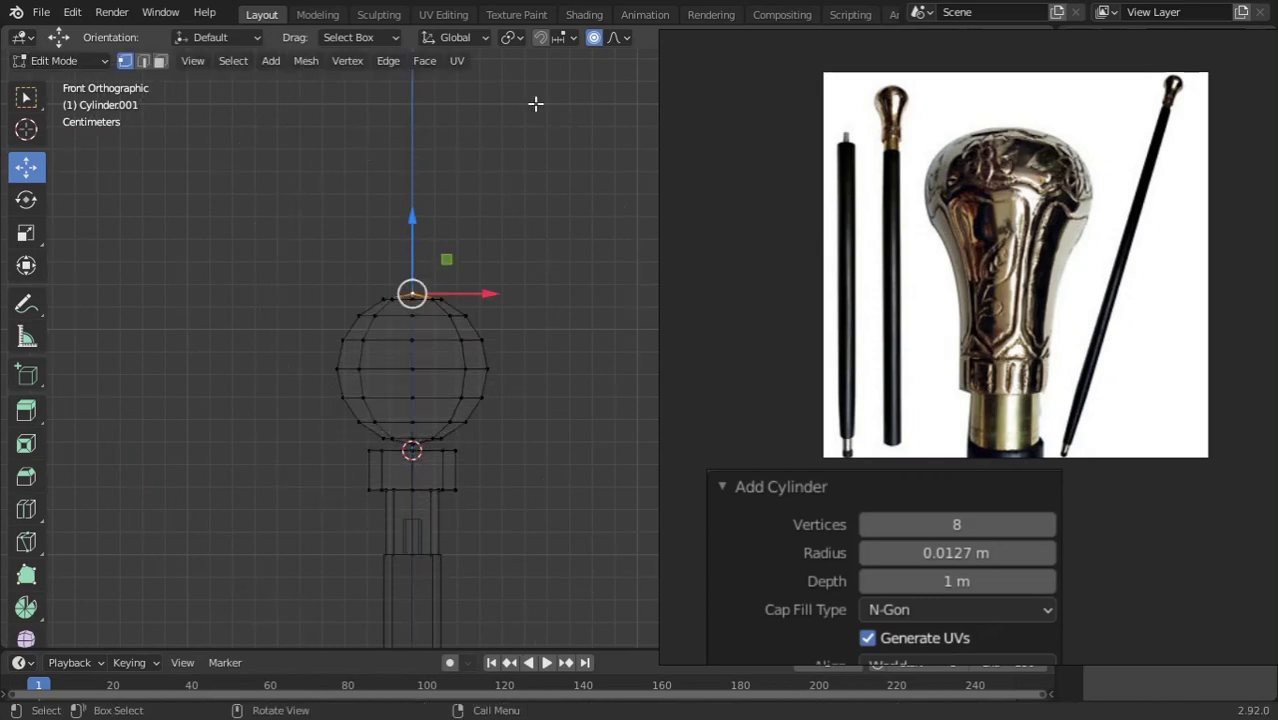
click(620, 38)
key(g)
scroll(408, 280, down, 3)
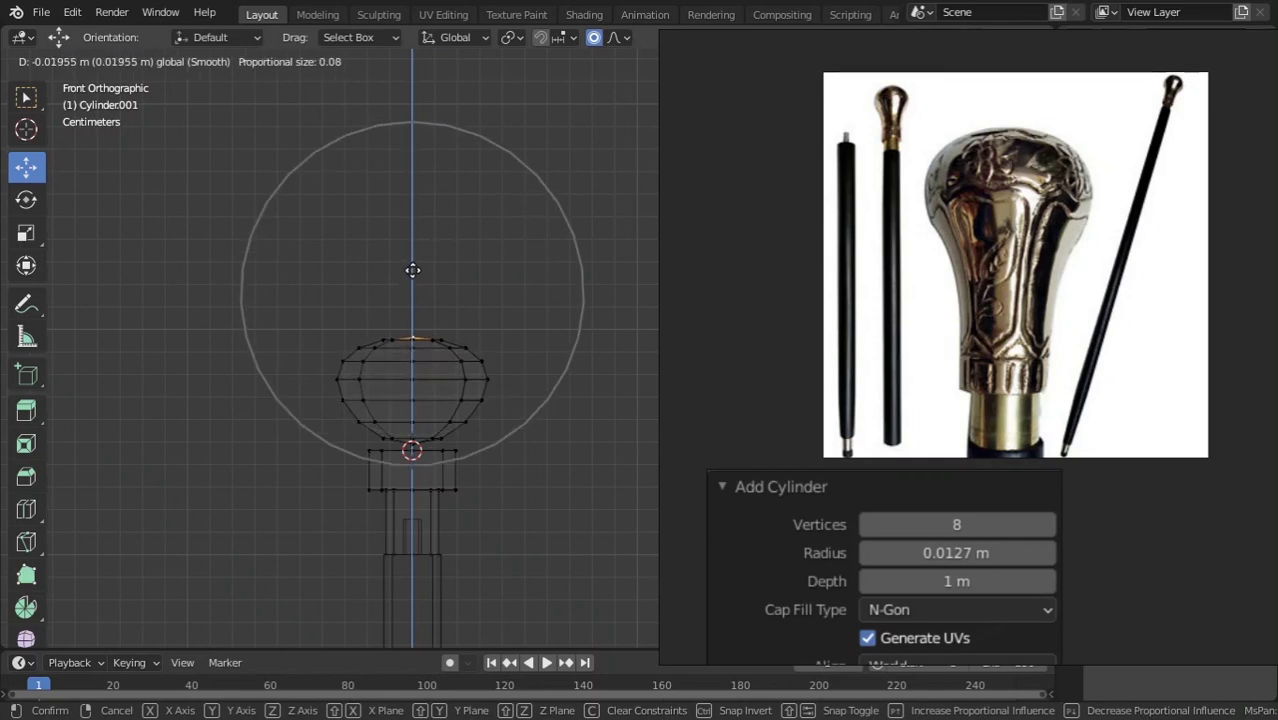
click(413, 271)
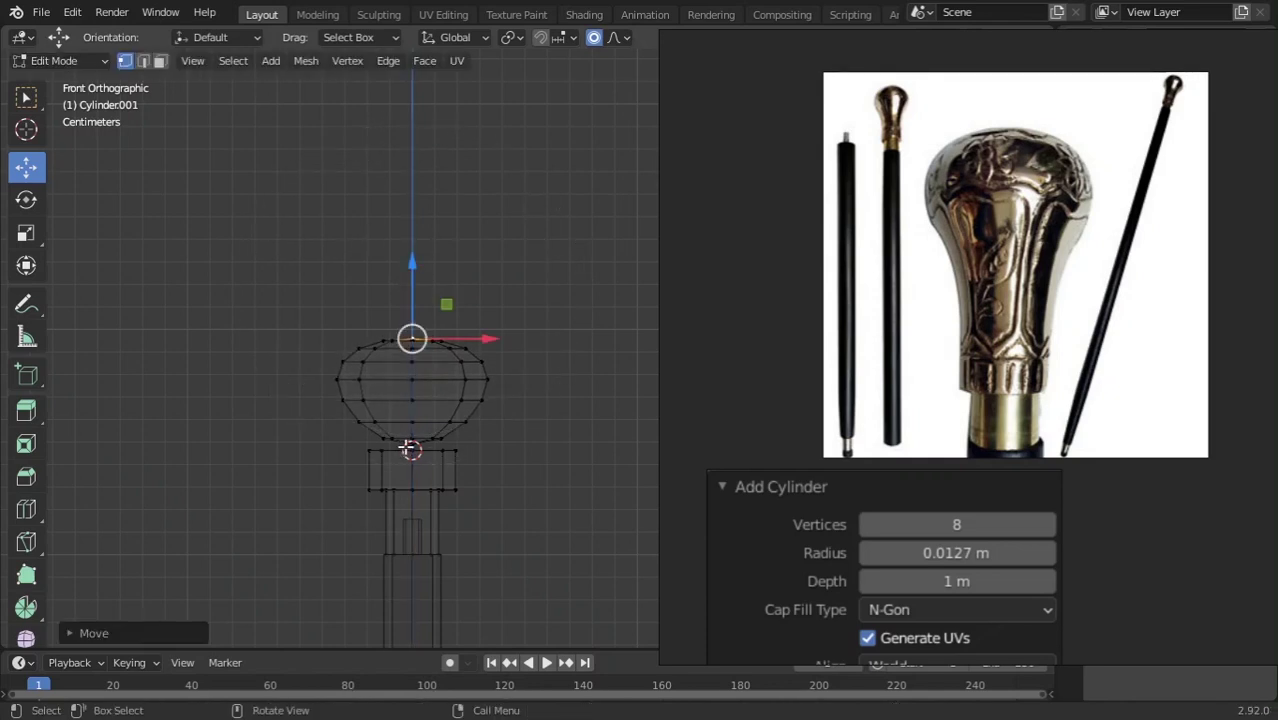
click(412, 449)
key(g)
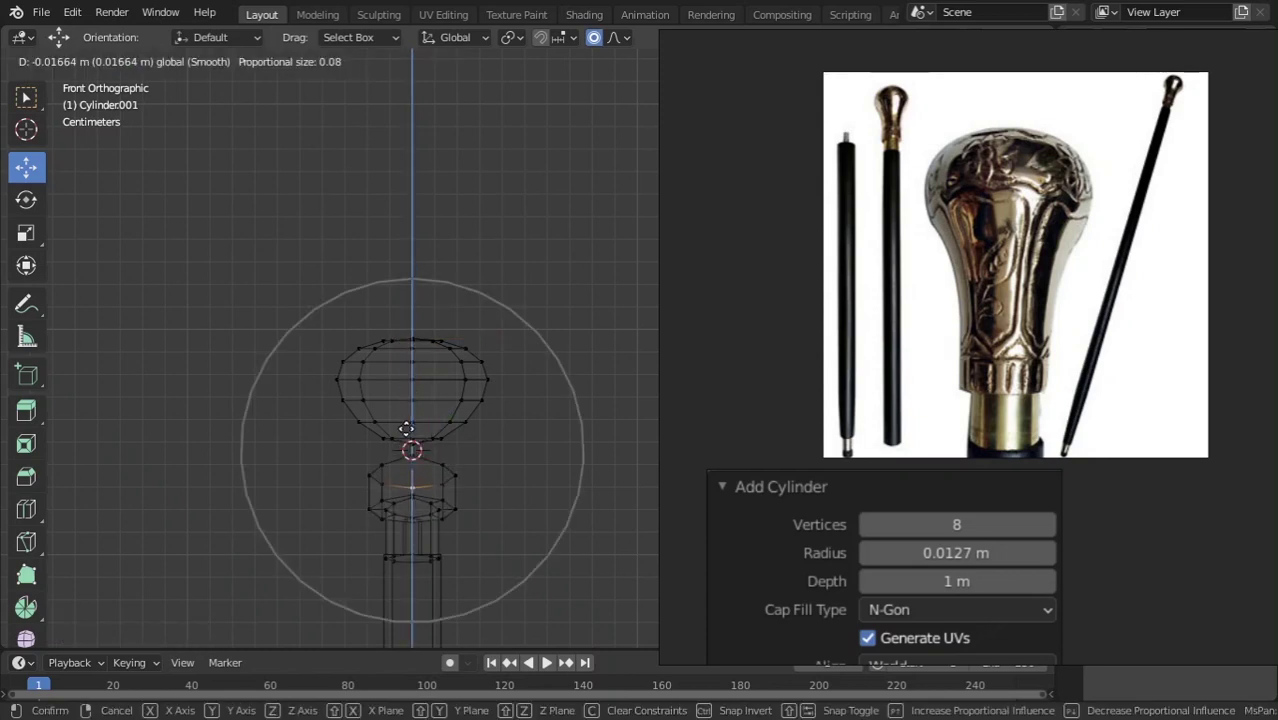
key(Escape)
- Lower the sphere's bottom vertex about 0.012 m into the collar with smooth proportional editing at size 0.05
scroll(407, 430, up, 5)
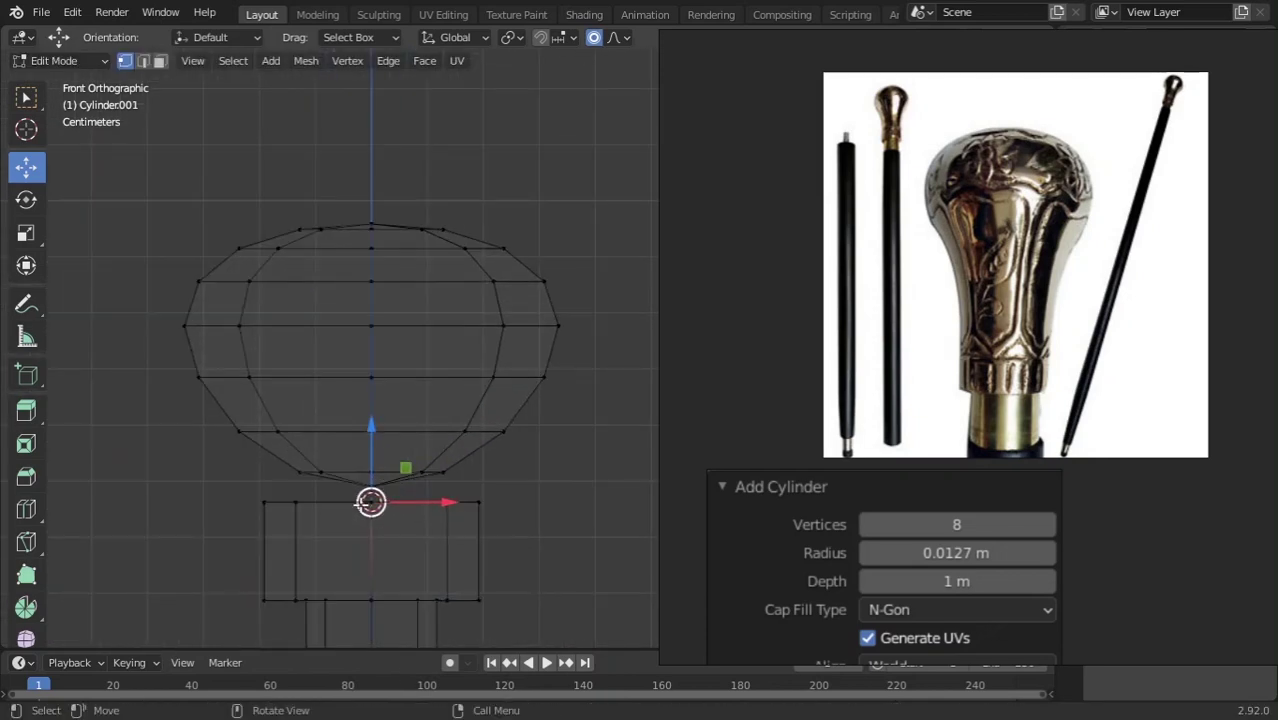
key(g)
scroll(374, 451, up, 3)
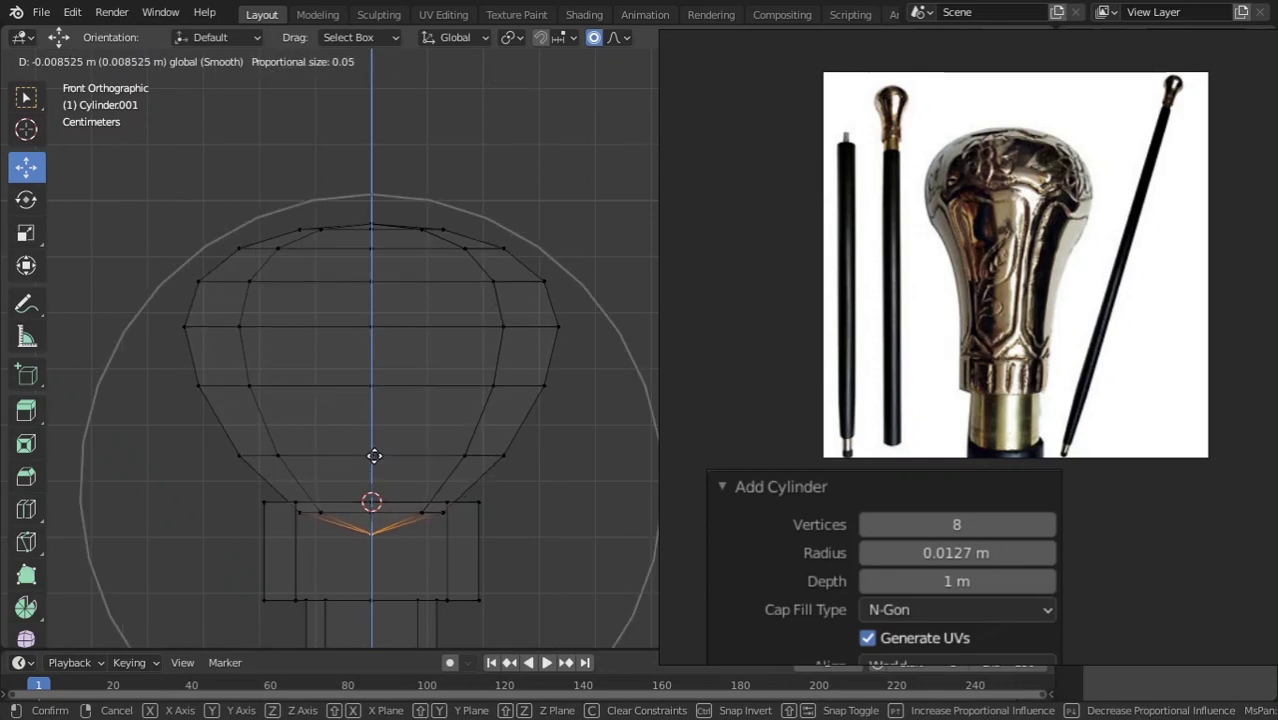
scroll(375, 472, down, 3)
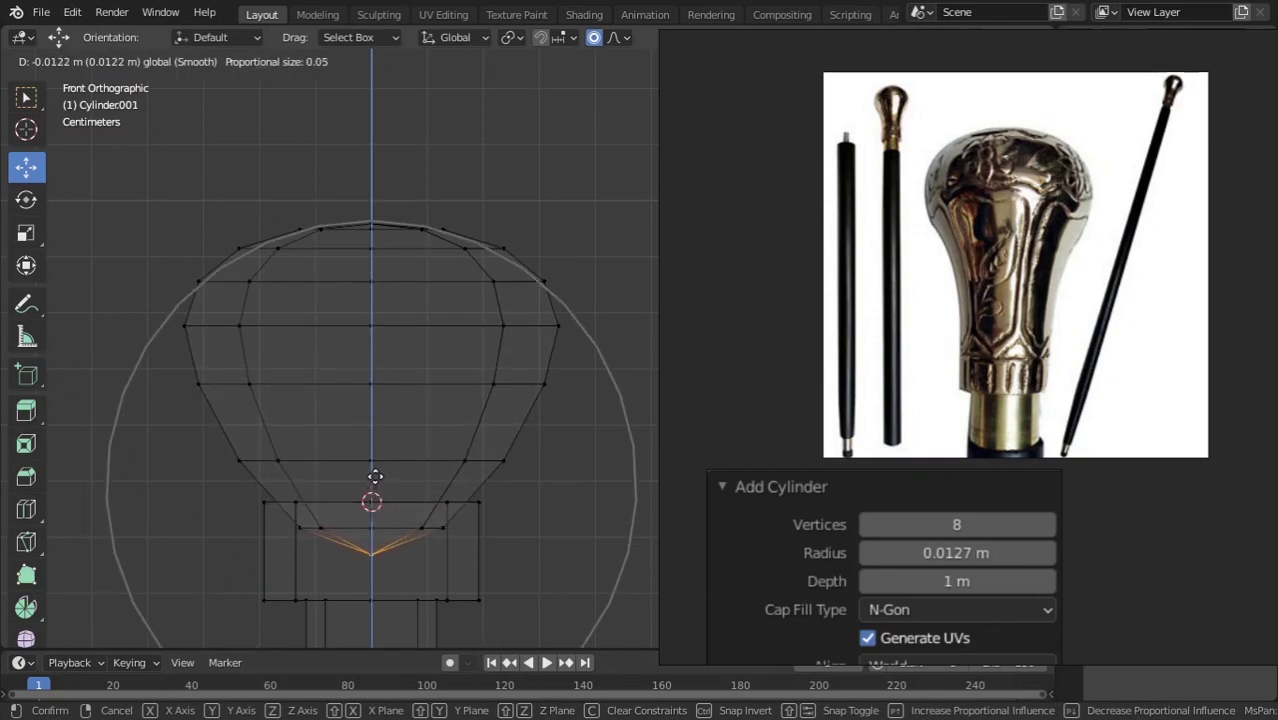
click(382, 541)
- Extend the selection to the sphere's lowest ring and delete the vertices of the ring and bottom tip
key(ctrl+KP_Add)
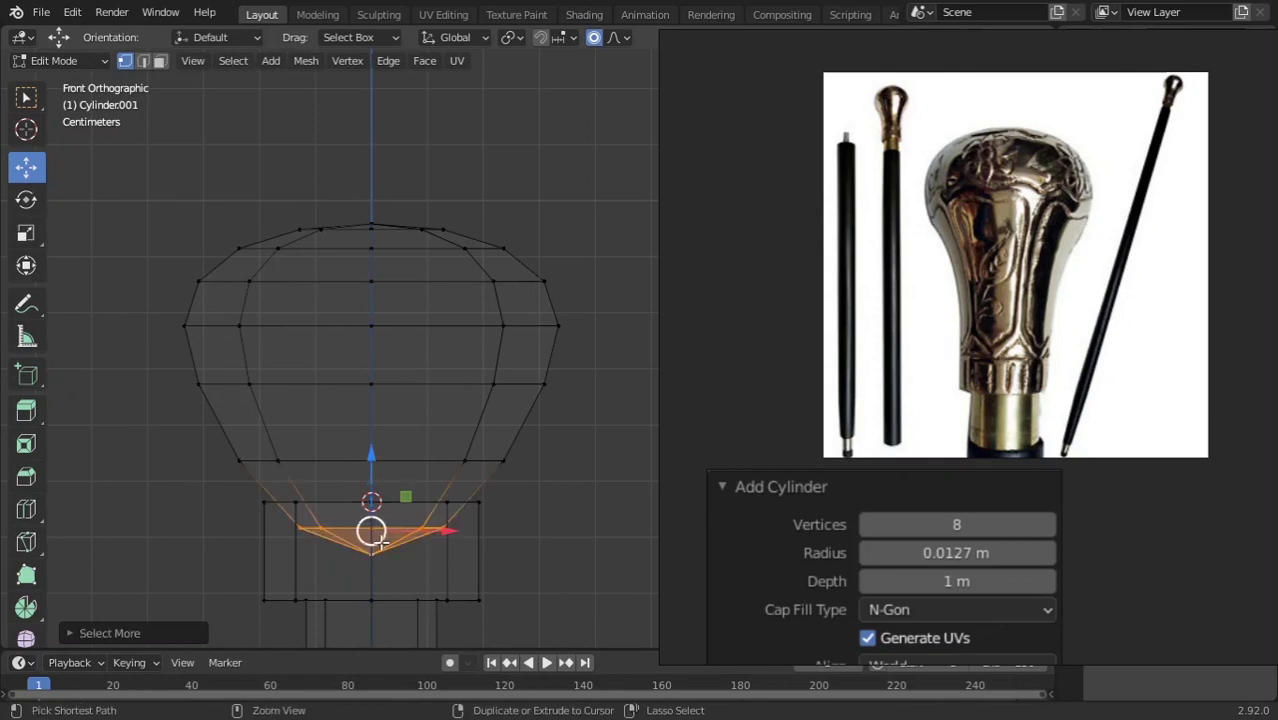
key(x)
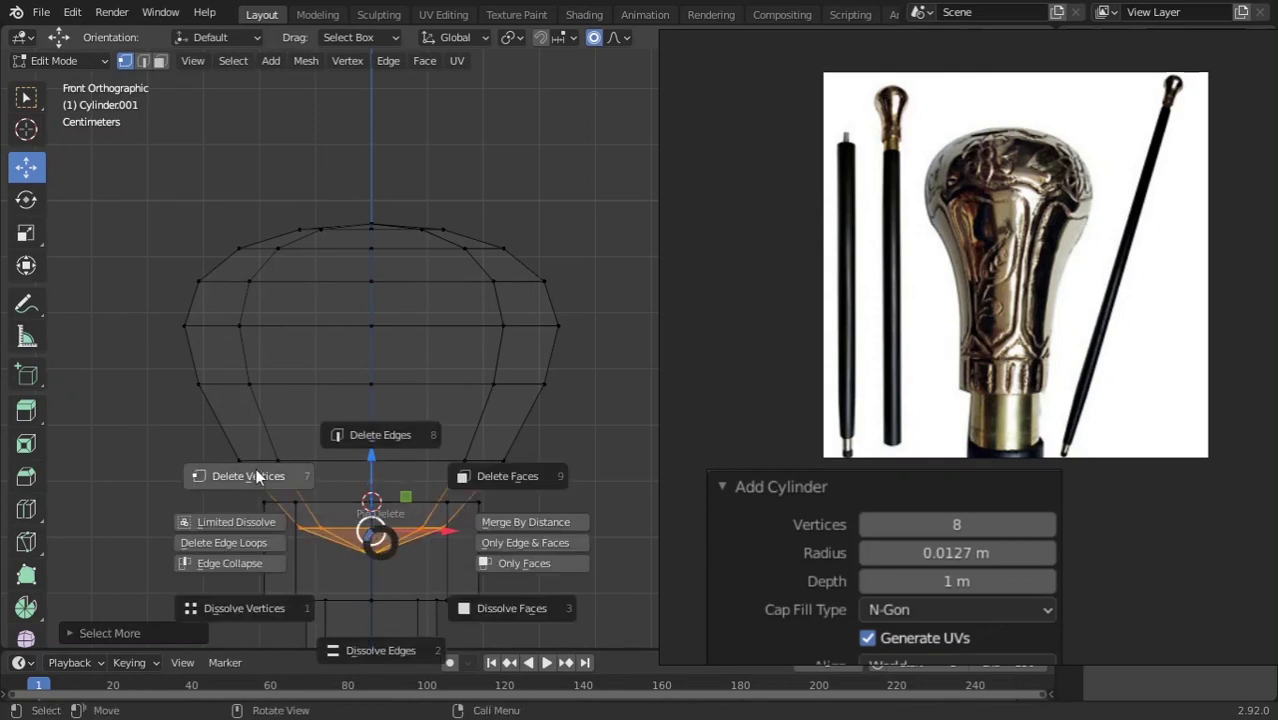
click(262, 477)
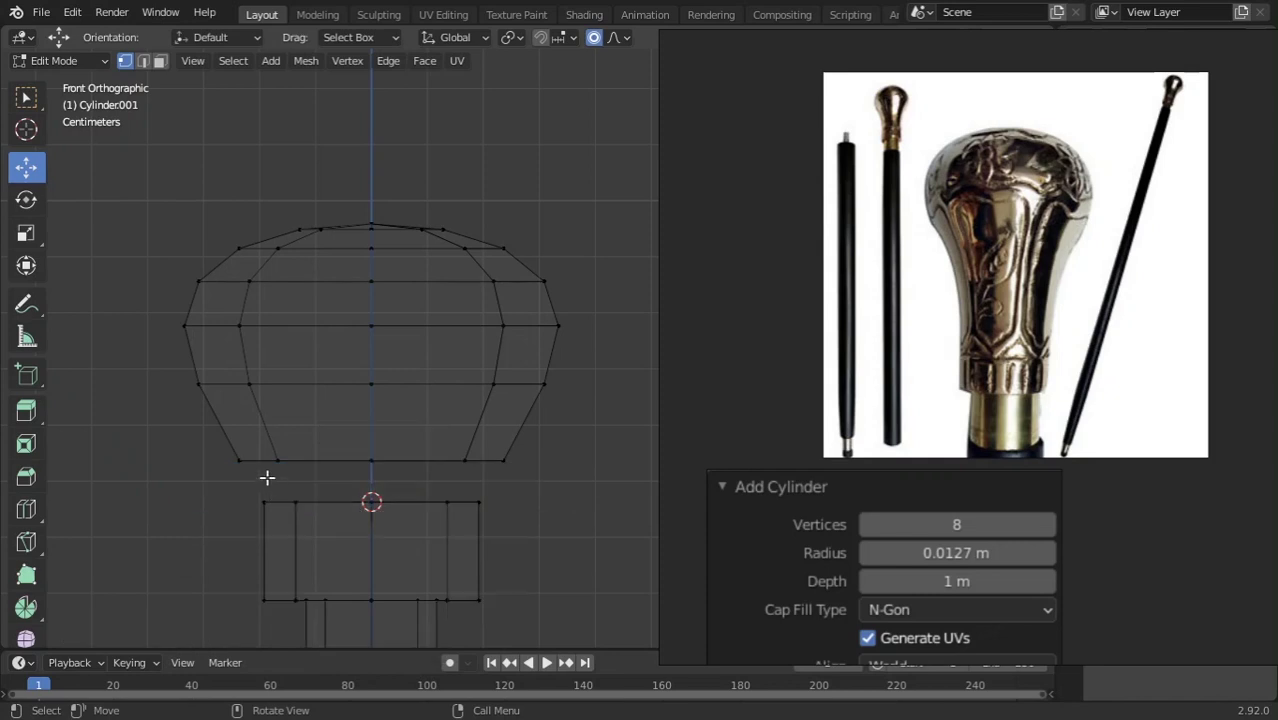
- Bridge the knob's open lower ring to the collar's top ring with LoopTools
alt+click(333, 461)
alt+shift+click(348, 504)
right_click(348, 508)
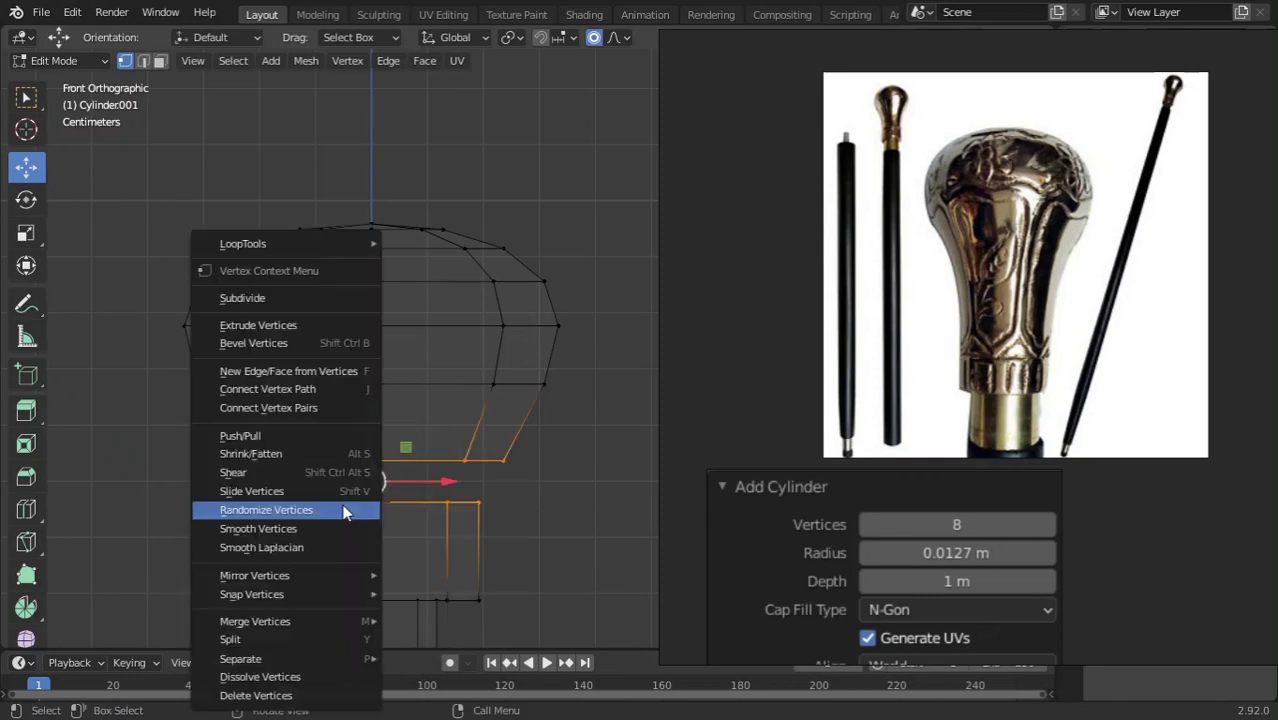
mouse_move(273, 231)
click(424, 244)
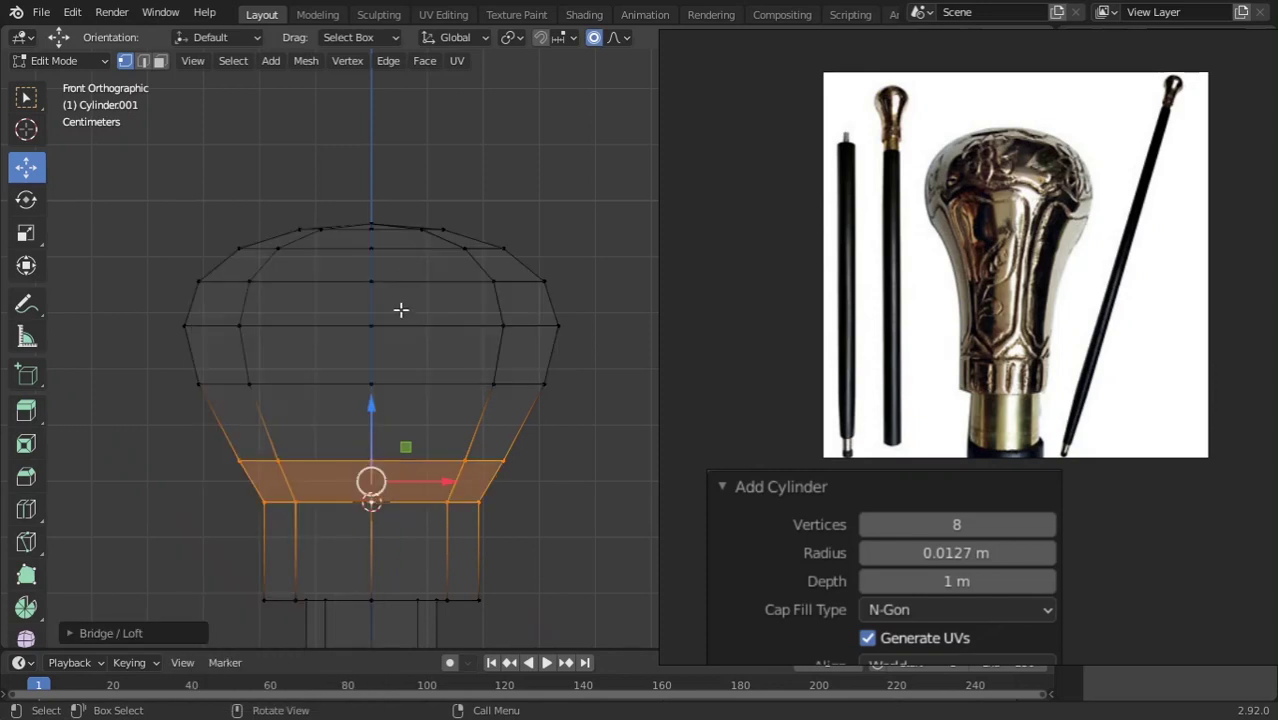
- Search the add-ons in Preferences for "loop" to check whether LoopTools is enabled
click(72, 14)
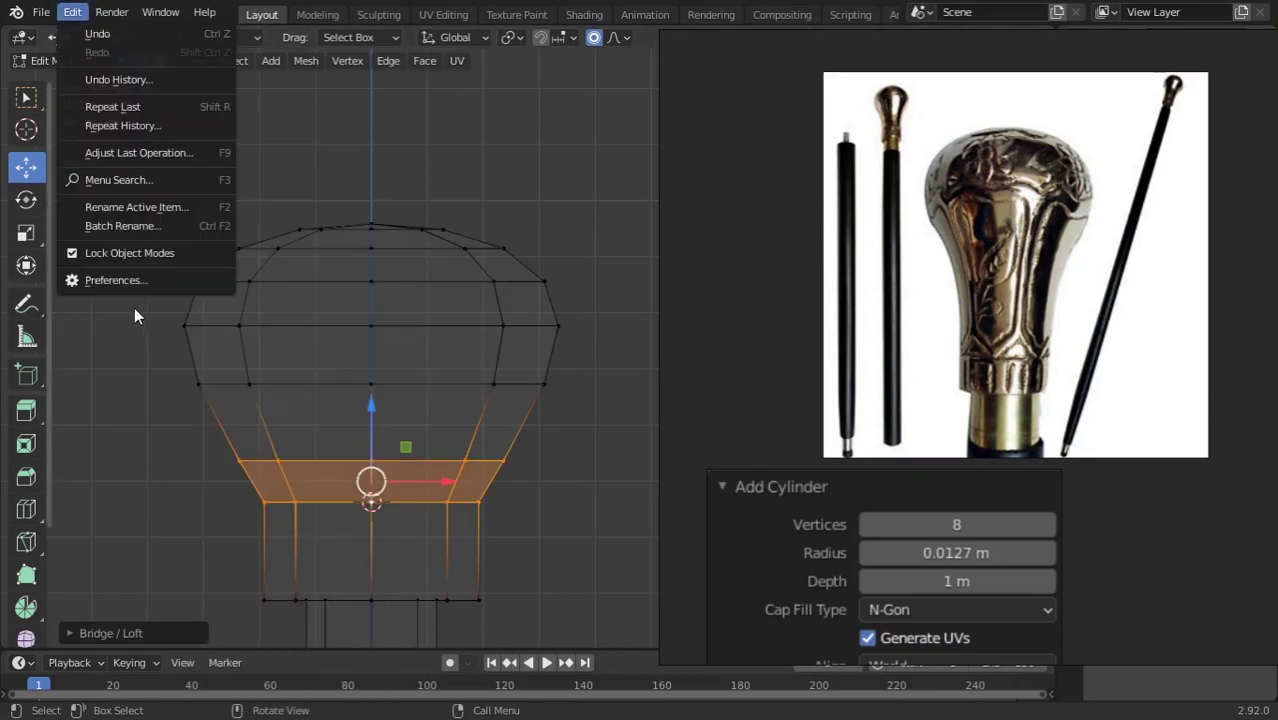
click(124, 281)
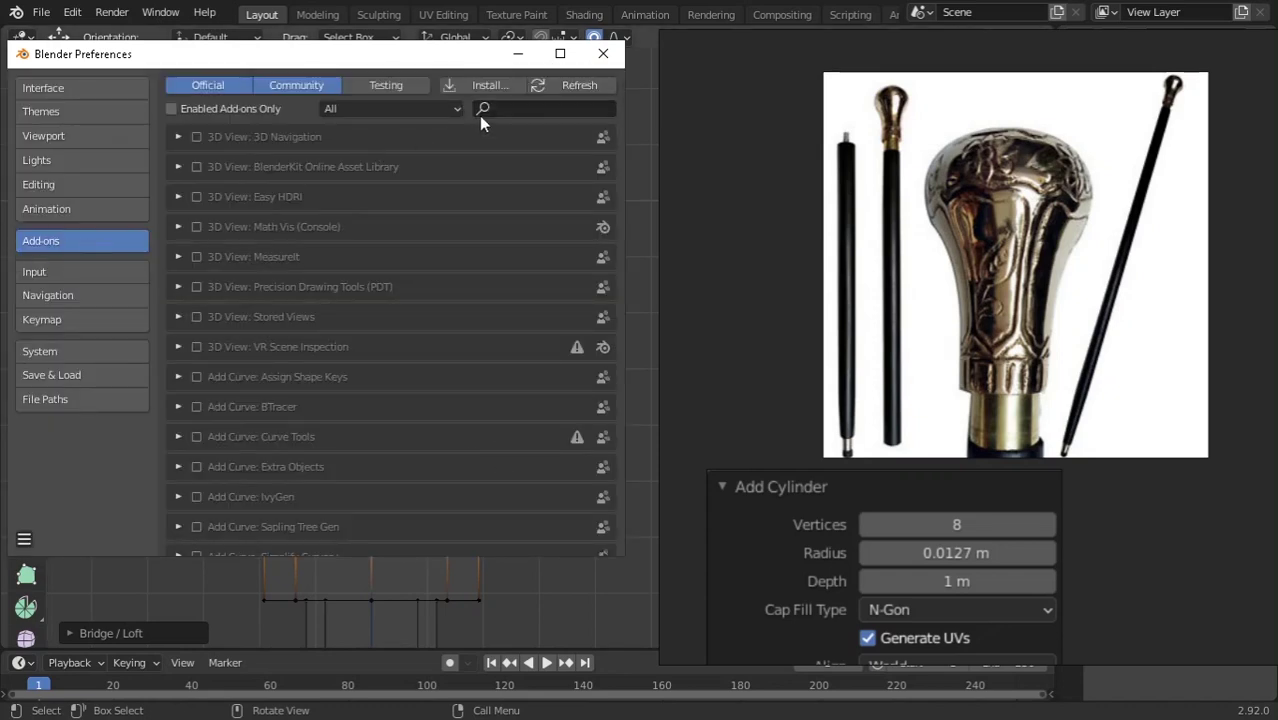
click(512, 110)
text(loop)
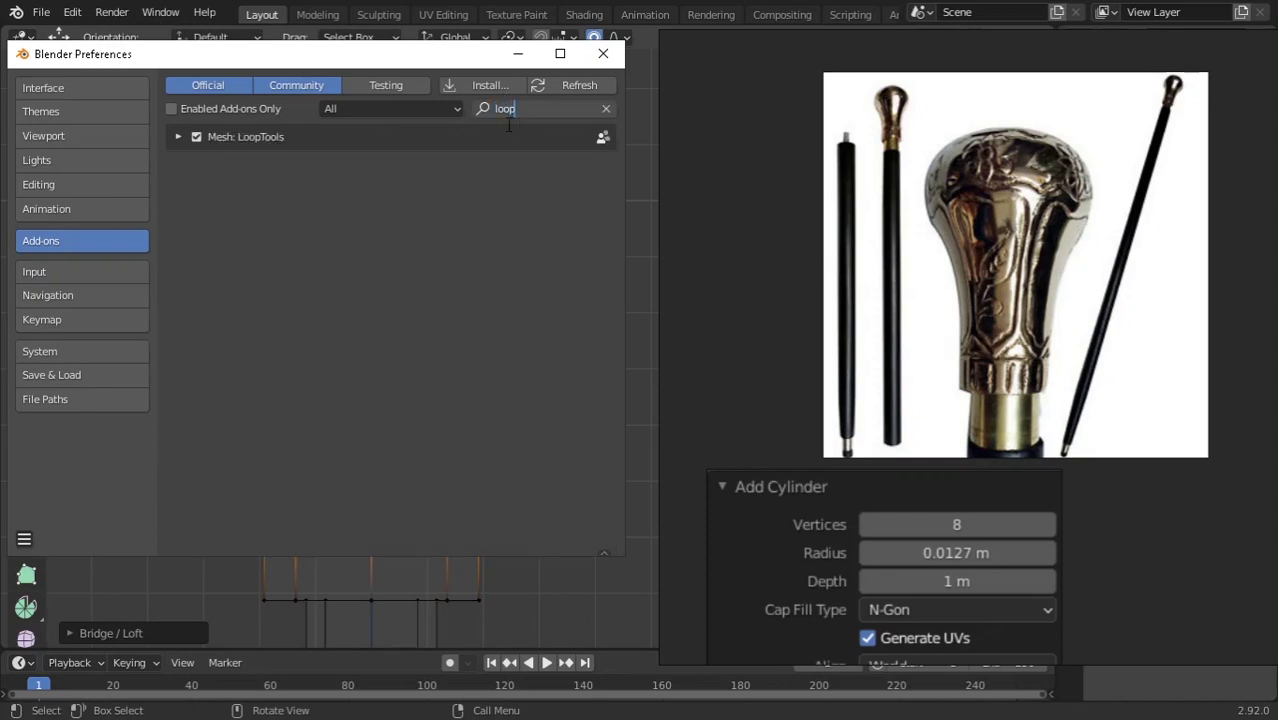
click(603, 54)
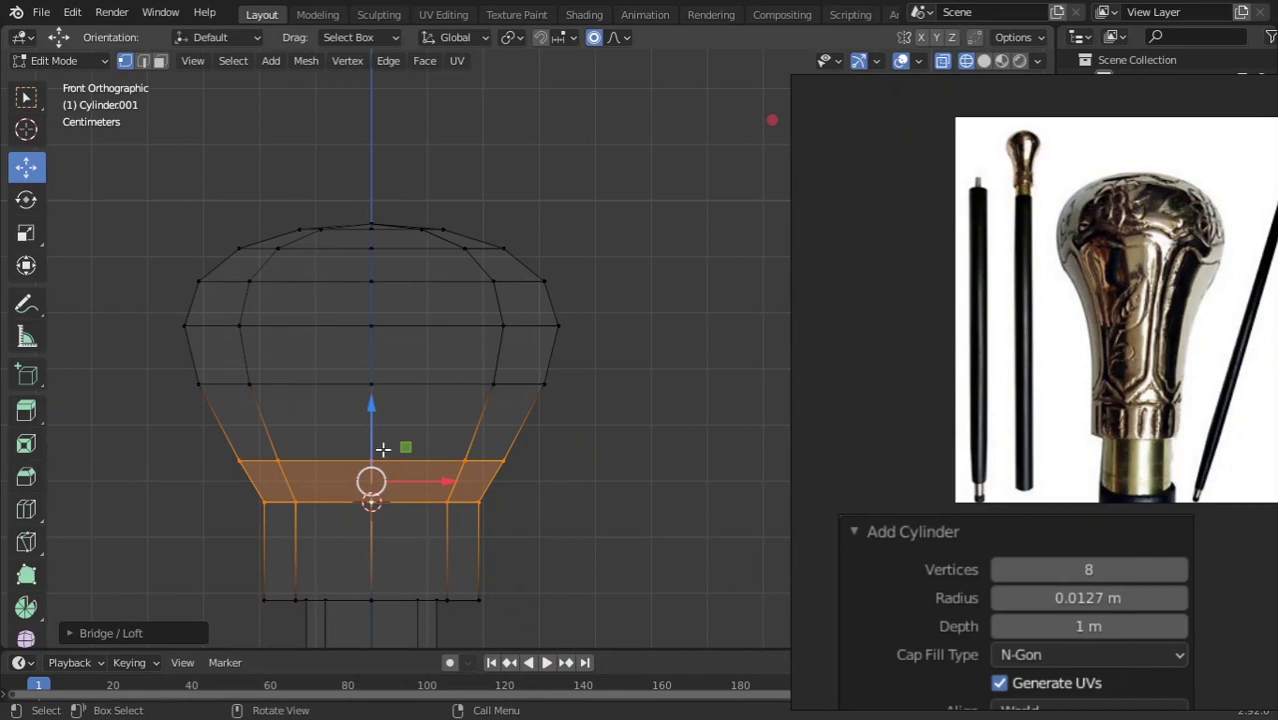
- Turn off proportional editing and scale the knob ring just above the collar to about 0.885
key(alt+a)
alt+click(479, 463)
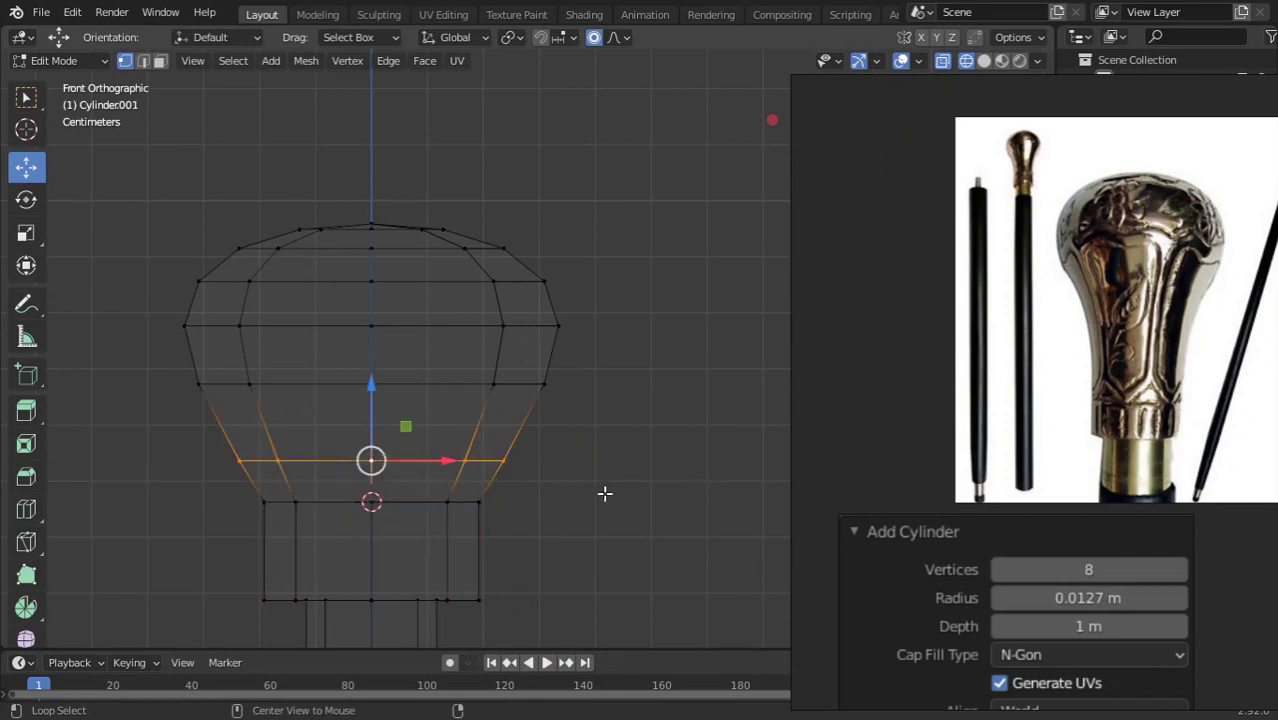
key(s)
right_click(614, 463)
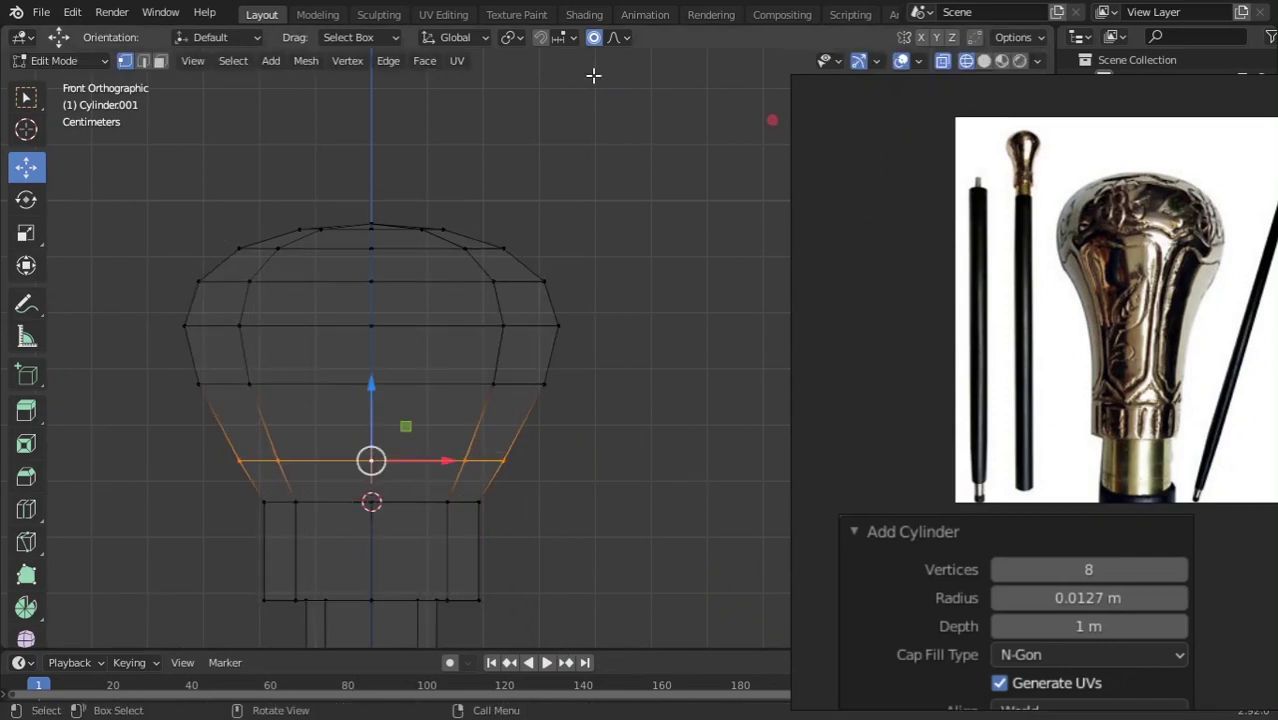
key(s)
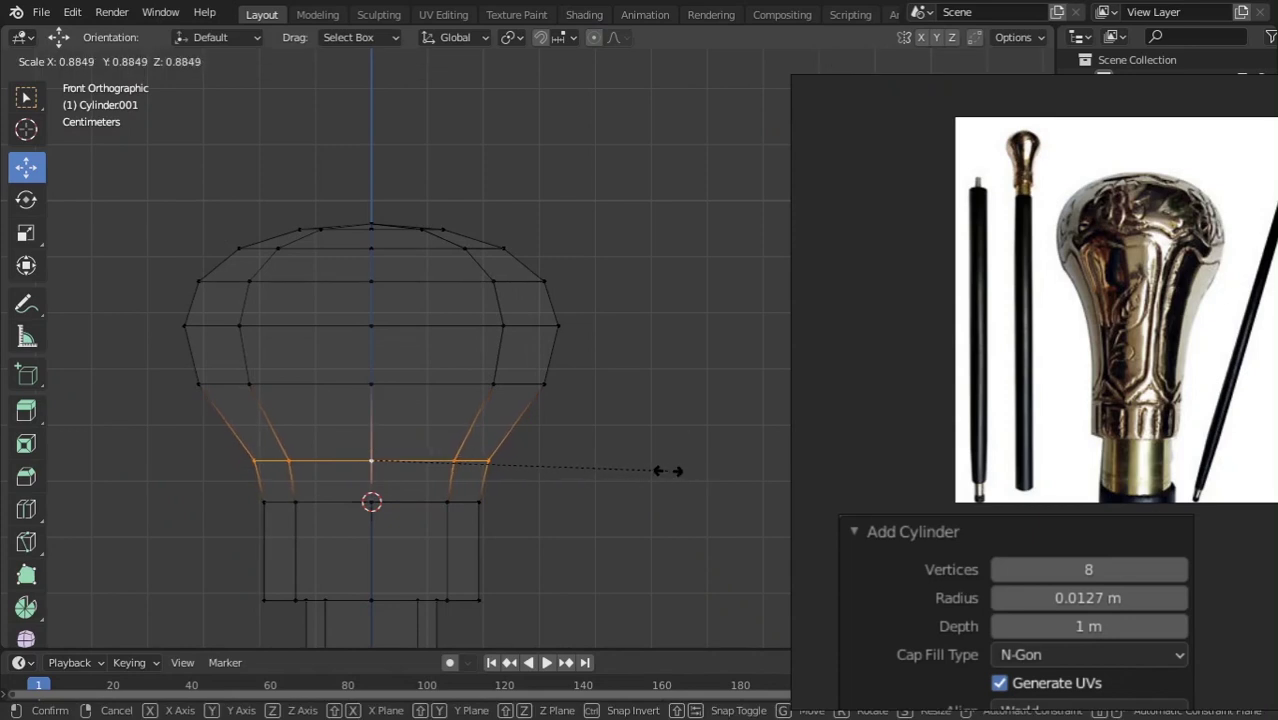
click(662, 468)
- Slide the edge ring below the knob's widest ring slightly down and scale it up a little
key(ctrl+r)
click(446, 382)
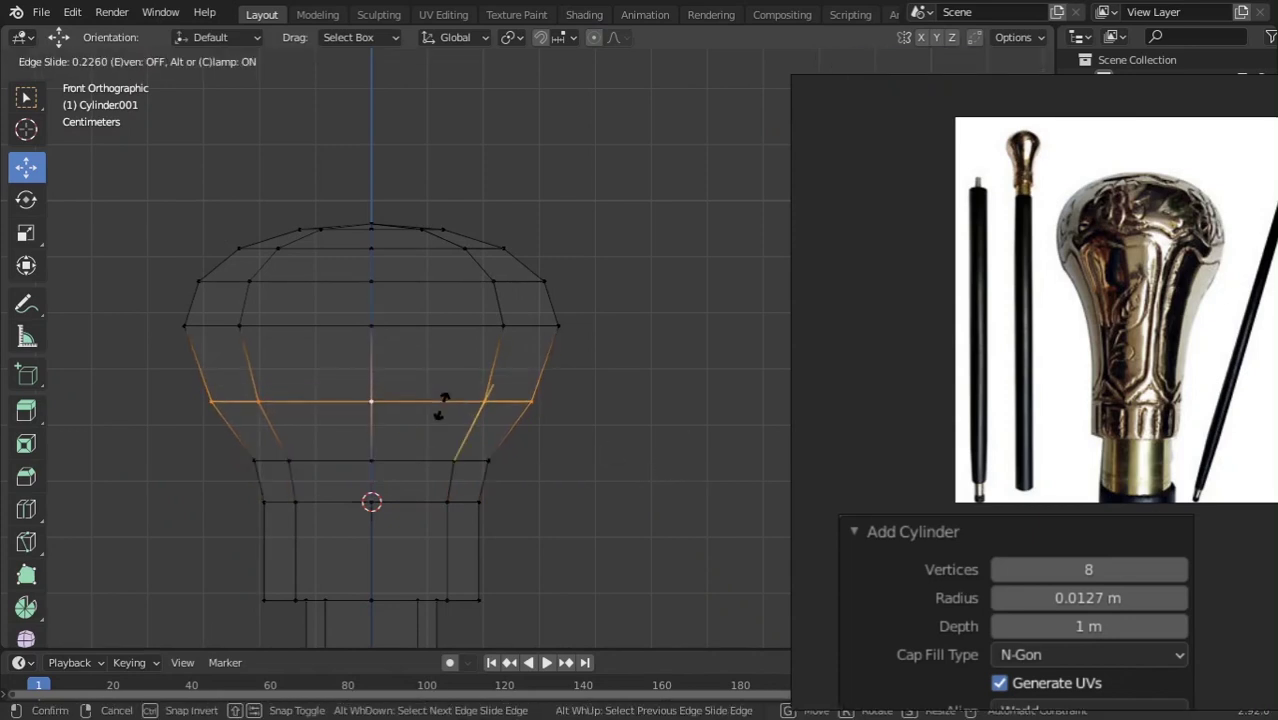
click(441, 401)
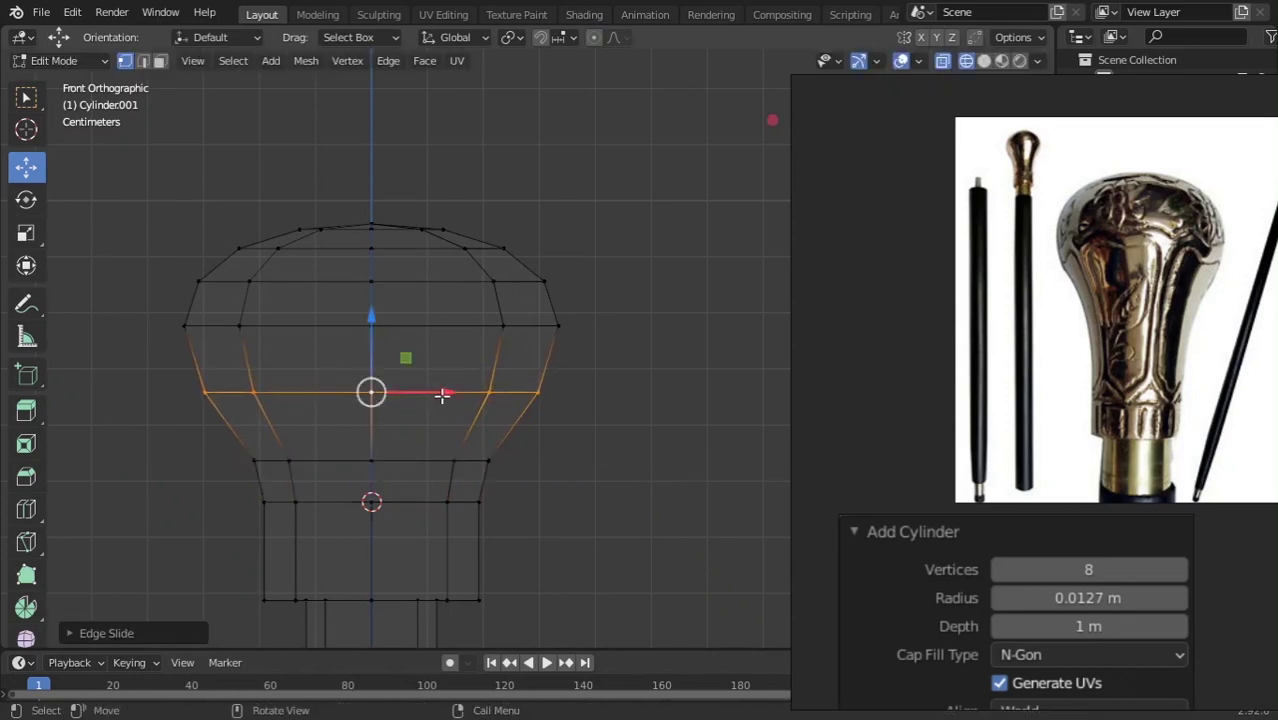
key(s)
click(718, 432)
key(Tab)
key(Tab)
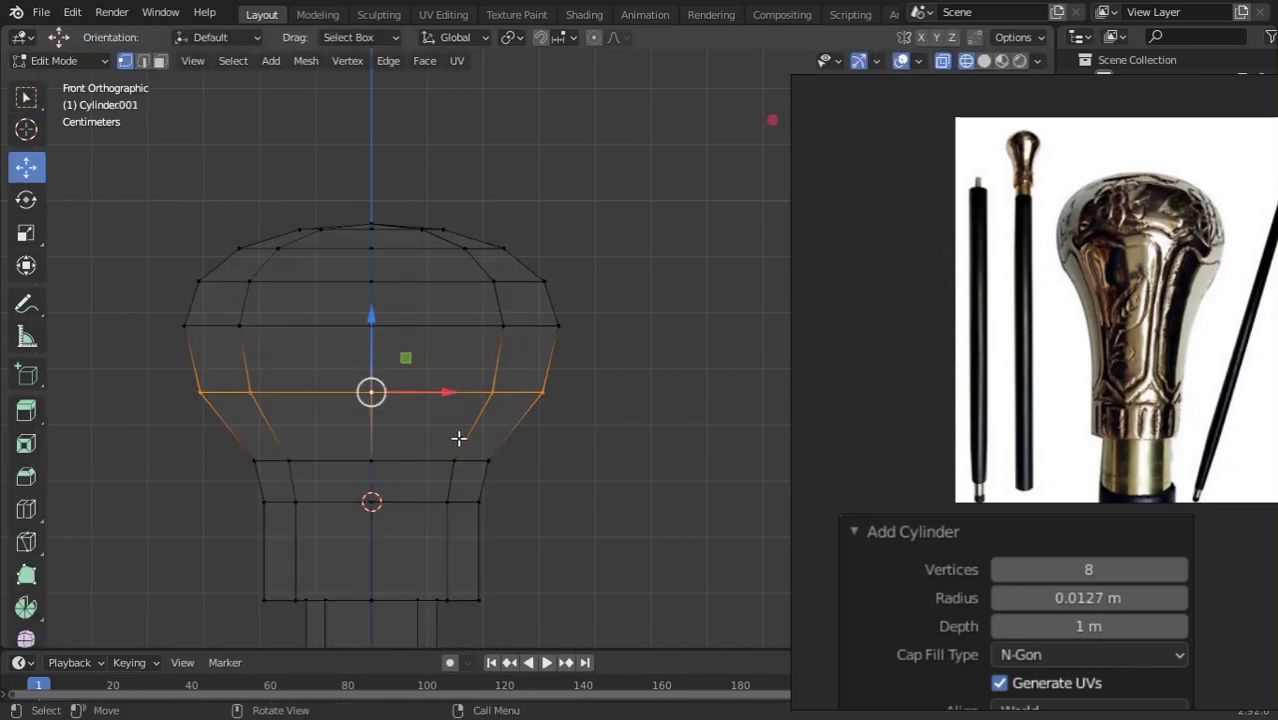
- Lower the handle's collar slightly along the sleeve to lengthen the knob's neck
key(alt+z)
scroll(491, 366, down, 4)
key(Tab)
key(shift+z)
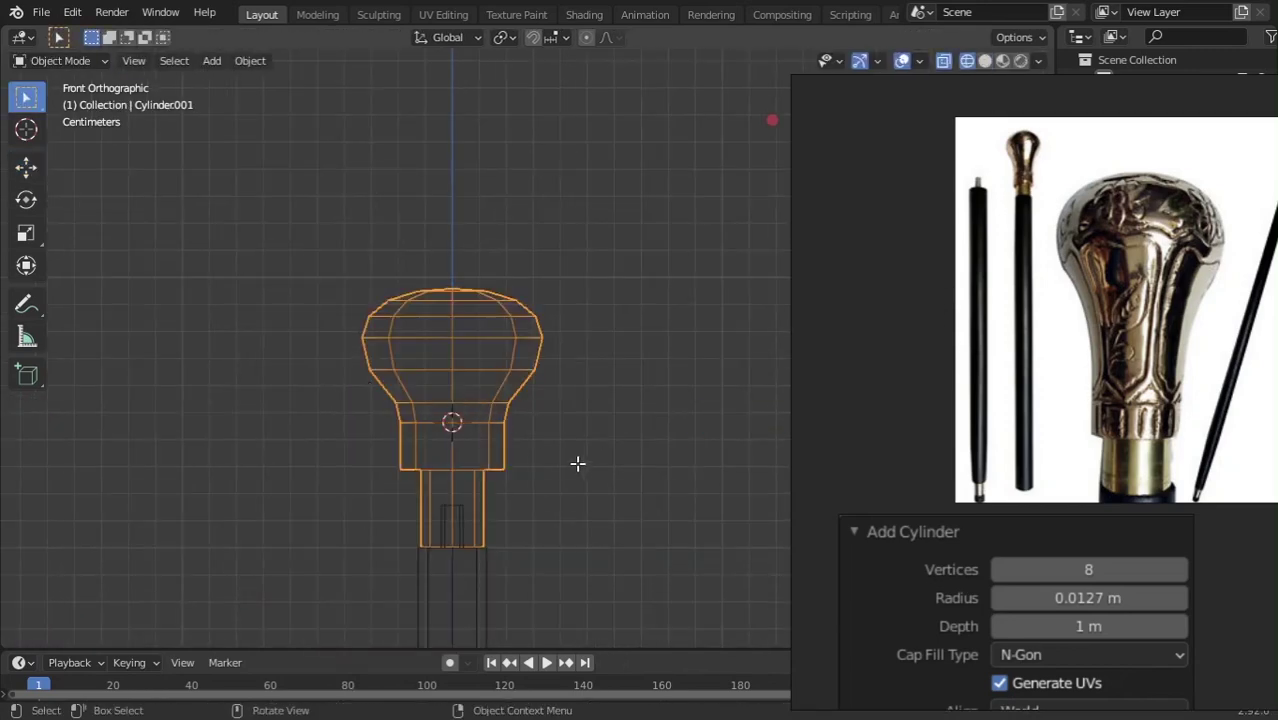
key(Tab)
key(z)
click(312, 448)
drag(370, 443, 622, 506)
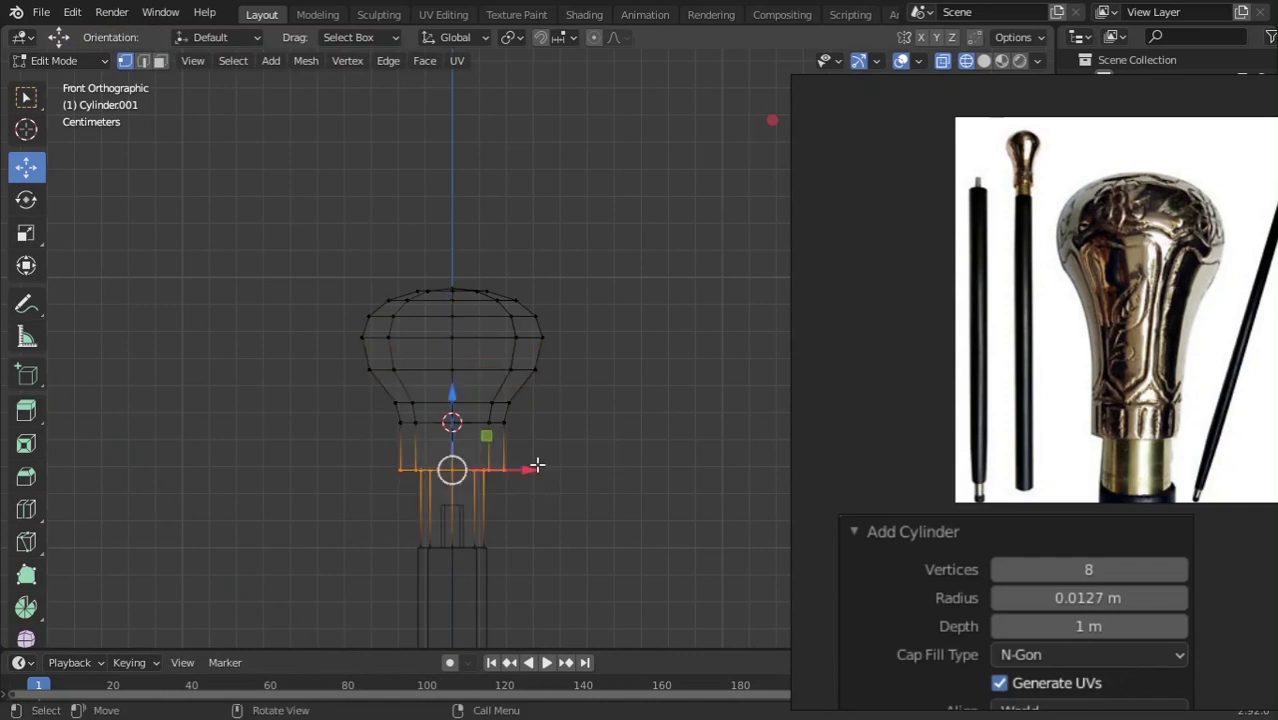
drag(461, 405, 455, 373)
- Scale up the handle's edge ring just above the collar slightly so the neck flares more
key(Tab)
key(Tab)
alt+click(440, 404)
key(s)
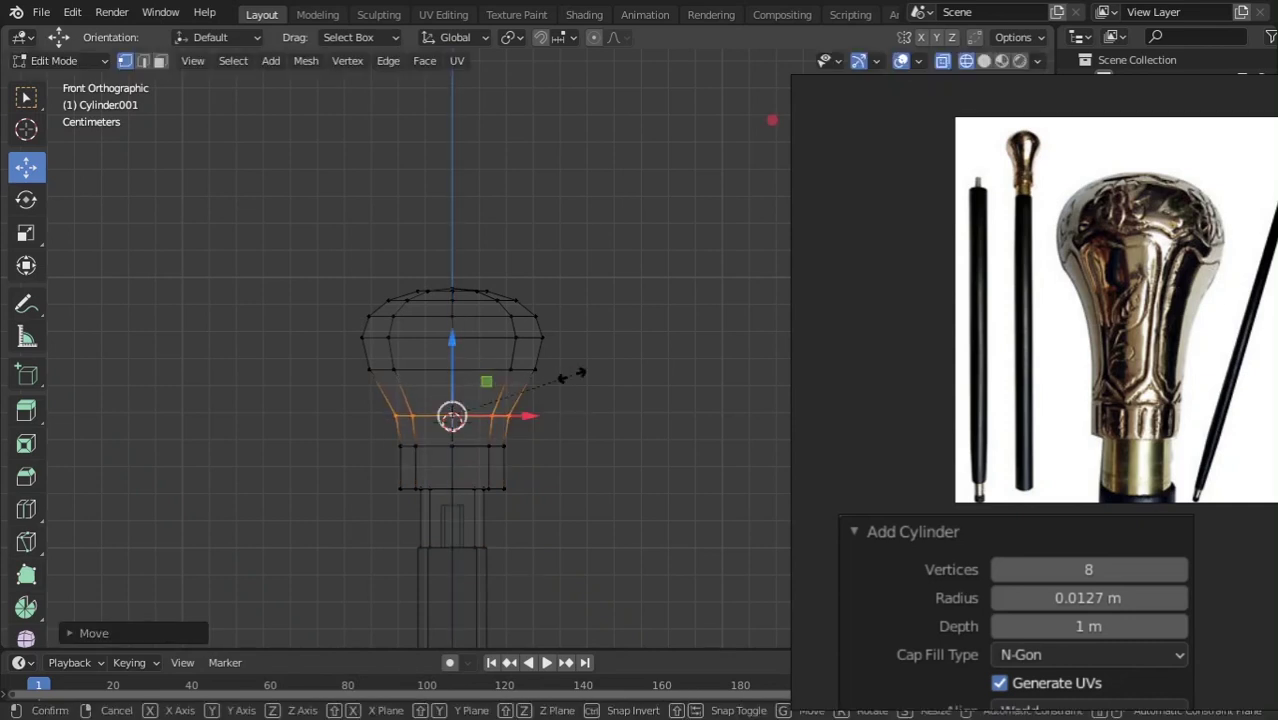
click(638, 367)
- Add a centred loop cut between the neck ring and the ring above it, and scale it to about 0.98
key(ctrl+r)
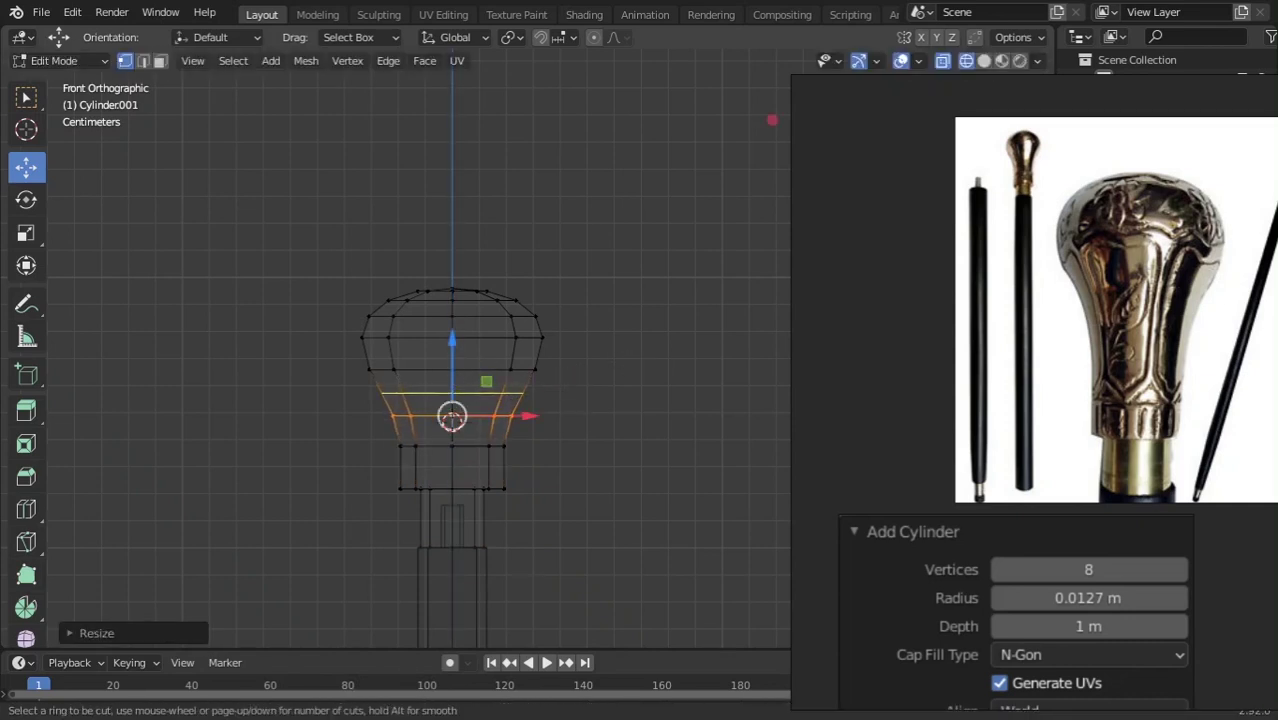
click(454, 380)
right_click(454, 380)
scroll(604, 439, up, 2)
key(s)
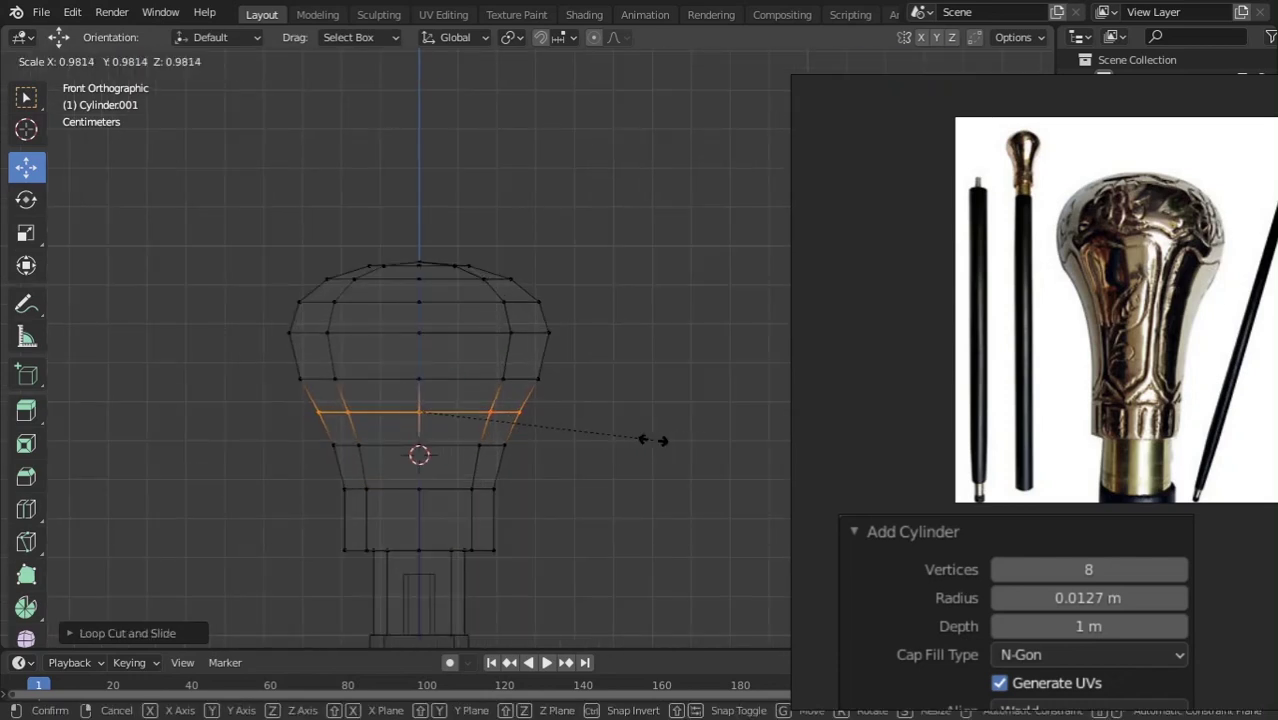
click(640, 440)
- Leave mesh editing, return to solid shading and shade the handle smooth
key(Tab)
key(shift+z)
scroll(560, 445, down, 4)
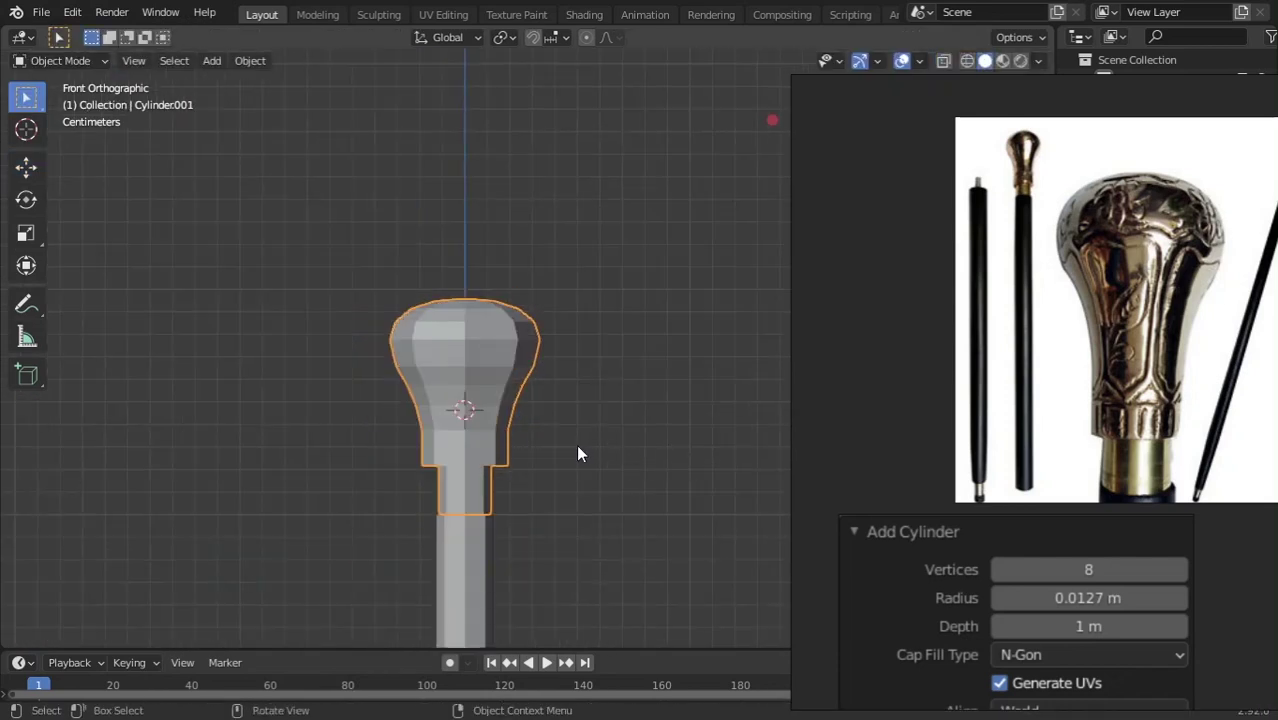
right_click(497, 370)
click(499, 371)
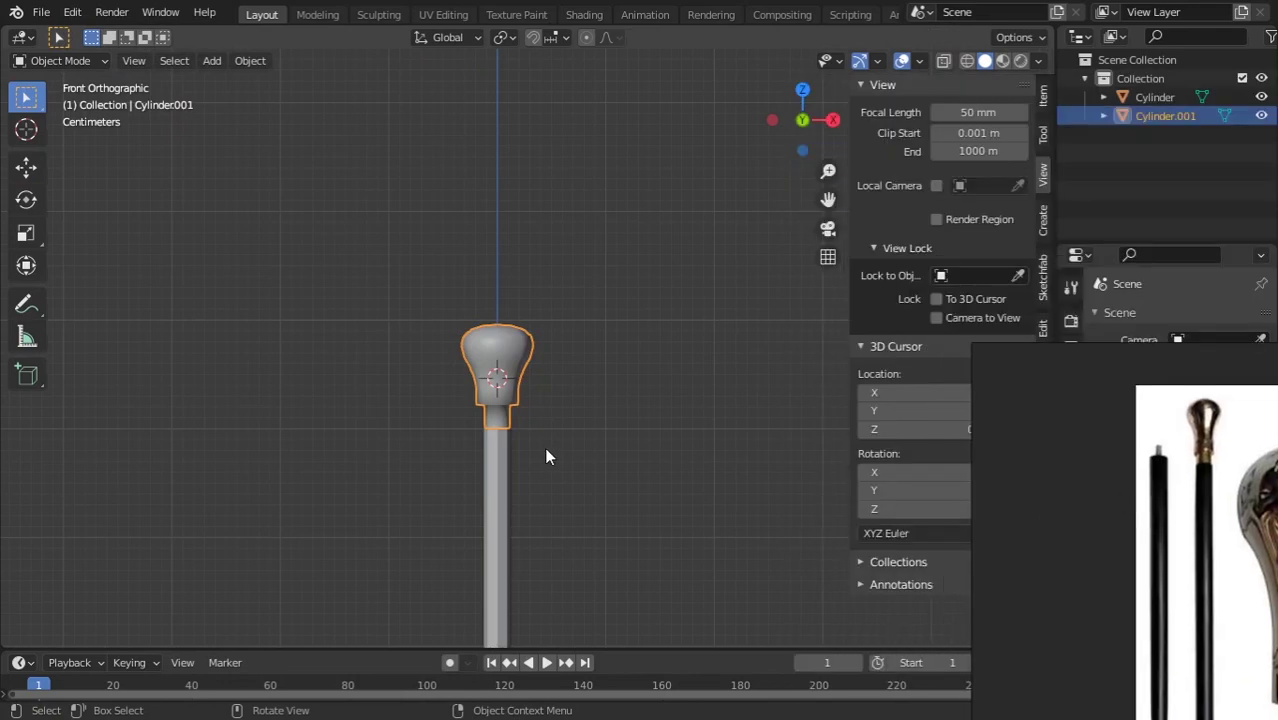
middle_drag(548, 451, 465, 405)
scroll(465, 405, up, 5)
click(513, 358)
right_click(481, 370)
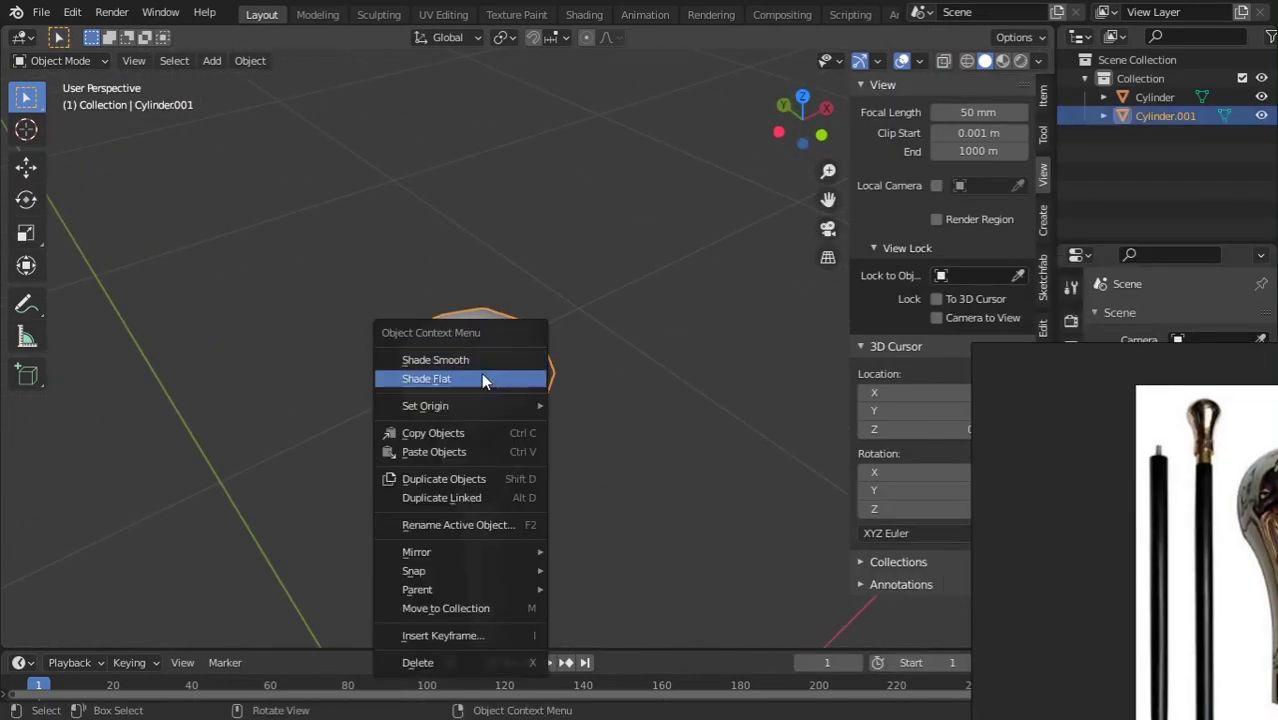
click(459, 366)
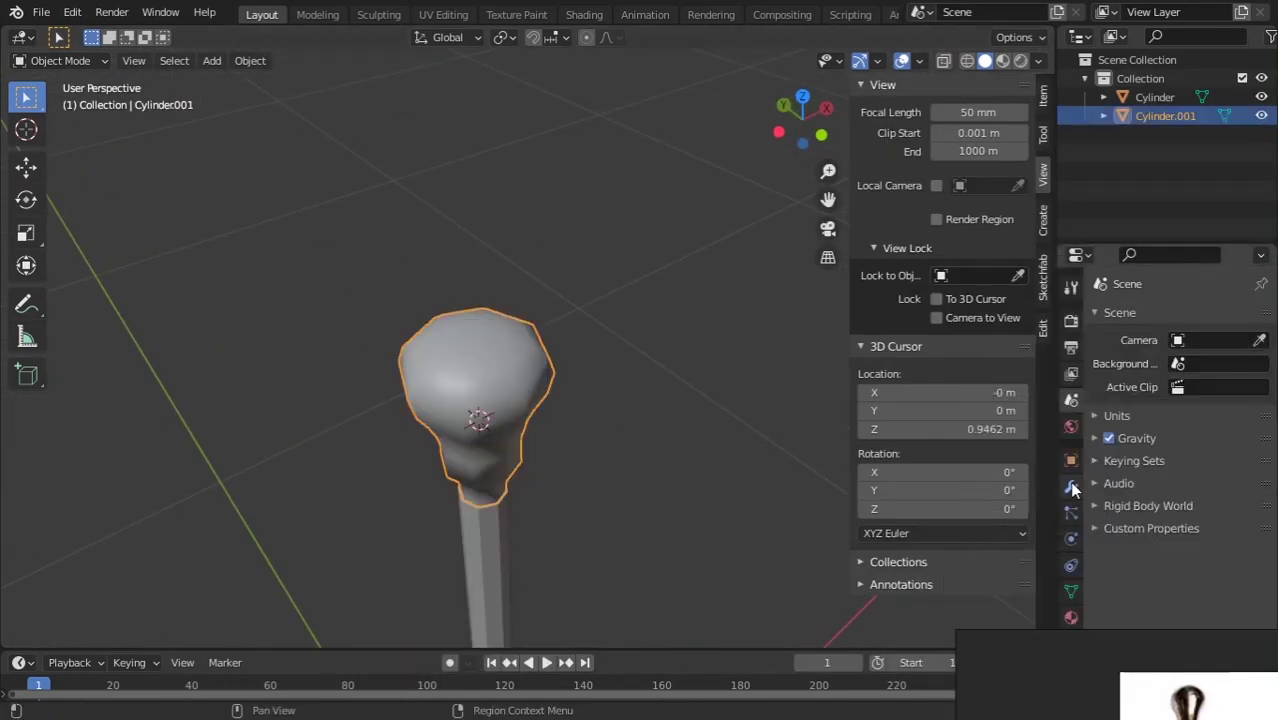
- Add a Bevel modifier to the handle with a 60° angle limit and 2 segments
click(1072, 487)
click(1145, 318)
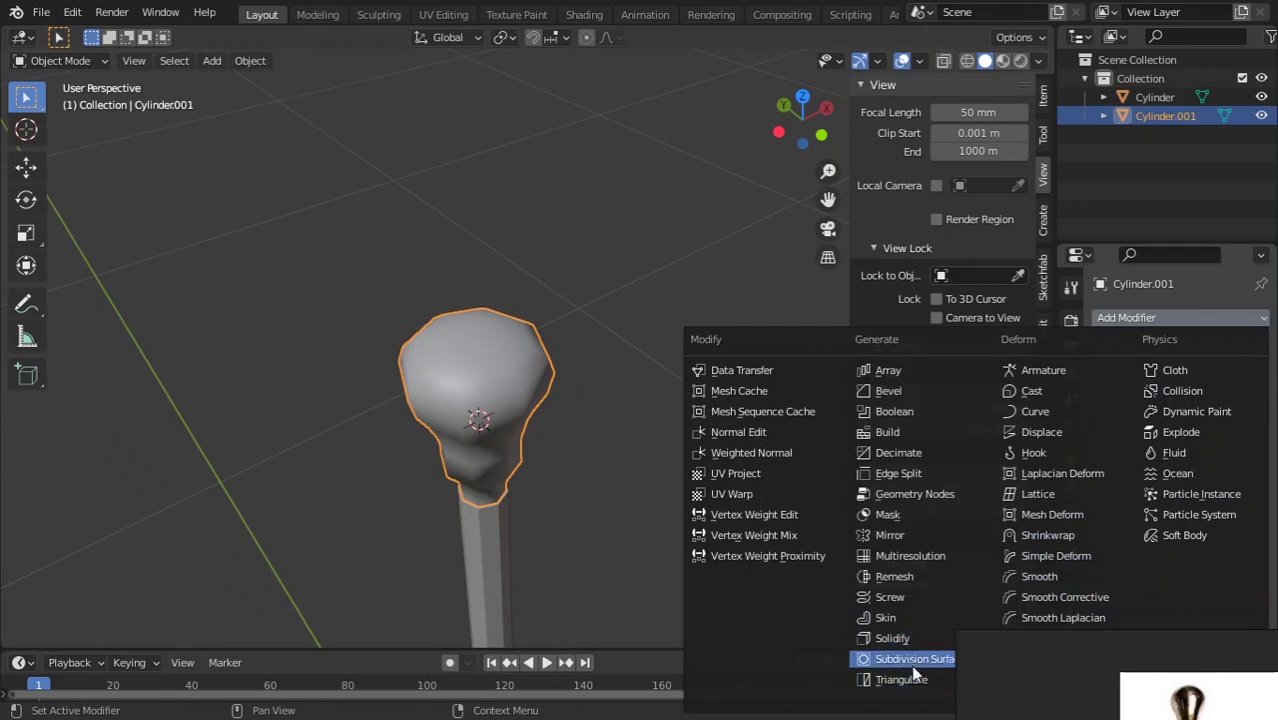
click(887, 392)
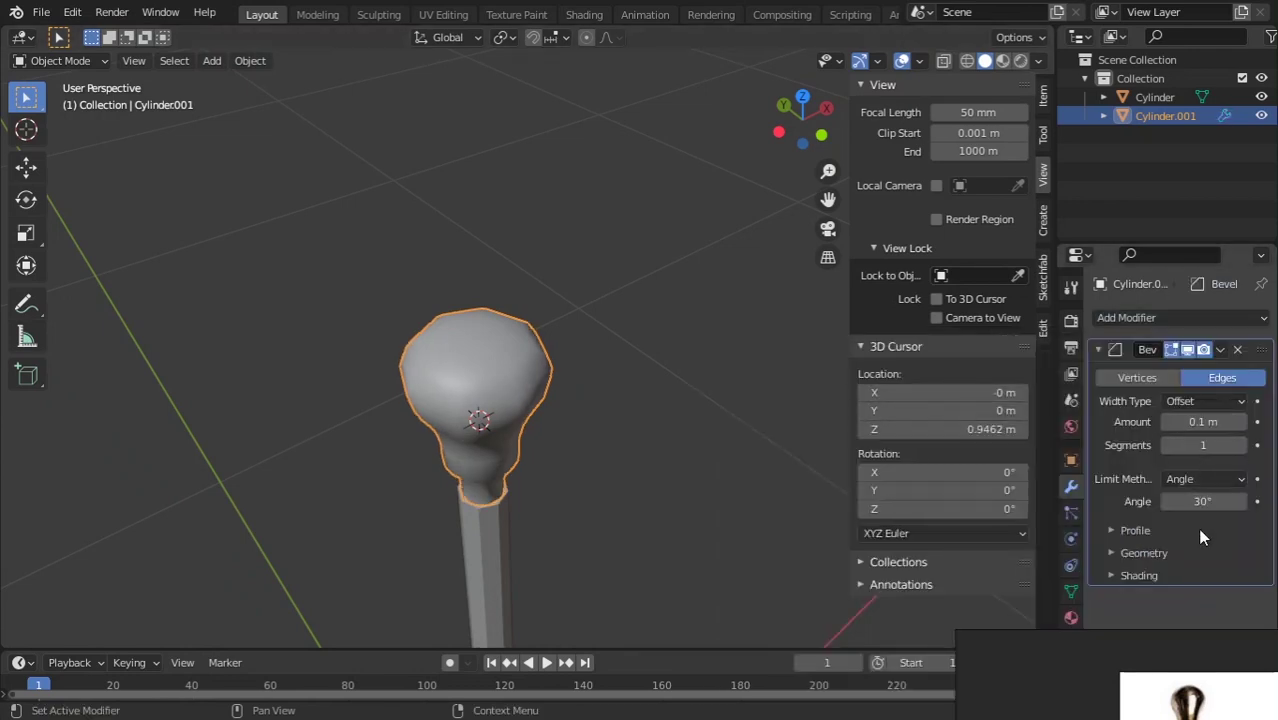
drag(1198, 501, 1216, 501)
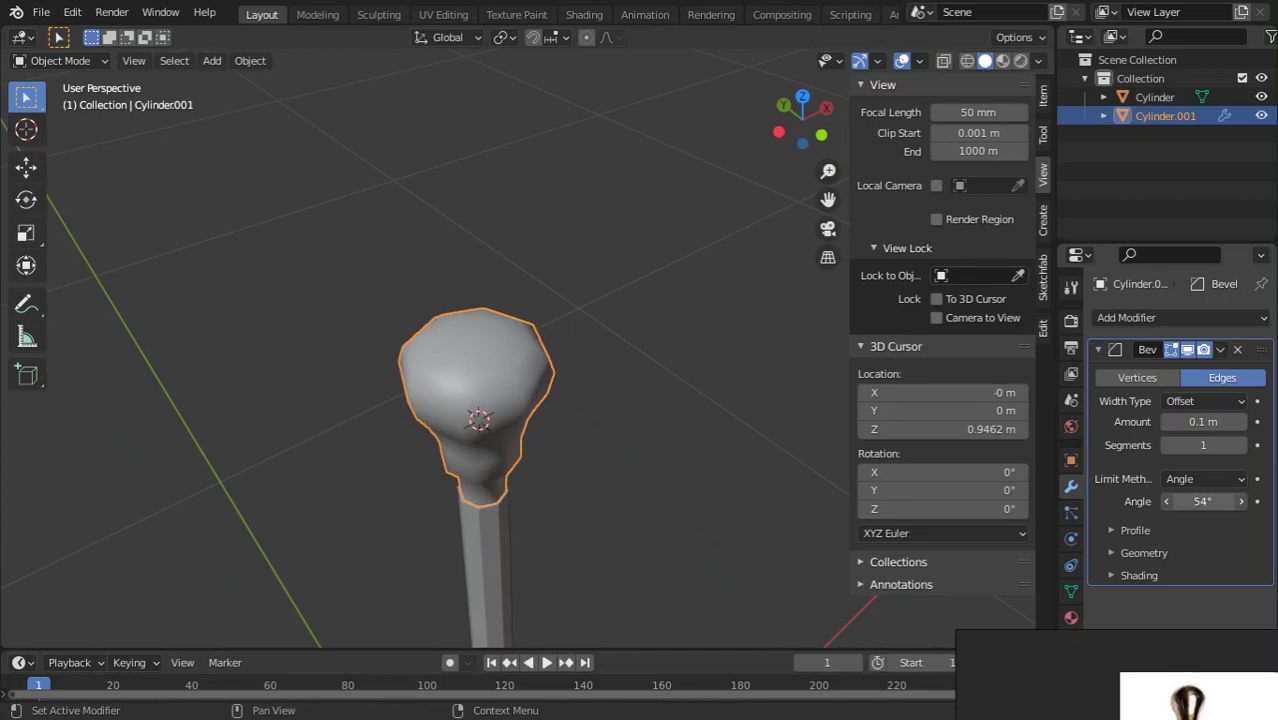
click(1201, 505)
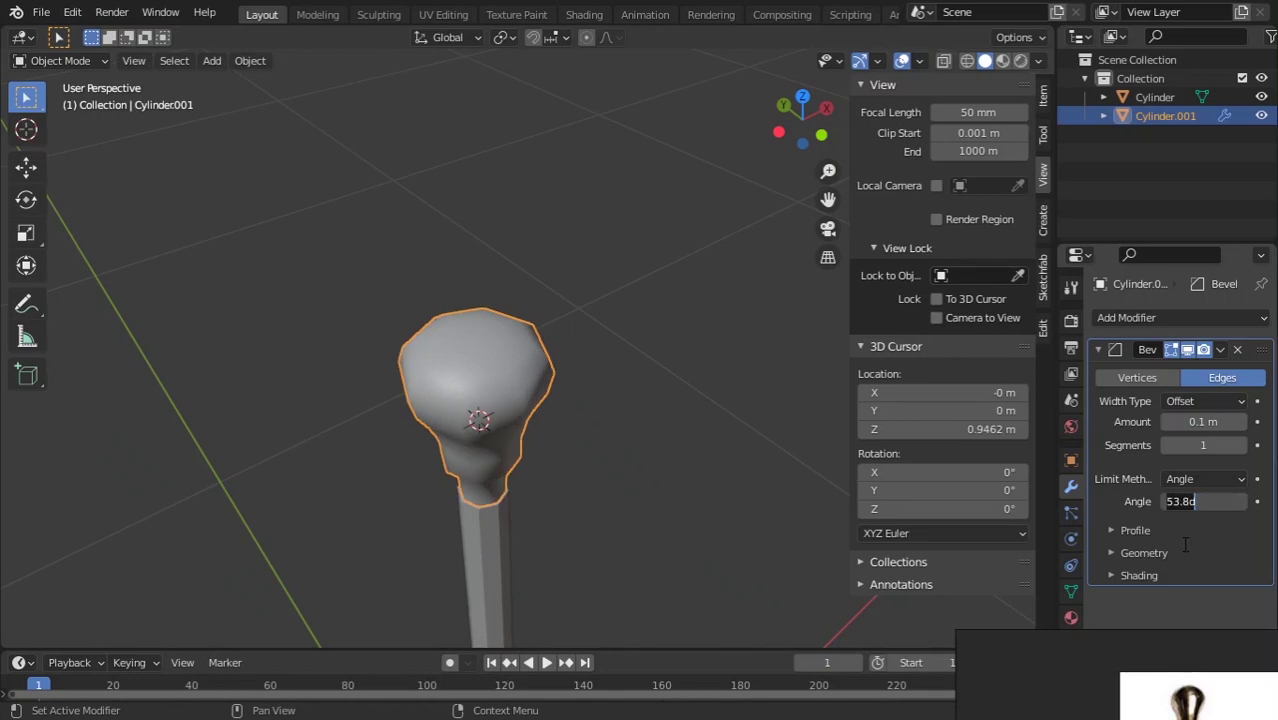
scroll(537, 432, up, 3)
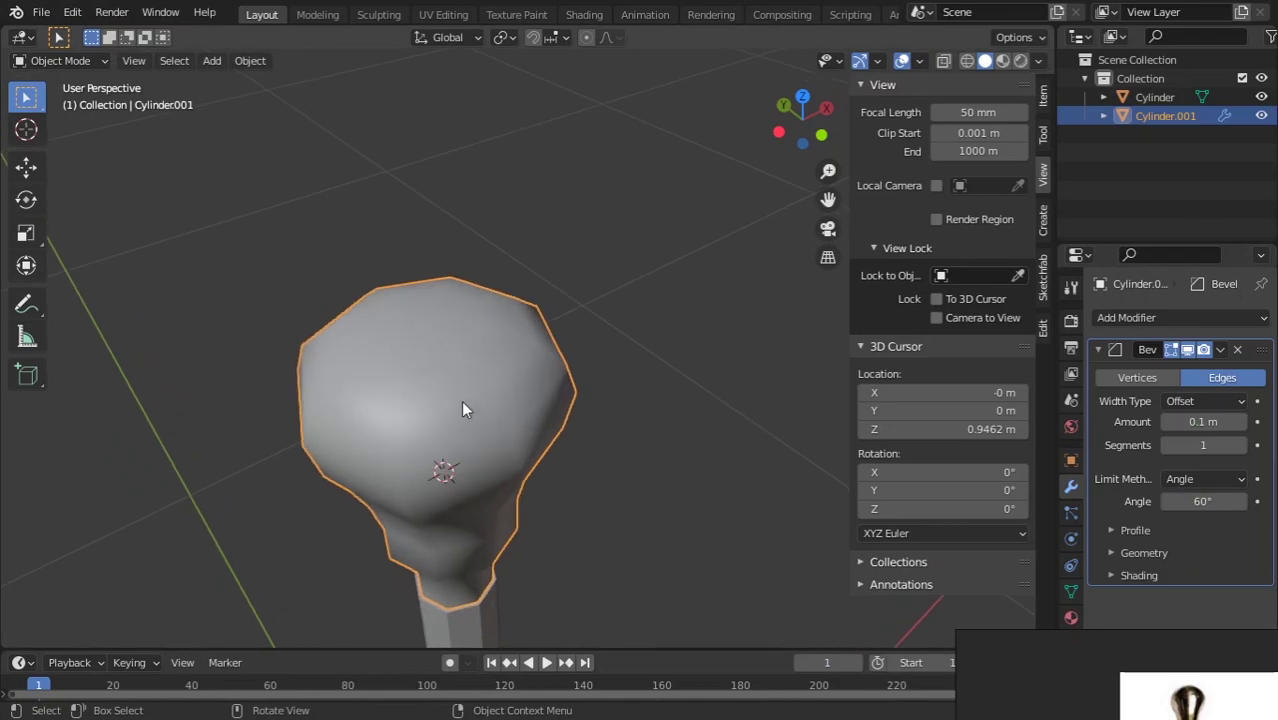
key(grave)
scroll(497, 453, down, 1)
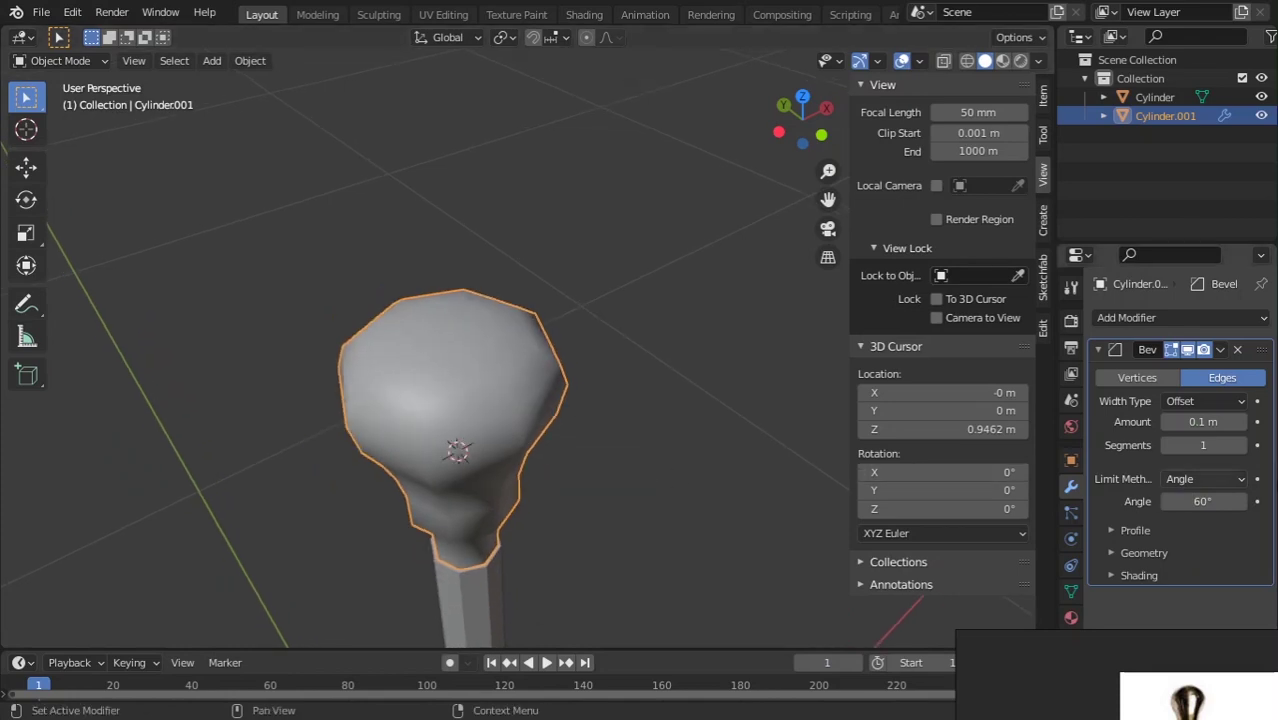
click(1256, 446)
middle_drag(620, 450, 542, 370)
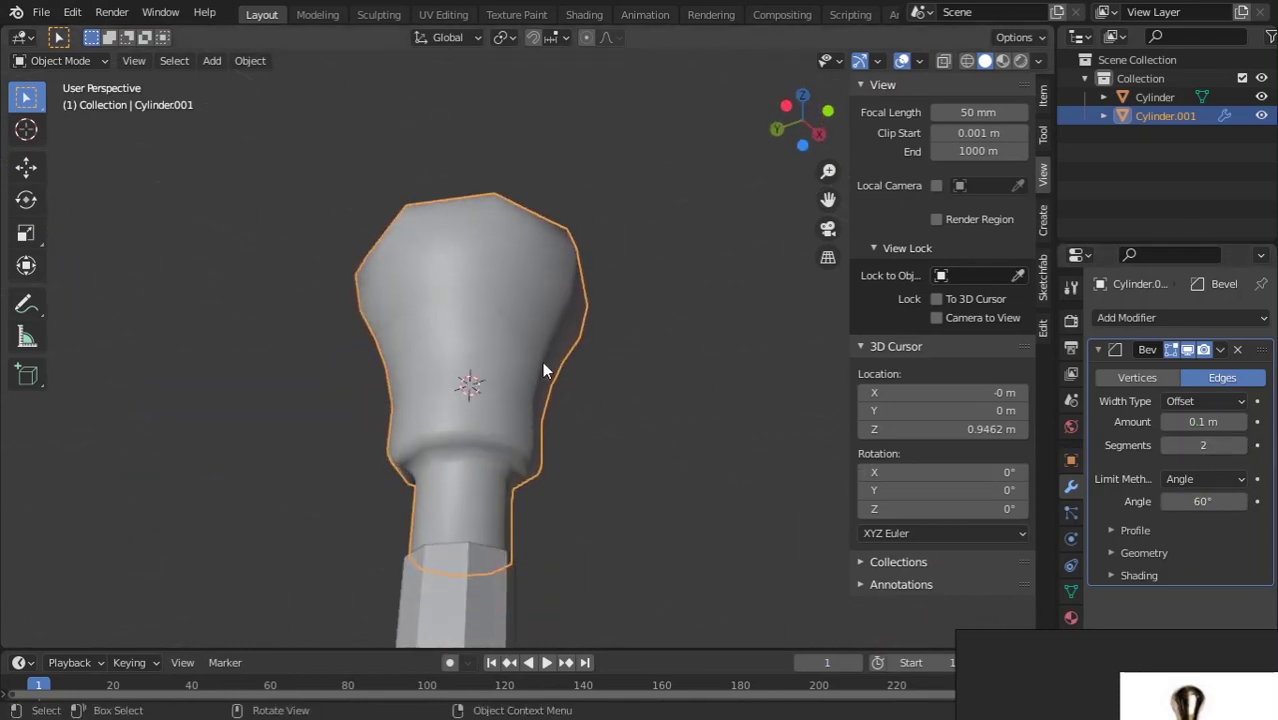
- Display the wireframe overlay and set the handle's bevel amount to 0.0005 m
click(918, 61)
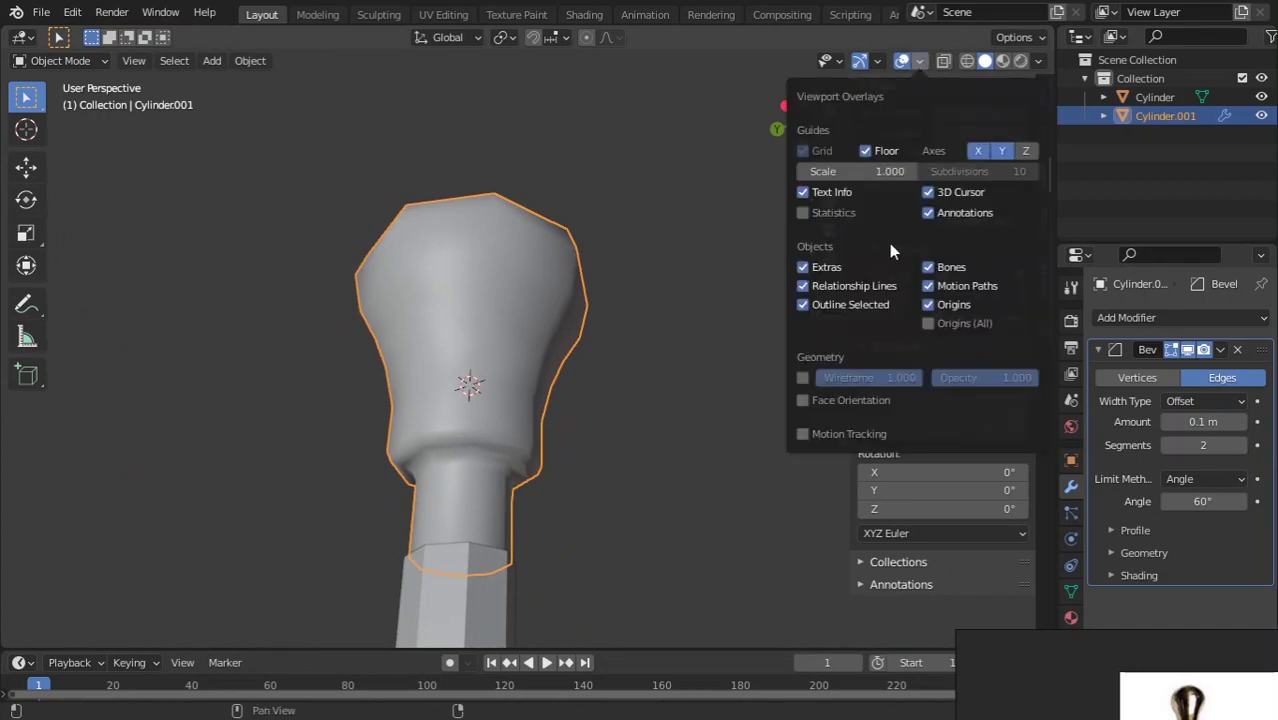
click(802, 377)
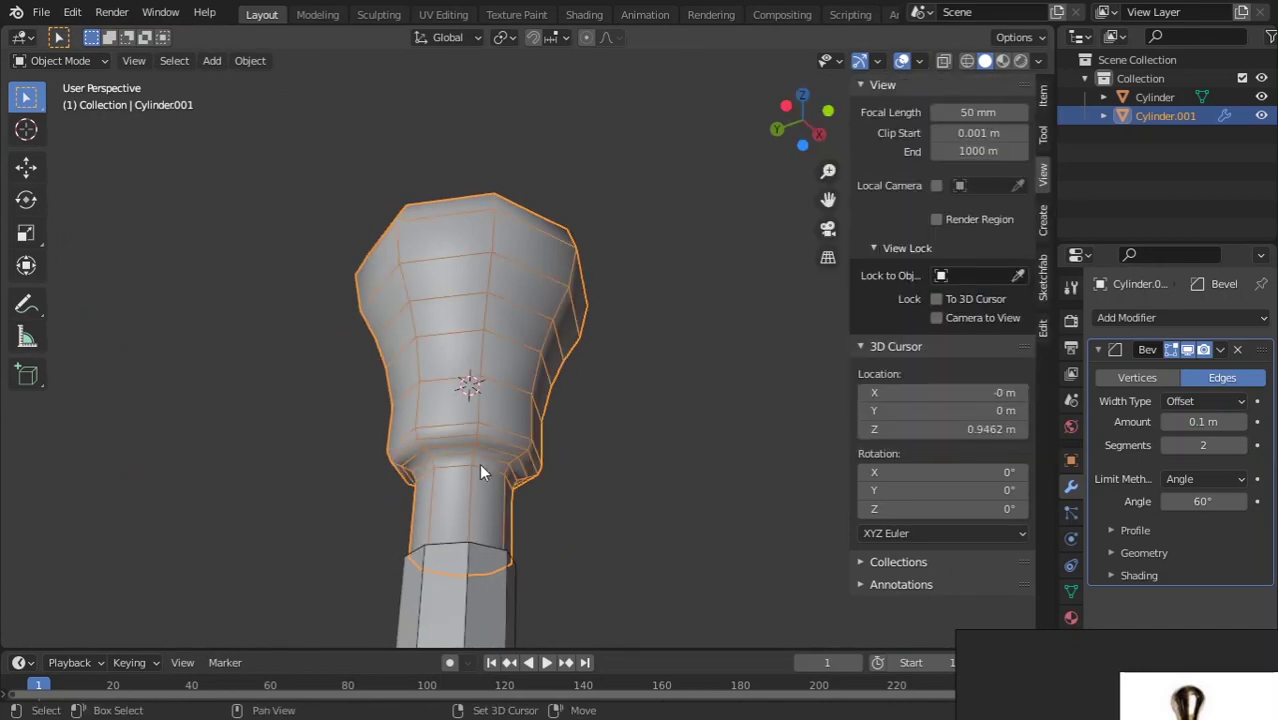
scroll(543, 380, up, 5)
drag(1203, 421, 1160, 421)
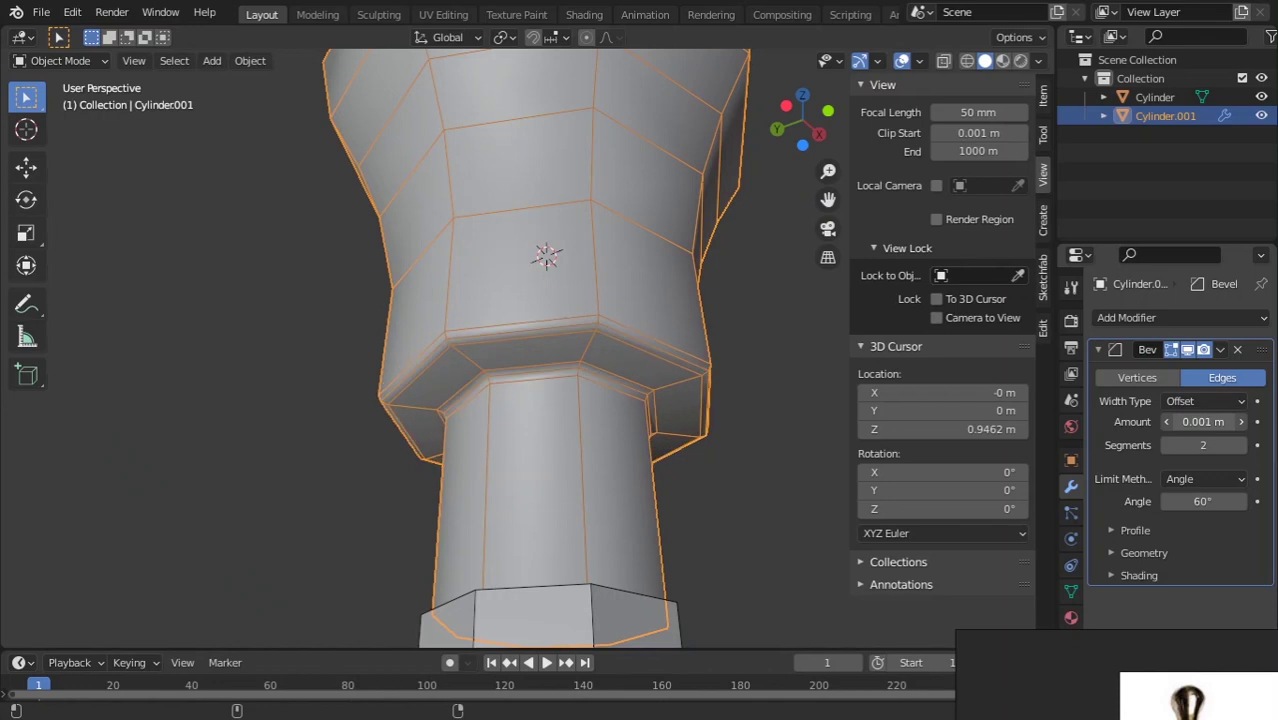
click(1190, 421)
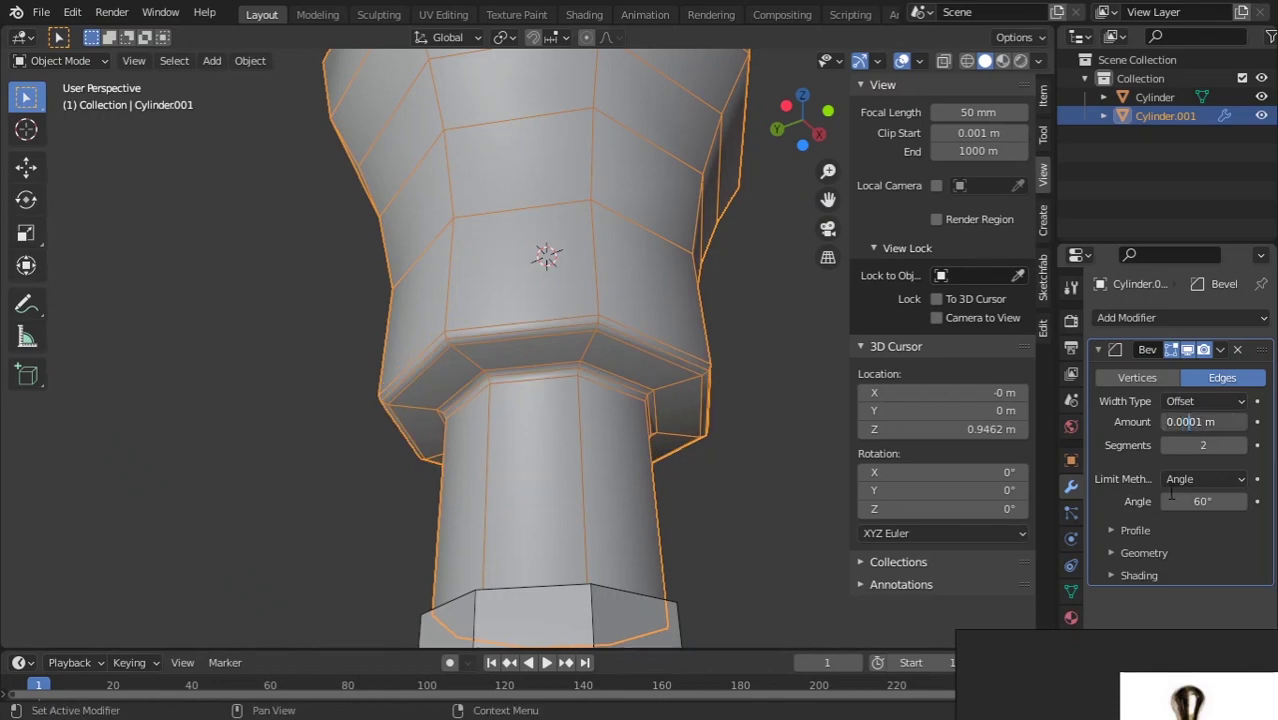
key(Return)
click(1222, 423)
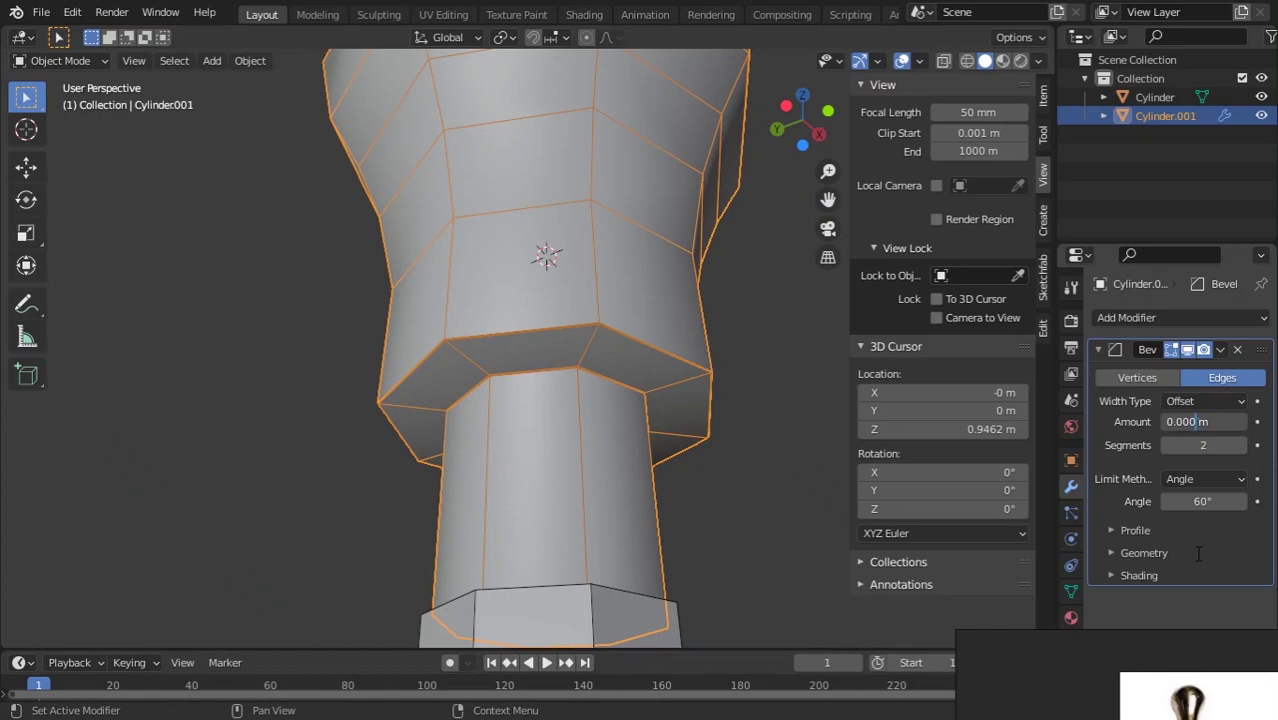
text(0.0005)
key(Return)
scroll(690, 370, up, 4)
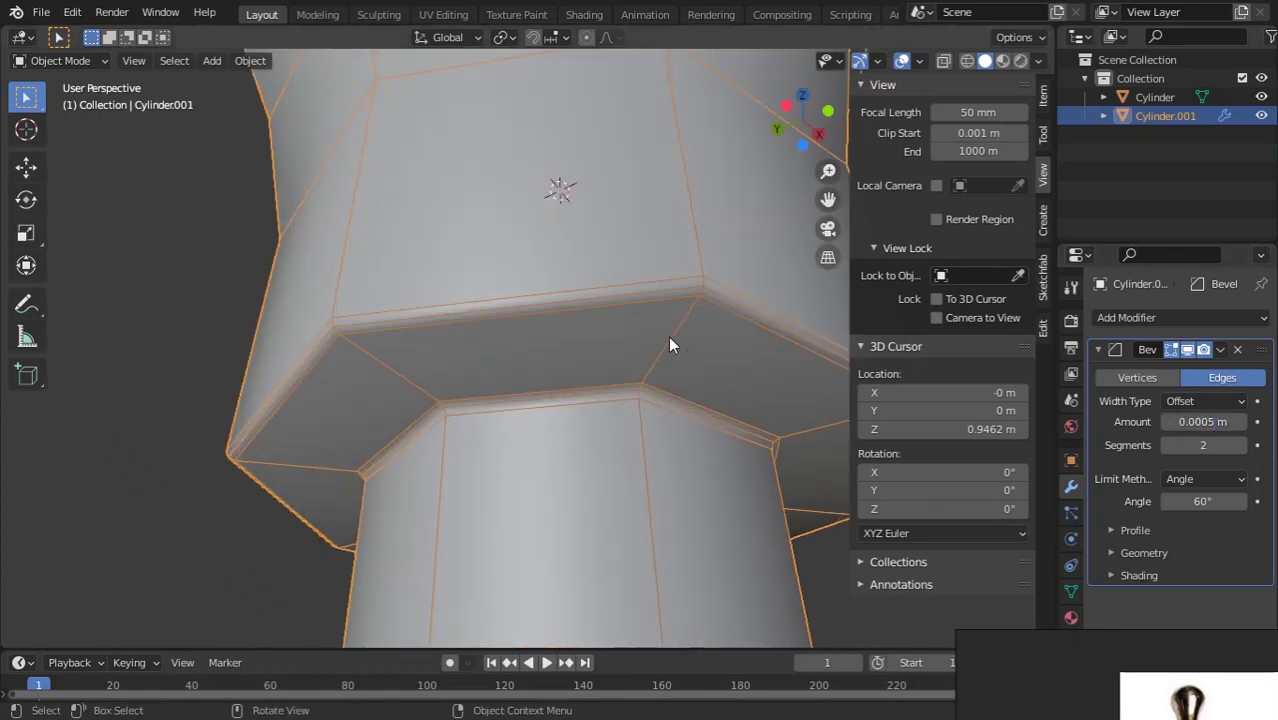
key(Tab)
key(Tab)
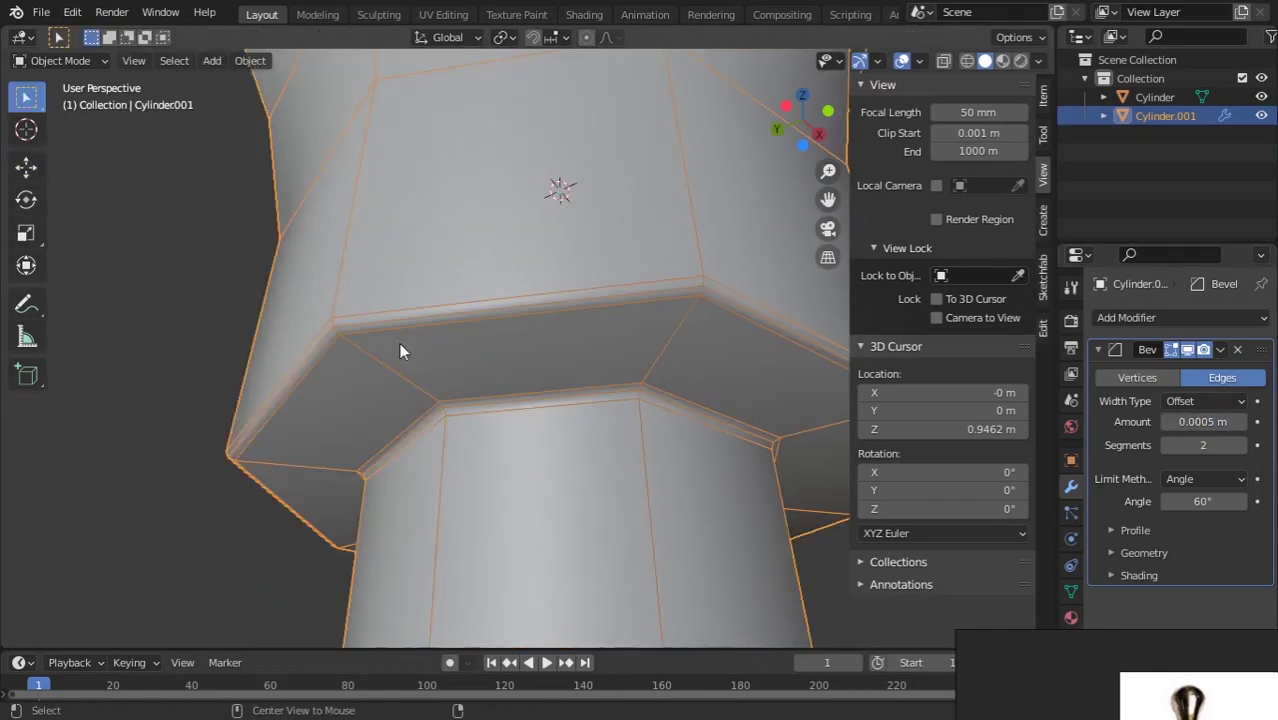
- Add a Subdivision Surface modifier to the handle after the bevel
scroll(403, 338, down, 8)
click(614, 427)
middle_drag(614, 427, 556, 456)
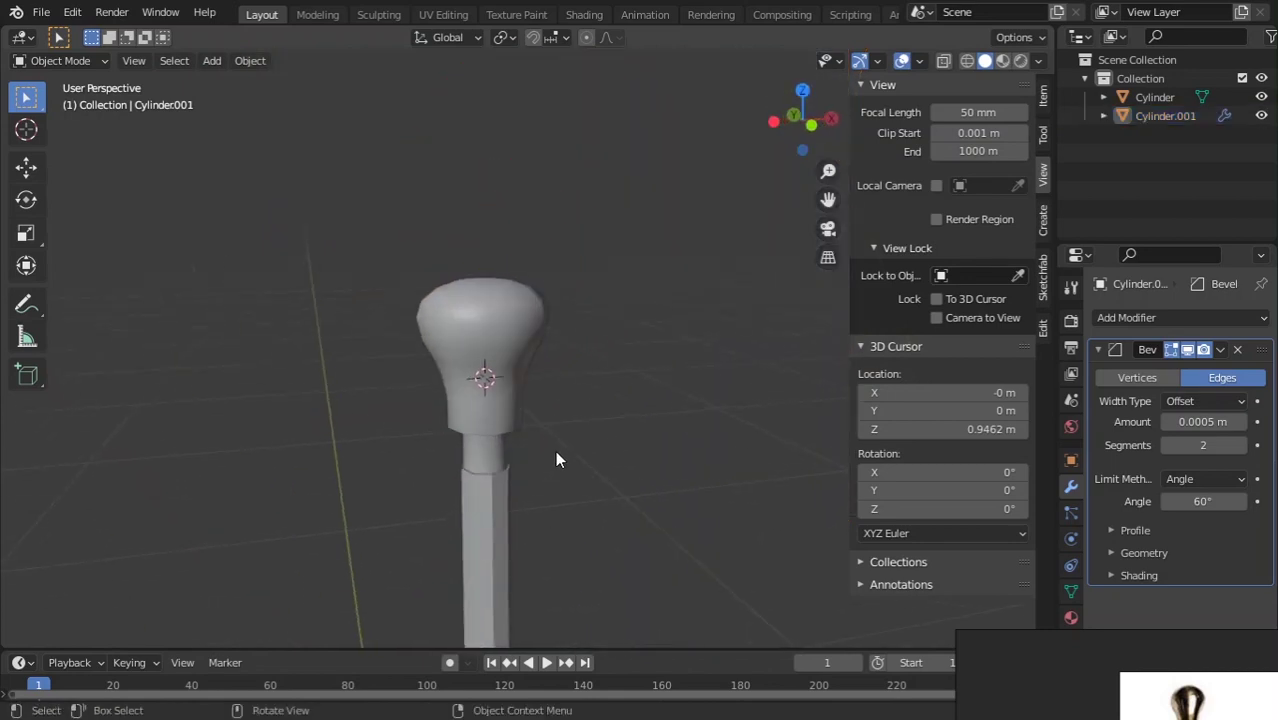
click(1160, 317)
click(922, 667)
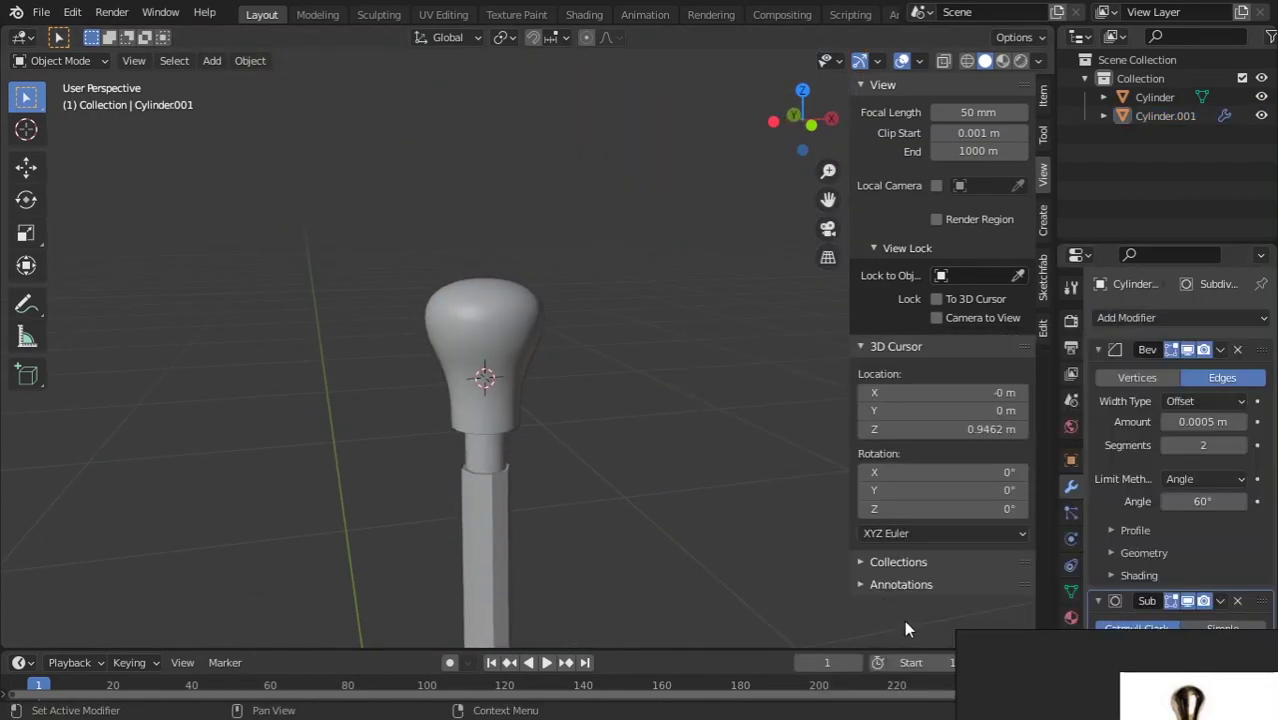
- In front view, scale the knob's widest edge ring to about 1.08 with smooth proportional editing
key(KP_1)
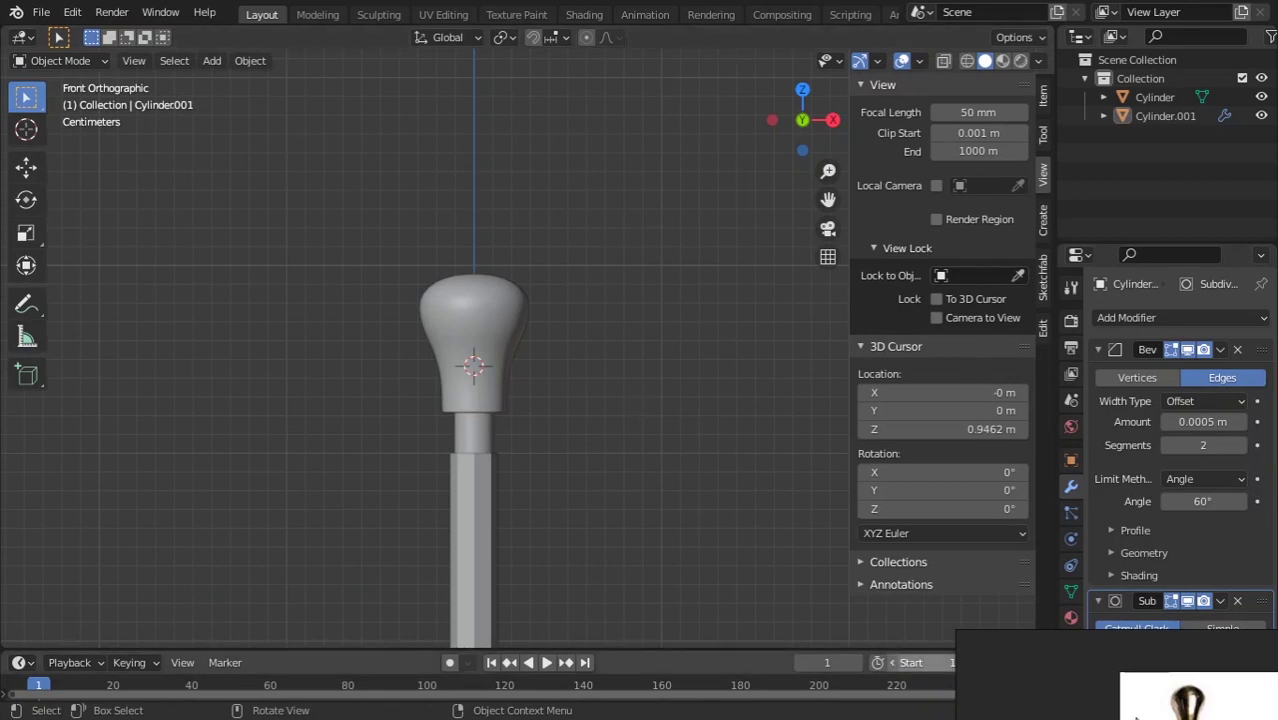
key(Tab)
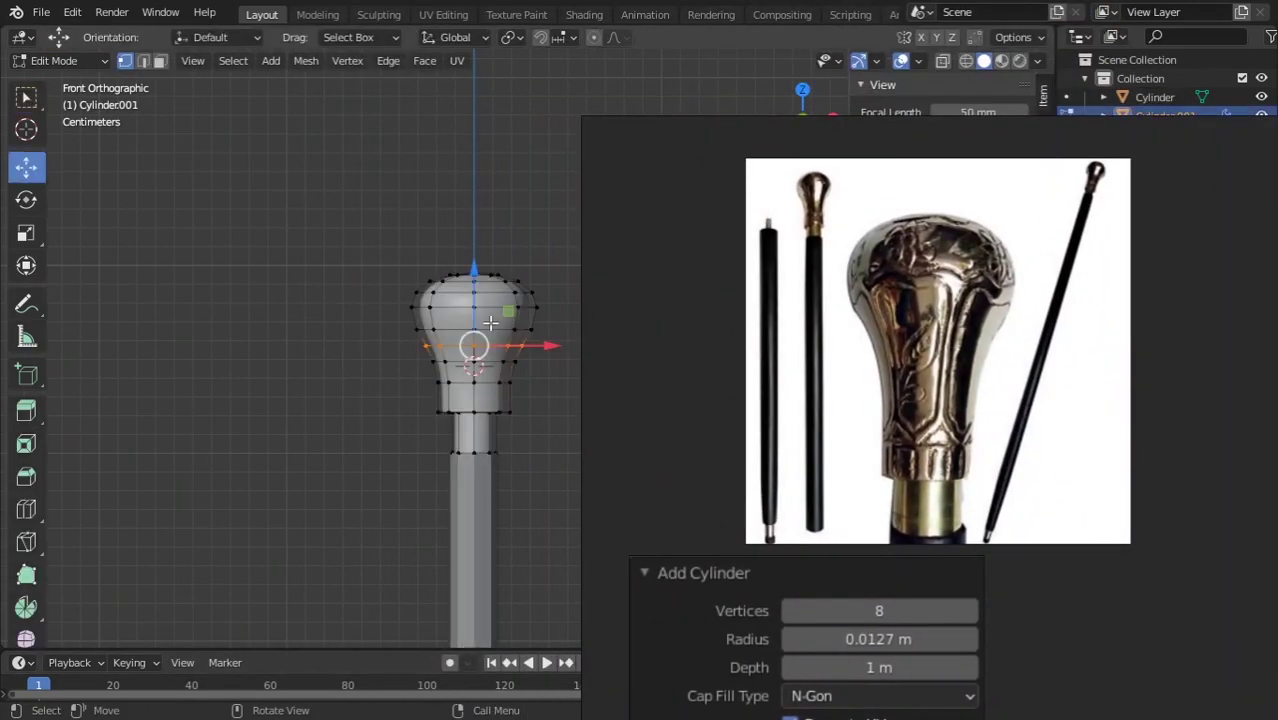
scroll(460, 305, up, 3)
alt+click(520, 291)
key(s)
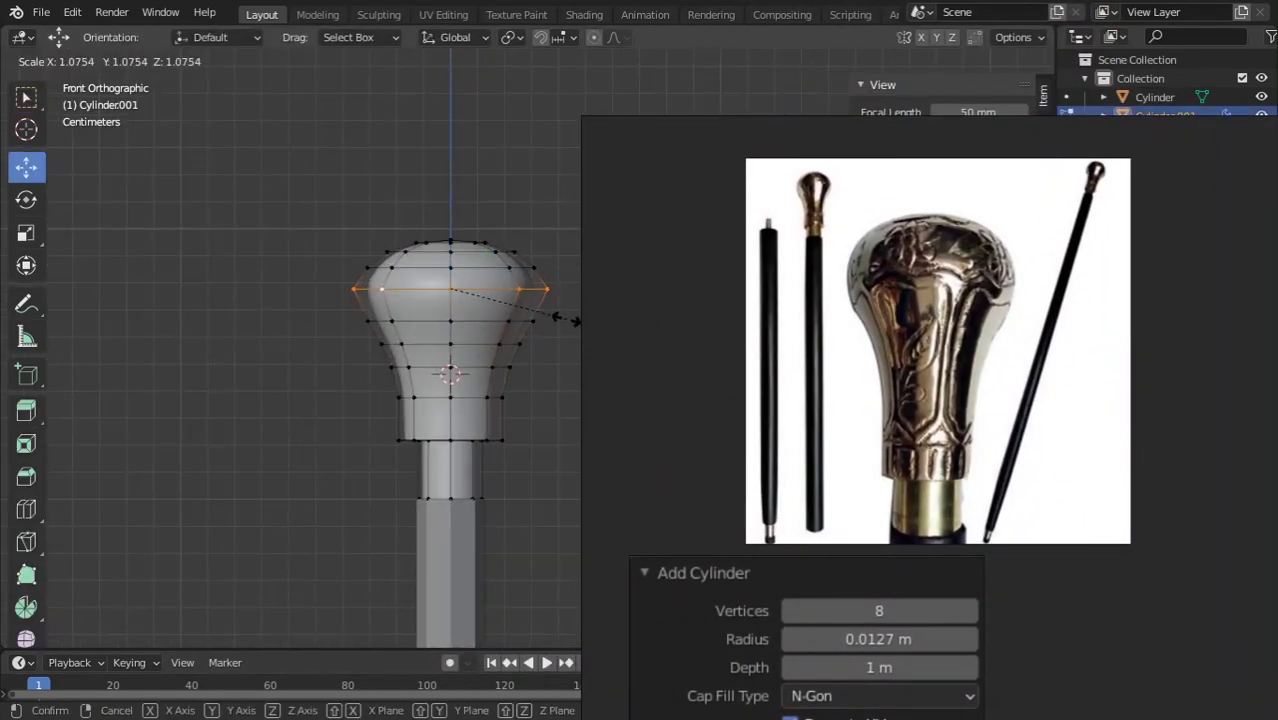
click(477, 301)
key(s)
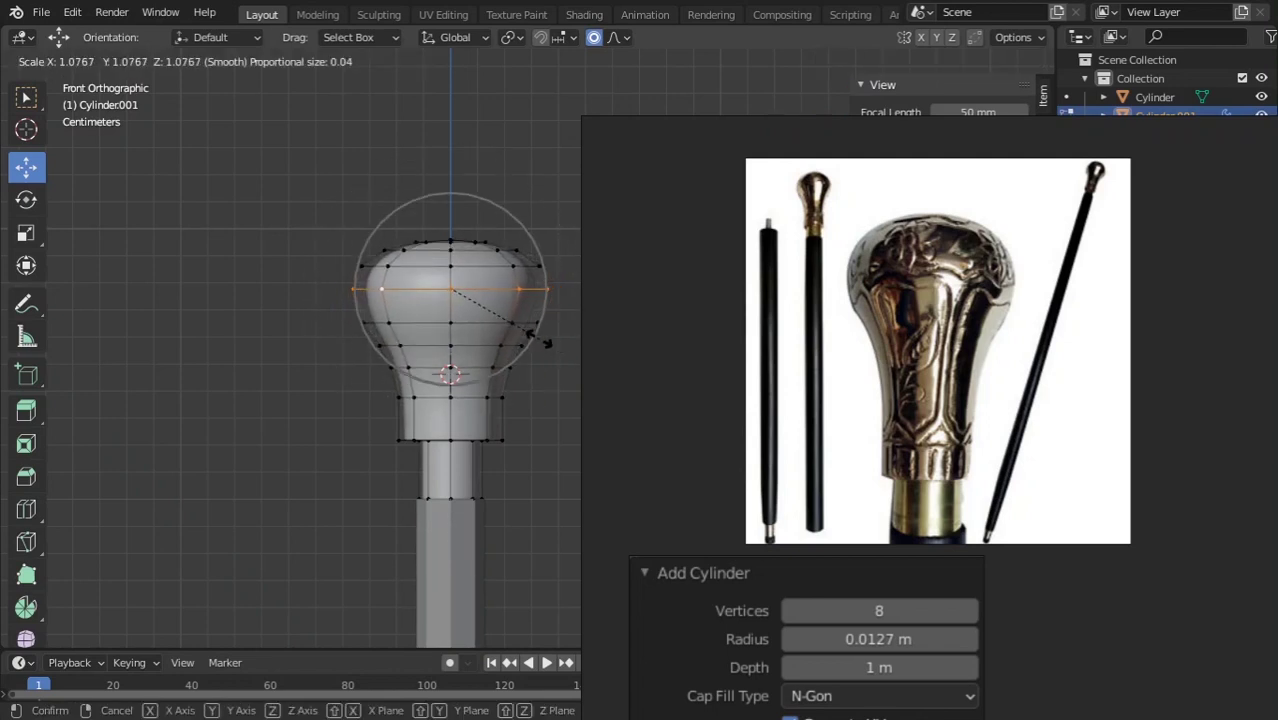
click(540, 340)
- Scale the ring just below the knob's widest one to about 1.10 with proportional editing
alt+click(434, 317)
key(s)
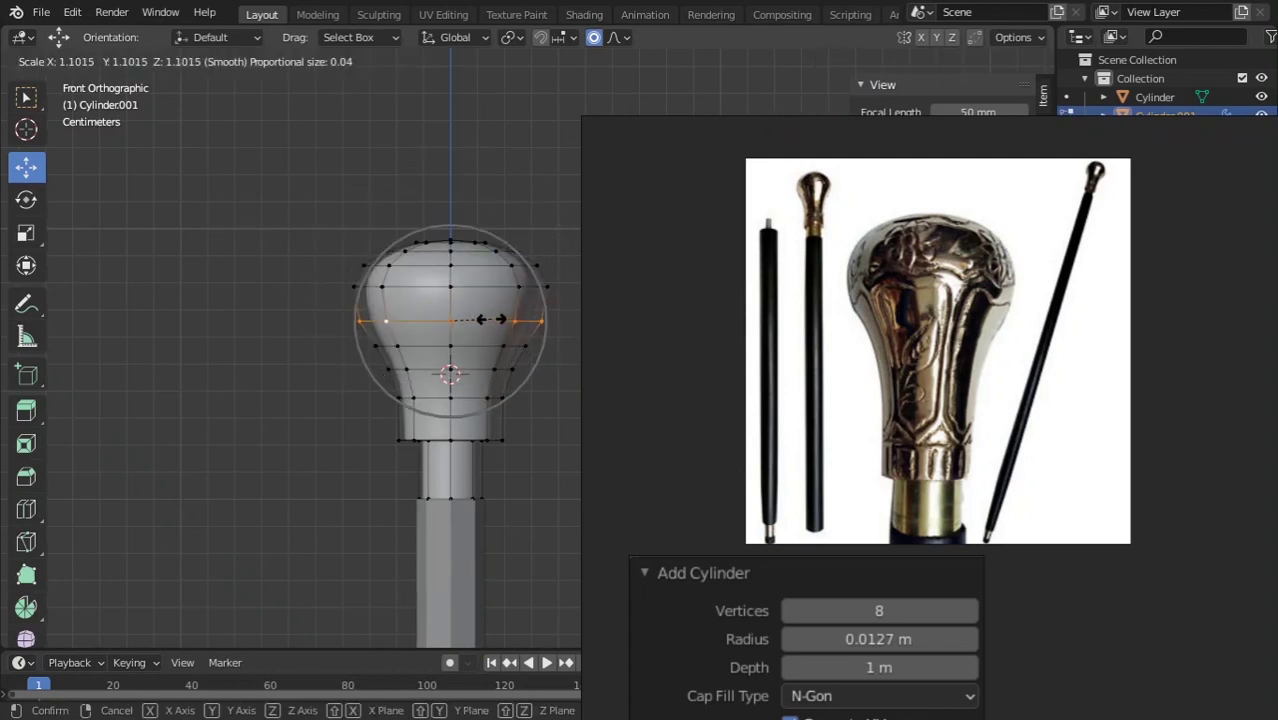
click(487, 320)
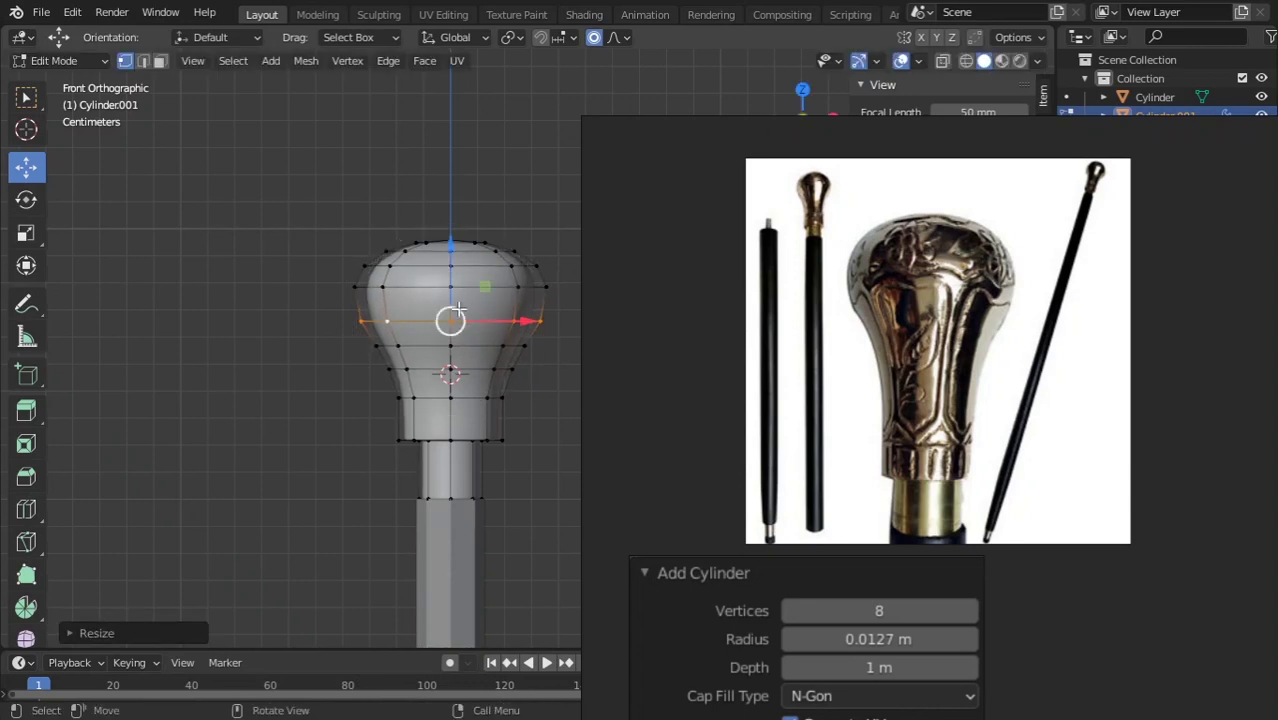
- Lower that same ring by about 0.004 m along Z and scale it down slightly
key(g)
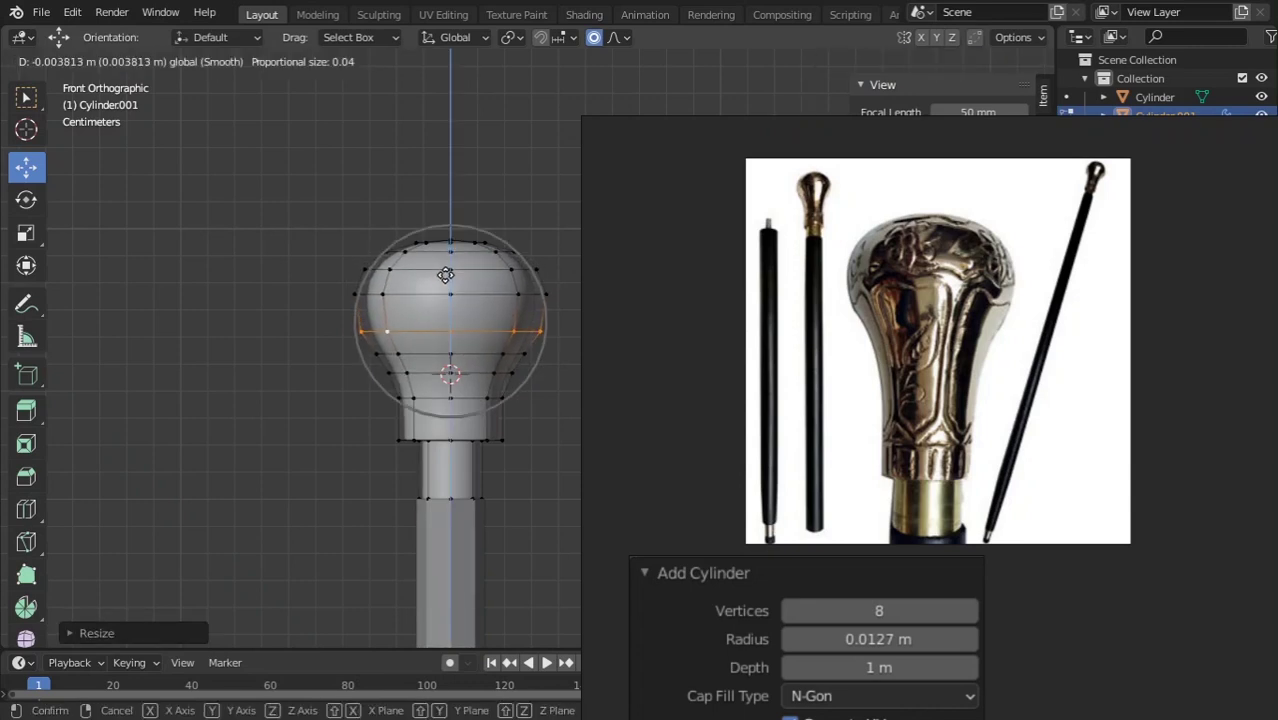
click(475, 289)
key(s)
click(560, 343)
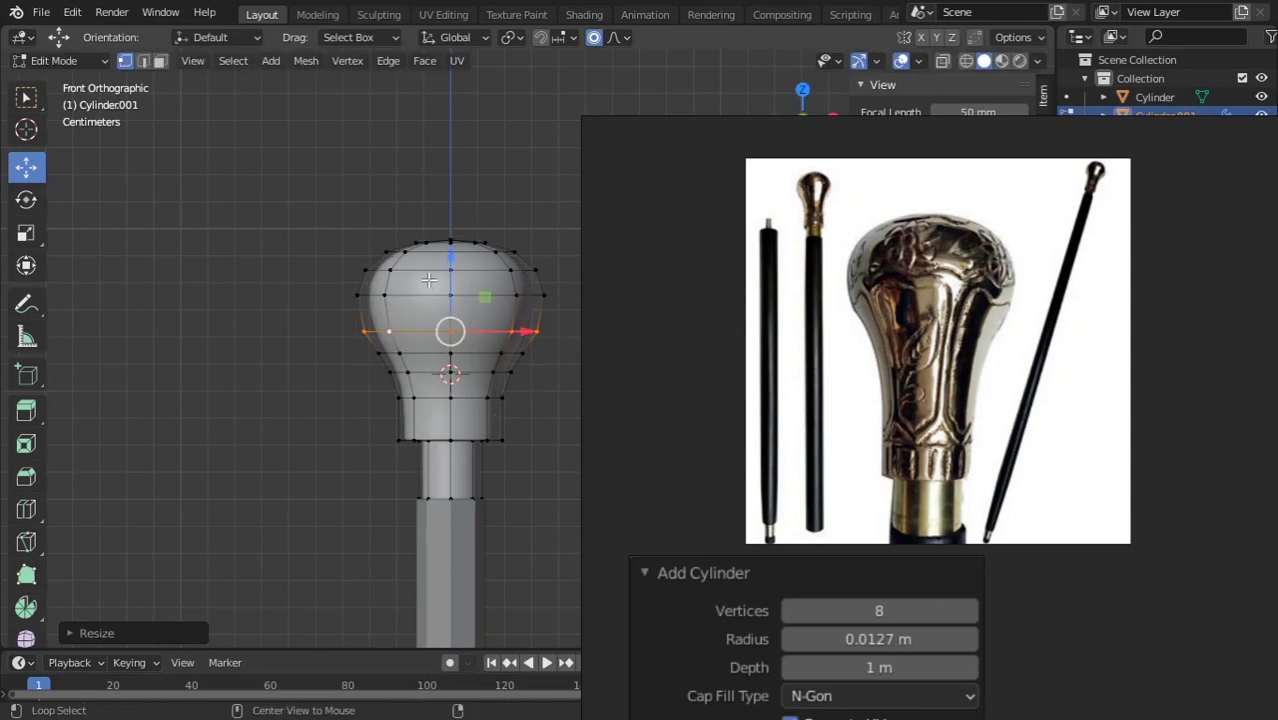
- Scale the ring above the knob's widest one to about 1.13 with a larger proportional falloff, then leave mesh editing
alt+click(448, 268)
key(s)
scroll(553, 281, down, 6)
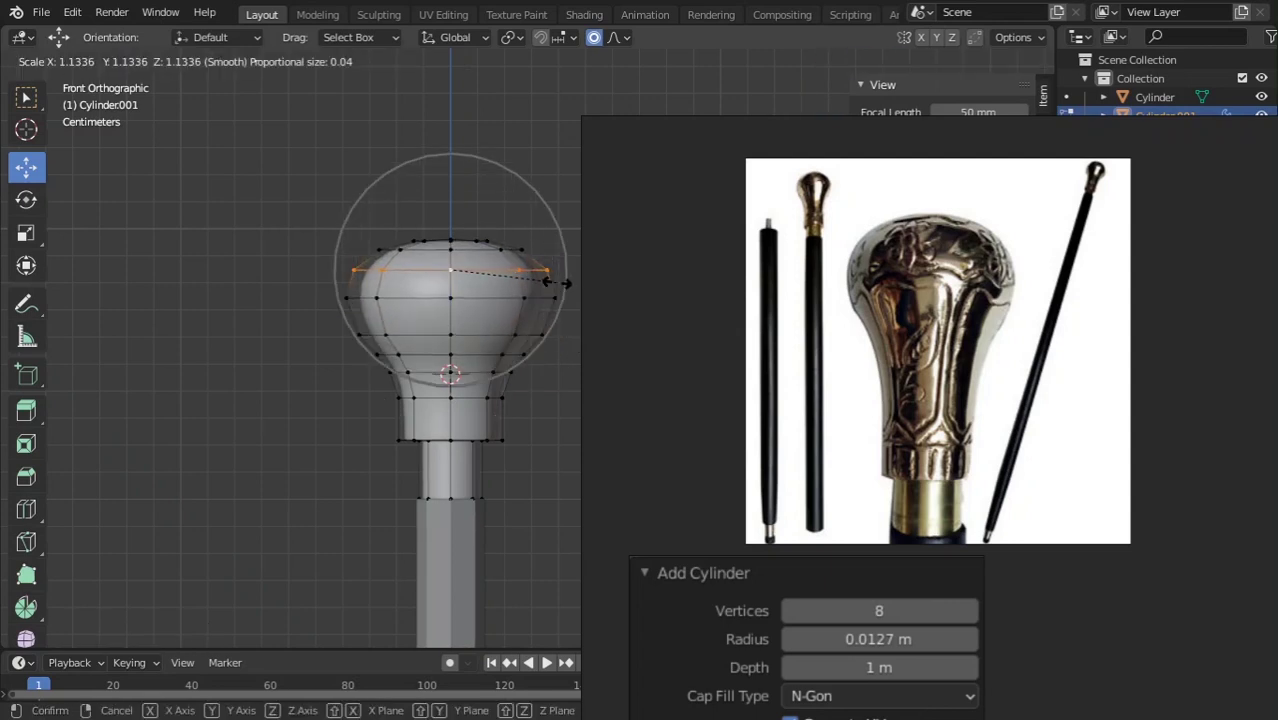
click(567, 285)
key(Tab)
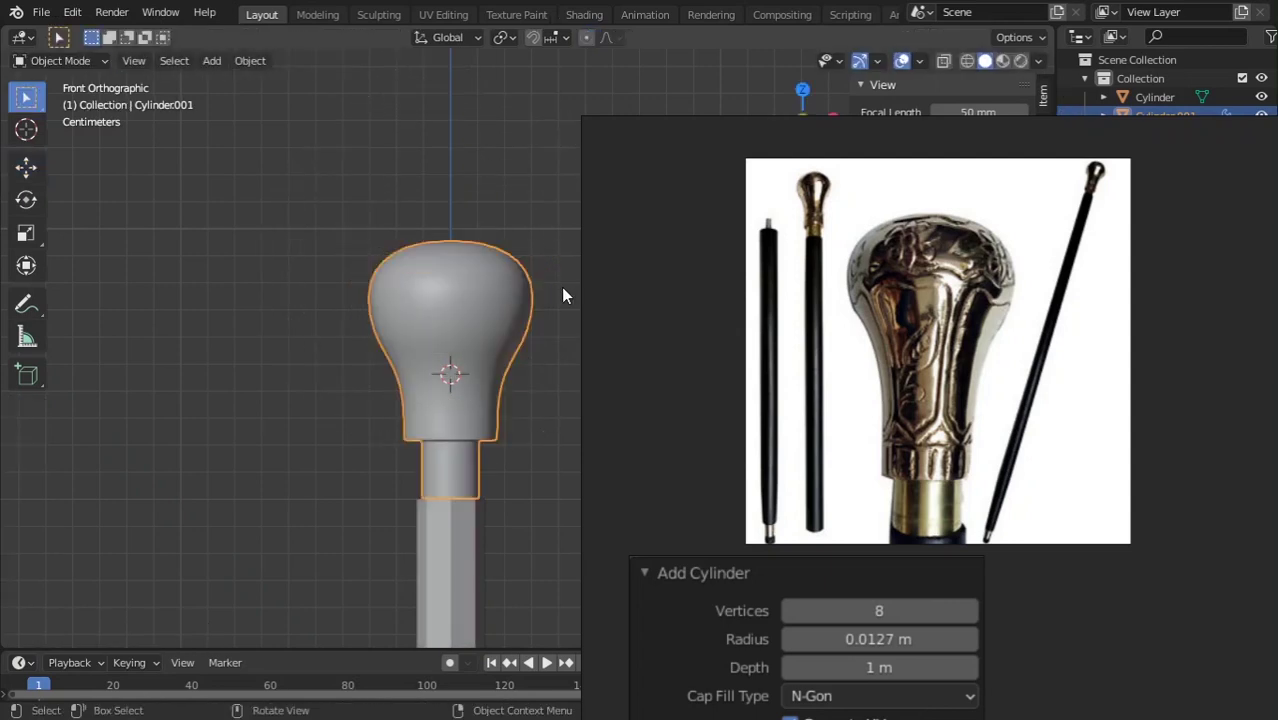
key(z)
click(590, 383)
scroll(404, 465, down, 4)
click(403, 353)
scroll(403, 353, down, 2)
scroll(456, 371, up, 2)
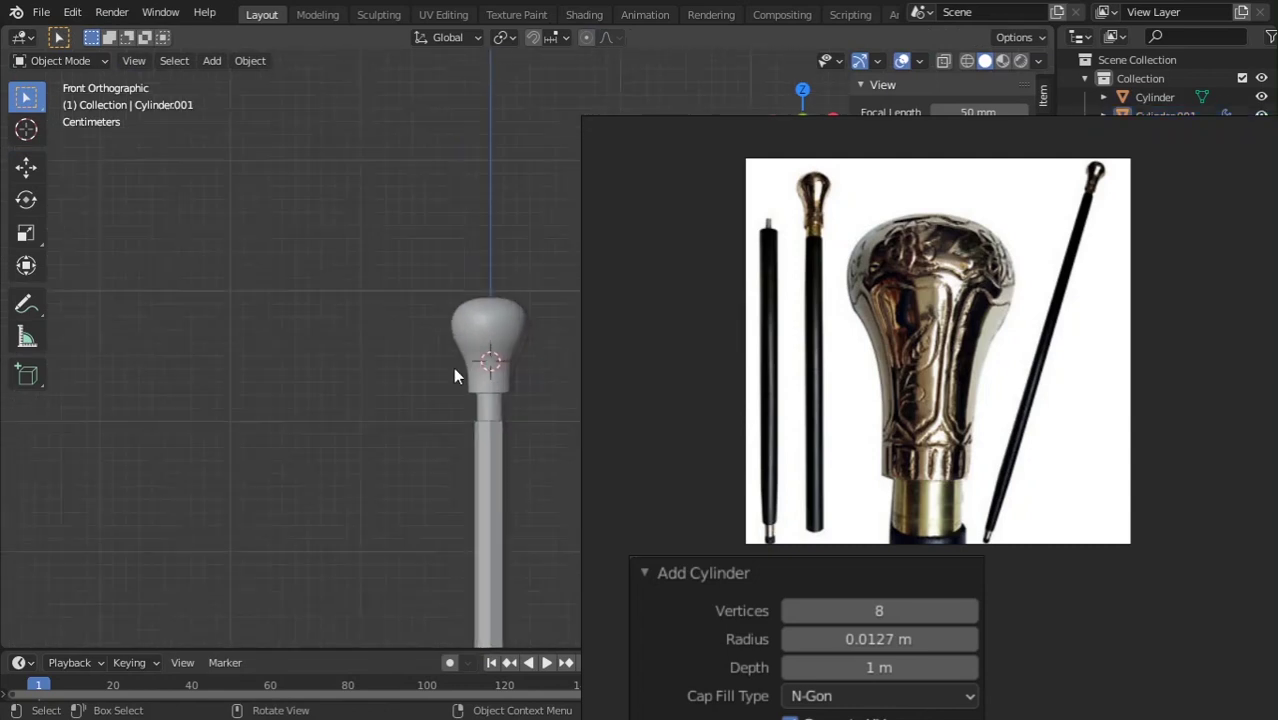
- Select one of the knob's edge rings, raise it slightly along Z and return to object mode
key(Tab)
scroll(467, 260, up, 3)
alt+click(461, 274)
drag(474, 226, 472, 220)
key(Tab)
scroll(440, 305, down, 4)
click(427, 321)
scroll(422, 316, down, 5)
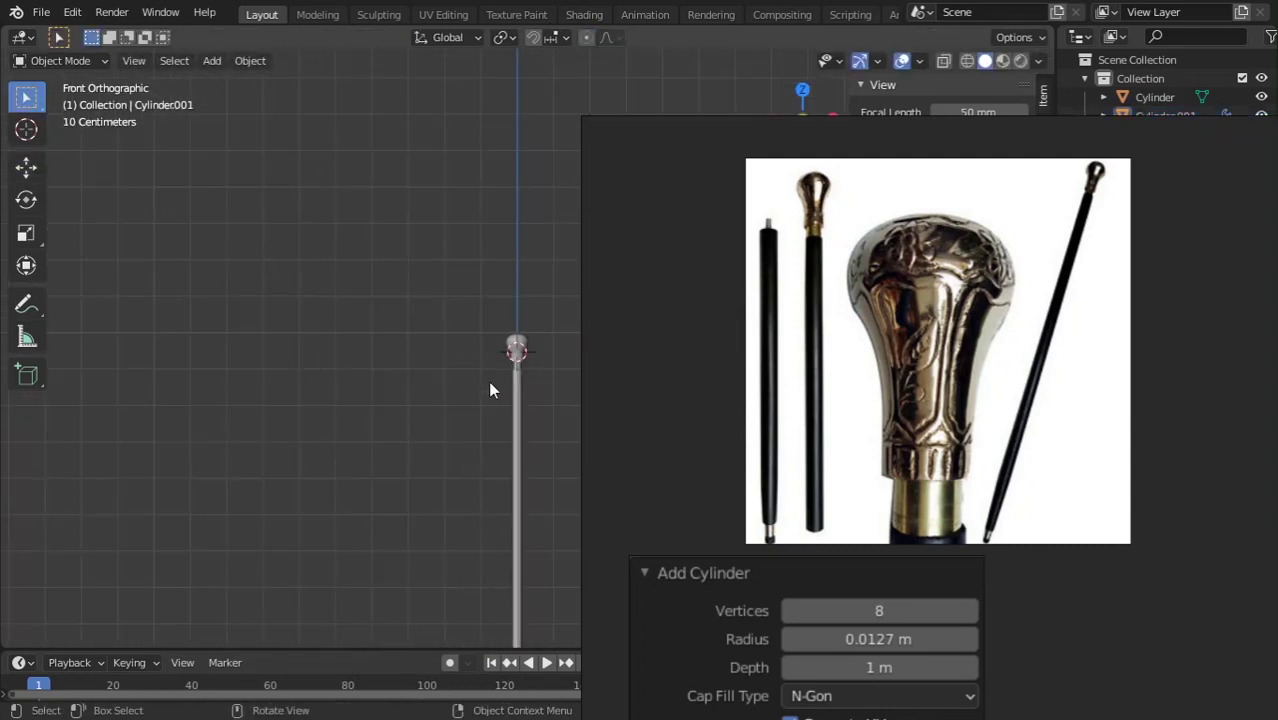
- Lower the ring at the base of the knob slightly along Z, turn off proportional editing and leave mesh editing
middle_drag(489, 390, 505, 416)
scroll(560, 405, up, 4)
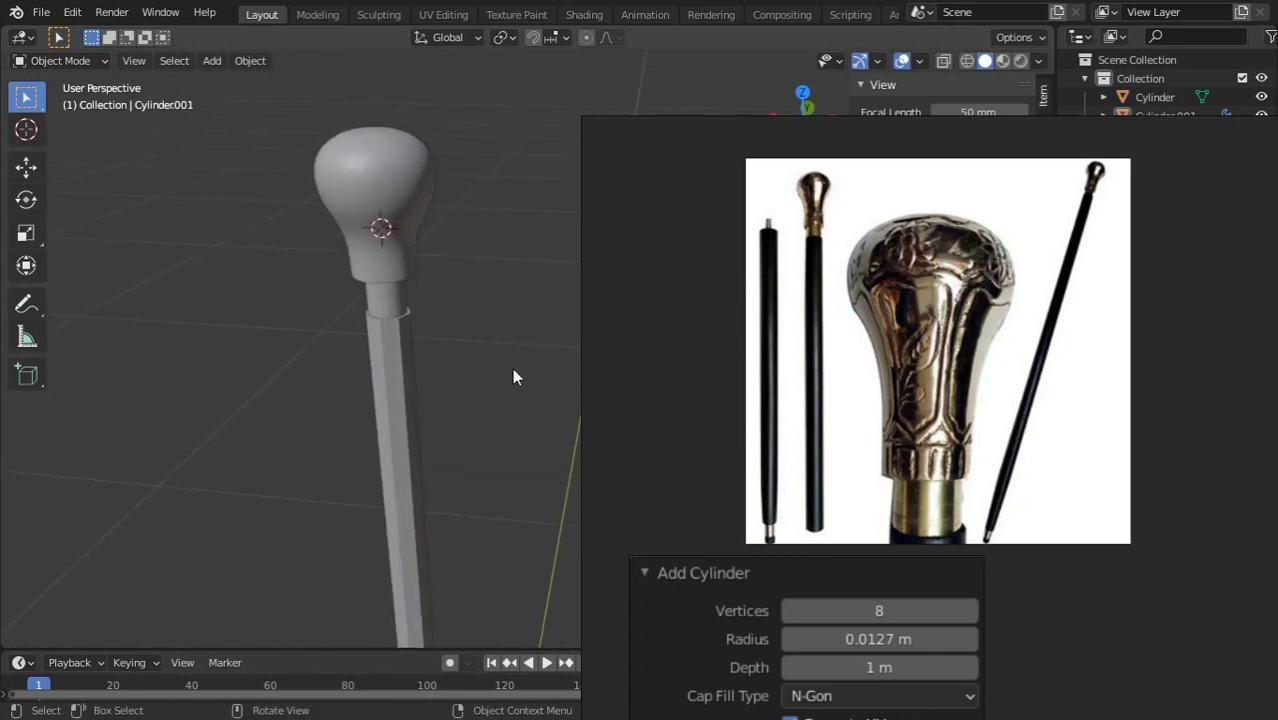
key(KP_1)
scroll(415, 316, up, 2)
key(Tab)
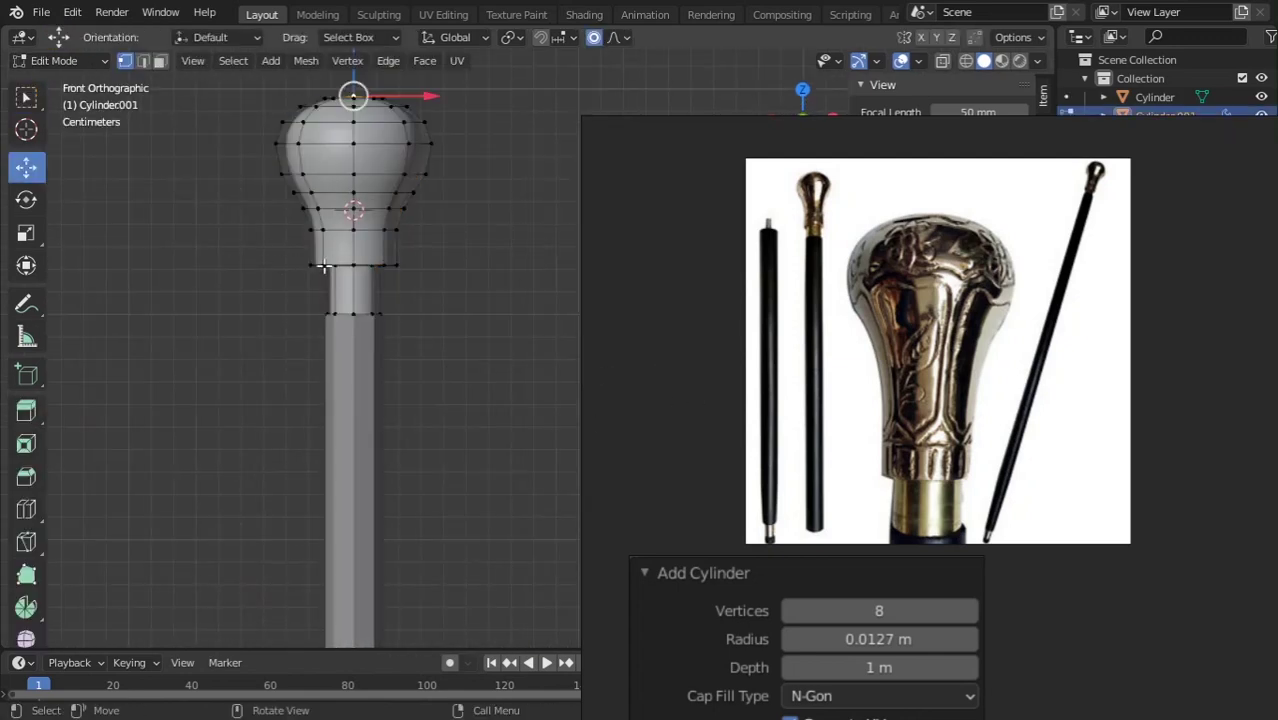
key(shift+z)
drag(296, 250, 433, 267)
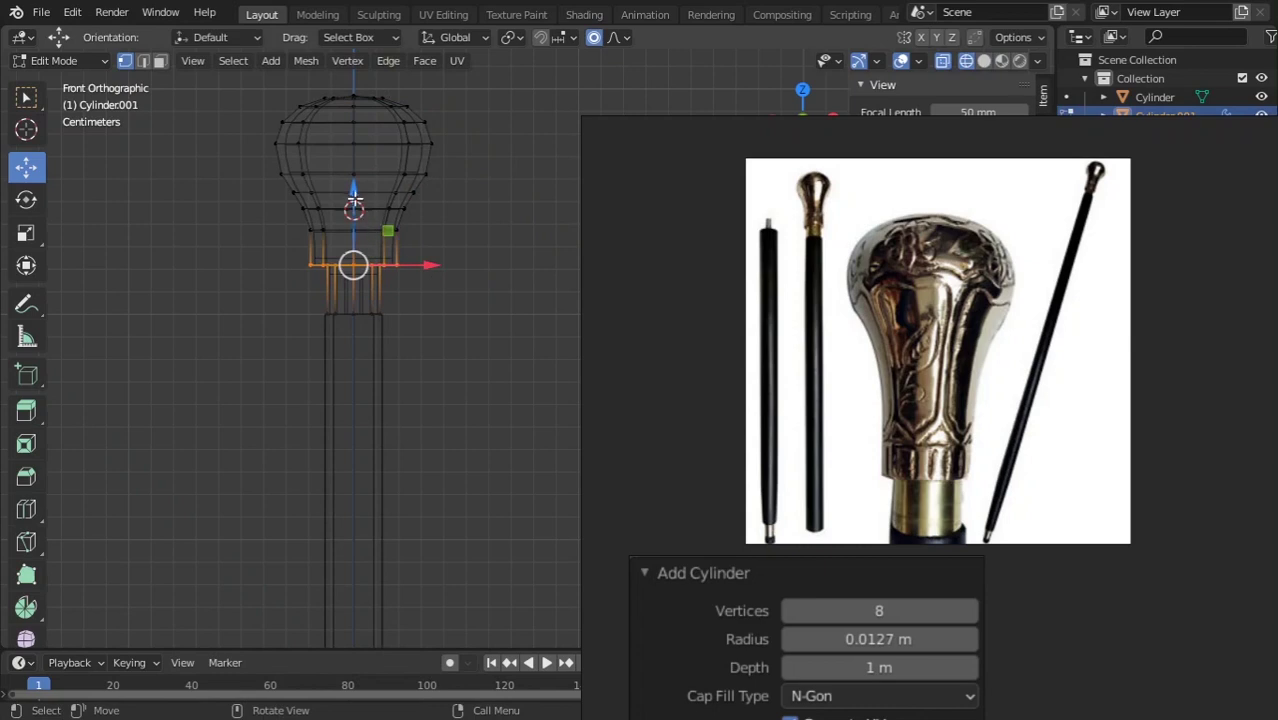
drag(354, 200, 355, 216)
key(o)
key(Tab)
key(shift+z)
scroll(480, 312, down, 4)
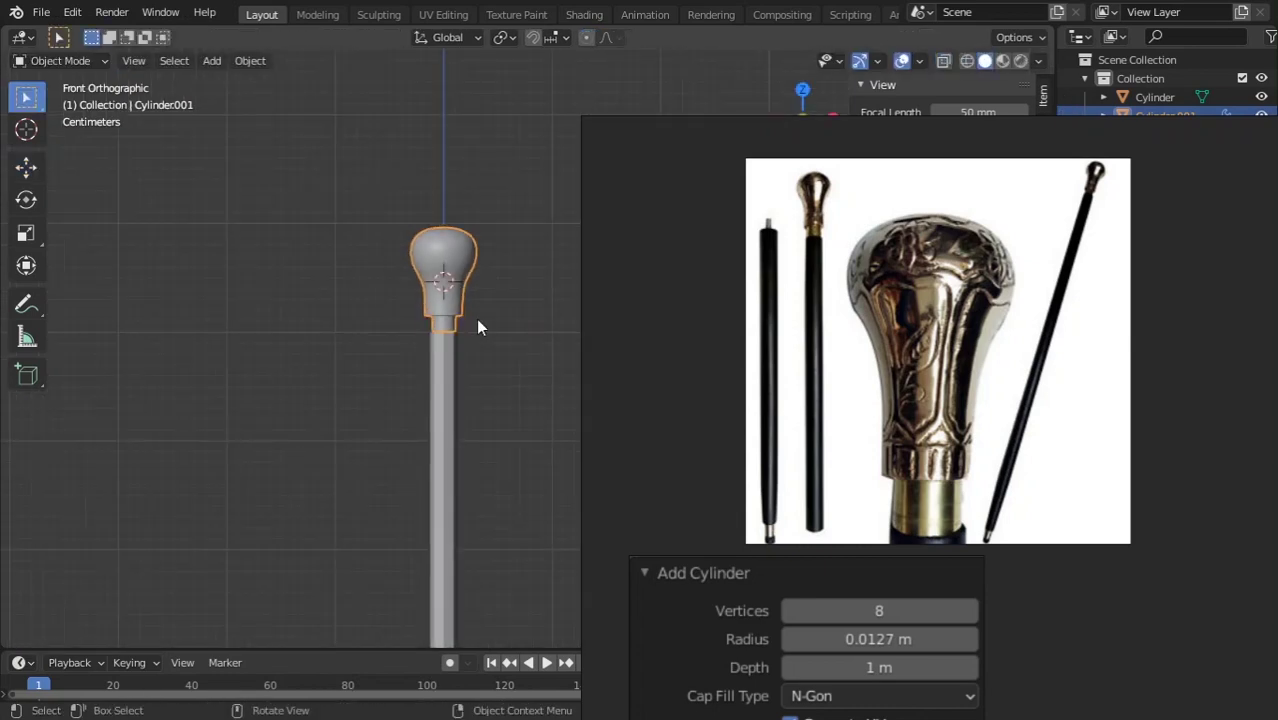
- Select the shaft together with the knob, making the knob the active object, and try to copy its attributes
scroll(531, 326, down, 2)
middle_drag(531, 326, 506, 411)
scroll(506, 411, up, 3)
click(400, 369)
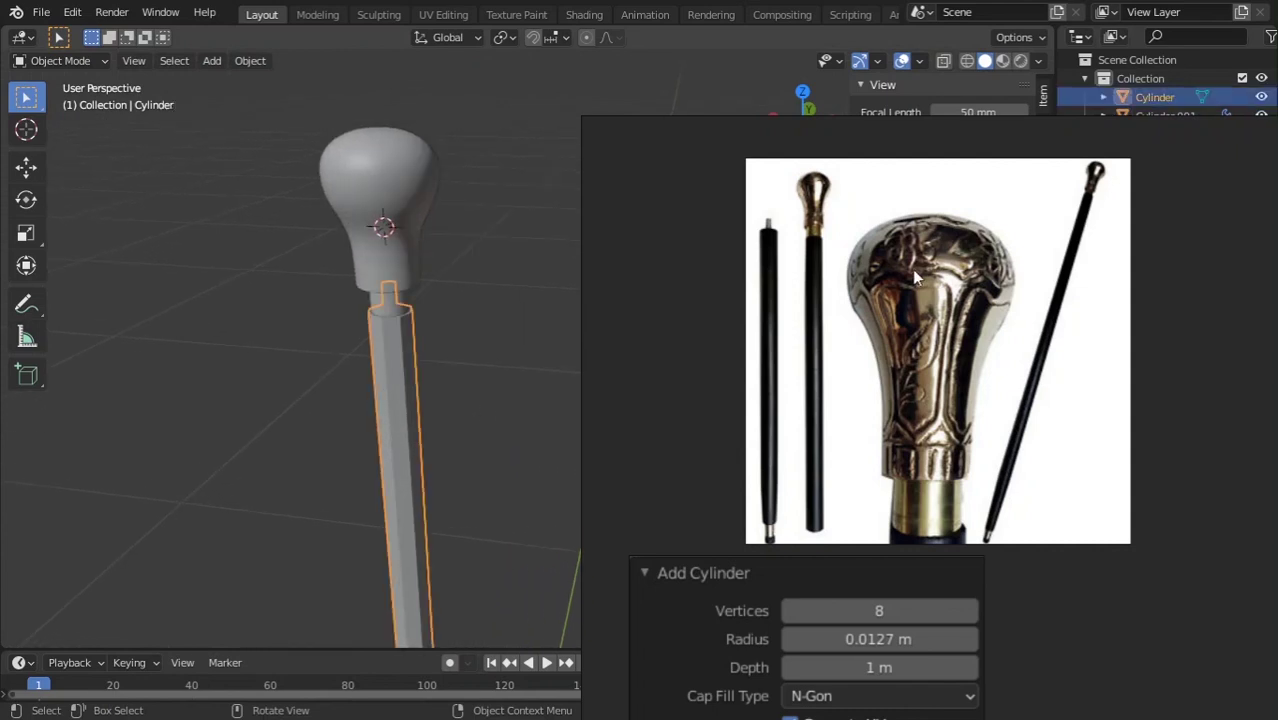
scroll(481, 298, up, 4)
shift+click(308, 203)
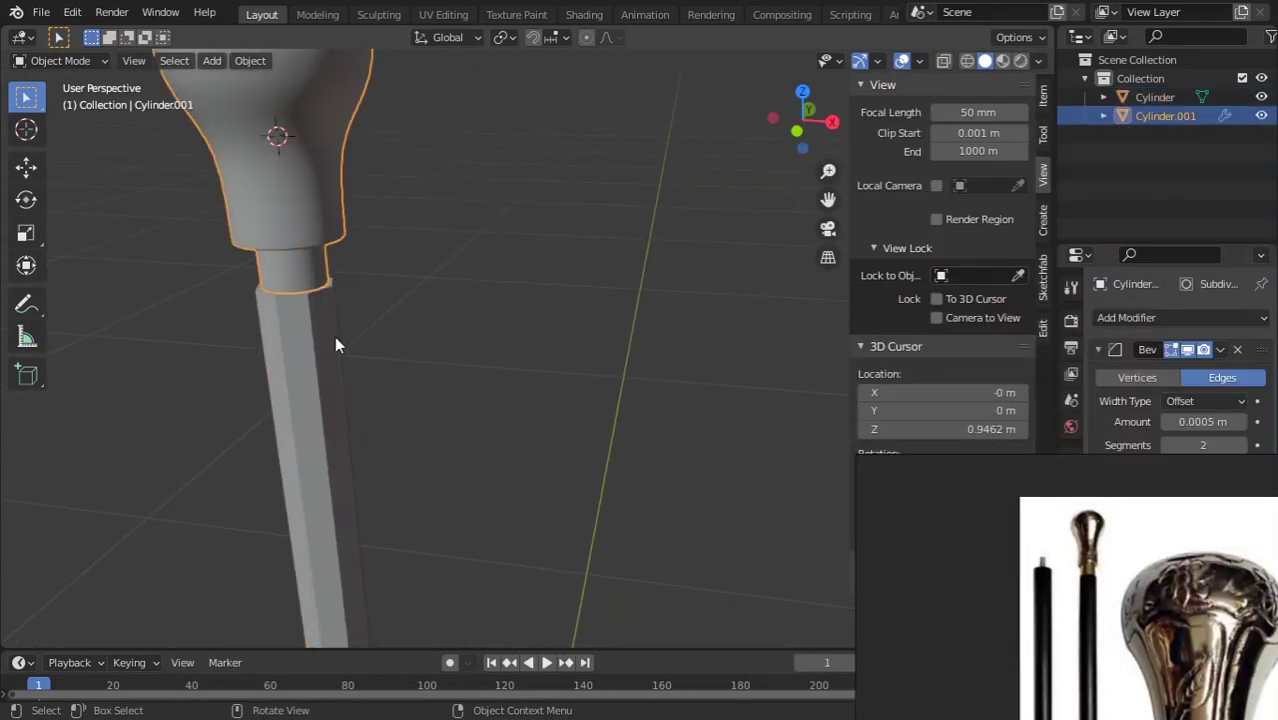
shift+click(319, 345)
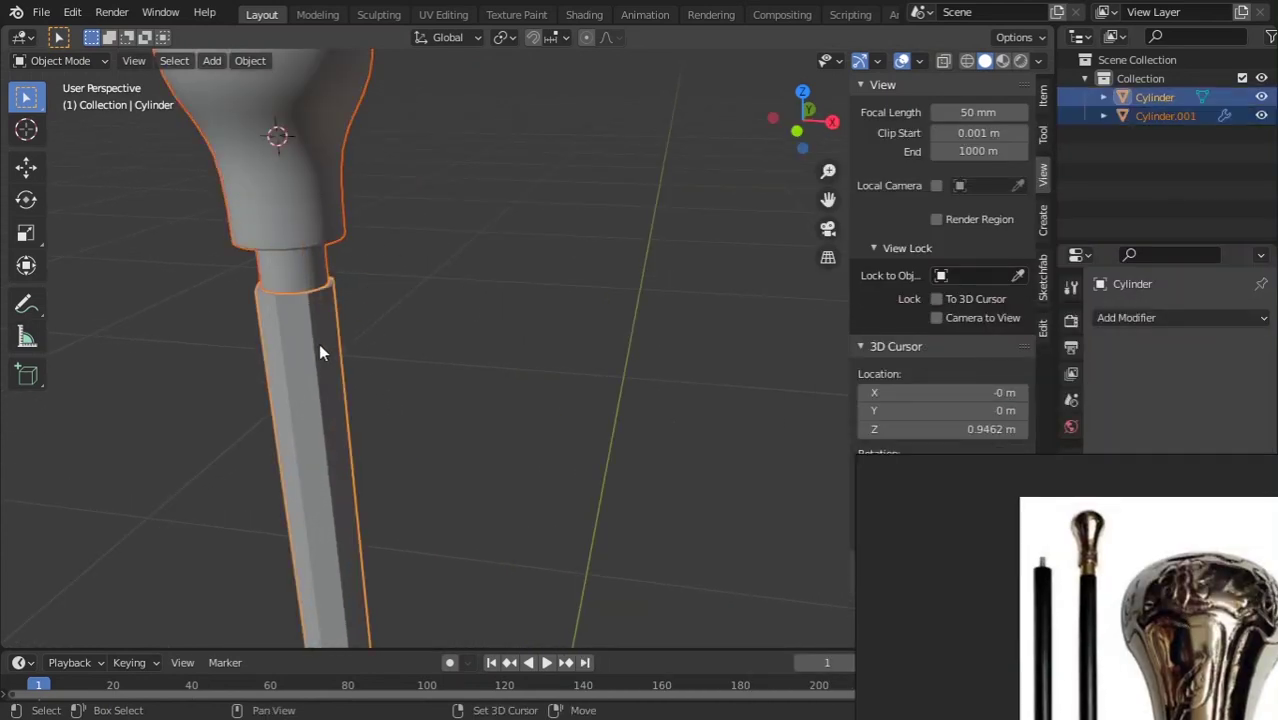
shift+click(299, 188)
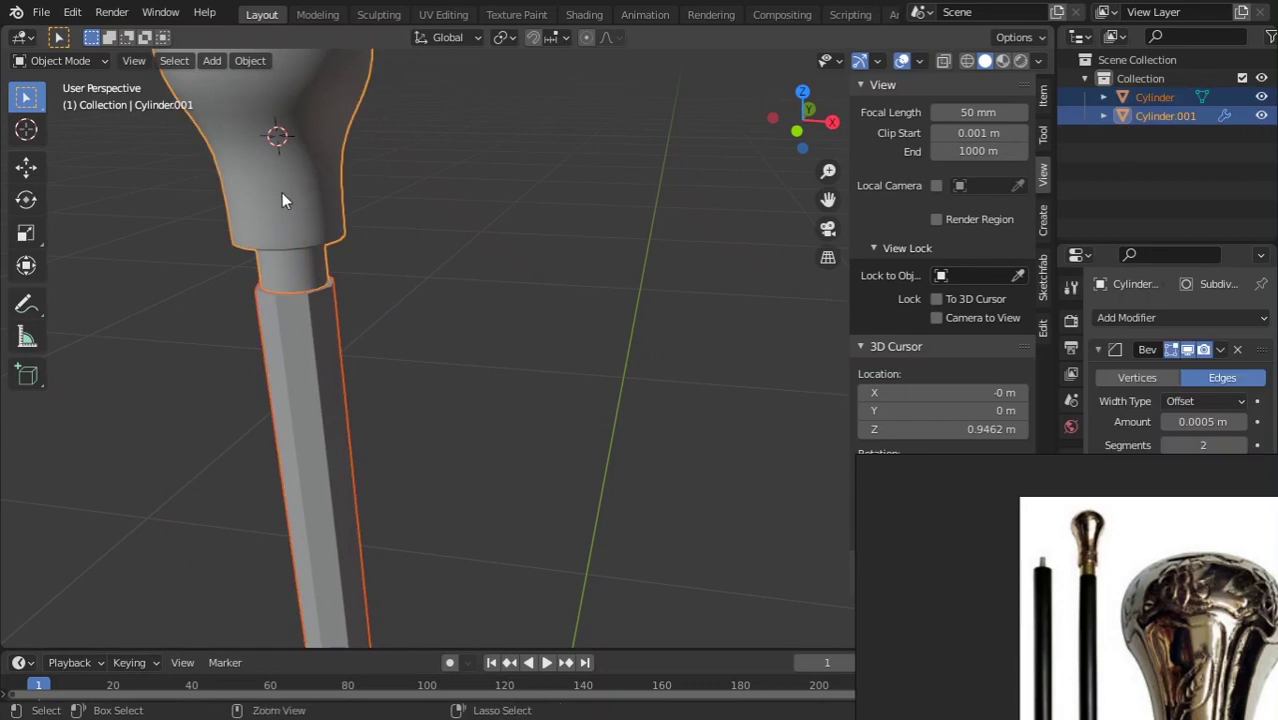
key(ctrl+c)
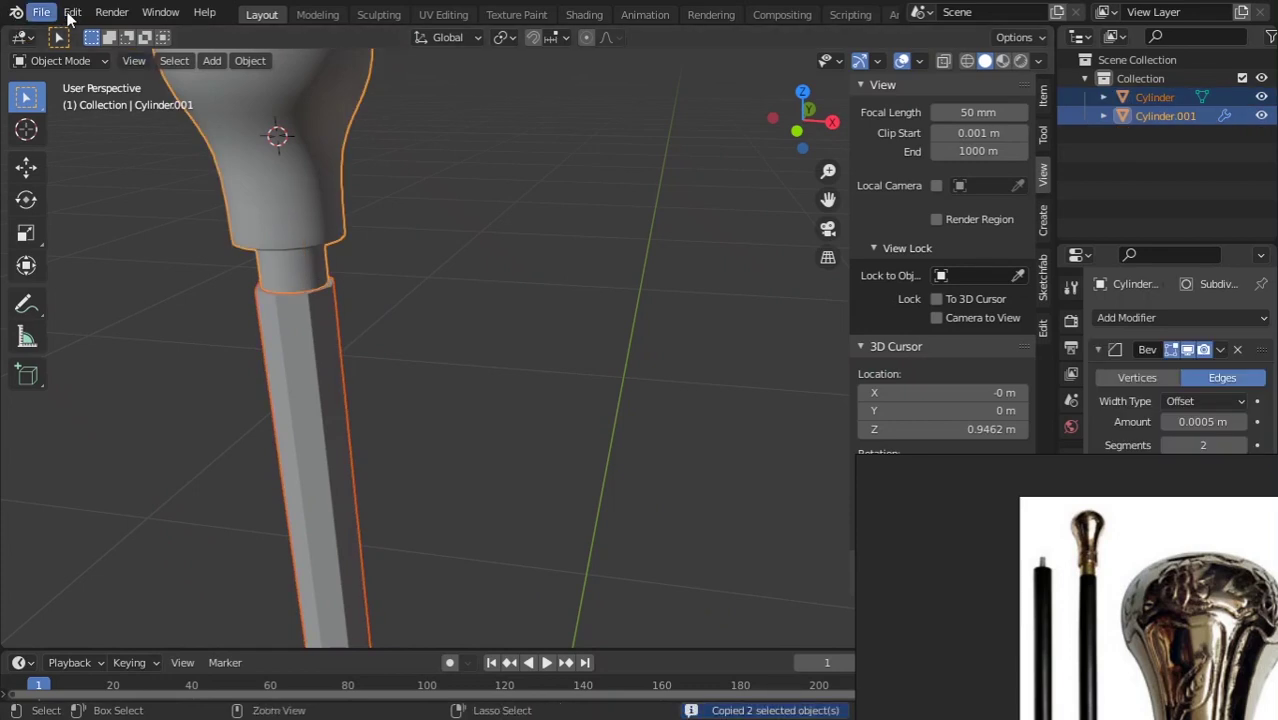
- Find and enable the Interface: Copy Attributes Menu add-on in the preferences, and close them
click(72, 12)
click(137, 282)
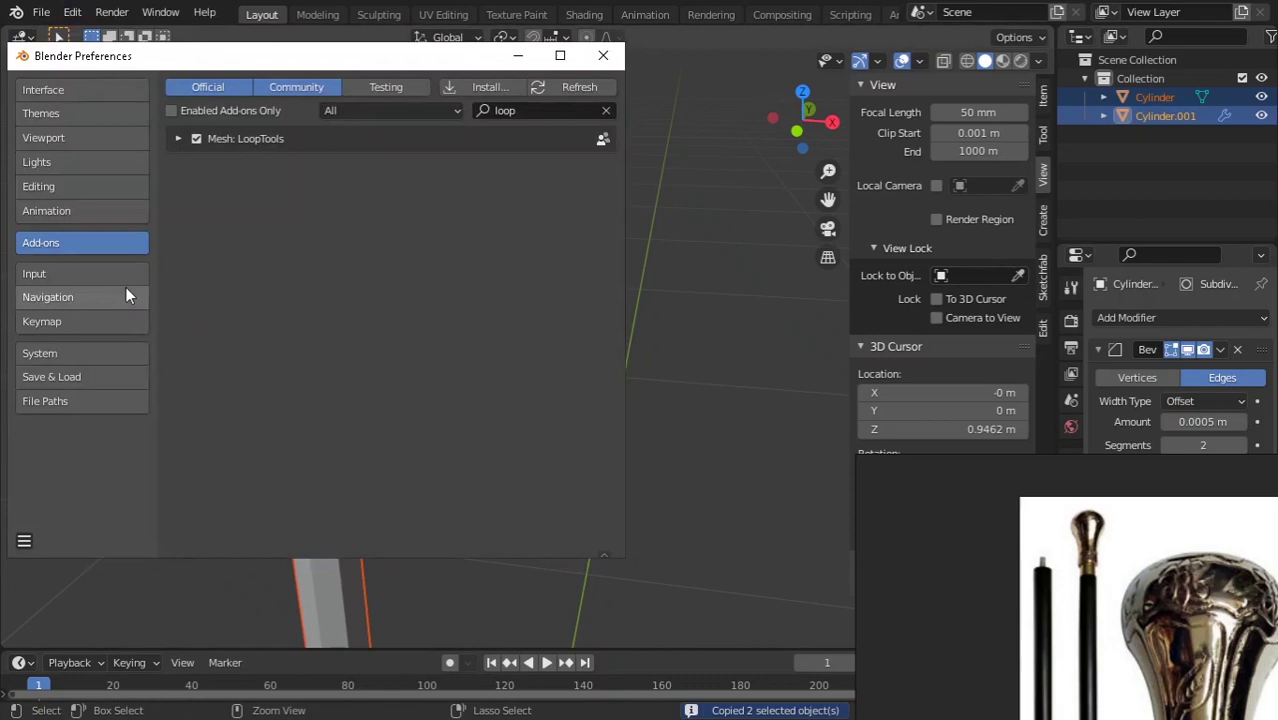
click(499, 112)
key(BackSpace)
text(cop)
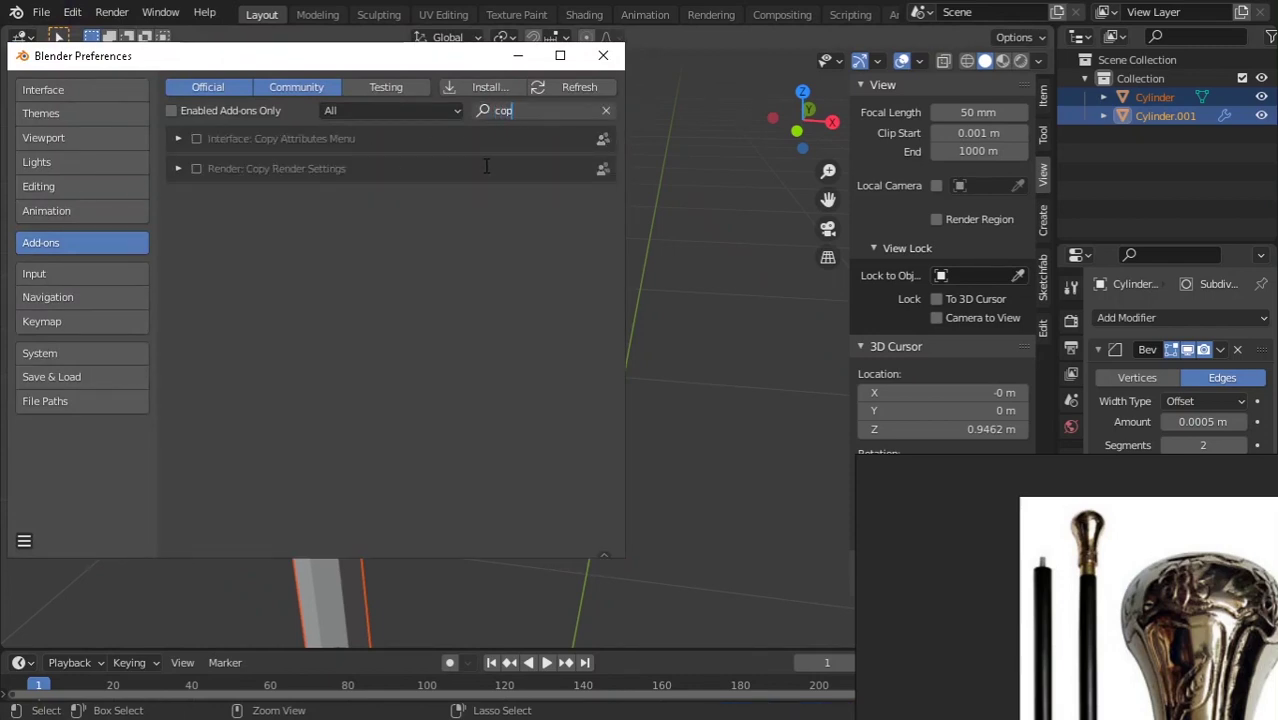
key(Return)
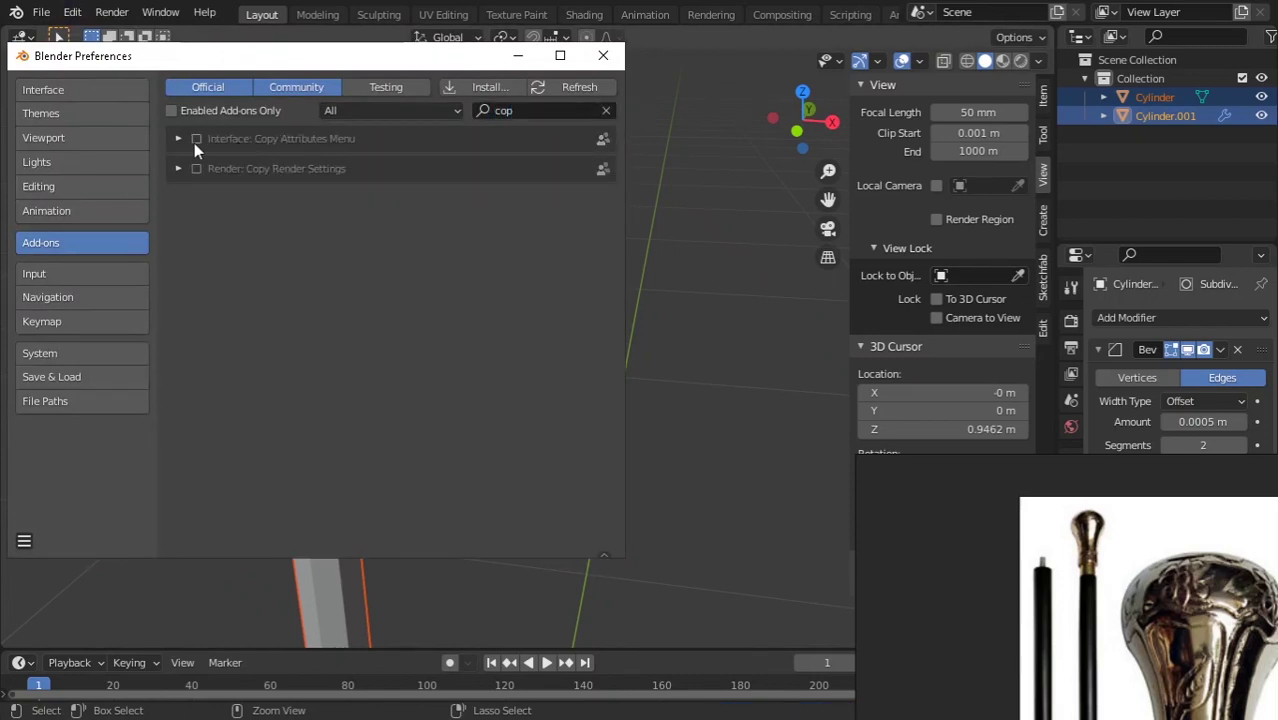
click(196, 139)
click(603, 56)
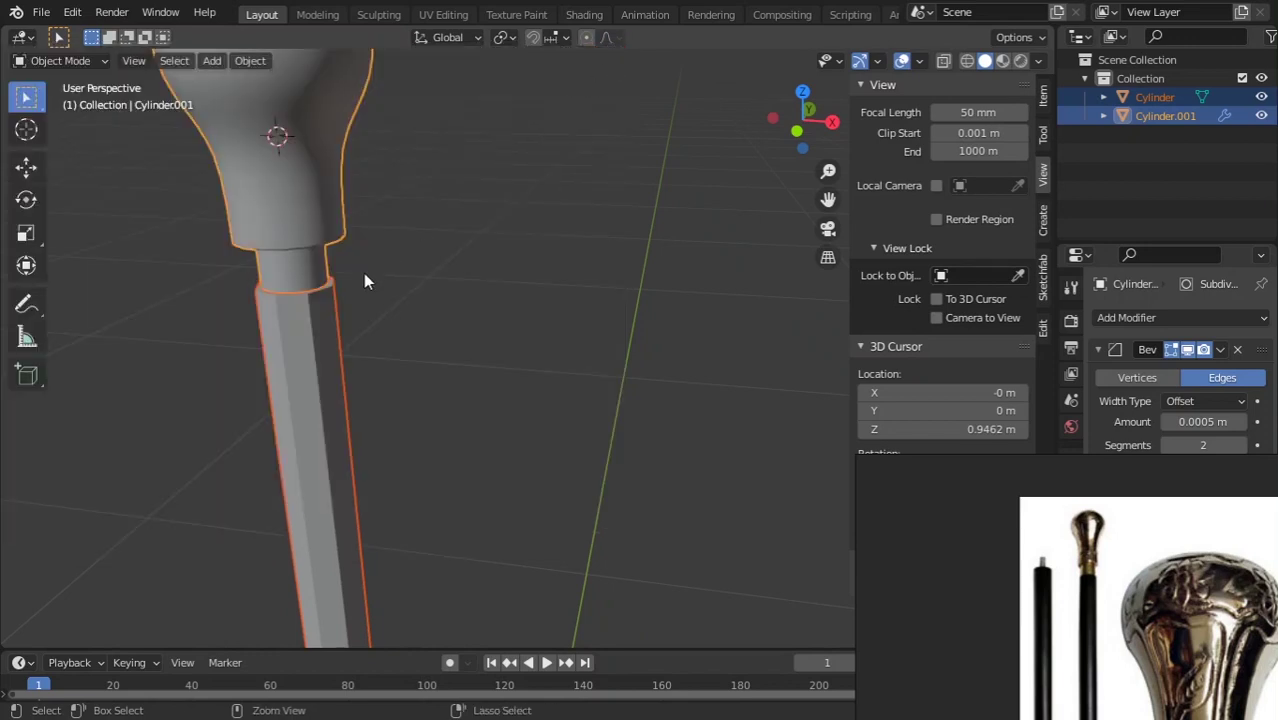
- Copy the knob's modifiers to the shaft with Copy Attributes and clear the selection
key(ctrl+c)
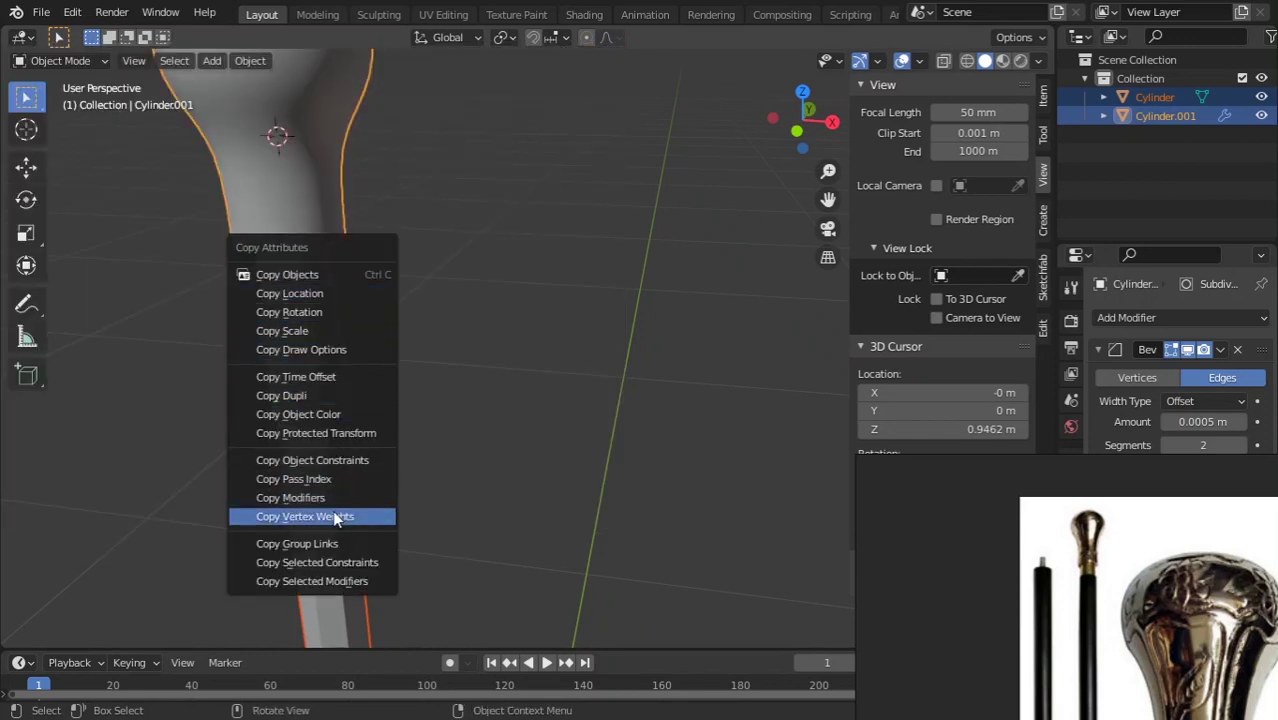
click(312, 498)
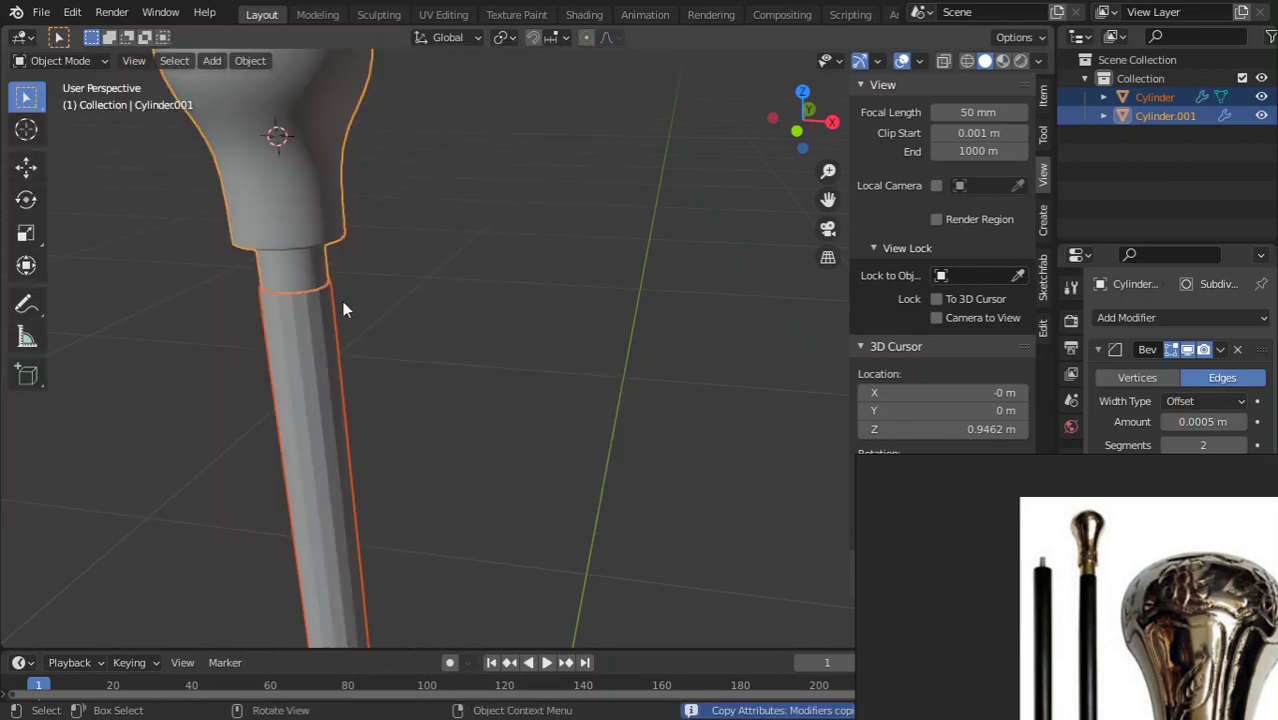
click(515, 359)
- Shade the cane's shaft smooth and deselect it
click(325, 333)
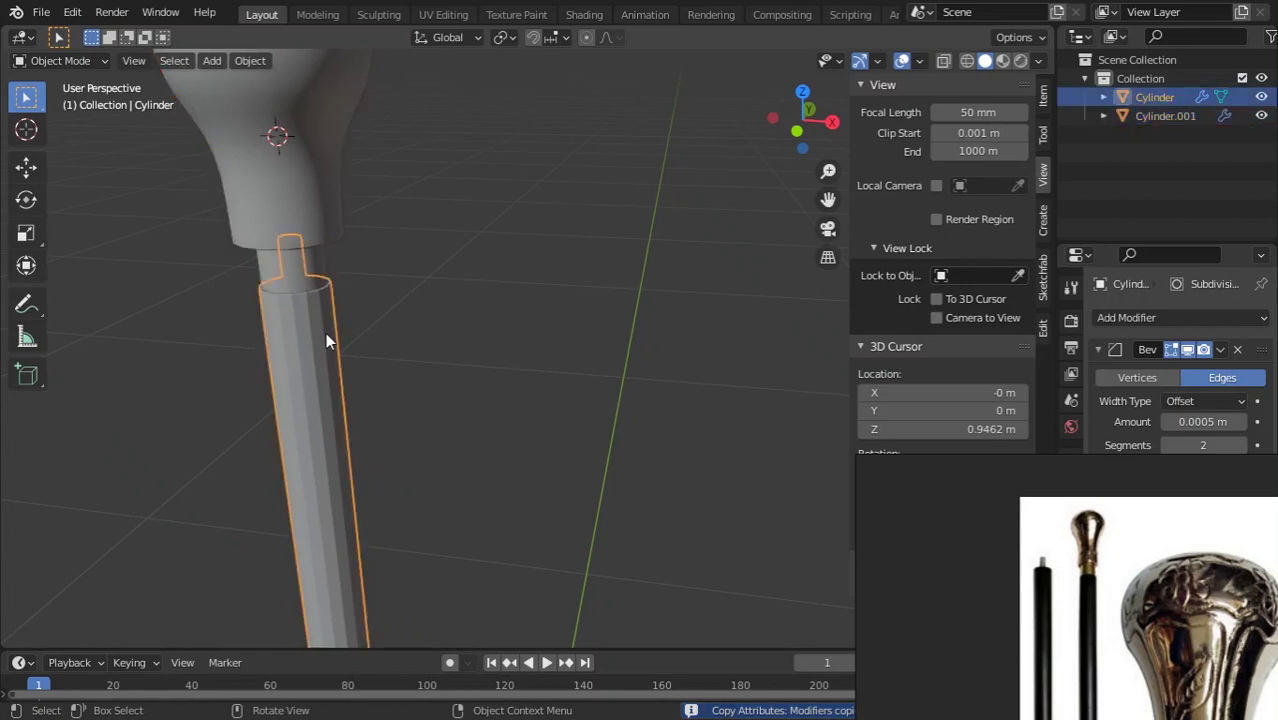
right_click(325, 332)
click(325, 331)
shift+middle_drag(370, 346, 464, 310)
click(464, 310)
shift+middle_drag(368, 236, 445, 222)
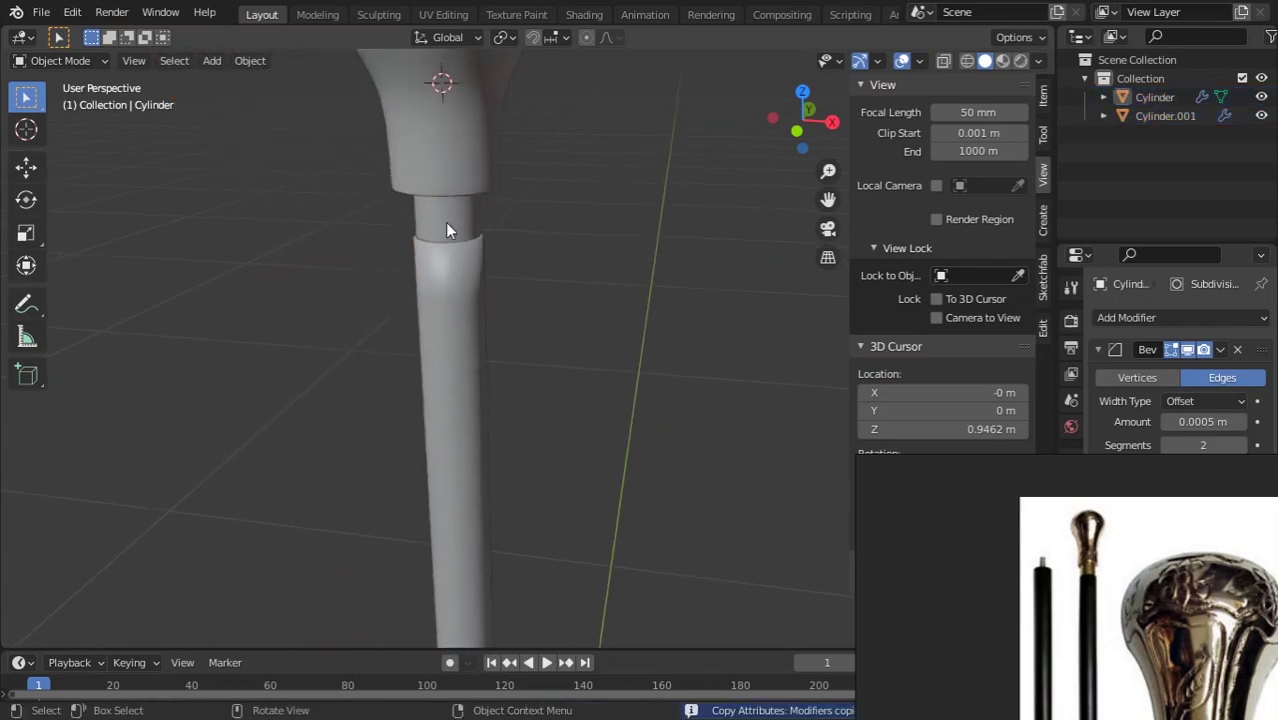
- Examine the shading and mesh at the shaft's upper end, collapsing the settings of its Bevel and Subdivision modifiers
scroll(445, 222, up, 4)
key(Tab)
shift+middle_drag(346, 186, 402, 260)
scroll(434, 277, down, 8)
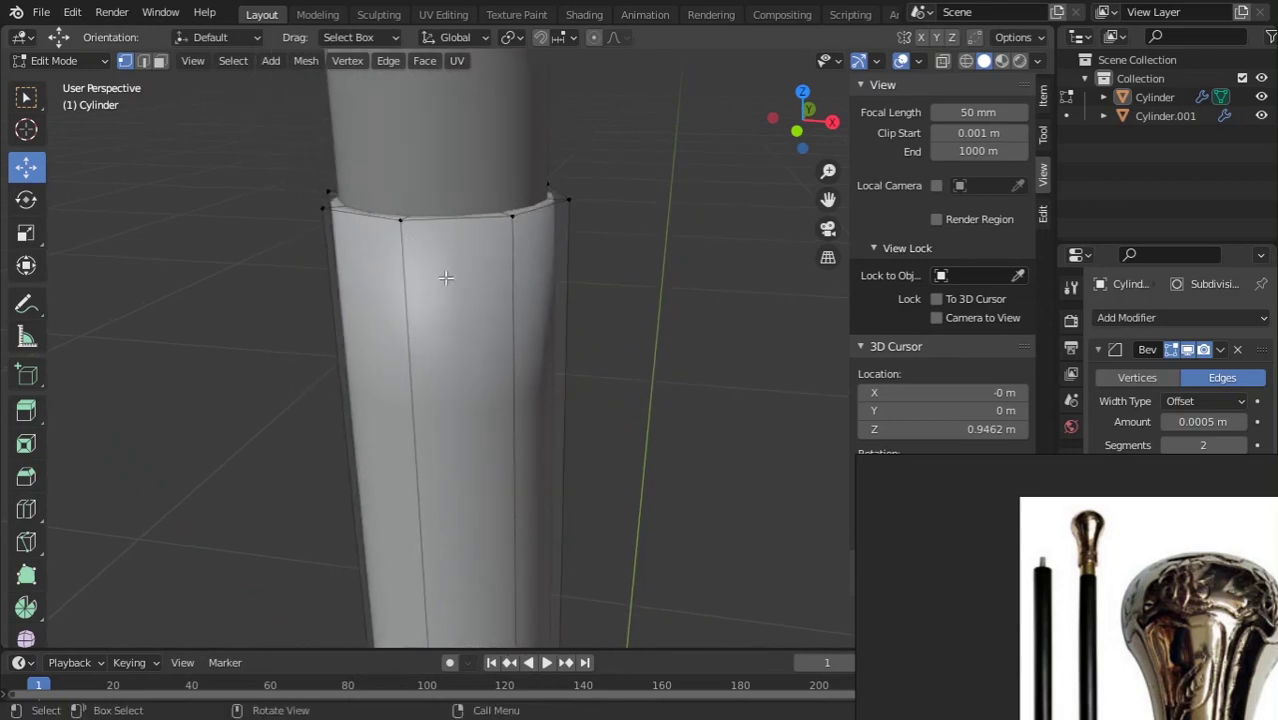
scroll(532, 431, up, 5)
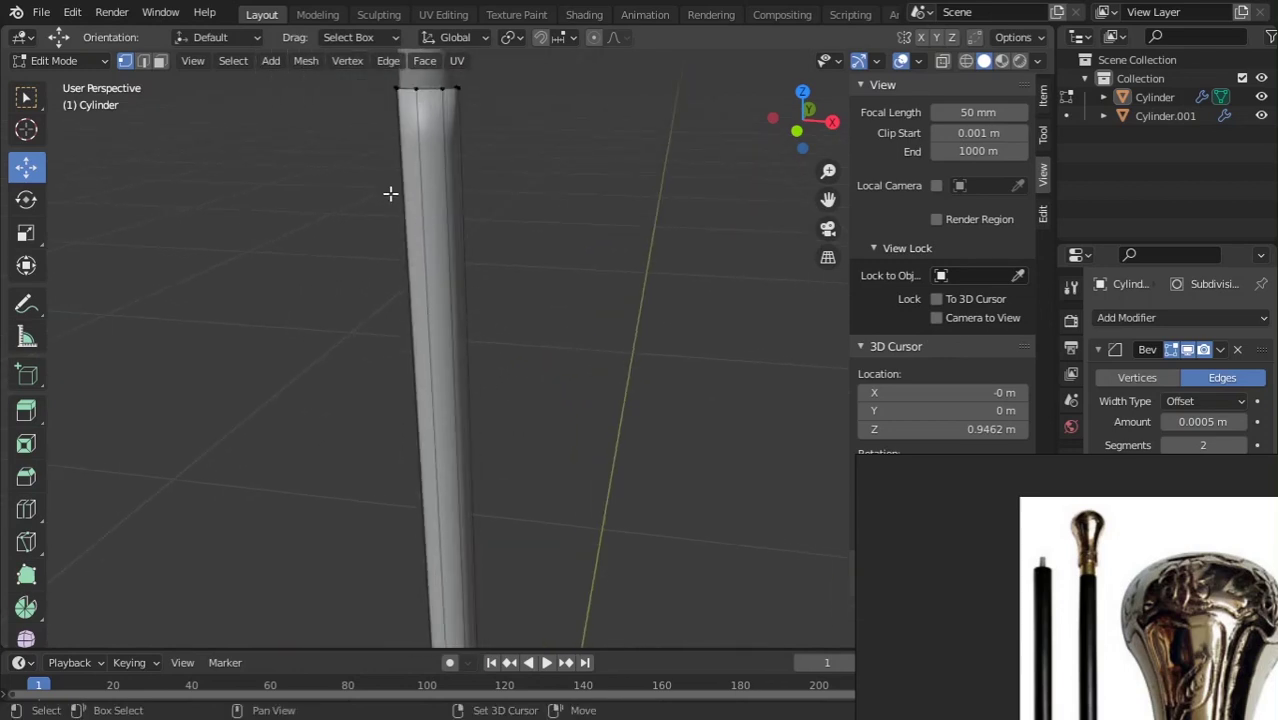
key(Tab)
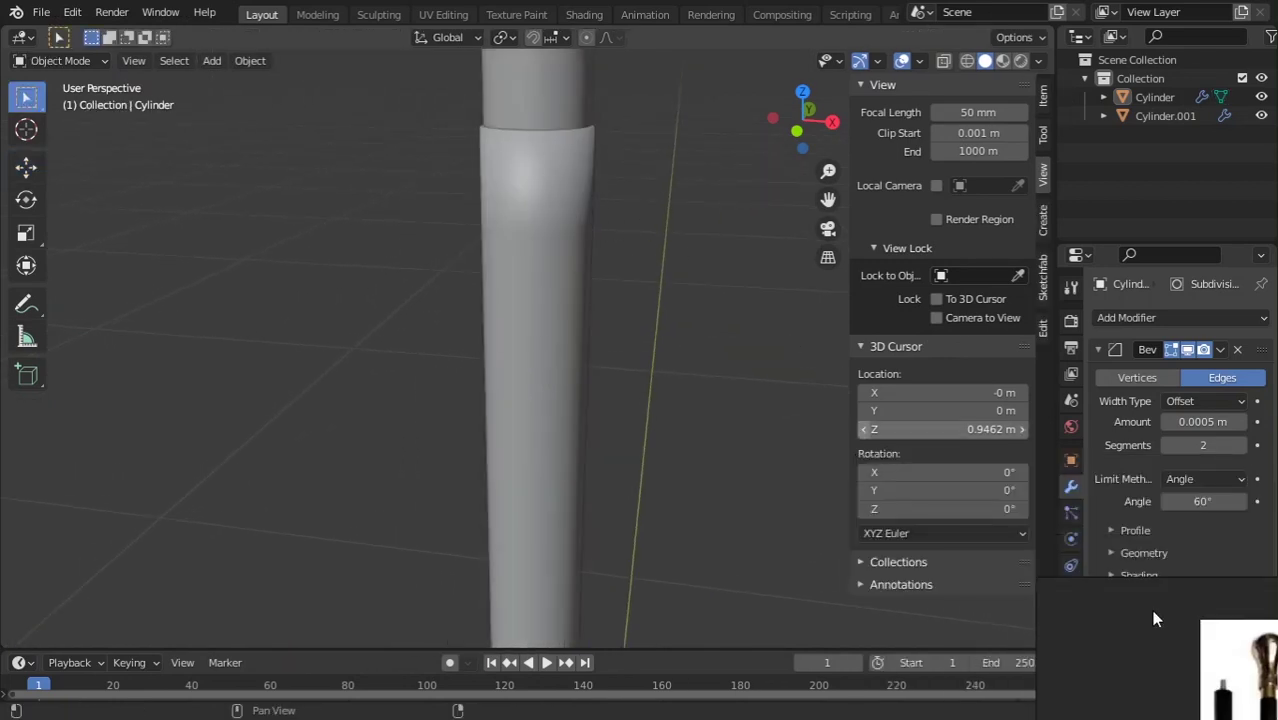
click(1098, 601)
click(1098, 350)
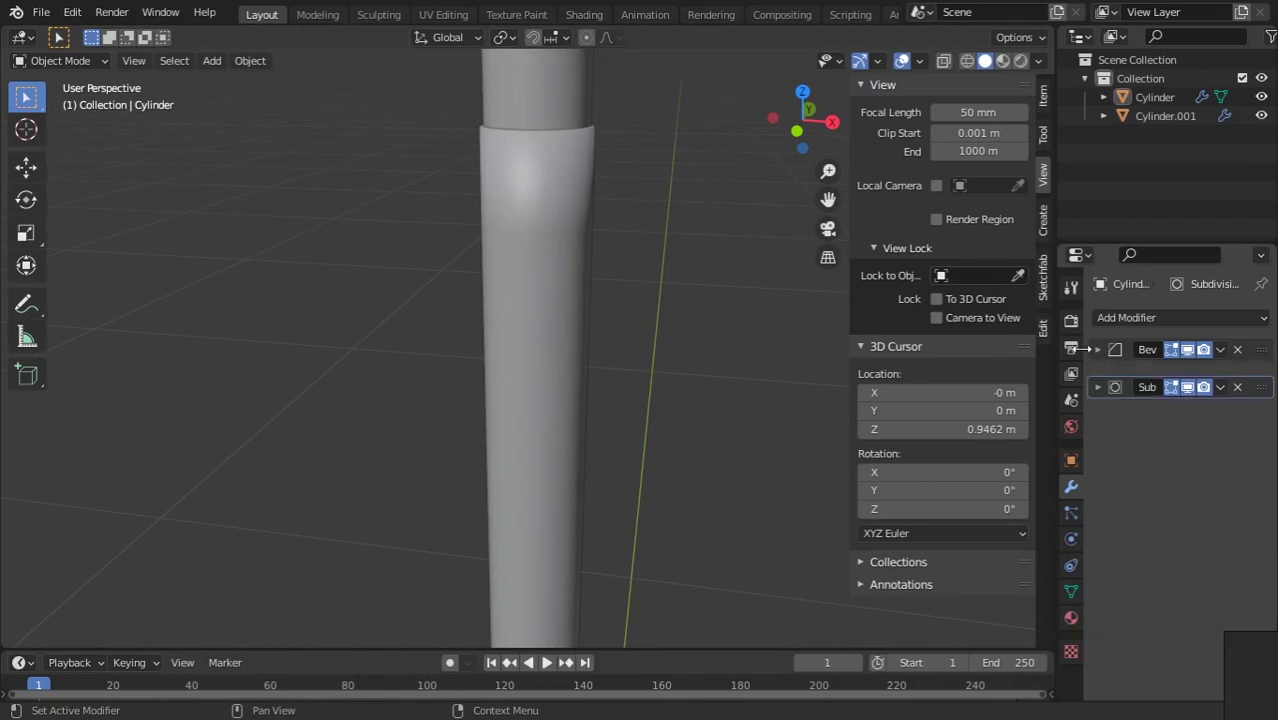
scroll(596, 350, down, 4)
key(Tab)
key(Tab)
scroll(476, 330, up, 2)
scroll(475, 337, down, 4)
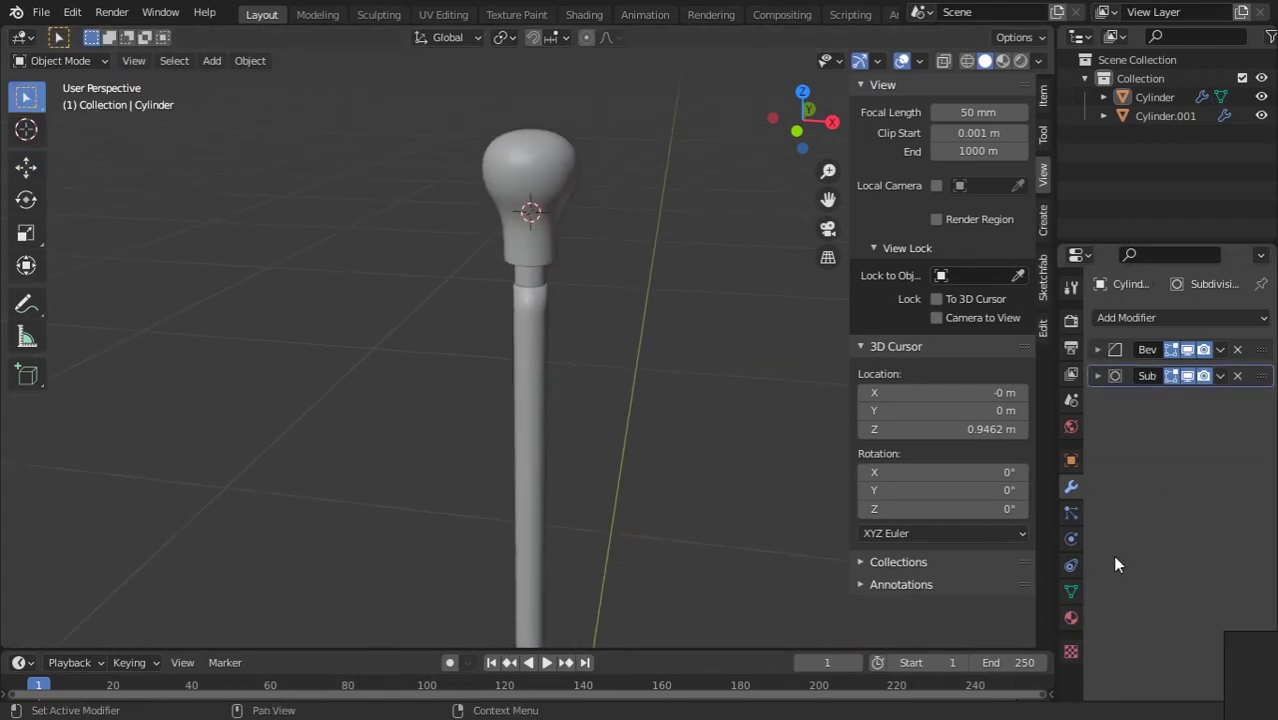
- Try Auto Smooth in the shaft mesh's normals settings, compare the shading at its upper rim, and disable it again
click(1071, 592)
click(1097, 639)
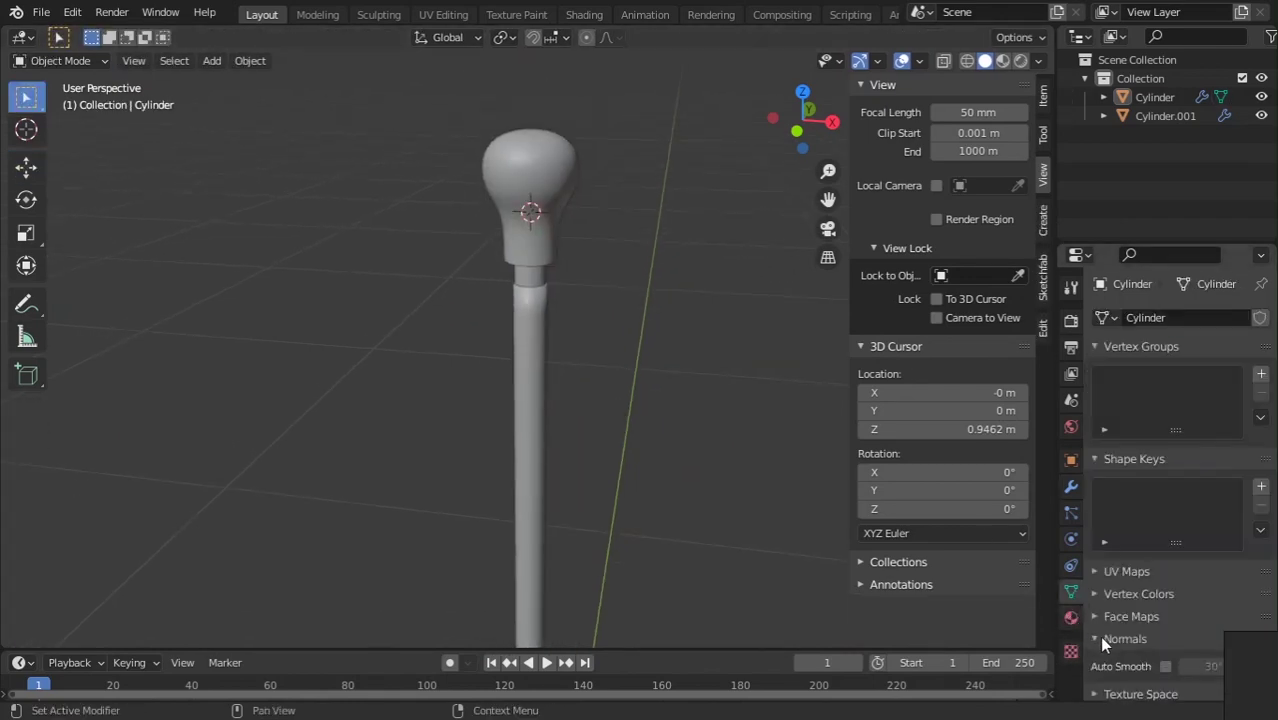
click(1166, 665)
scroll(530, 312, up, 8)
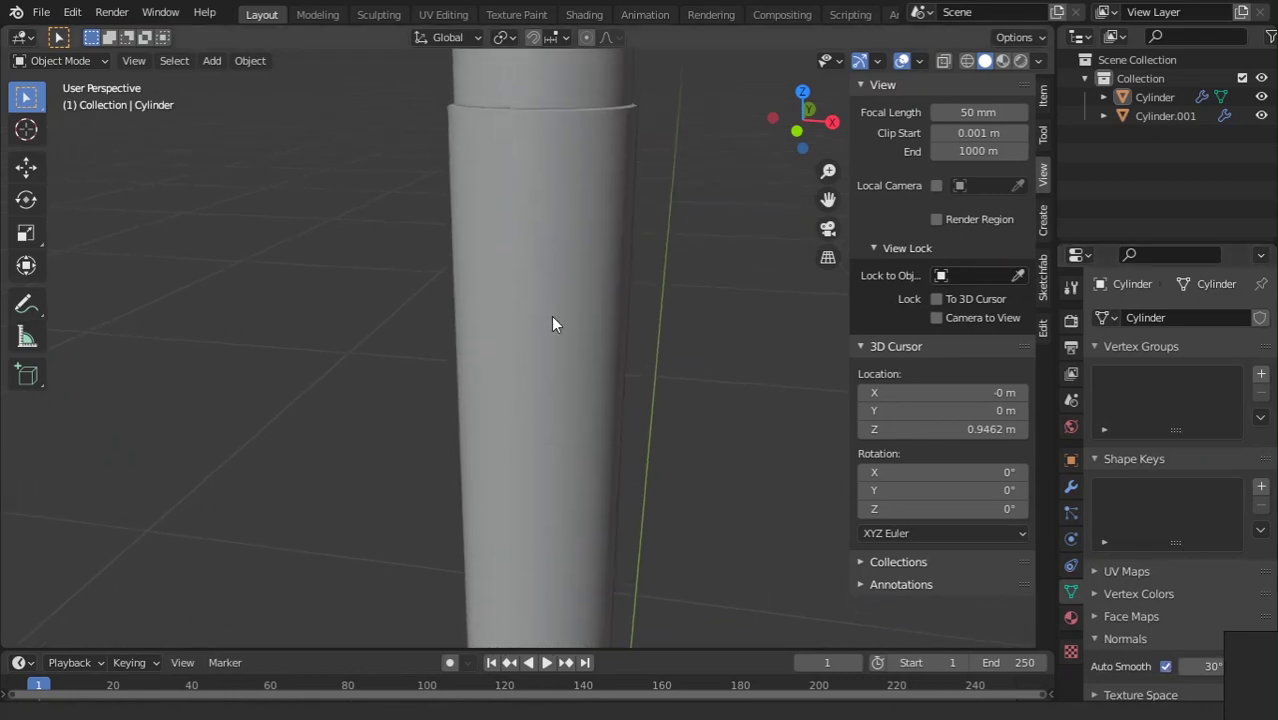
scroll(643, 332, up, 3)
shift+middle_drag(619, 222, 557, 388)
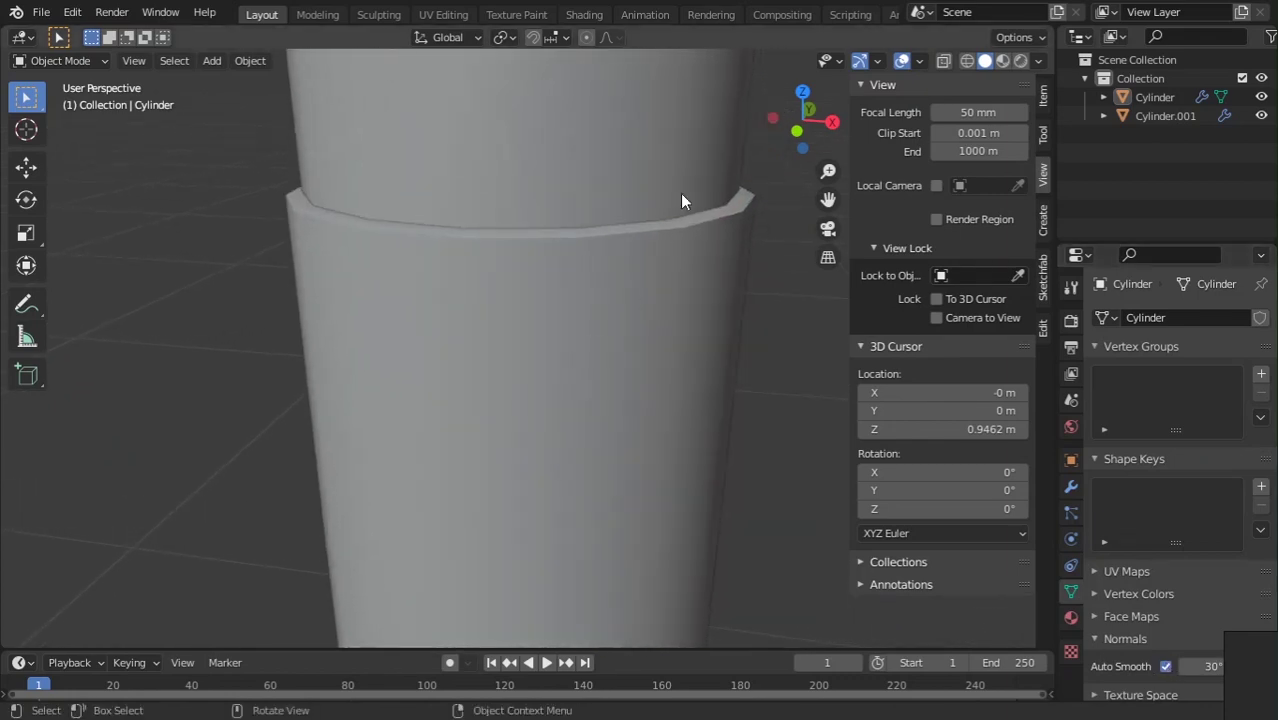
click(1165, 666)
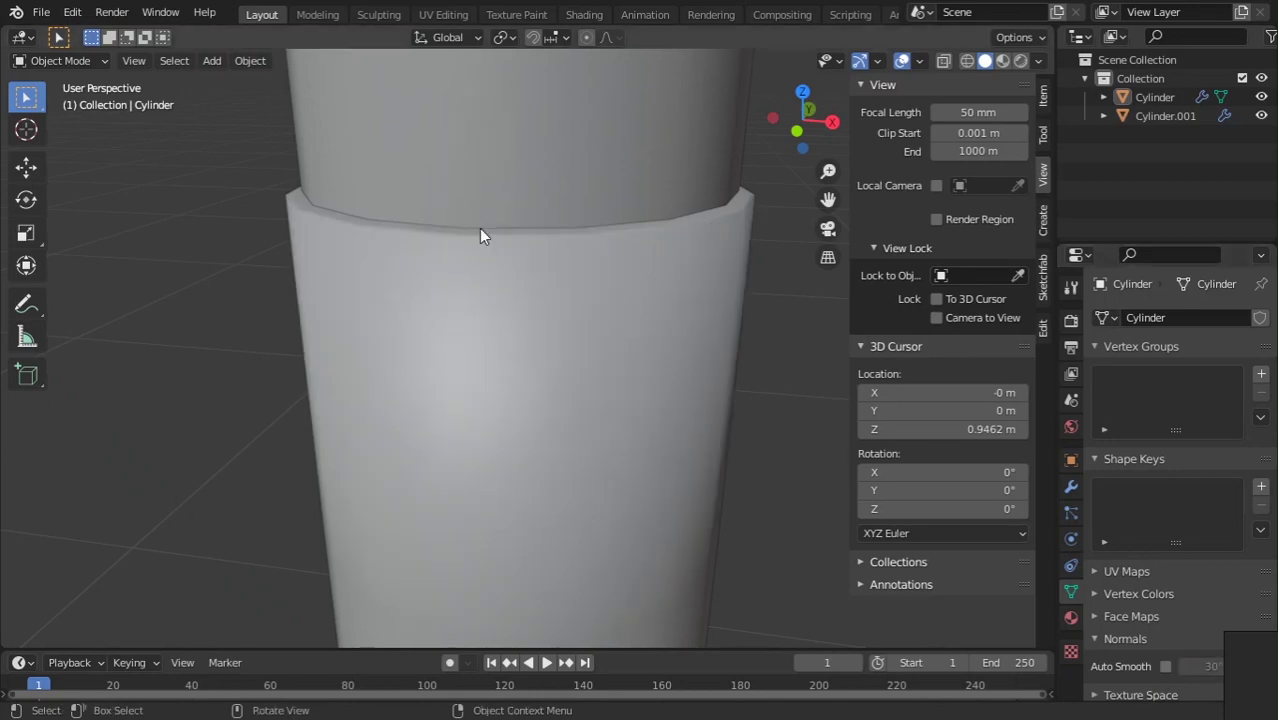
- Try a single centred loop cut around the middle of the shaft in front view
key(KP_1)
key(Tab)
scroll(538, 410, down, 6)
scroll(544, 470, down, 7)
key(ctrl+r)
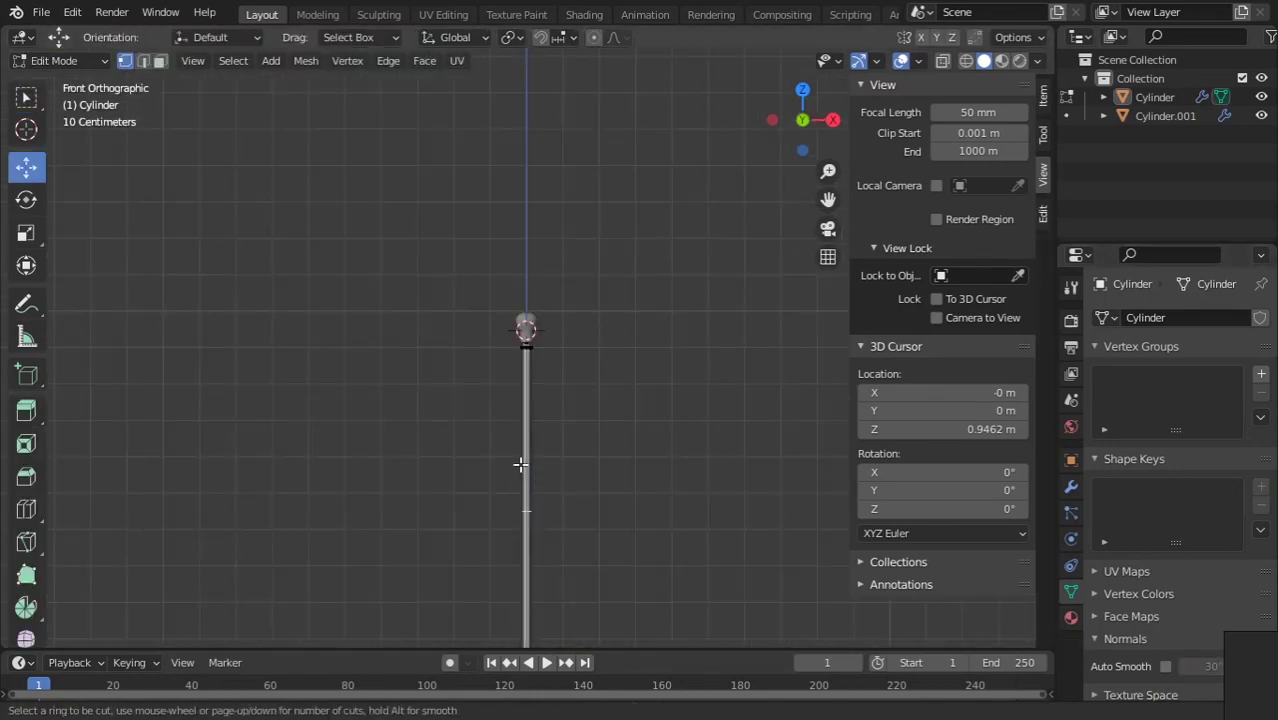
click(525, 465)
right_click(602, 461)
scroll(622, 451, down, 5)
shift+middle_drag(622, 453, 621, 411)
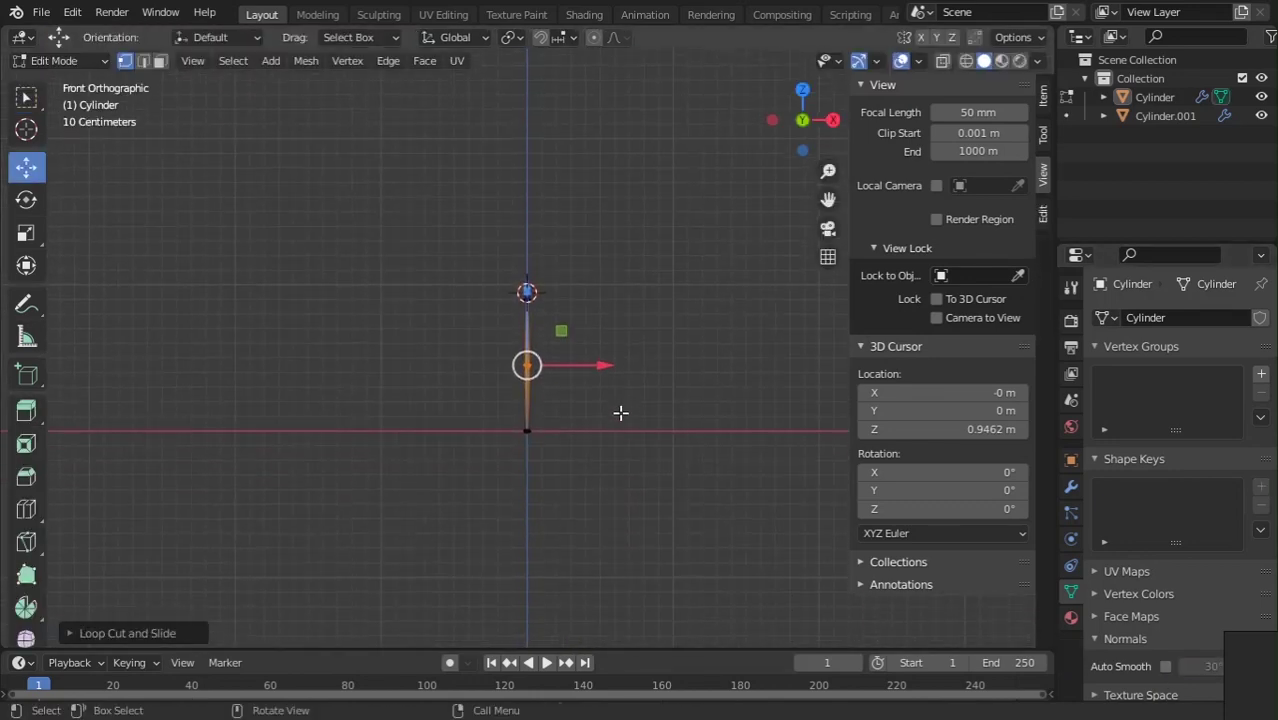
- Add five evenly spaced loop cuts along the shaft's length without sliding them, and return to object mode
scroll(620, 405, up, 5)
click(561, 408)
key(ctrl+r)
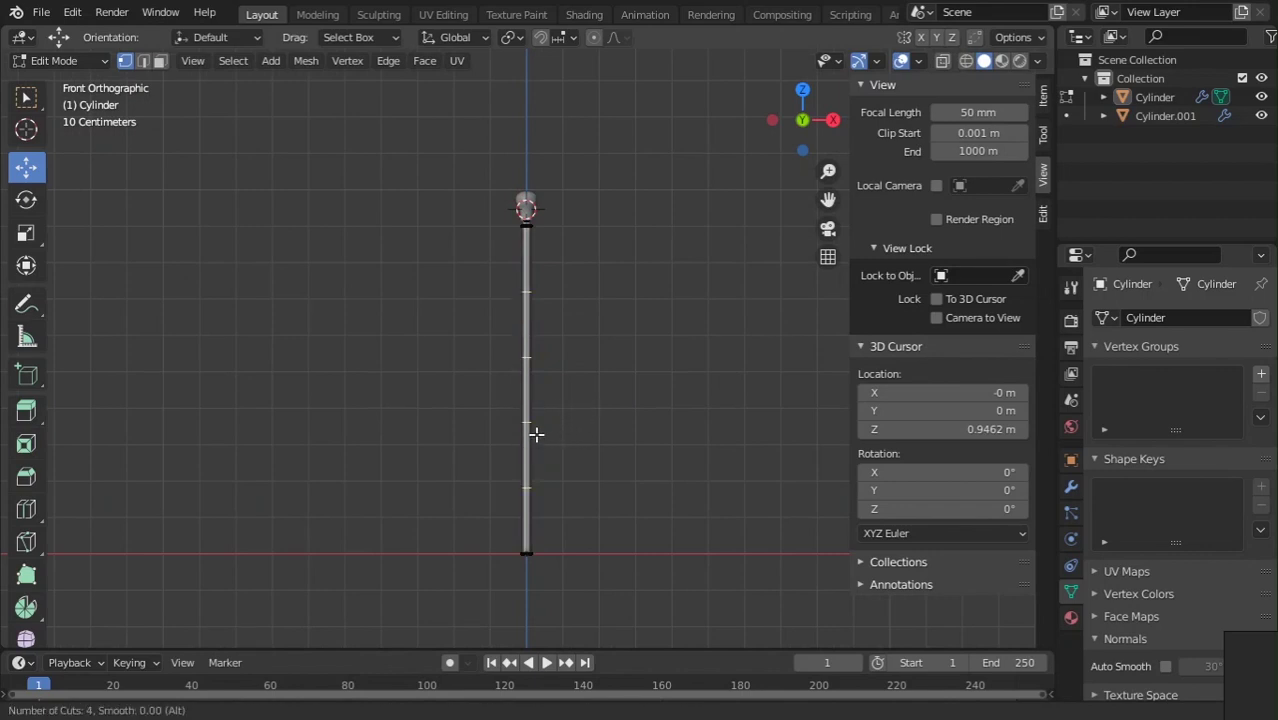
click(536, 435)
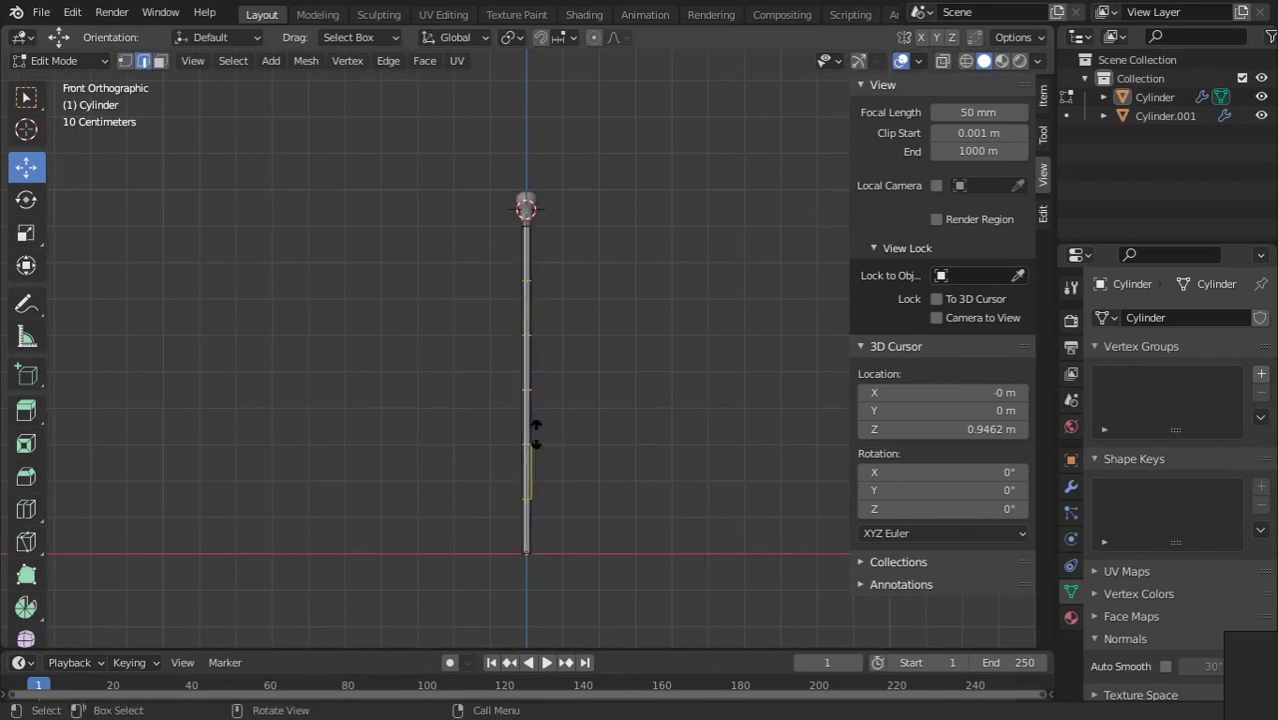
right_click(542, 428)
scroll(645, 400, up, 4)
shift+middle_drag(562, 271, 573, 303)
key(Tab)
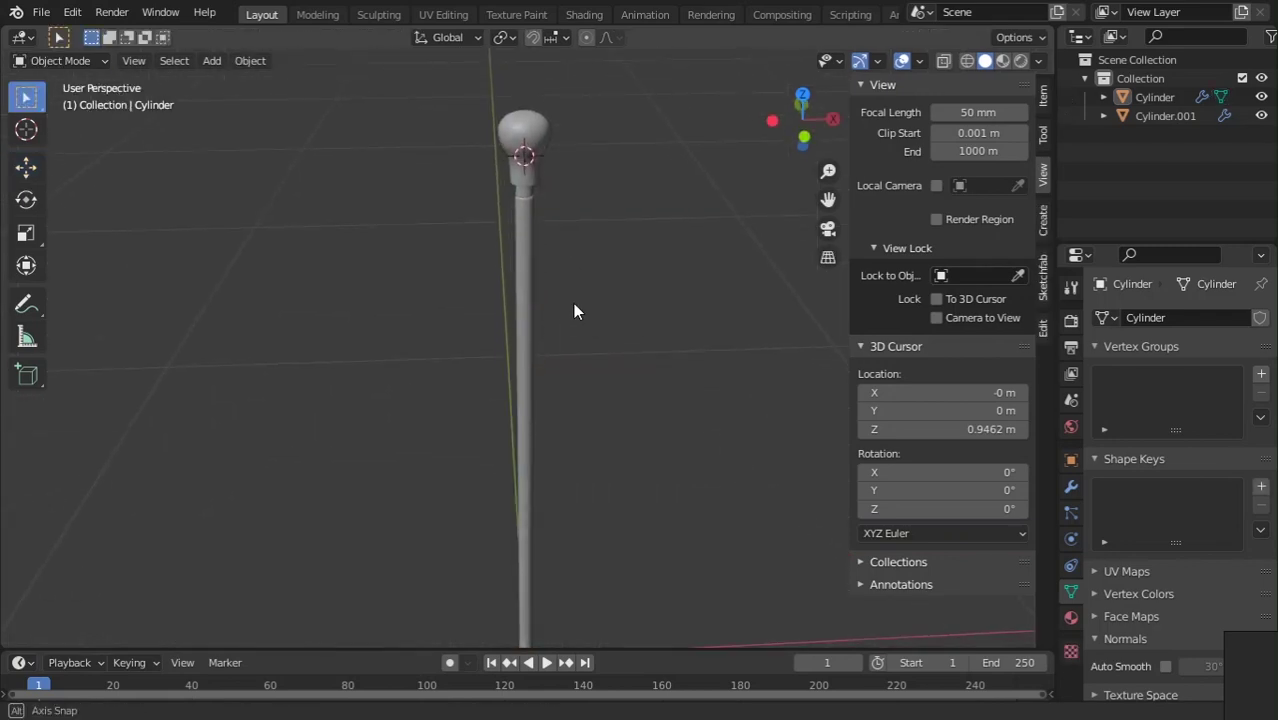
- Add a loop cut in the shaft's uppermost segment and slide it up close to the top rim
scroll(573, 303, up, 4)
shift+middle_drag(557, 247, 559, 350)
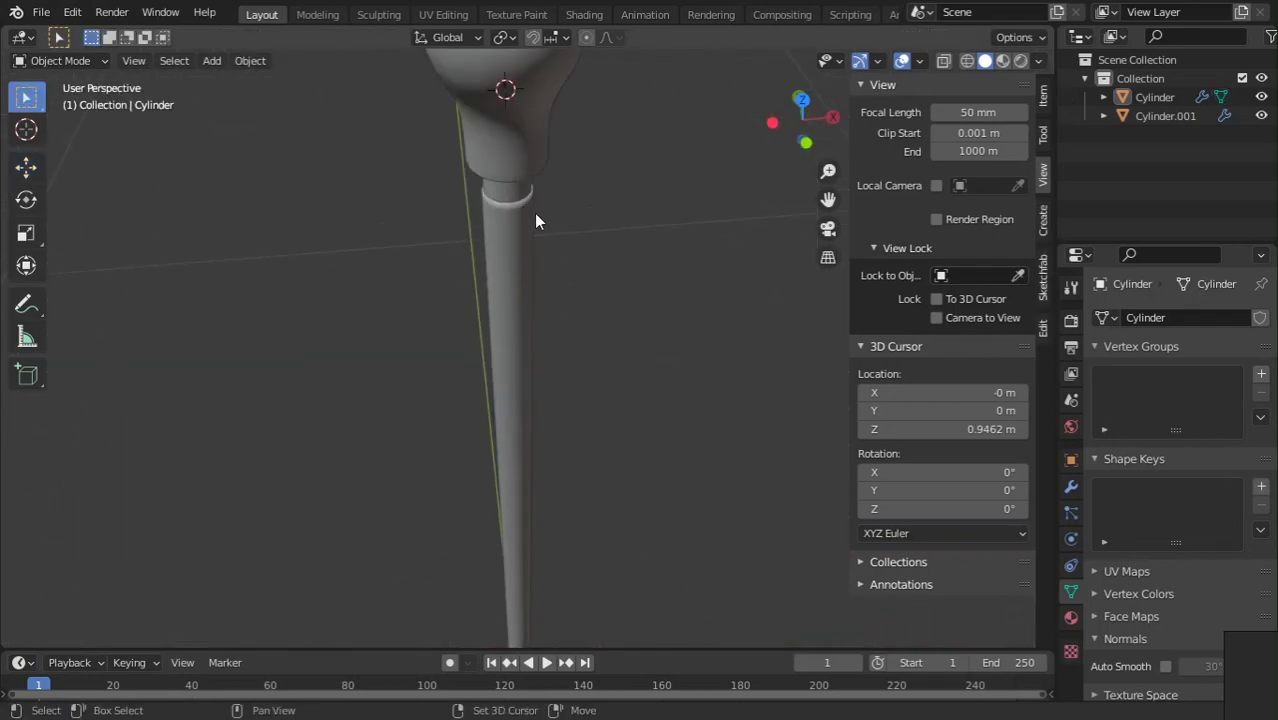
scroll(535, 220, up, 3)
key(Tab)
key(ctrl+r)
click(502, 371)
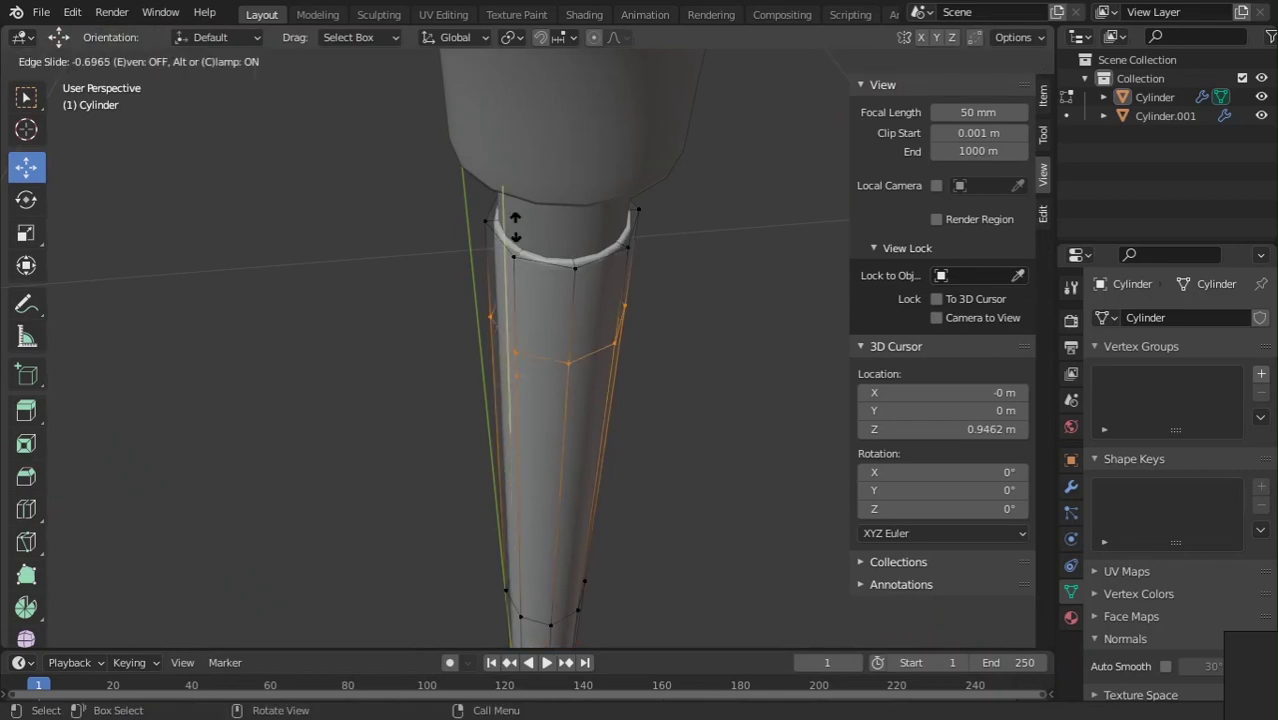
click(521, 188)
scroll(588, 395, down, 5)
middle_drag(596, 414, 599, 374)
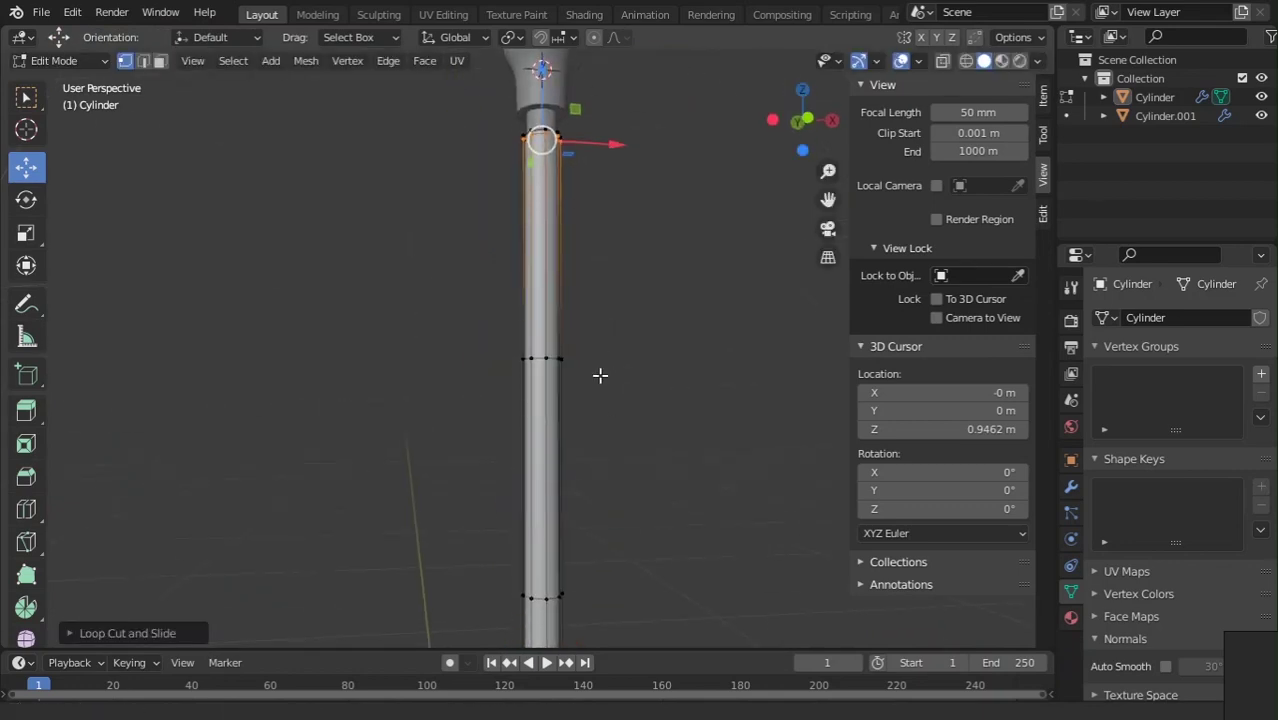
shift+middle_drag(582, 304, 550, 265)
key(ctrl+t)
key(ctrl+z)
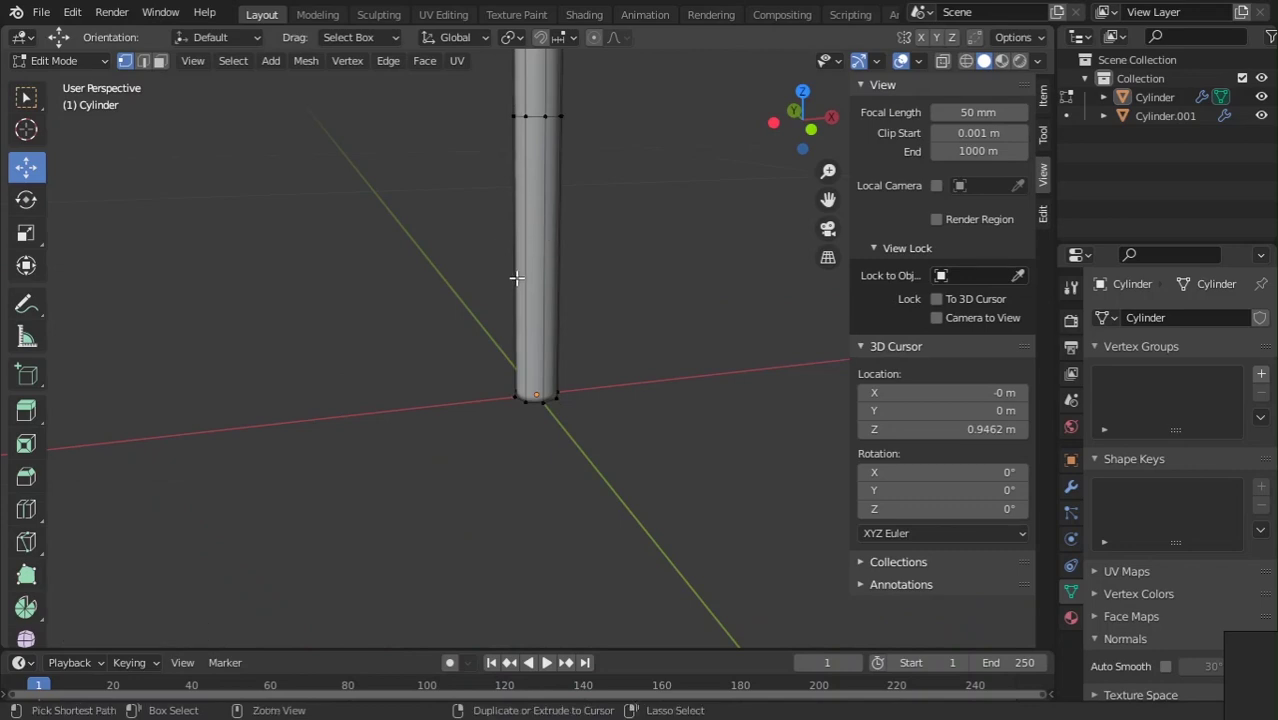
- Add a loop cut in the shaft's lowest segment, slide it down close to the bottom rim, and return to front view
key(ctrl+r)
click(516, 276)
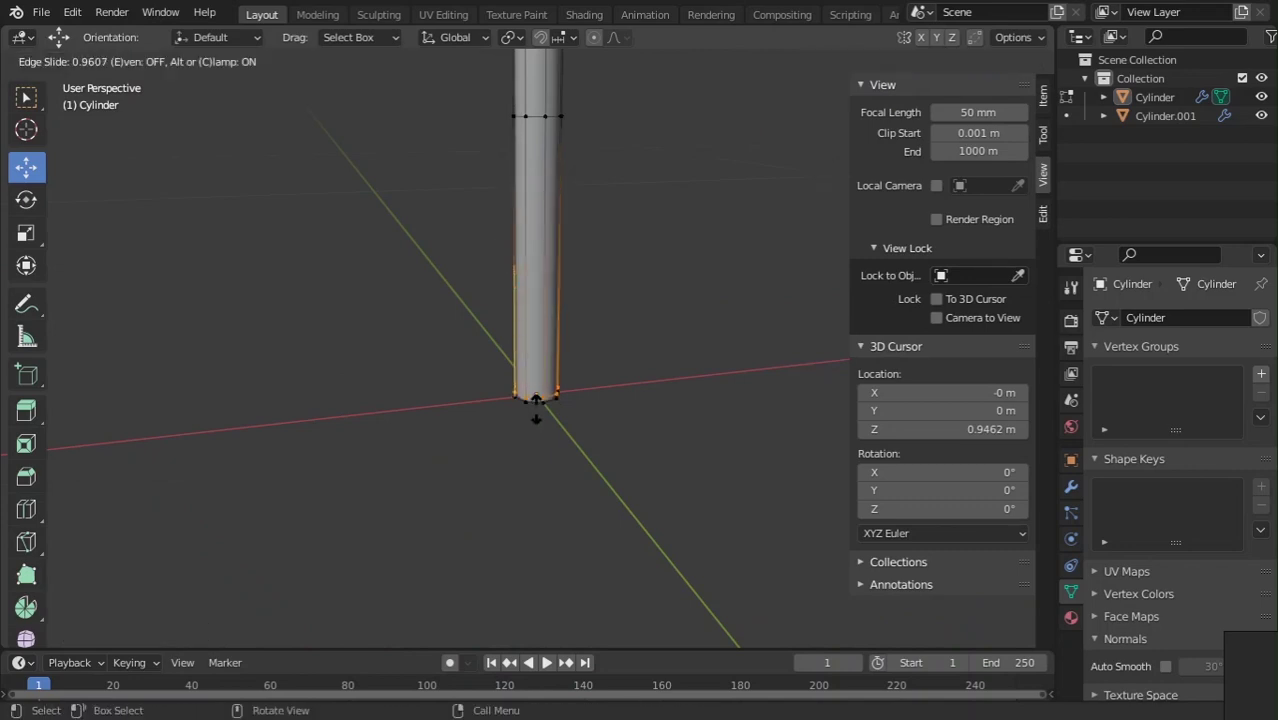
click(536, 408)
key(Tab)
key(KP_1)
key(Tab)
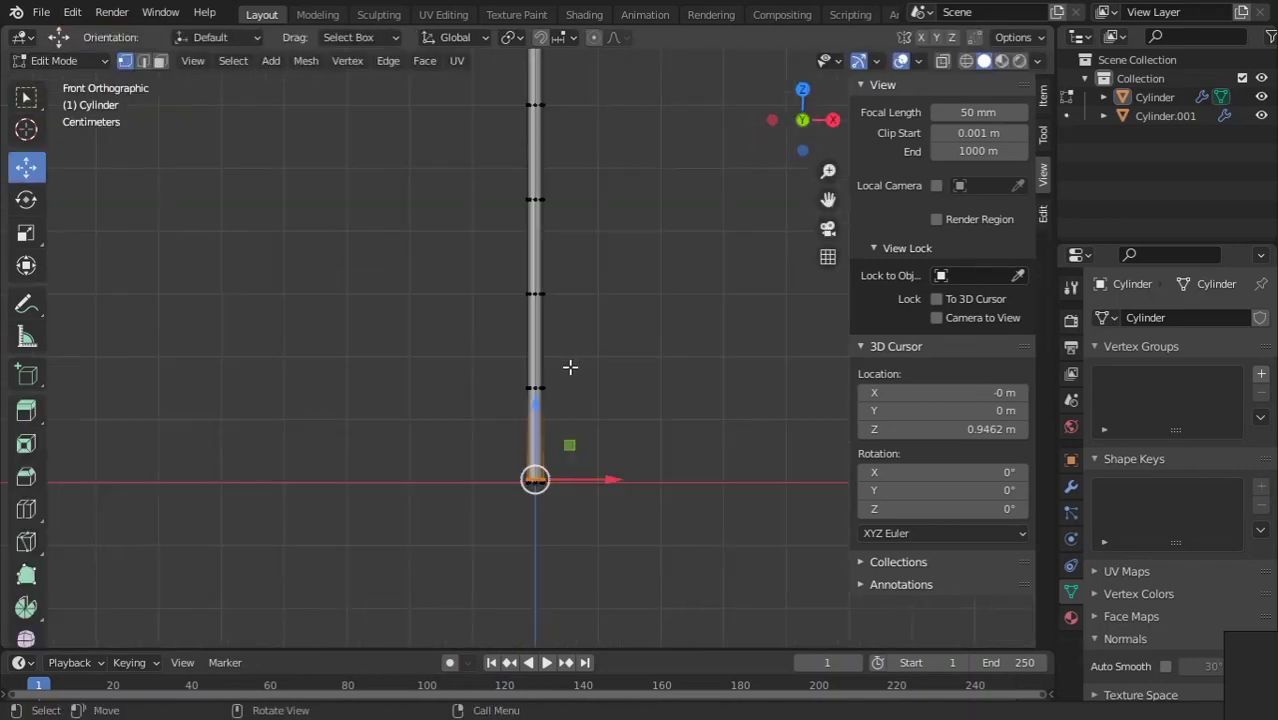
- Select the shaft's middle edge loop, try scaling it up slightly, and undo the scaling
scroll(531, 252, up, 5)
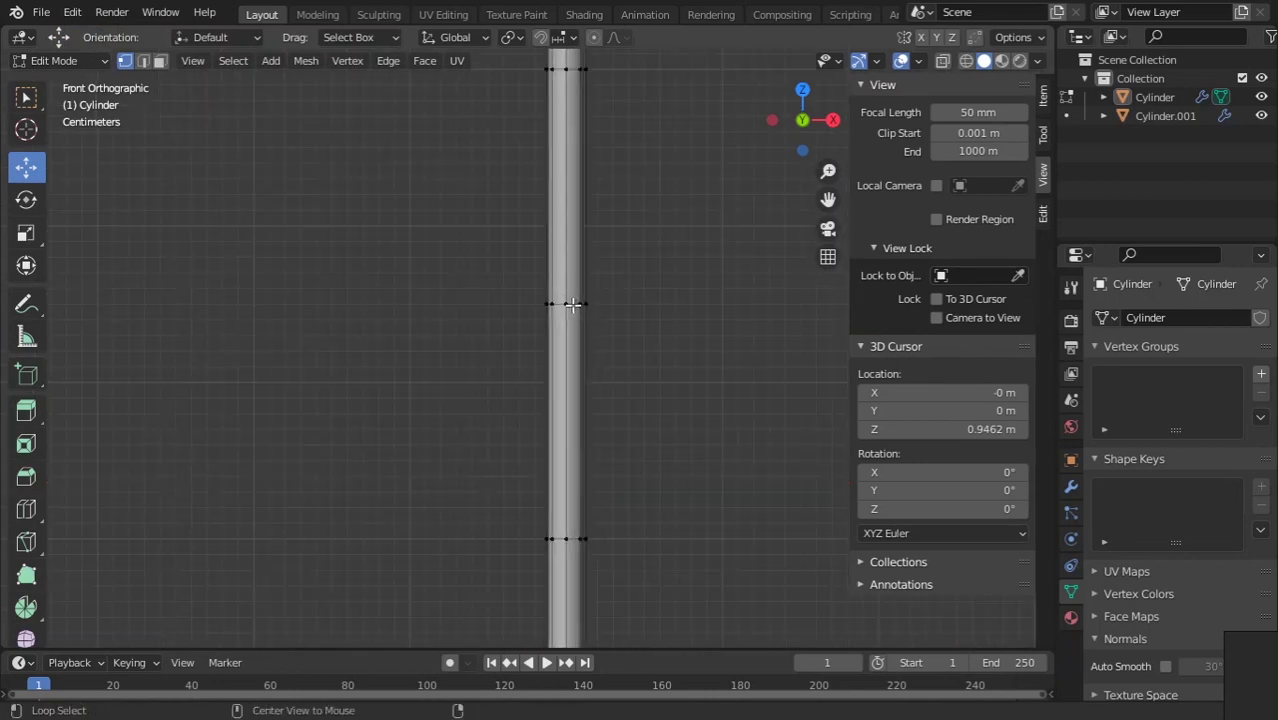
alt+click(573, 304)
key(s)
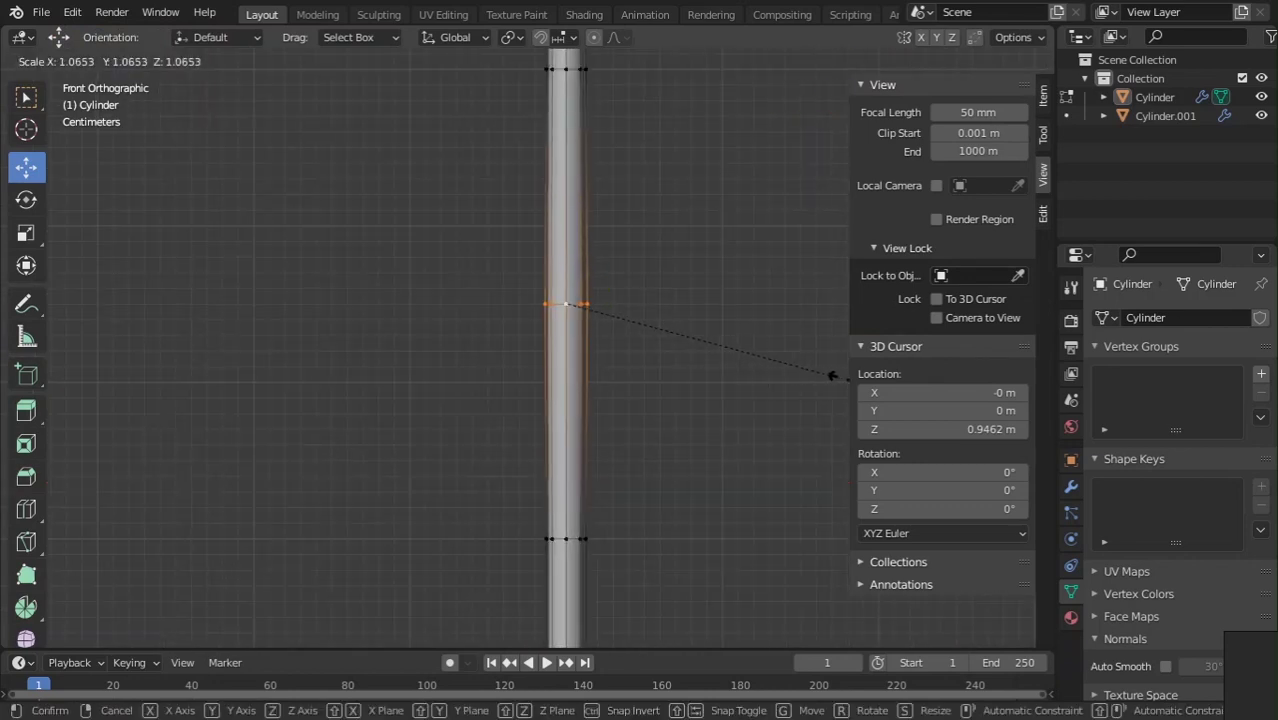
click(832, 376)
scroll(580, 226, down, 2)
shift+middle_drag(592, 218, 598, 274)
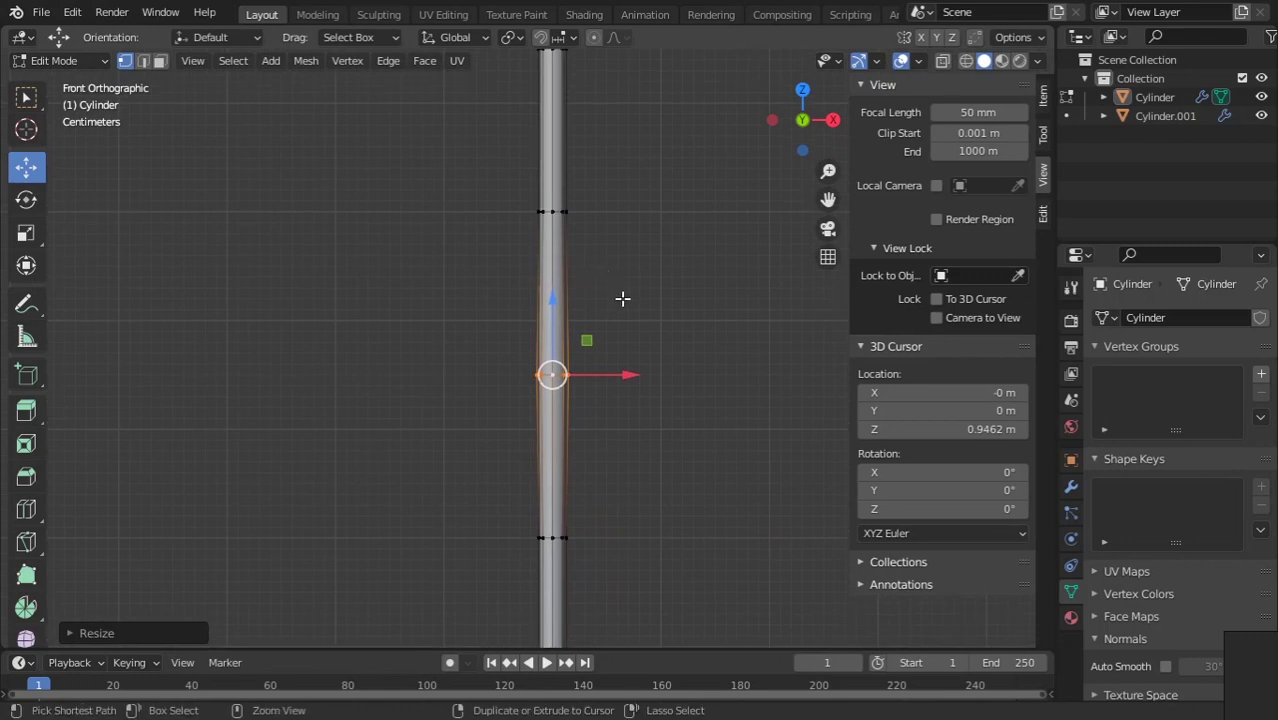
key(ctrl+z)
- Scale the shaft's middle edge loop up slightly and check the silhouette in object mode
scroll(635, 326, down, 4)
key(Tab)
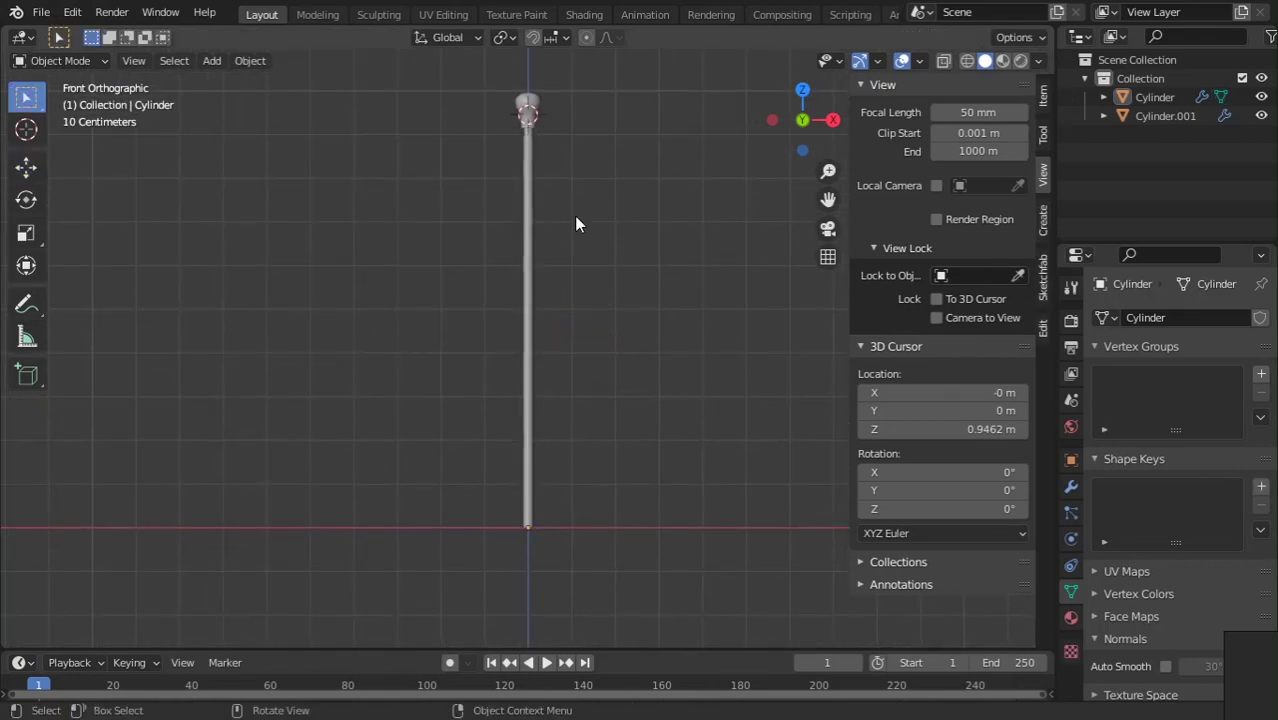
key(Tab)
scroll(579, 217, up, 1)
scroll(641, 364, down, 1)
shift+middle_drag(620, 407, 608, 325)
shift+middle_drag(667, 157, 679, 311)
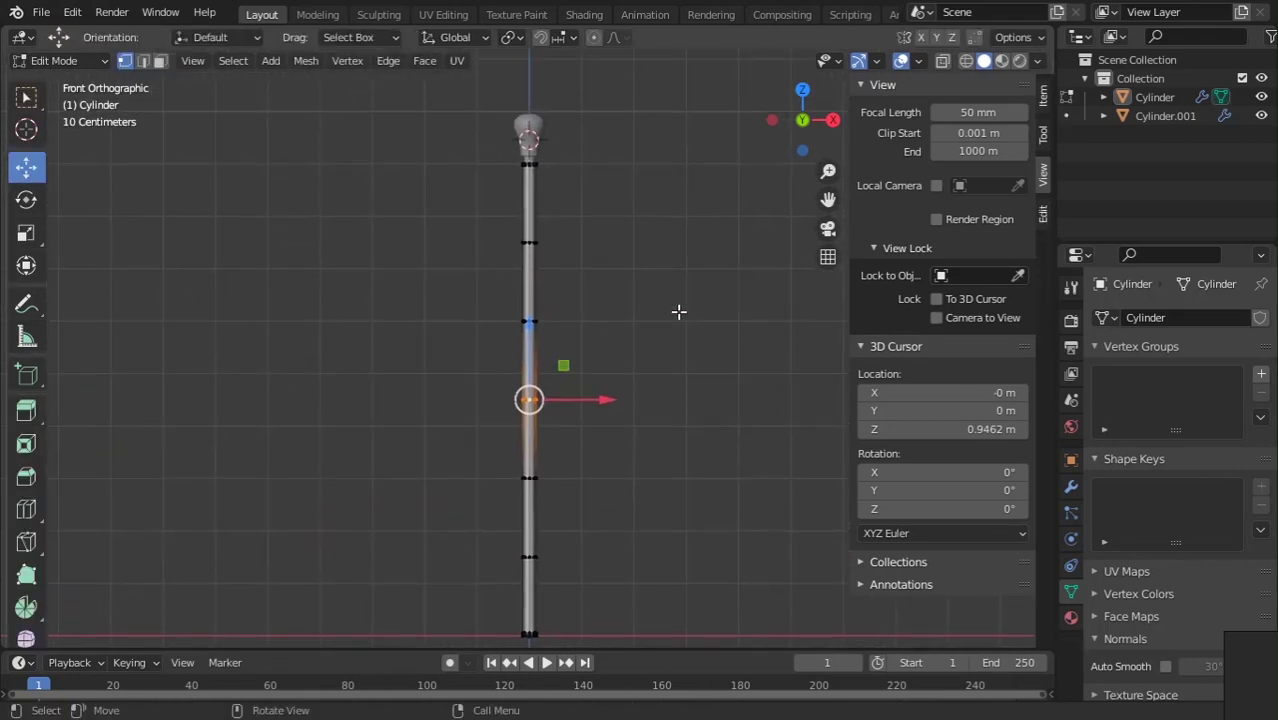
key(s)
click(716, 296)
key(Tab)
scroll(523, 294, up, 4)
- Scale the edge loop just above the middle one up slightly and check the shaft's outline in object mode
key(Tab)
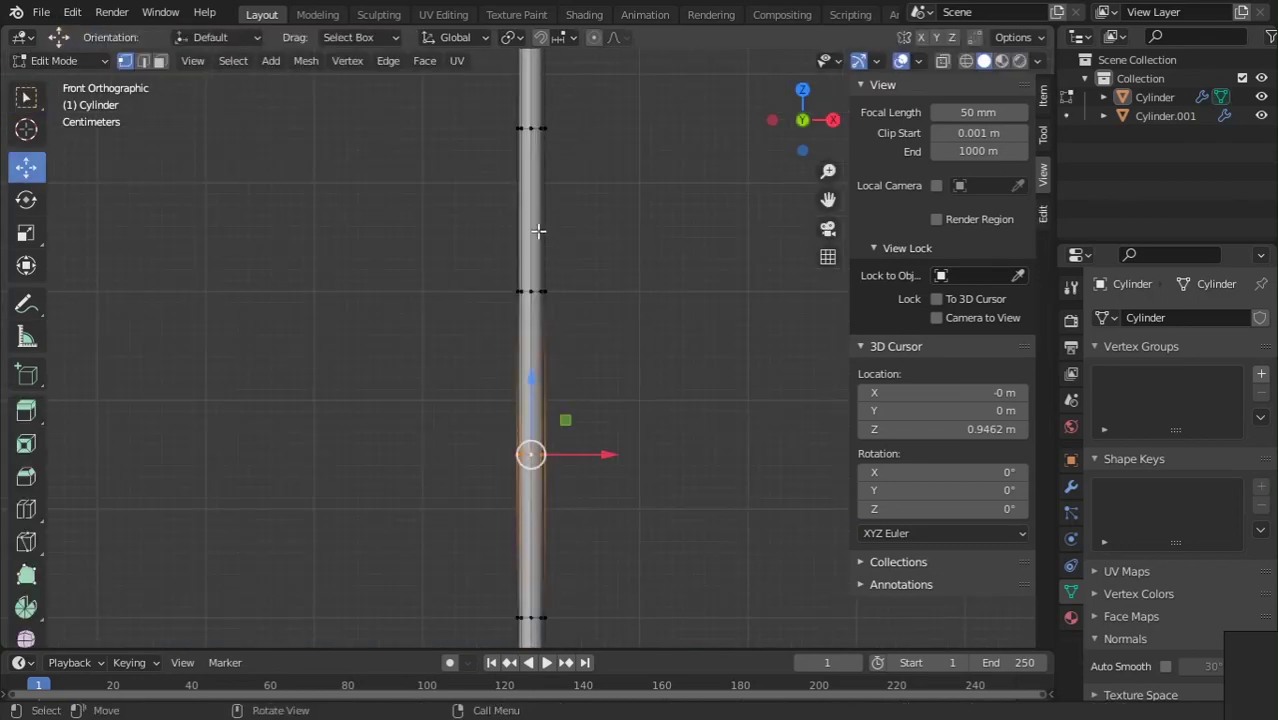
alt+click(534, 292)
key(s)
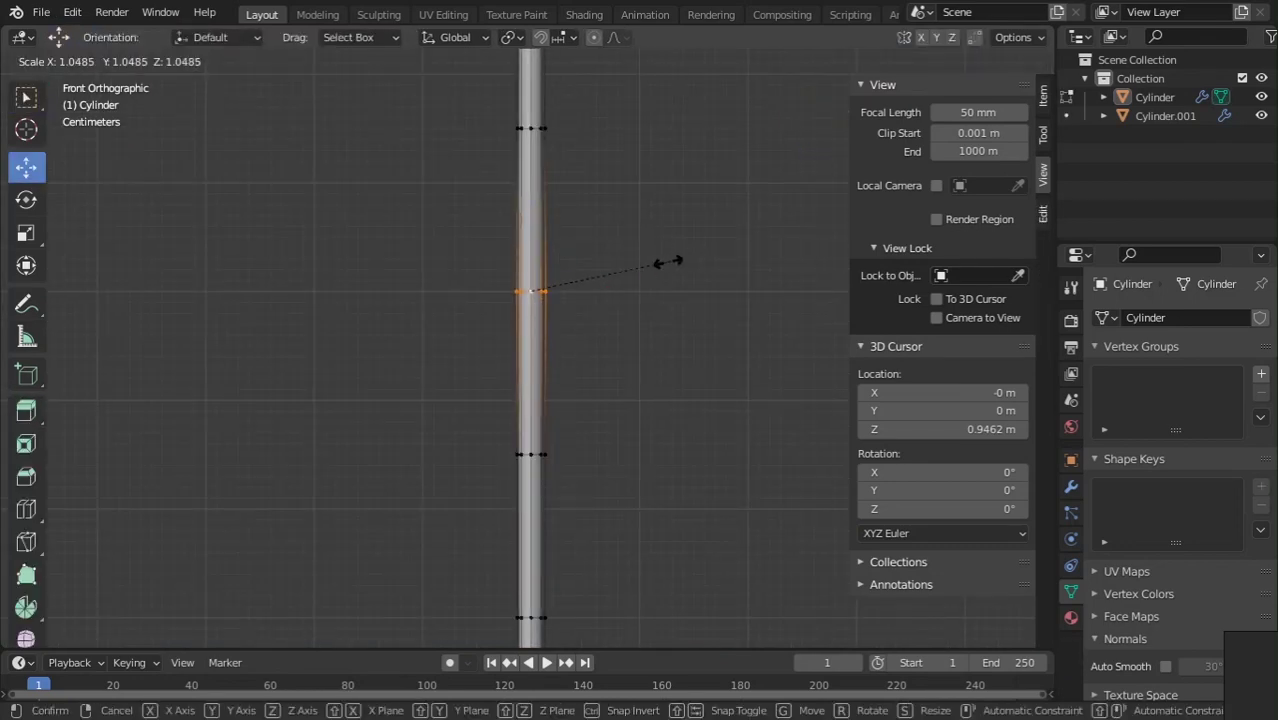
click(800, 196)
key(Tab)
scroll(552, 255, down, 3)
shift+middle_drag(551, 260, 554, 408)
- Scale the highest evenly spaced edge loop, nearest the handle, up slightly and check the whole cane in object mode
key(Tab)
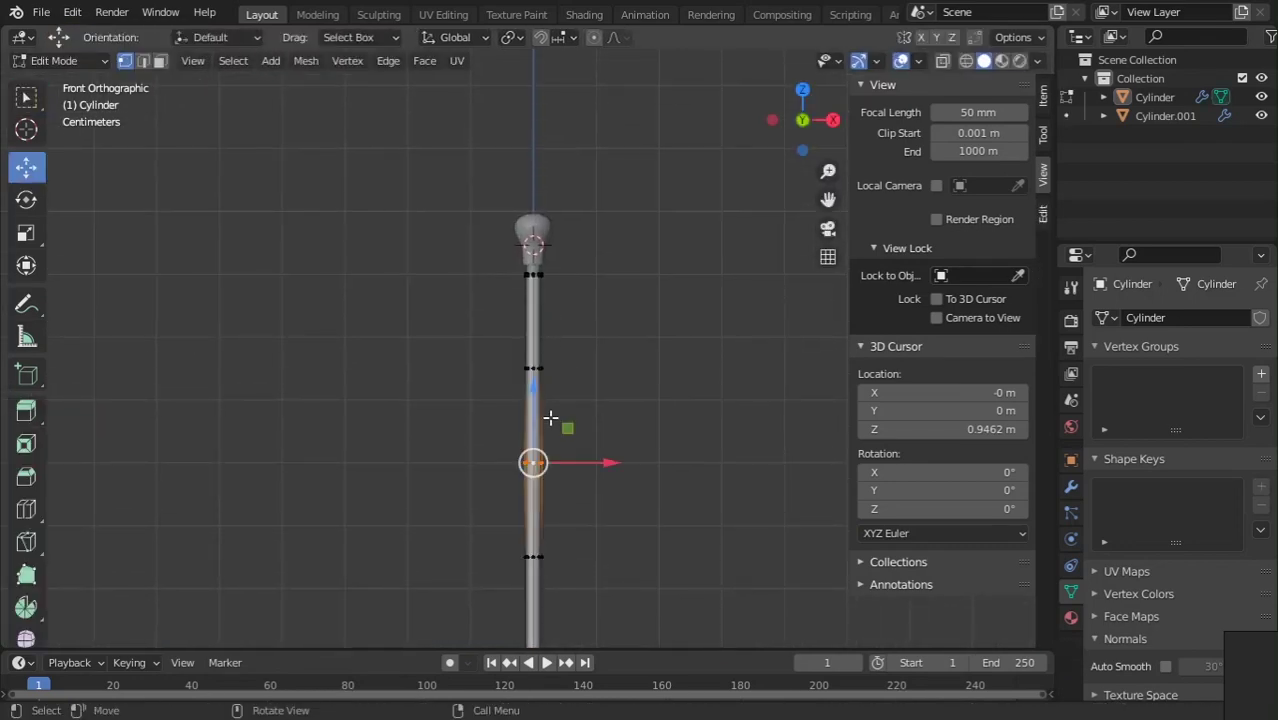
scroll(542, 360, up, 4)
alt+click(540, 389)
key(s)
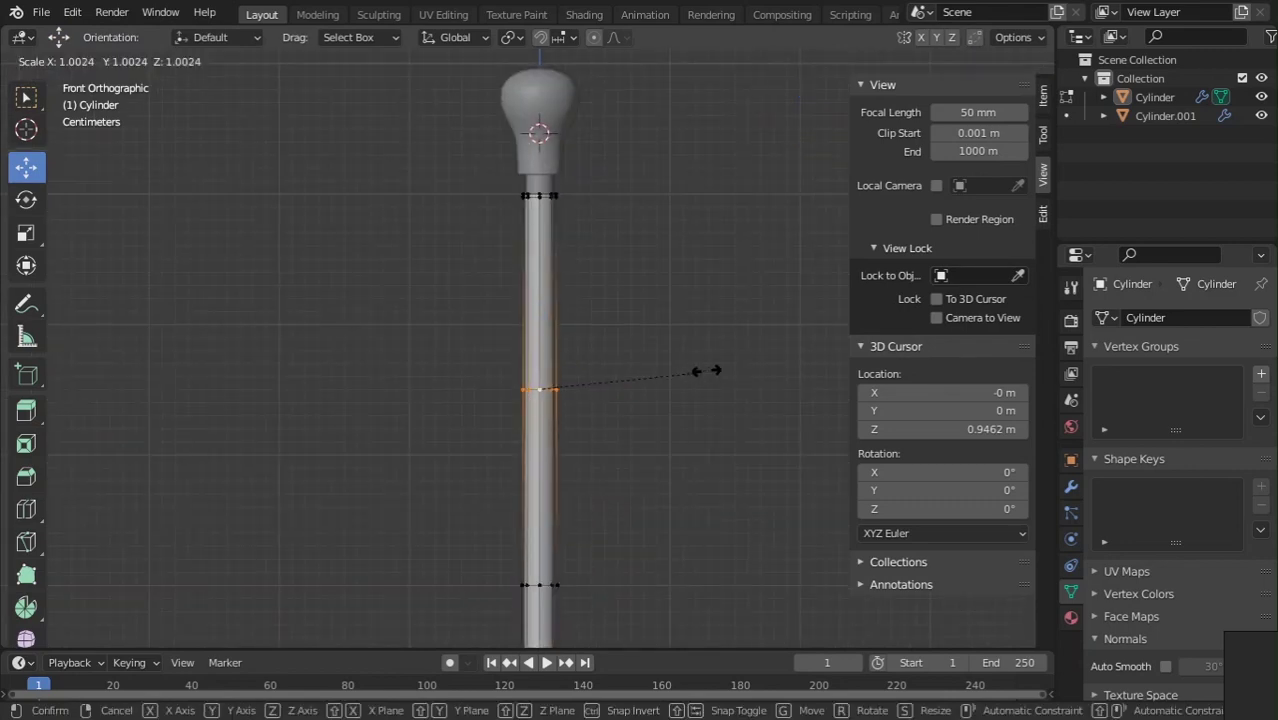
click(840, 292)
key(Tab)
scroll(698, 320, down, 6)
shift+middle_drag(547, 438, 518, 356)
scroll(521, 230, up, 5)
key(Tab)
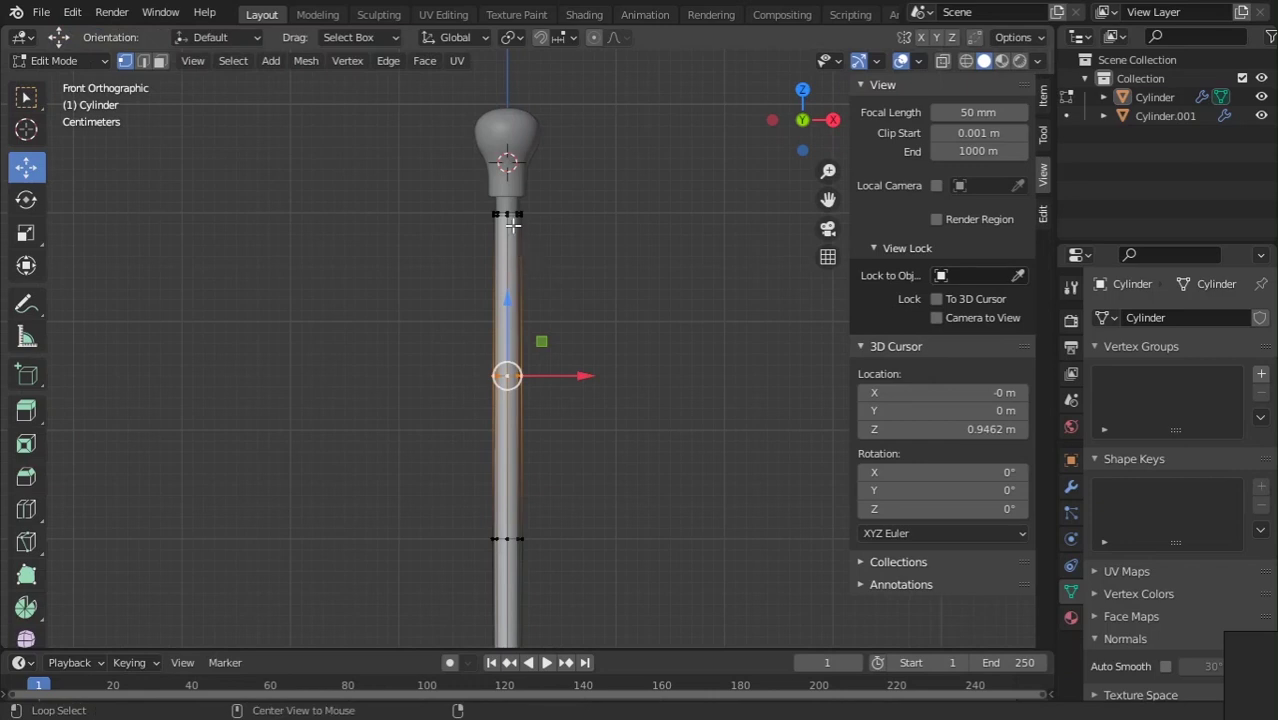
key(Tab)
scroll(756, 590, down, 5)
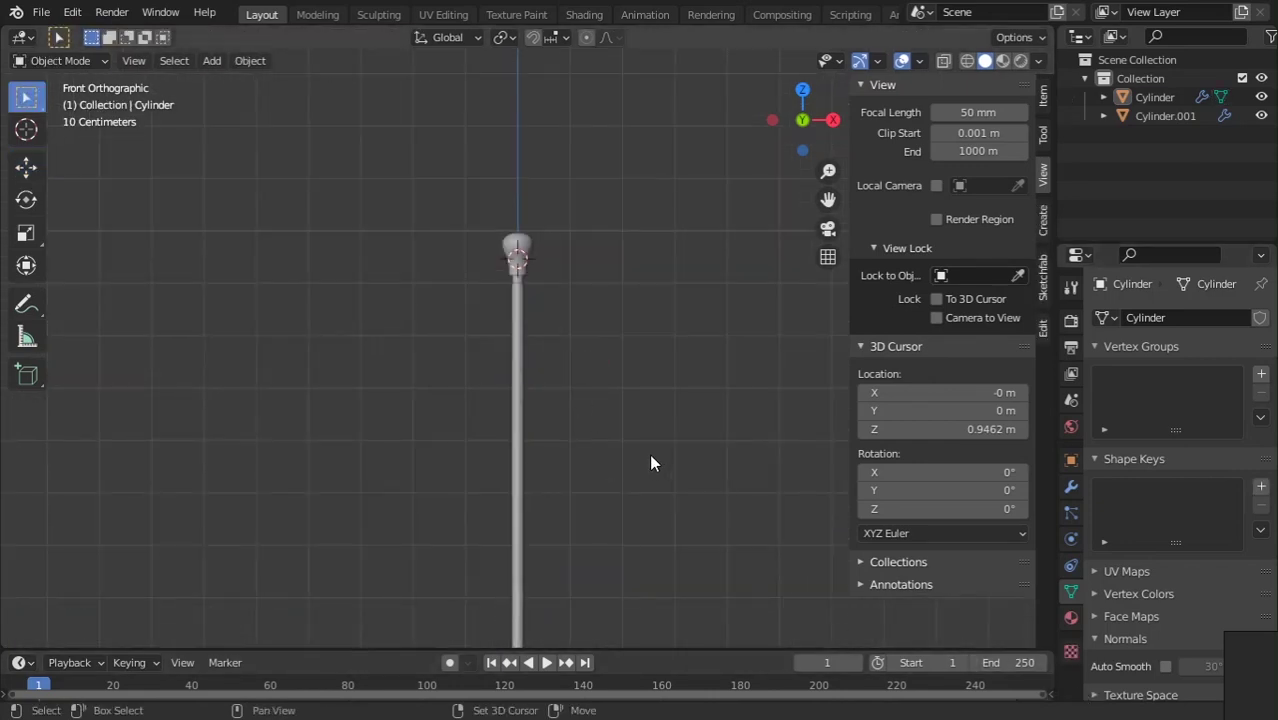
- Select the shaft's bottom rim together with its neighbouring support loop
scroll(511, 408, up, 2)
scroll(497, 503, up, 3)
scroll(497, 503, up, 2)
key(Tab)
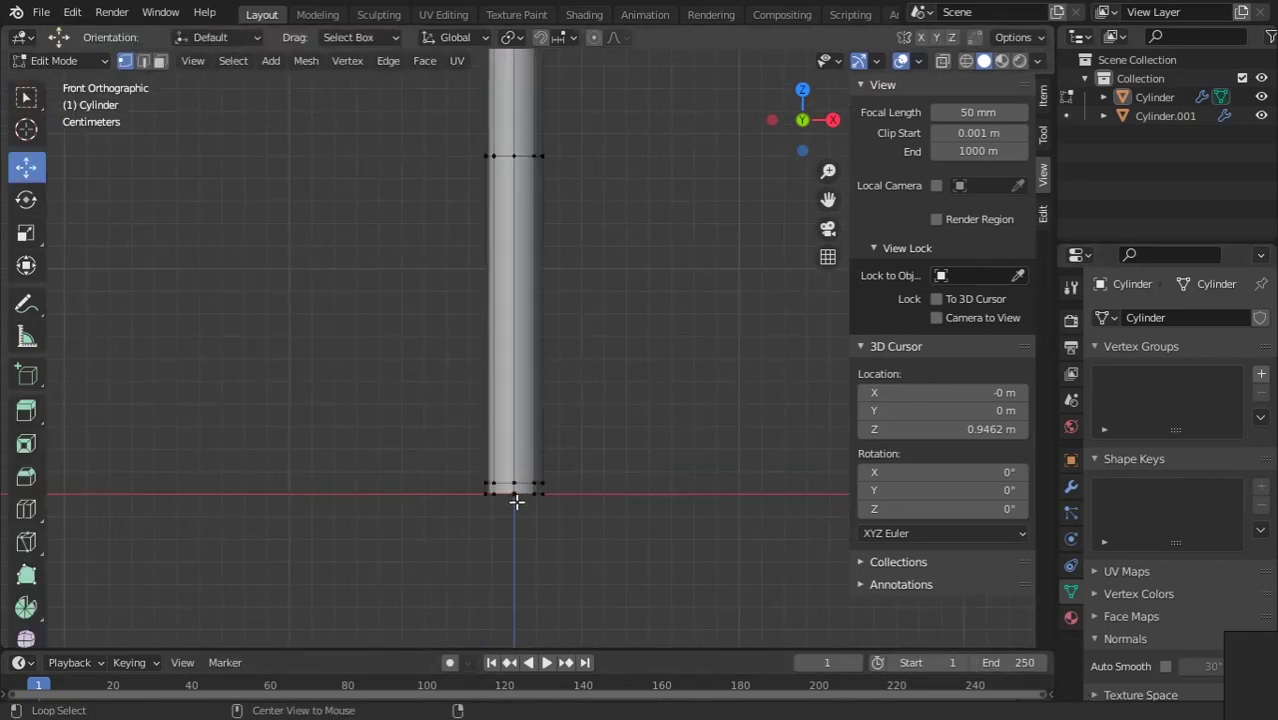
key(ctrl+KP_Add)
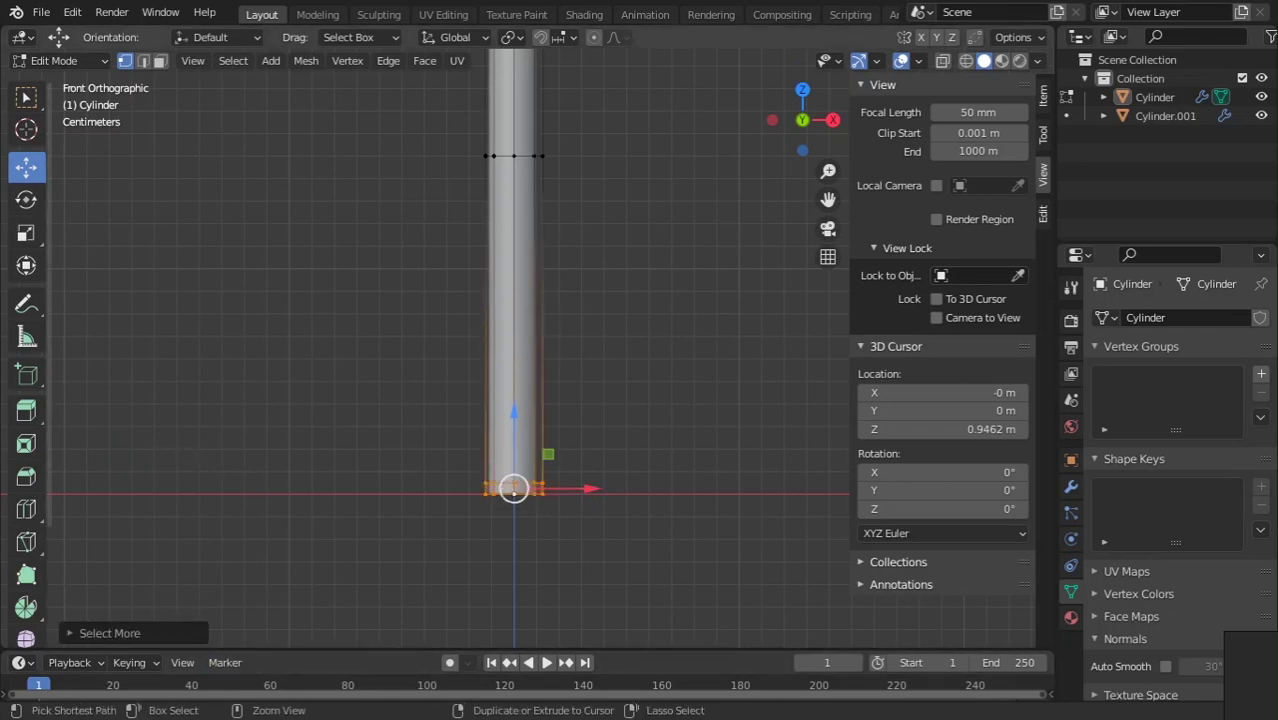
- Try scaling the bottom end down uniformly to about 0.67 without proportional editing, and undo it
key(s)
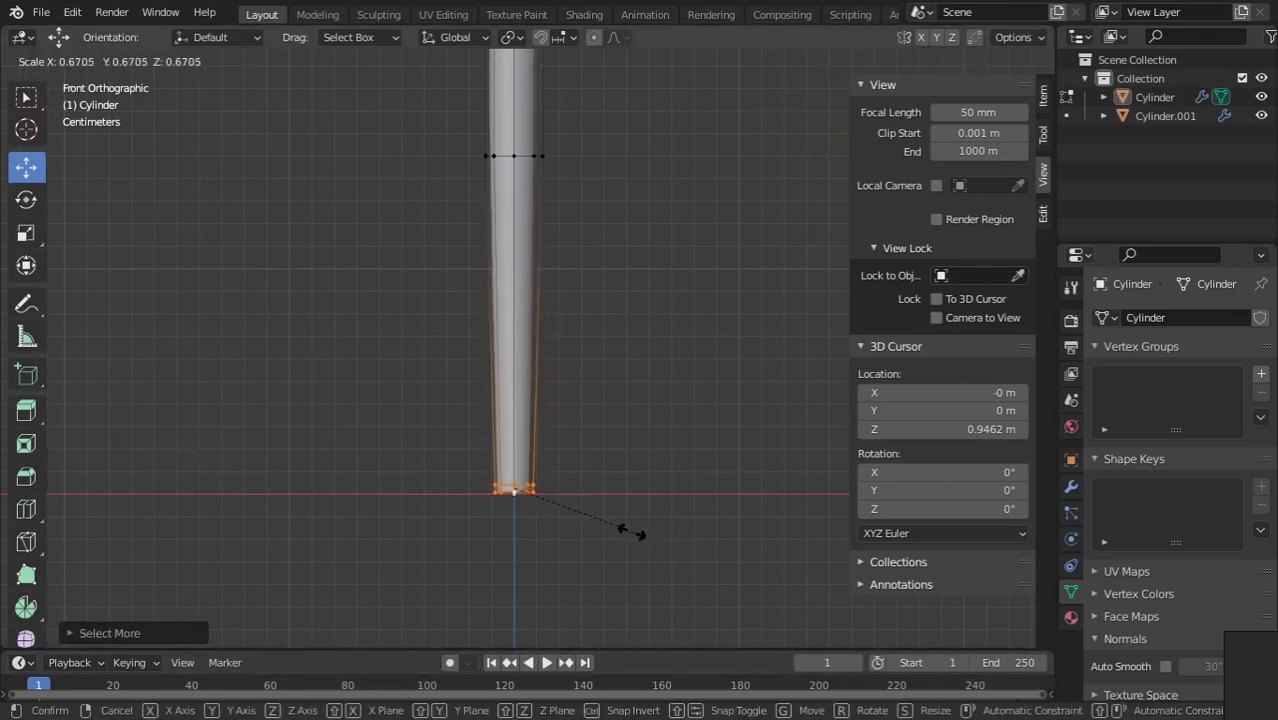
click(630, 532)
key(ctrl+z)
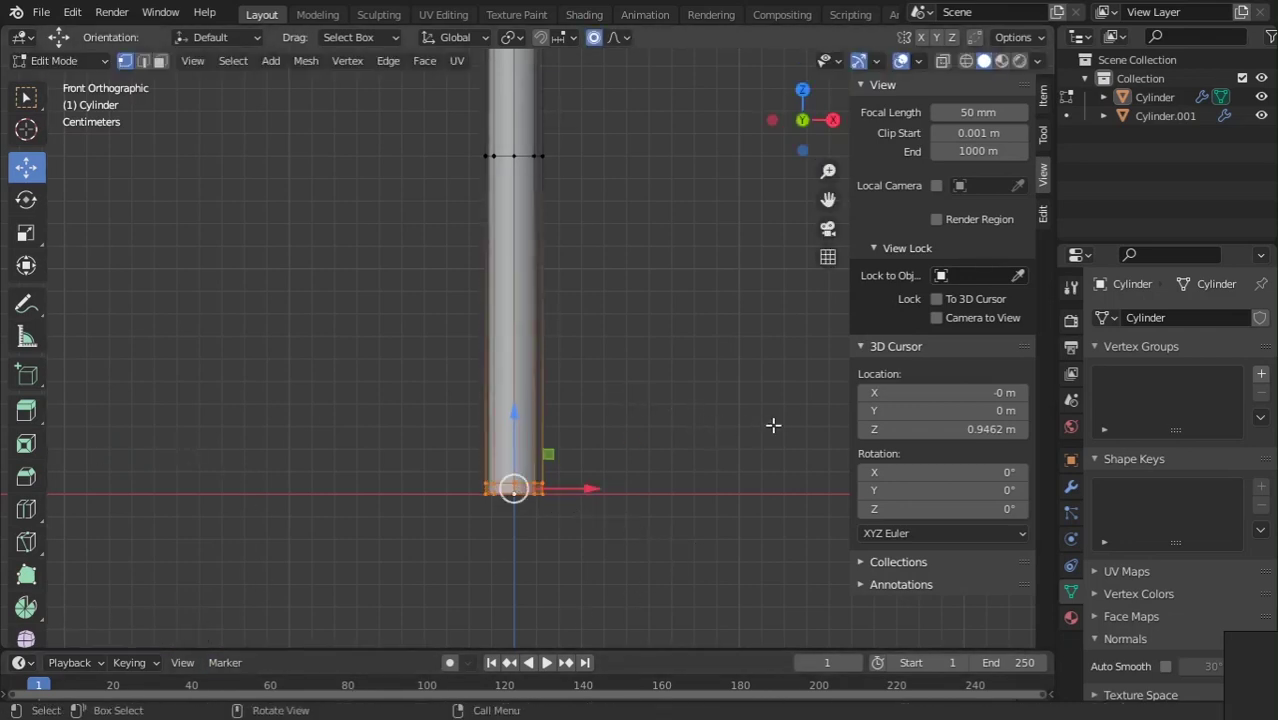
- Try narrowing the bottom end with proportional editing at size 0.26, locking the Z axis
key(s)
scroll(713, 423, up, 5)
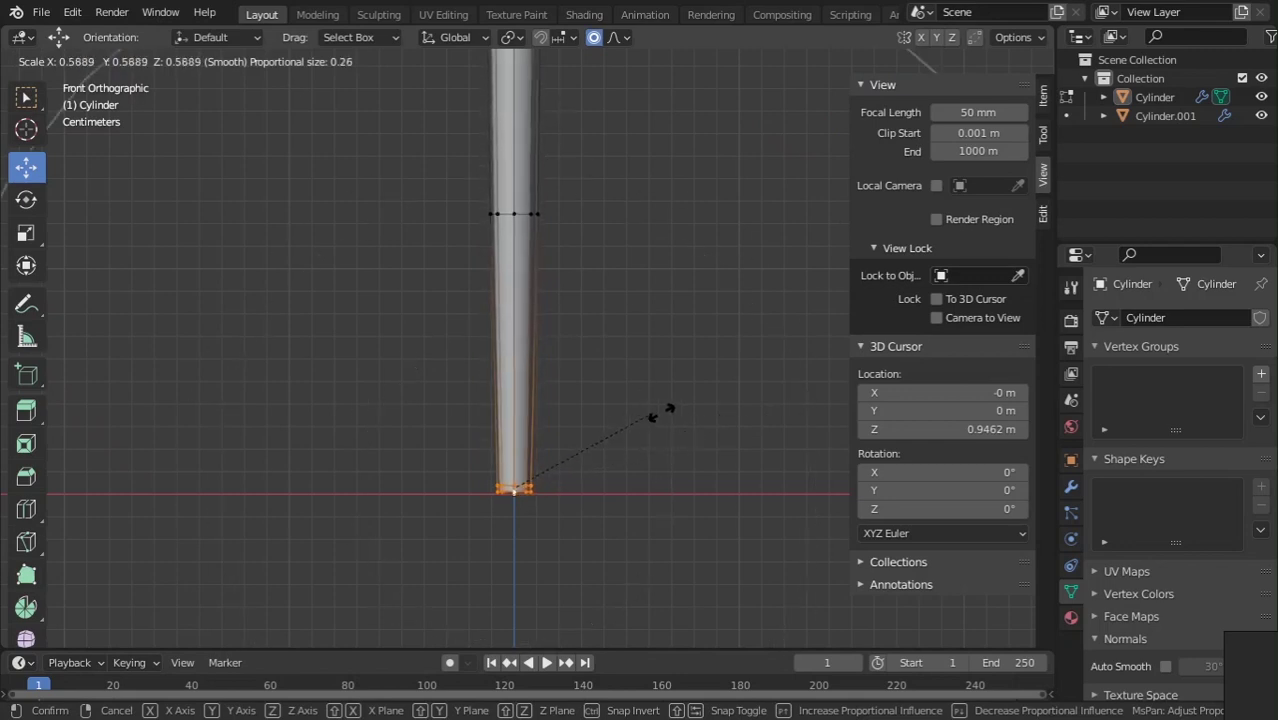
key(shift+z)
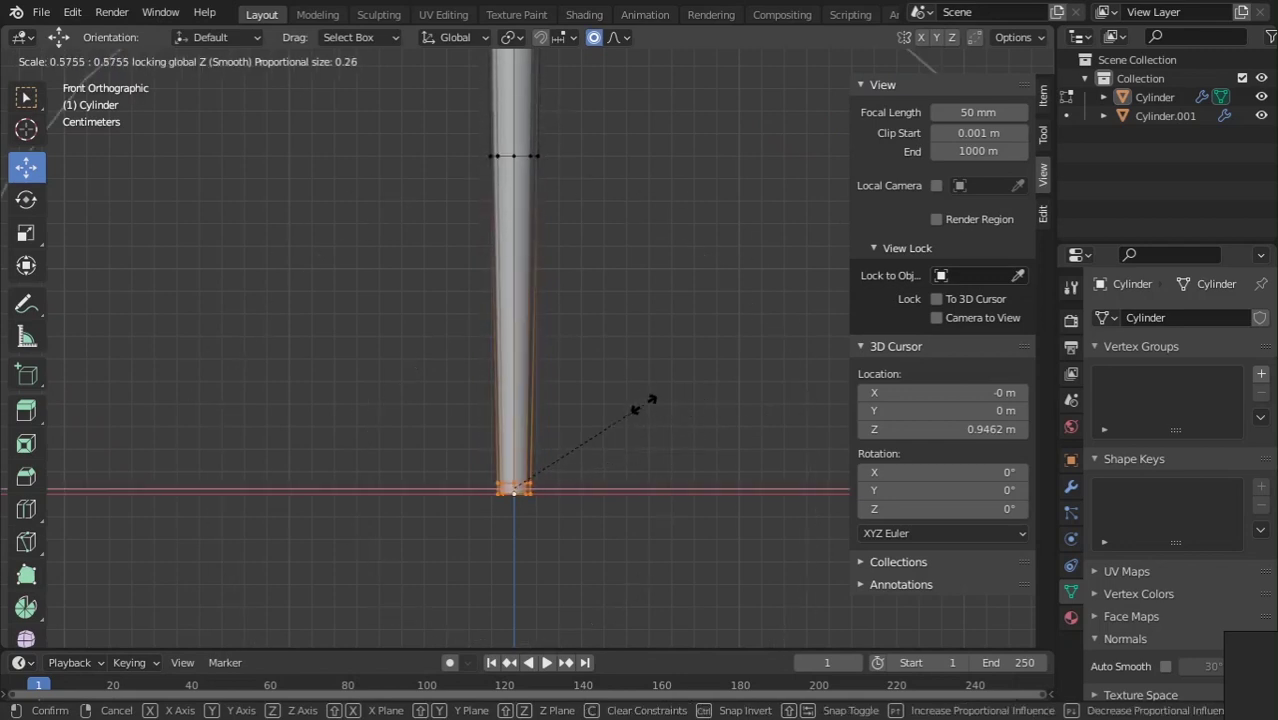
click(660, 404)
key(s)
key(shift+z)
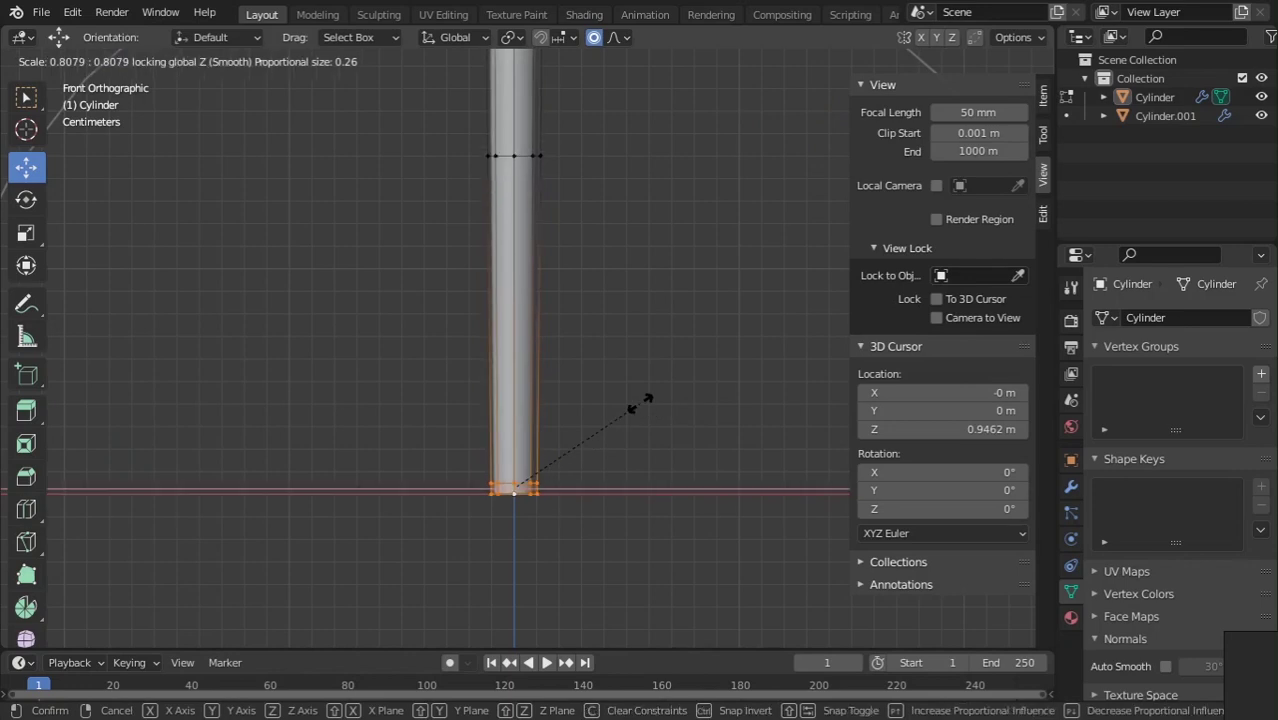
click(587, 400)
scroll(590, 382, down, 8)
scroll(585, 330, up, 4)
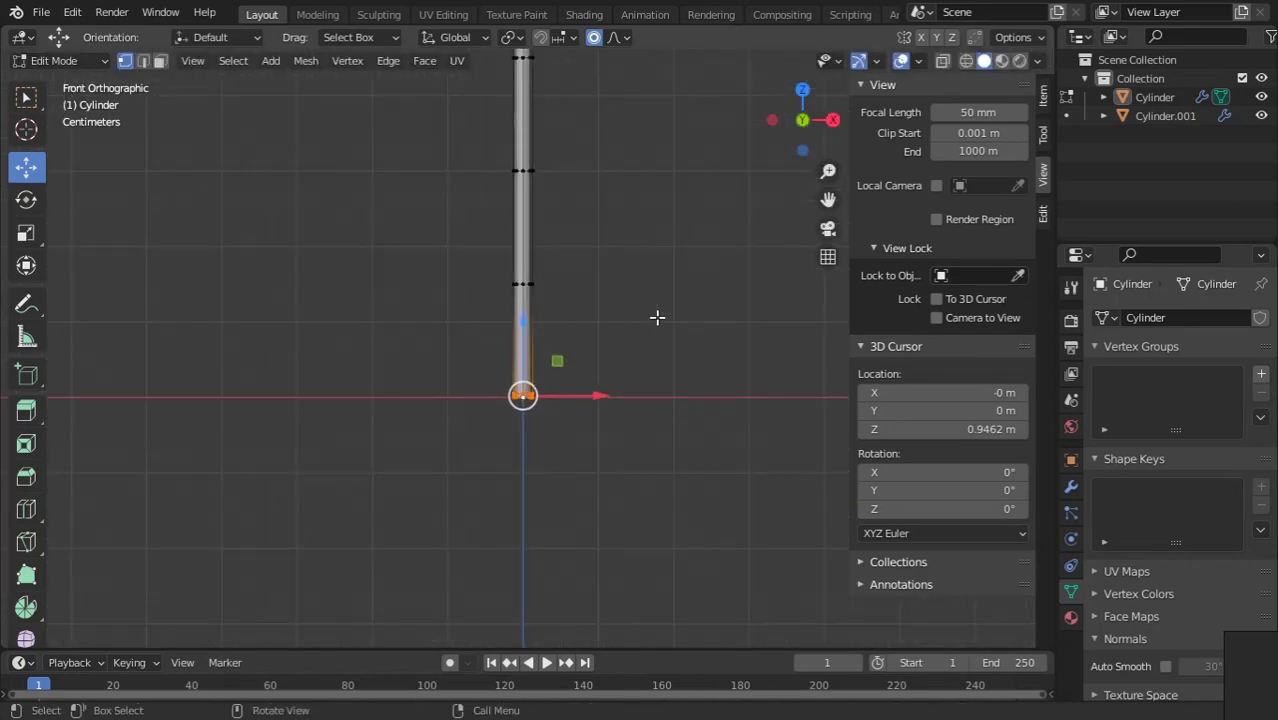
- Taper the shaft by scaling its bottom end to about 0.70 with Z locked and proportional size 0.39
key(s)
key(shift+z)
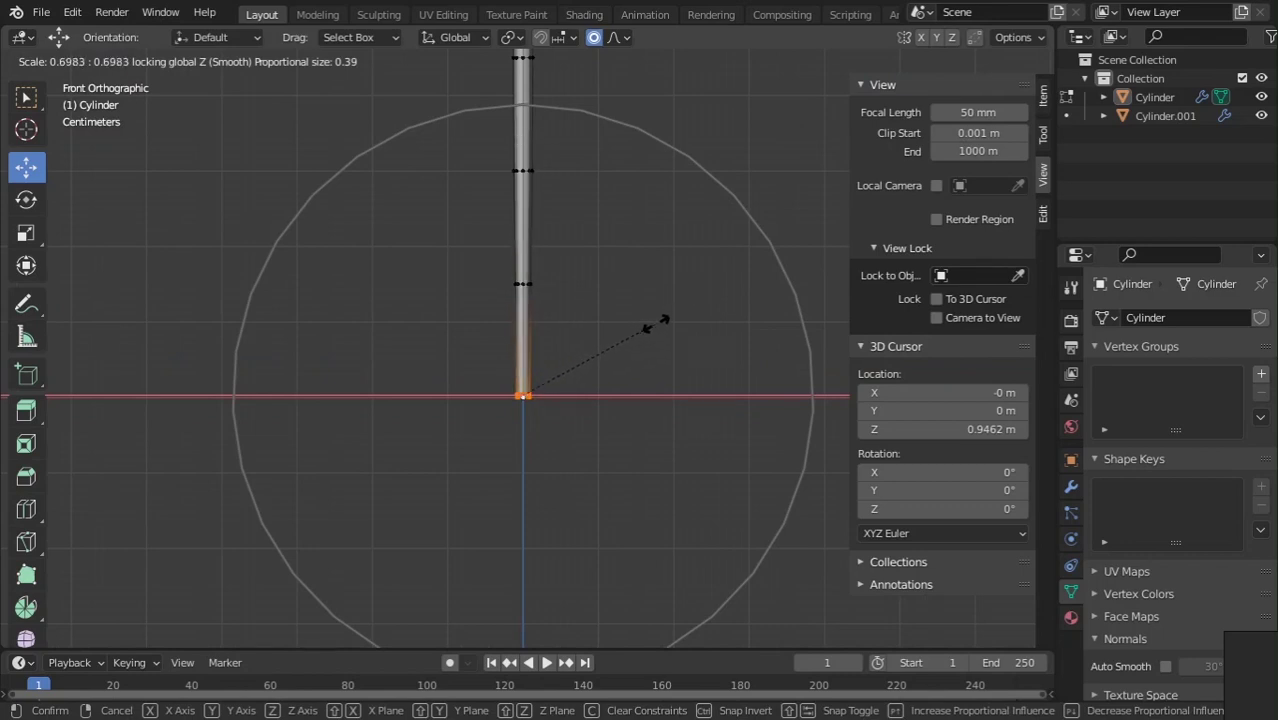
click(655, 322)
key(Tab)
scroll(593, 404, down, 5)
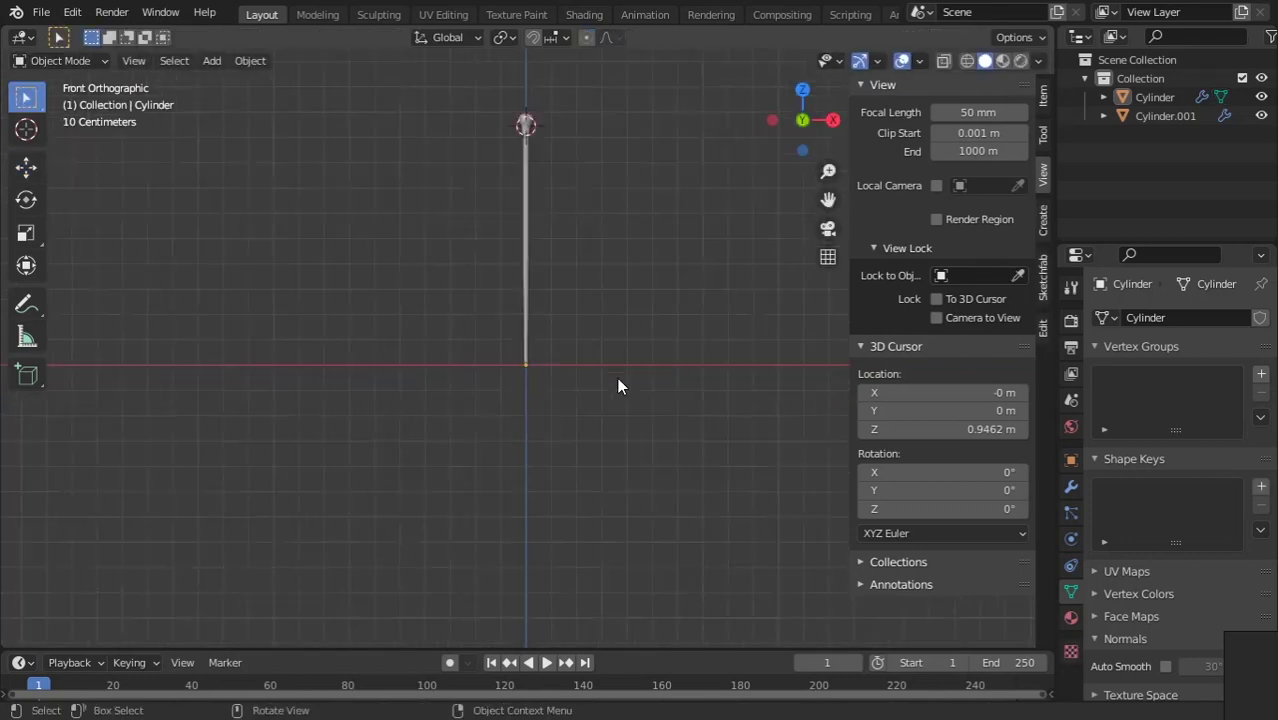
- Raise the bottom end about 0.028 m along Z with proportional editing to shorten the shaft
key(Tab)
scroll(560, 360, up, 6)
key(g)
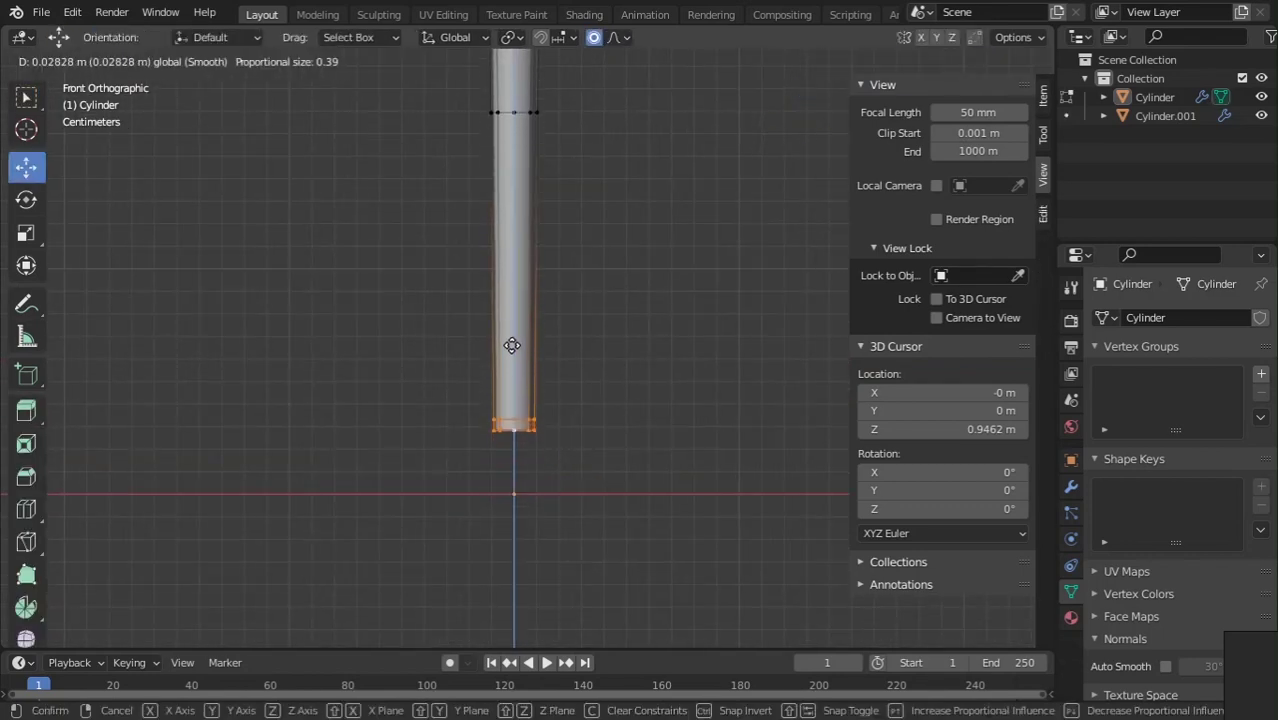
click(511, 345)
key(Tab)
scroll(553, 391, down, 5)
scroll(553, 391, up, 3)
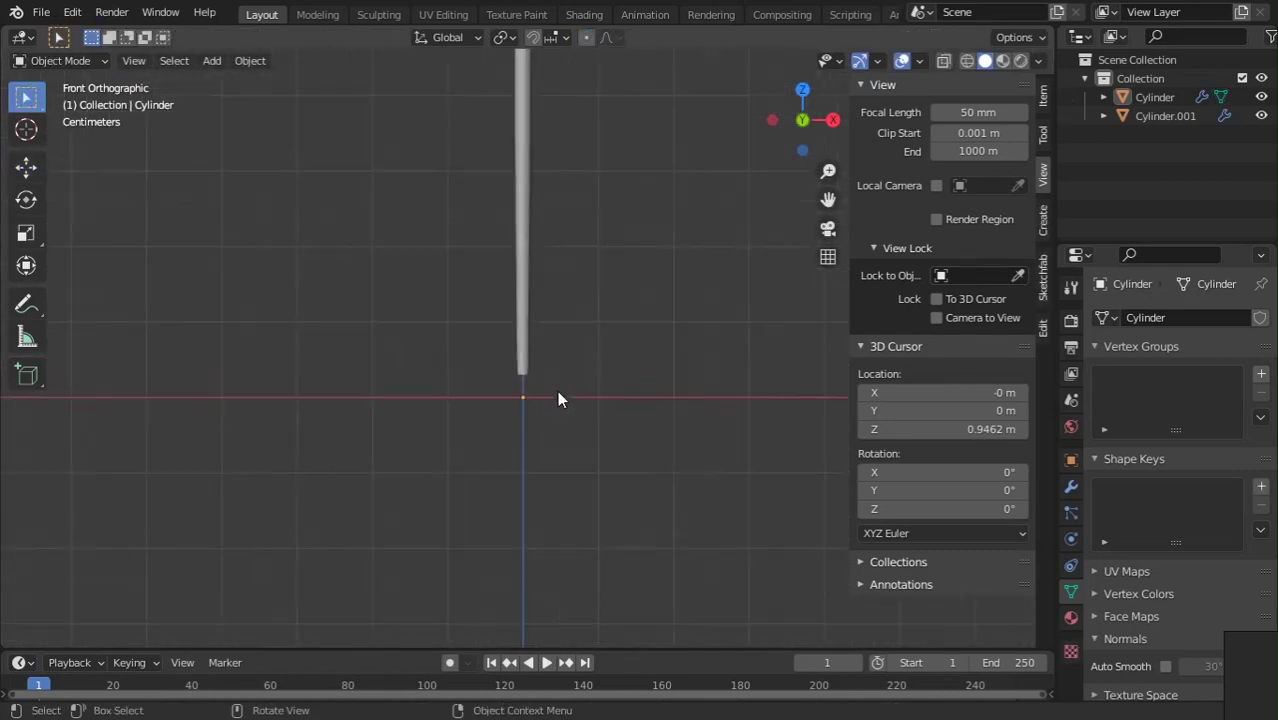
- Switch to face selection, select the shaft's bottom end face, and inset it slightly
scroll(557, 398, up, 8)
key(Tab)
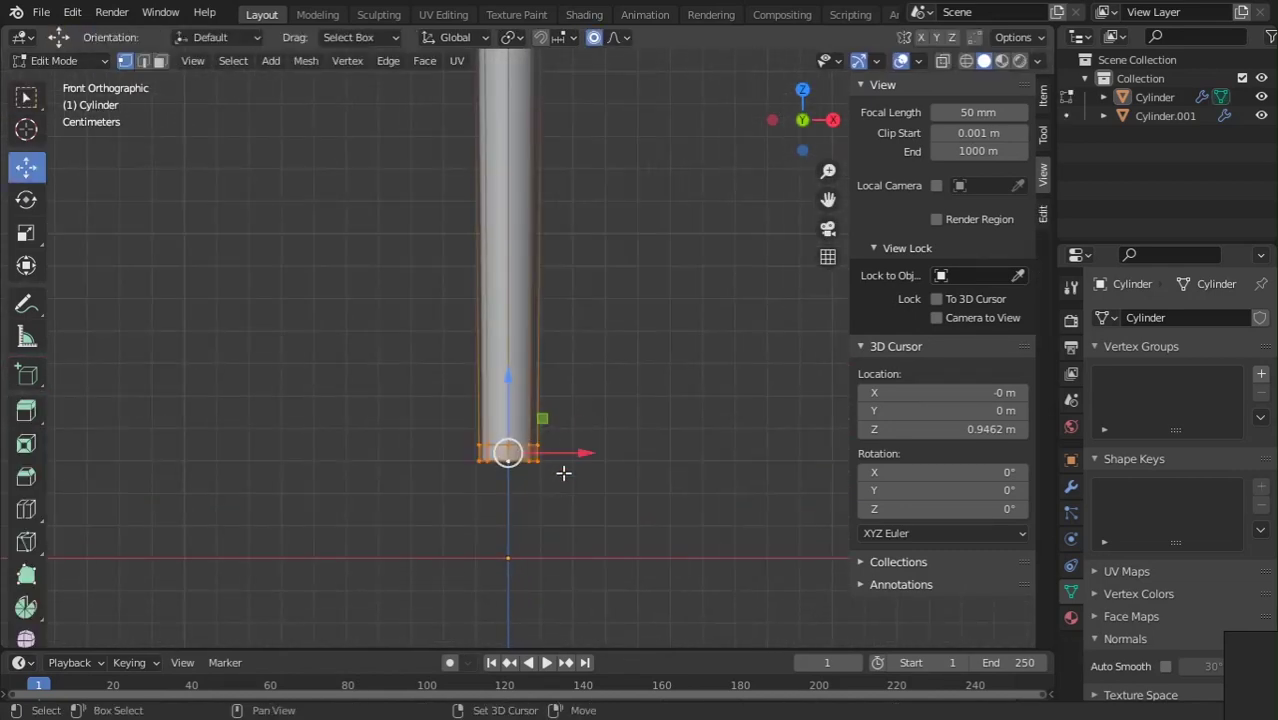
shift+middle_drag(564, 473, 551, 457)
scroll(458, 503, up, 4)
middle_drag(511, 503, 512, 469)
middle_drag(514, 395, 534, 358)
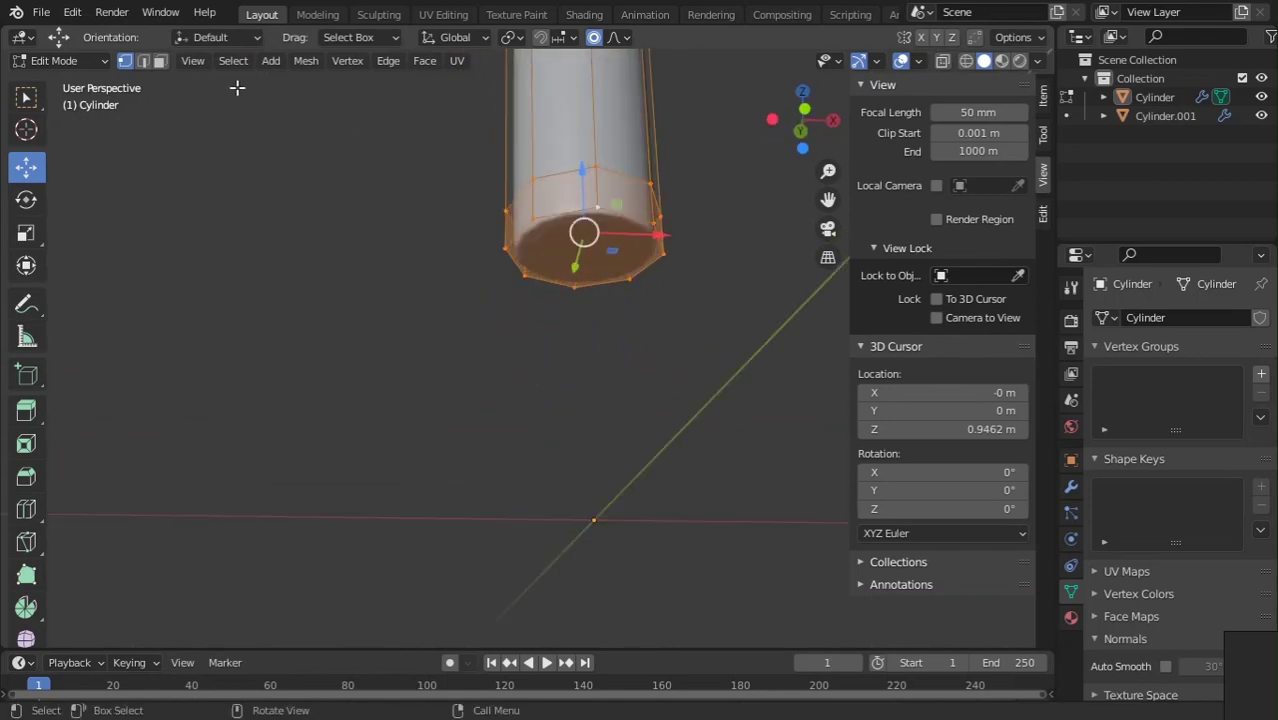
click(163, 62)
key(i)
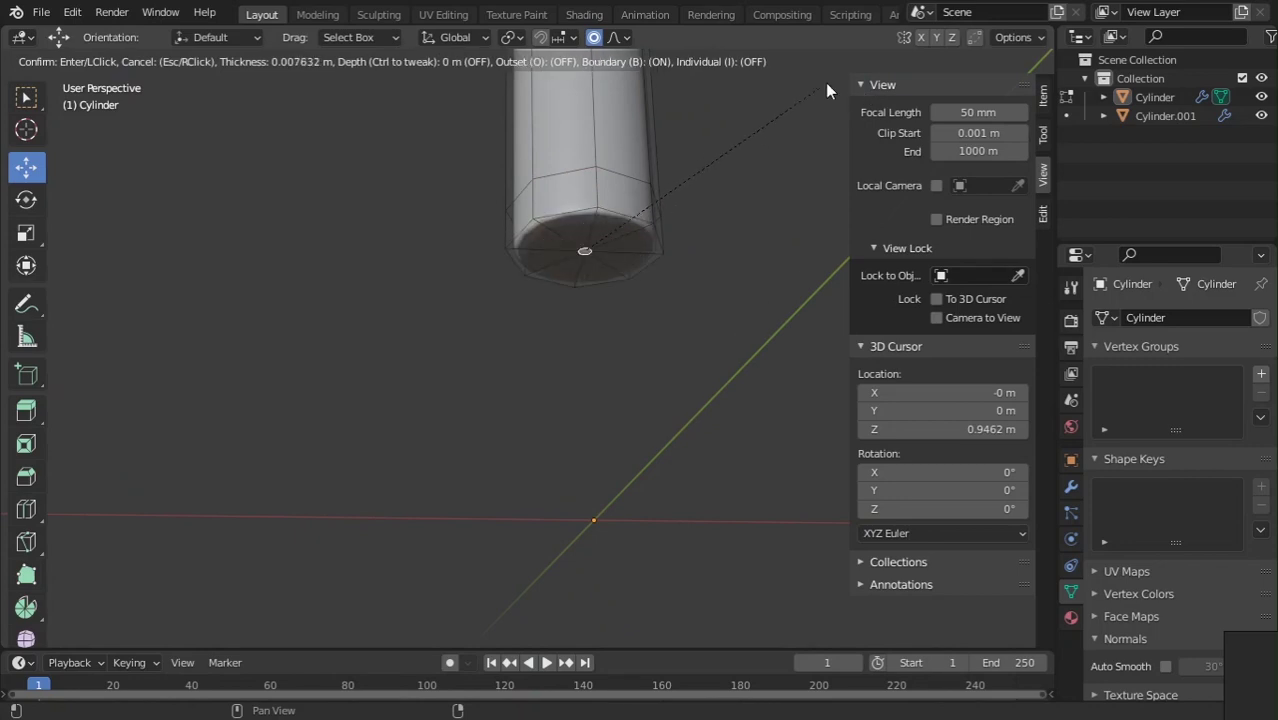
click(868, 66)
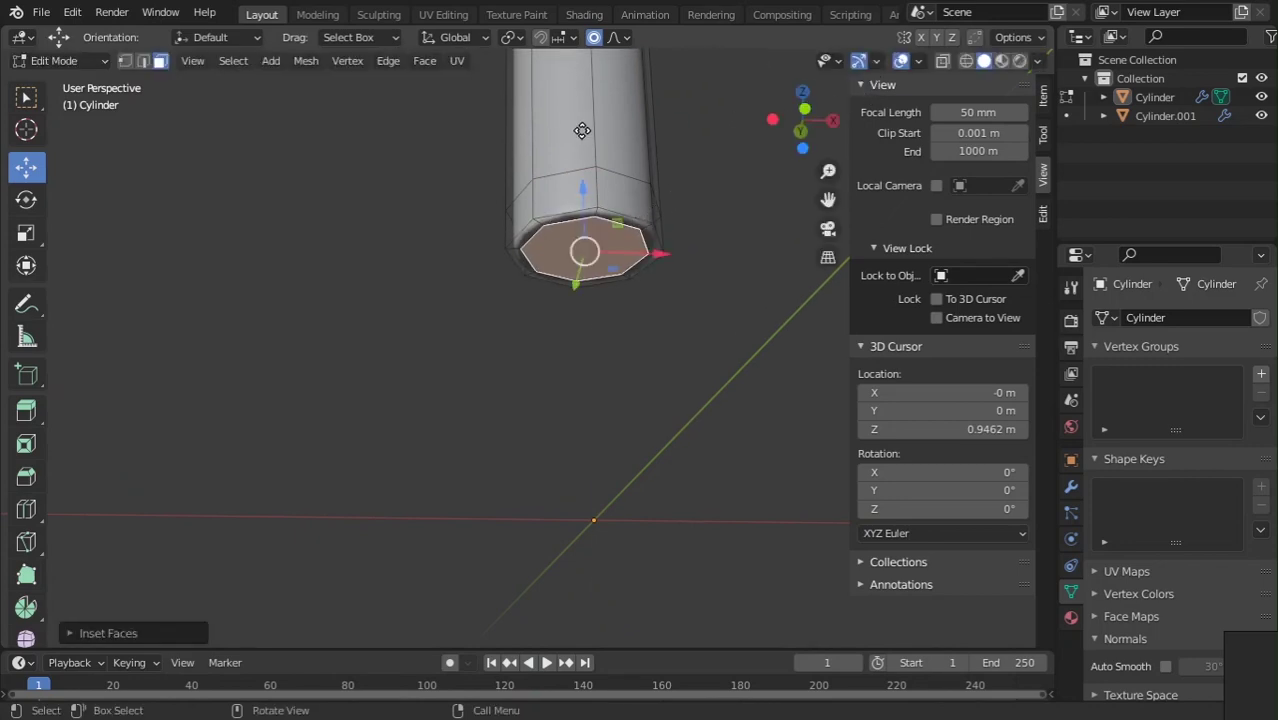
- Extrude the inset bottom face a very short distance downward along Z
key(g)
key(z)
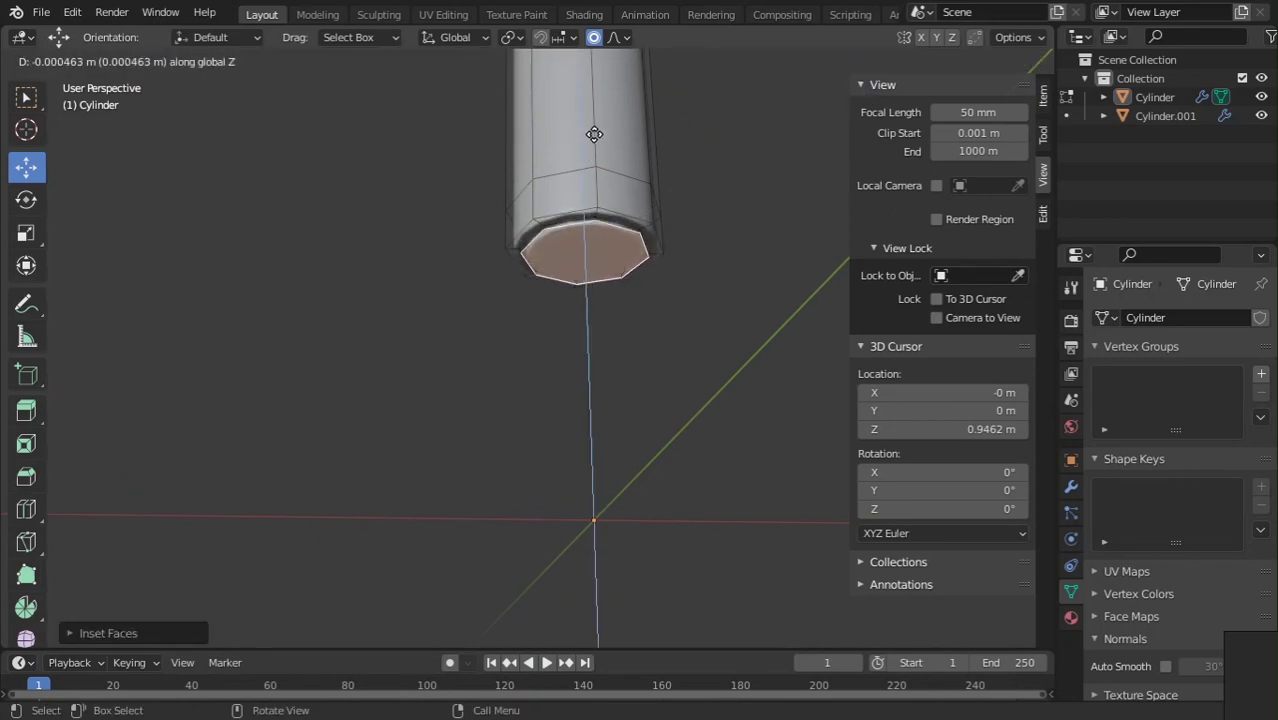
click(594, 139)
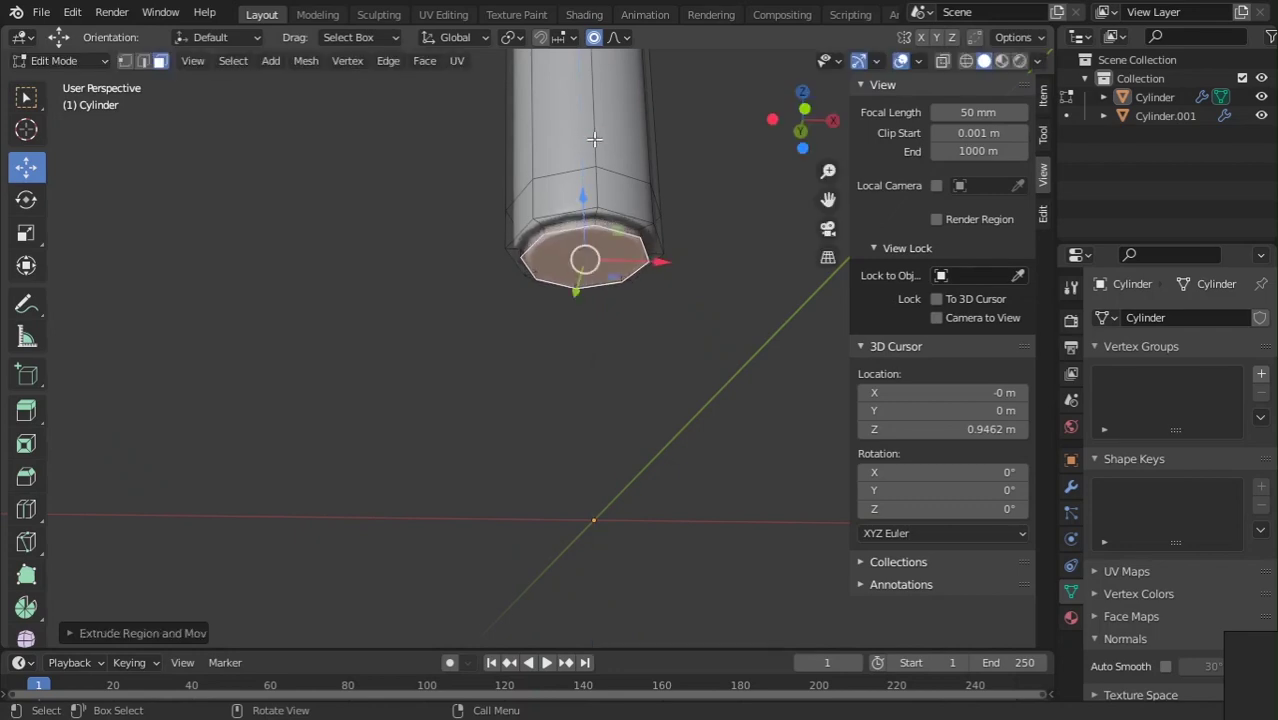
- Extrude the bottom face again in place and scale it up to about 1.21 with proportional editing off
key(e)
click(647, 145)
key(s)
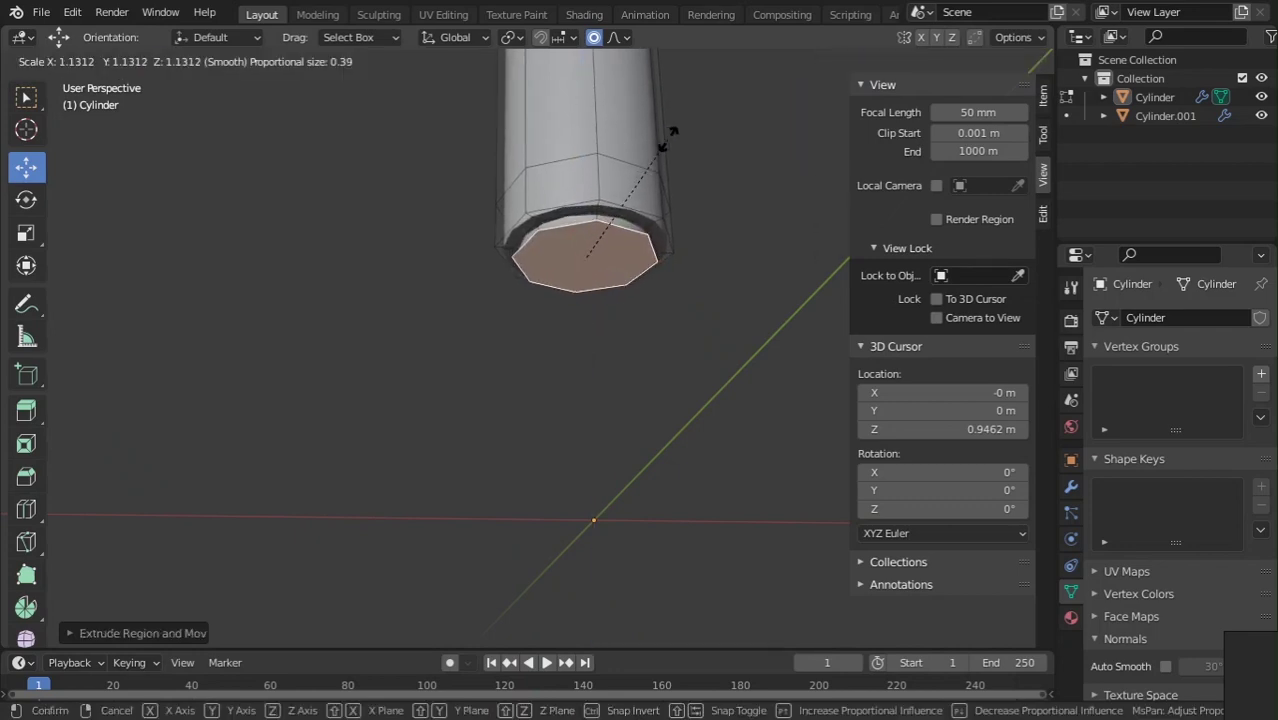
key(Escape)
key(o)
key(s)
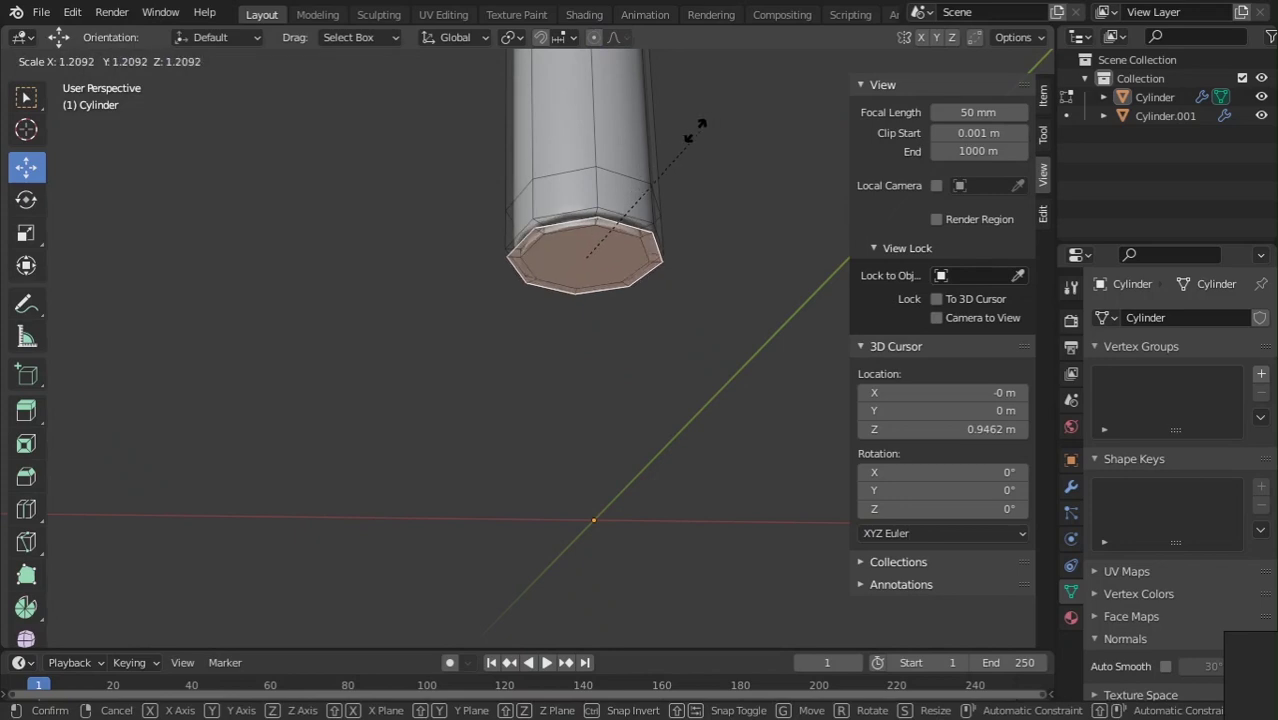
click(690, 139)
- Extrude the bottom face about 0.016 m downward along Z and scale it down slightly to taper the tip
key(e)
key(z)
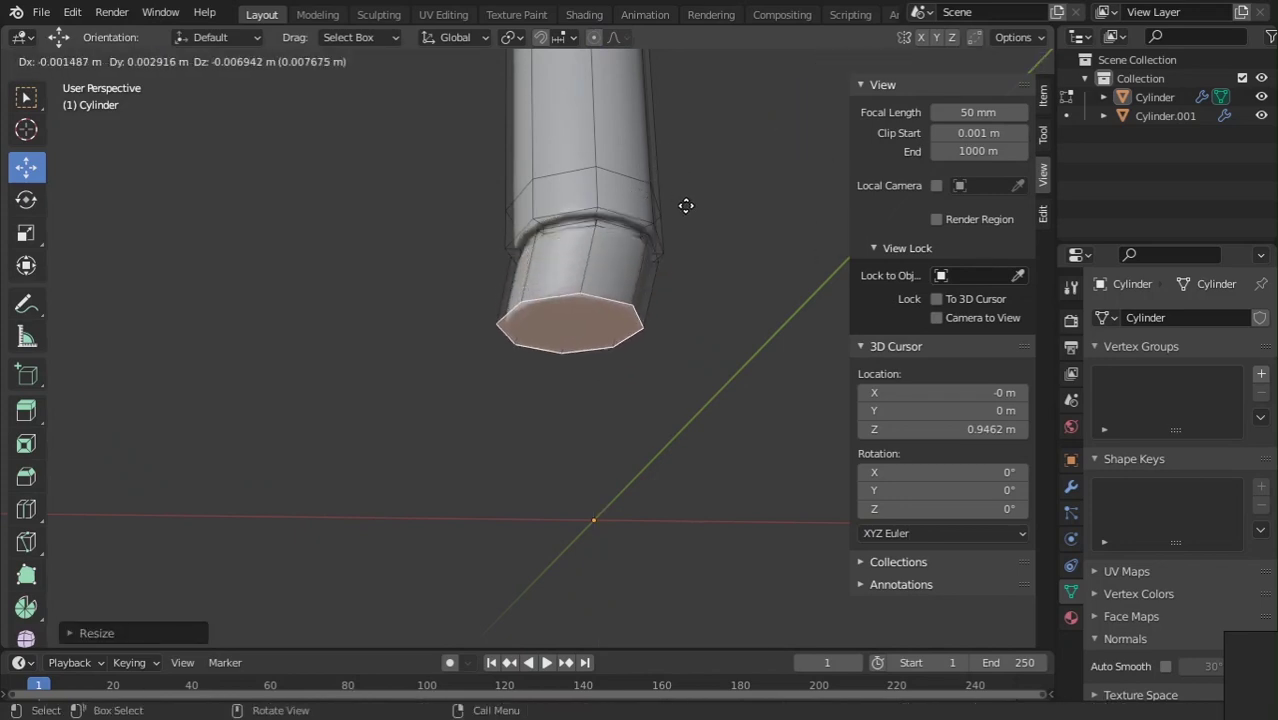
key(z)
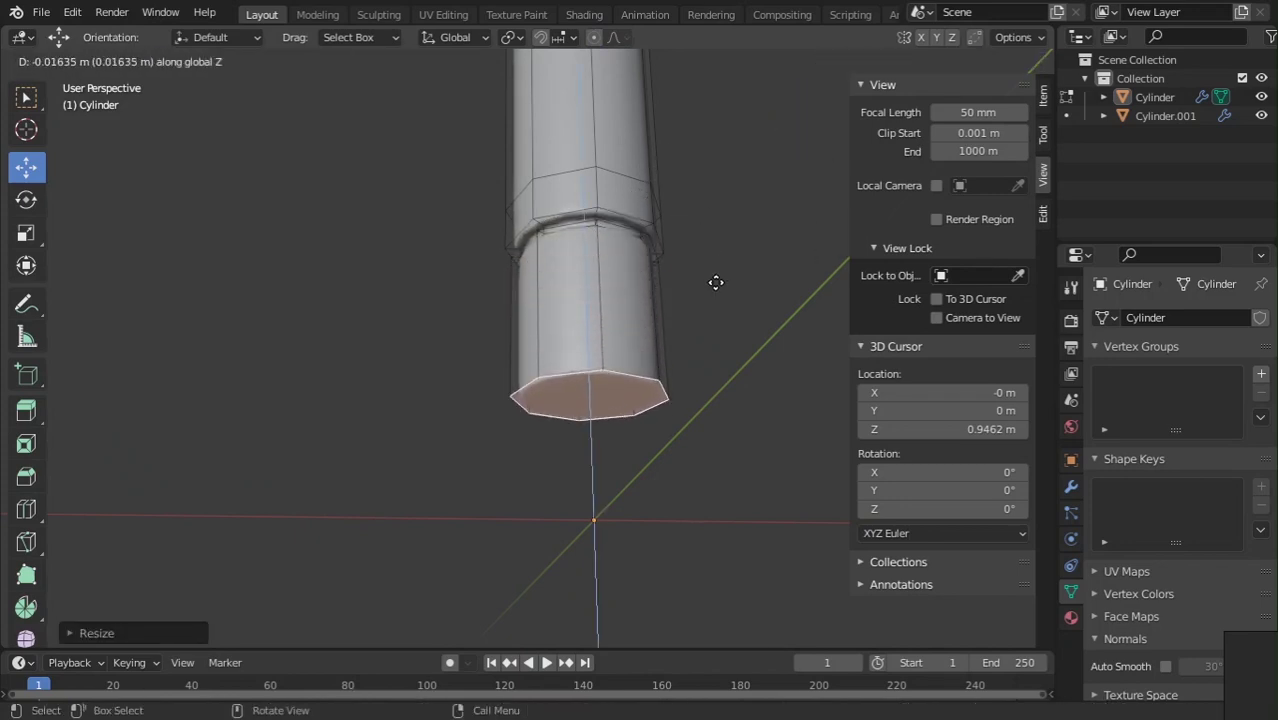
click(713, 282)
key(s)
click(735, 261)
- Bevel the bottom face's edges to round off the end of the tip
key(ctrl+v)
key(Escape)
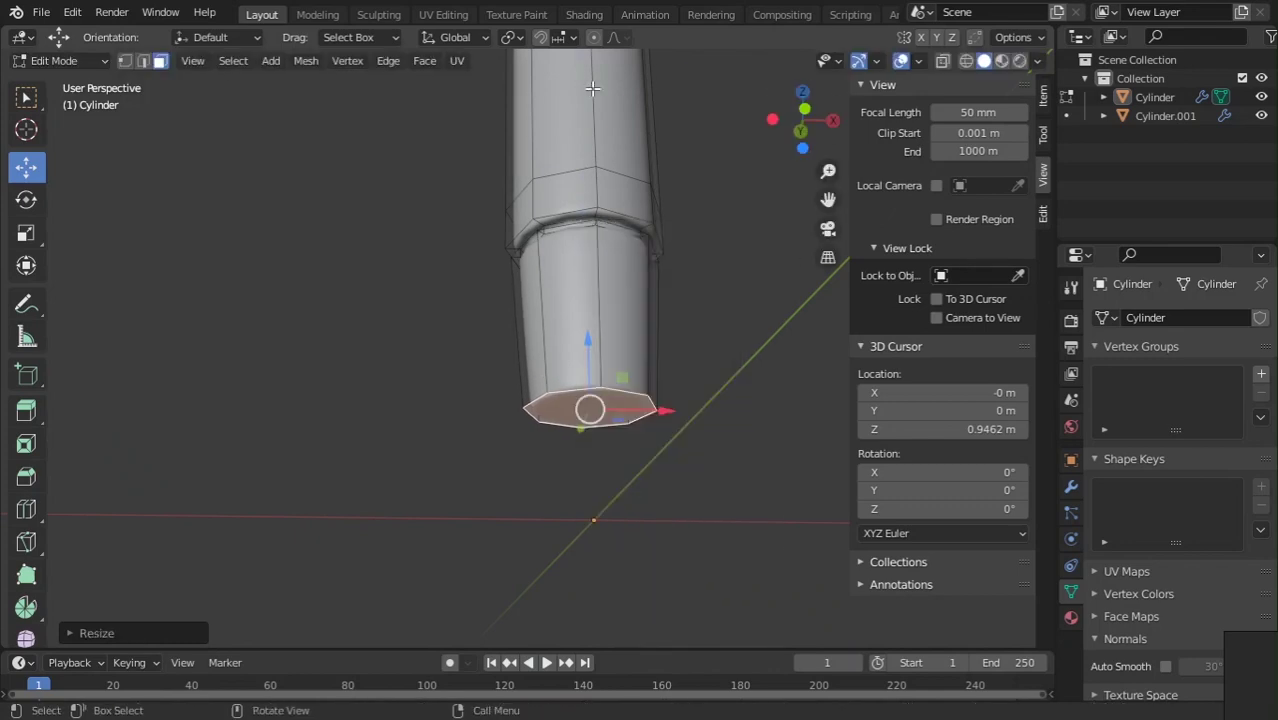
key(ctrl+b)
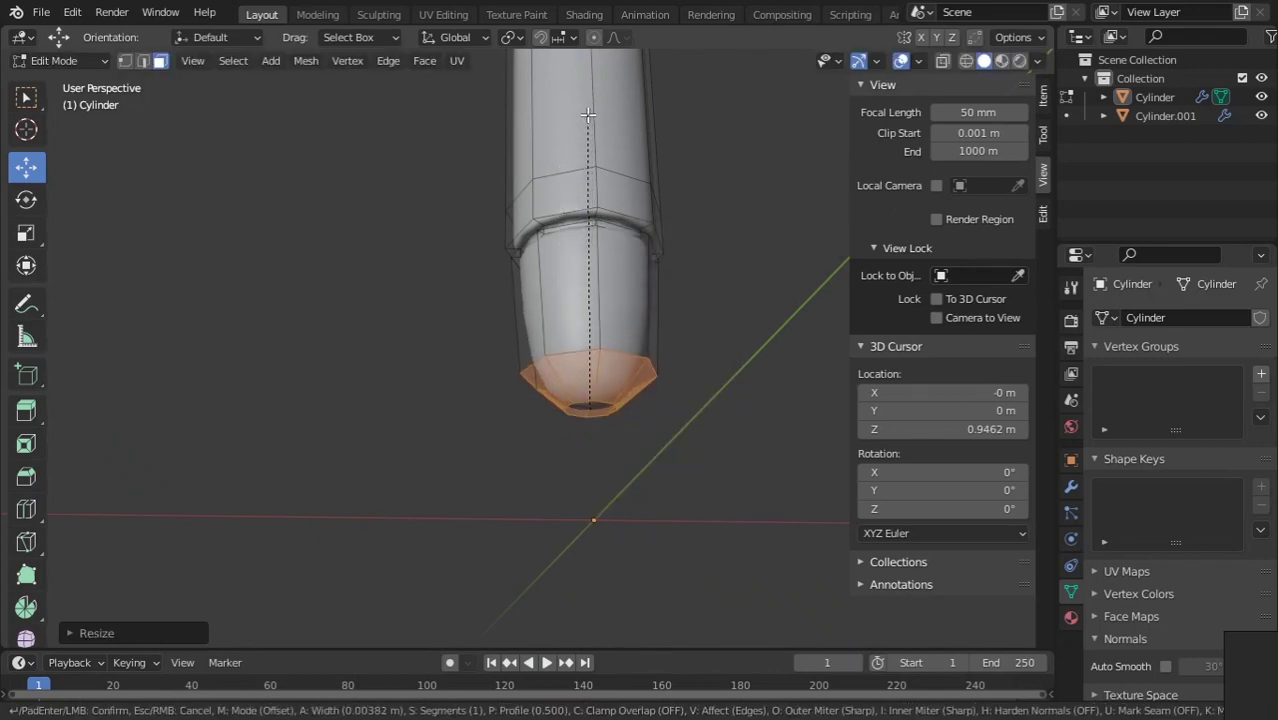
click(589, 140)
key(Tab)
middle_drag(593, 160, 593, 380)
scroll(593, 380, down, 5)
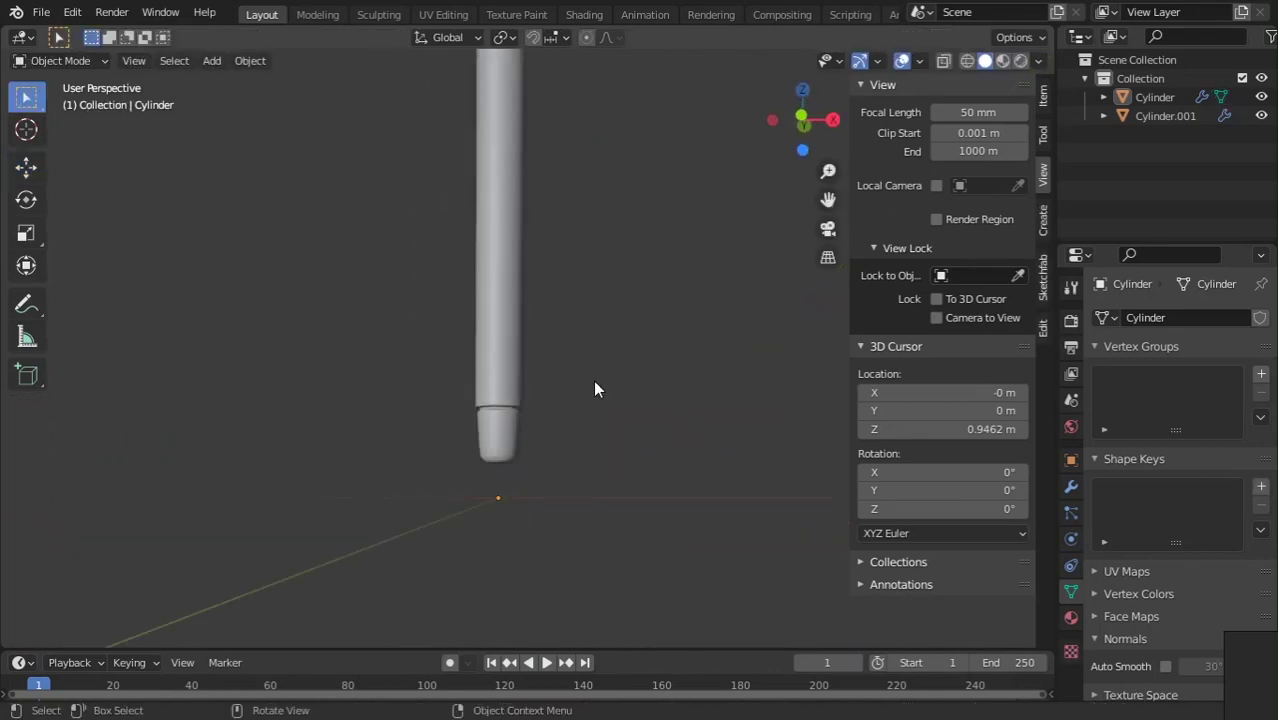
- In front wireframe view, select the shaft's lower end together with the tip and move them down along Z to the ground line
key(KP_1)
shift+middle_drag(542, 442, 628, 479)
key(Tab)
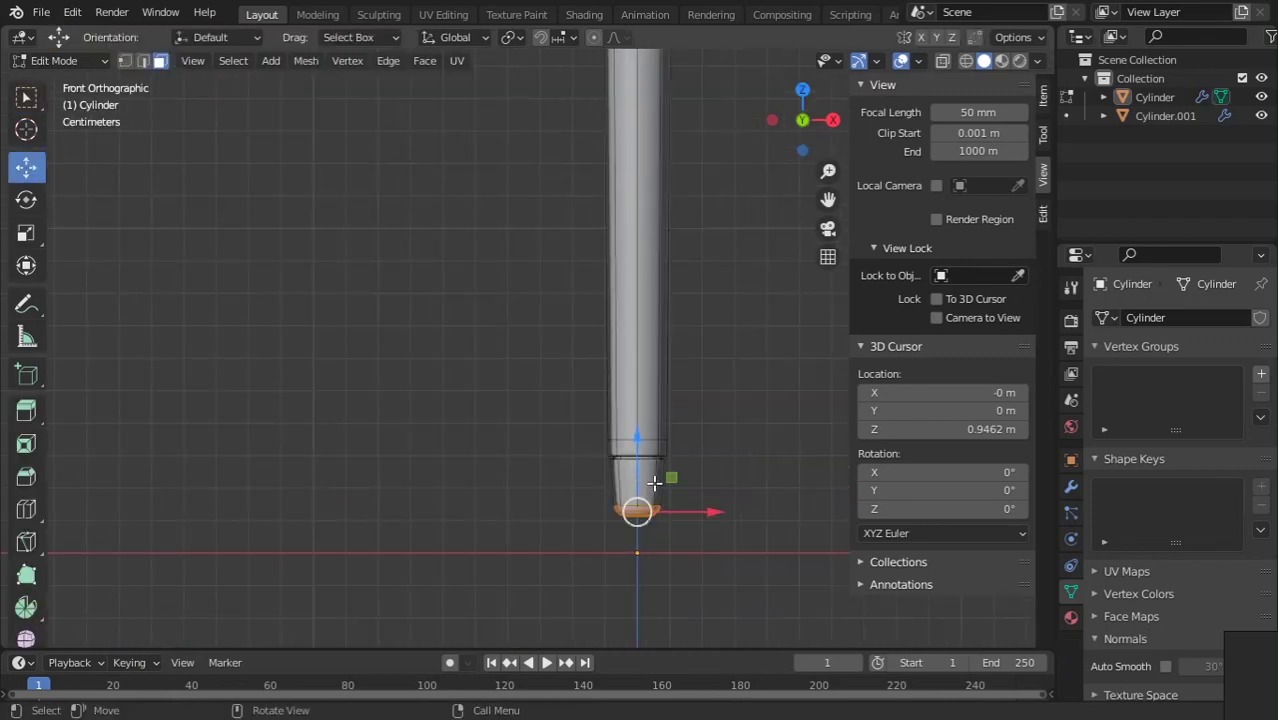
scroll(629, 432, up, 3)
drag(682, 486, 684, 467)
key(Tab)
key(Tab)
key(shift+z)
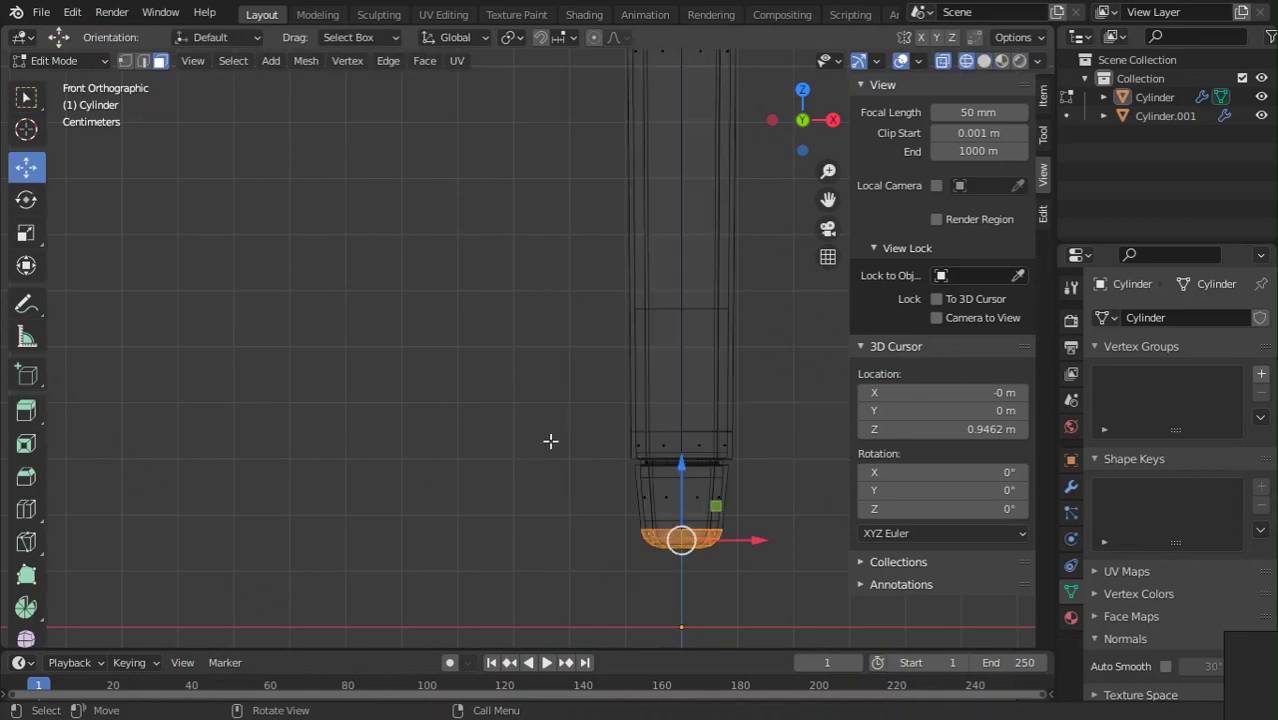
drag(551, 440, 801, 556)
drag(681, 408, 684, 492)
key(Tab)
key(alt+z)
scroll(647, 490, down, 4)
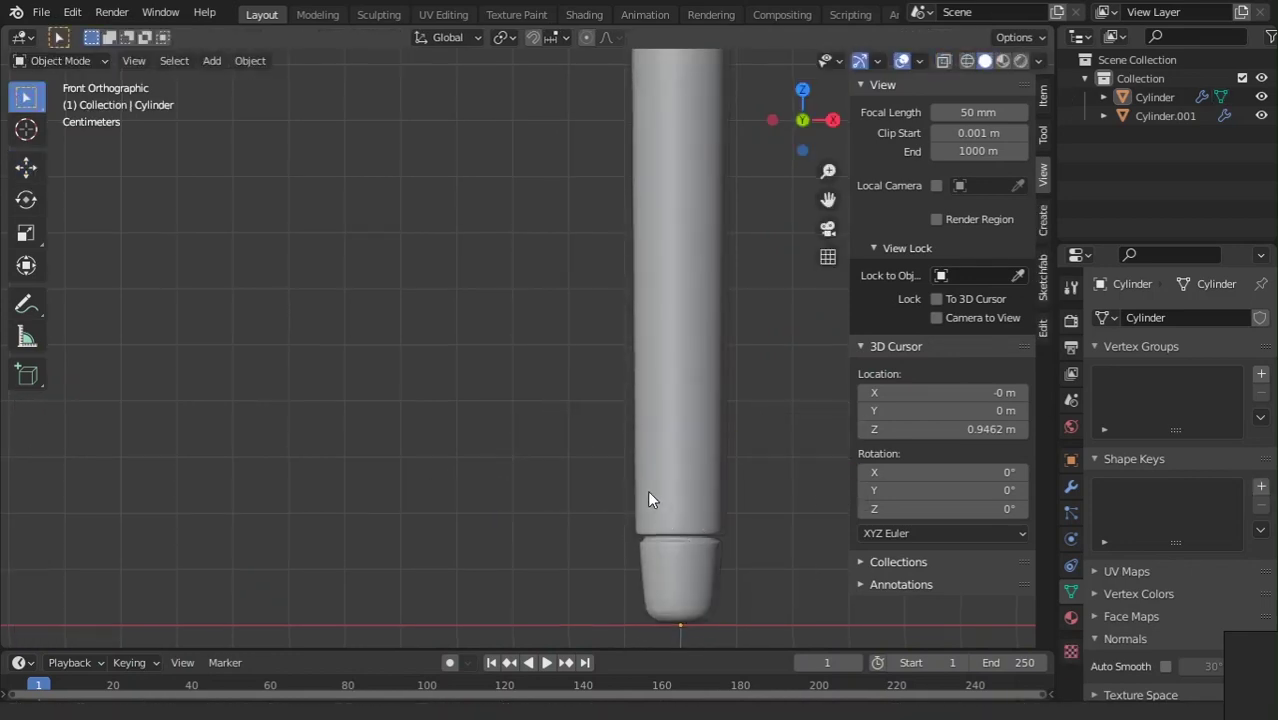
- Examine the bevelled edges of the groove between the shaft and the tip up close
click(626, 478)
scroll(626, 478, up, 3)
key(Tab)
shift+middle_drag(676, 487, 602, 430)
scroll(602, 430, up, 4)
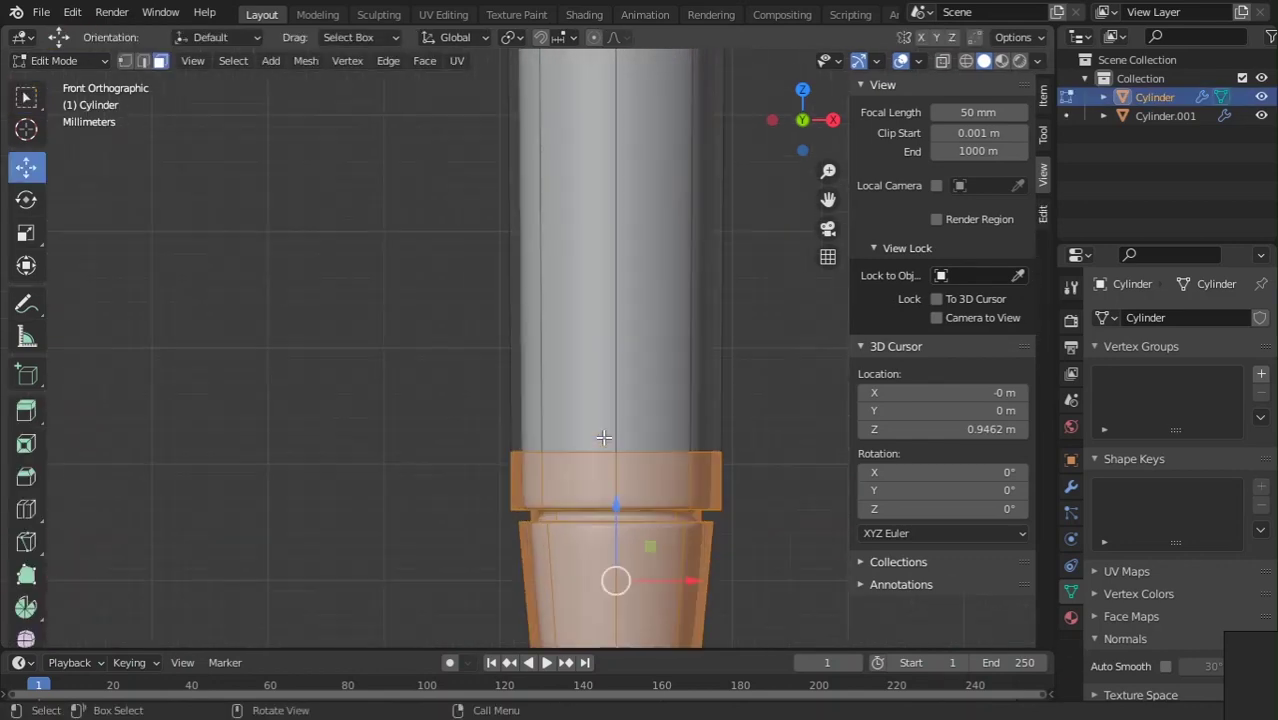
key(Tab)
shift+middle_drag(724, 506, 676, 430)
key(Tab)
scroll(470, 450, up, 6)
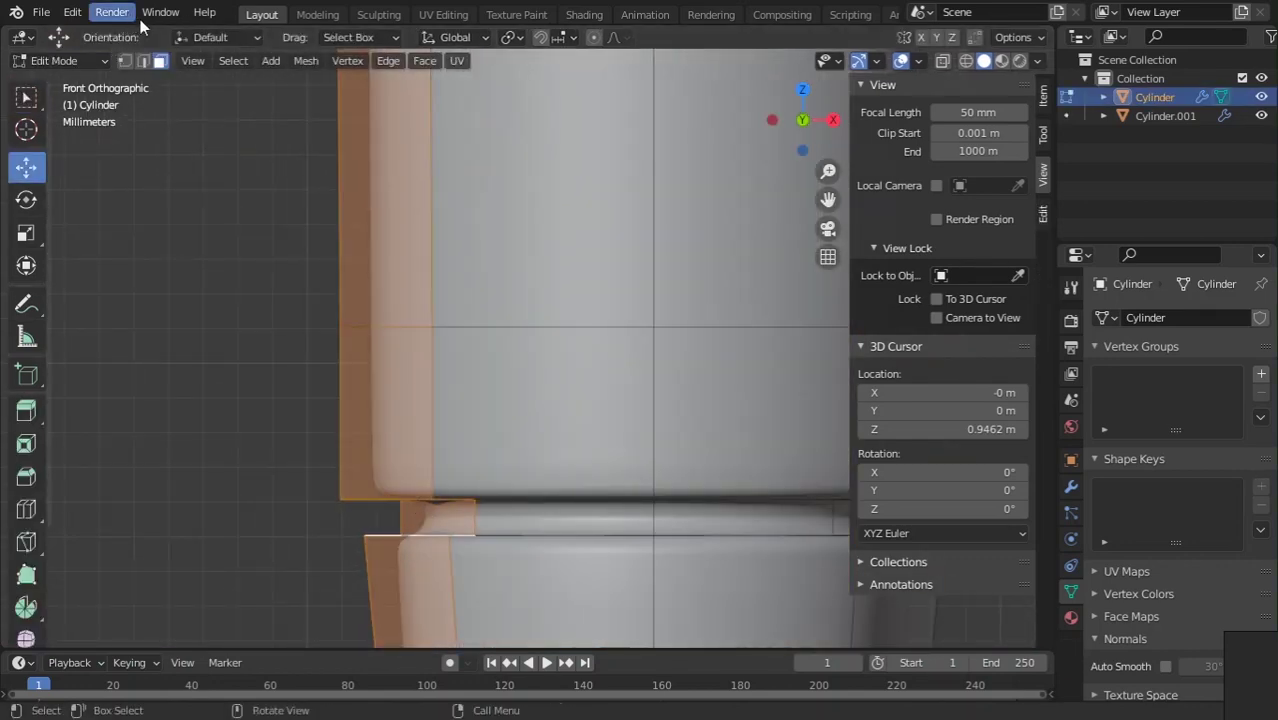
key(alt+z)
scroll(432, 506, down, 1)
key(Tab)
key(Tab)
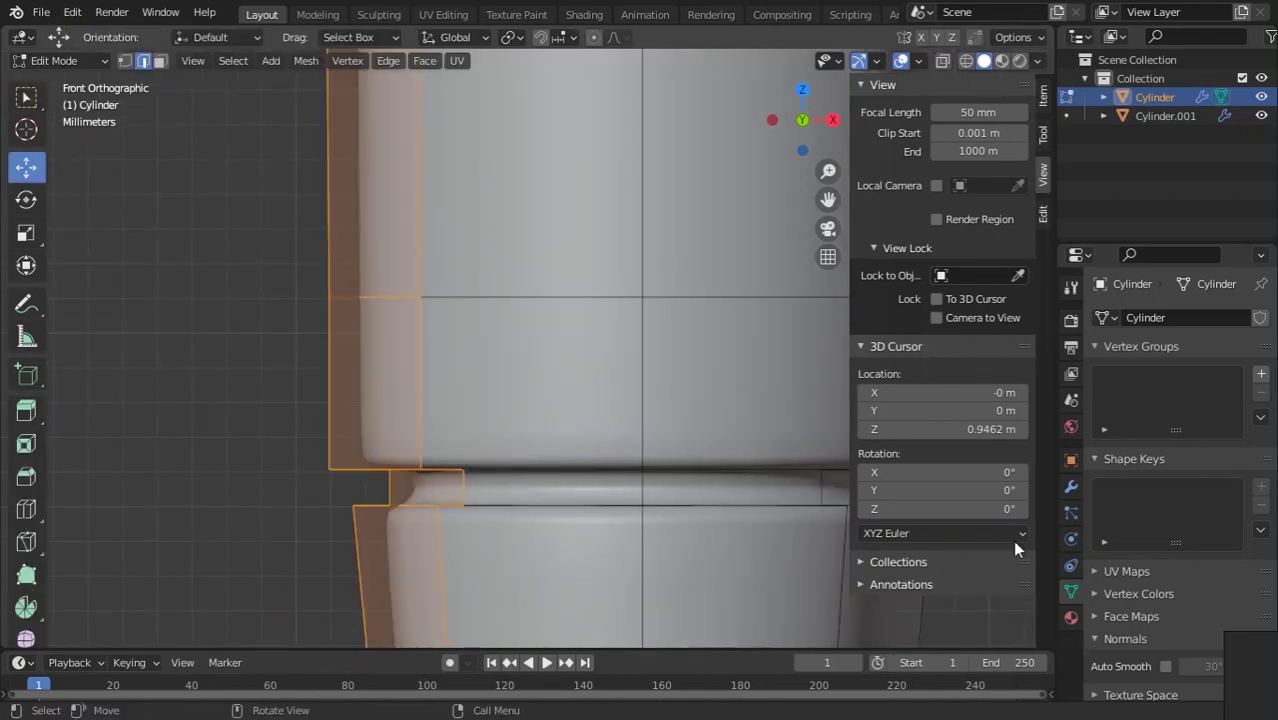
- Apply the shaft's object transforms and set its Bevel modifier amount to 0.0001 m
click(1070, 486)
key(Tab)
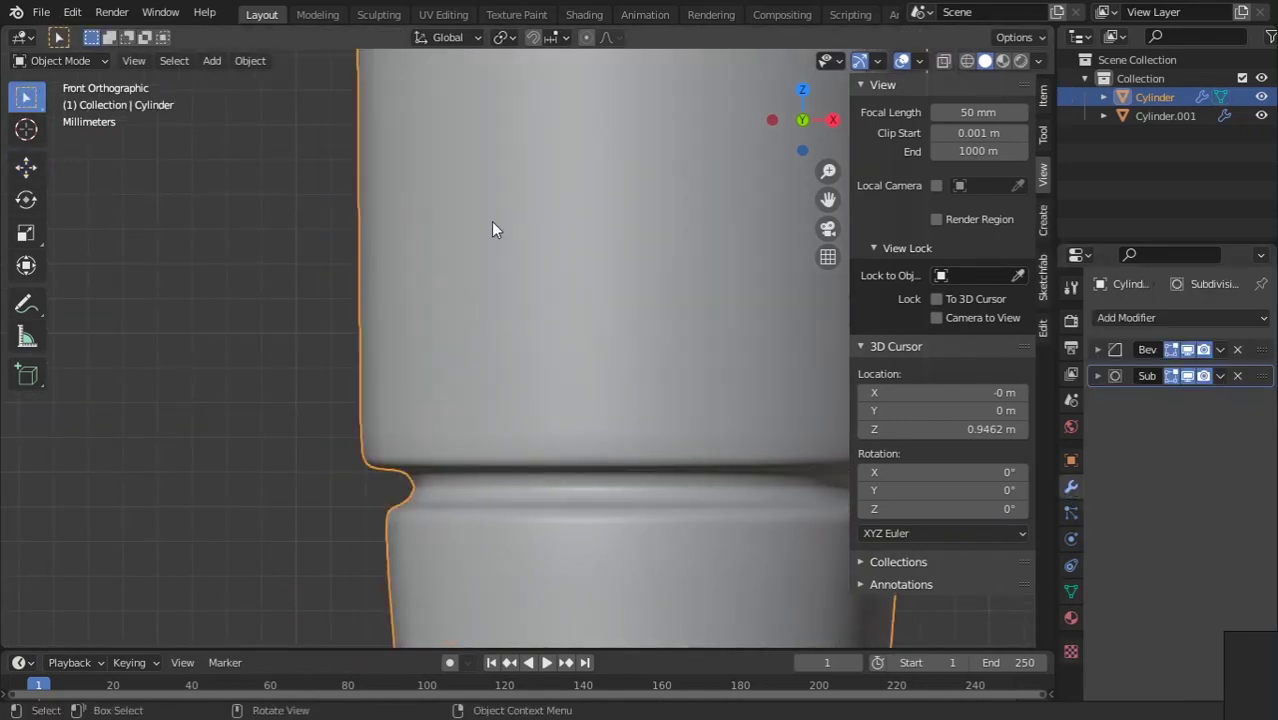
key(ctrl+a)
click(484, 414)
key(Tab)
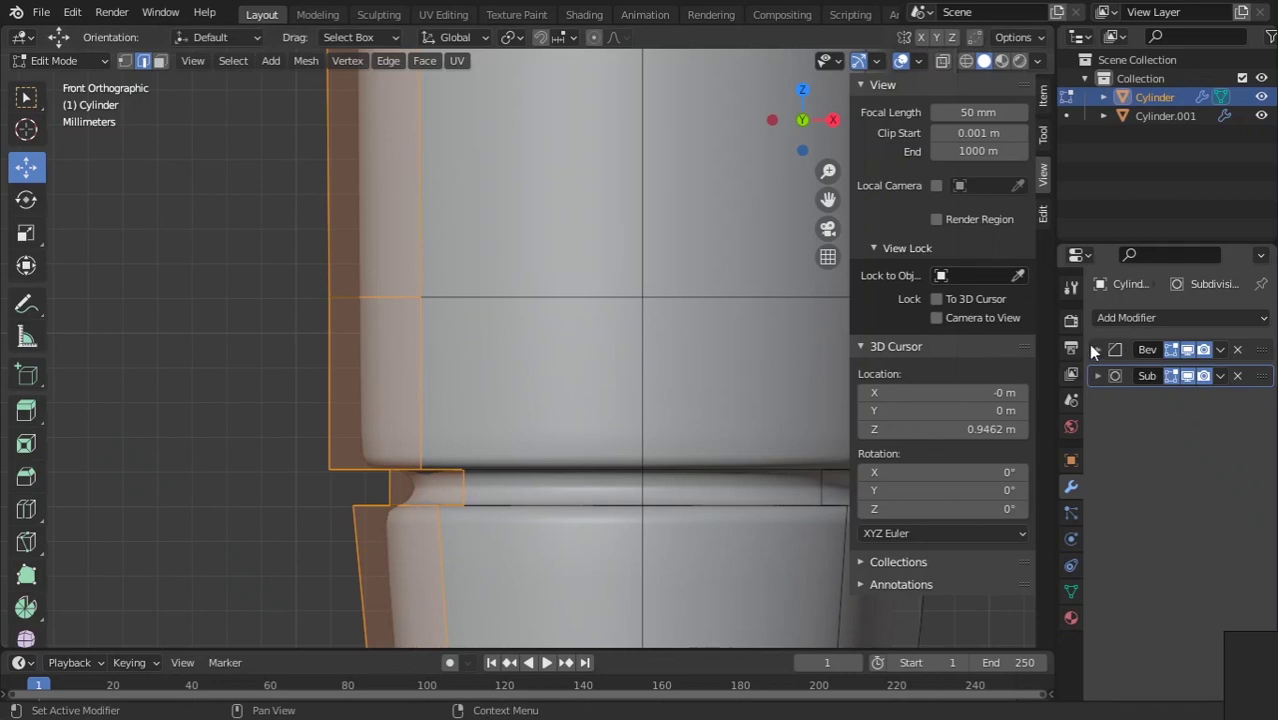
click(1096, 349)
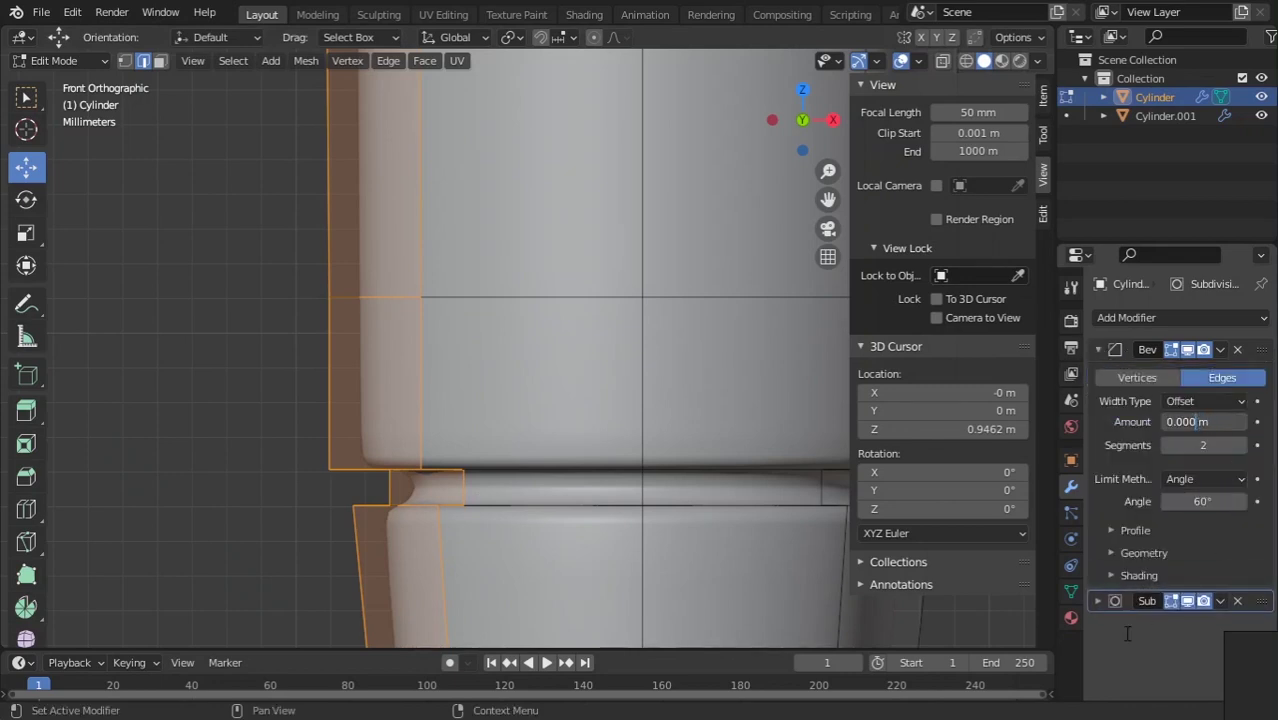
key(Return)
key(Tab)
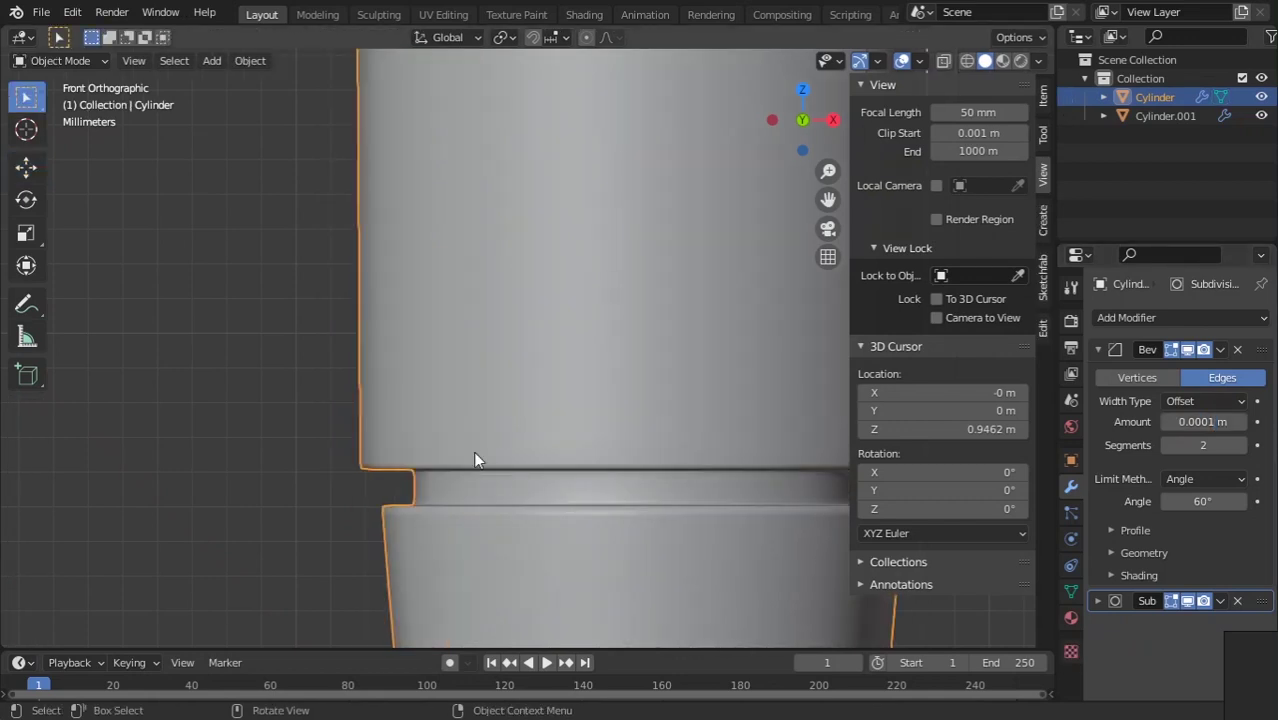
- Check the shaft's tip and the overall cane, then select the knob handle and examine its proportions in front view
scroll(473, 451, down, 5)
key(Tab)
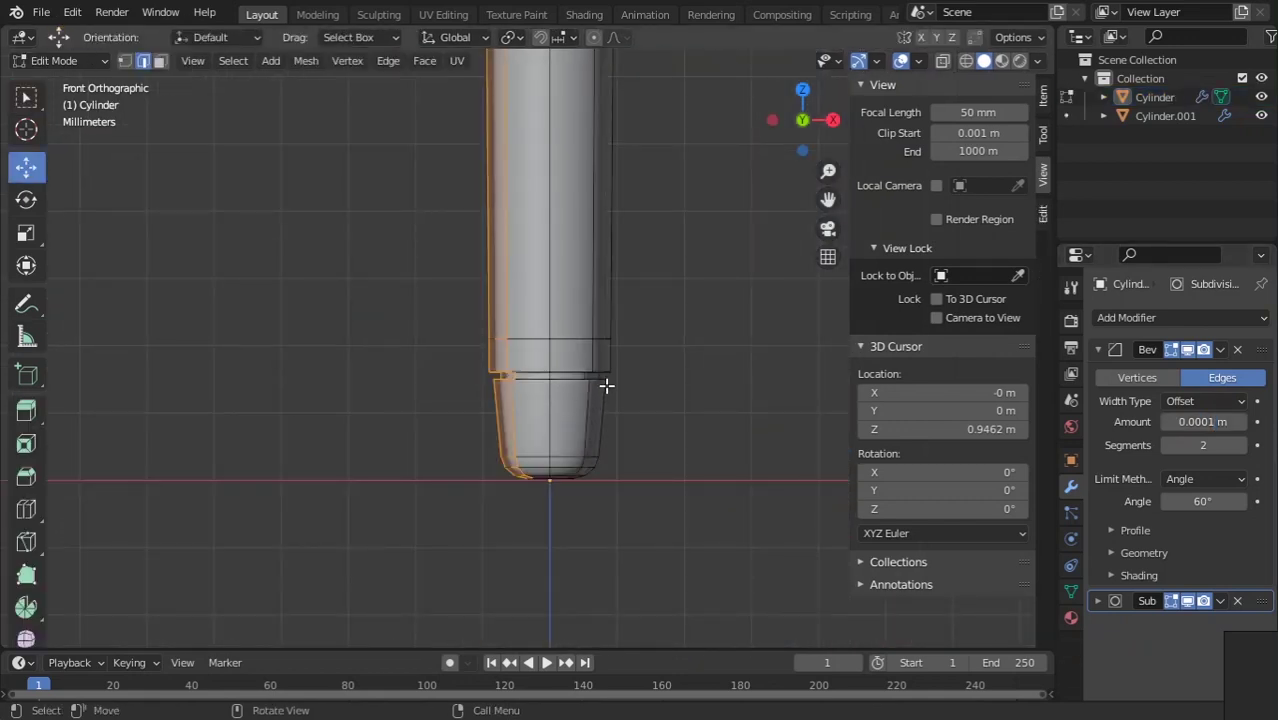
key(Tab)
scroll(590, 280, down, 10)
middle_drag(556, 160, 560, 256)
scroll(560, 256, up, 5)
shift+middle_drag(535, 208, 626, 450)
click(578, 325)
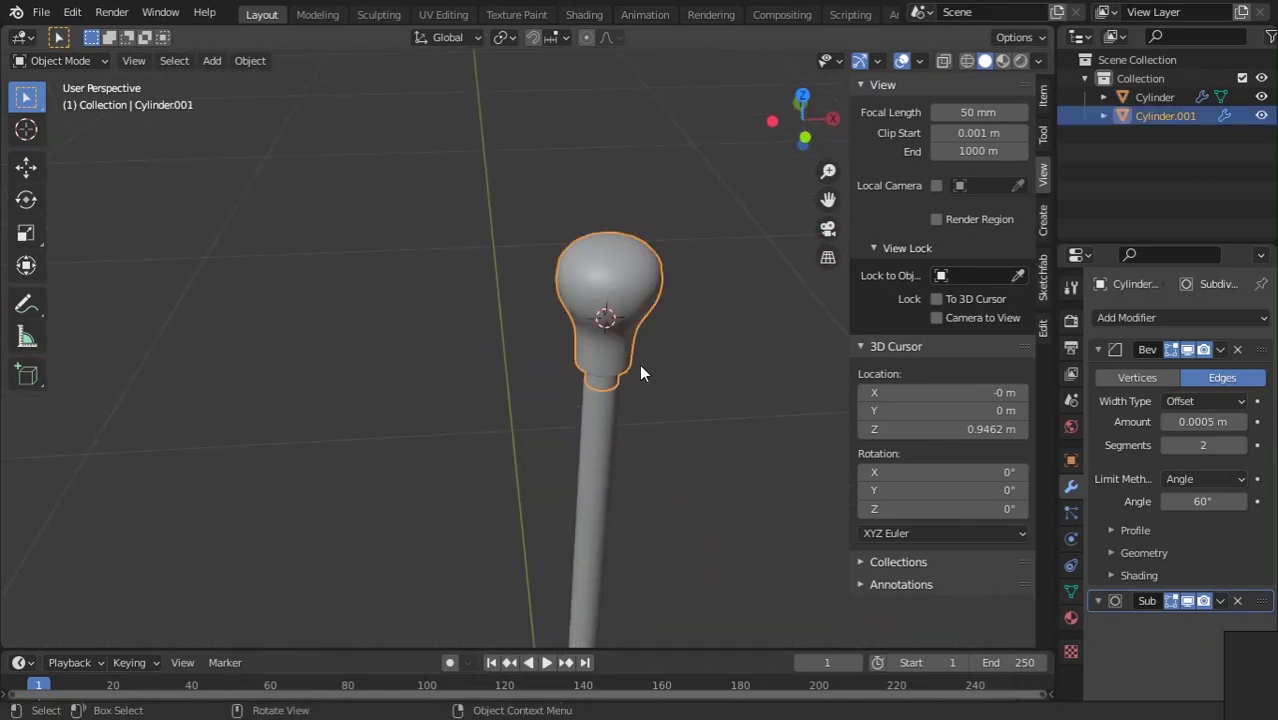
key(KP_1)
shift+middle_drag(515, 167, 521, 321)
scroll(613, 272, up, 3)
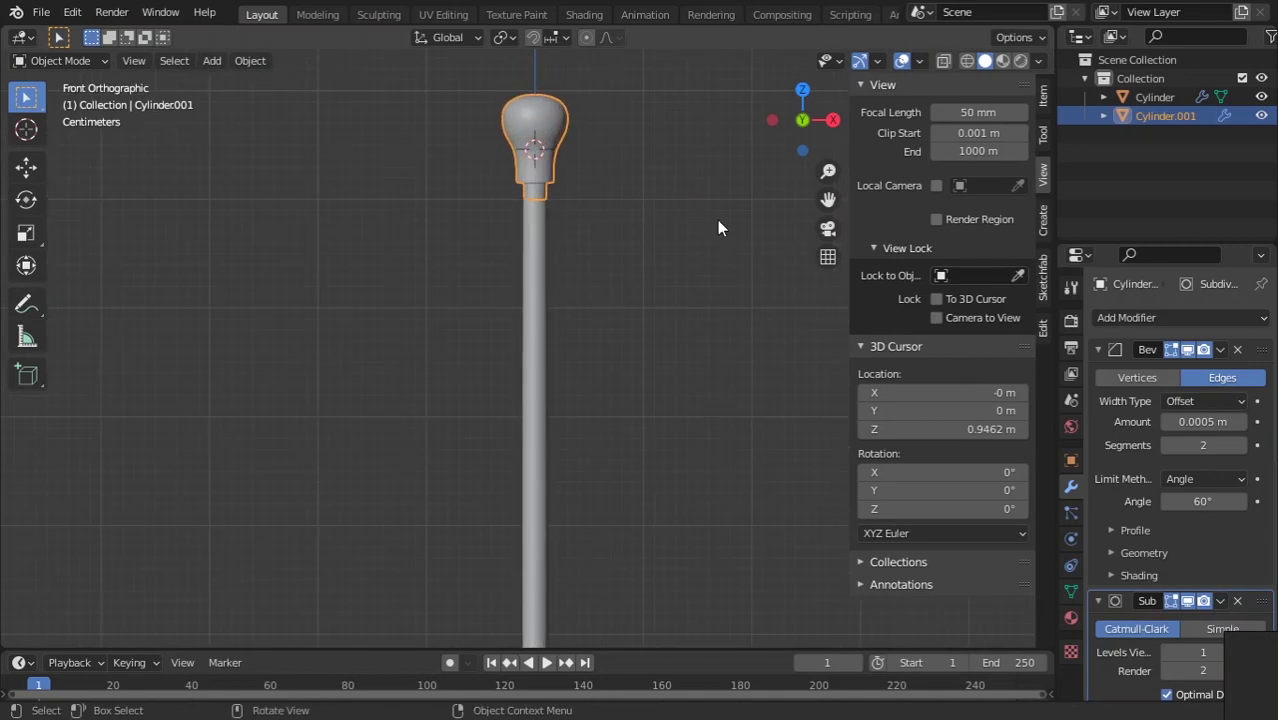
key(a)
key(s)
key(Escape)
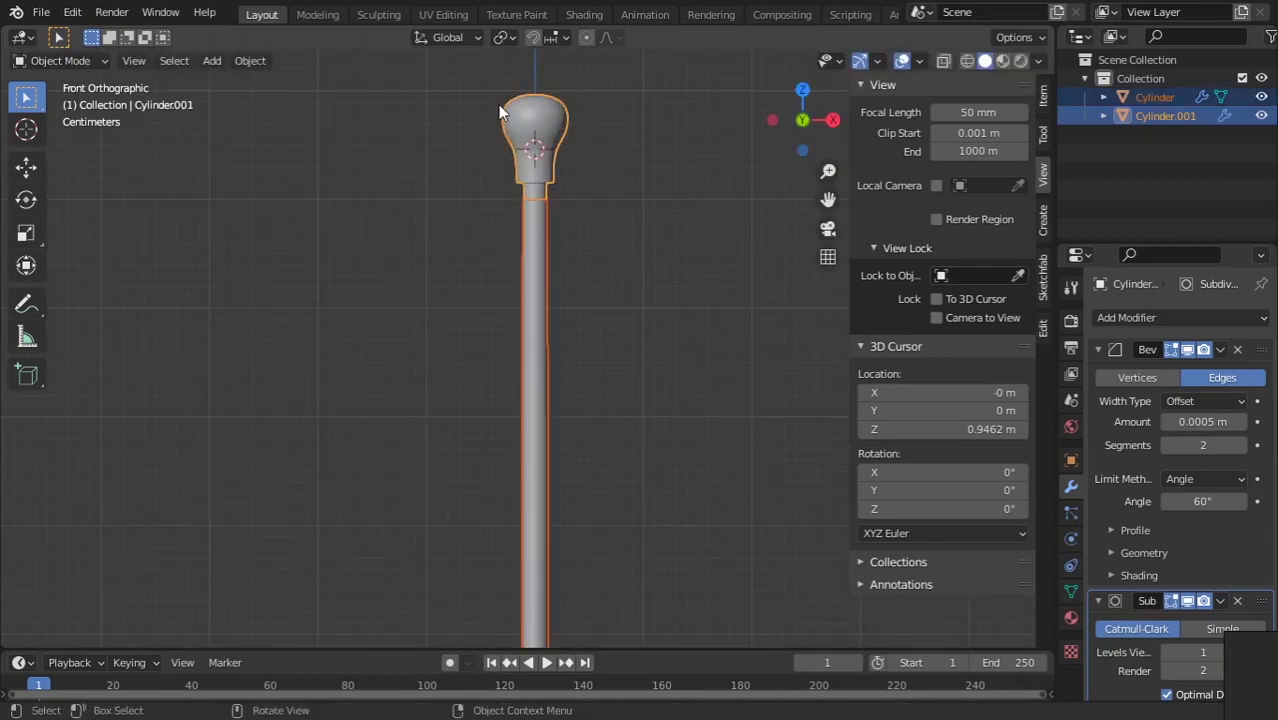
- Try to slim the knob handle slightly by scaling it in X and Y only, and undo the scaling
click(559, 126)
key(s)
key(shift+z)
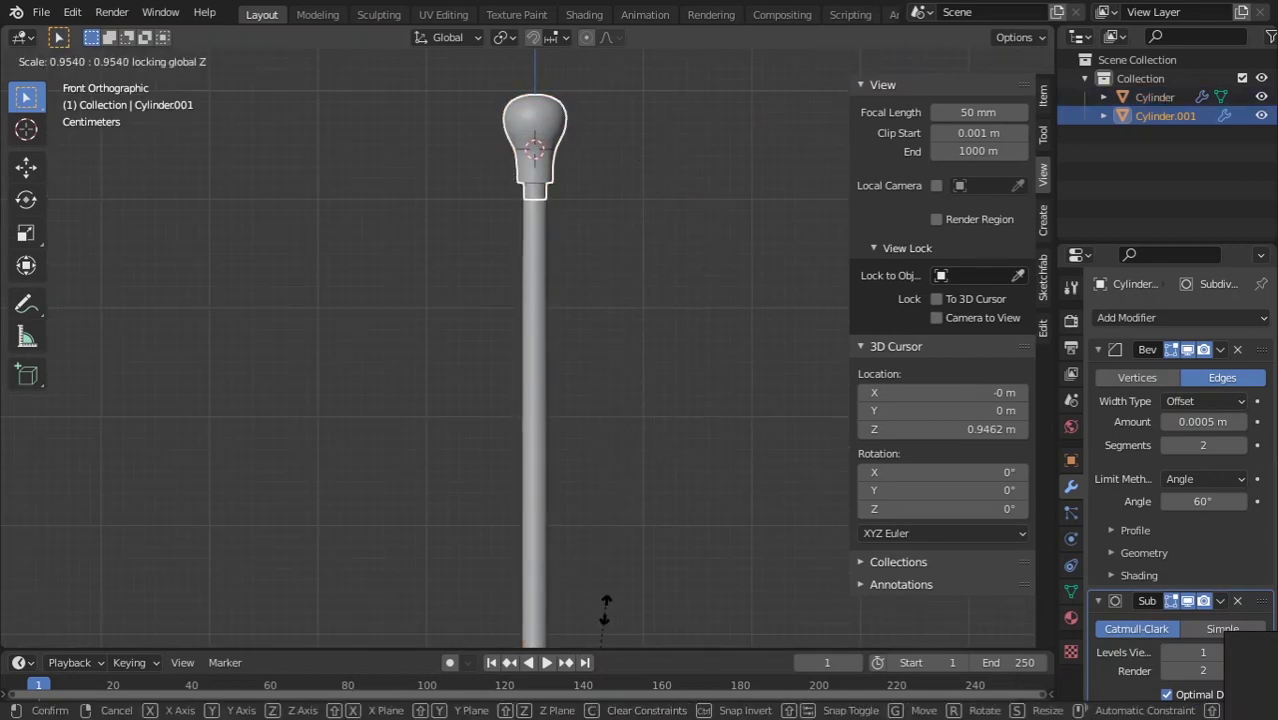
click(614, 64)
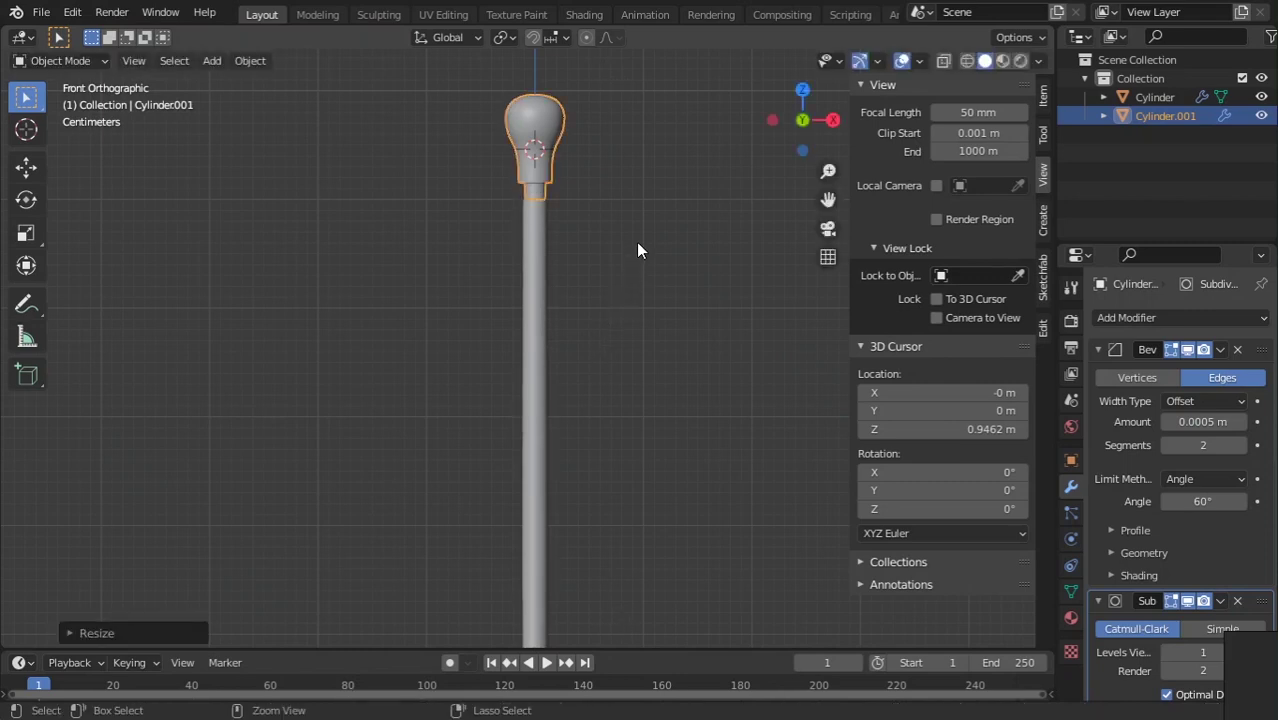
key(ctrl+z)
key(Tab)
key(Tab)
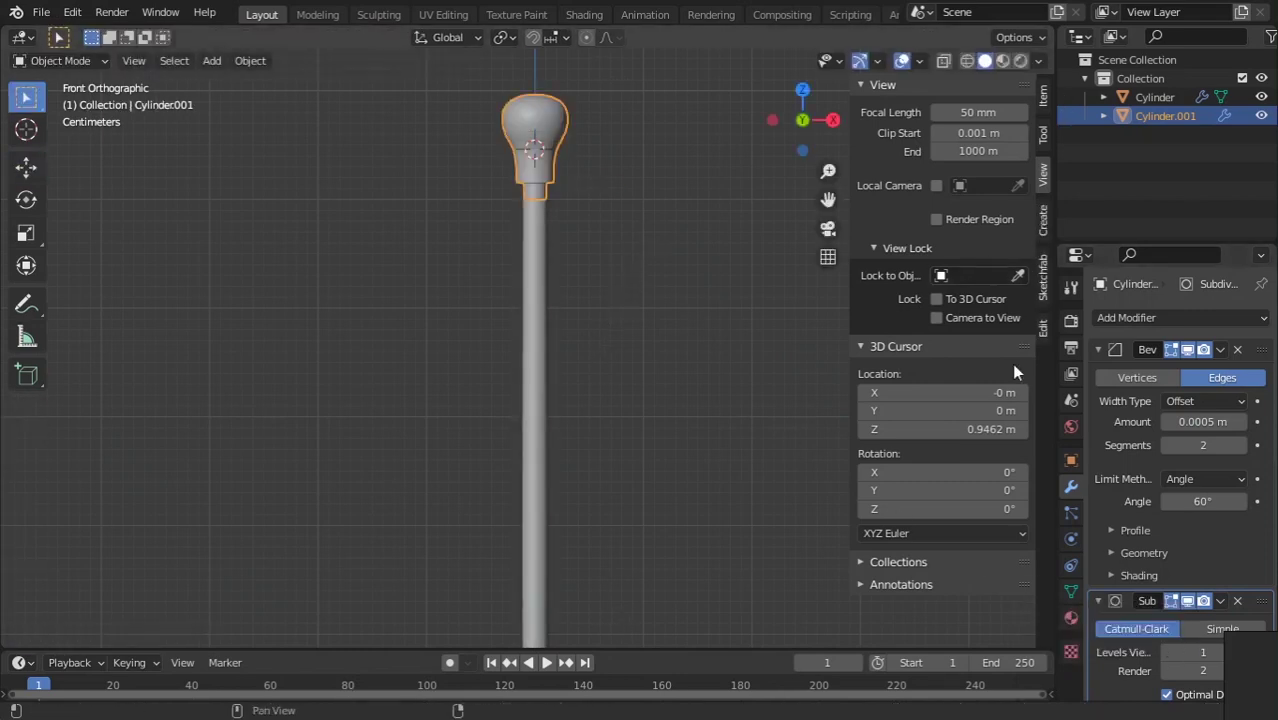
- Compare the handle with the reference photo and try raising the knob's widest vertex loop slightly with proportional editing
click(700, 270)
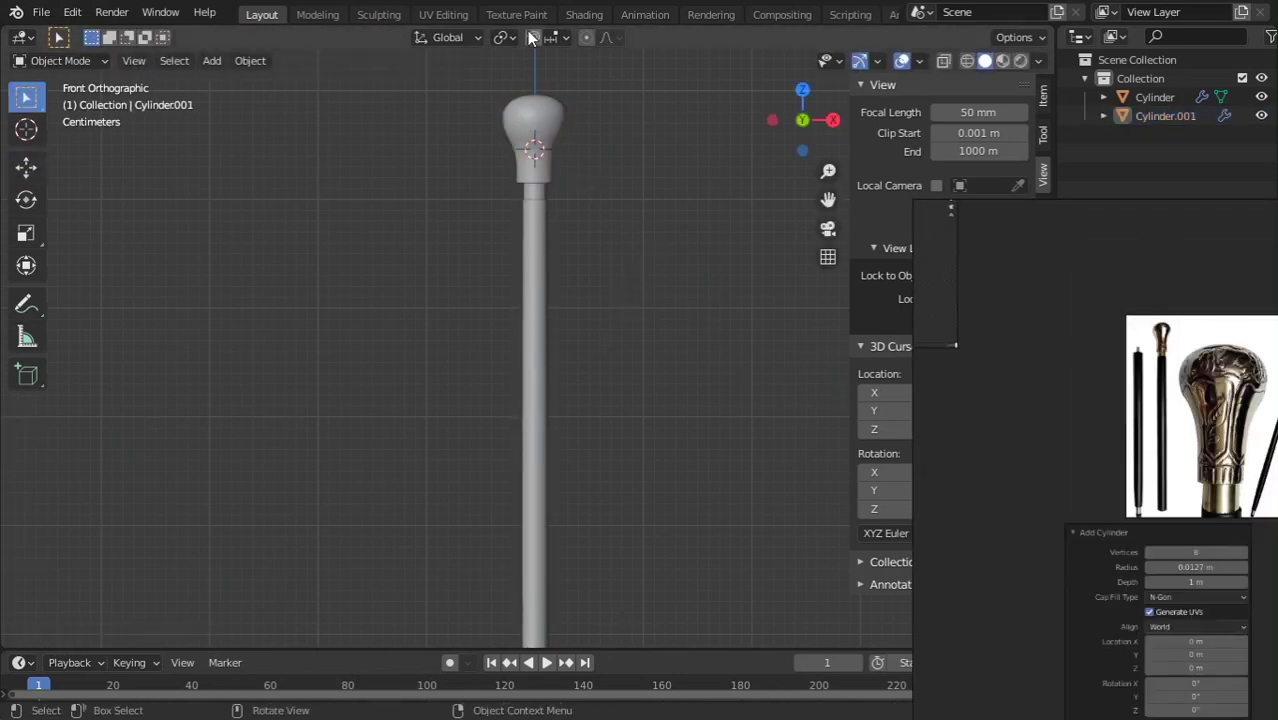
shift+middle_drag(547, 152, 566, 248)
scroll(612, 212, up, 1)
click(552, 170)
key(Tab)
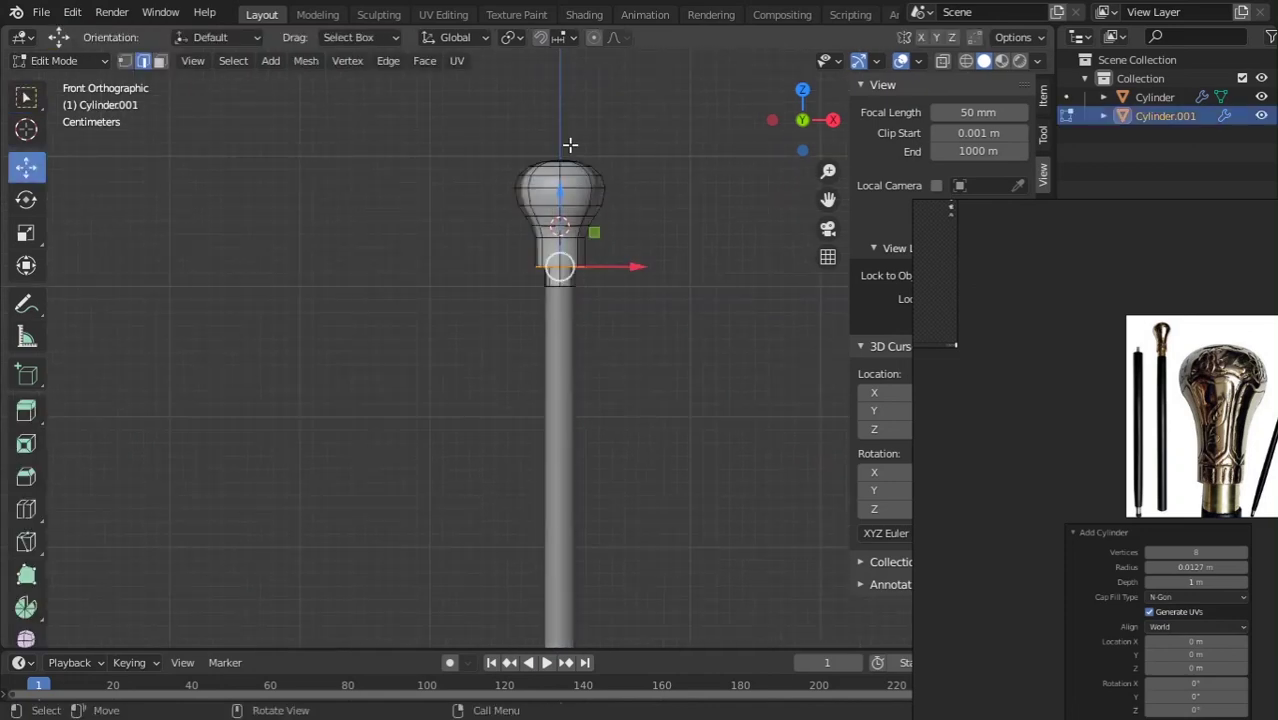
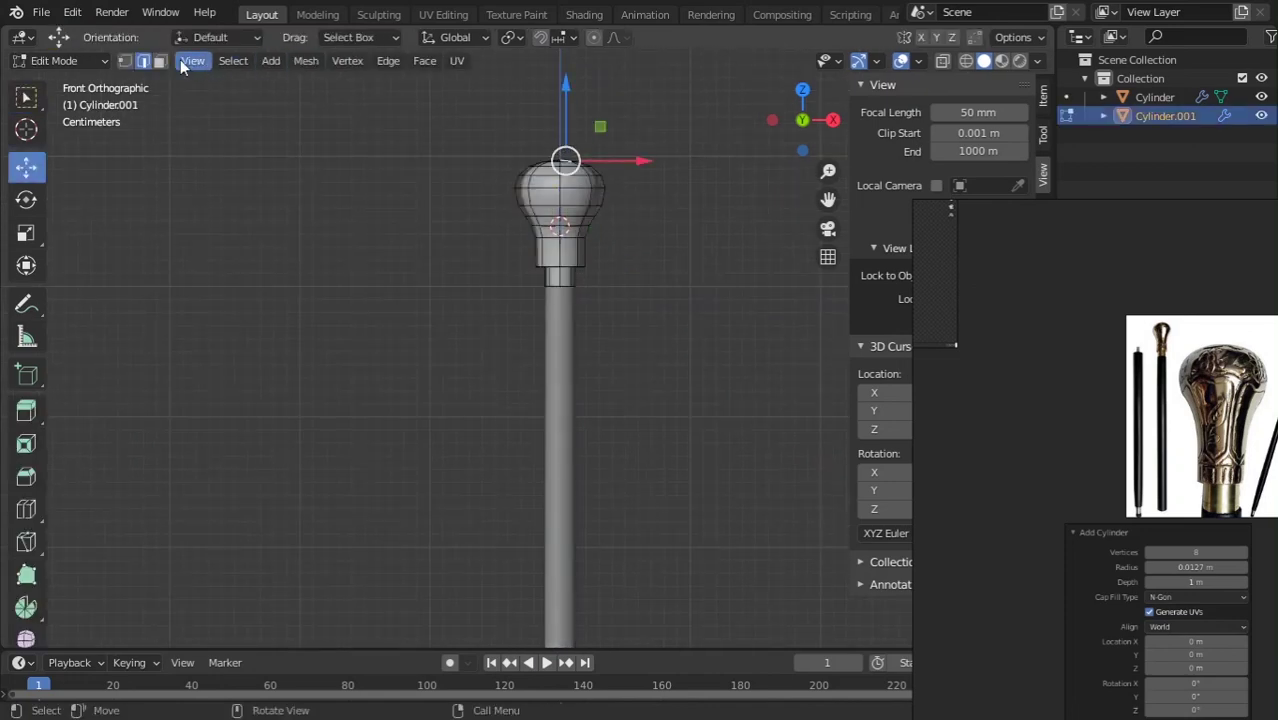
shift+middle_drag(592, 143, 613, 196)
scroll(613, 196, up, 1)
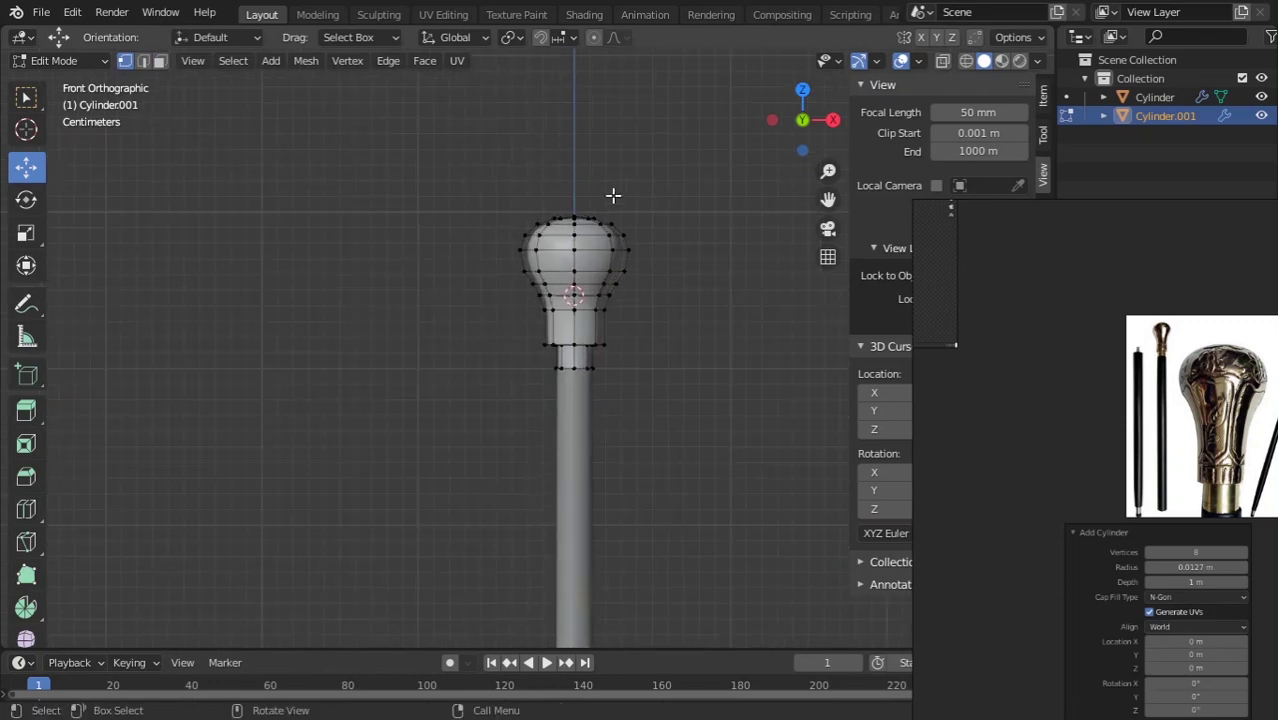
mouse_move(573, 165)
mouse_down()
mouse_move(573, 131)
mouse_move(574, 158)
mouse_up()
scroll(573, 131, up, 5)
scroll(573, 151, down, 2)
scroll(573, 151, up, 3)
key(Tab)
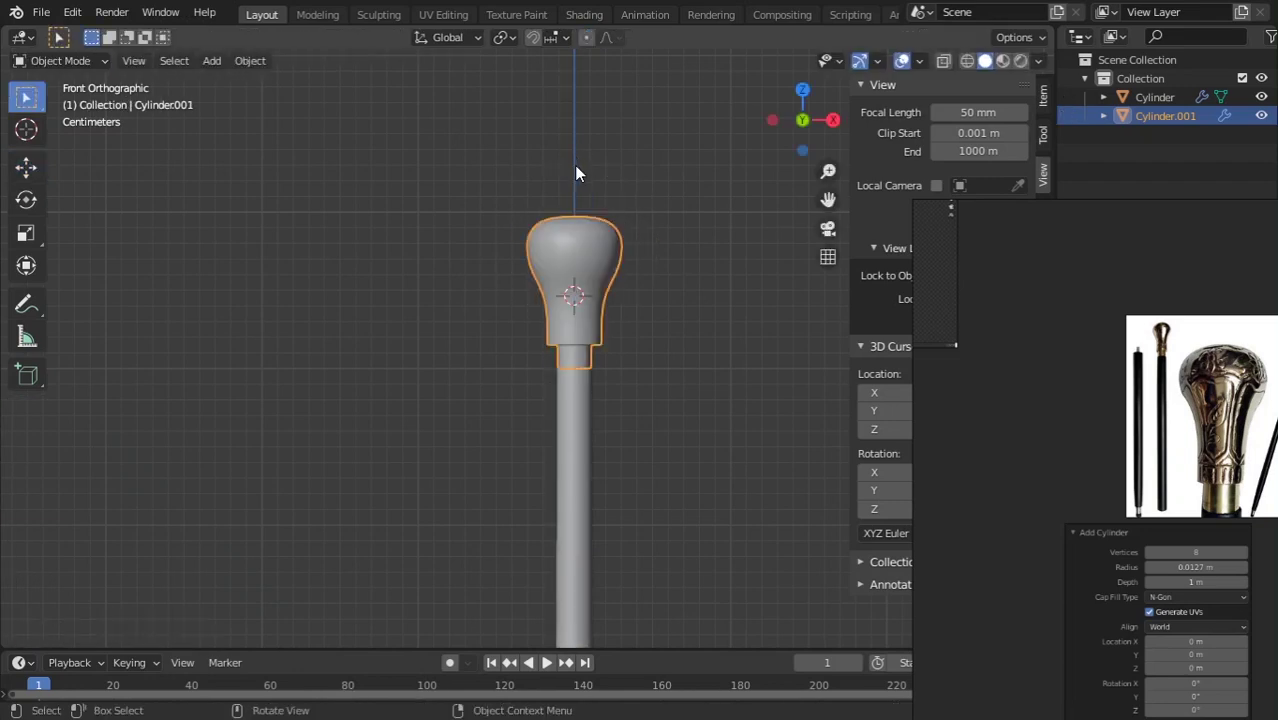
- Try nudging the widest vertex loop once more, and undo the proportional moves on the knob
click(660, 250)
key(ctrl+z)
key(ctrl+z)
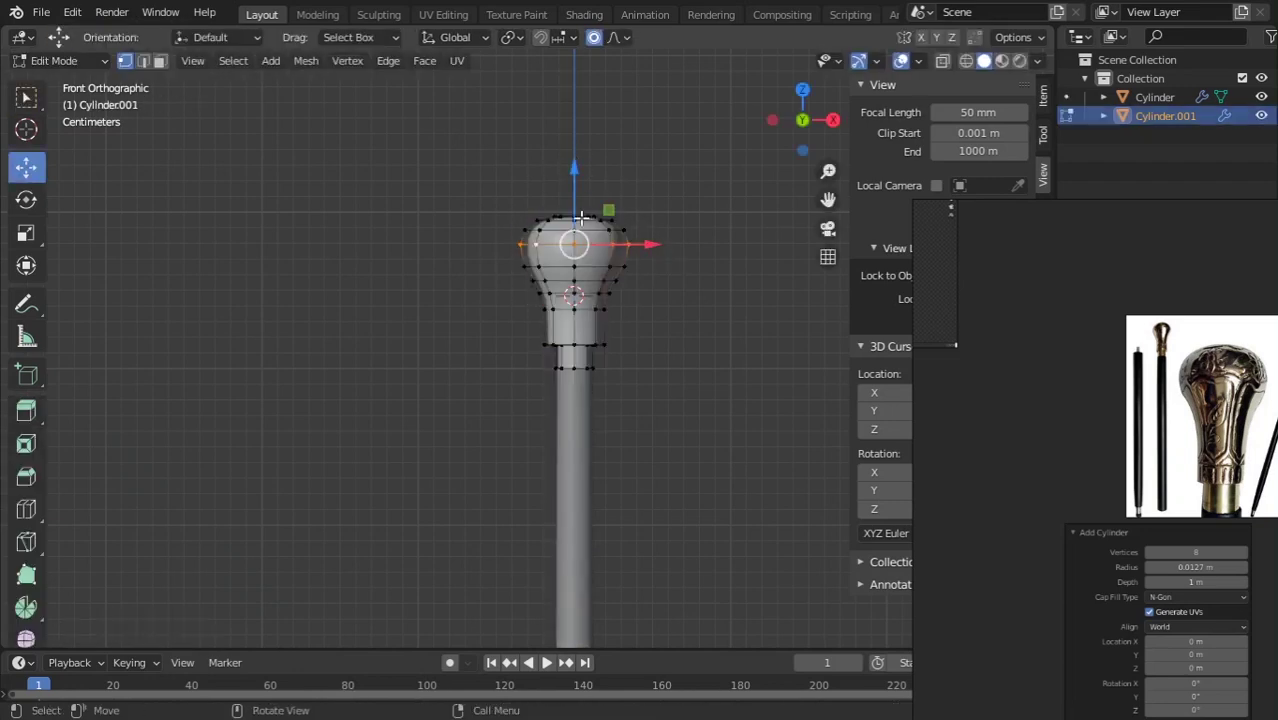
drag(573, 169, 570, 168)
key(Tab)
click(680, 187)
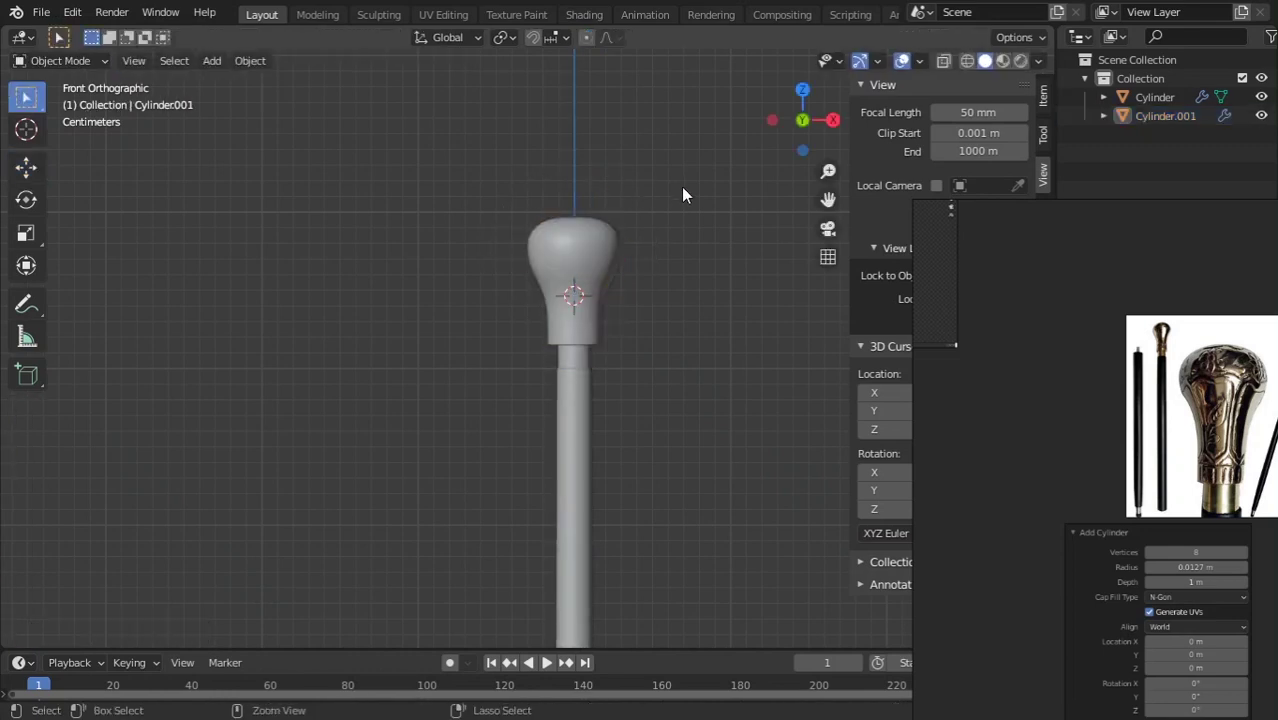
key(ctrl+z)
key(ctrl+z)
key(ctrl+z)
key(Tab)
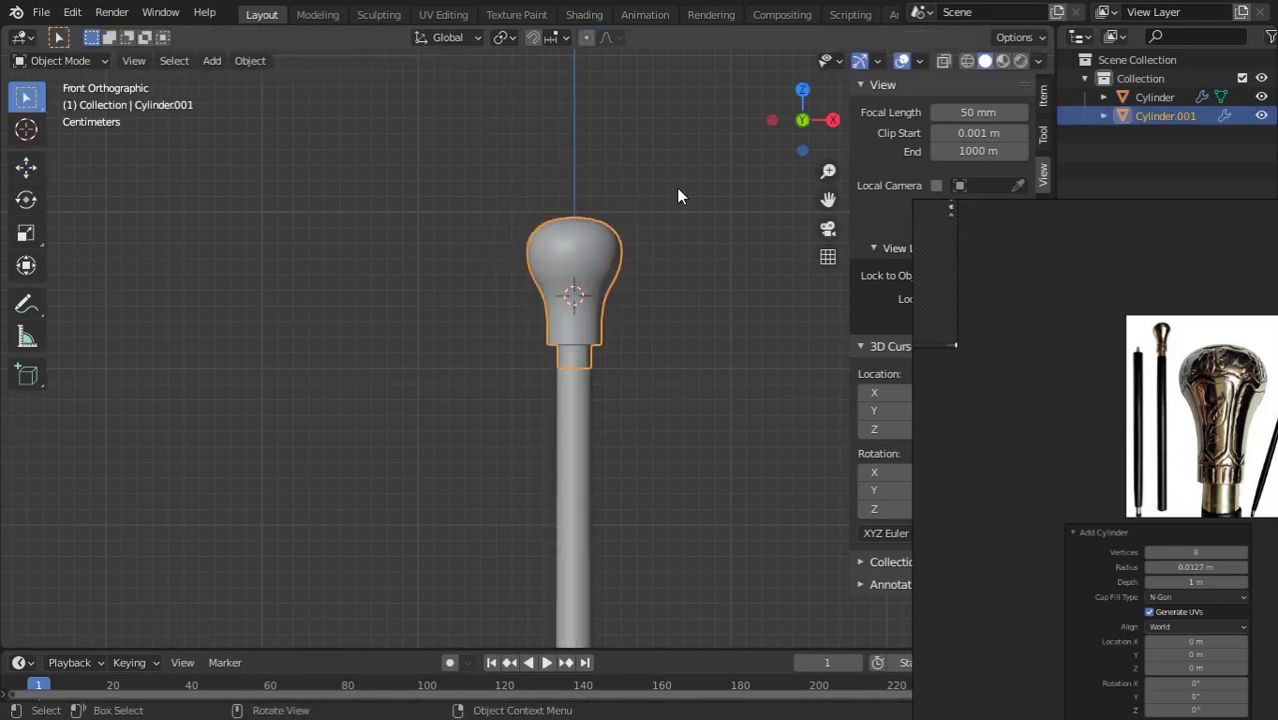
- Select the vertex loop just below the knob's widest part and scale it up to about 1.06 with proportional editing off
key(Tab)
scroll(583, 232, up, 2)
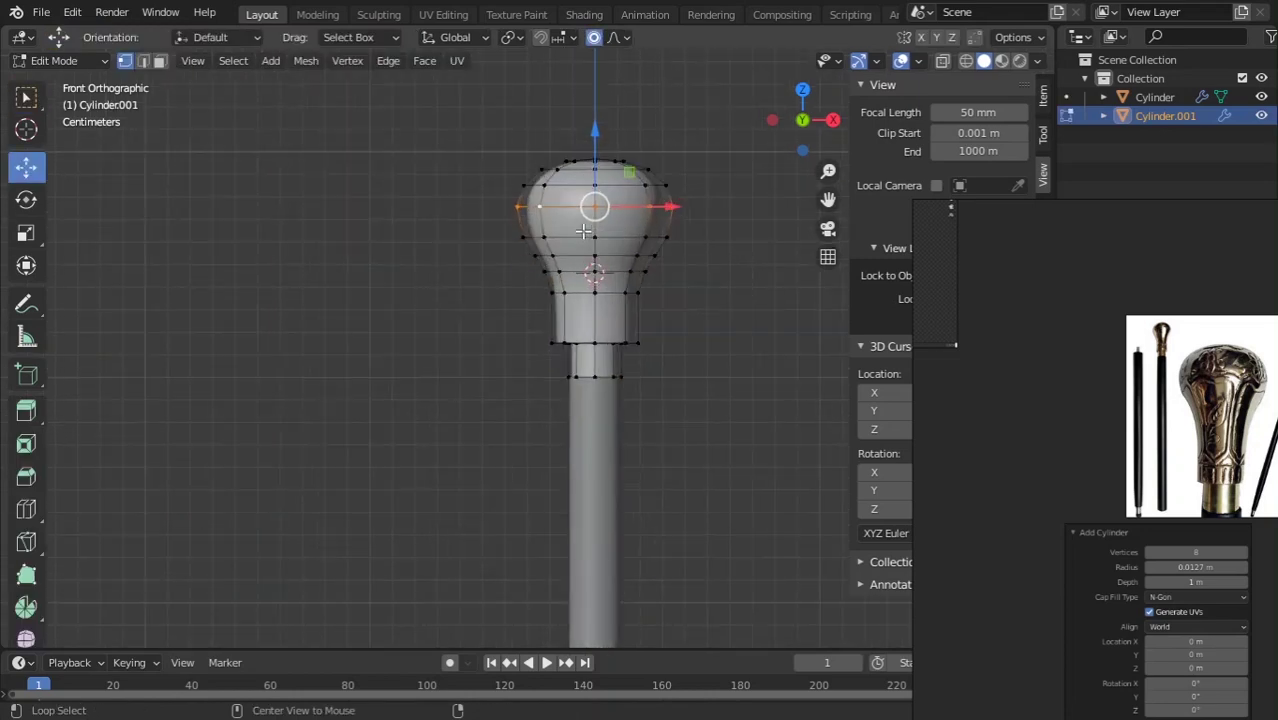
click(596, 176)
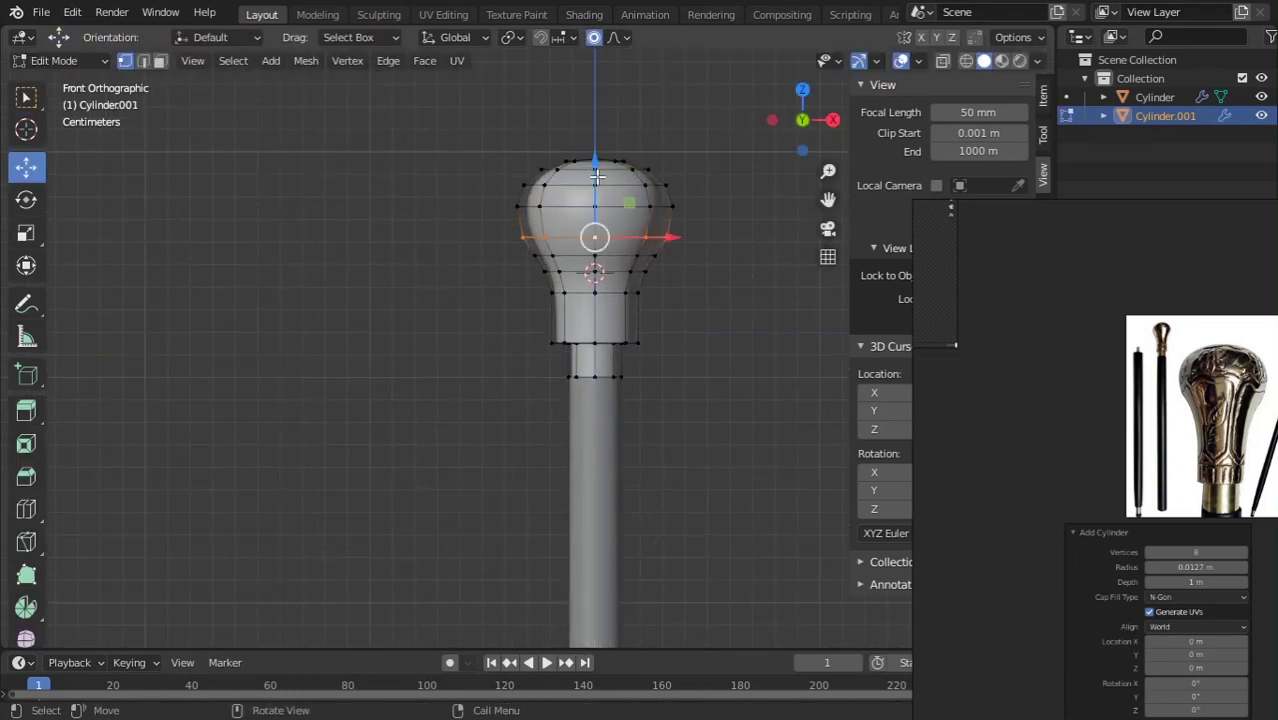
key(g)
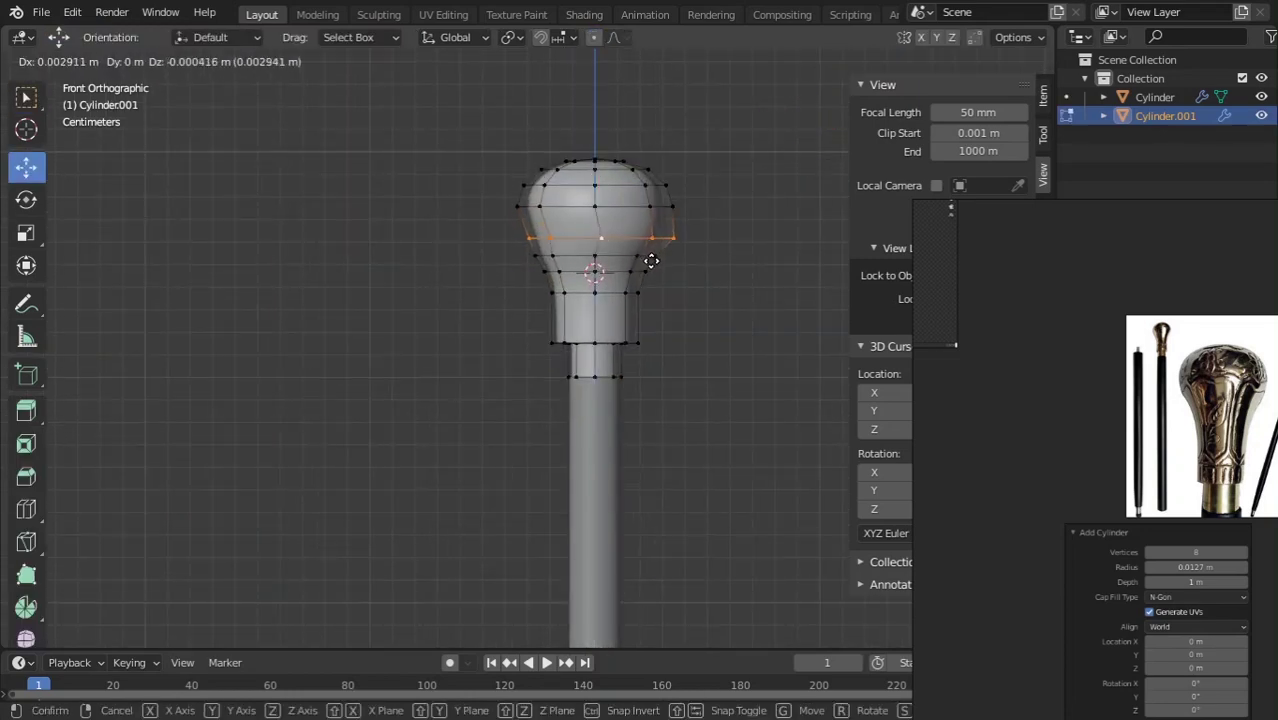
key(s)
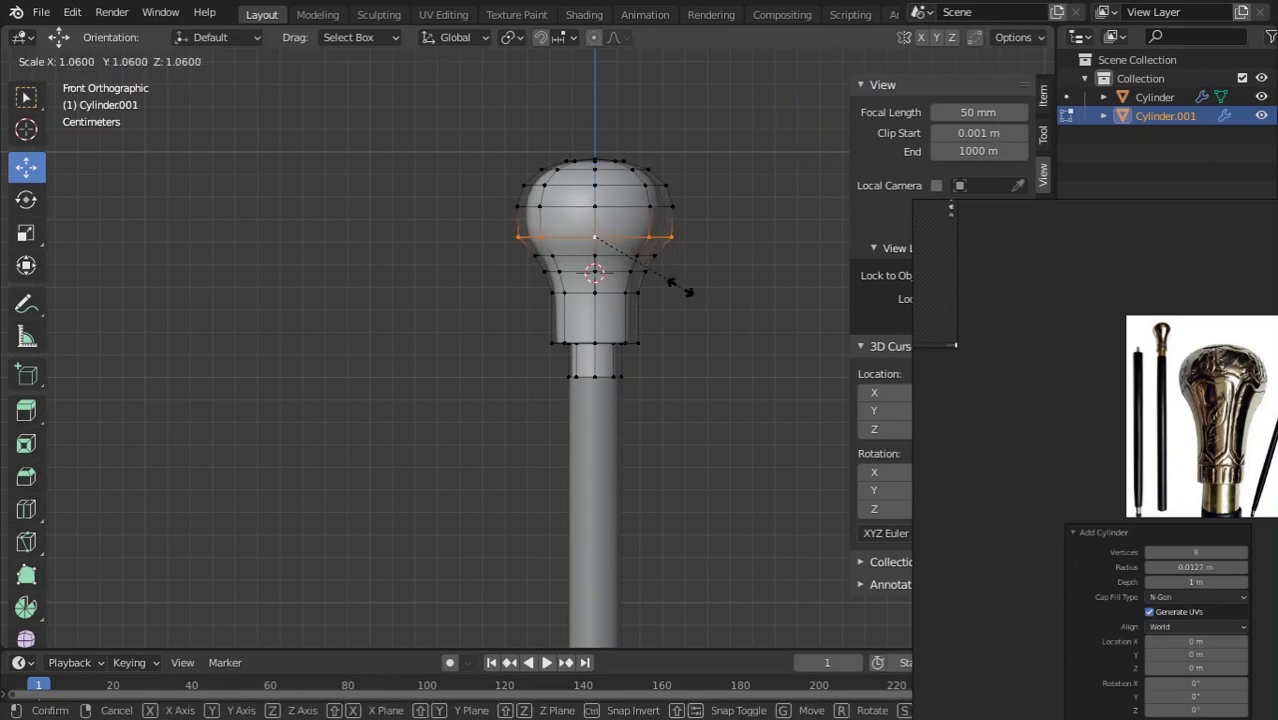
click(690, 287)
key(Tab)
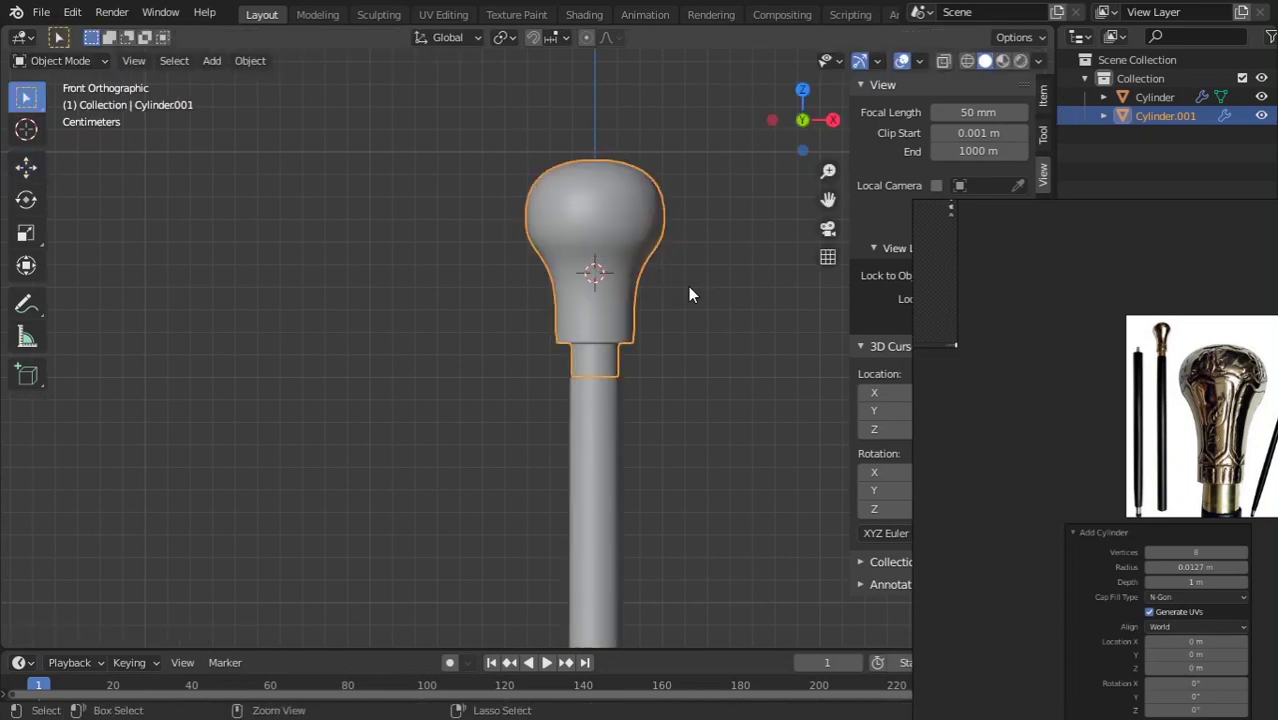
- Try shrinking the two vertex loops just below the knob's widest part slightly
key(Tab)
key(s)
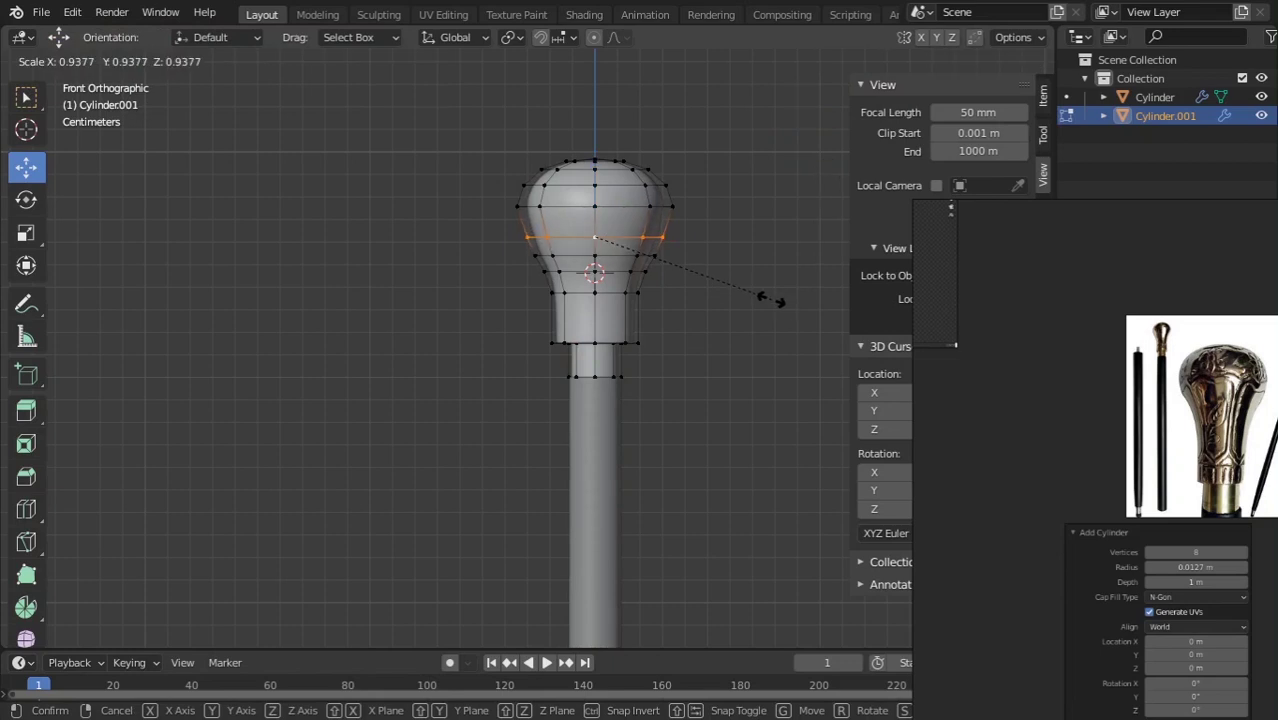
click(751, 299)
key(s)
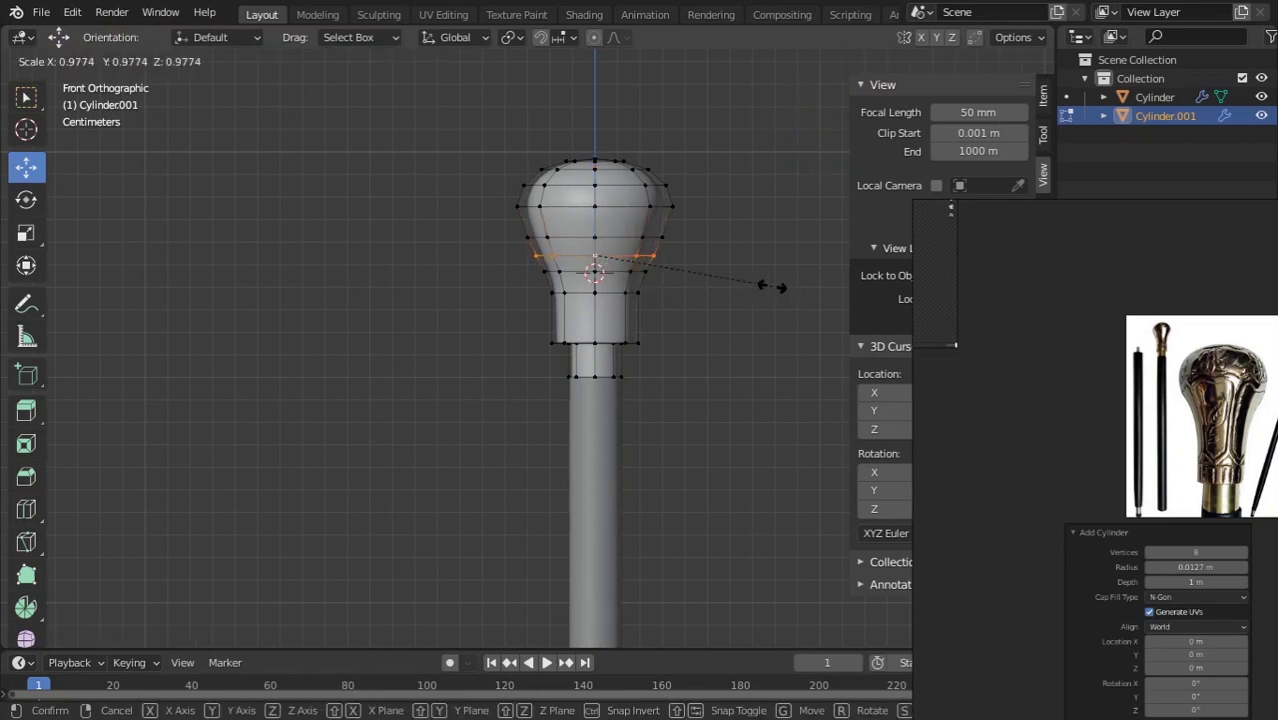
click(758, 278)
key(Tab)
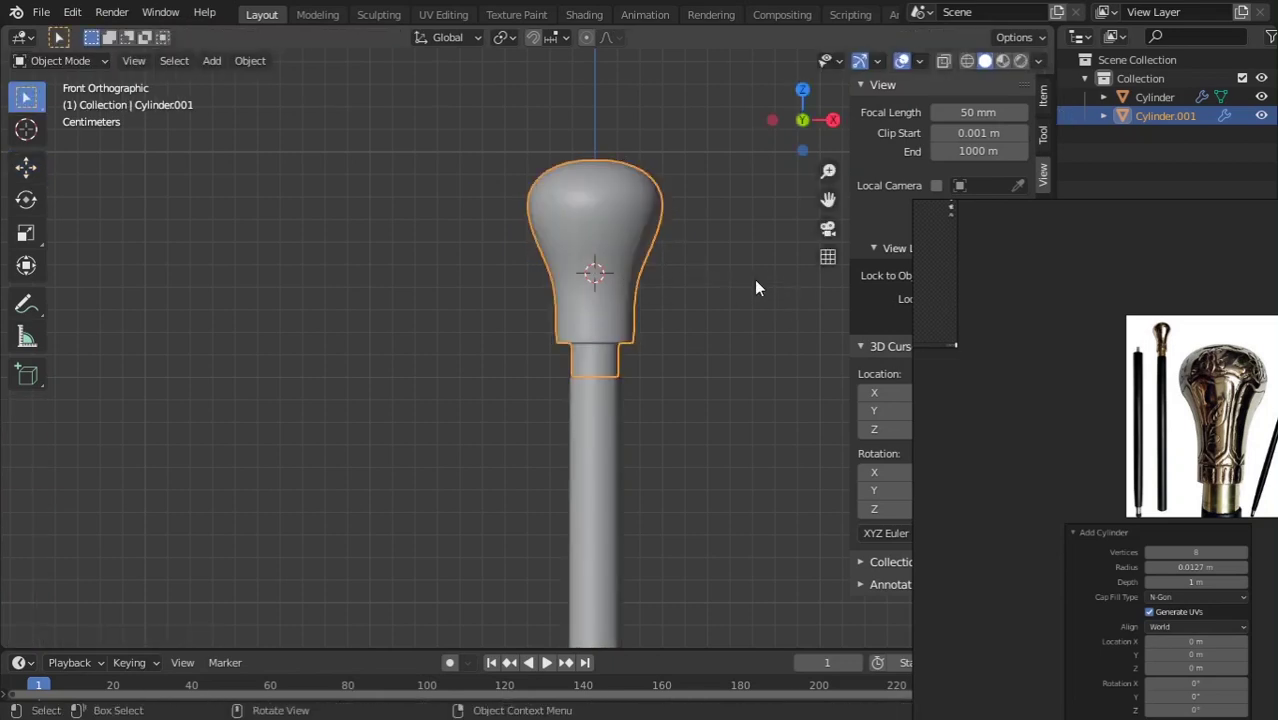
- Try enlarging the knob's widest vertex loop slightly and rescaling the loop just below it
key(Tab)
alt+click(574, 207)
key(s)
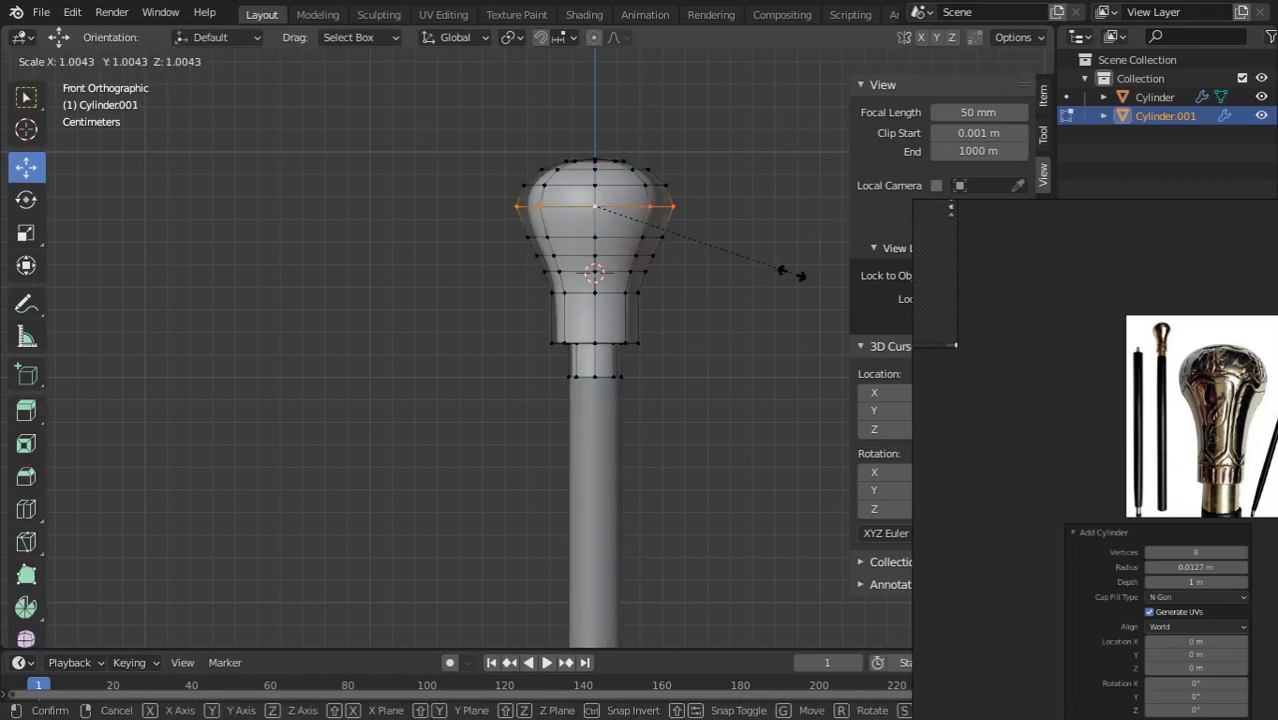
click(832, 276)
alt+click(599, 240)
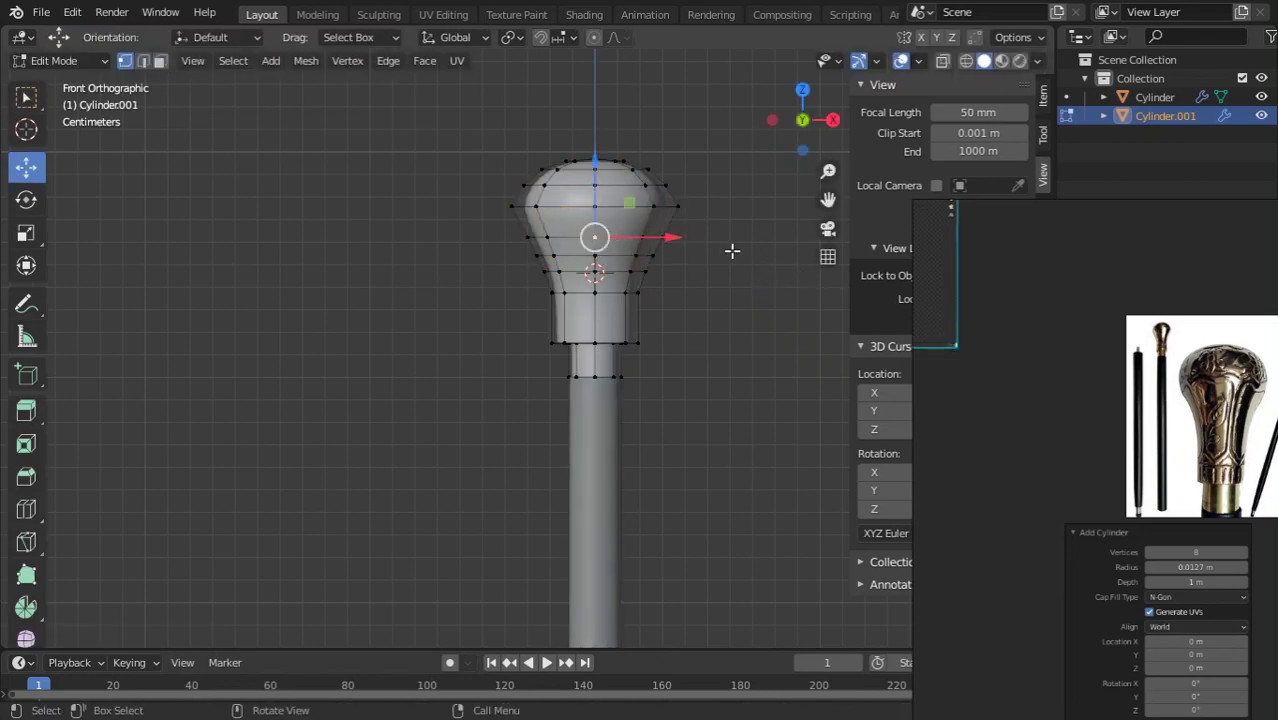
key(s)
click(736, 229)
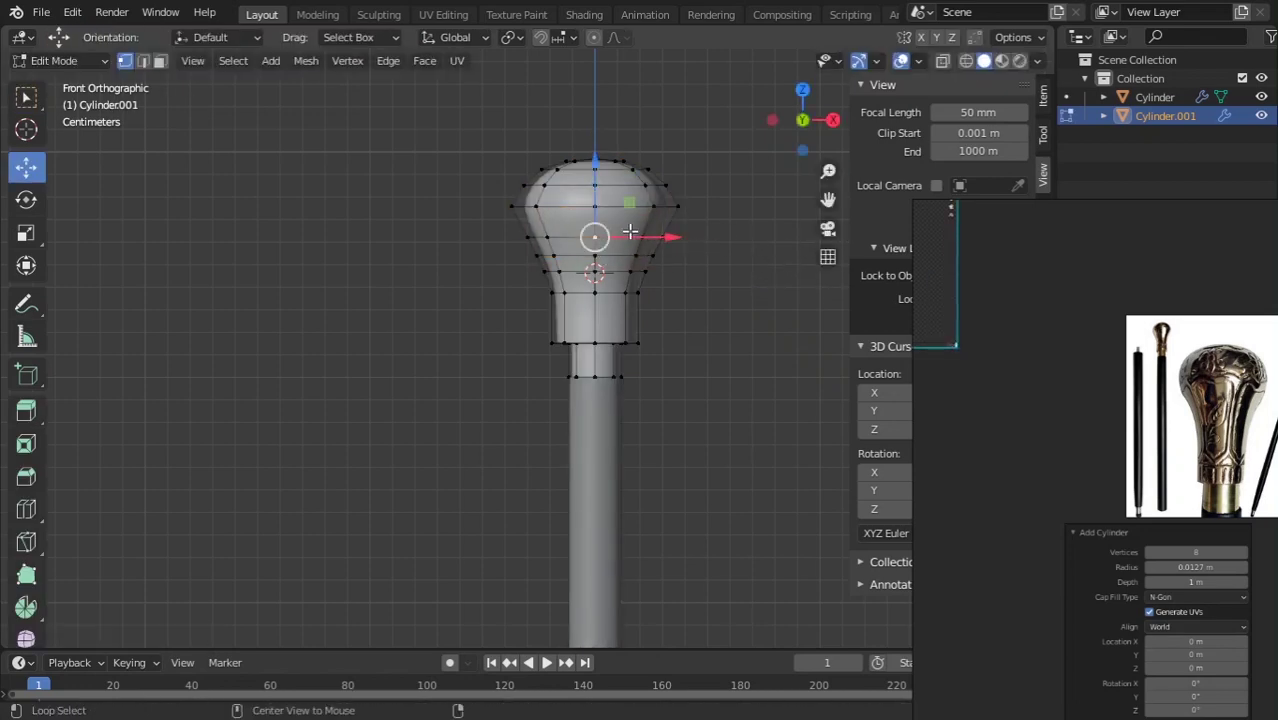
key(s)
click(800, 231)
key(Tab)
scroll(695, 228, down, 1)
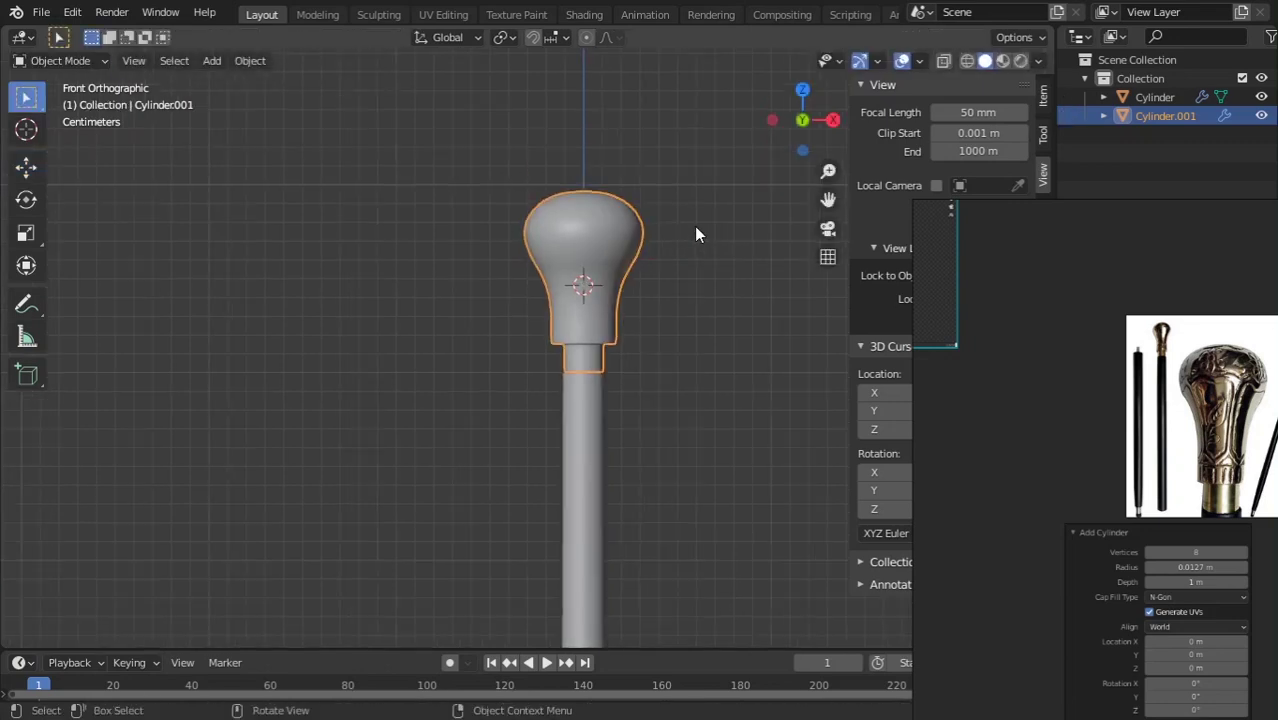
- Undo the recent scaling edits on the knob's vertex loops and deselect the handle
key(ctrl+z)
key(ctrl+z)
key(ctrl+z)
key(ctrl+z)
key(ctrl+z)
key(ctrl+z)
key(ctrl+z)
key(ctrl+z)
key(ctrl+z)
key(ctrl+z)
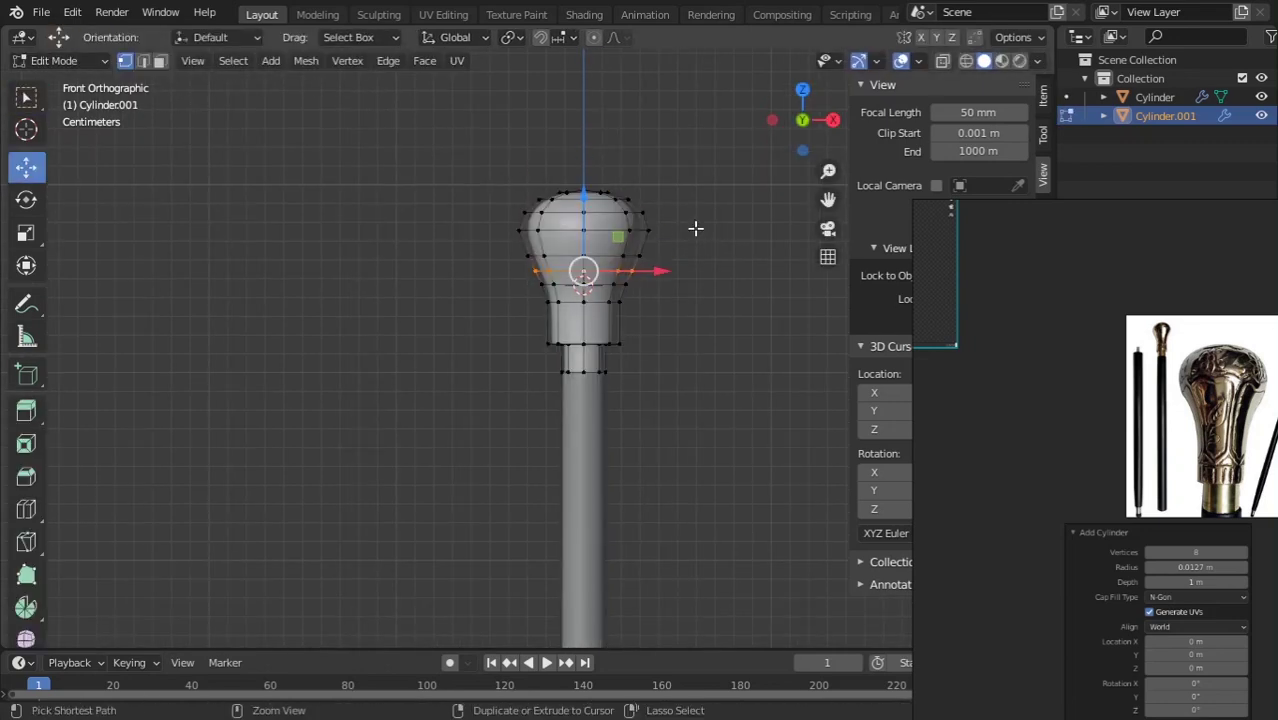
key(Tab)
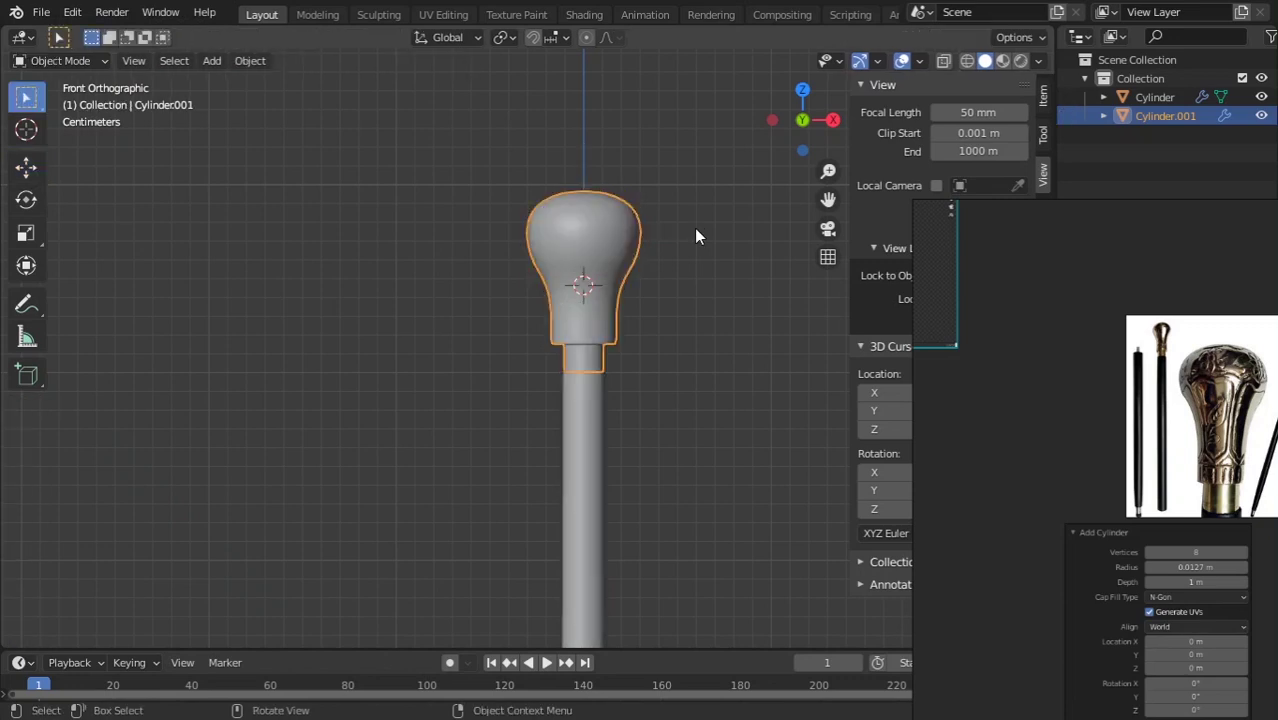
scroll(598, 363, down, 6)
click(743, 381)
scroll(617, 205, up, 5)
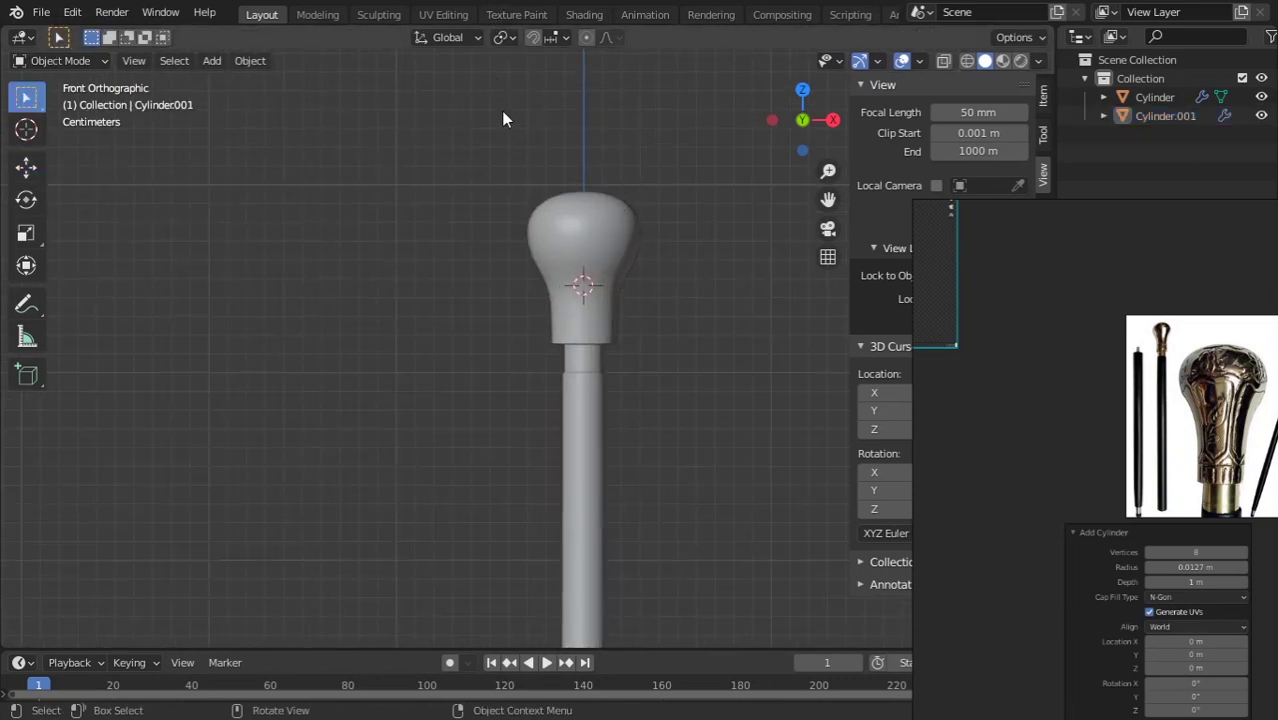
- Scale down the vertex loop at the lower rim of the handle's neck so it sits closer to the collar
scroll(650, 280, up, 4)
click(646, 276)
key(Tab)
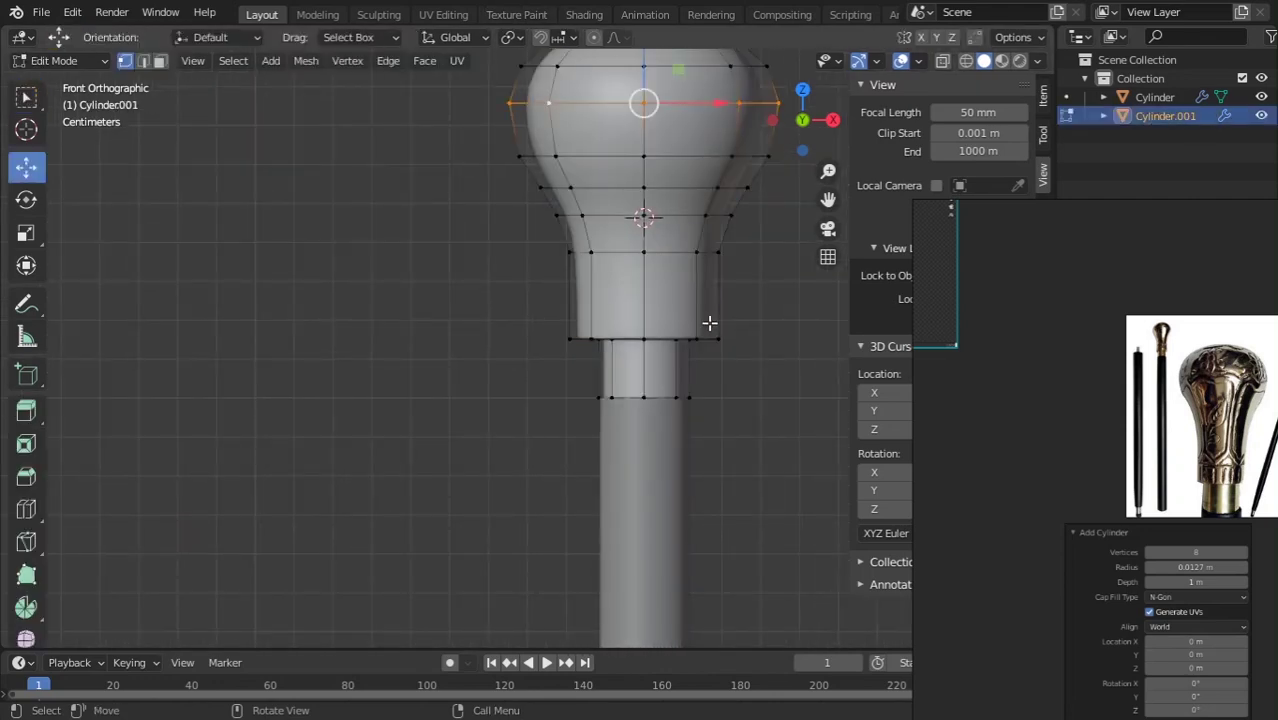
key(alt+z)
alt+click(608, 338)
key(s)
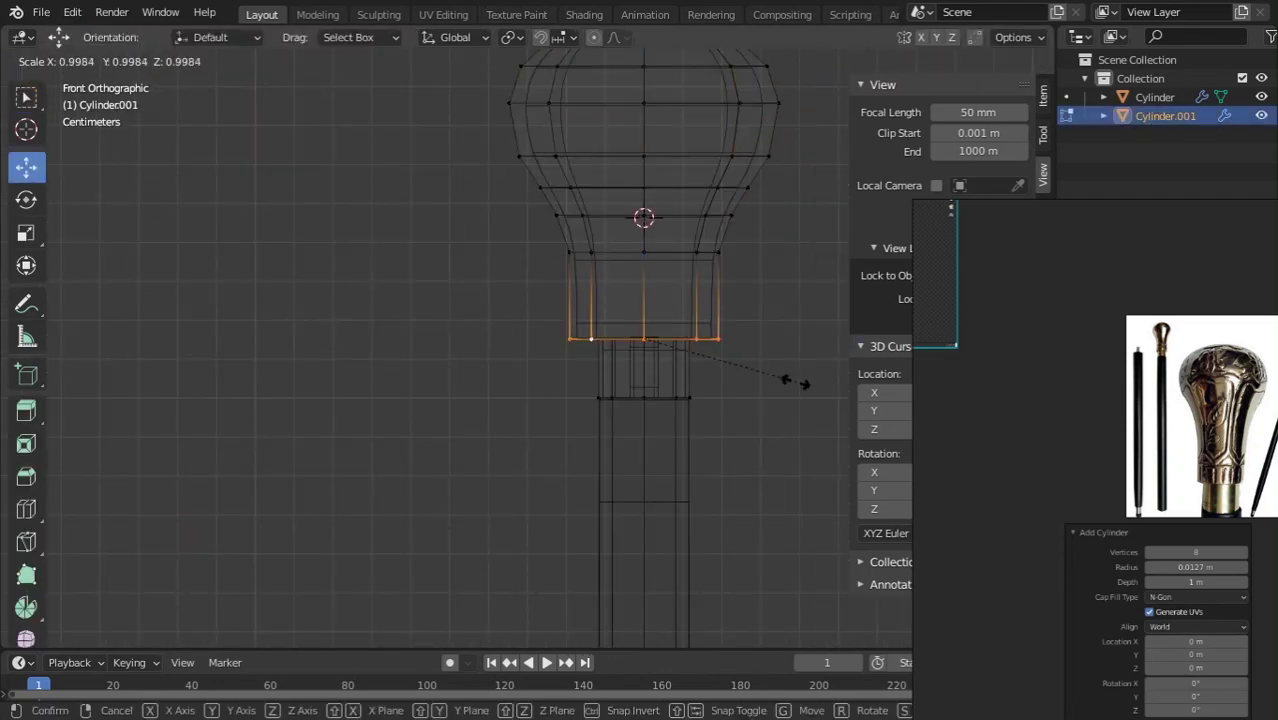
click(758, 365)
key(Tab)
key(z)
click(772, 371)
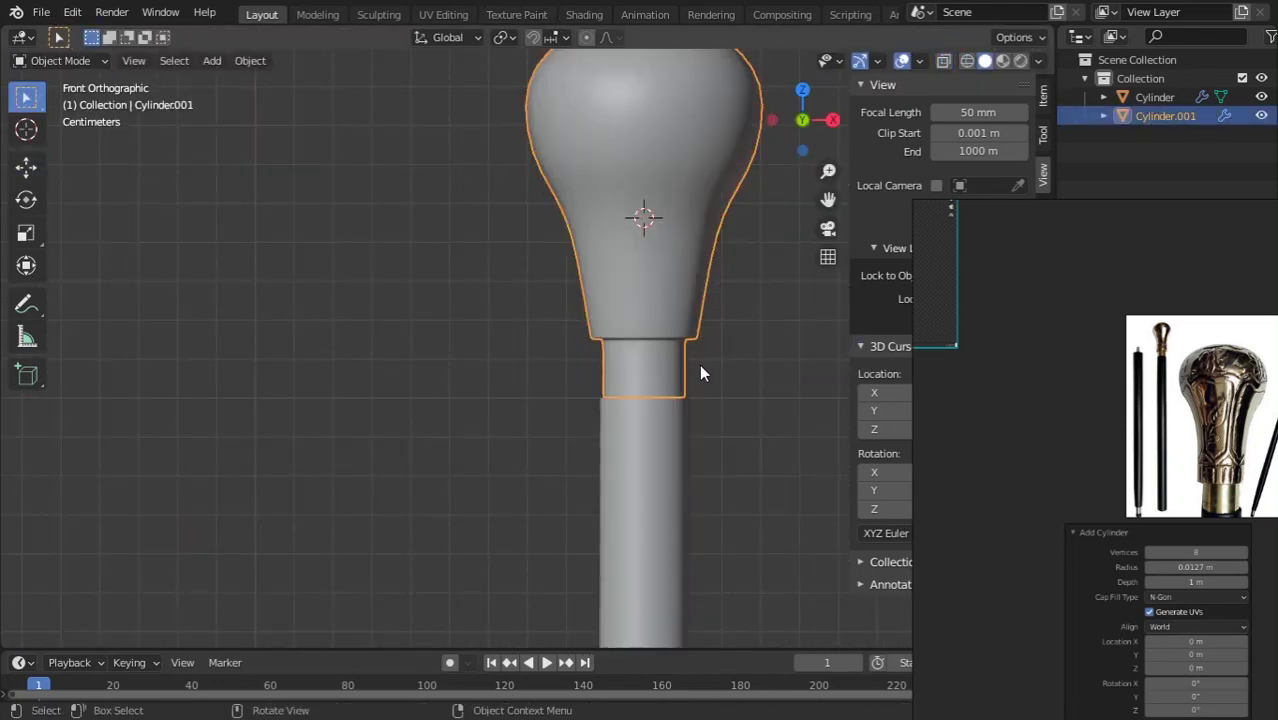
- Scale down the vertex loop above the neck's lower rim to narrow the neck
scroll(672, 345, down, 4)
scroll(607, 296, up, 1)
key(Tab)
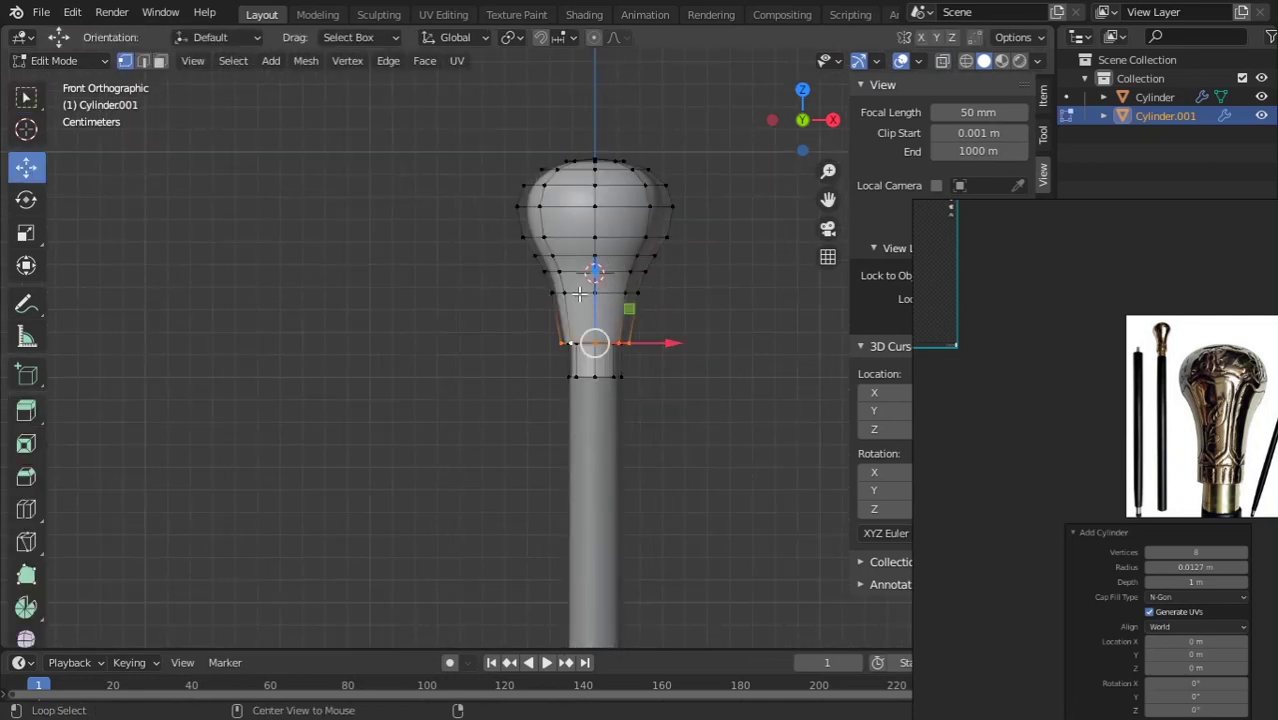
alt+click(579, 293)
key(s)
click(716, 340)
key(Tab)
- Dissolve the two edge loops directly above the narrowed neck loop to smooth the handle's curve
key(Tab)
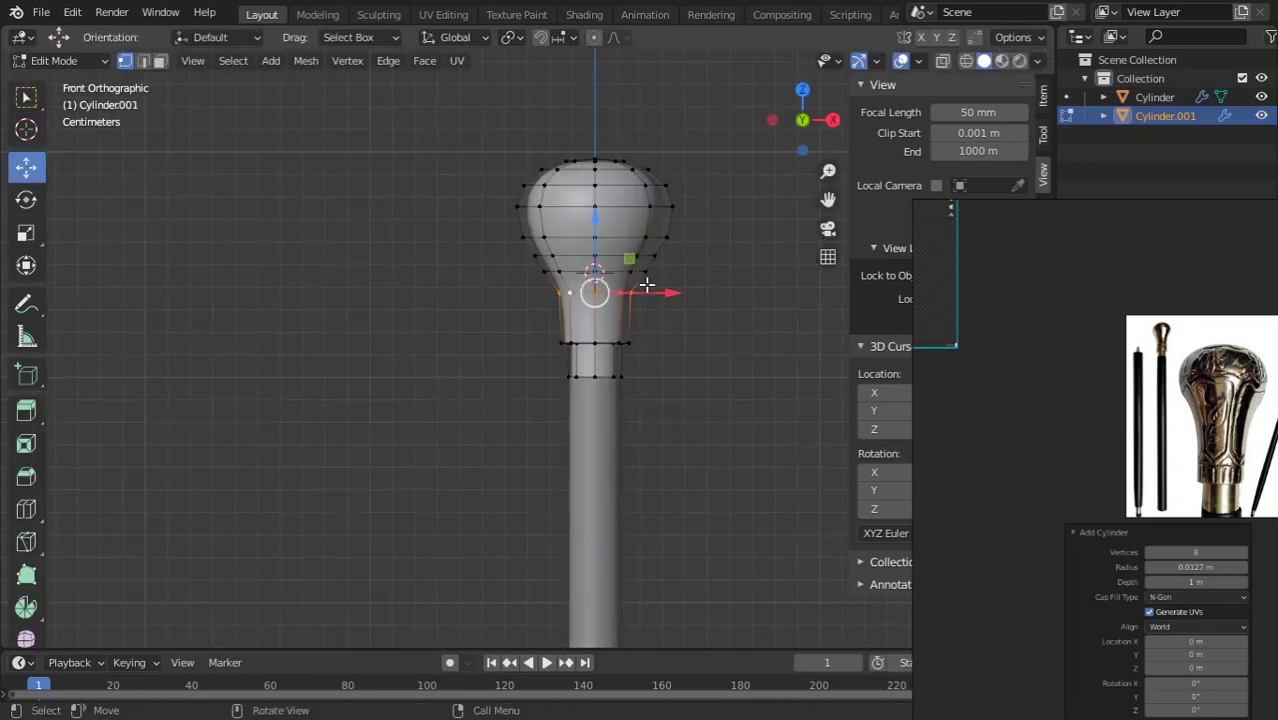
alt+click(571, 272)
key(x)
click(578, 313)
key(Tab)
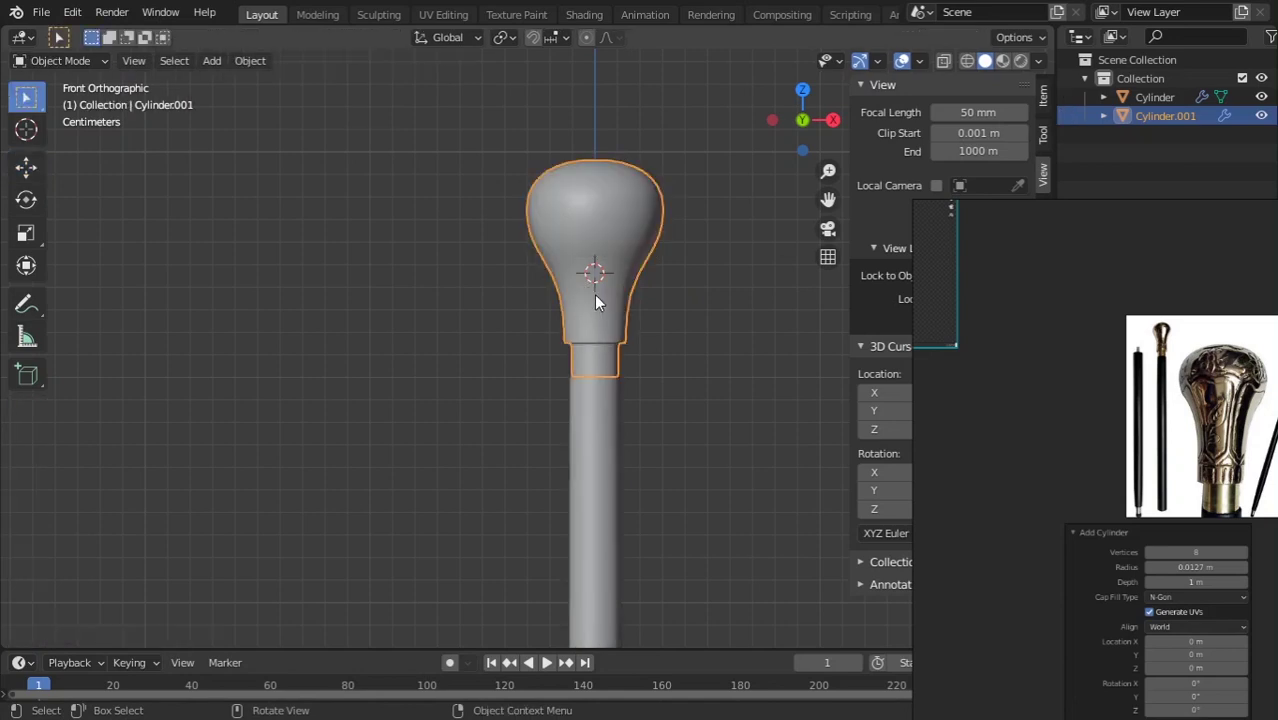
key(Tab)
alt+click(572, 257)
key(x)
click(578, 300)
key(Tab)
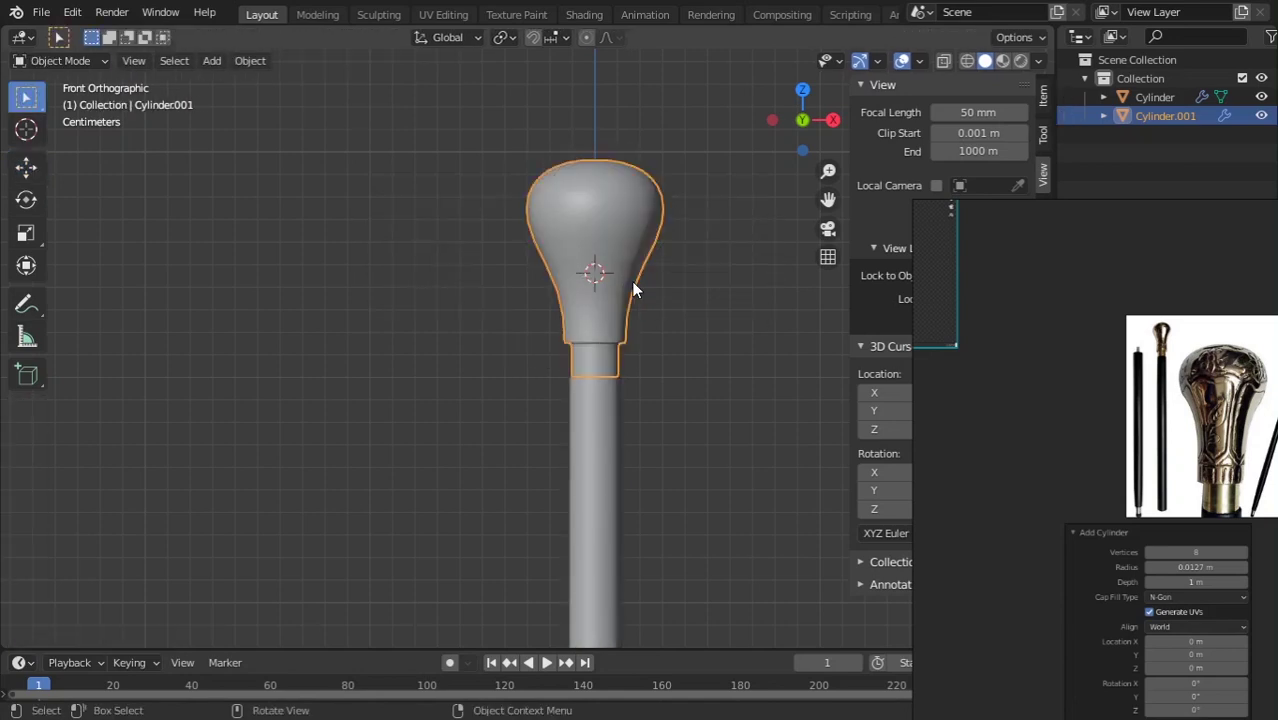
- Lower the edge loop between the knob's widest part and the neck, and scale it down in two passes
key(Tab)
alt+click(573, 238)
drag(598, 196, 599, 212)
key(s)
click(736, 272)
key(Tab)
key(Tab)
key(s)
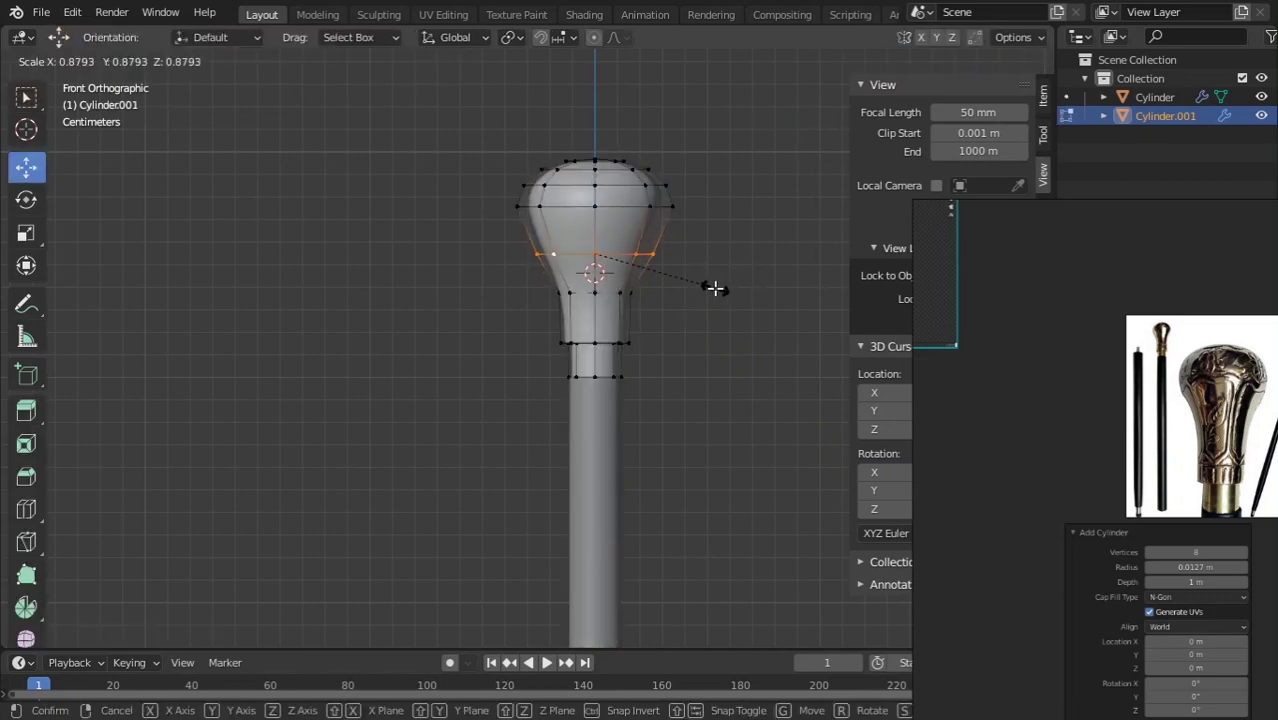
click(720, 286)
key(Tab)
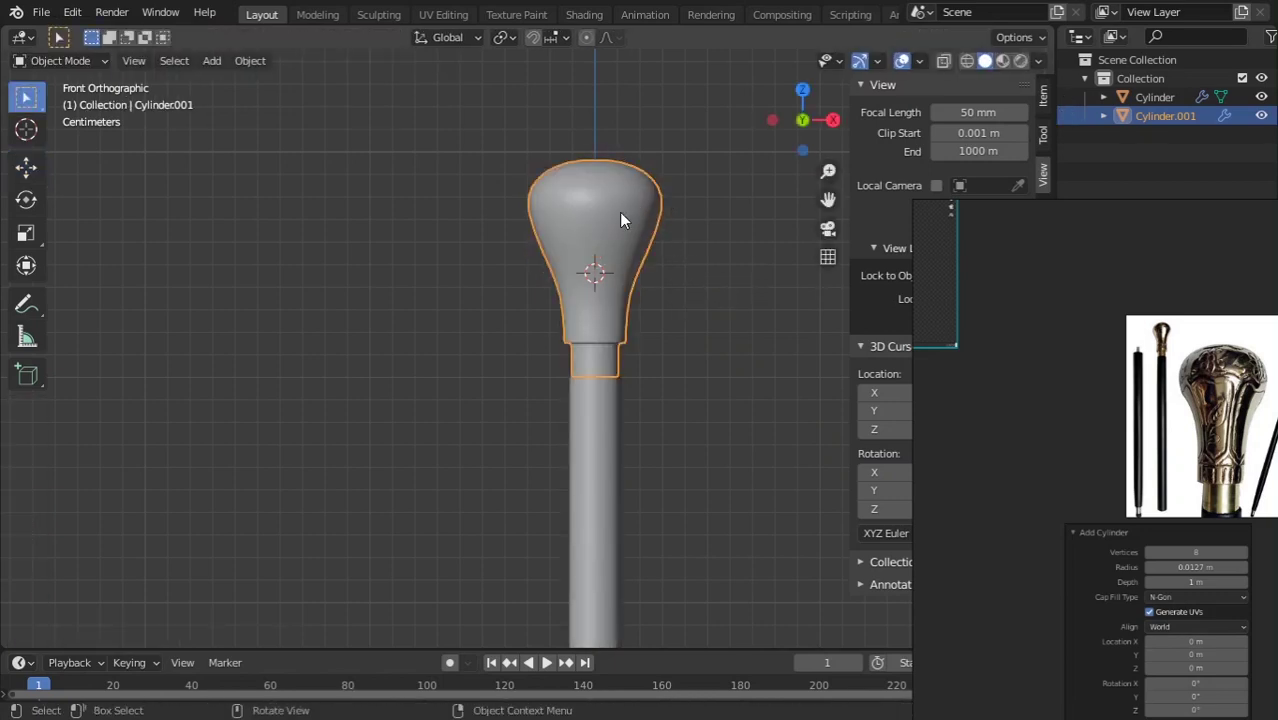
- Move the knob's widest vertex loop down about 0.0025 m in Z and scale it up to about 1.06
key(Tab)
alt+click(566, 201)
key(g)
key(z)
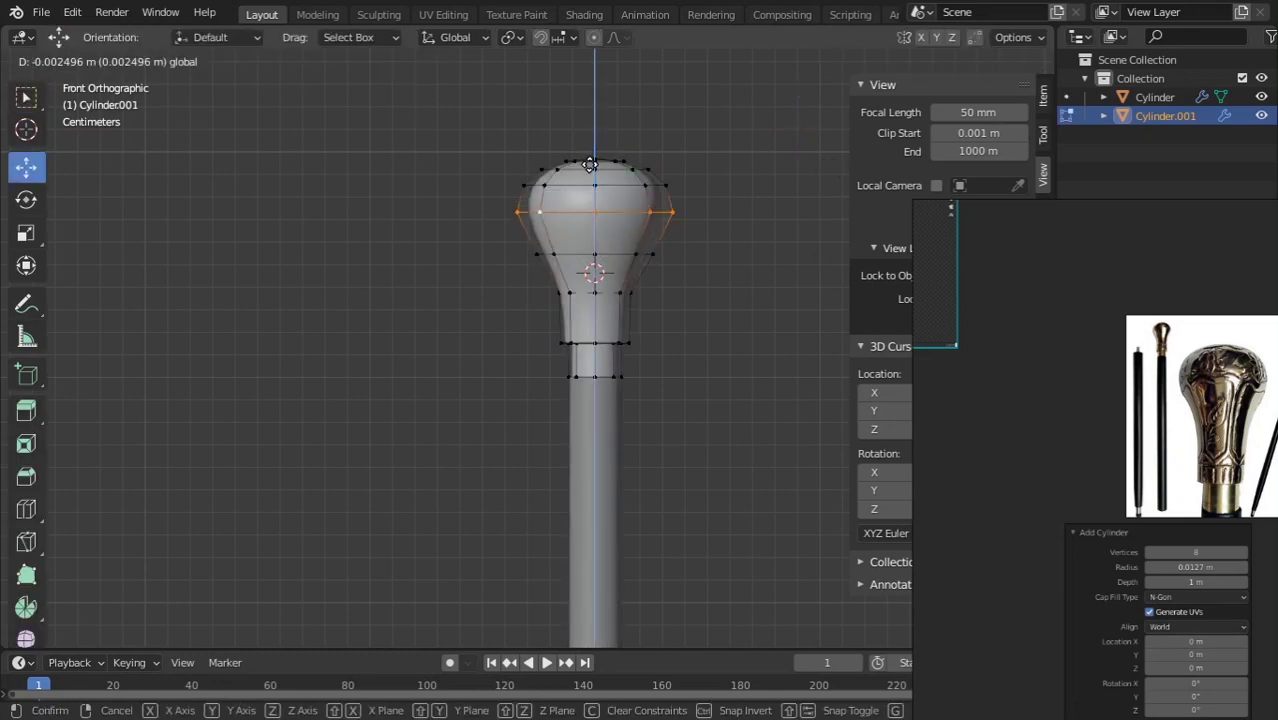
click(591, 178)
key(Tab)
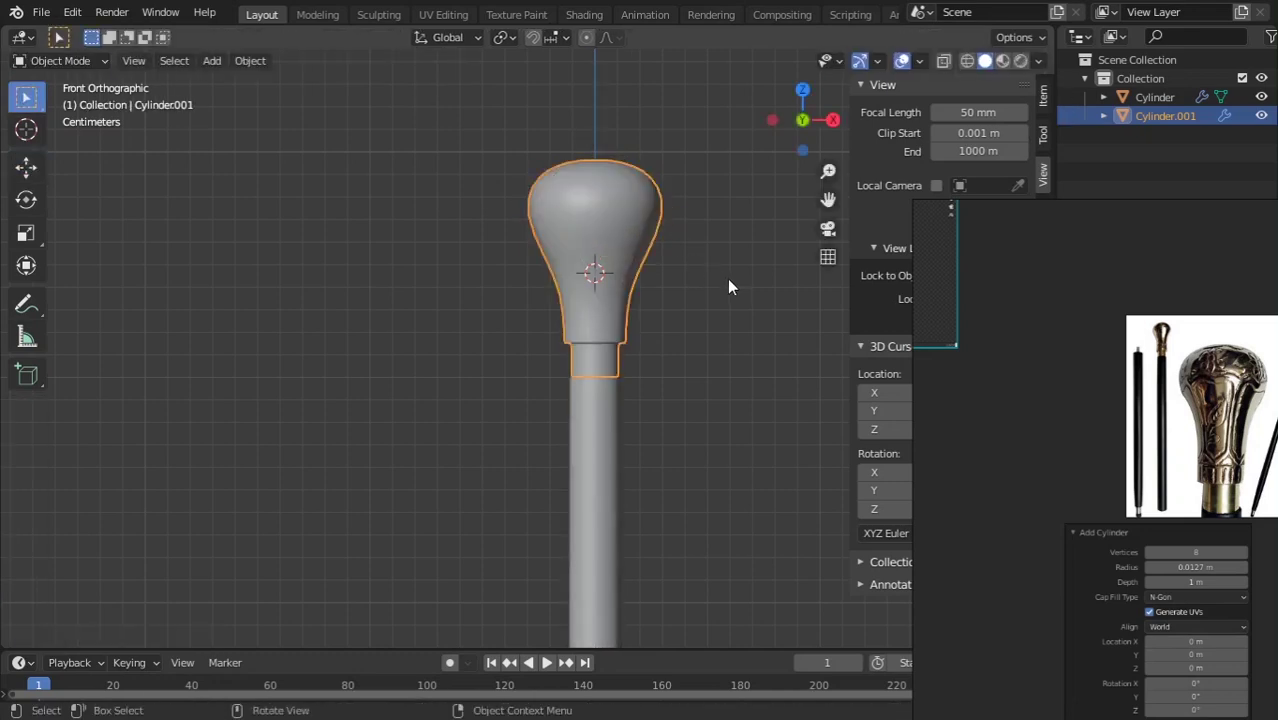
key(Tab)
key(s)
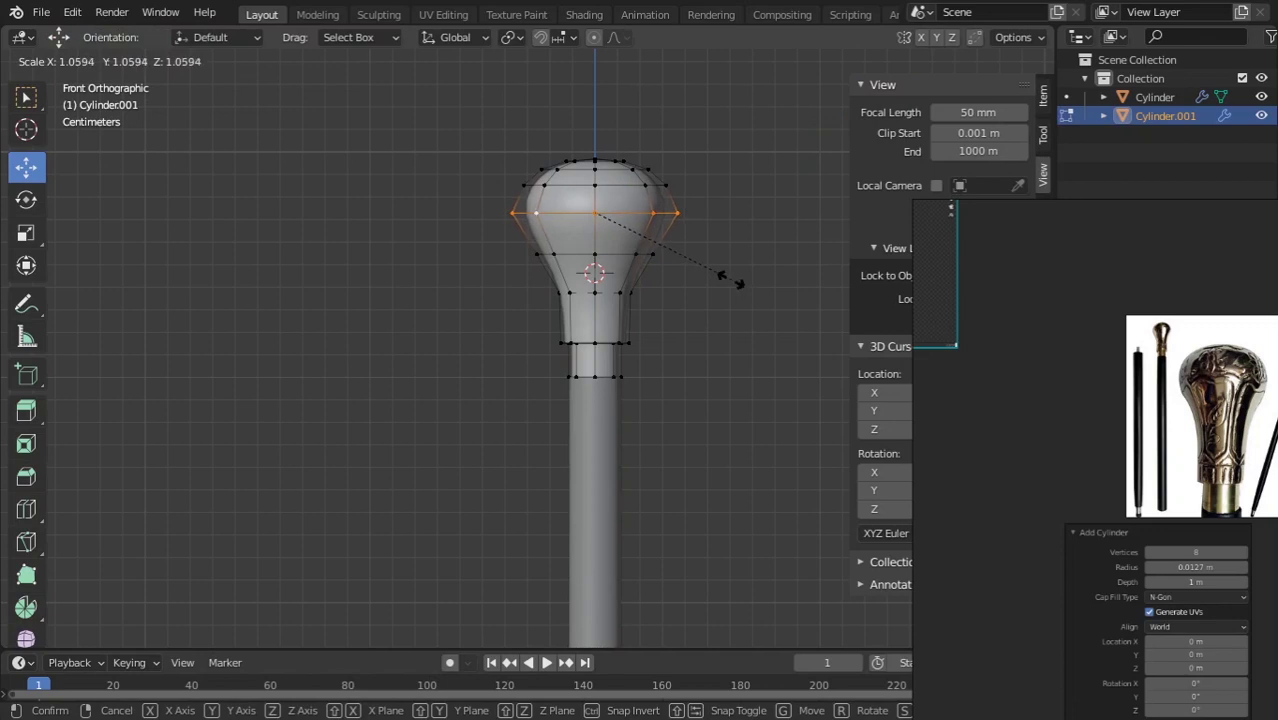
click(728, 282)
key(Tab)
- Try dissolving the edge loop just below the top of the knob
key(Tab)
key(x)
click(660, 228)
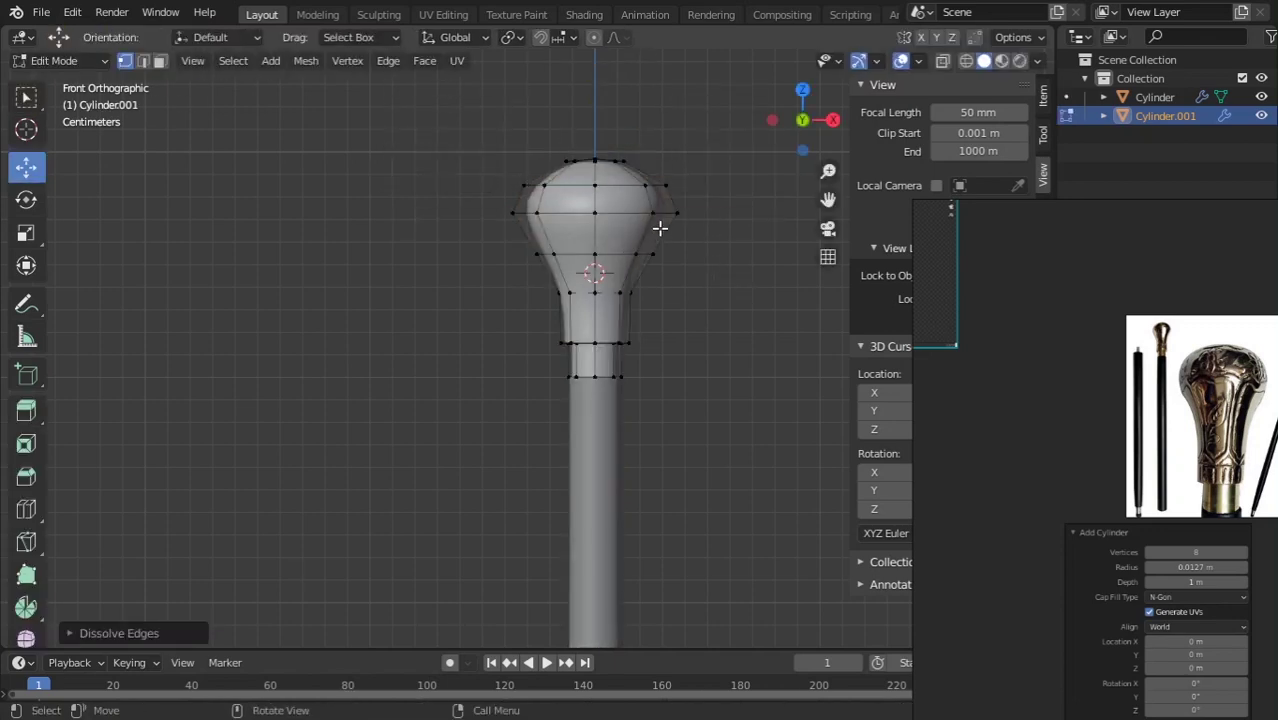
key(Tab)
key(Tab)
key(Tab)
click(692, 220)
- Lower the knob's widest vertex loop slightly along Z and check the handle's silhouette in Object Mode
scroll(692, 220, down, 1)
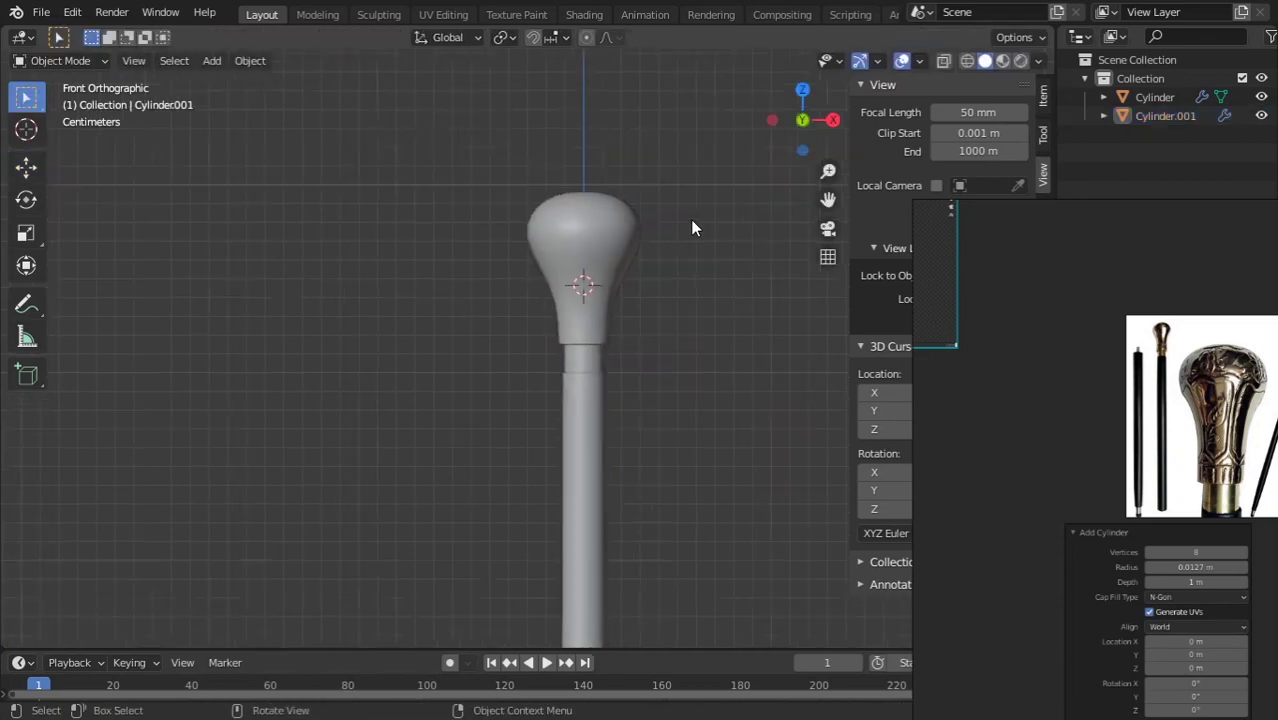
scroll(699, 255, down, 2)
scroll(697, 259, up, 1)
key(Tab)
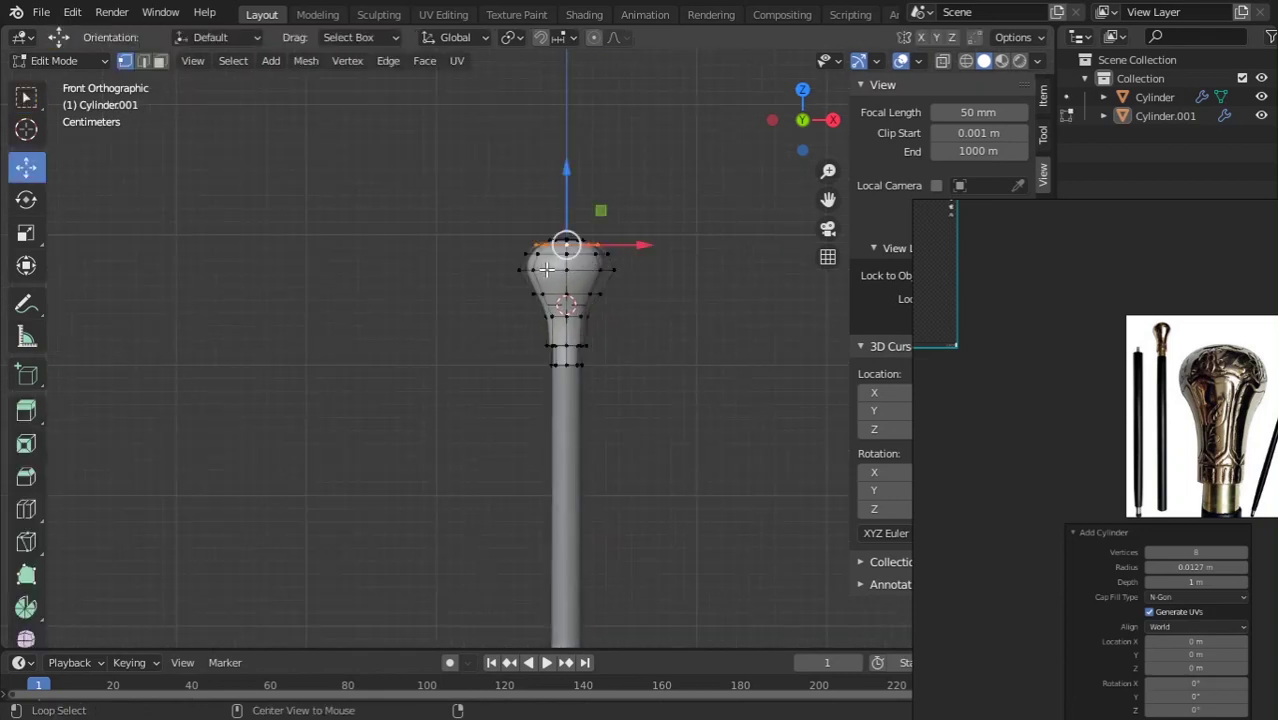
alt+click(547, 269)
scroll(568, 203, up, 1)
drag(584, 176, 584, 182)
key(Tab)
scroll(648, 260, up, 1)
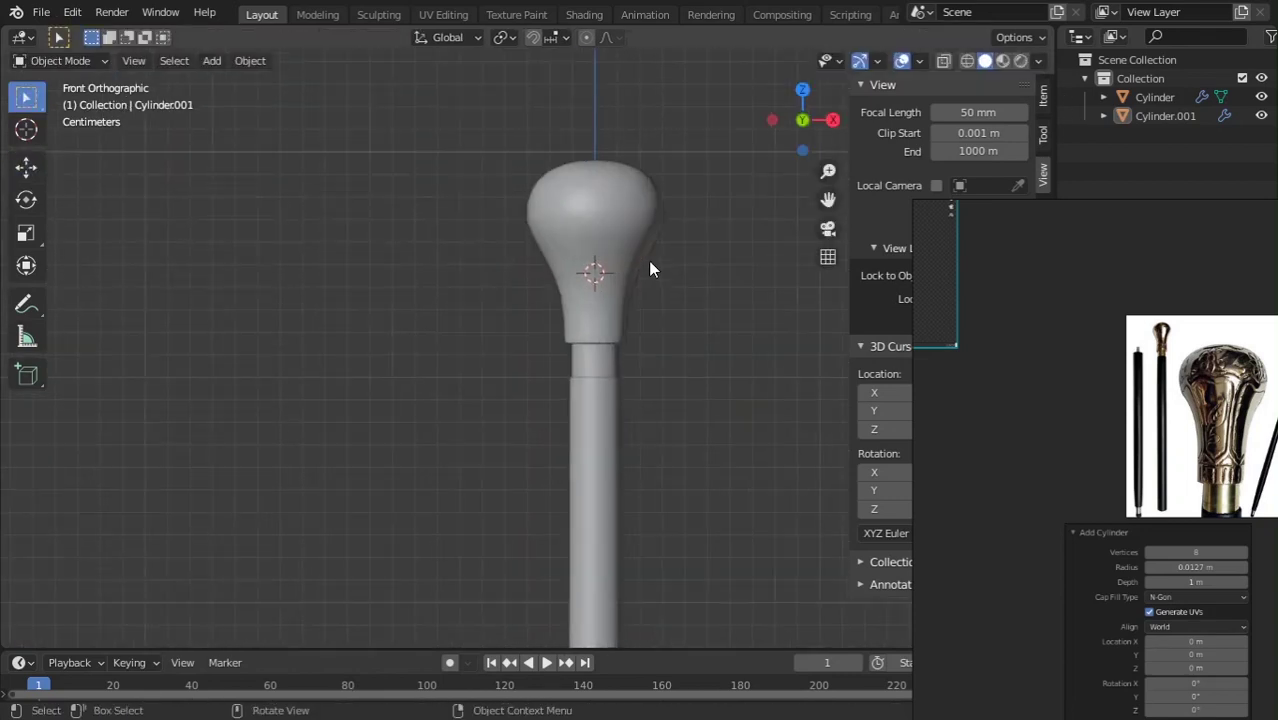
scroll(650, 260, up, 1)
shift+middle_drag(654, 259, 651, 289)
scroll(563, 248, down, 3)
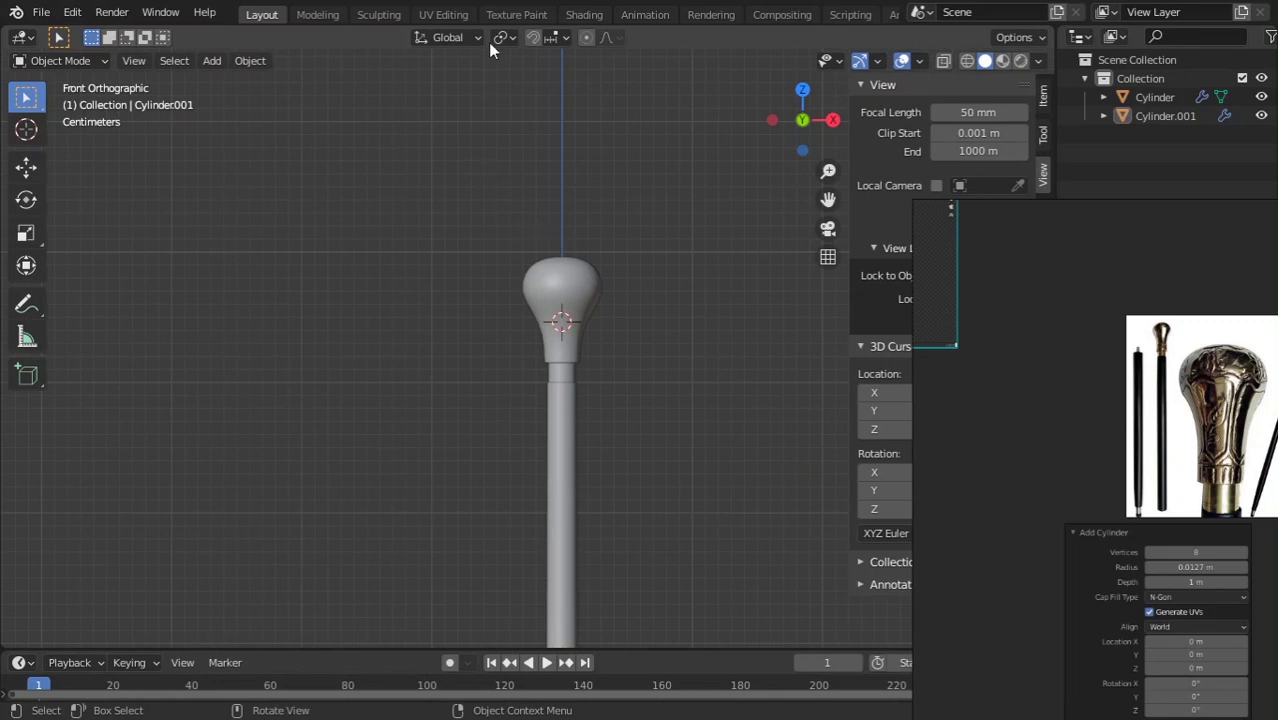
- Switch to the Shading workspace and select the cane's shaft
click(572, 16)
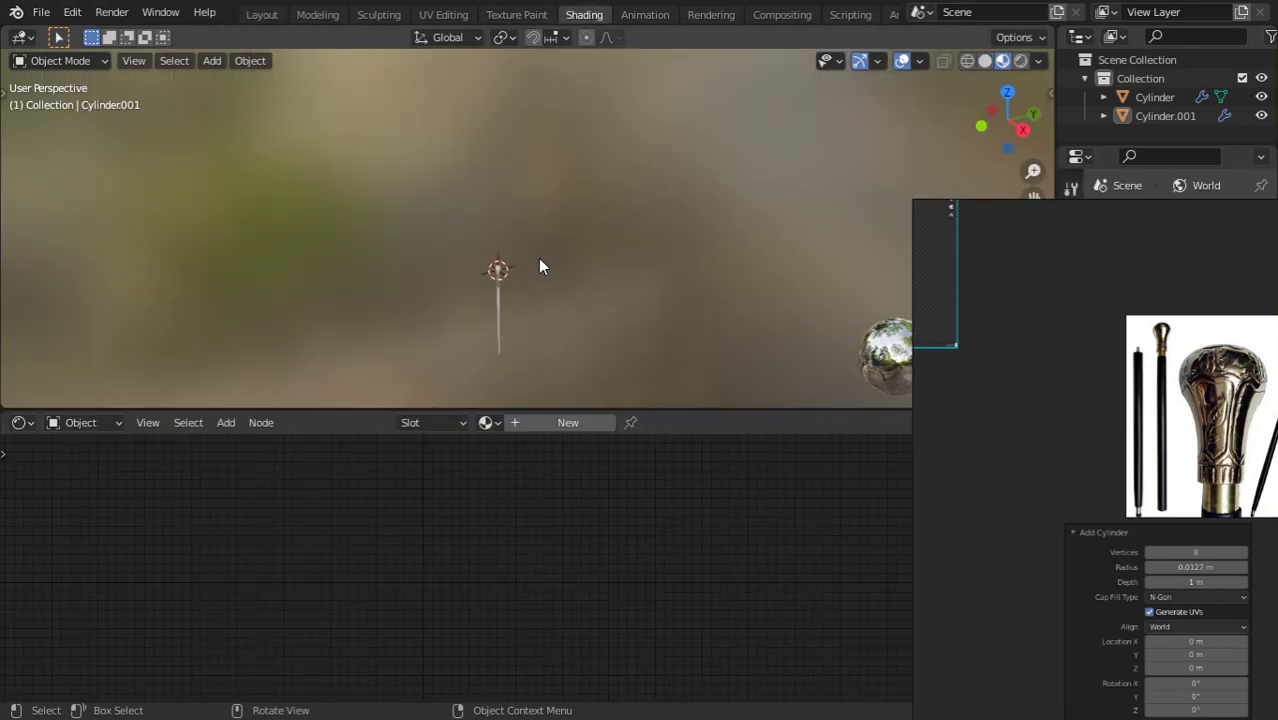
shift+middle_drag(540, 260, 592, 212)
scroll(593, 222, up, 11)
click(716, 183)
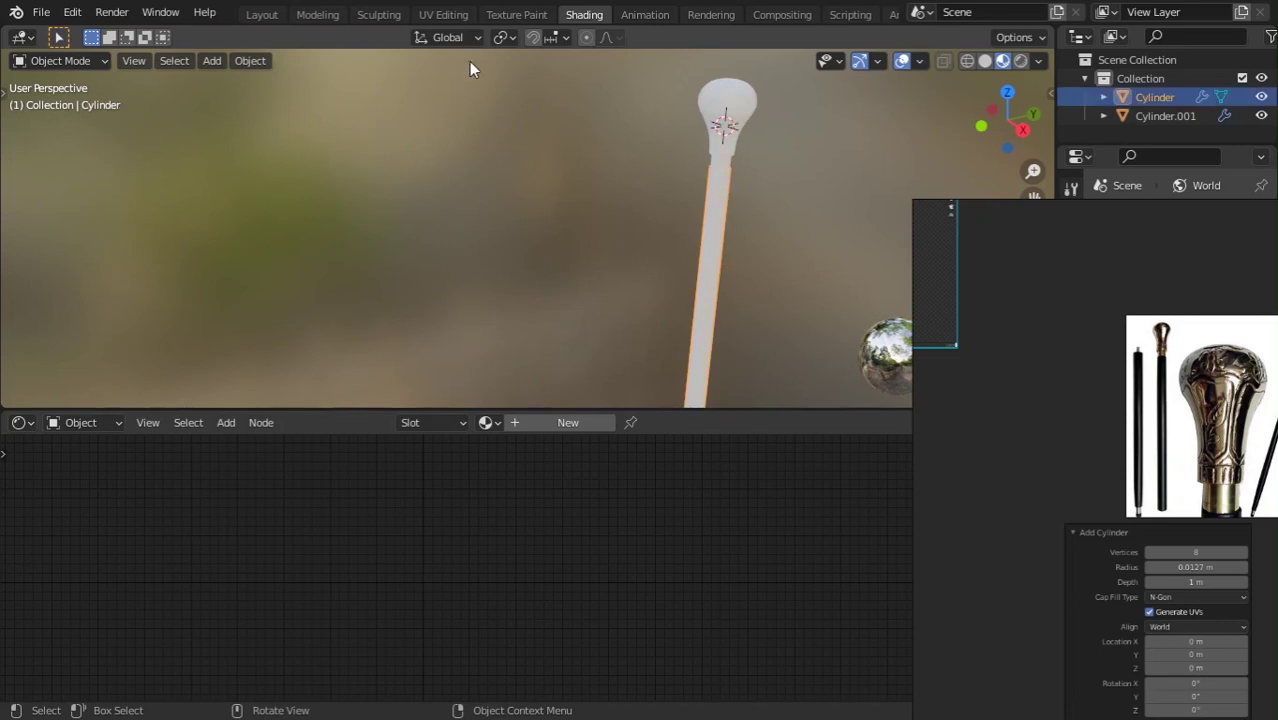
- Open the UV Editing workspace for the cane shaft and display the 3D view's lens and clipping settings
click(443, 14)
scroll(808, 332, up, 8)
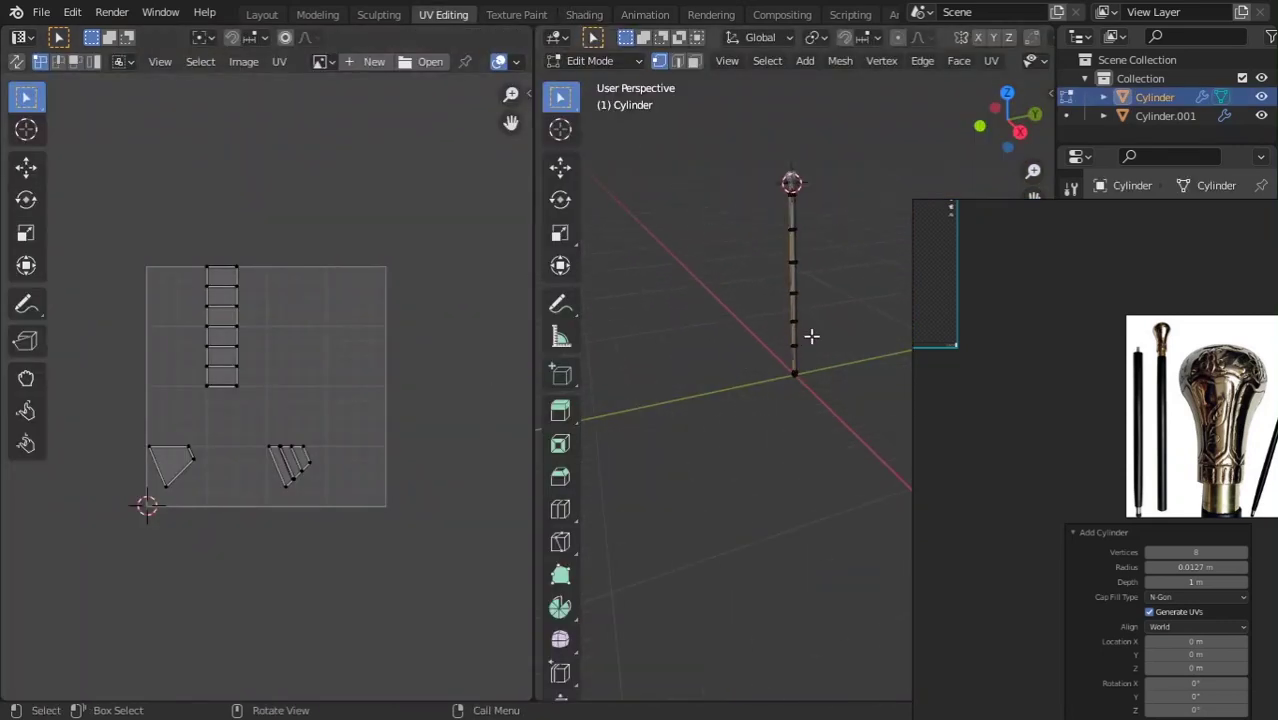
scroll(803, 322, down, 6)
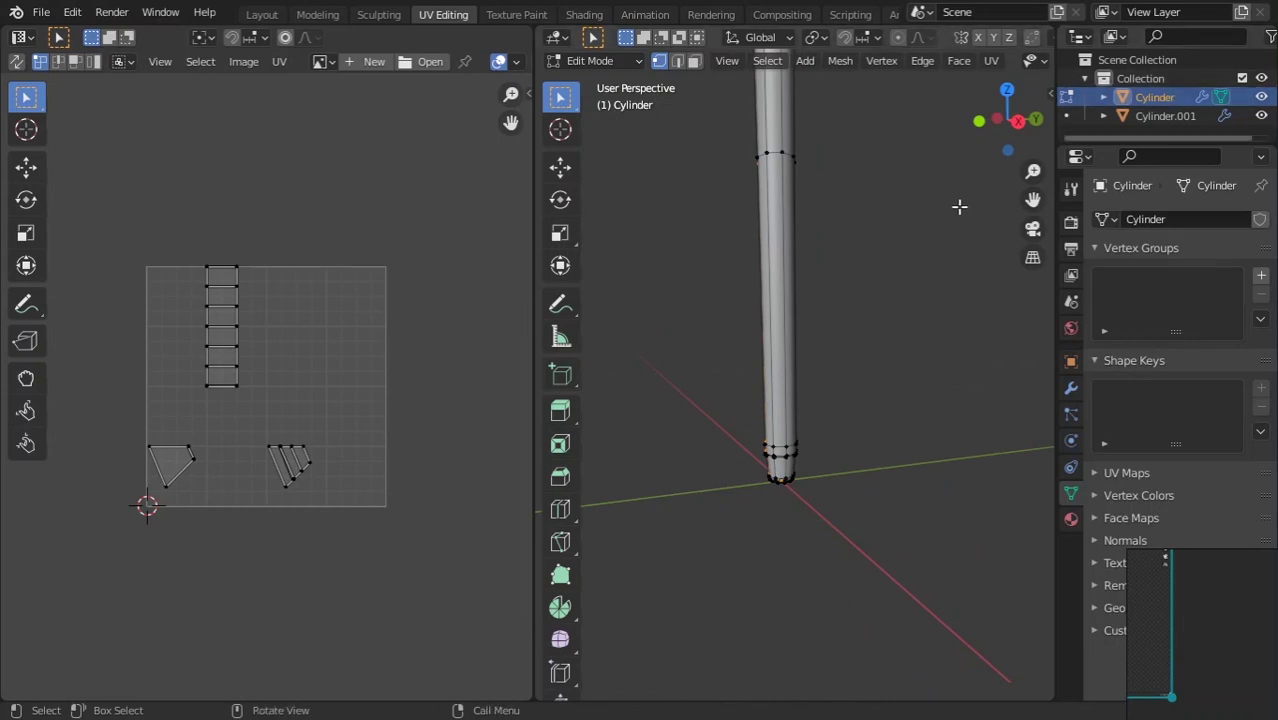
click(1050, 93)
click(1044, 136)
click(1043, 178)
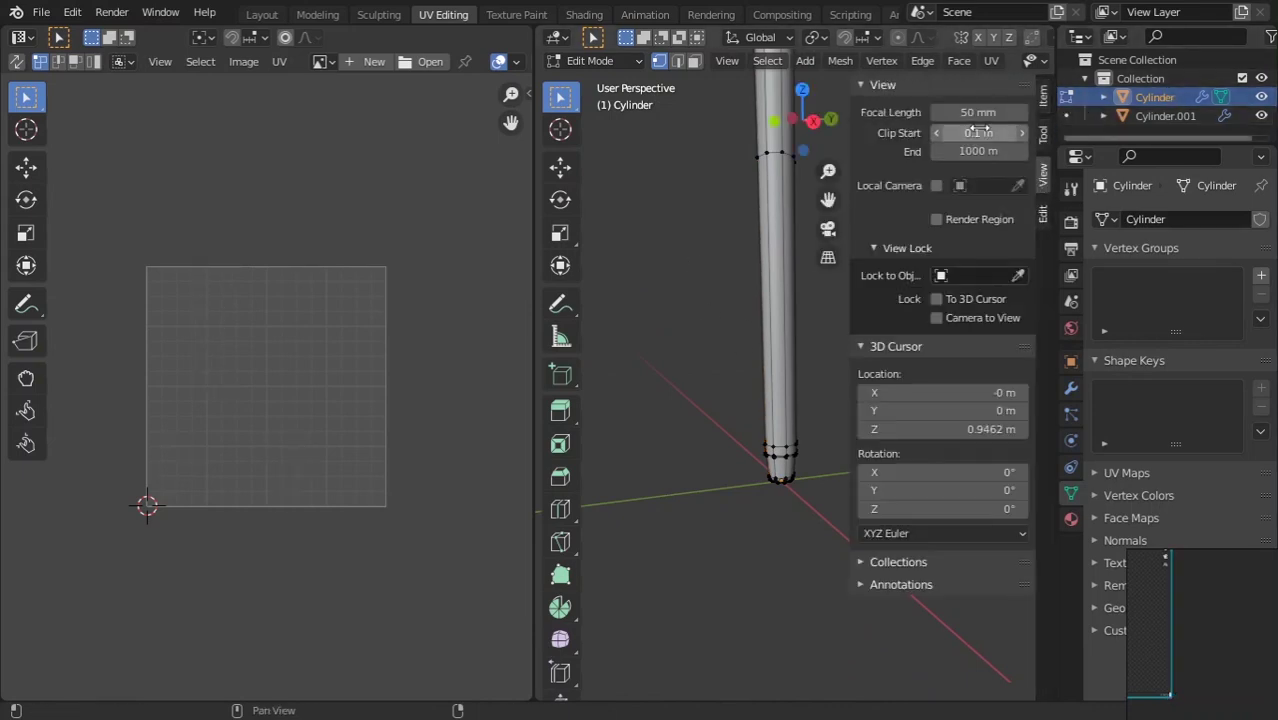
scroll(819, 385, up, 3)
key(n)
- Mark a seam on the edge loop around the recessed groove above the shaft's lower tip
middle_drag(765, 357, 779, 252)
scroll(779, 252, up, 4)
scroll(774, 284, up, 2)
mouse_move(773, 297)
shift+middle_down()
mouse_move(774, 250)
mouse_move(790, 285)
shift+middle_up()
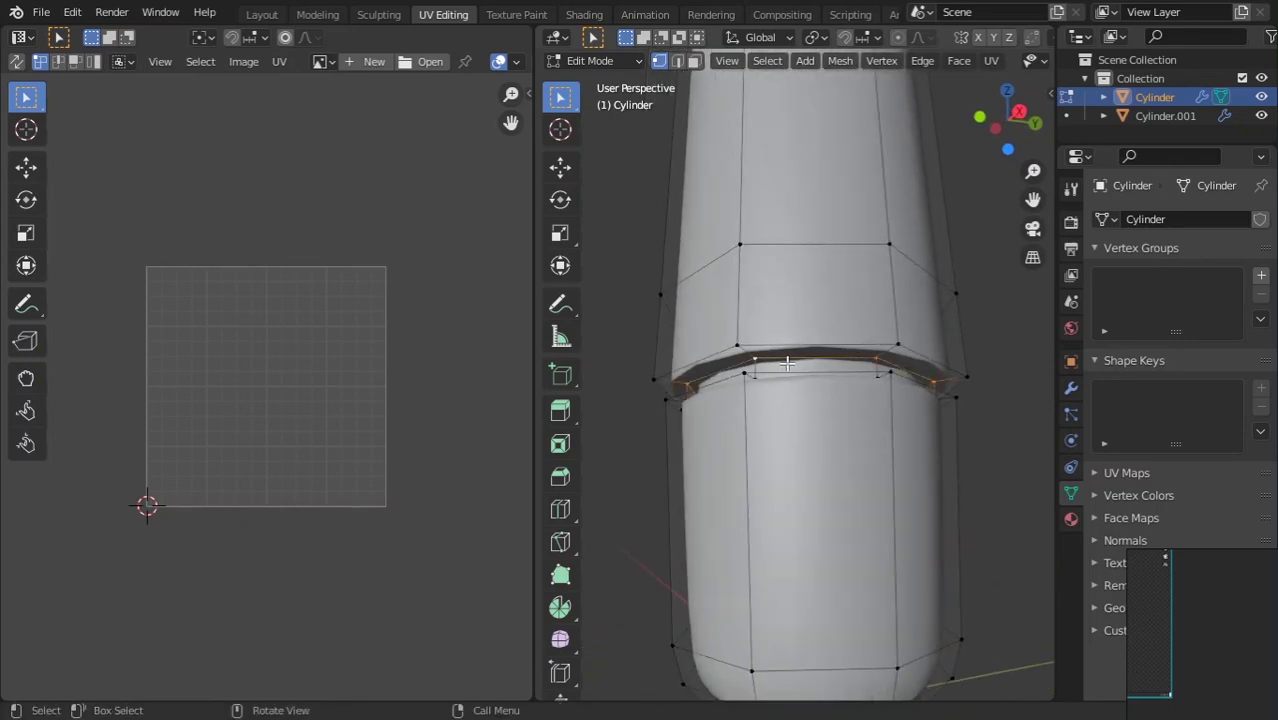
key(u)
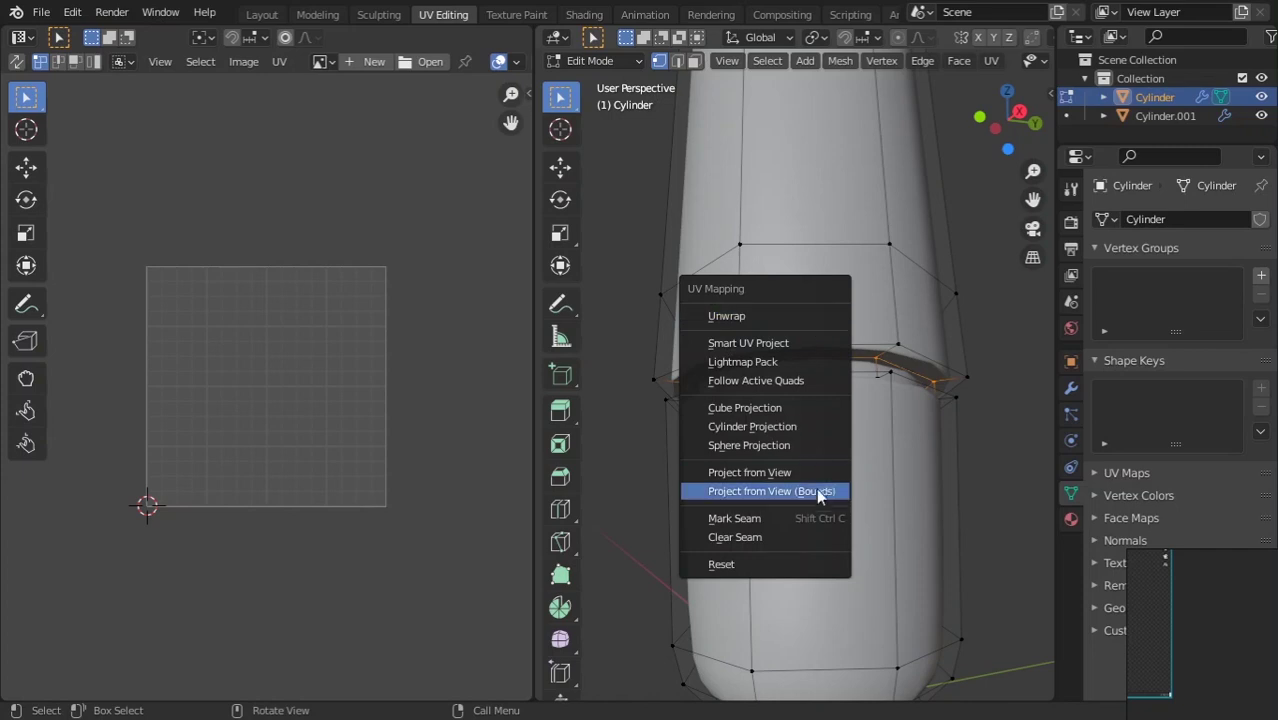
click(806, 517)
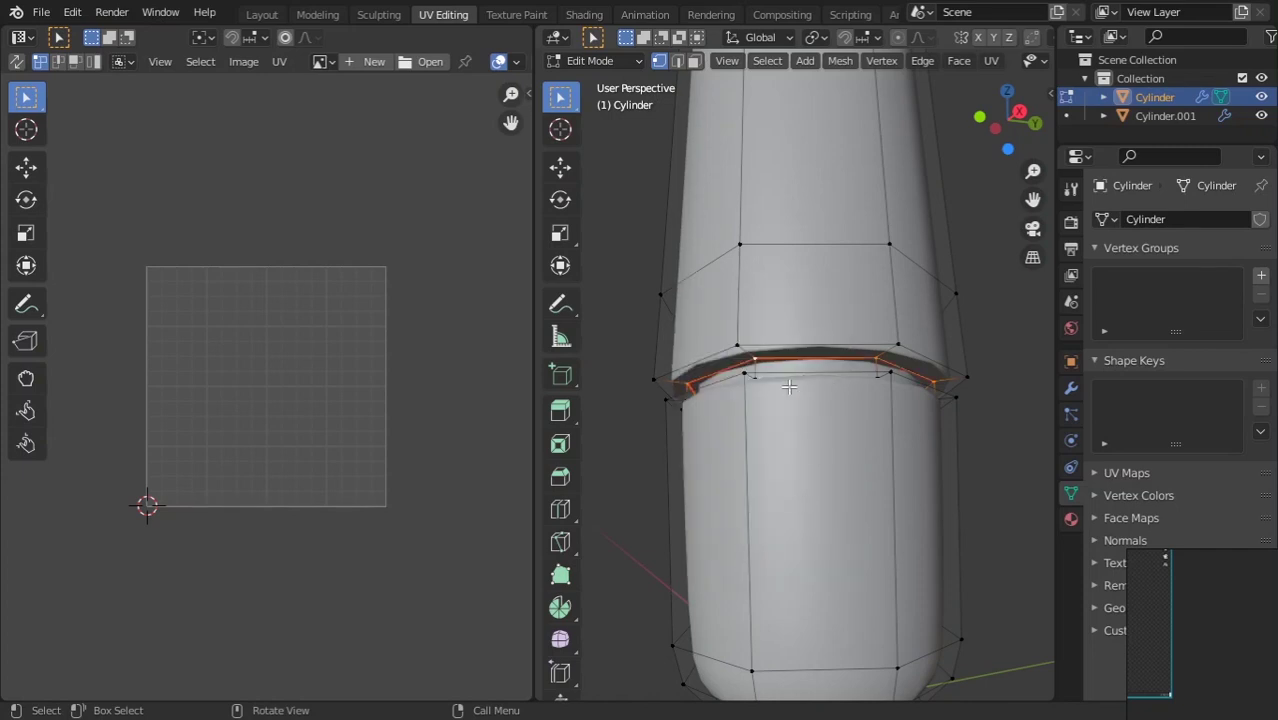
key(u)
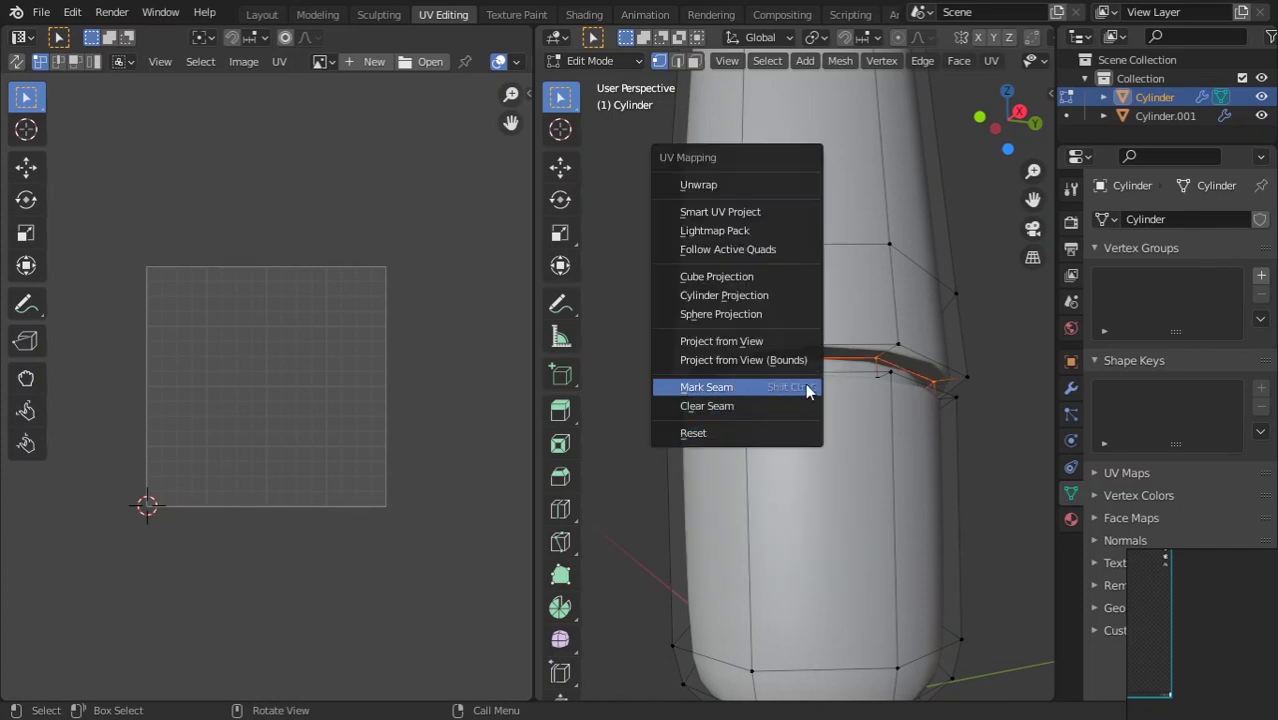
key(u)
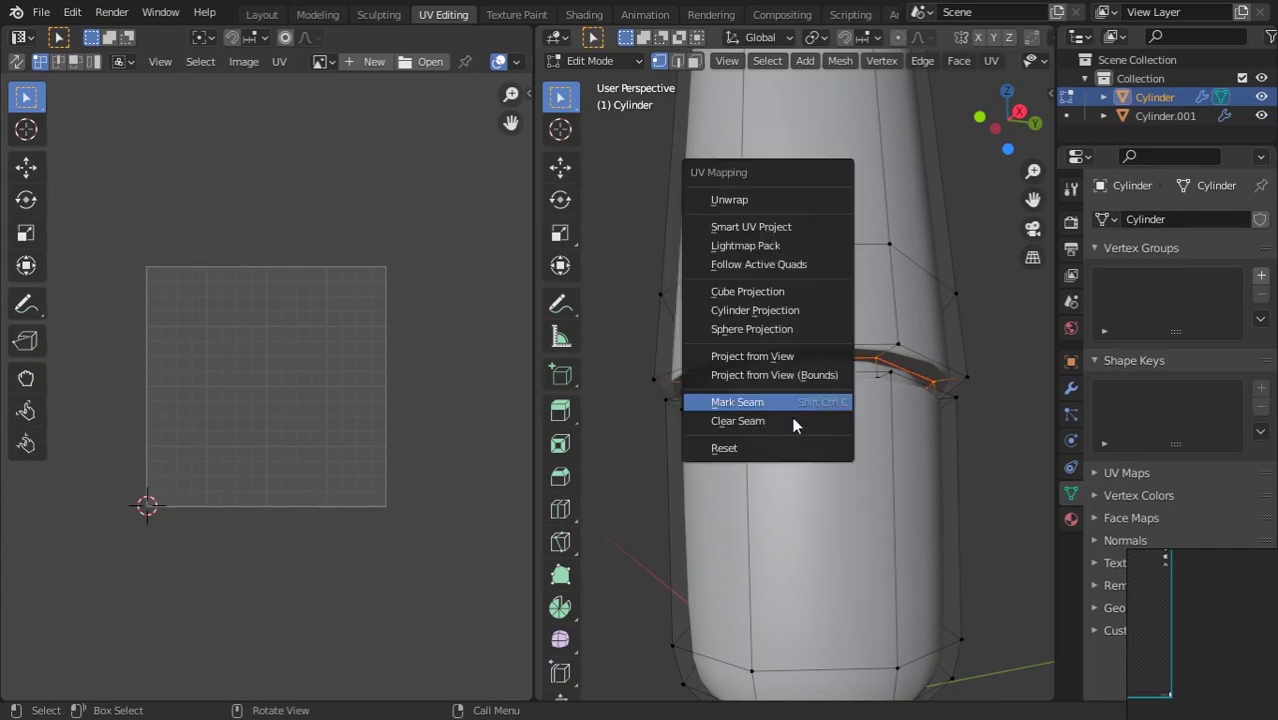
right_click(725, 404)
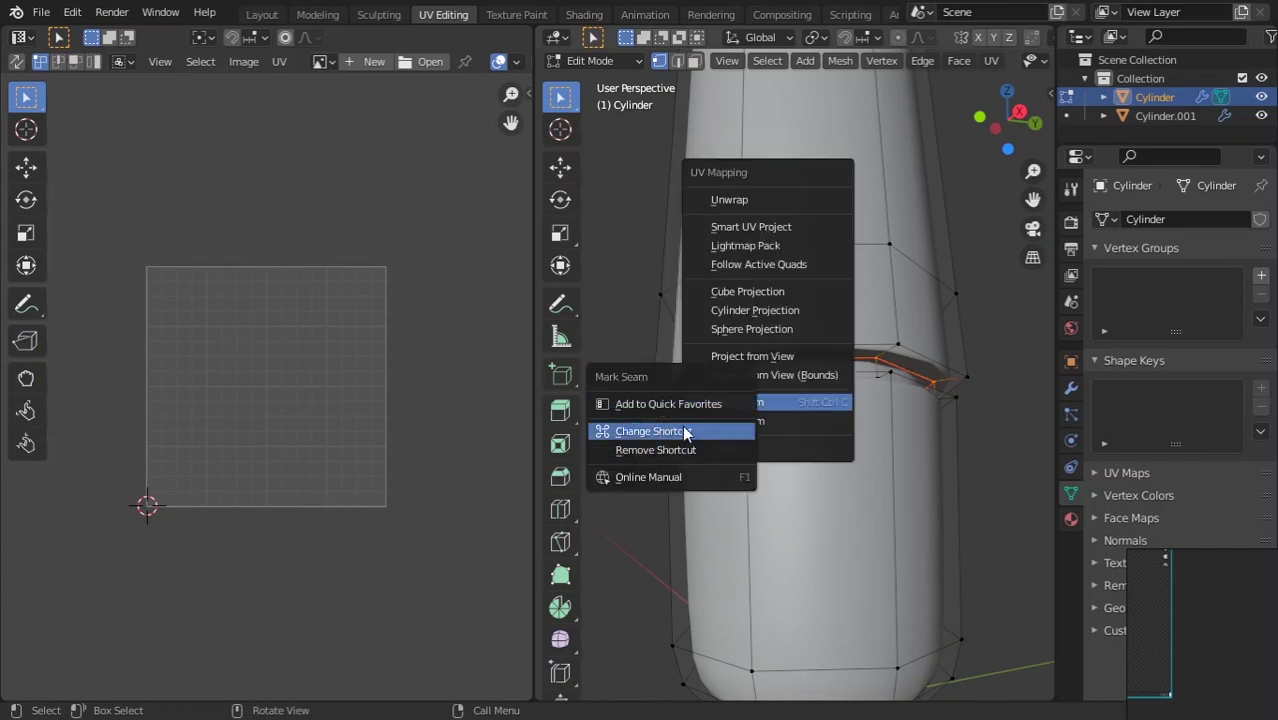
key(Escape)
- Isolate the shaft in local view and mark a seam around the outer edge loop at its upper end
scroll(852, 373, down, 8)
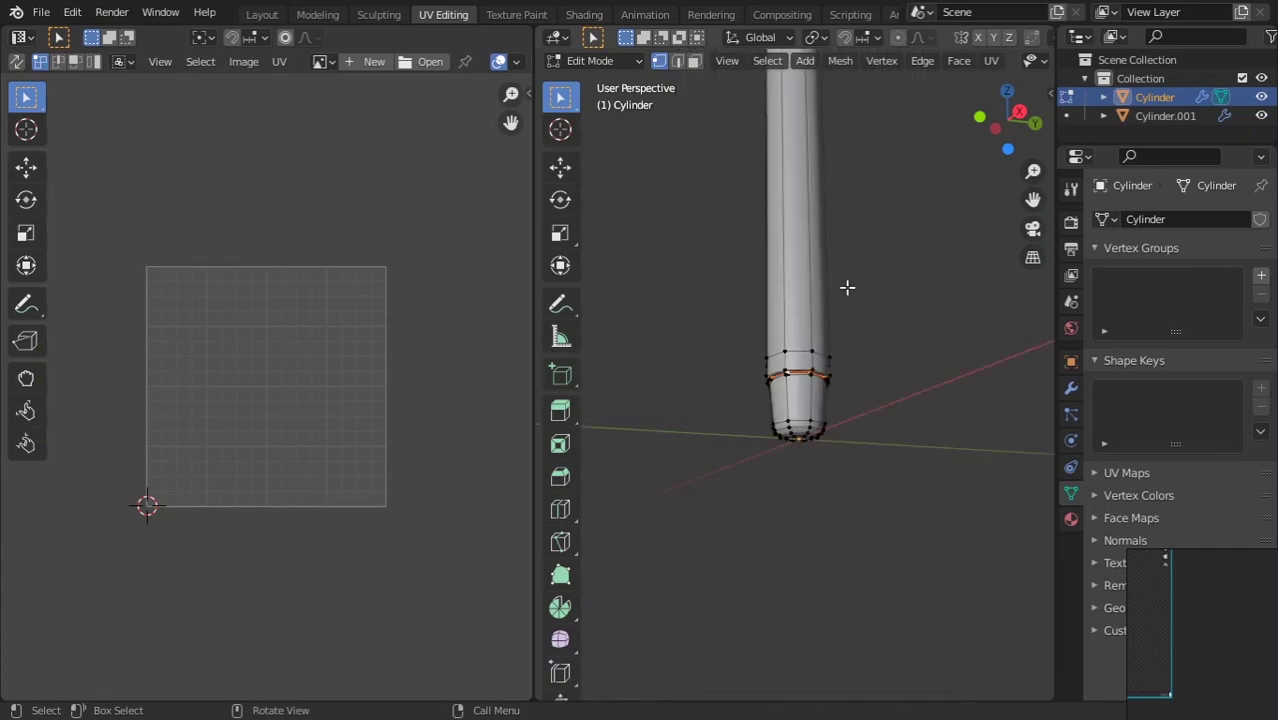
middle_drag(856, 160, 810, 295)
key(slash)
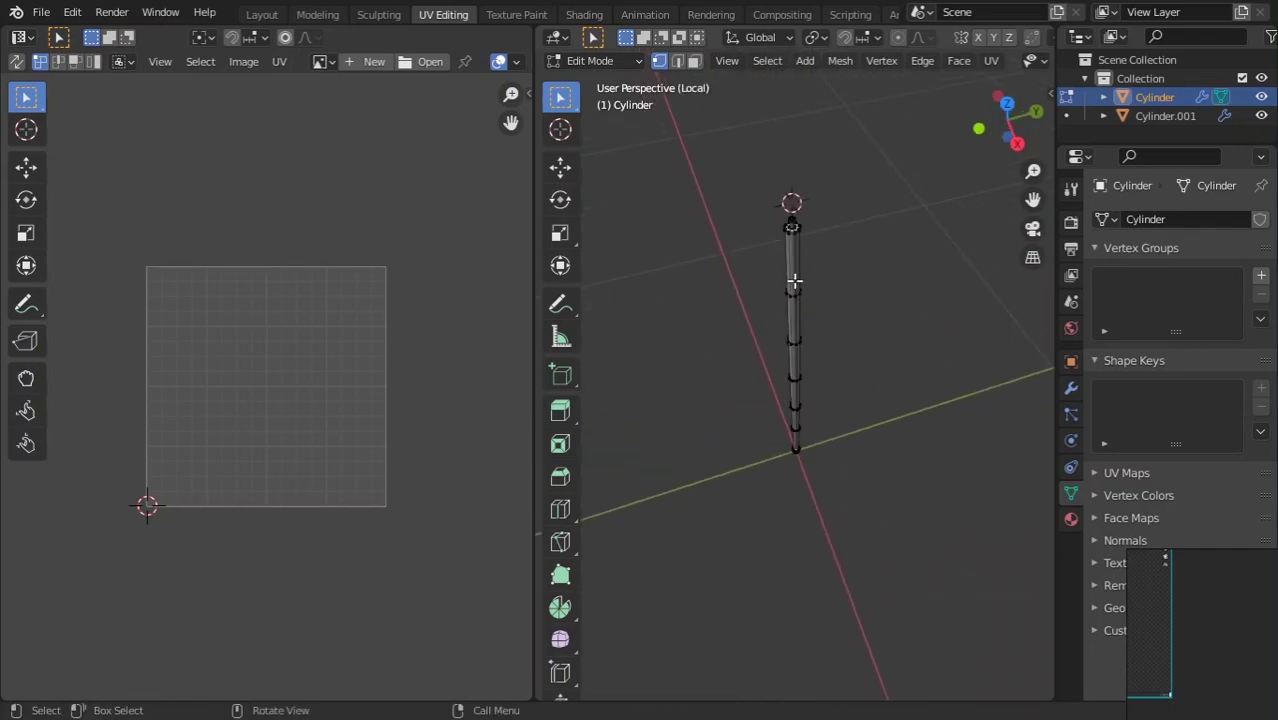
middle_drag(806, 174, 803, 217)
alt+click(756, 105)
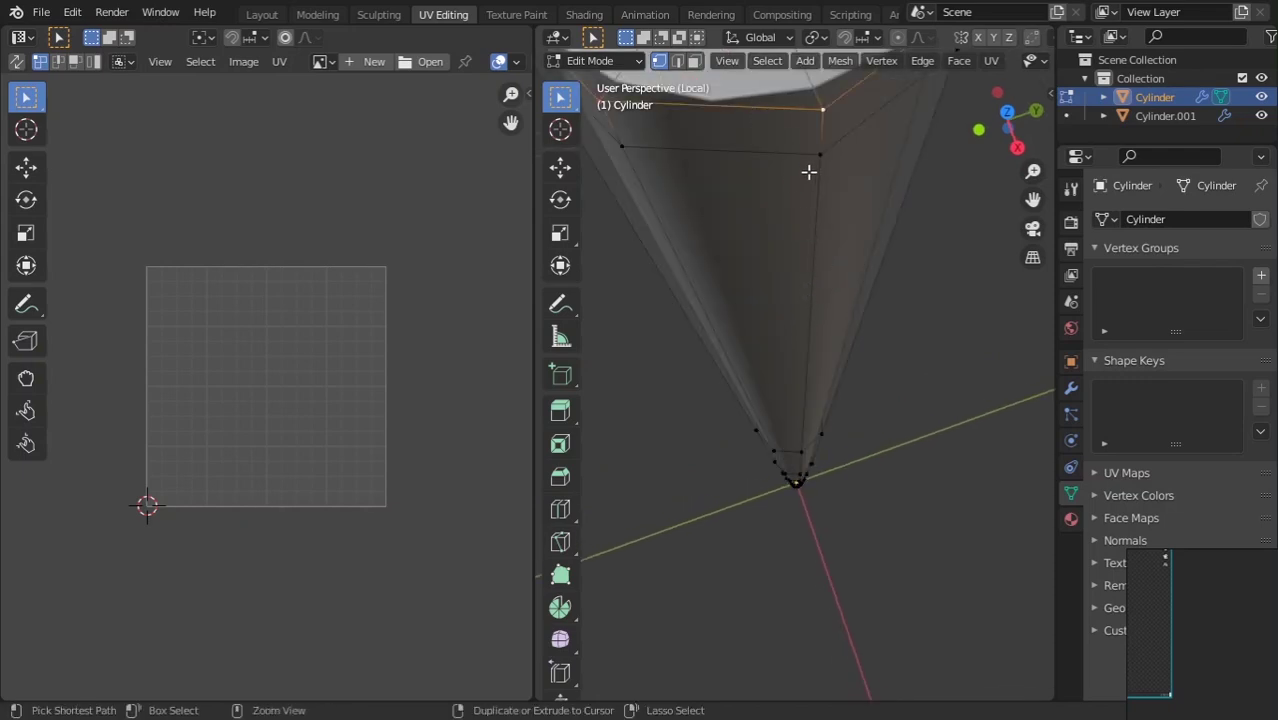
key(ctrl+e)
click(814, 159)
scroll(830, 270, down, 7)
key(Tab)
scroll(838, 308, up, 3)
key(Tab)
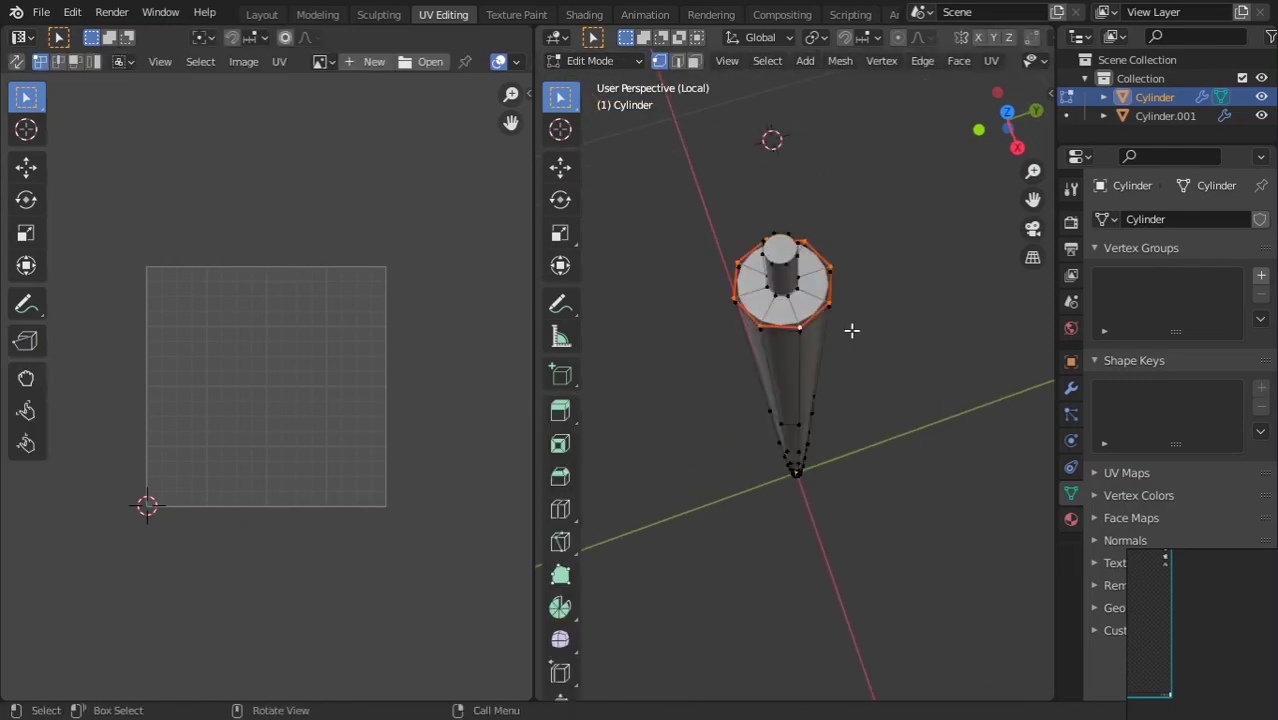
- Unwrap the whole shaft mesh using only the two ring seams
key(a)
key(u)
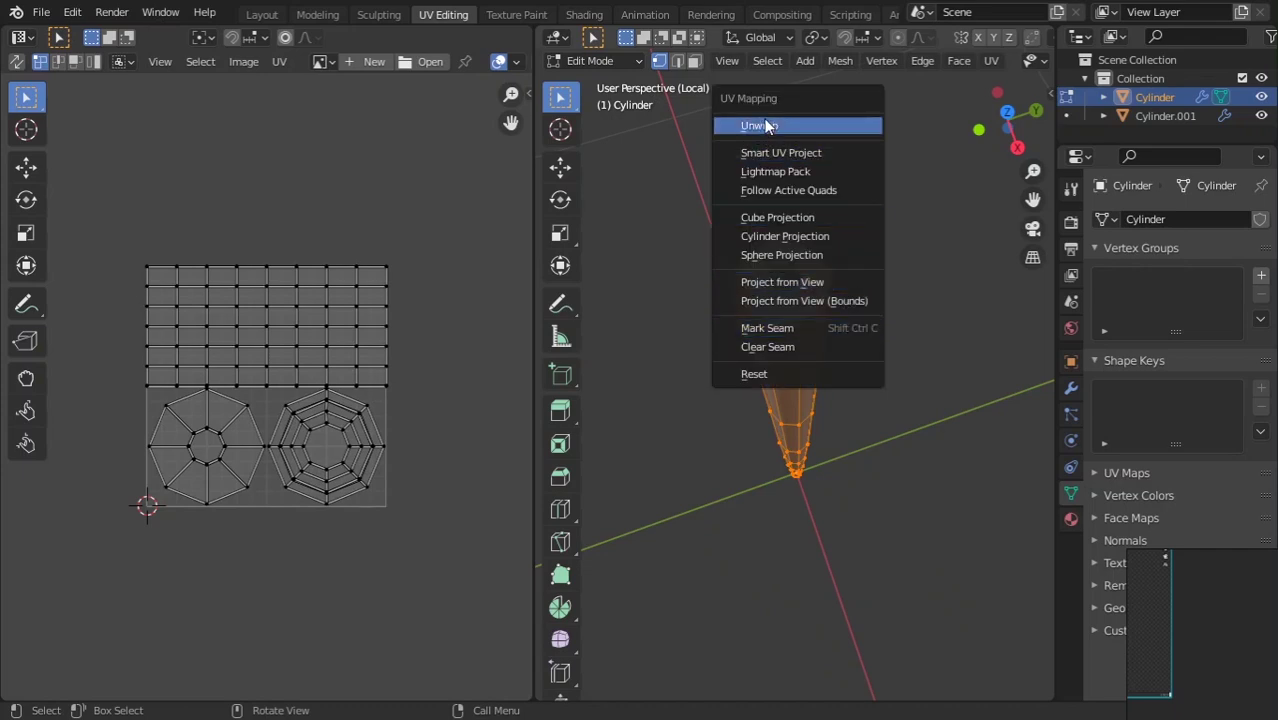
click(764, 126)
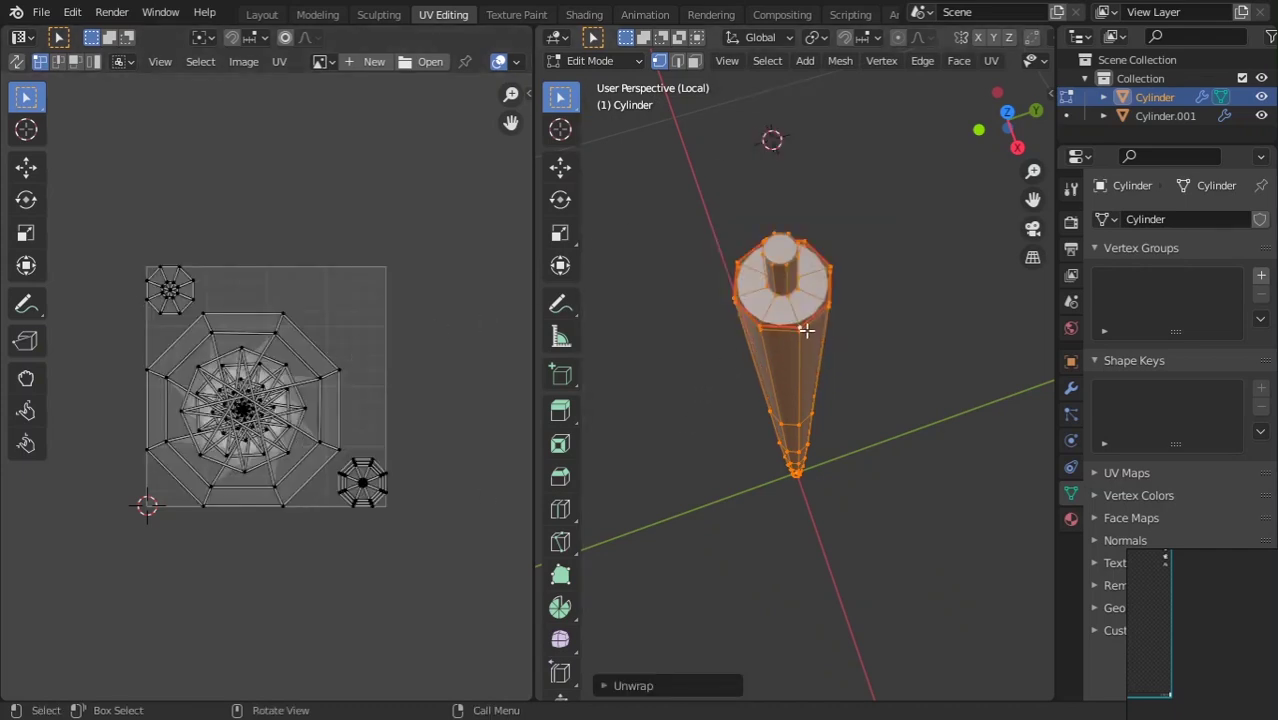
- Mark a lengthwise seam along one edge path of the shaft, from the upper ring to the groove near the tip
click(792, 421)
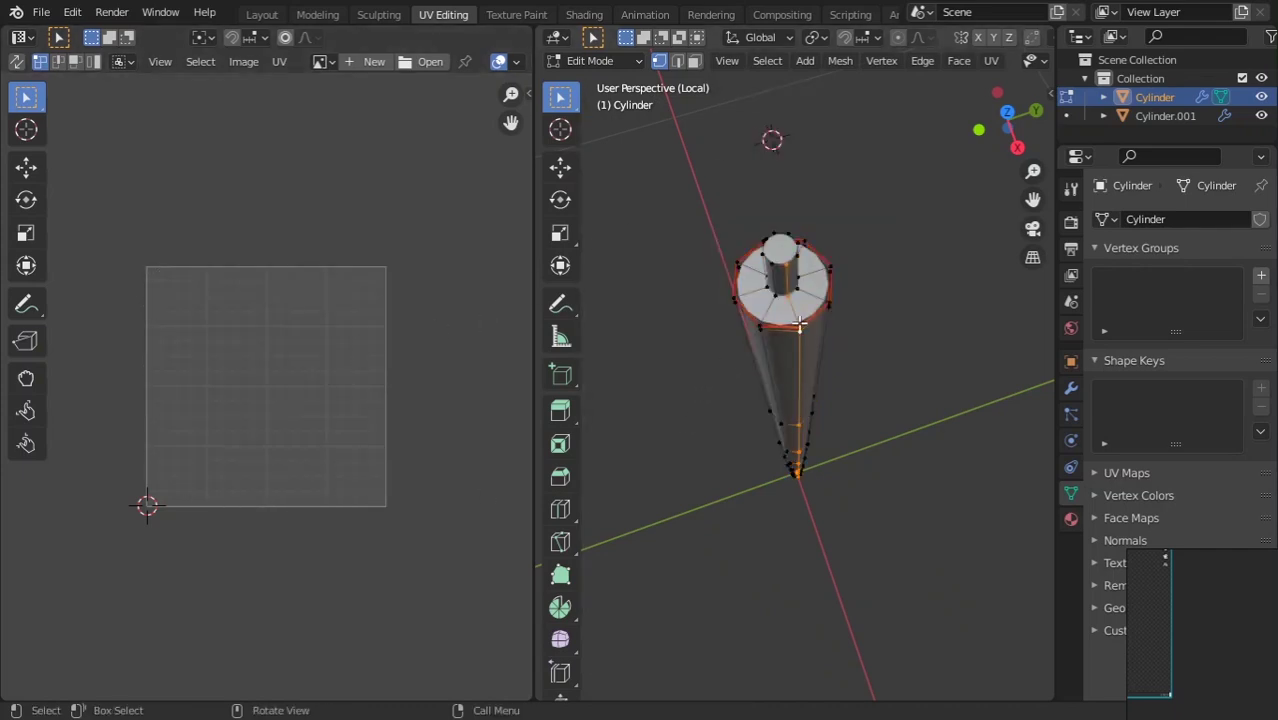
mouse_move(817, 422)
middle_down()
mouse_move(796, 394)
mouse_move(794, 413)
middle_up()
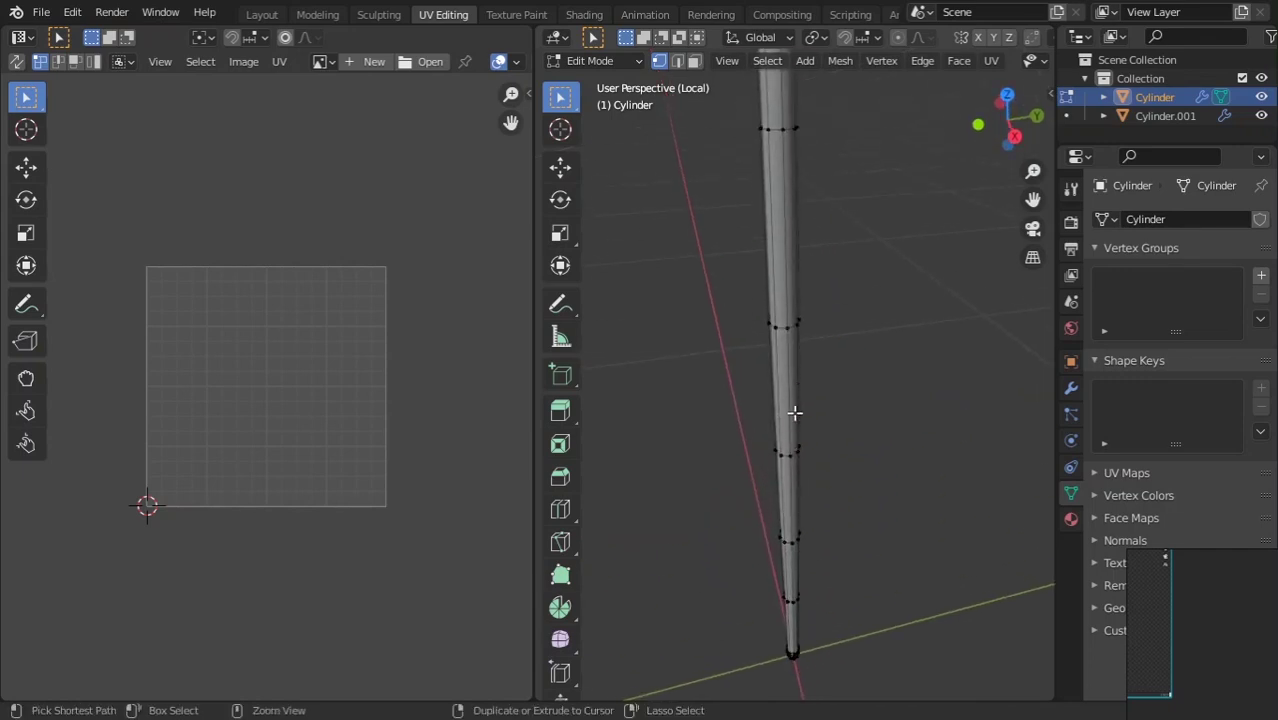
ctrl+click(782, 326)
middle_drag(782, 326, 847, 423)
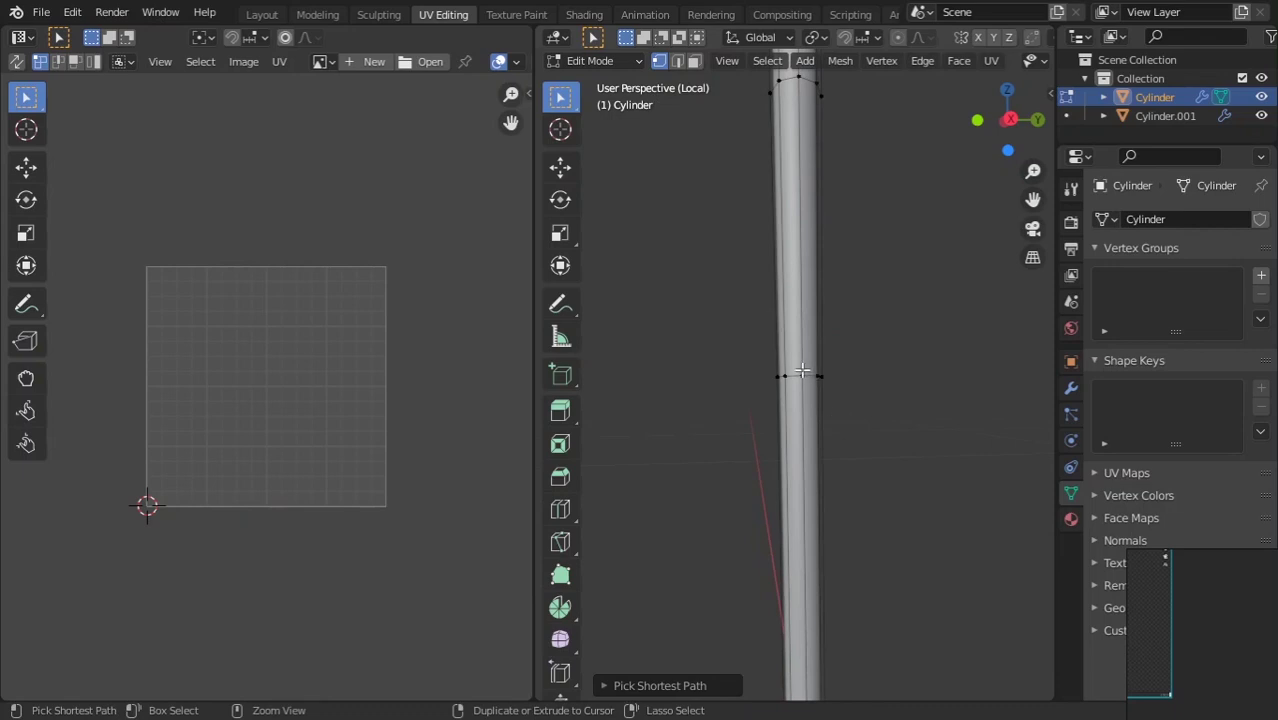
middle_drag(827, 471, 796, 397)
ctrl+middle_drag(727, 371, 787, 277)
scroll(850, 348, down, 10)
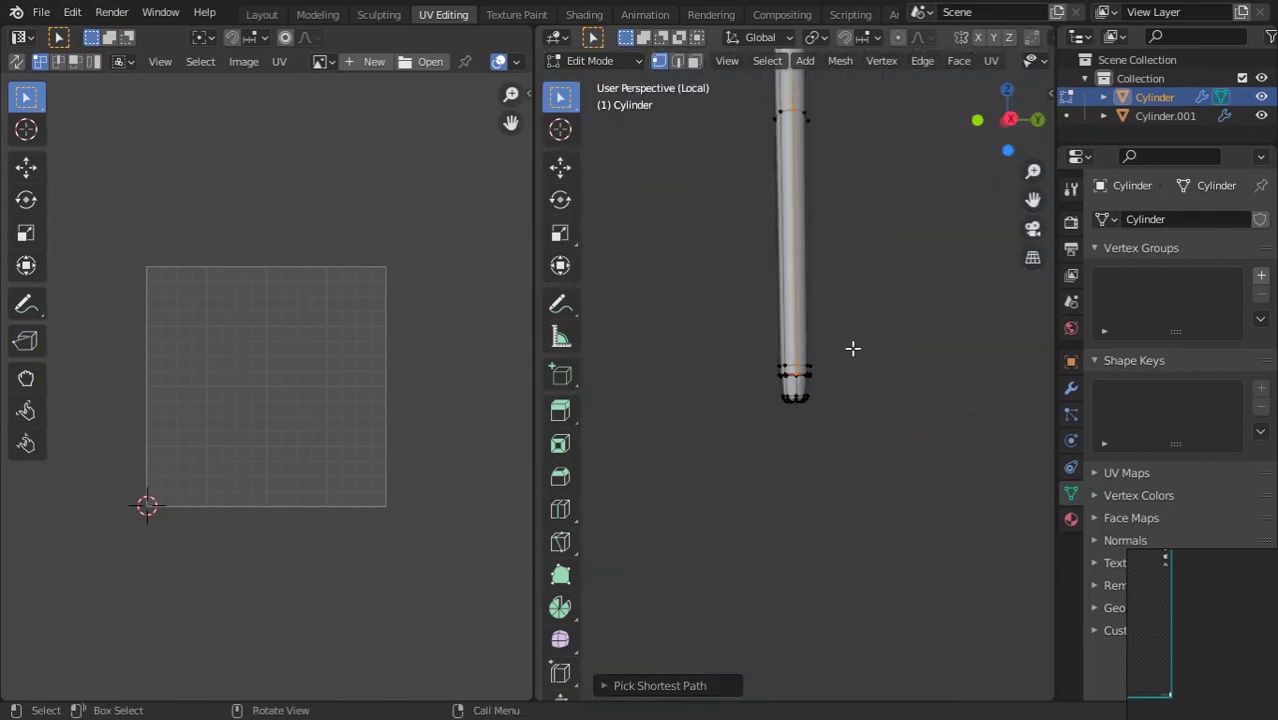
- Unwrap the entire shaft along its ring and lengthwise seams, check the UV layout, and leave isolated editing
key(a)
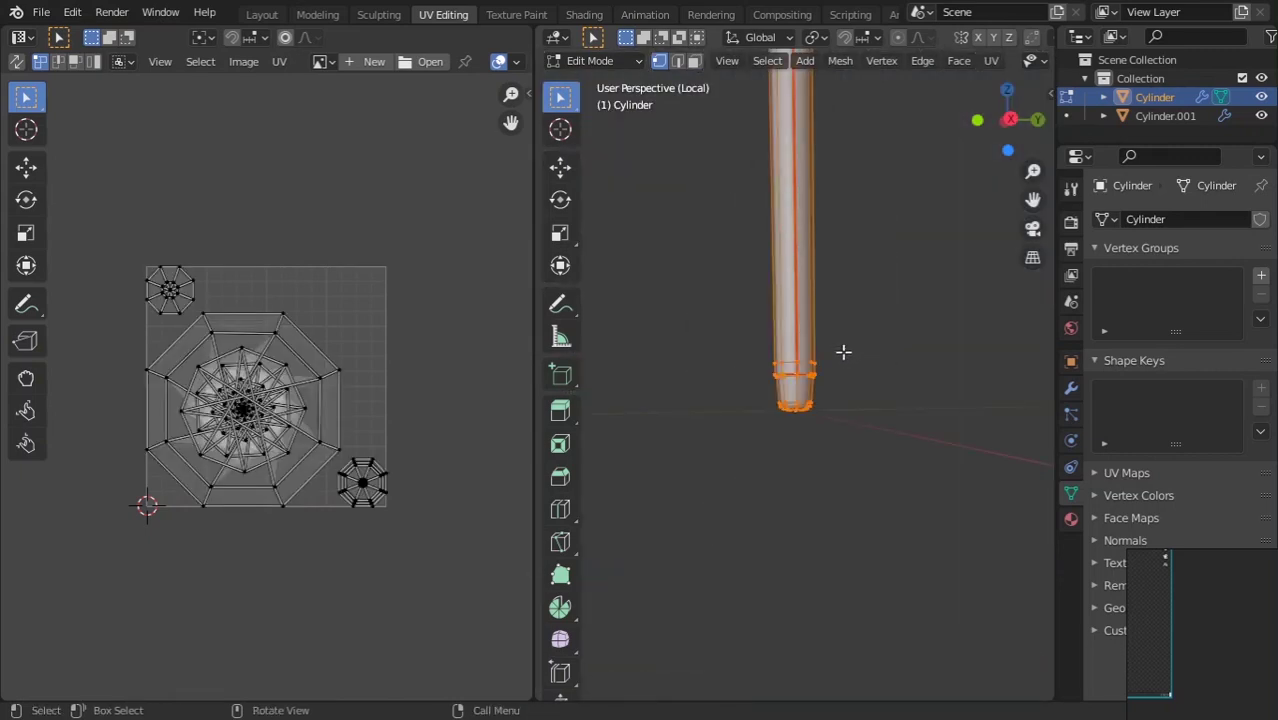
key(u)
click(765, 310)
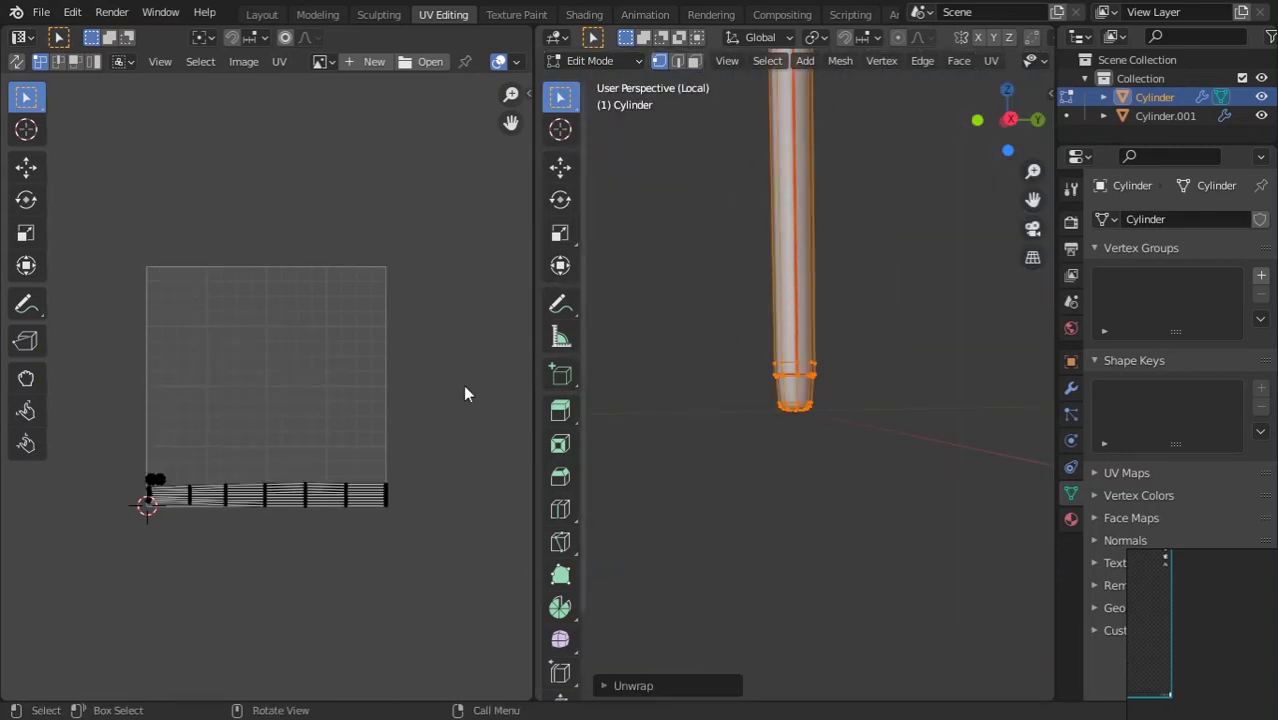
key(Home)
middle_drag(148, 612, 234, 454)
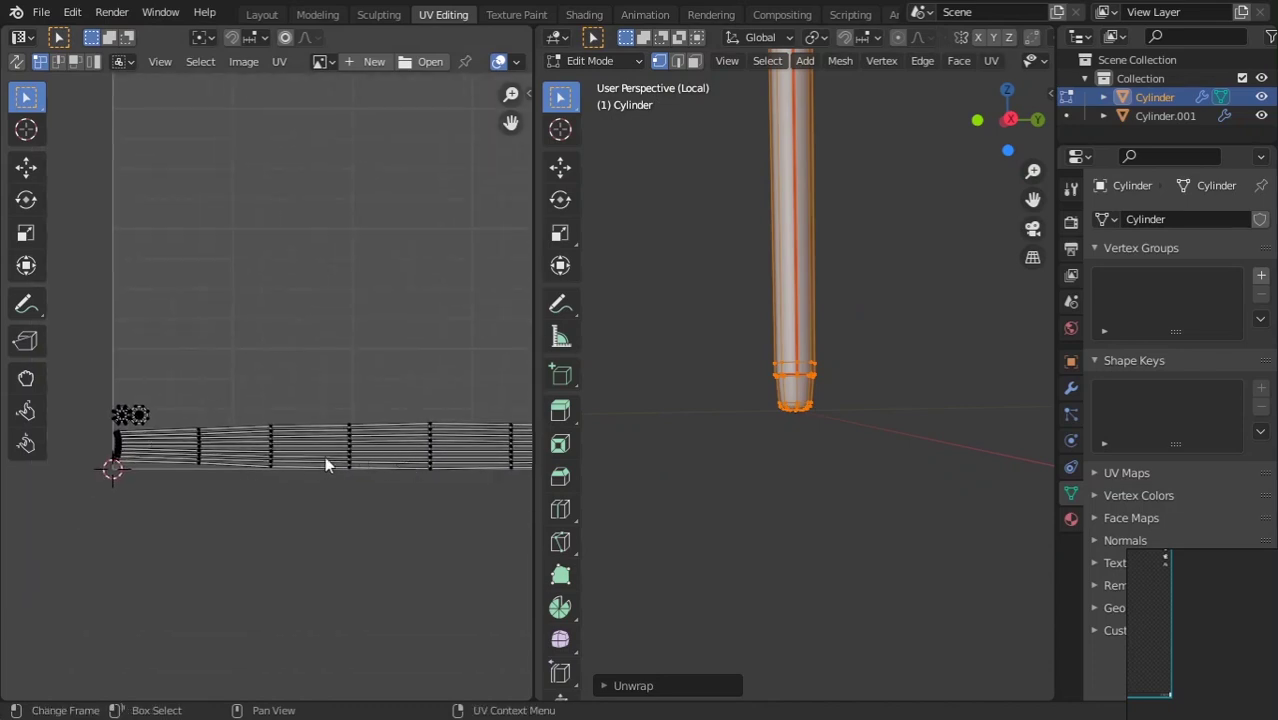
key(Tab)
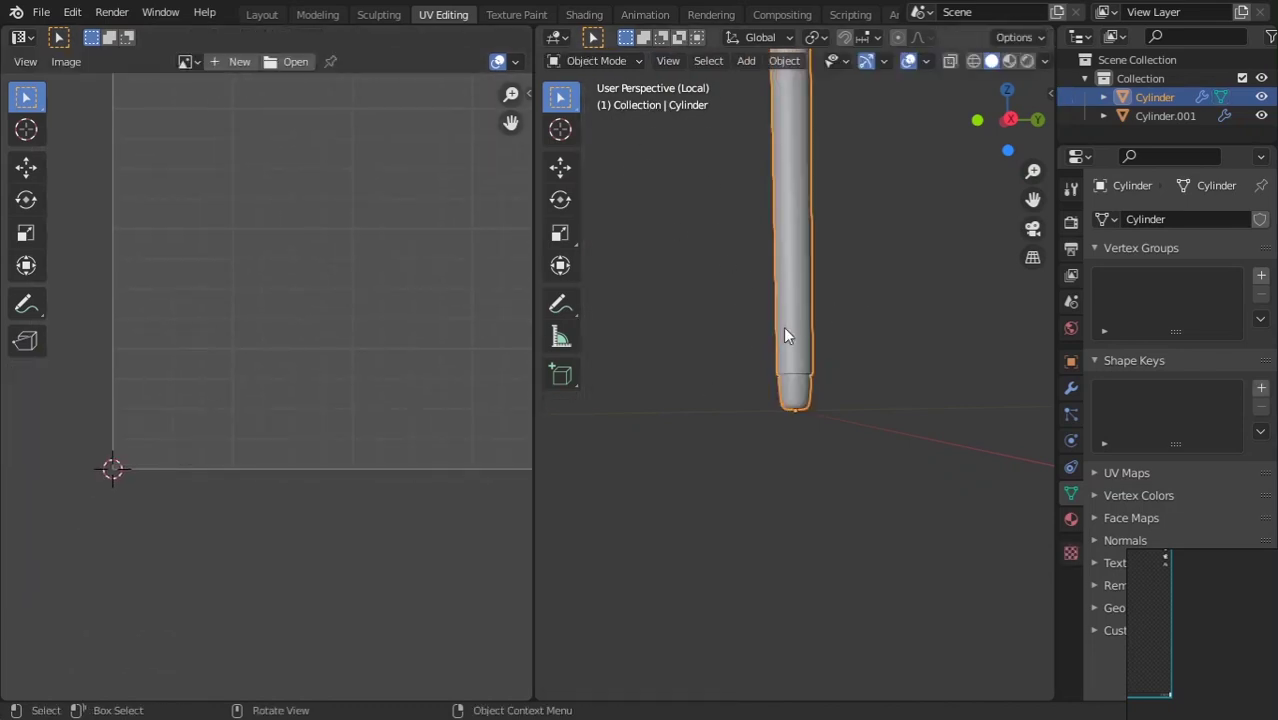
key(KP_Divide)
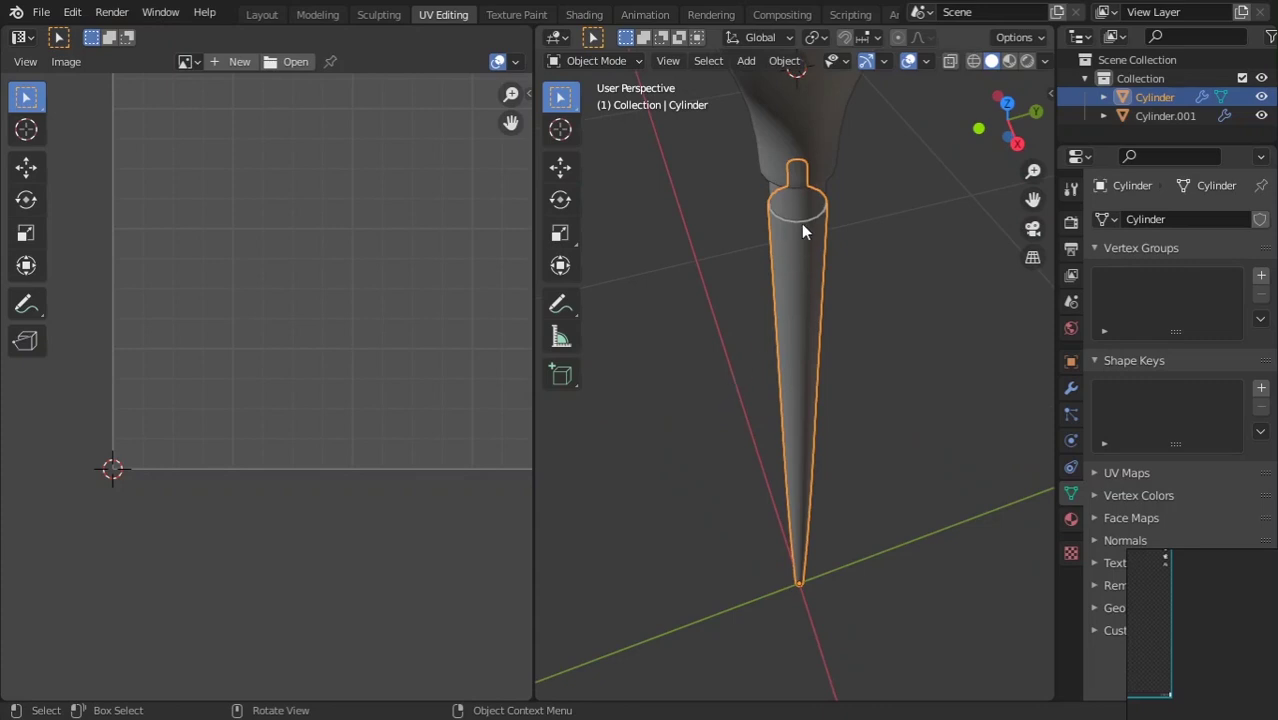
- Open the cane's handle mesh for editing in local view and select one lengthwise edge loop on it
scroll(802, 224, down, 5)
click(790, 303)
middle_drag(792, 308, 822, 379)
key(Tab)
middle_drag(846, 447, 790, 335)
scroll(823, 348, up, 3)
scroll(800, 307, up, 5)
alt+click(795, 275)
middle_drag(800, 410, 787, 374)
key(KP_Divide)
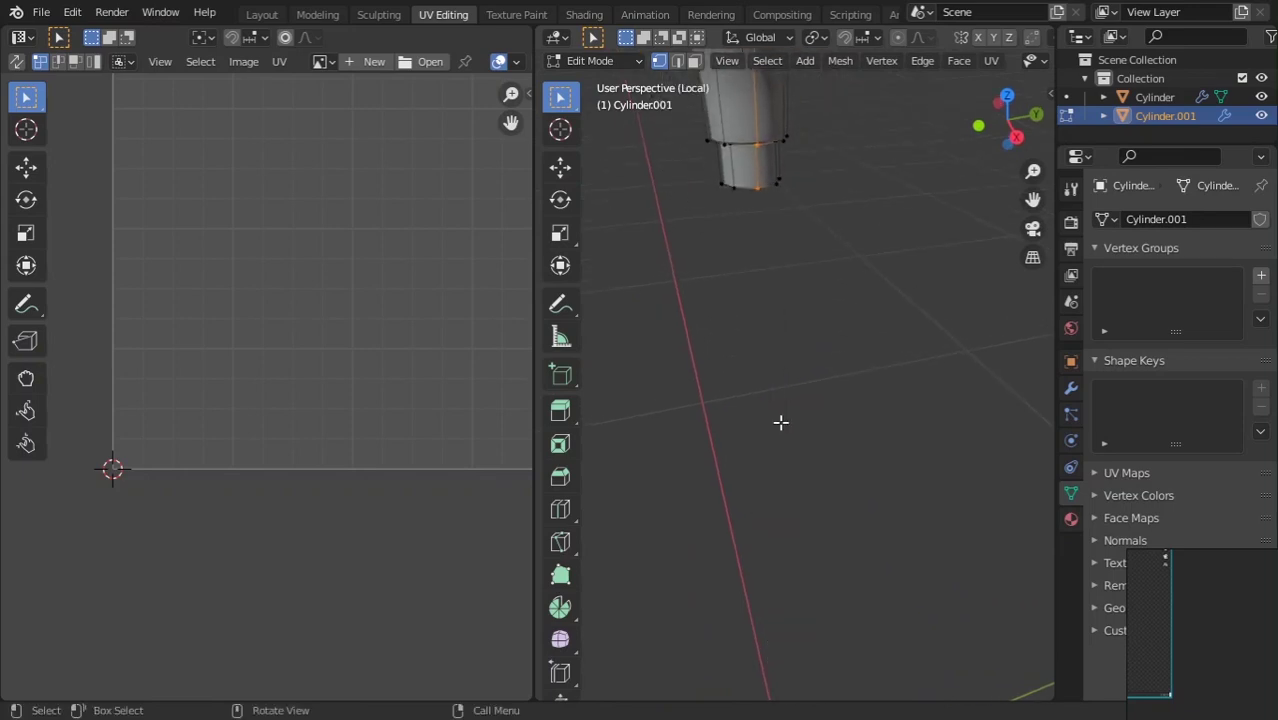
middle_drag(773, 331, 786, 128)
scroll(812, 542, up, 2)
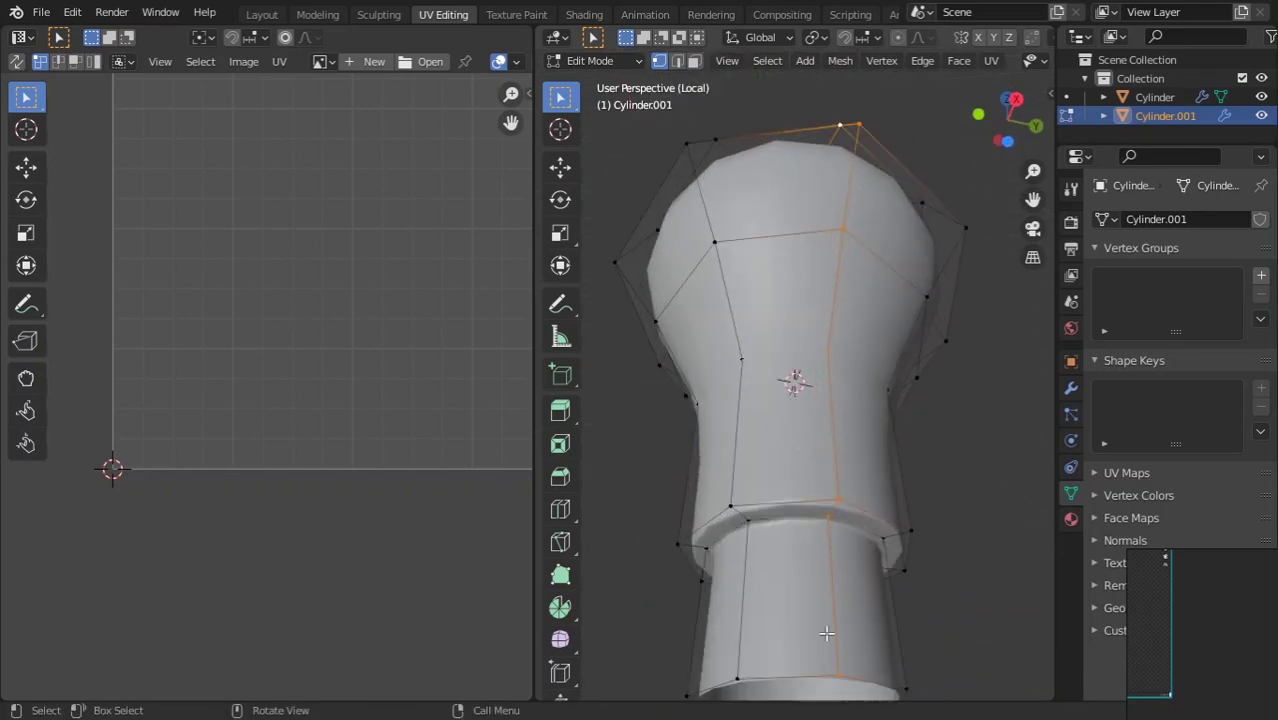
shift+middle_drag(818, 540, 810, 476)
key(a)
key(i)
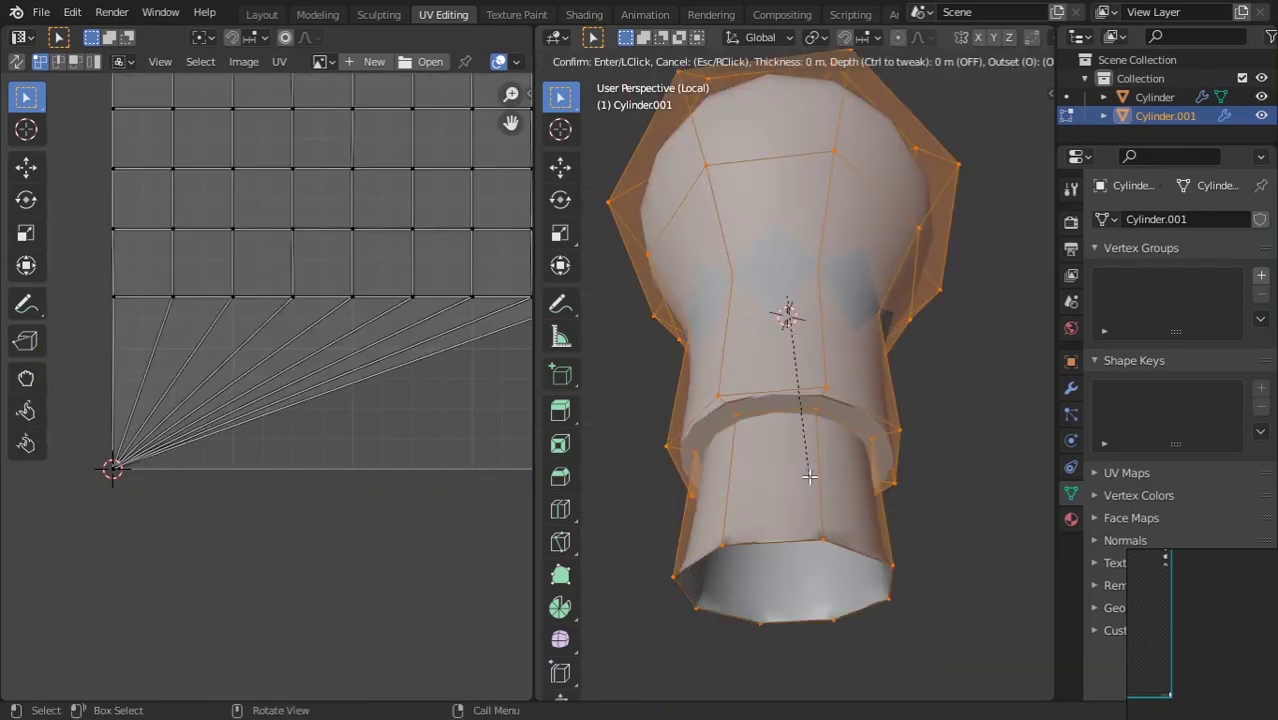
right_click(811, 530)
- Unwrap the whole handle mesh without any marked seam
alt+click(826, 545)
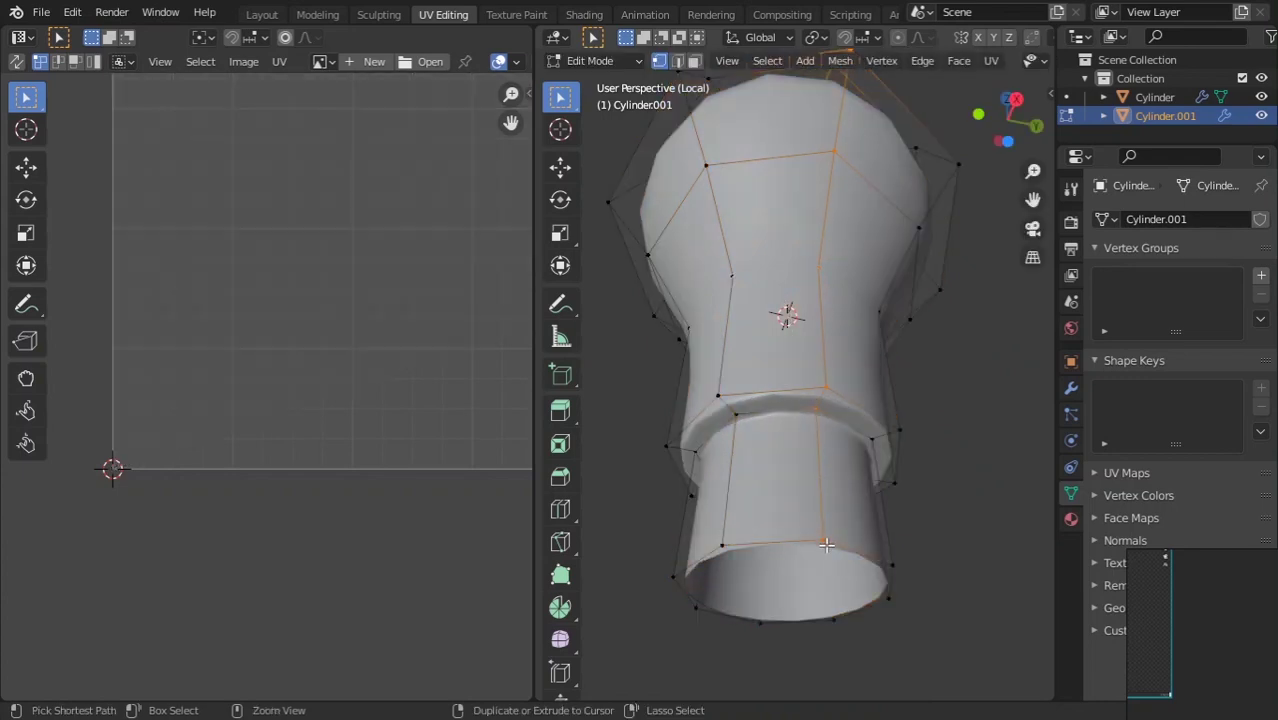
key(a)
key(u)
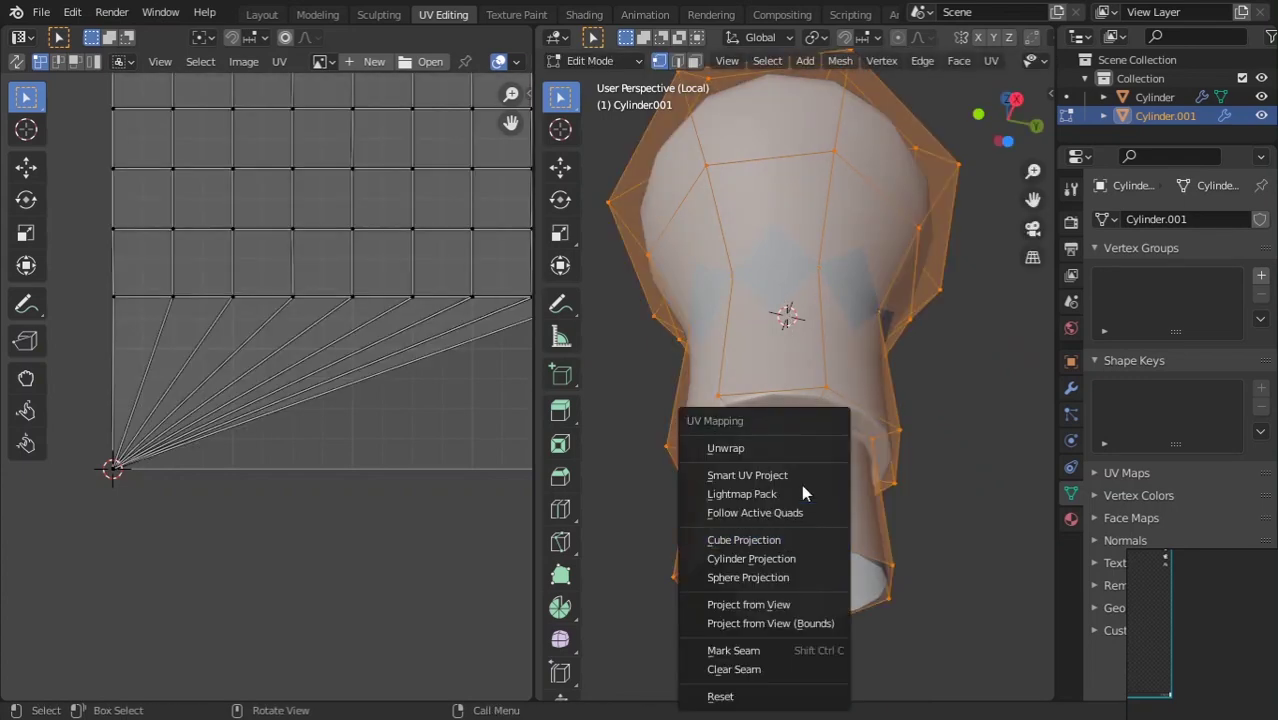
click(755, 455)
- Mark a seam on the lengthwise edge loop running from the crown of the handle down to its open end
scroll(425, 281, down, 3)
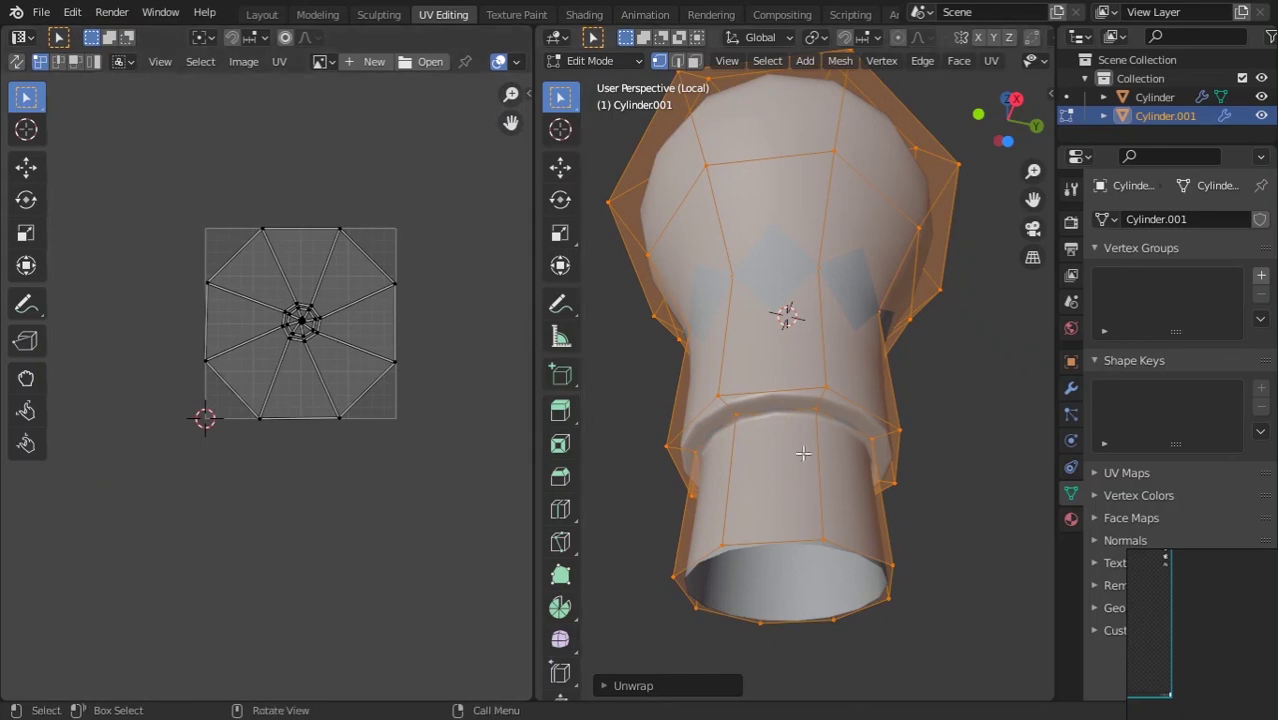
middle_drag(842, 360, 829, 379)
scroll(815, 365, down, 2)
middle_drag(780, 335, 798, 413)
scroll(768, 336, down, 2)
alt+click(791, 350)
key(u)
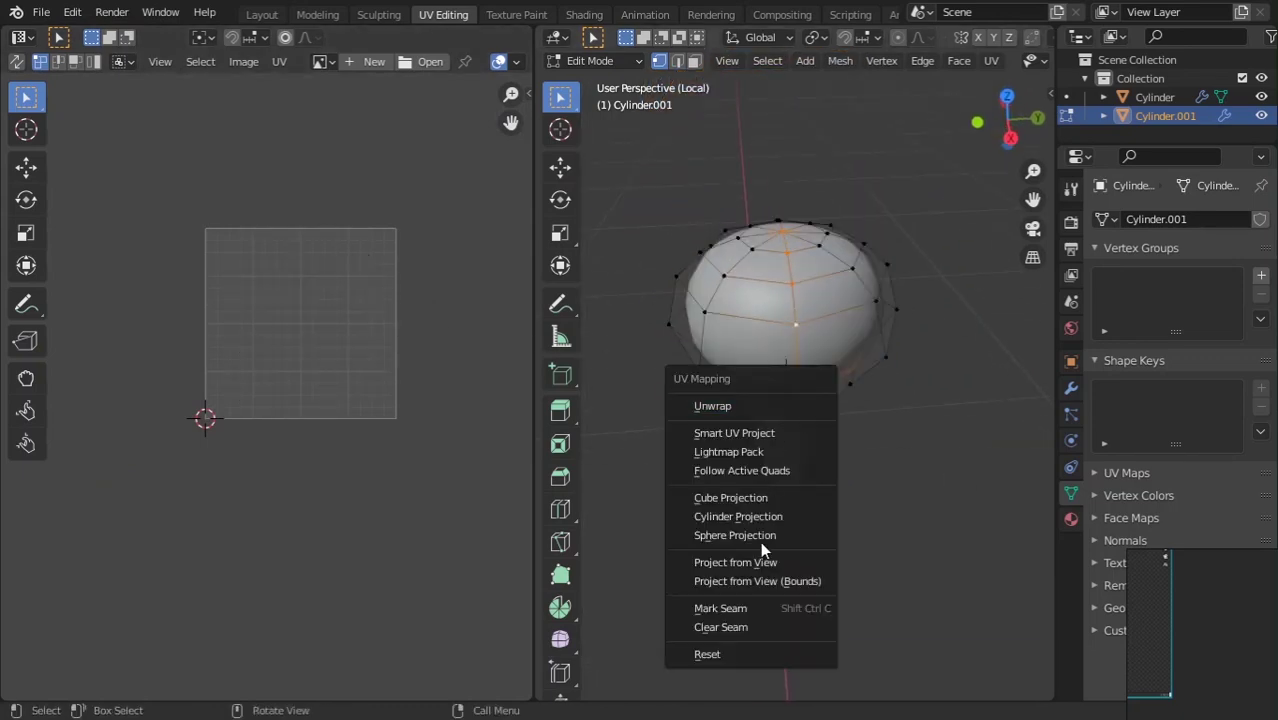
click(795, 607)
- Select the entire handle and unwrap it along the lengthwise seam
key(a)
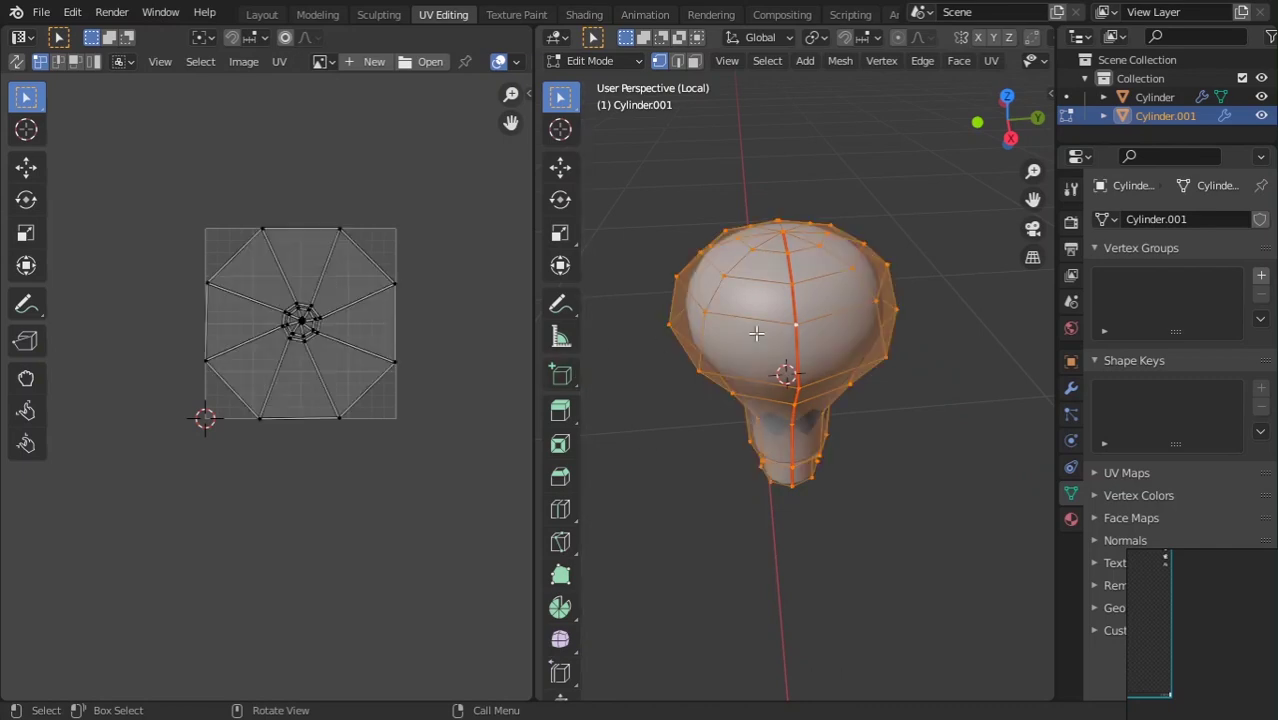
key(u)
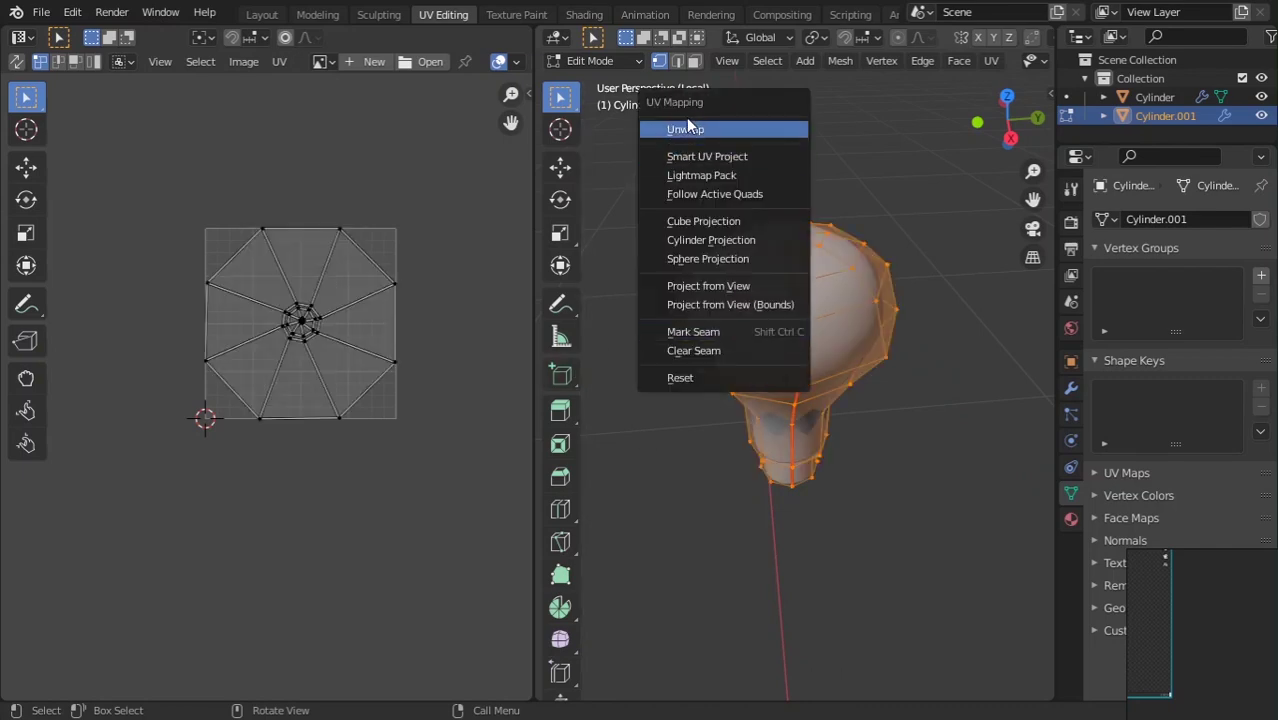
click(686, 120)
scroll(310, 315, up, 2)
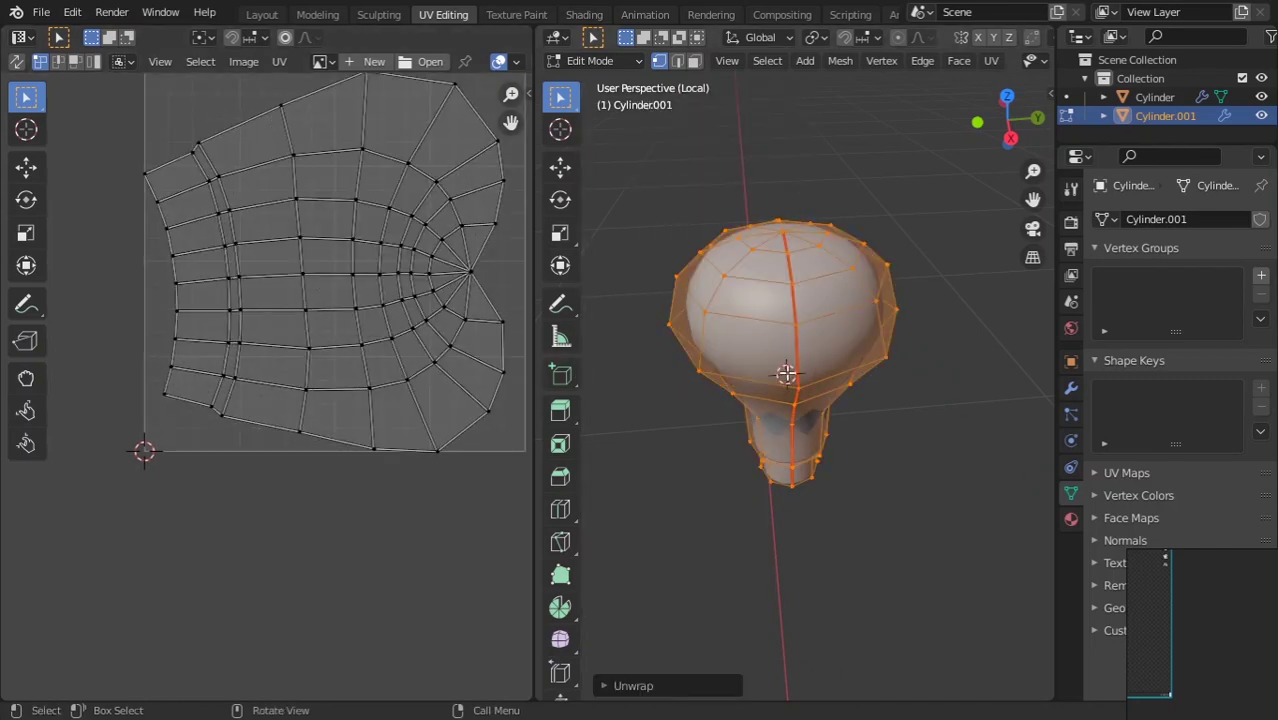
- Extrude the open bottom edge loop of the cane's handle in place and scale it inward to form a narrower inner rim
key(Tab)
key(KP_Divide)
middle_drag(732, 408, 752, 365)
shift+middle_drag(805, 138, 805, 314)
key(KP_Divide)
middle_drag(891, 117, 844, 368)
key(Tab)
key(alt+a)
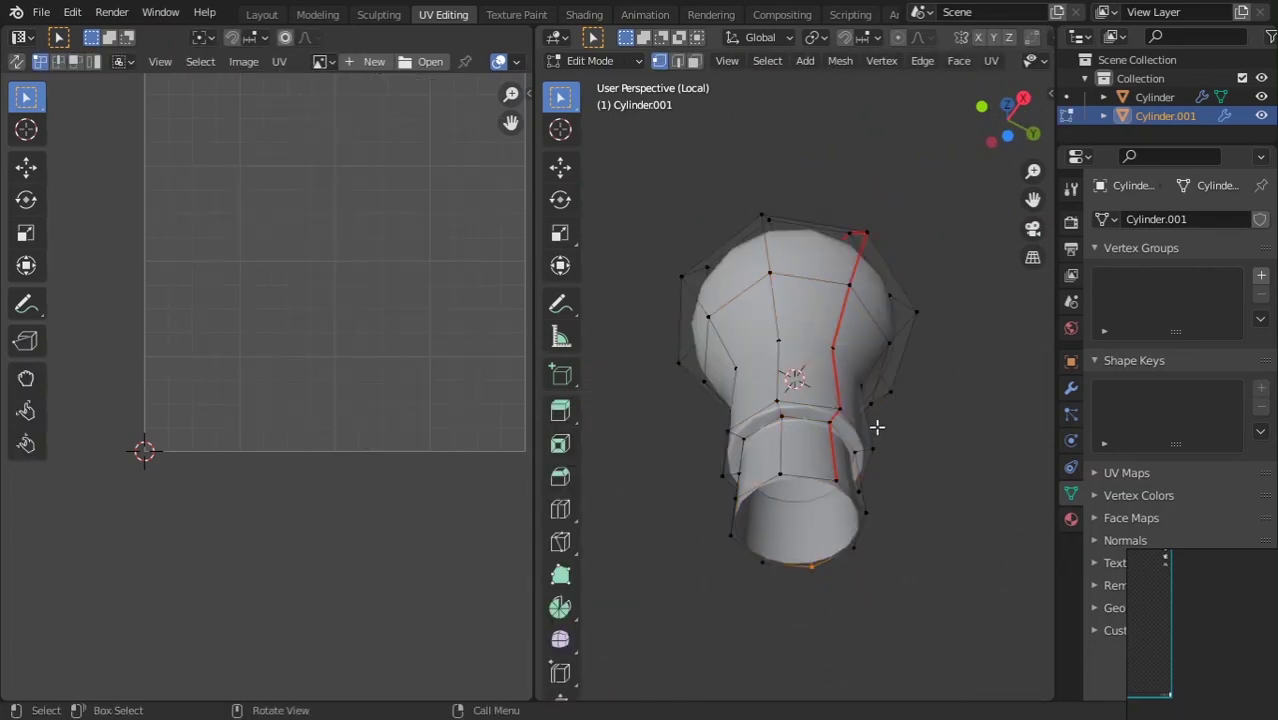
key(e)
right_click(803, 481)
key(s)
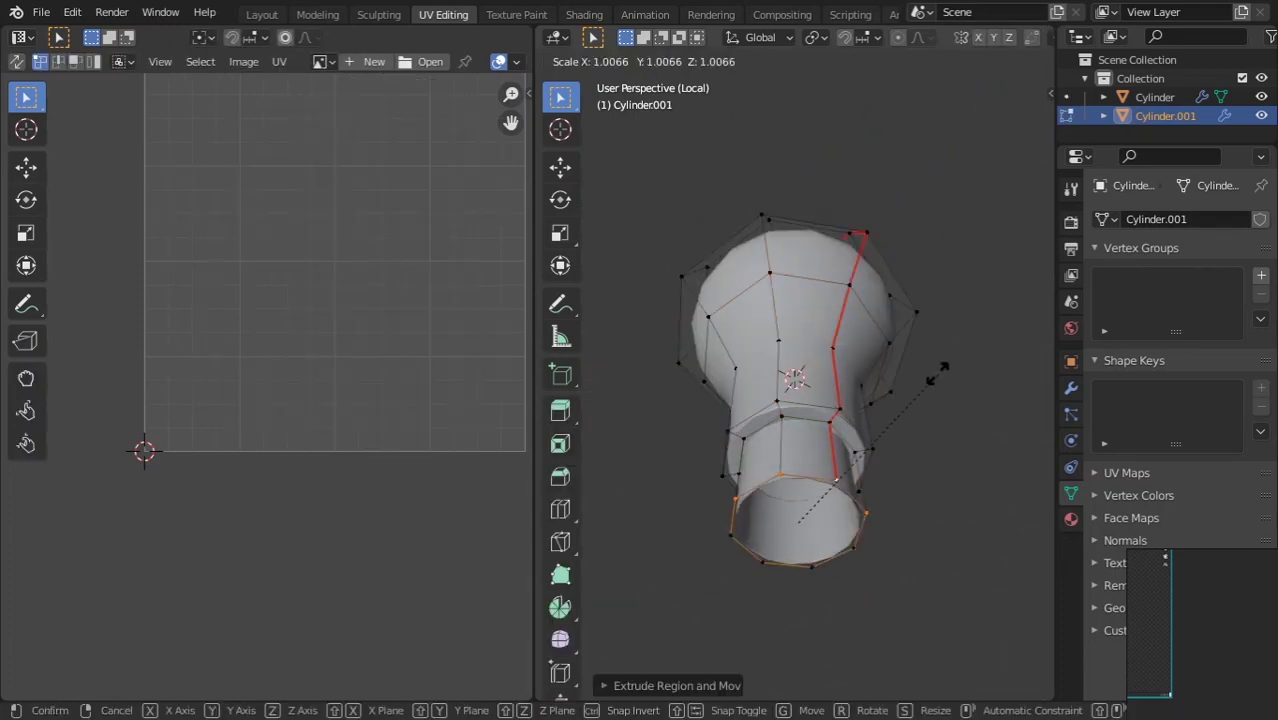
click(867, 448)
- Extrude the handle's inner bottom rim upward along Z to form a recess, and return to Object Mode
key(e)
key(z)
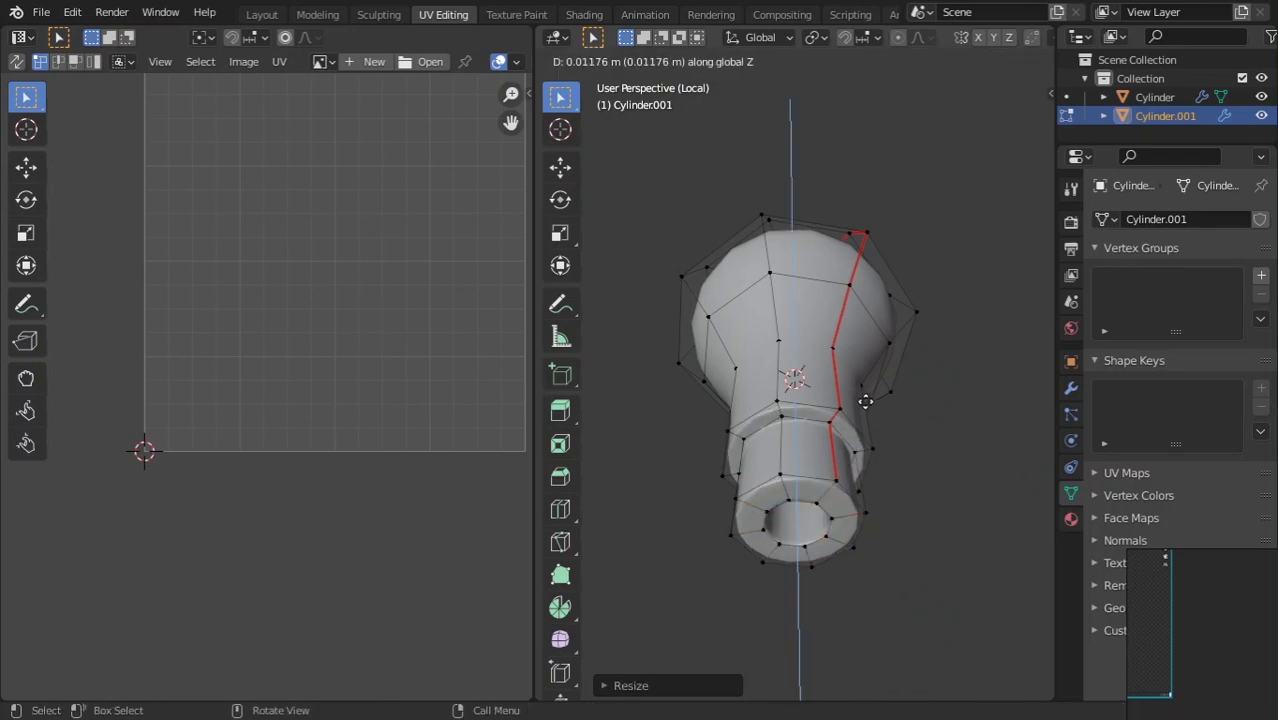
click(866, 374)
middle_drag(866, 374, 824, 456)
key(Tab)
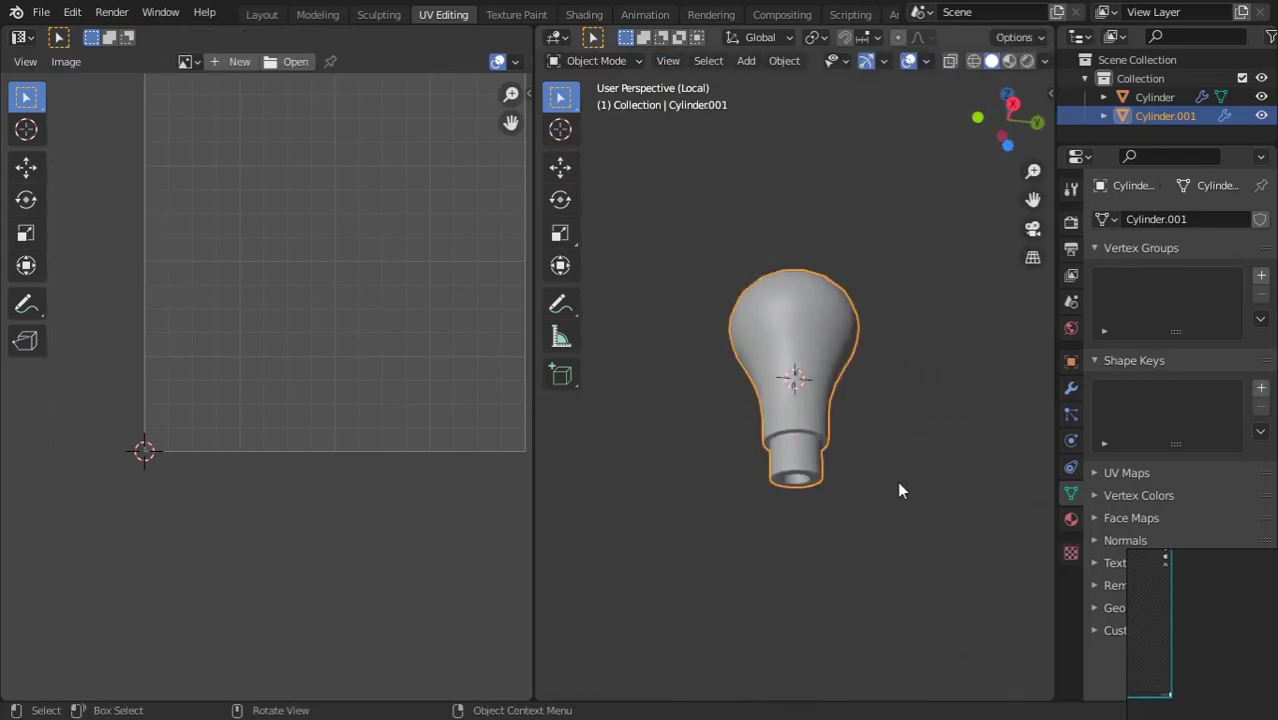
- Leave local view and select the entire handle mesh to examine its UV layout
key(KP_Divide)
key(Tab)
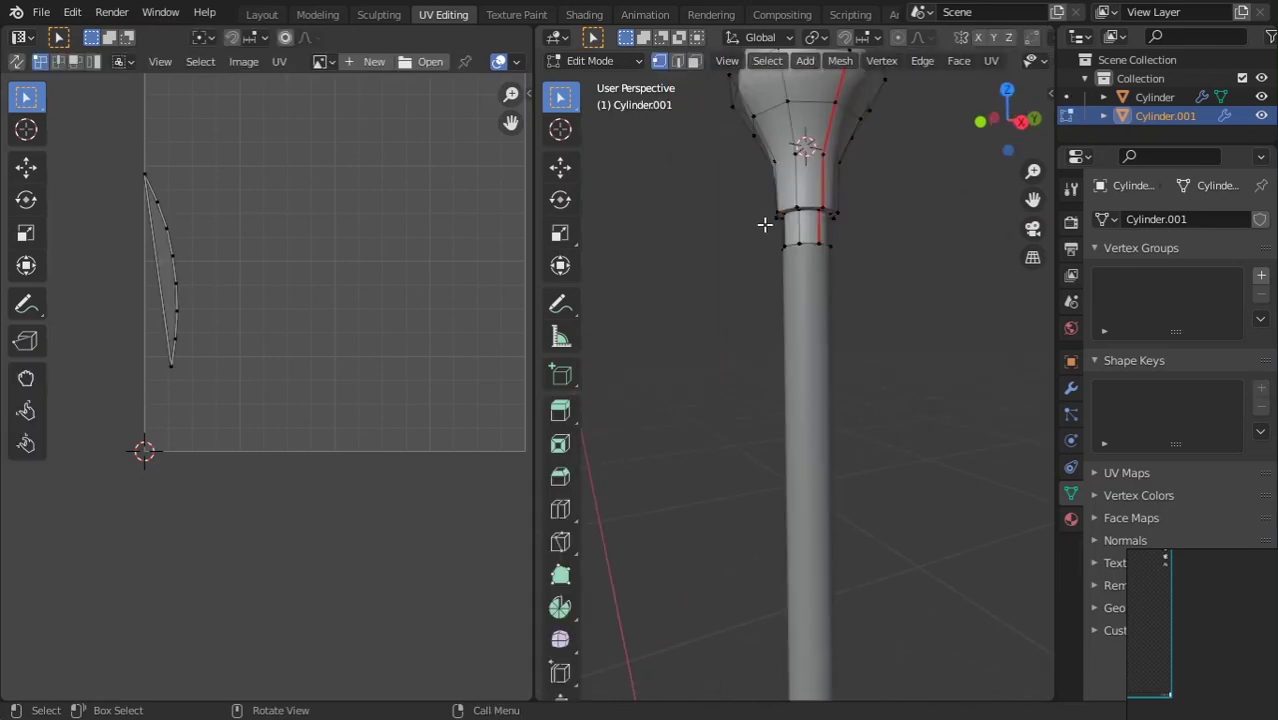
key(a)
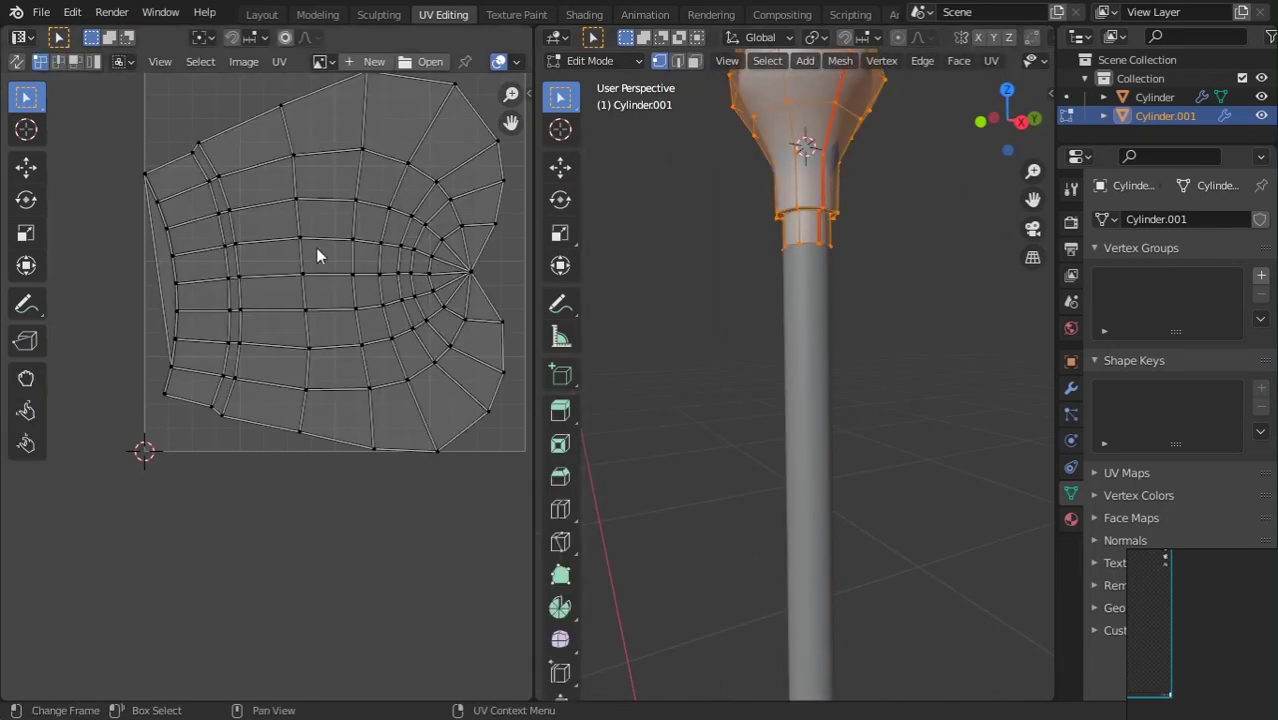
- Switch to the Shading workspace, deselect everything and enlarge the 3D viewport around the top of the cane
click(594, 14)
scroll(787, 203, down, 2)
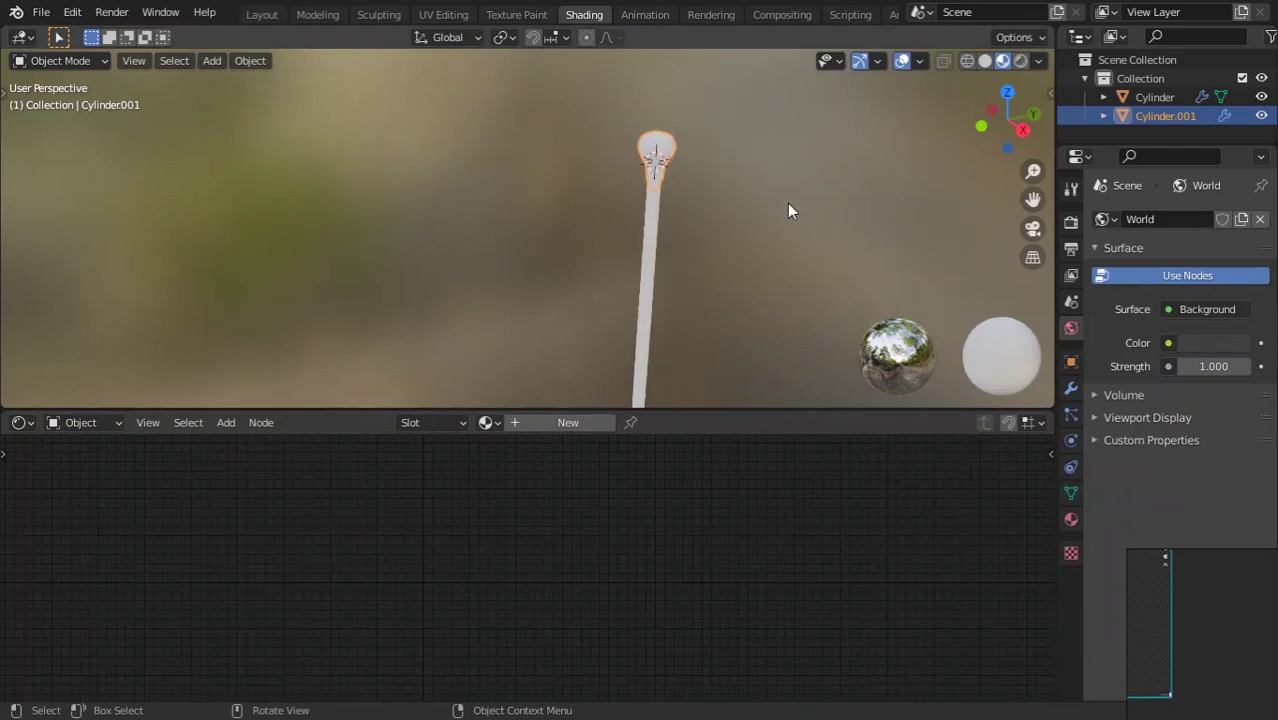
middle_drag(787, 203, 769, 230)
click(628, 271)
click(712, 205)
scroll(740, 250, up, 3)
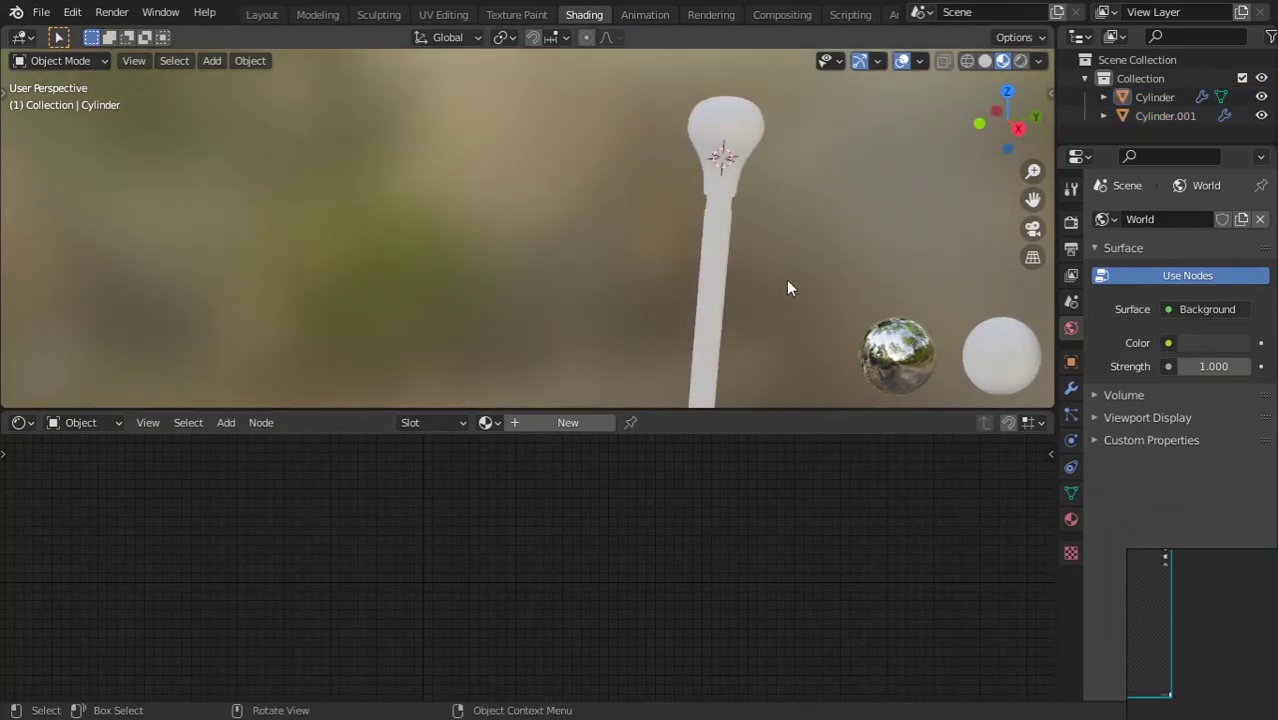
drag(819, 409, 819, 471)
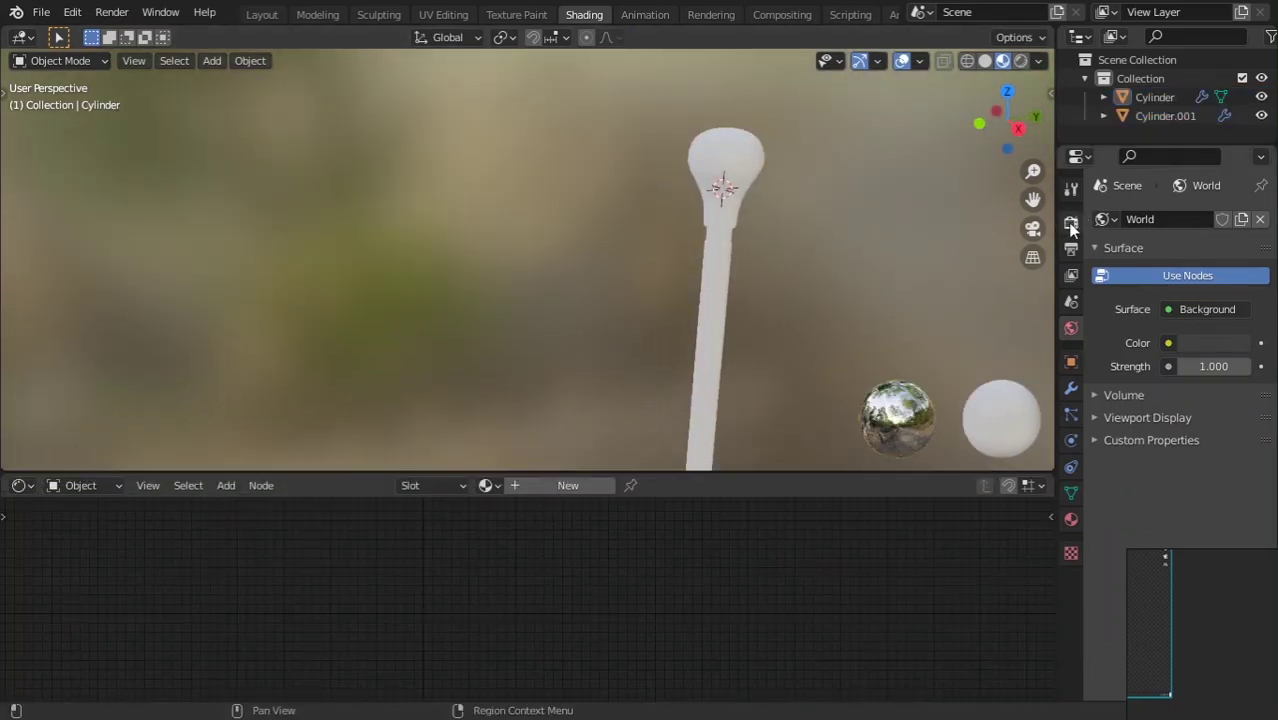
- Enable Ambient Occlusion, Bloom, Screen Space Reflections and Motion Blur in the Eevee render settings, and try to turn on Refraction for the reflections
click(1070, 222)
click(1096, 346)
click(1108, 346)
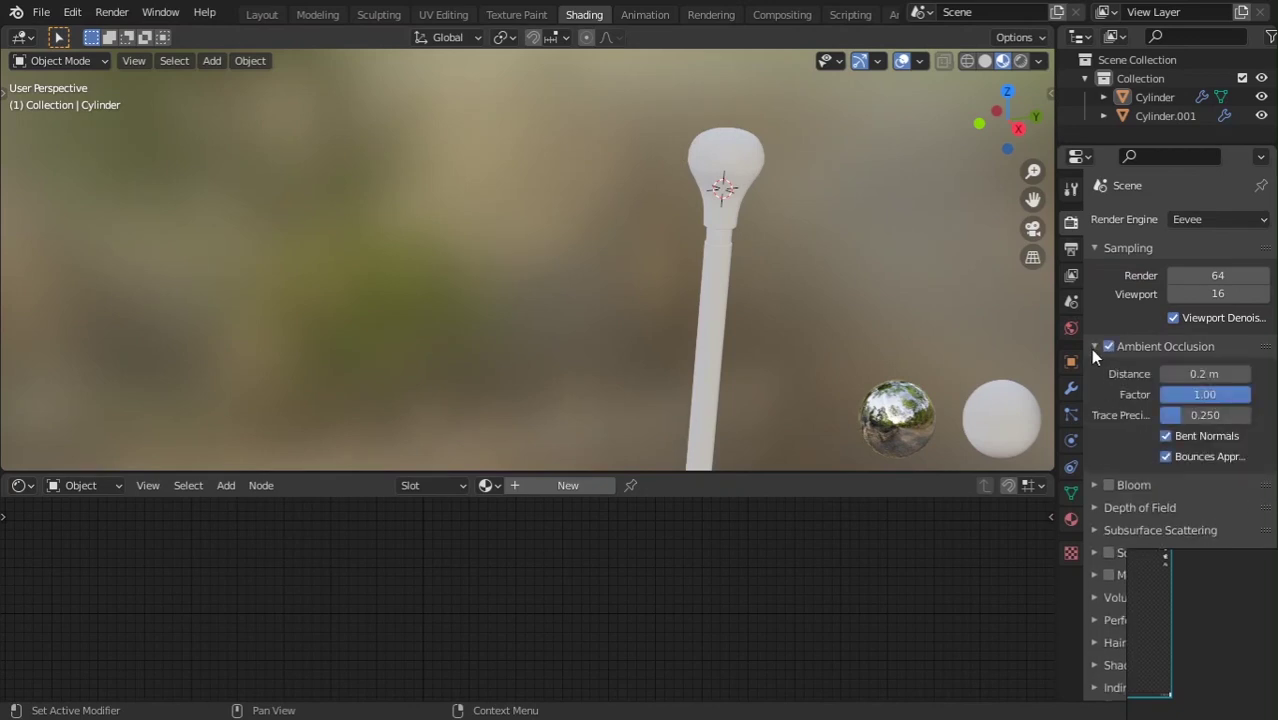
click(1096, 346)
click(1107, 436)
click(1107, 459)
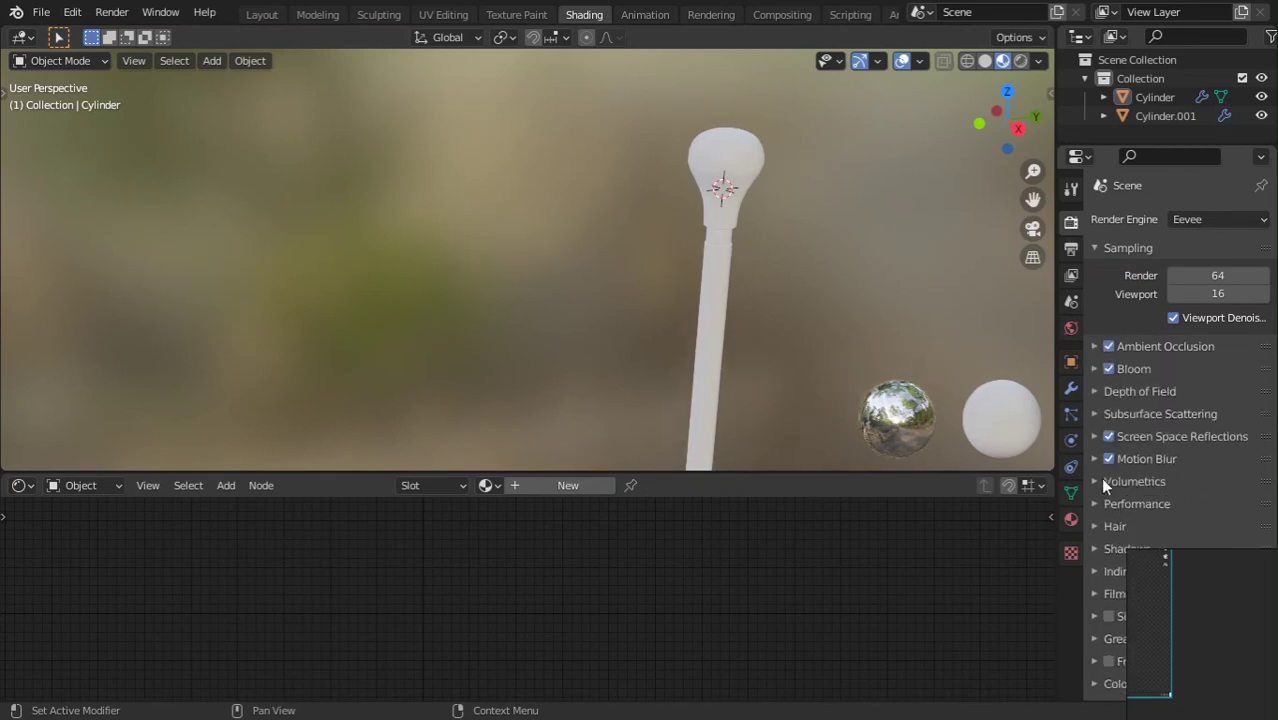
click(1097, 439)
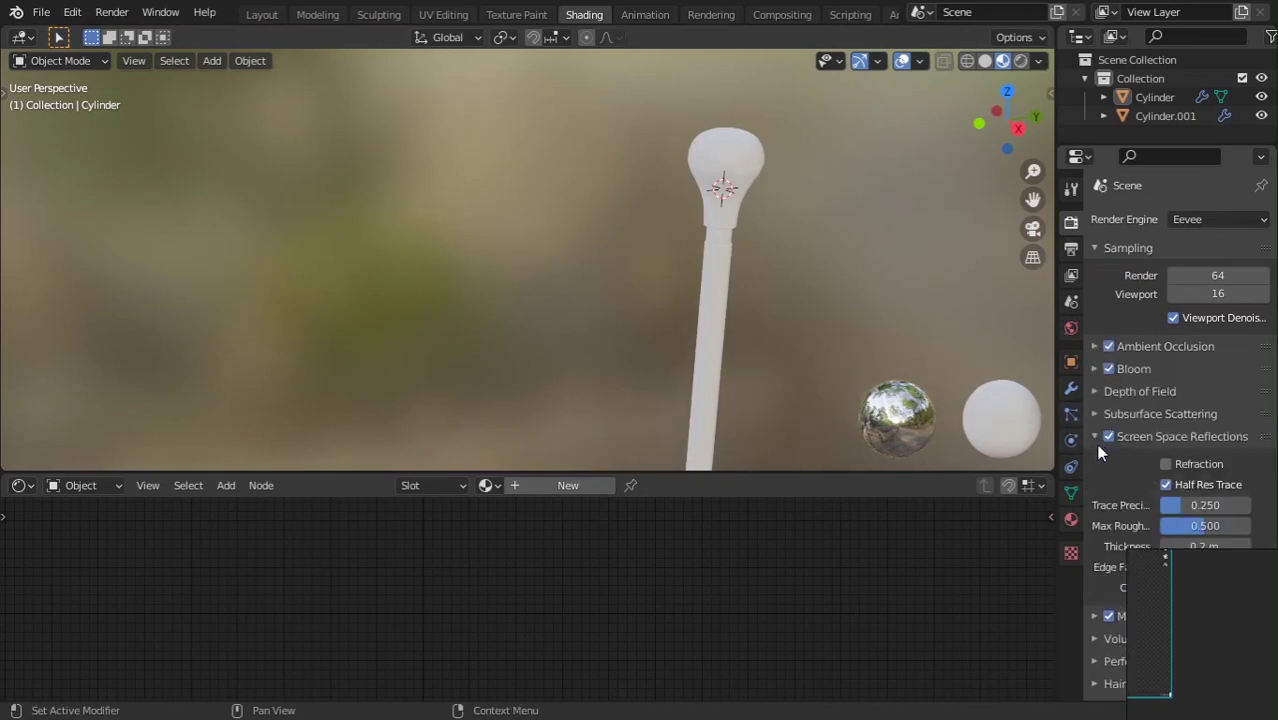
click(1166, 464)
- Set the viewport level of the handle's Subdivision modifier to 2
middle_drag(816, 255, 670, 255)
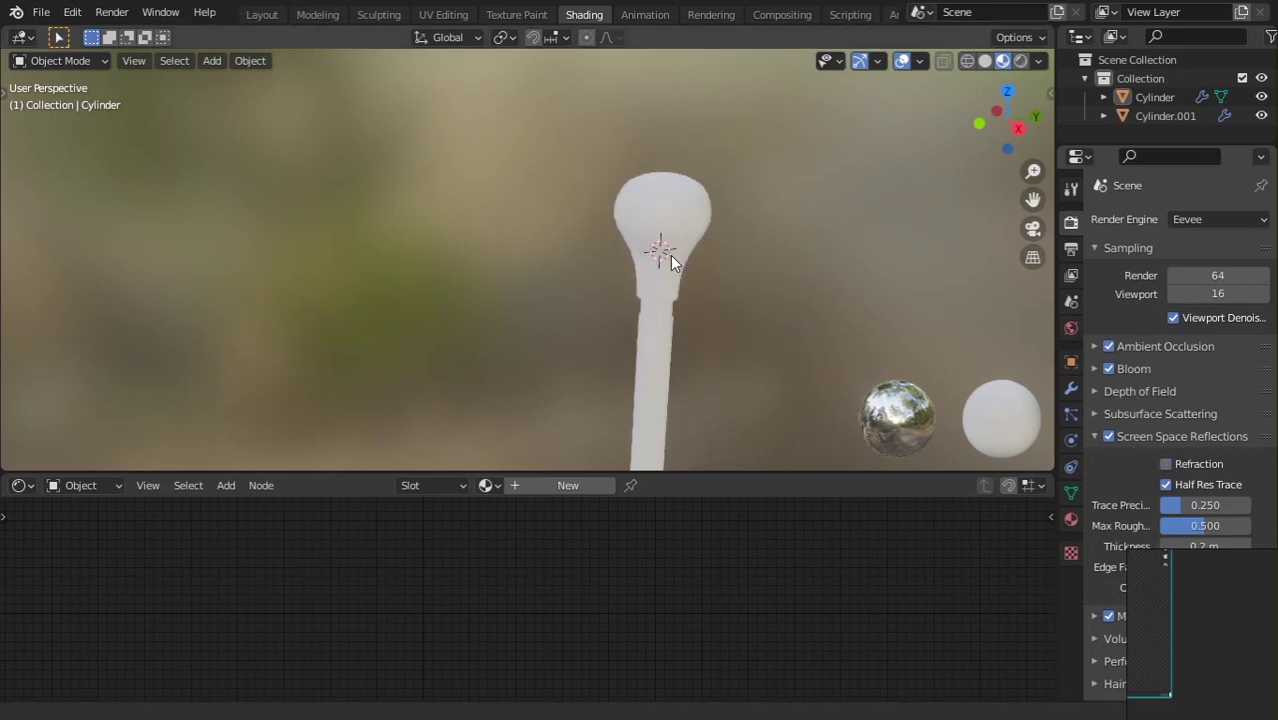
scroll(667, 259, up, 4)
click(870, 350)
click(1071, 388)
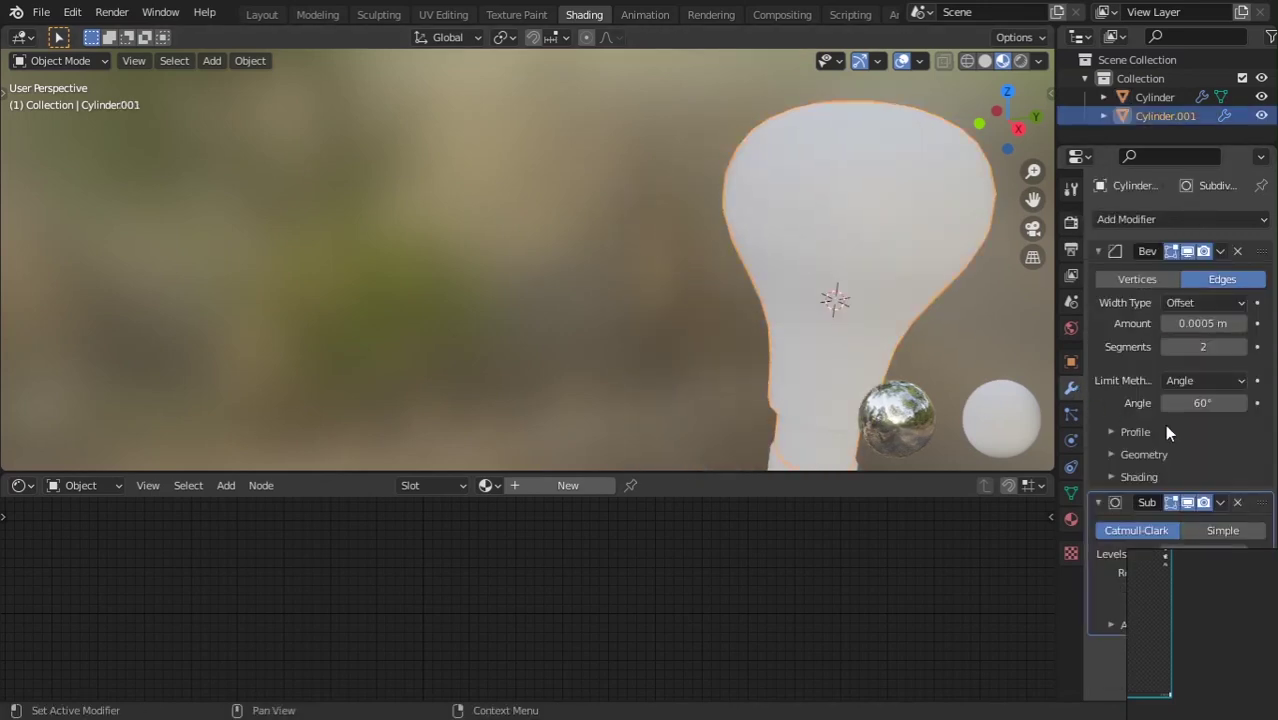
click(1242, 554)
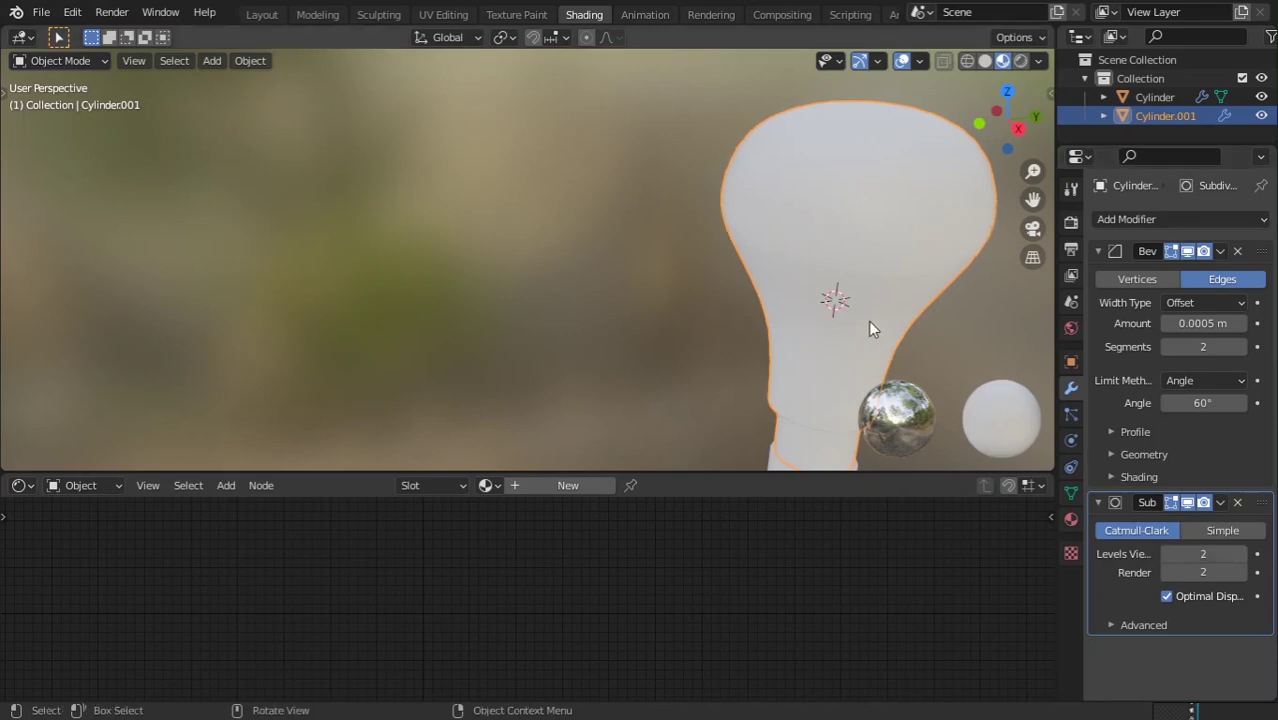
- Create a new material on the handle and enlarge the node editor area
shift+middle_drag(834, 283, 630, 284)
click(826, 293)
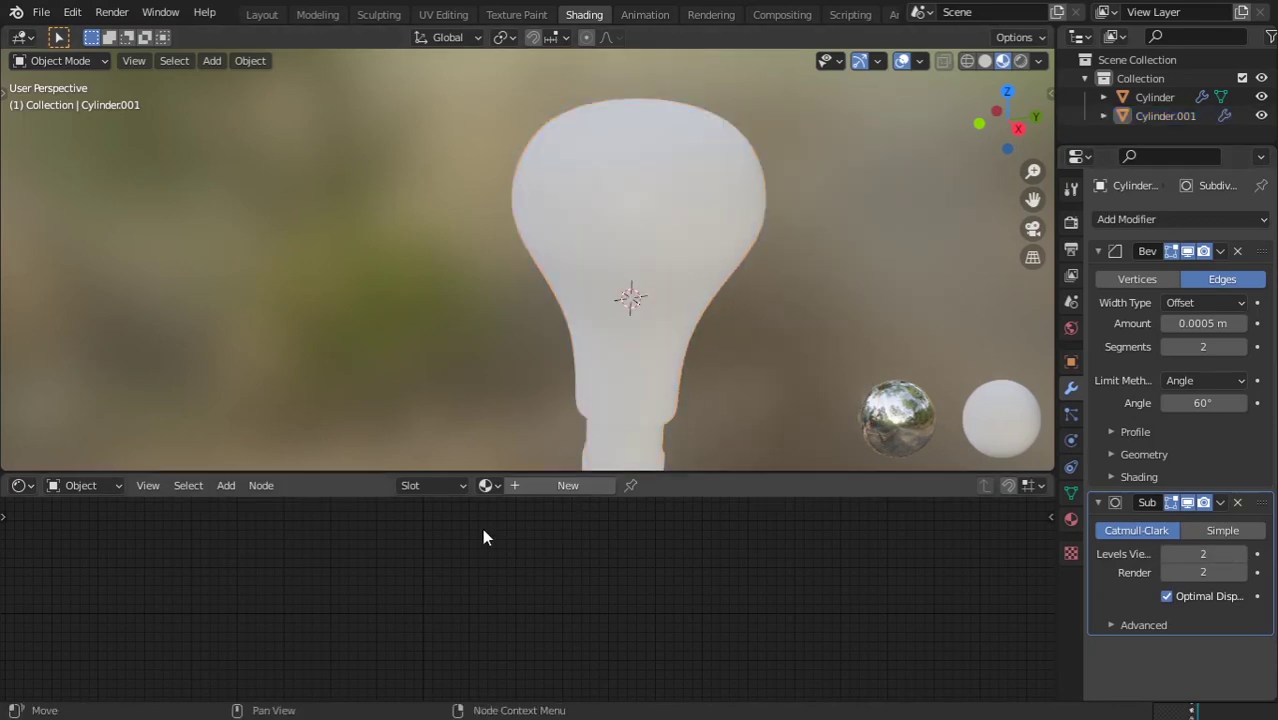
click(545, 486)
drag(705, 470, 705, 318)
scroll(703, 245, down, 4)
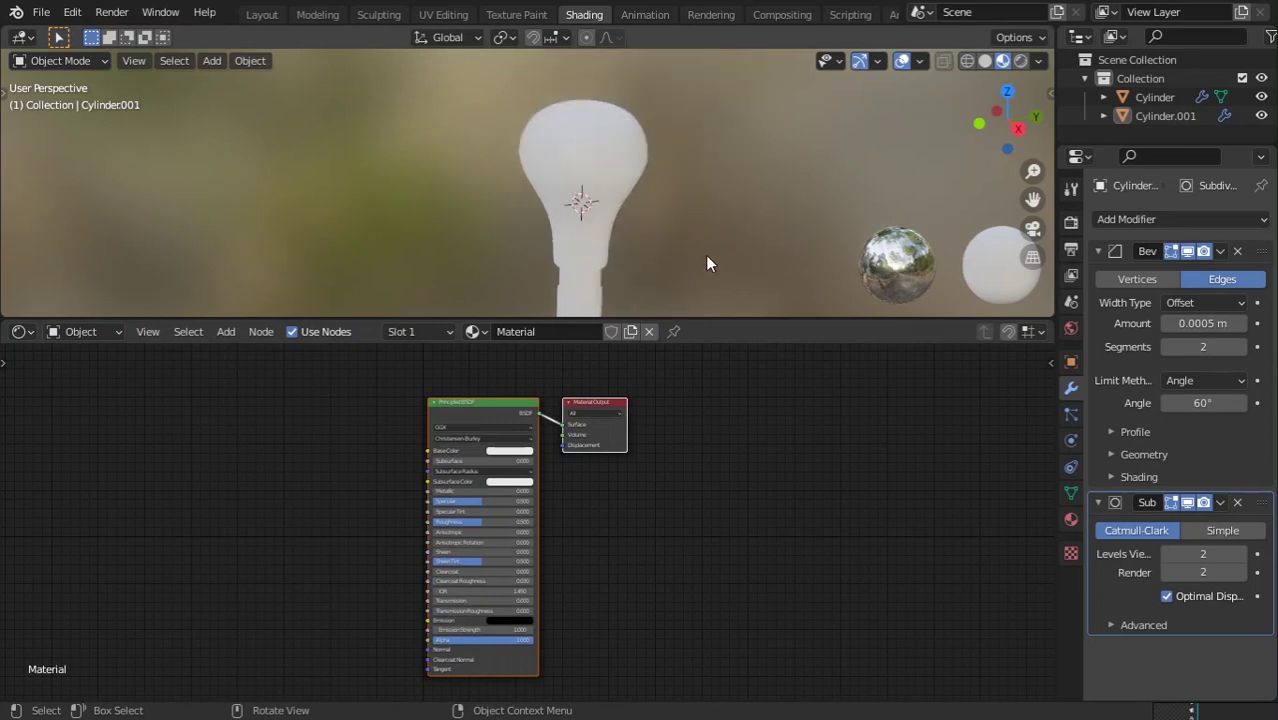
- Create a new material on the cane's shaft and name it "wood"
shift+middle_drag(684, 245, 677, 106)
click(566, 160)
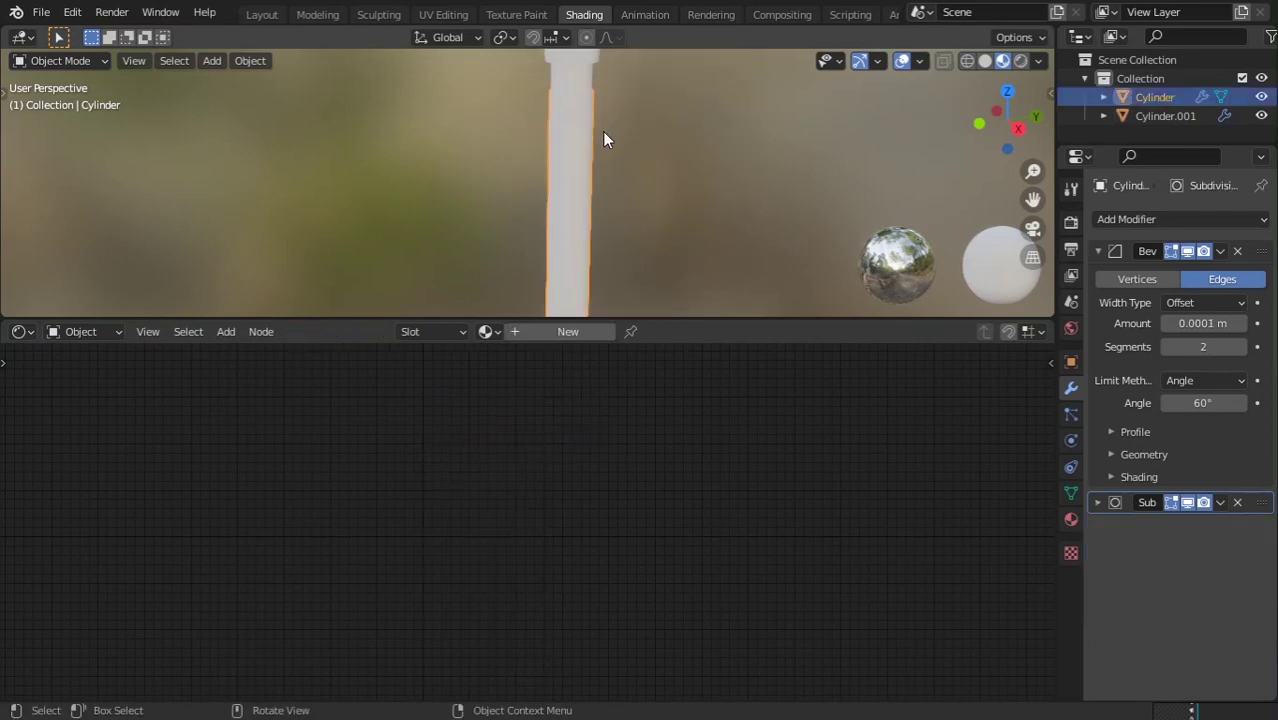
key(Tab)
key(Tab)
click(530, 332)
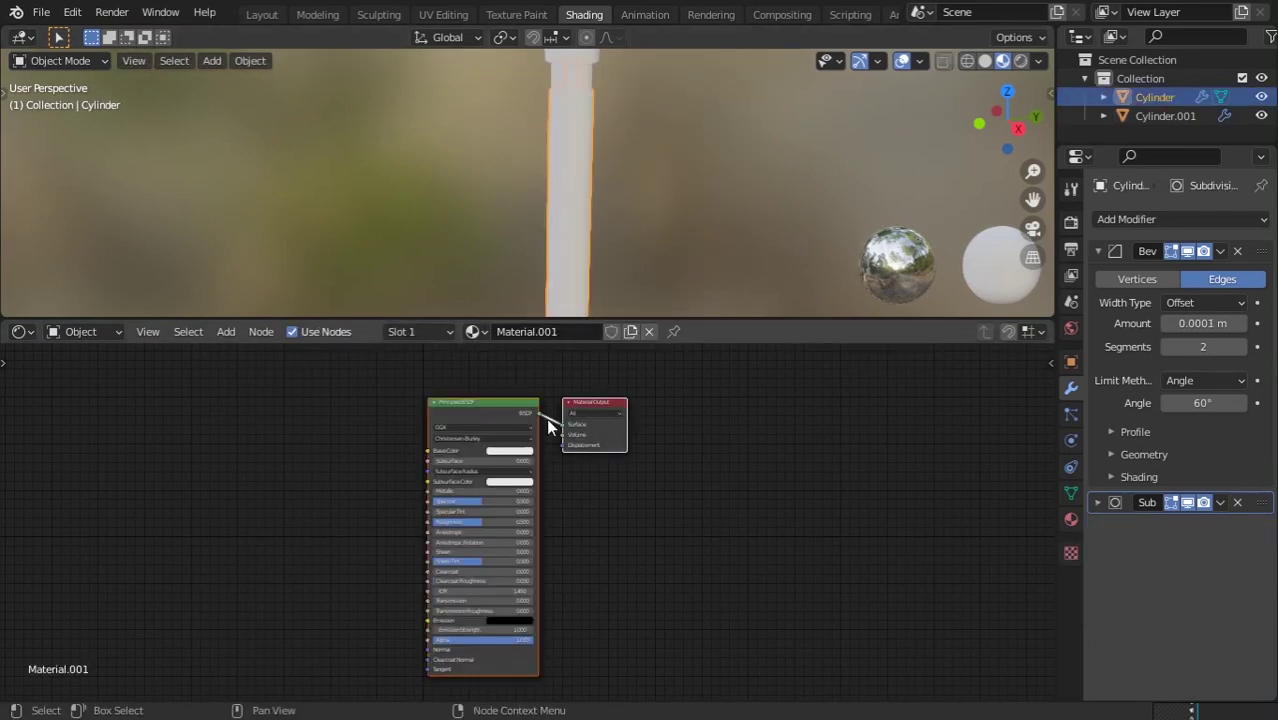
click(547, 333)
text(woo)
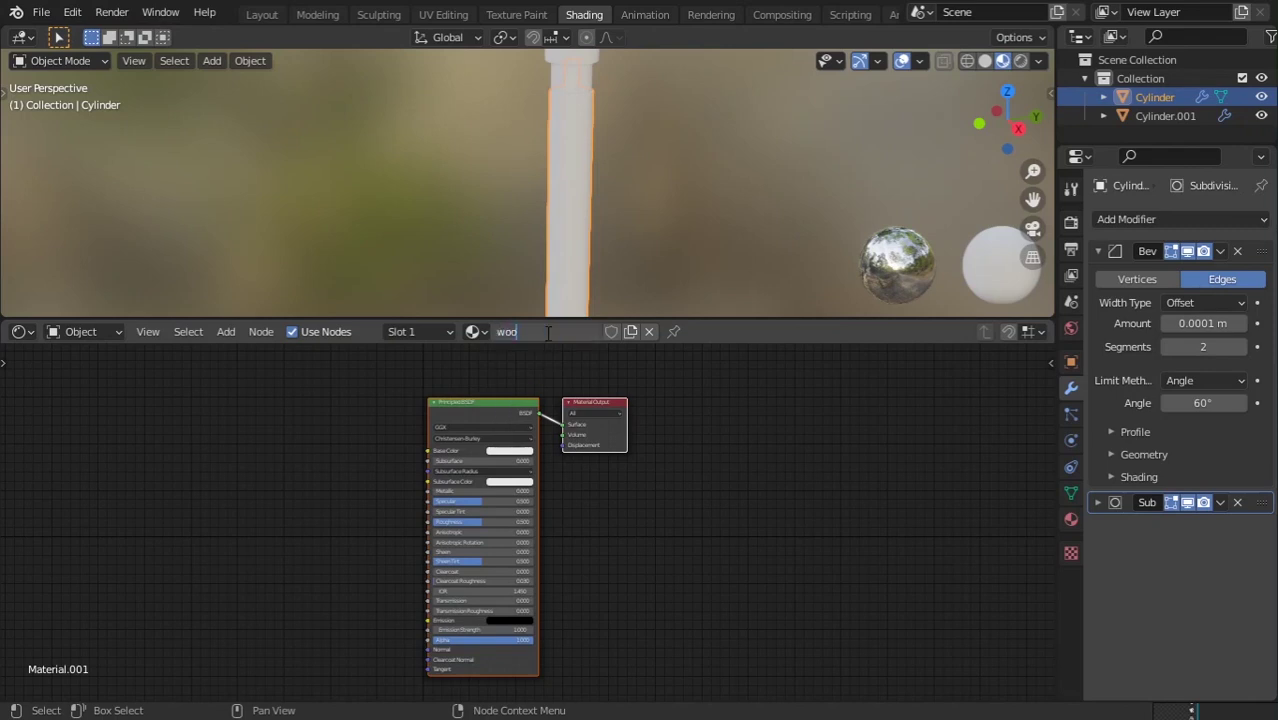
text(d)
key(Return)
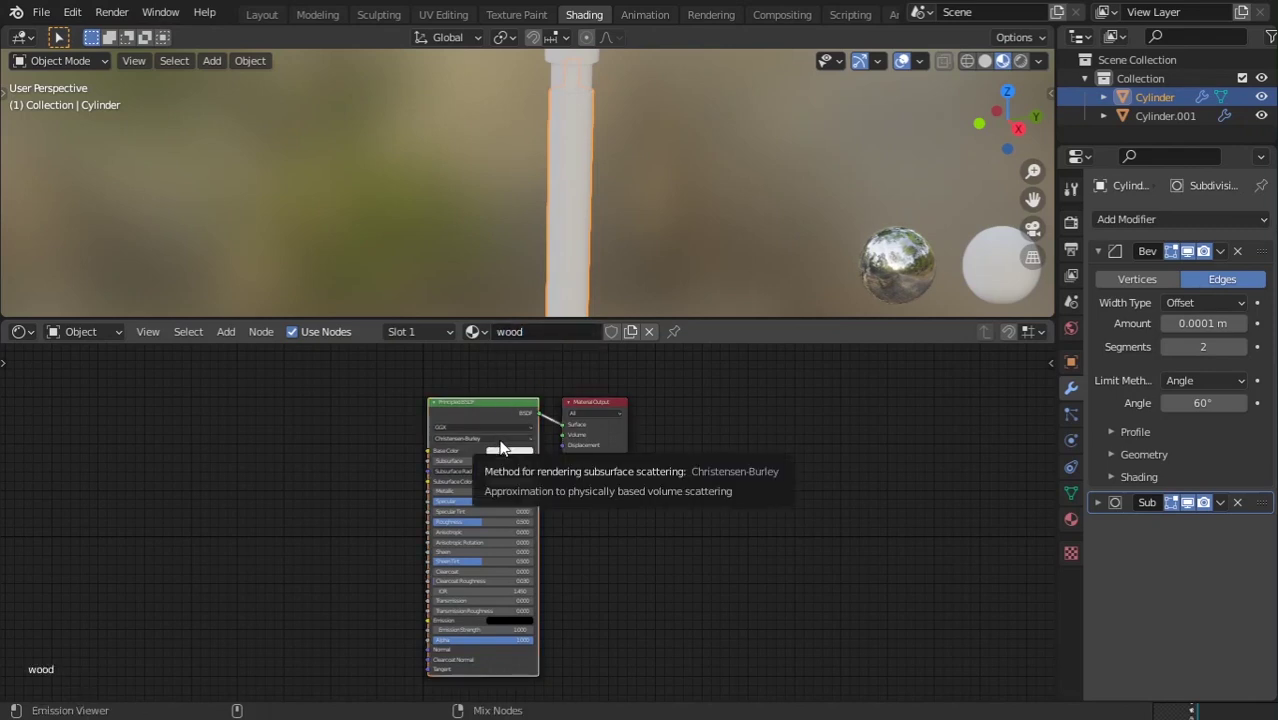
- Search the add-on preferences for "no" to check whether Node Wrangler is enabled, and close the preferences
key(ctrl+shift+t)
click(1121, 93)
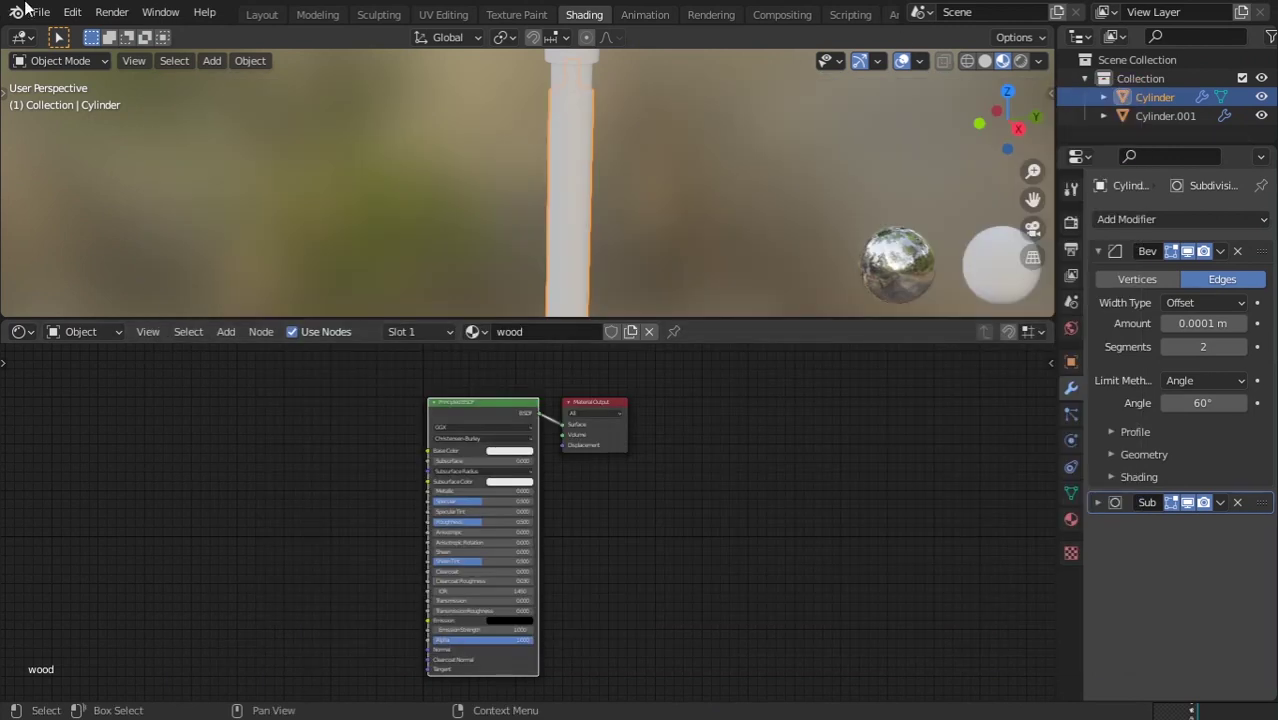
click(72, 12)
click(105, 280)
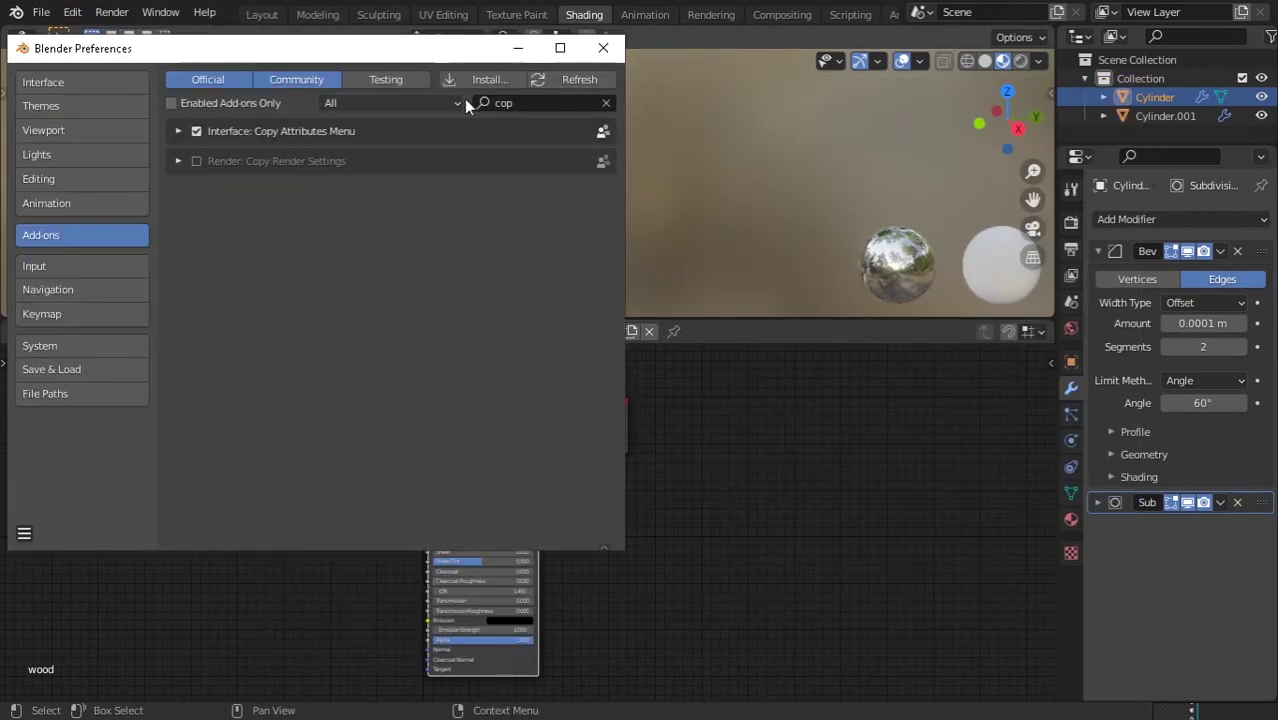
click(518, 104)
key(BackSpace)
text(n)
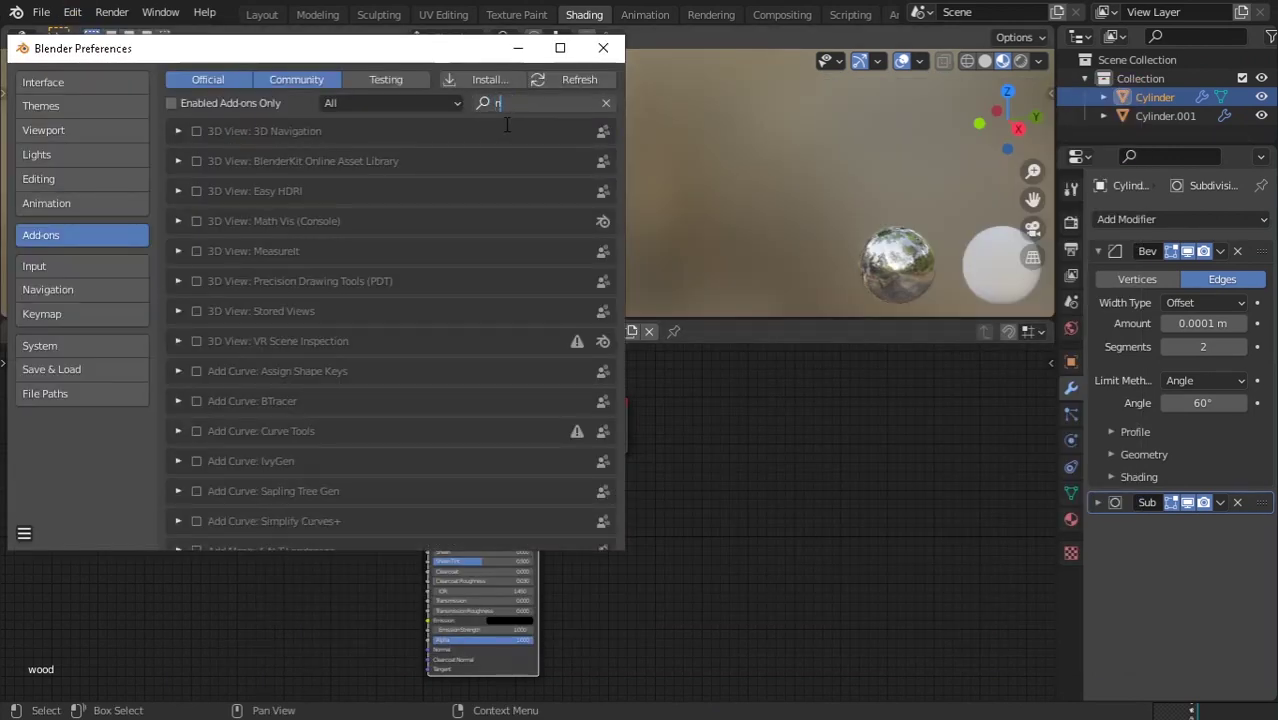
text(o)
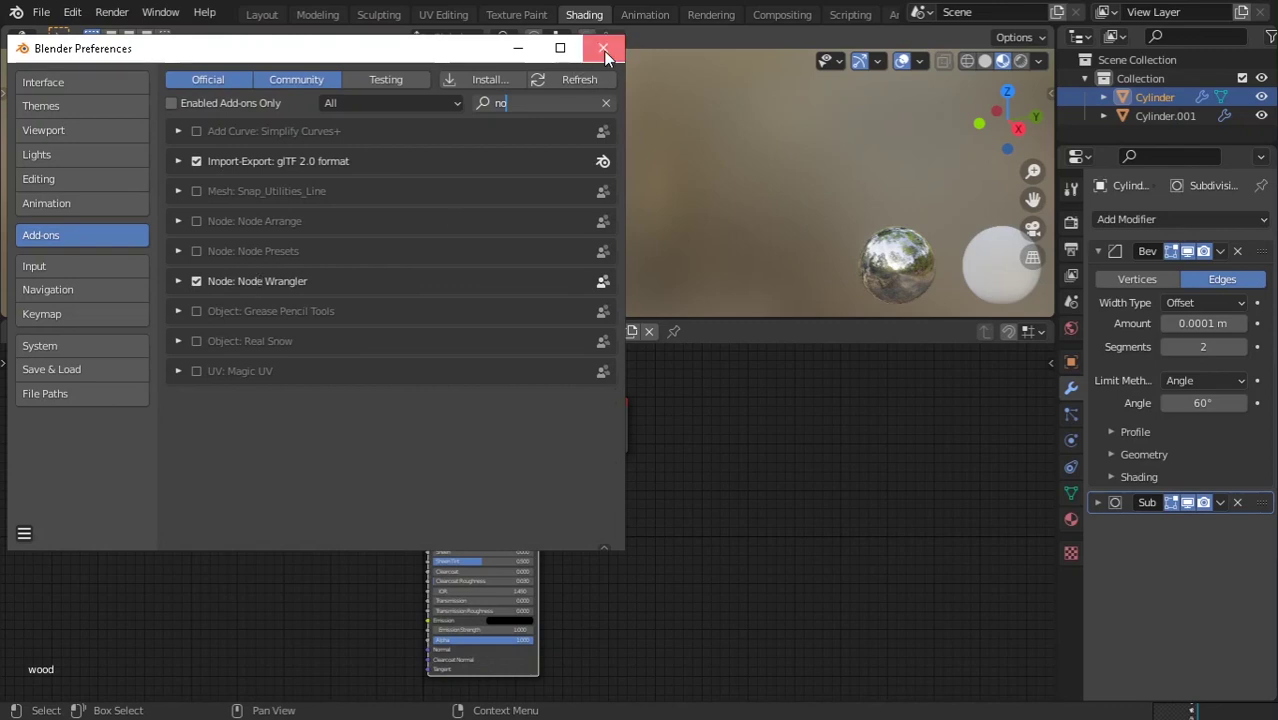
click(603, 49)
- Start the Principled Texture Setup for the wood material and browse to the Texture\wood\on zaw\wood nrm folder
key(ctrl+shift+t)
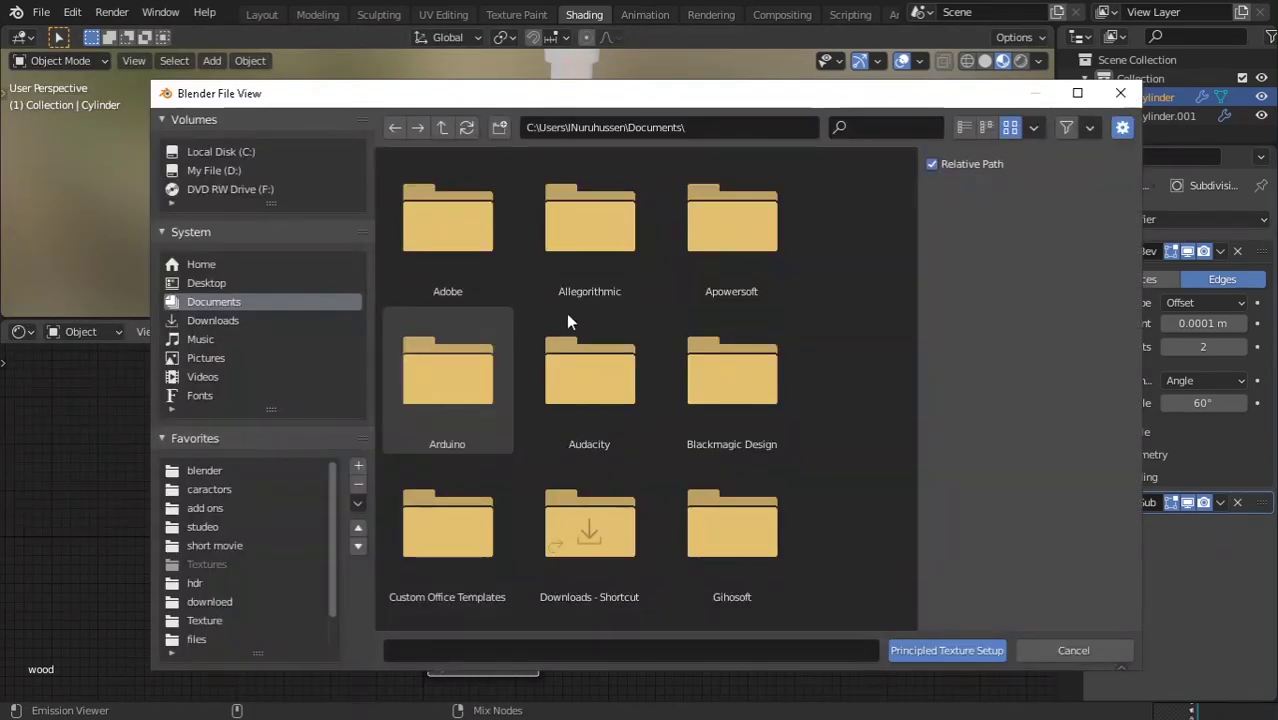
click(880, 127)
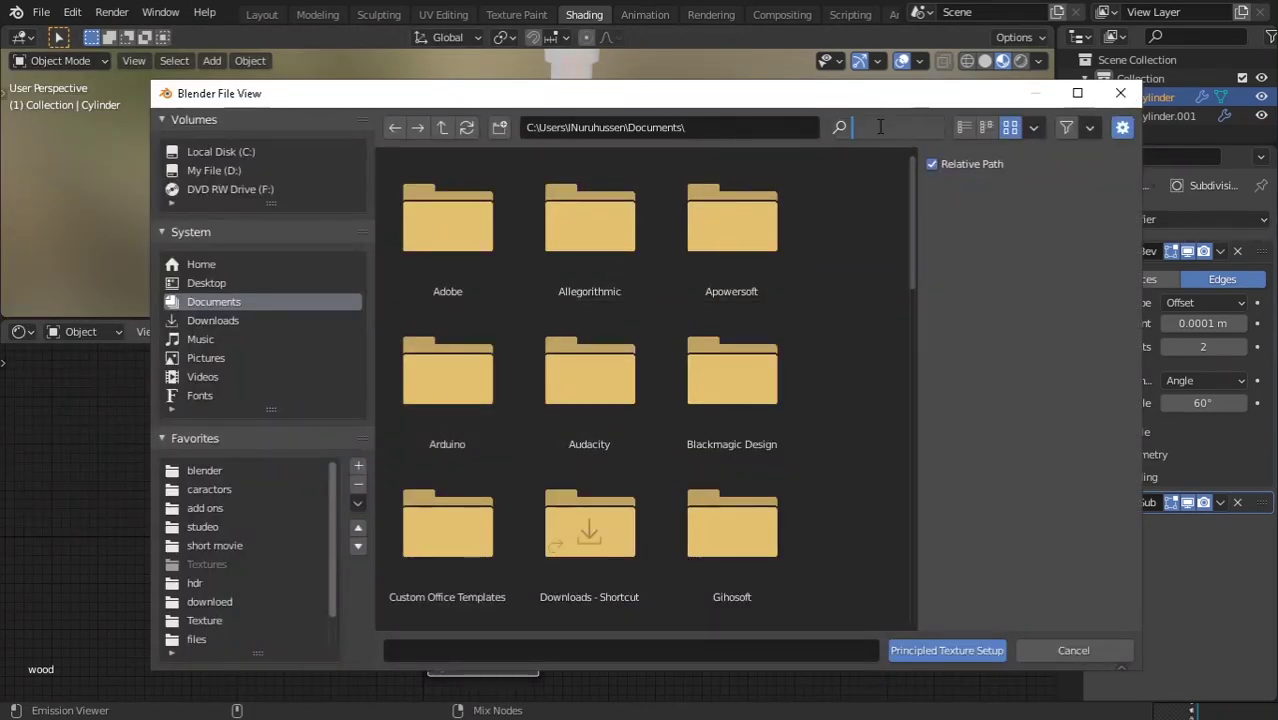
click(205, 620)
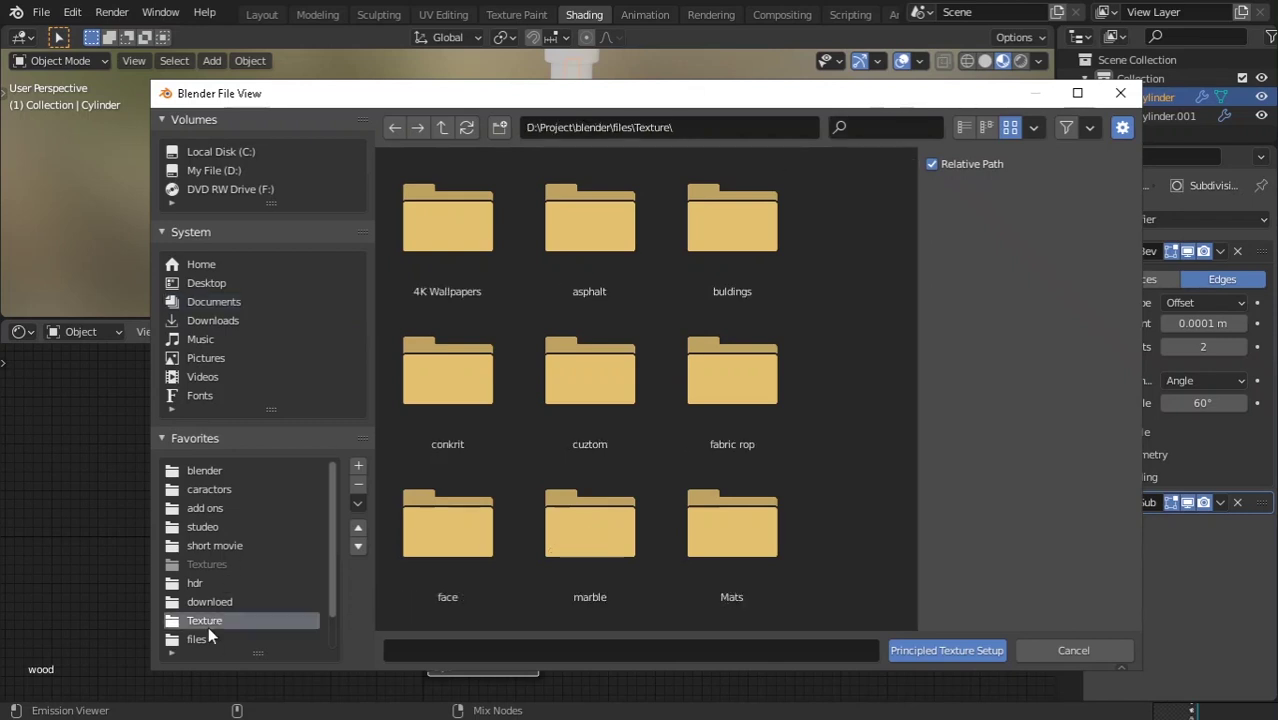
scroll(585, 331, down, 6)
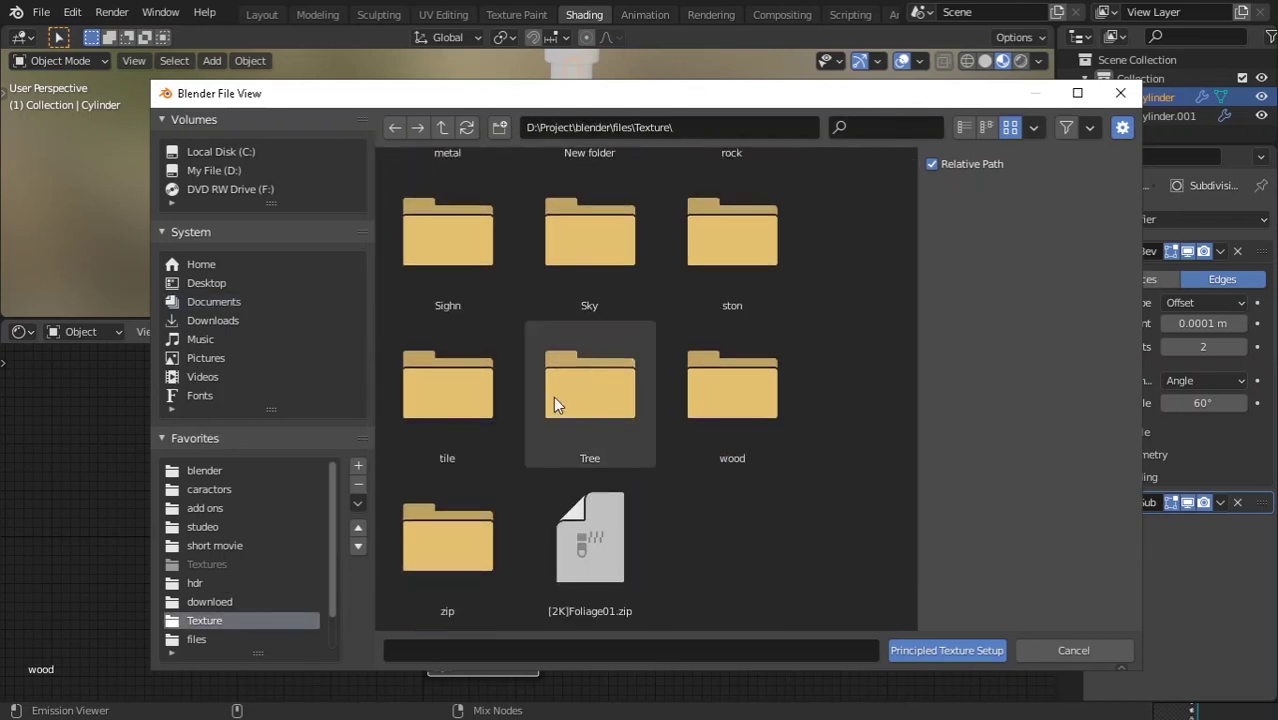
double_click(748, 409)
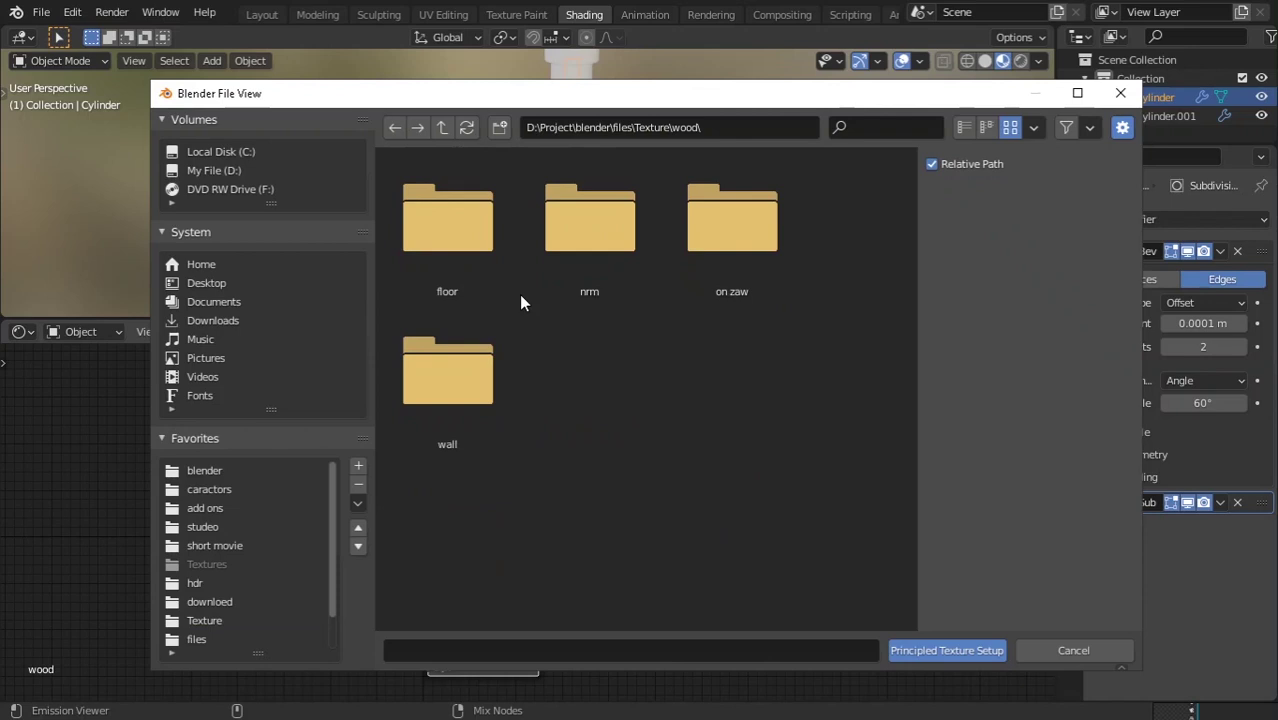
double_click(757, 246)
click(731, 247)
double_click(731, 247)
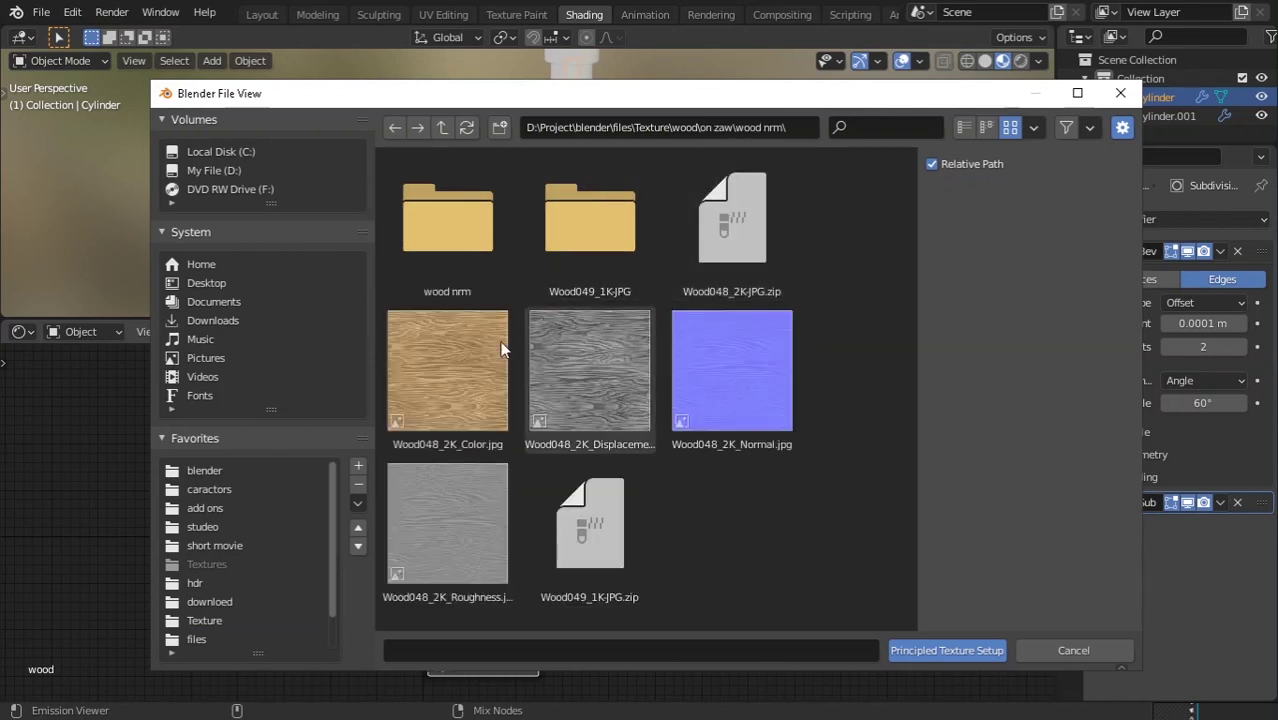
- Load the Wood048_2K Color, Displacement, Normal and Roughness images into the wood material with Principled Texture Setup
click(500, 345)
shift+click(590, 385)
shift+click(696, 414)
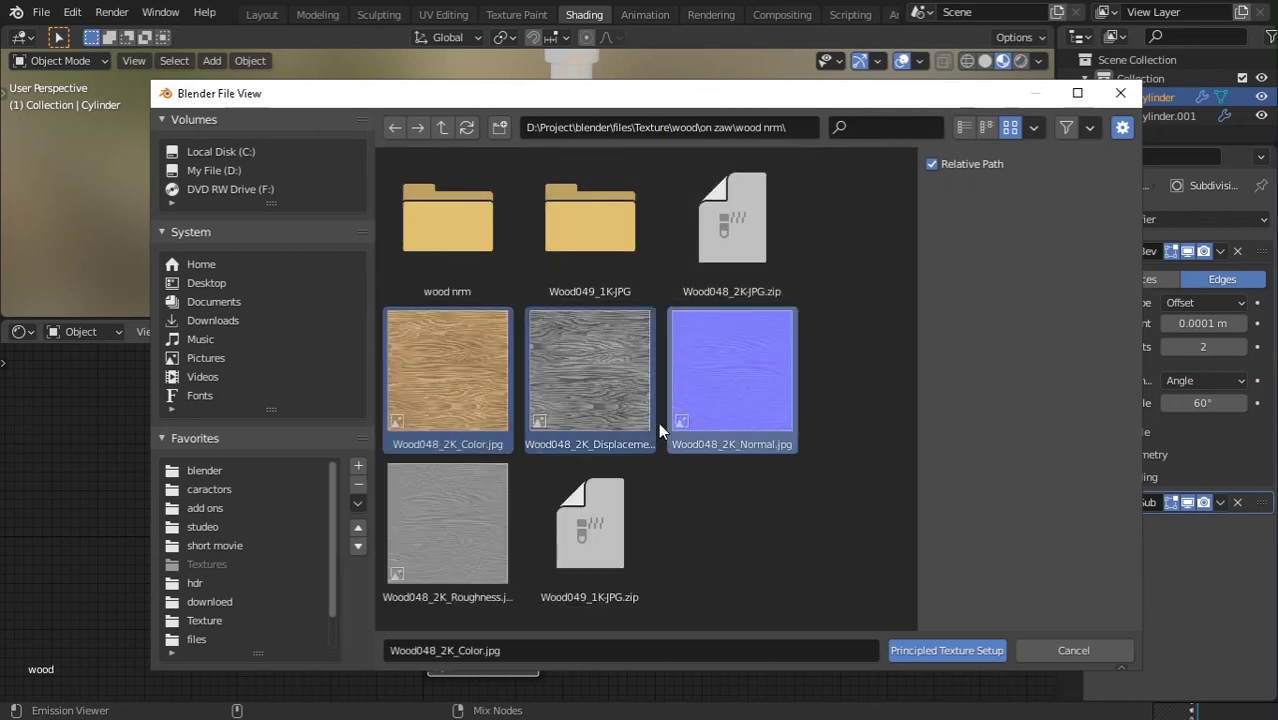
shift+click(505, 535)
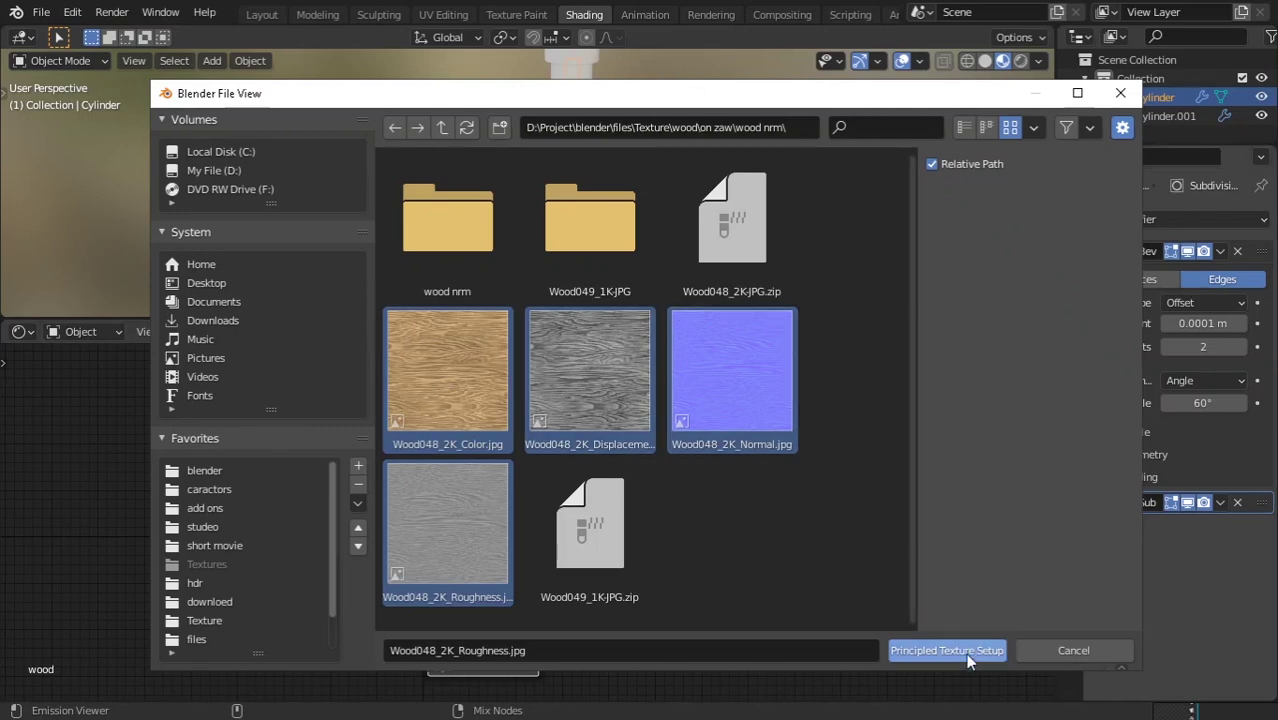
click(946, 650)
- Move the generated texture and mapping nodes clear of the Principled BSDF node, placing them on its input side
key(g)
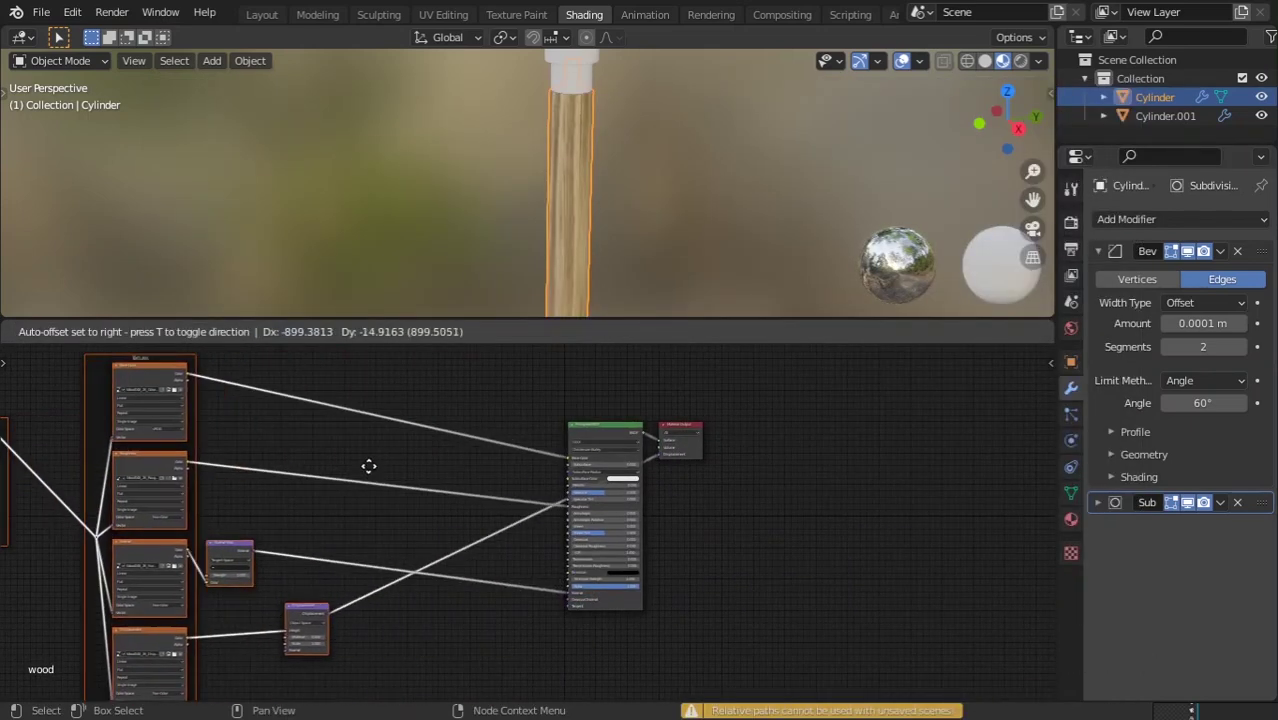
click(443, 485)
middle_drag(488, 536, 556, 488)
scroll(612, 216, down, 3)
scroll(629, 287, up, 5)
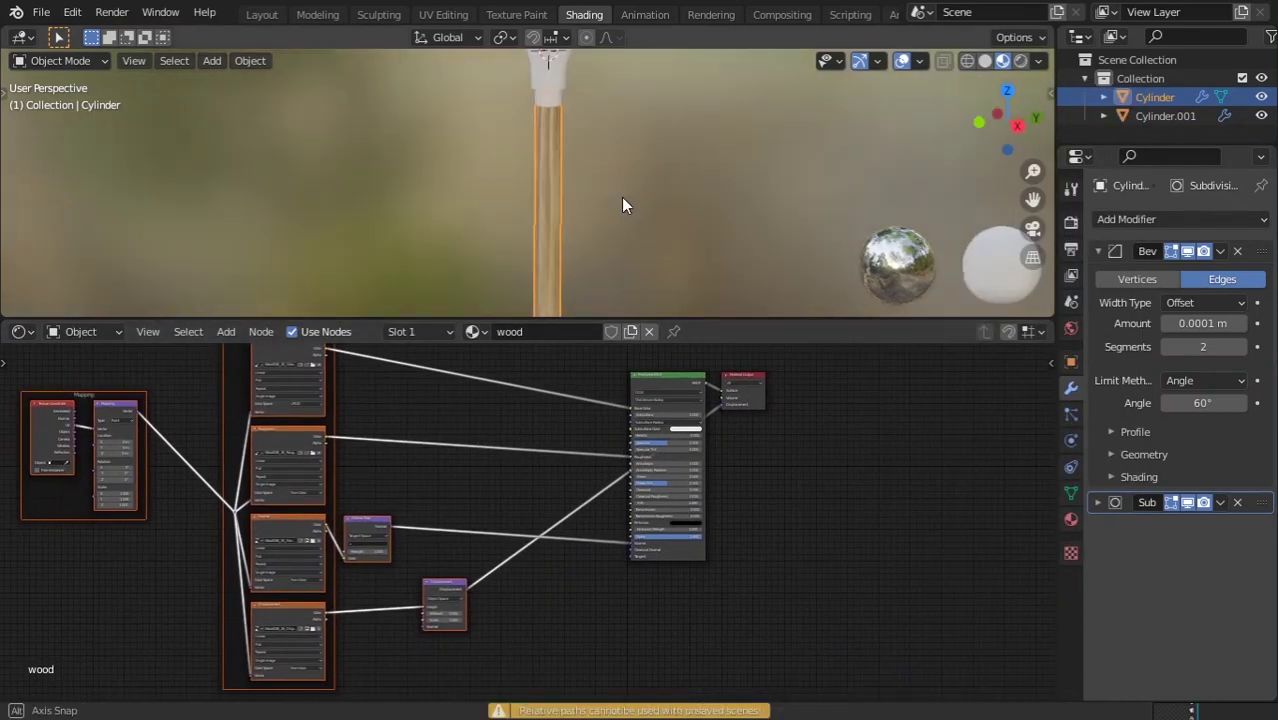
- Set the wood Mapping node's Scale to 3 on the X, Y and Z axes
scroll(288, 476, up, 3)
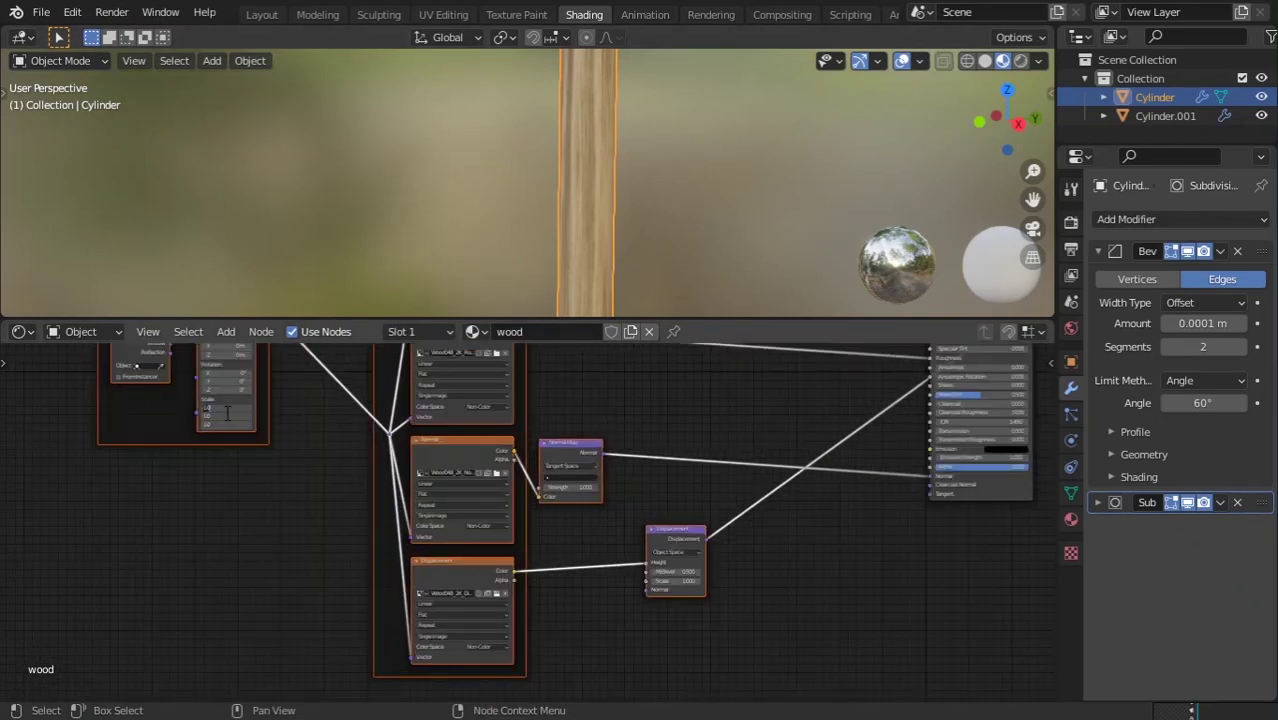
text(3)
key(Return)
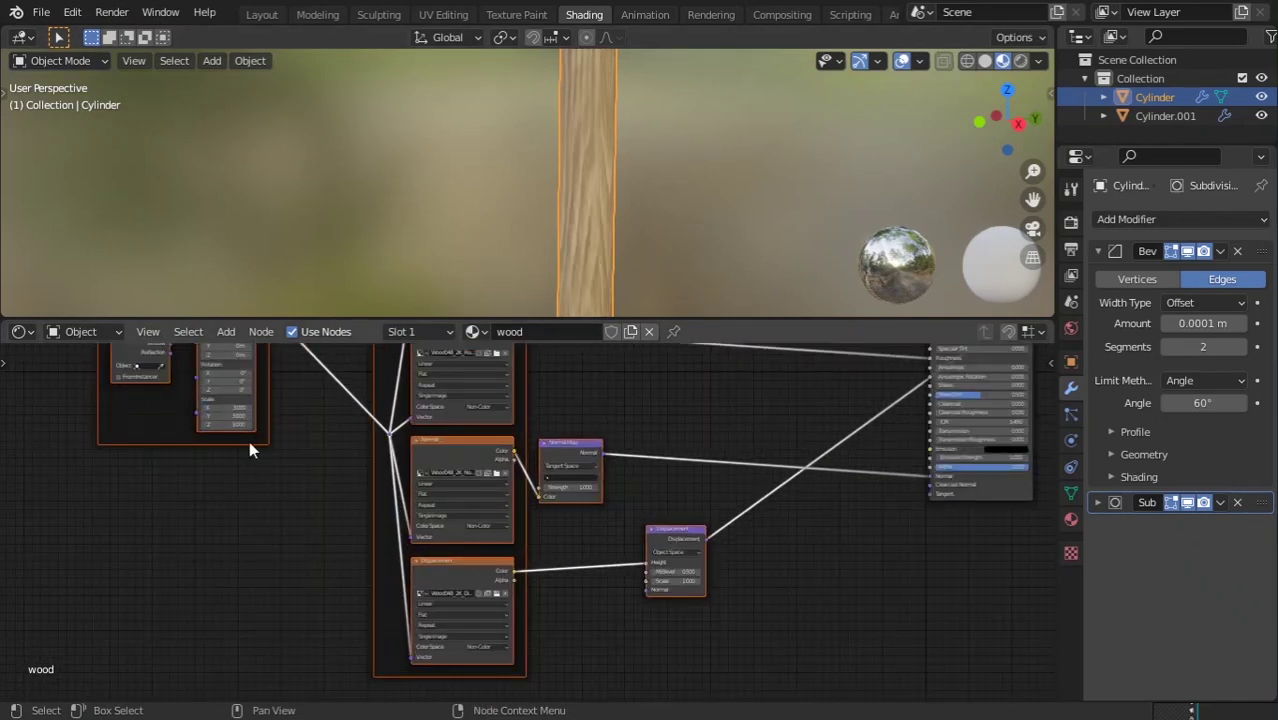
- Examine the scale of the wood grain along the cane's shaft from close up and from several angles
scroll(635, 99, up, 6)
click(834, 169)
scroll(834, 169, down, 6)
scroll(707, 472, down, 4)
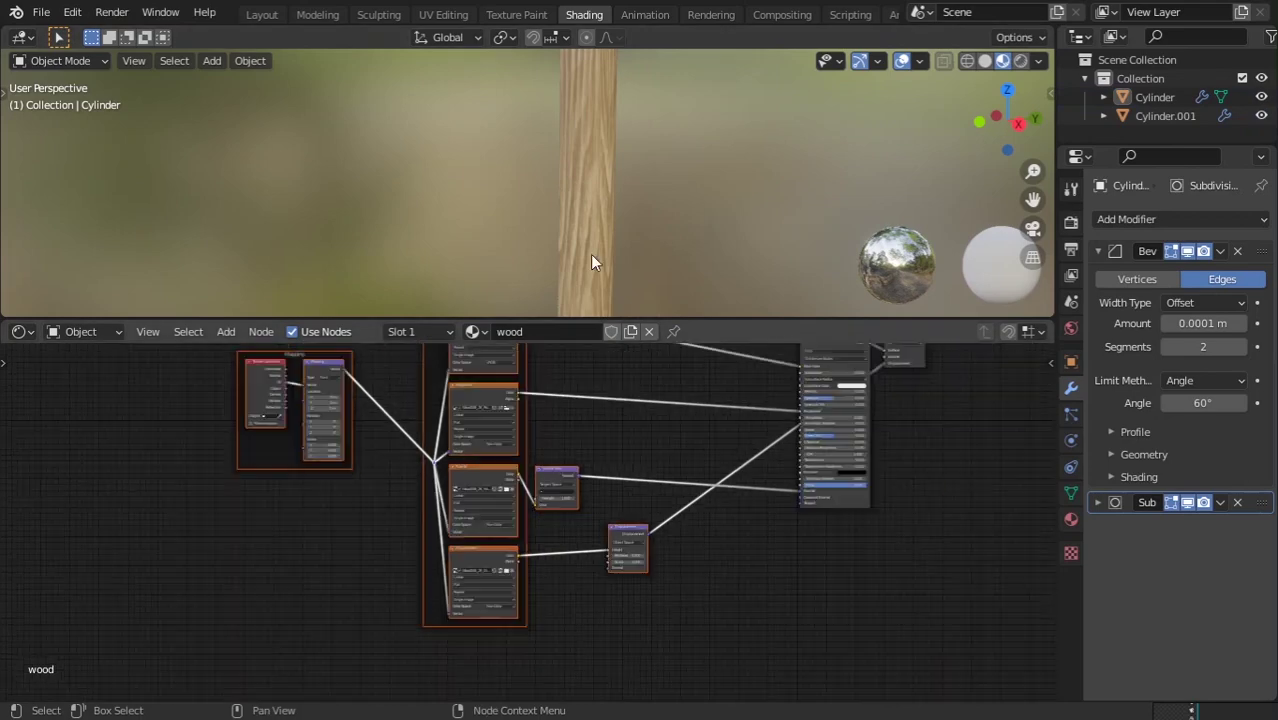
scroll(588, 250, down, 7)
middle_drag(522, 202, 676, 176)
scroll(636, 189, up, 6)
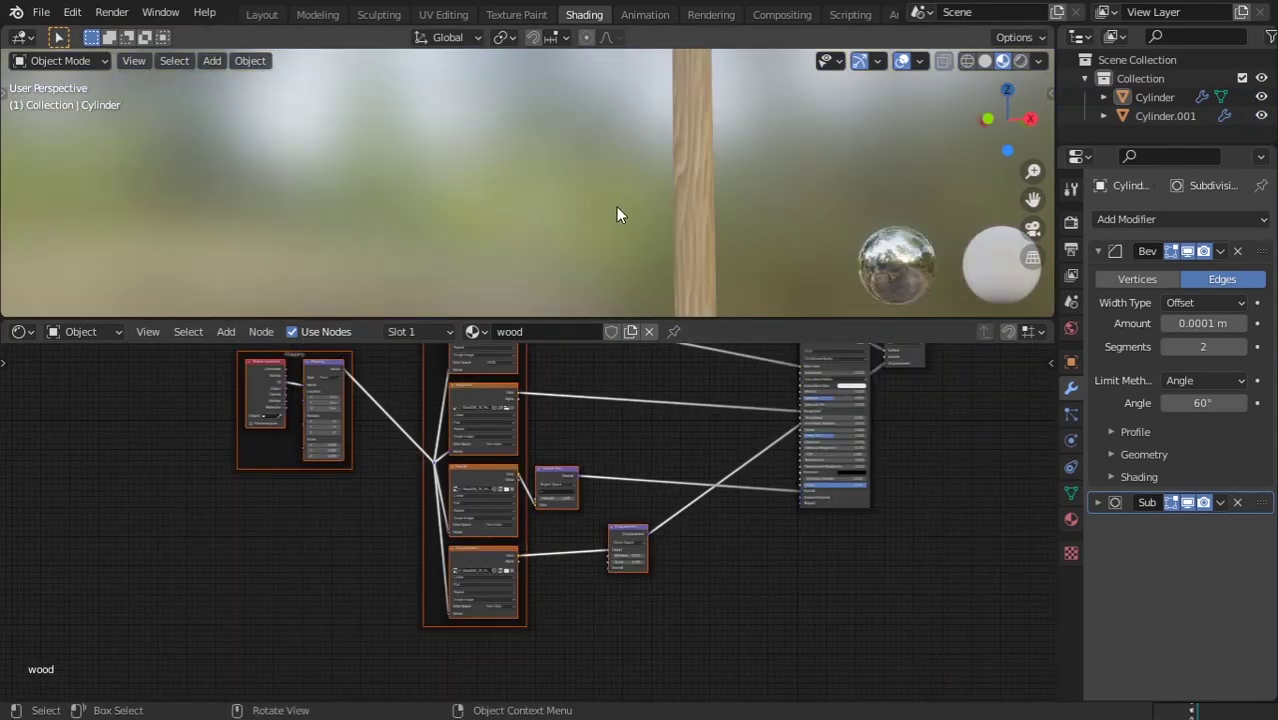
middle_drag(616, 214, 613, 176)
scroll(672, 553, up, 4)
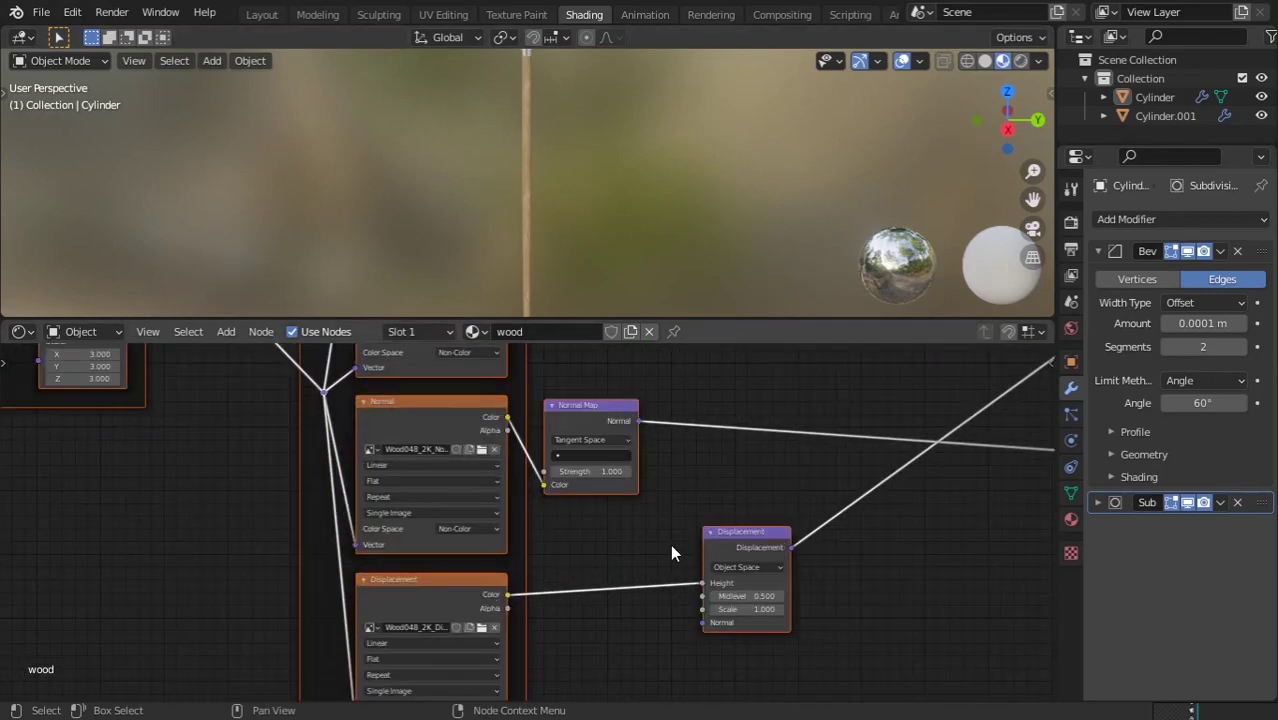
- Delete the Displacement vector node from the wood material, keeping the displacement image texture
middle_drag(939, 600, 775, 593)
click(775, 593)
middle_drag(520, 232, 575, 228)
scroll(594, 185, up, 3)
scroll(631, 175, up, 2)
middle_drag(631, 175, 569, 217)
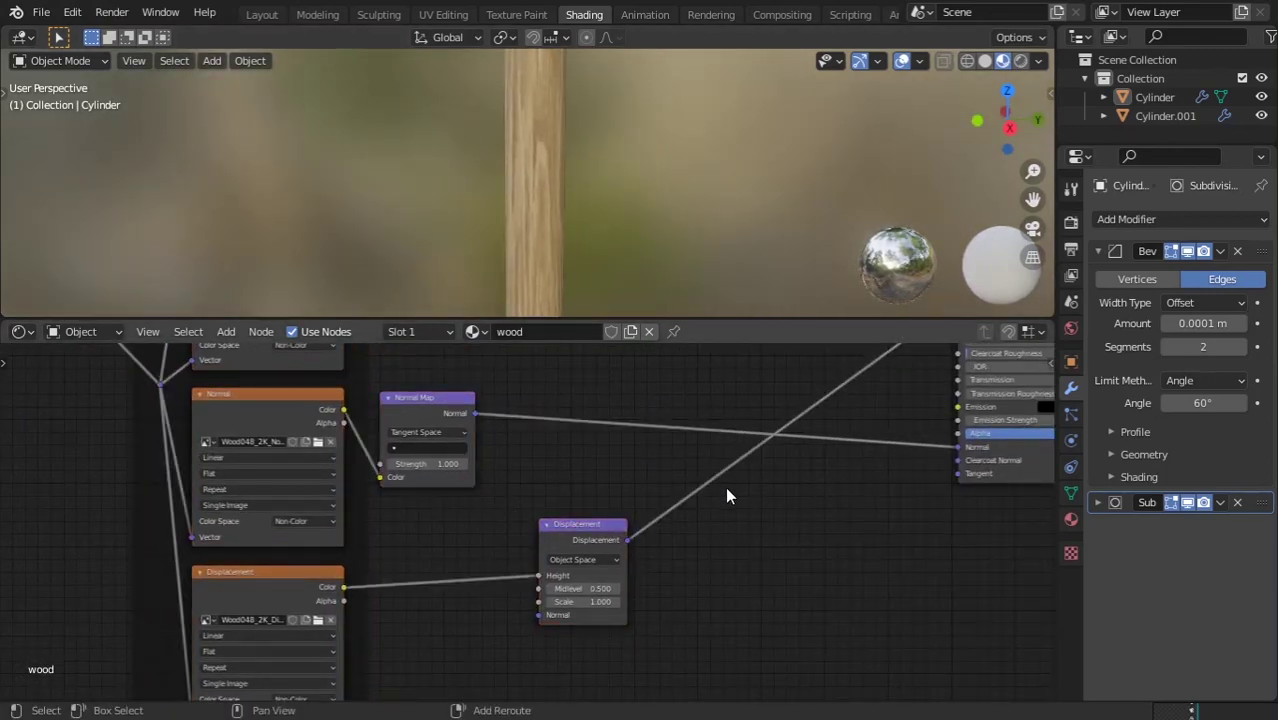
click(569, 529)
key(x)
- Insert a Bump node between the Normal Map and the Principled BSDF, and connect the displacement texture's Color to its Height
key(shift+a)
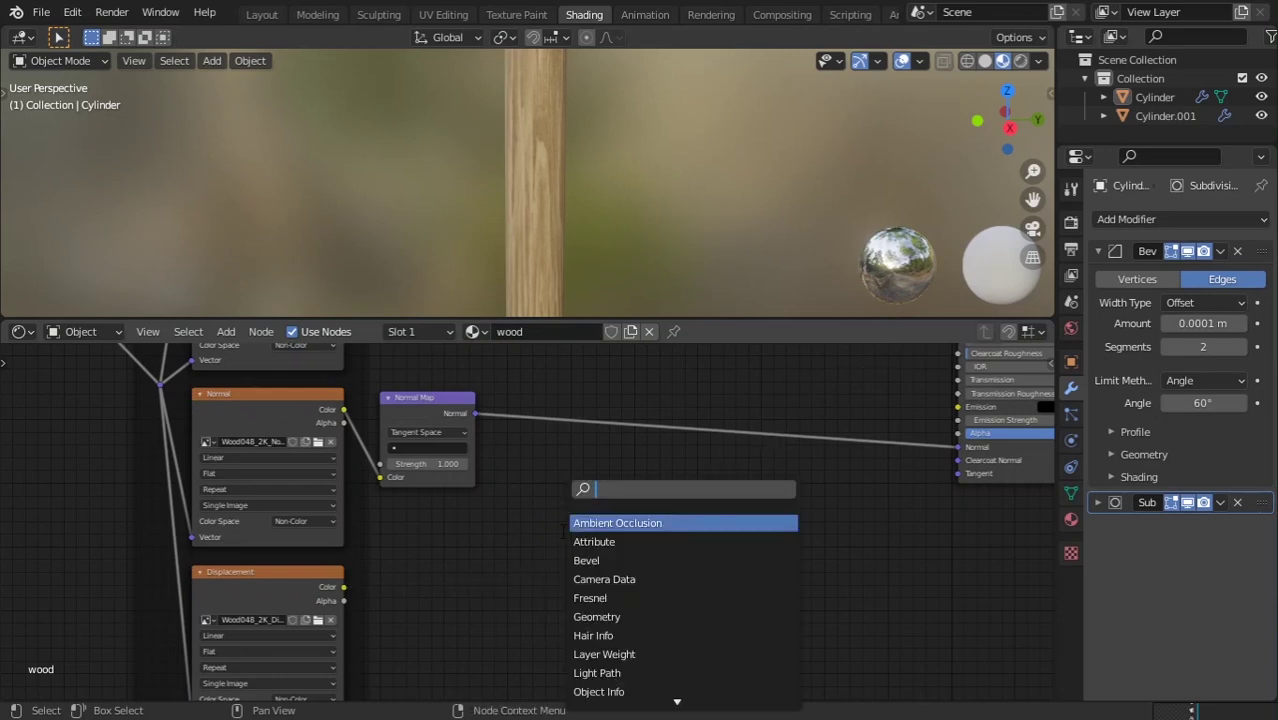
key(Escape)
key(shift+a)
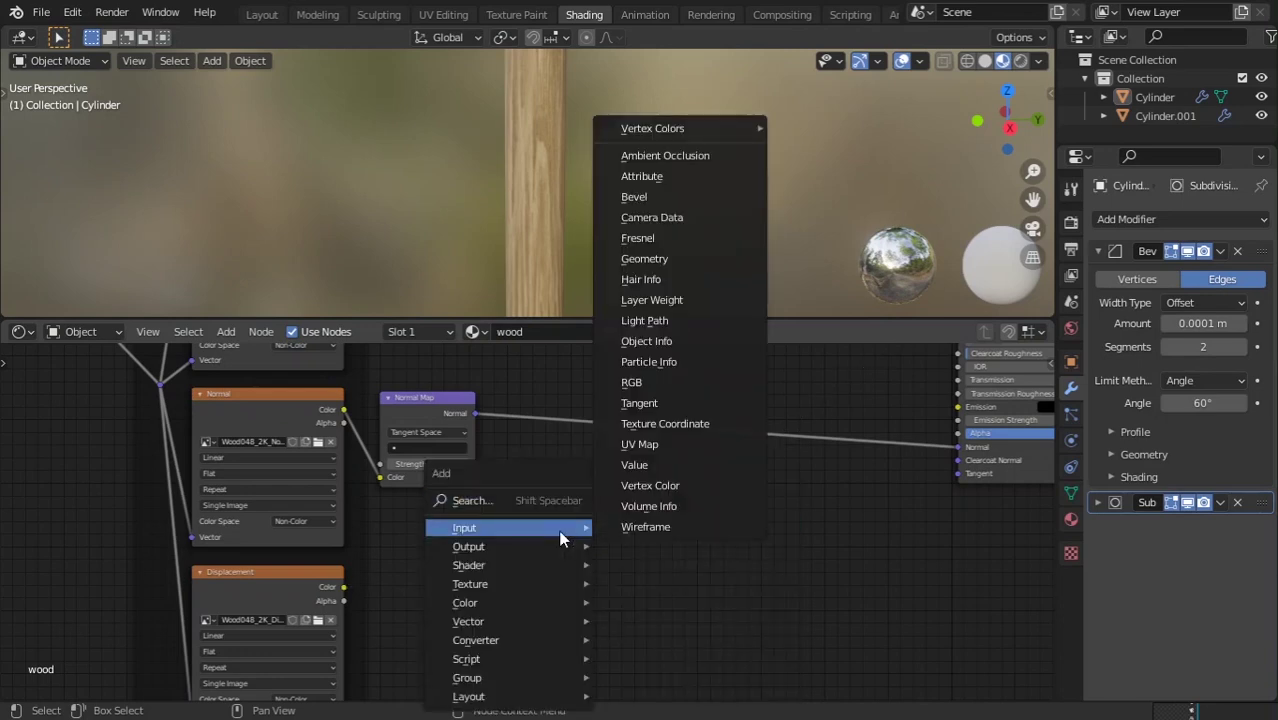
click(540, 499)
text(bump)
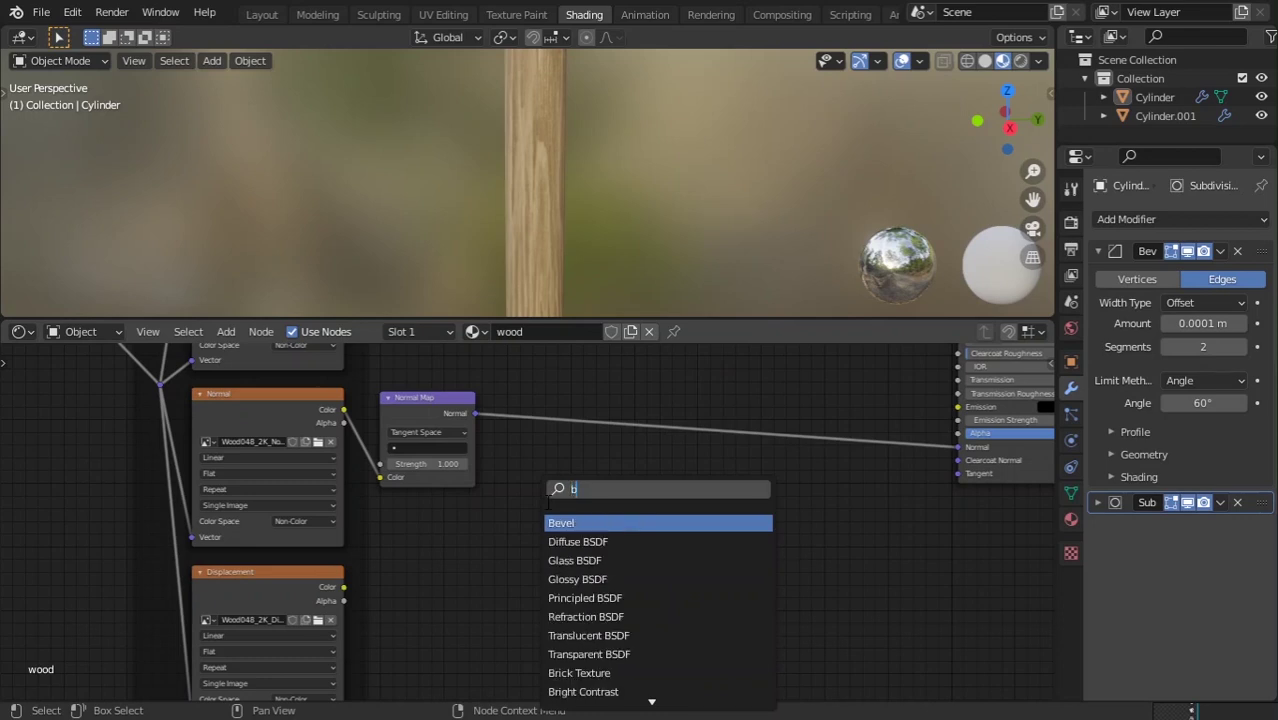
key(Return)
click(601, 386)
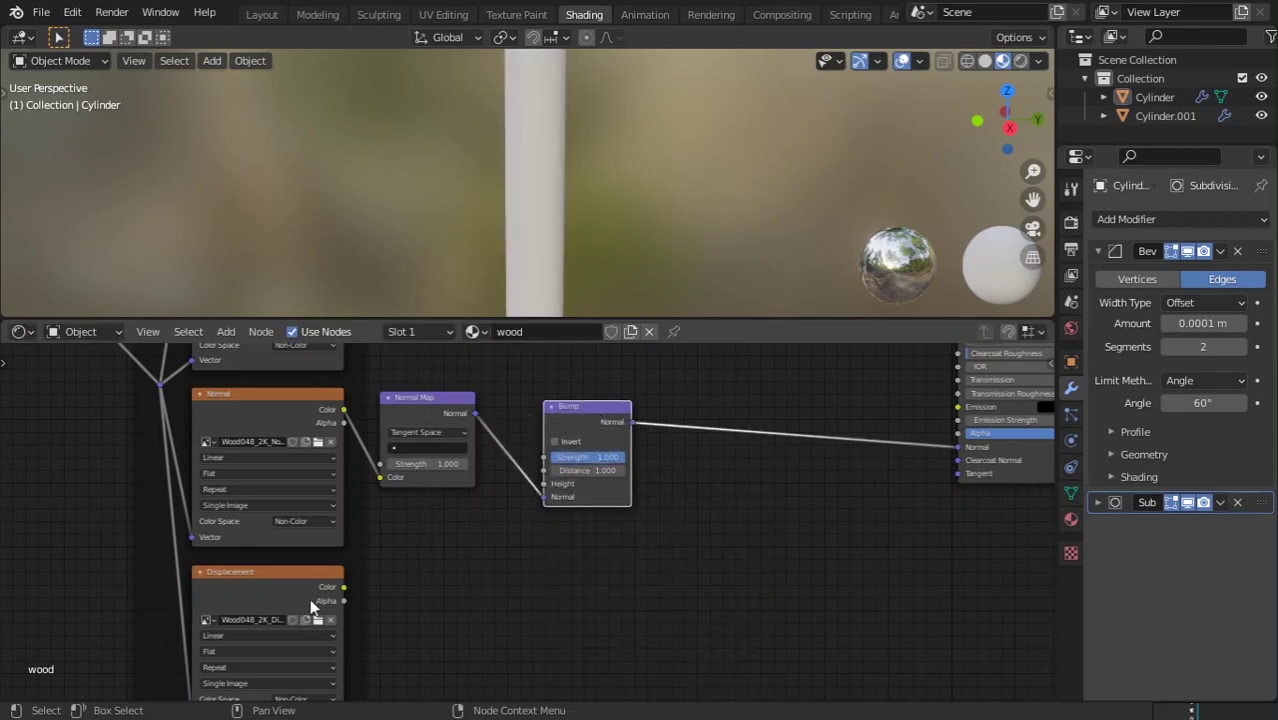
drag(343, 586, 545, 485)
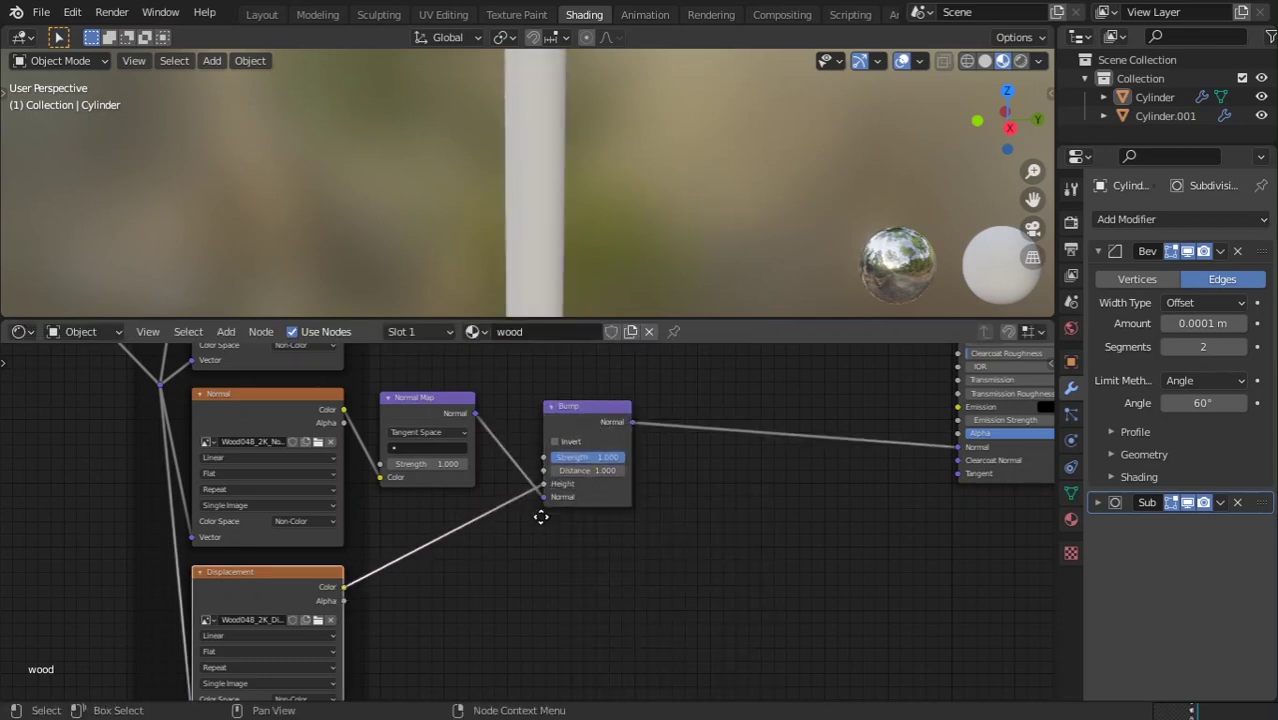
- Reduce the wood material's Bump Strength to 0.133
middle_drag(539, 514, 475, 552)
drag(536, 498, 490, 496)
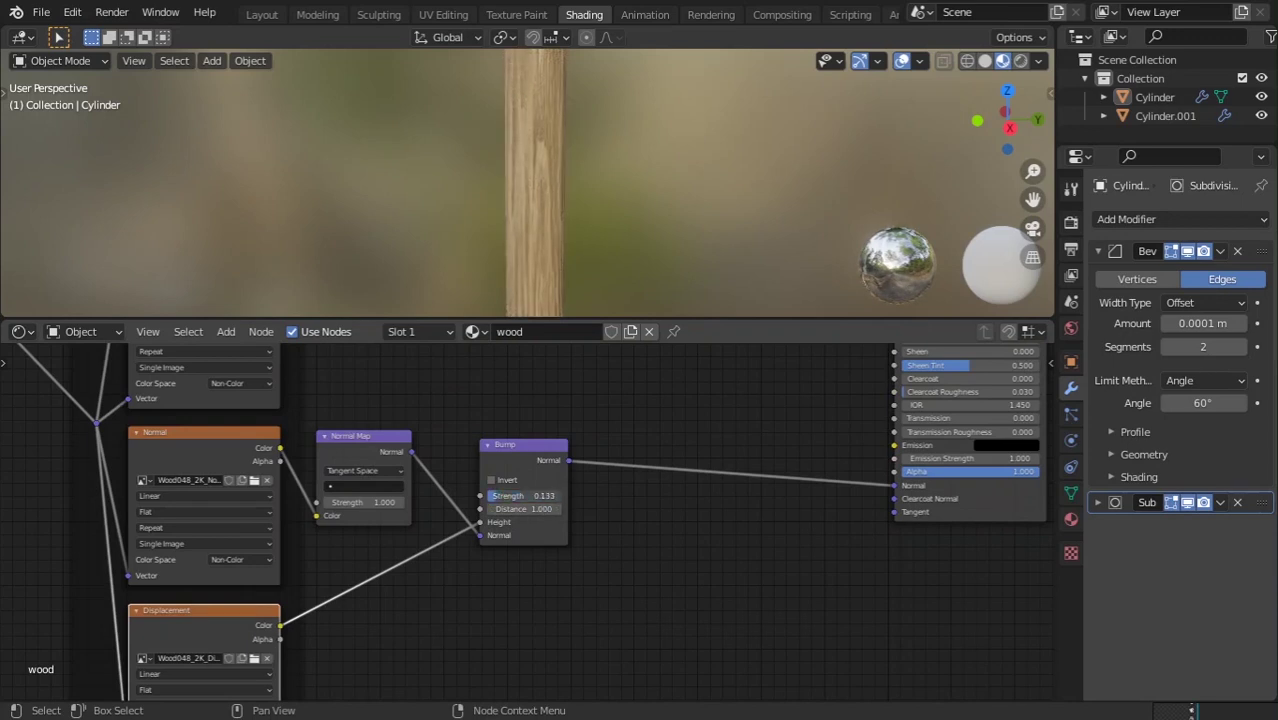
scroll(512, 138, down, 6)
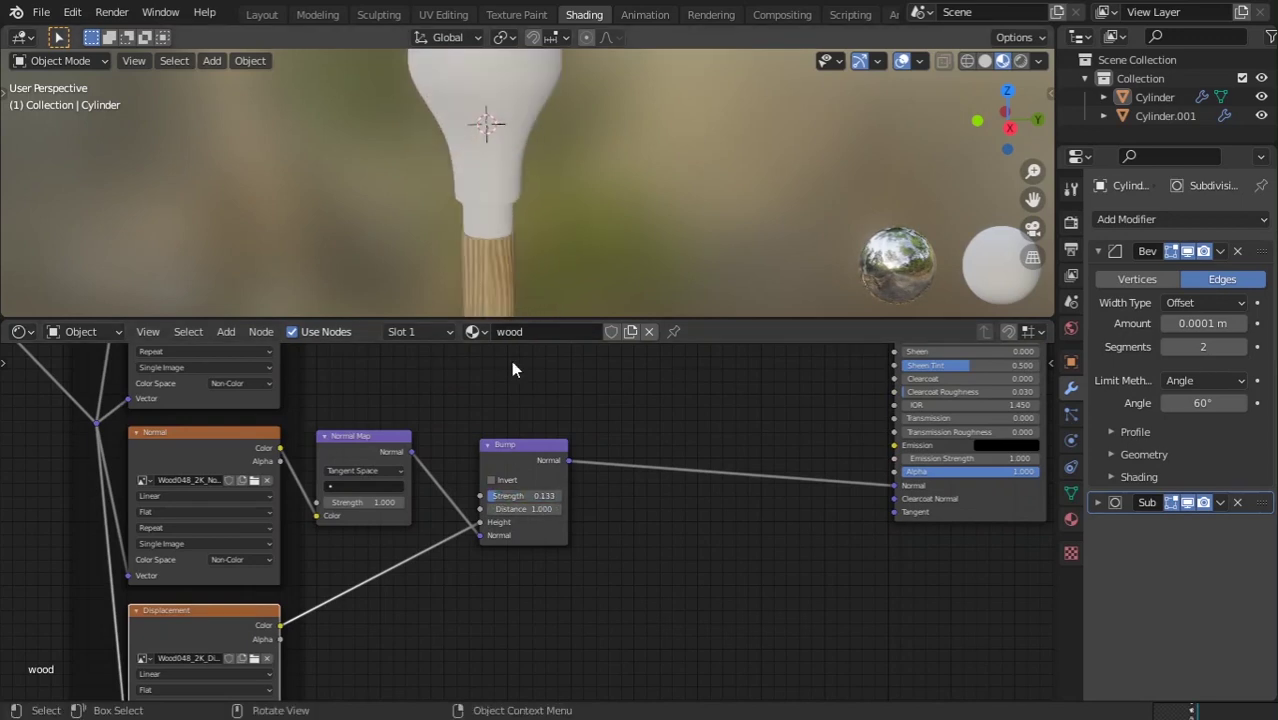
- Insert a Hue Saturation Value node between the wood Base Color texture and the Principled BSDF's Base Color
scroll(432, 406, down, 2)
middle_drag(432, 406, 435, 500)
scroll(439, 500, up, 1)
key(shift+a)
text(s)
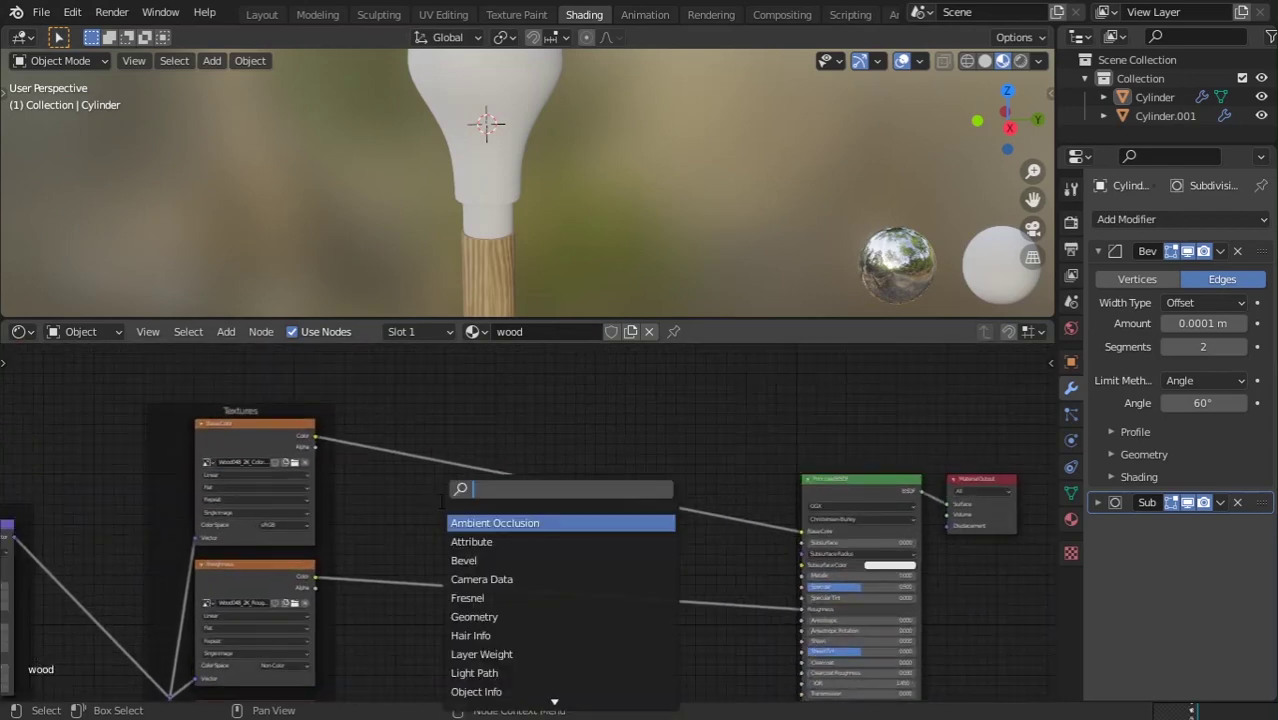
text(hu)
click(476, 522)
click(466, 429)
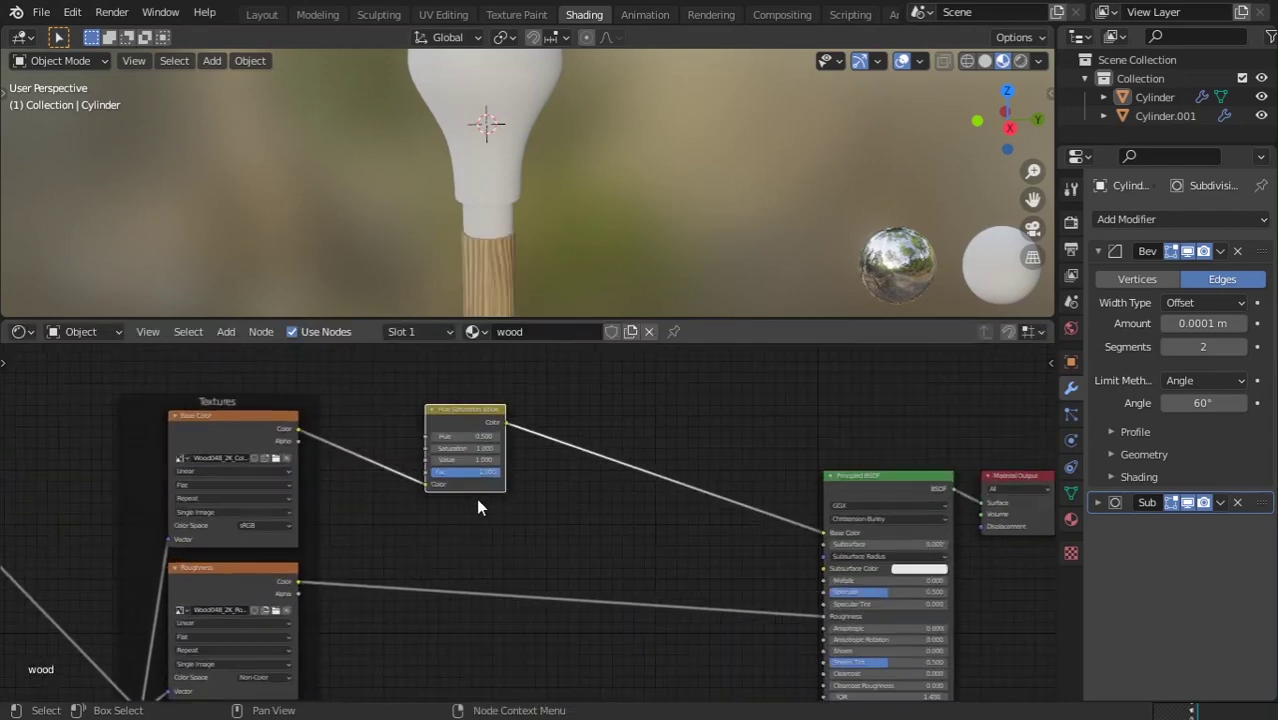
- Darken the wood by setting the Hue Saturation Value node's Saturation to 0.220 and Value to 0.050
scroll(476, 498, up, 3)
drag(447, 470, 470, 451)
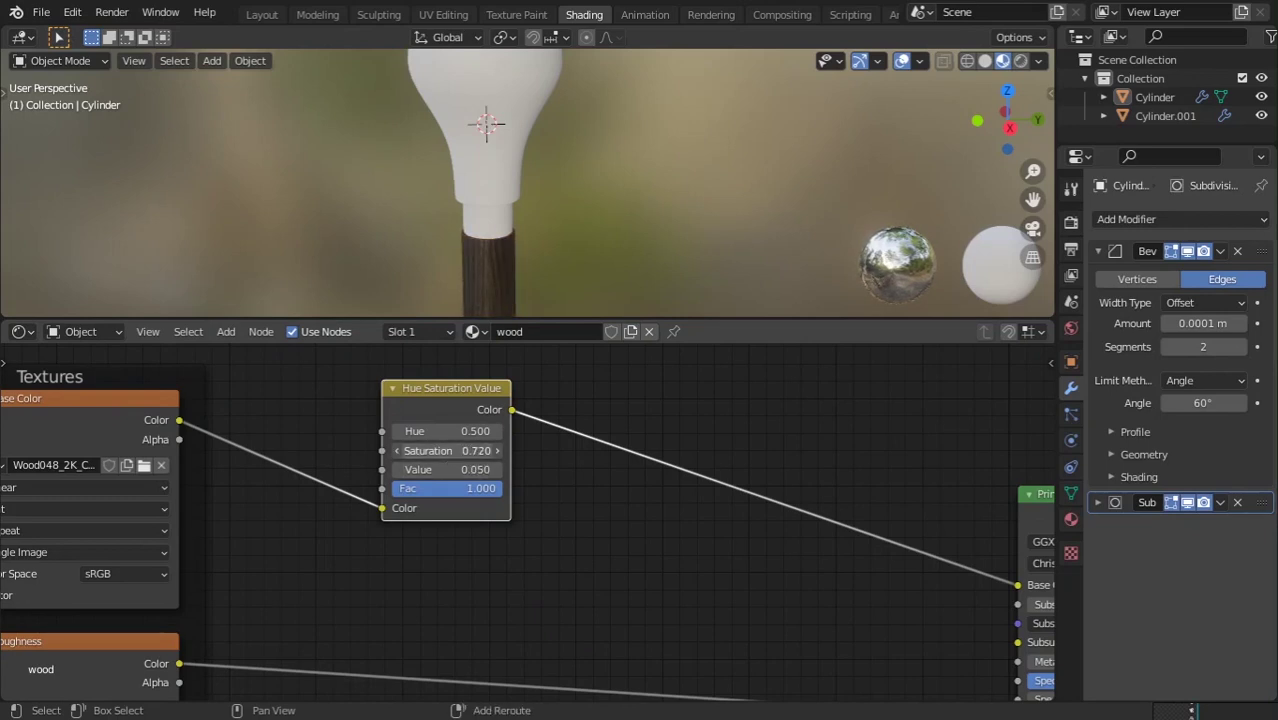
scroll(558, 221, down, 4)
middle_drag(558, 221, 562, 250)
shift+middle_drag(562, 250, 504, 130)
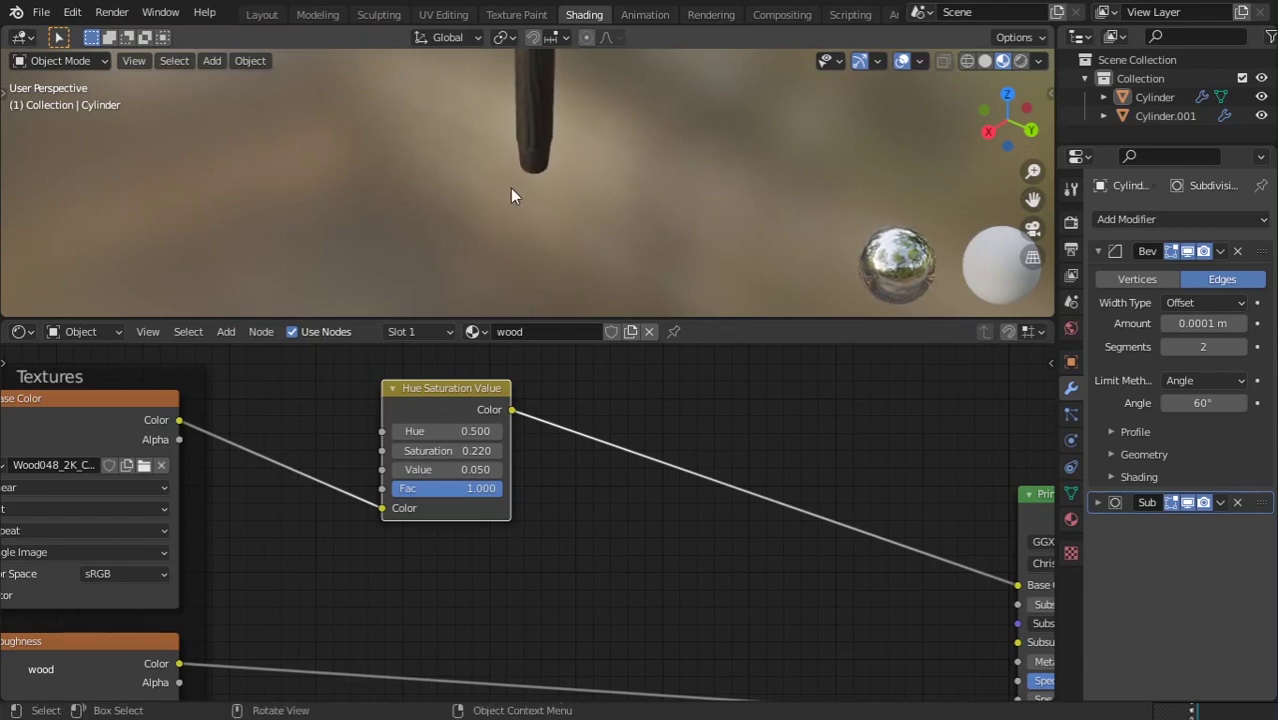
- Select all the faces of the shaft's bottom tip below the groove, using face selection in Edit Mode
click(539, 168)
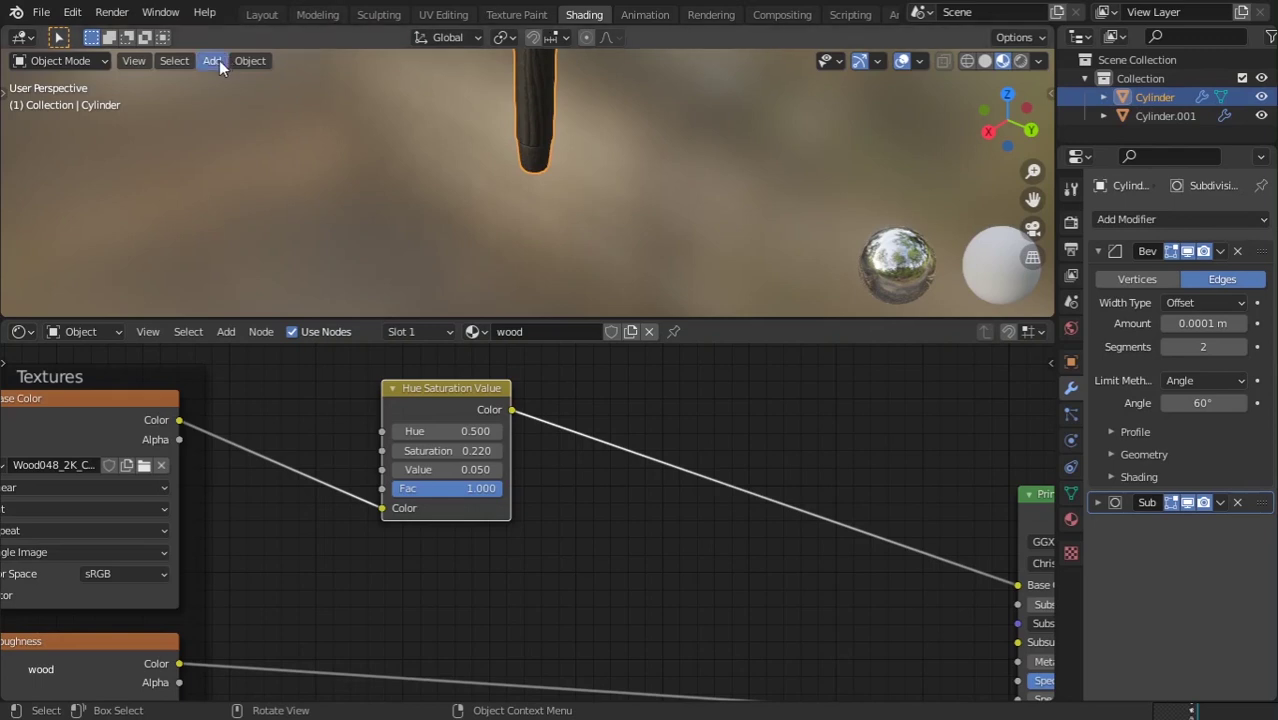
click(136, 61)
click(205, 166)
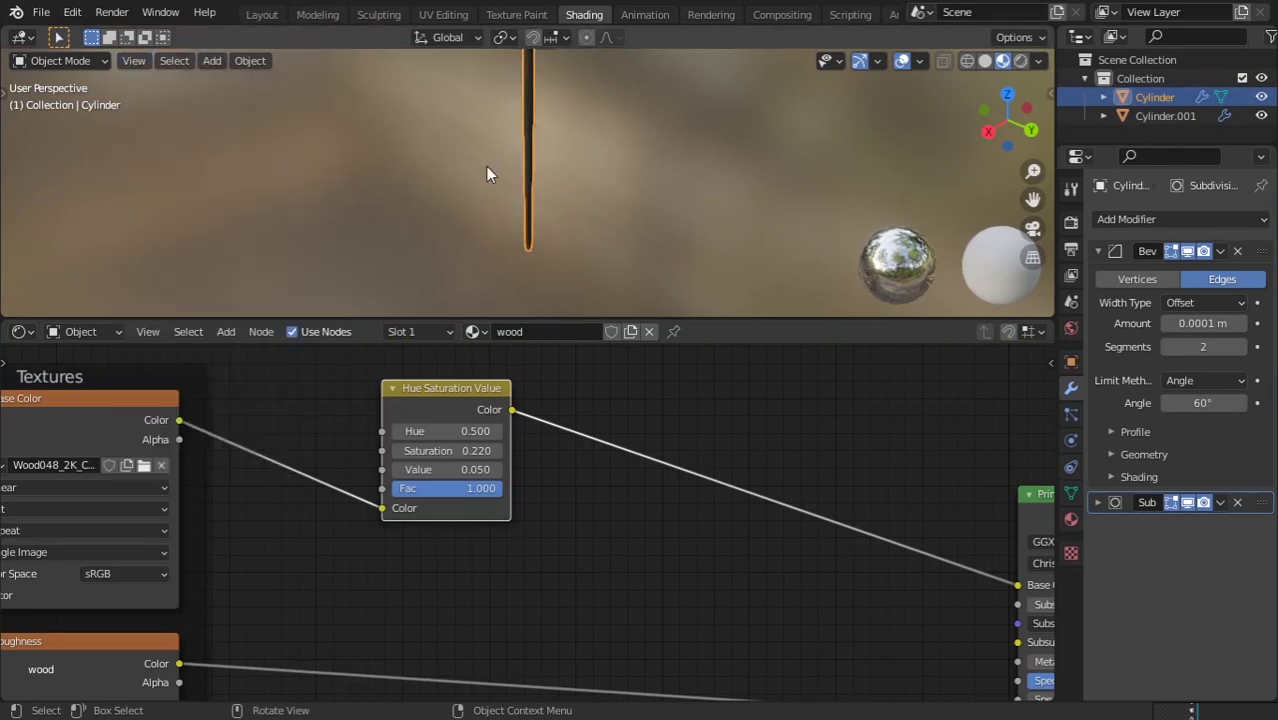
mouse_move(470, 163)
middle_down()
mouse_move(516, 208)
mouse_move(491, 163)
mouse_move(502, 183)
mouse_move(479, 156)
mouse_move(398, 137)
mouse_move(501, 158)
mouse_move(358, 168)
mouse_move(439, 192)
mouse_move(464, 162)
mouse_move(482, 177)
middle_up()
key(Tab)
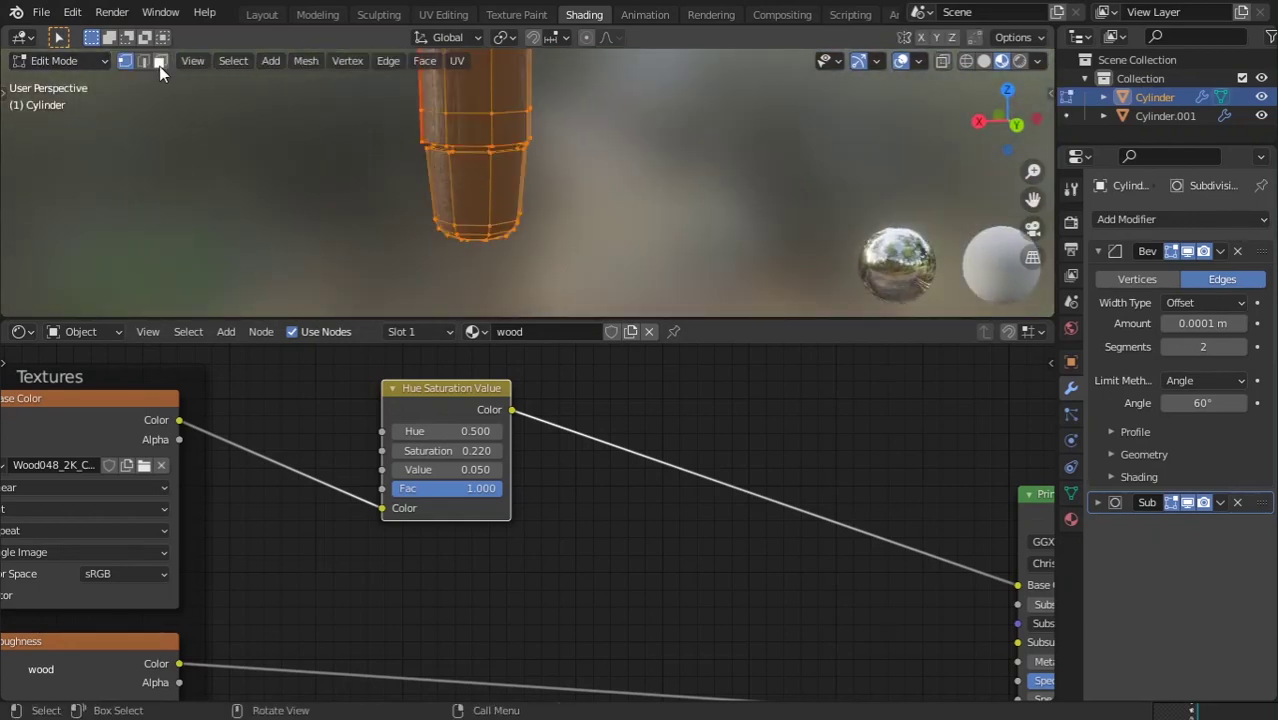
click(159, 62)
click(462, 208)
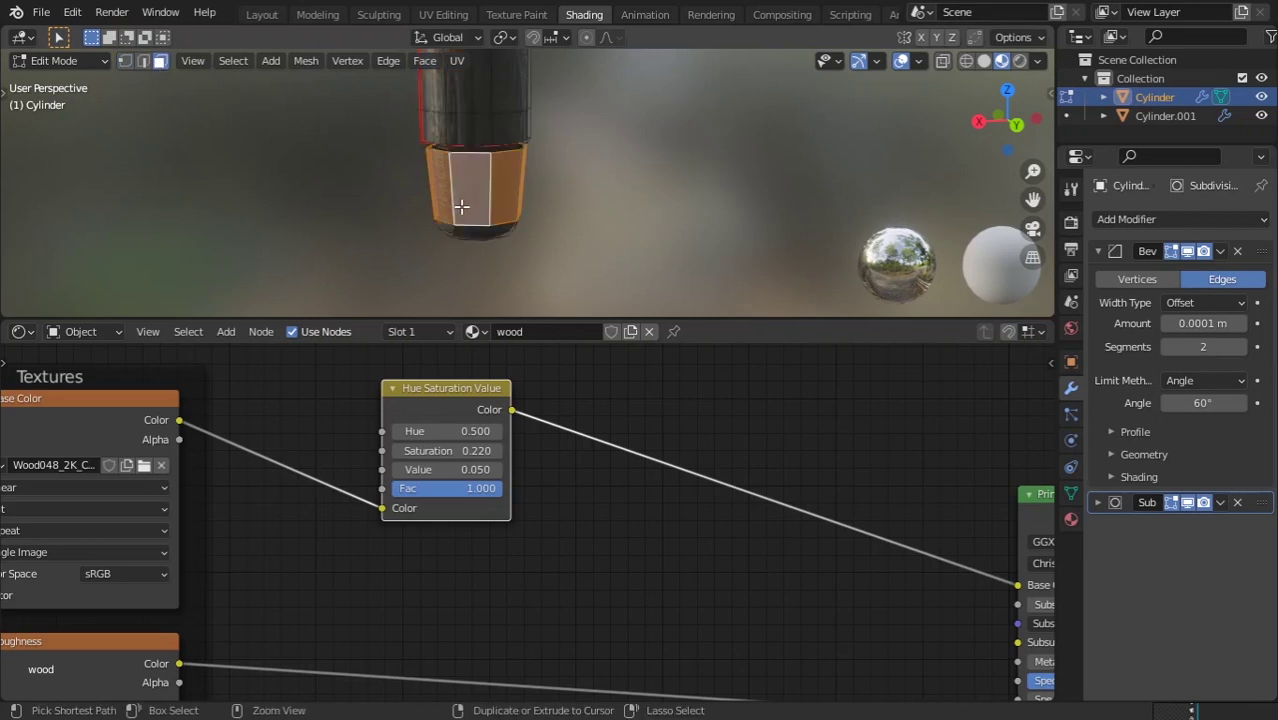
key(ctrl+KP_Add)
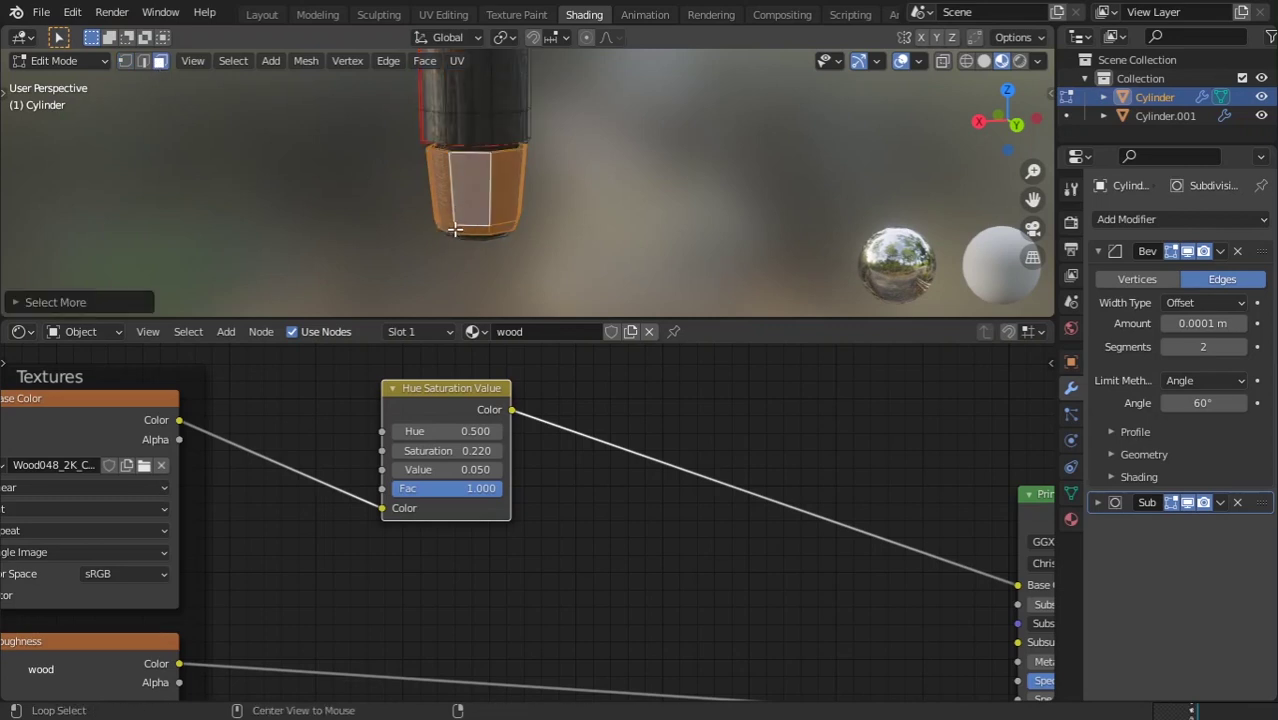
alt+click(455, 230)
key(ctrl+KP_Add)
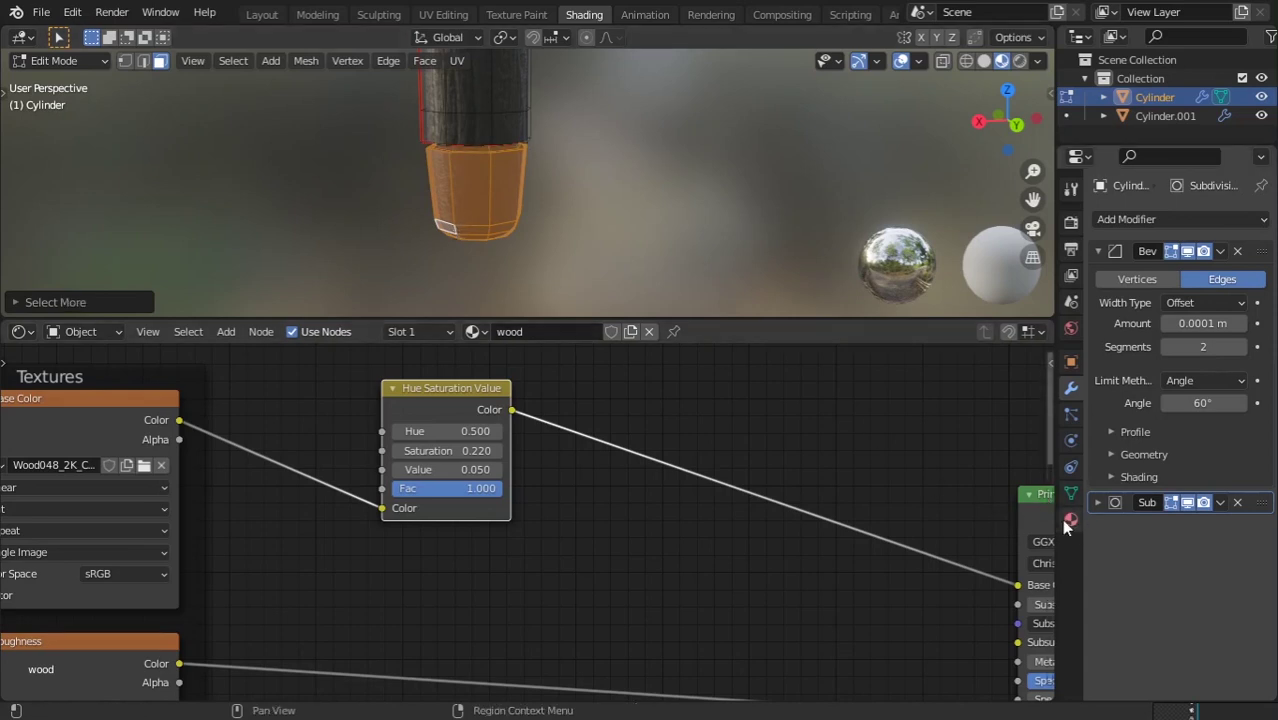
- Add a second material slot to the shaft and assign a new material to the selected tip faces
click(1071, 519)
click(1261, 219)
mouse_move(1071, 388)
mouse_down()
mouse_move(1145, 256)
mouse_move(1071, 371)
mouse_up()
click(1071, 519)
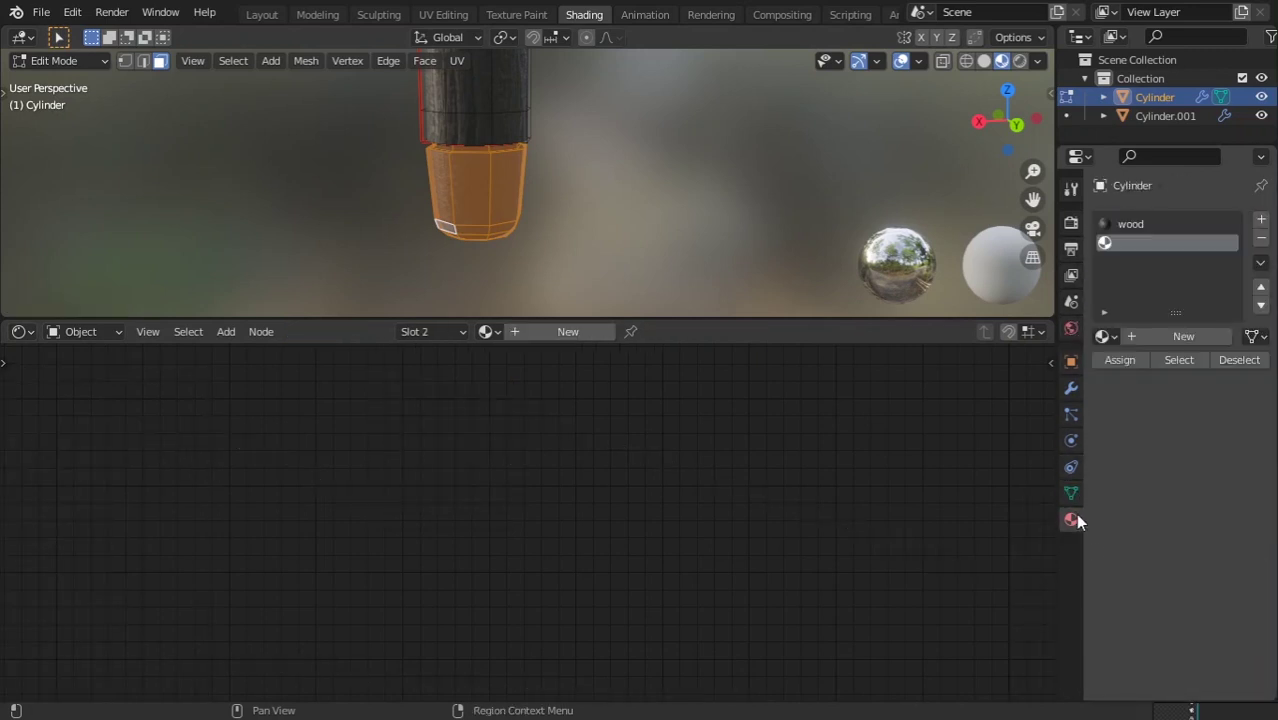
click(1136, 347)
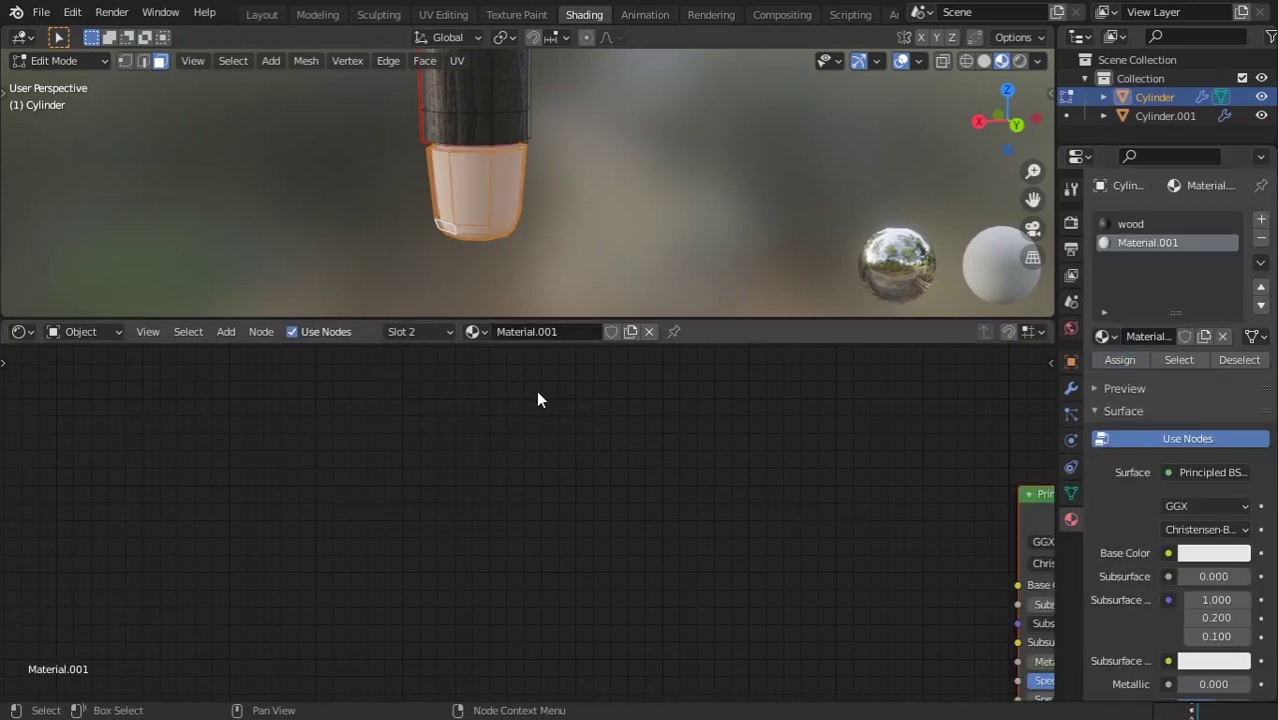
- Set the tip material's Base Color to near black, with an HSV value of 0.004
scroll(606, 508, up, 1)
middle_drag(606, 508, 441, 461)
scroll(596, 499, up, 1)
middle_drag(768, 510, 604, 429)
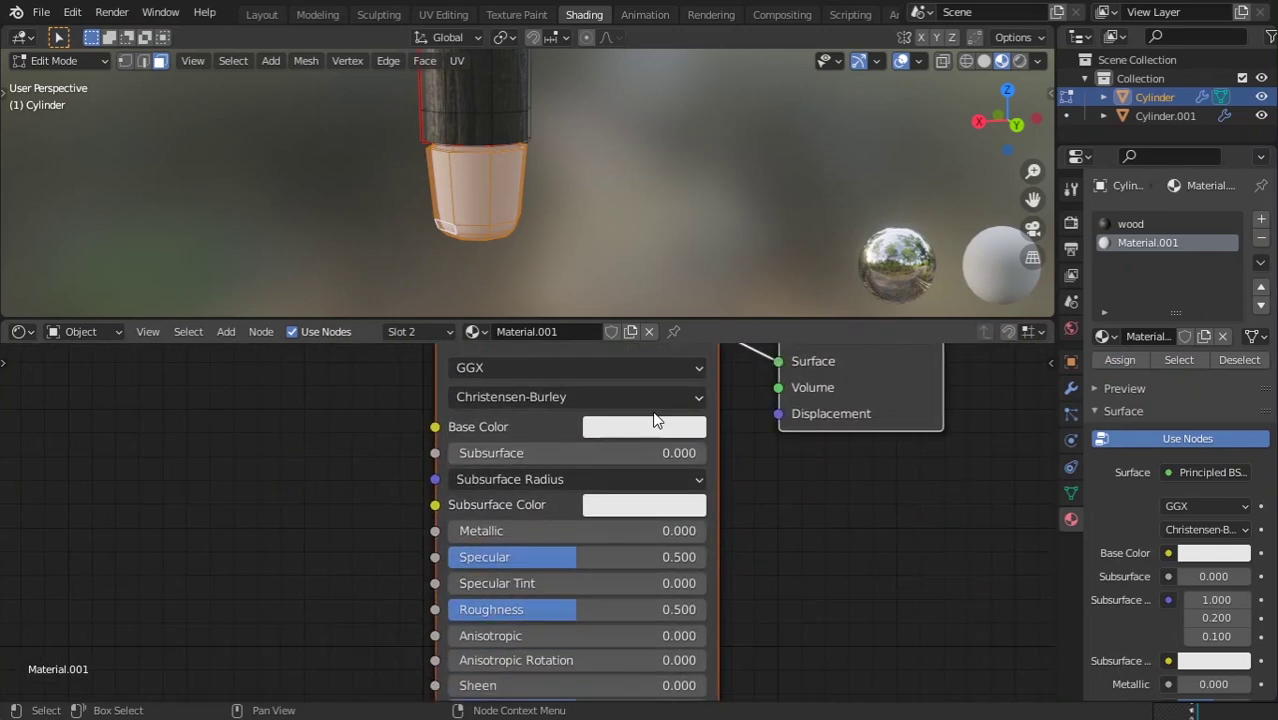
click(641, 428)
click(795, 302)
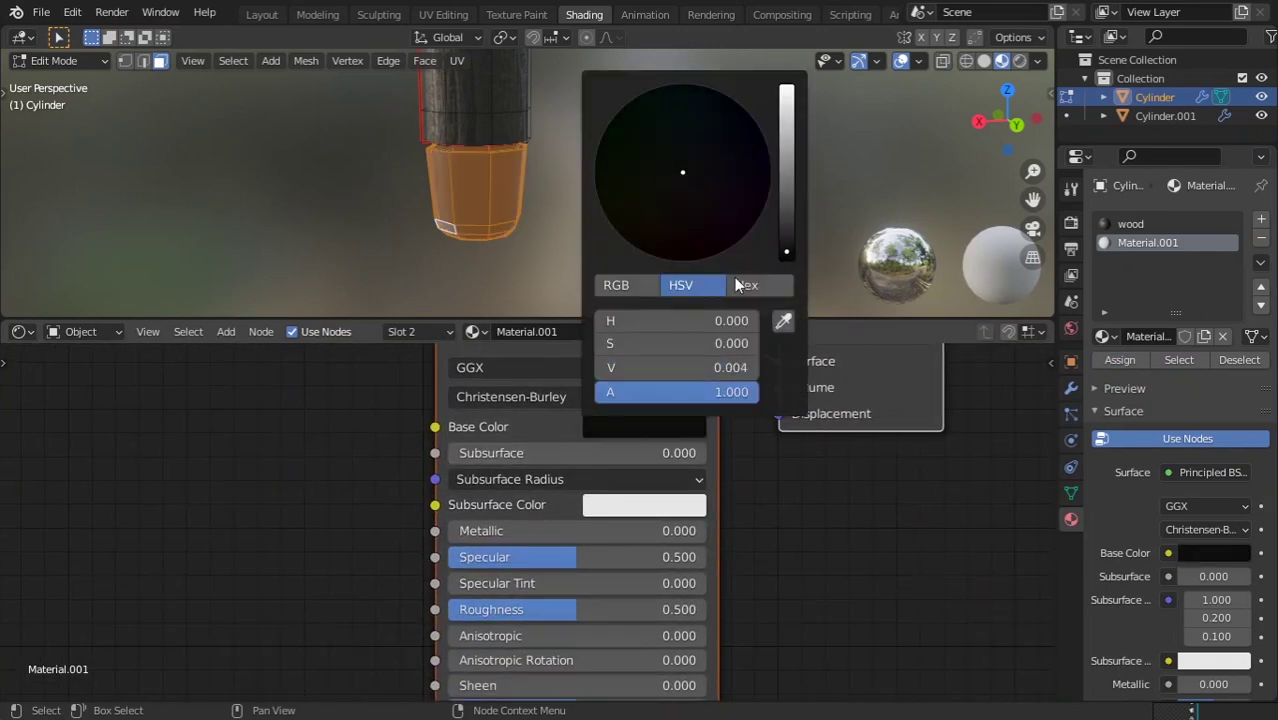
- Raise the tip material's Roughness to 0.577 and return to Object Mode
scroll(292, 517, up, 2)
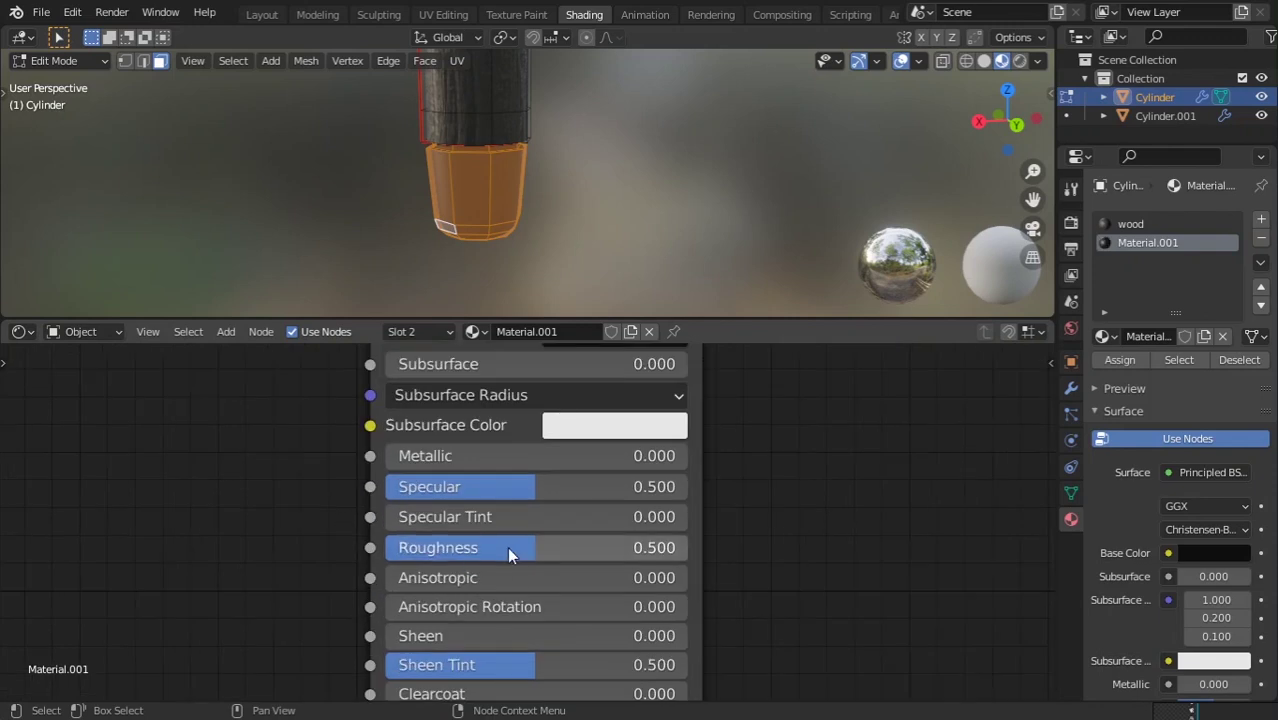
drag(510, 548, 559, 548)
key(Tab)
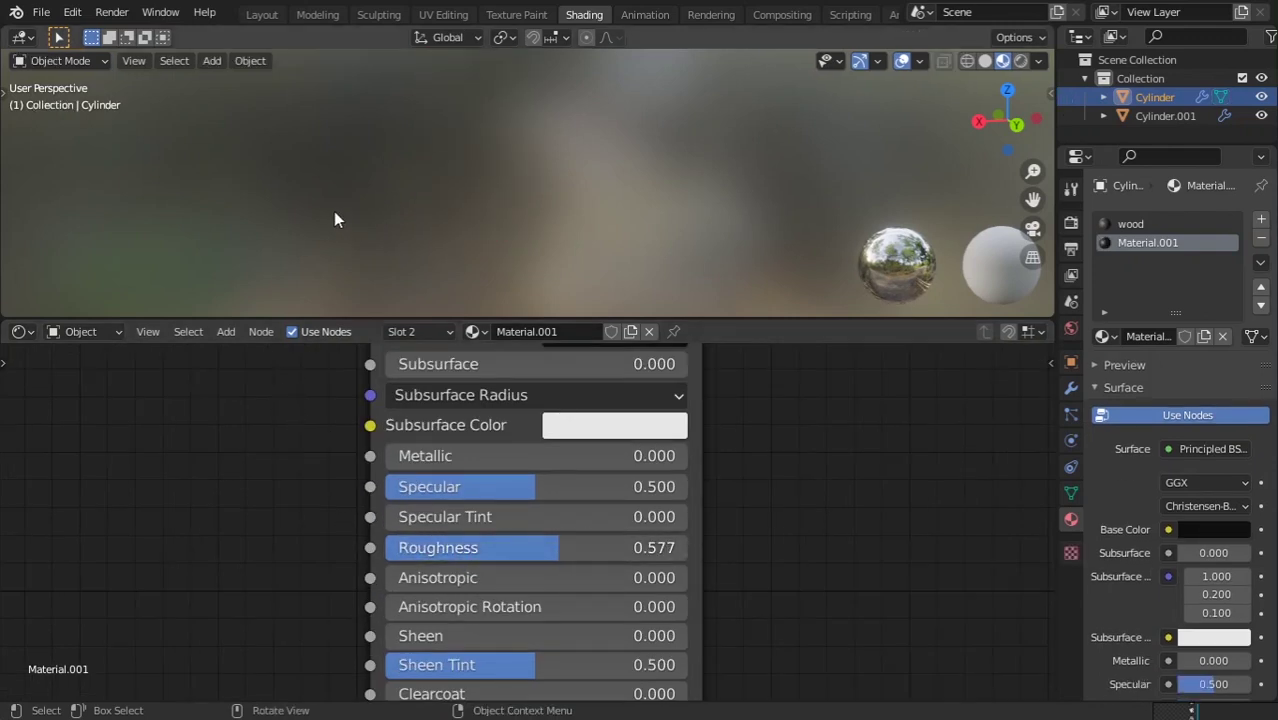
- Set the shaft's Subdivision modifier to 2 viewport levels to smooth the tip
mouse_move(357, 185)
middle_down()
mouse_move(318, 206)
mouse_move(353, 217)
mouse_move(340, 211)
mouse_move(392, 196)
mouse_move(308, 240)
mouse_move(363, 171)
middle_up()
scroll(357, 217, up, 2)
scroll(392, 196, down, 1)
click(363, 171)
click(441, 195)
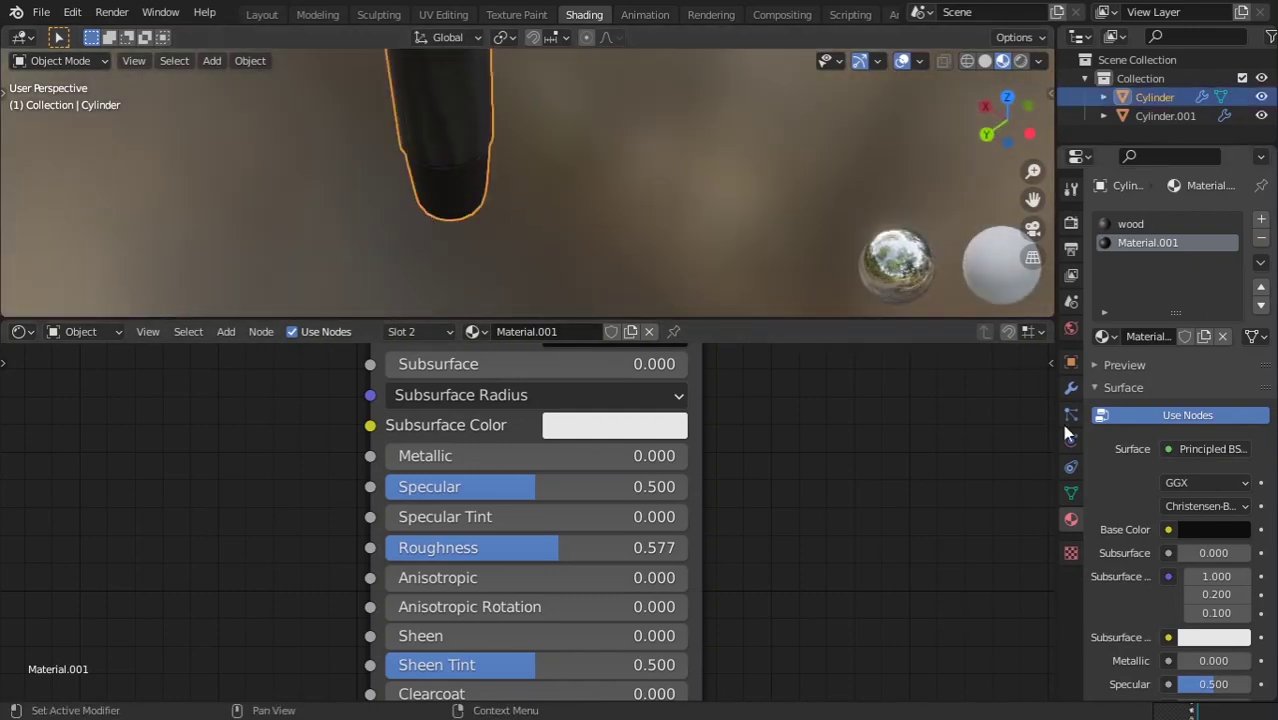
click(1071, 388)
click(1100, 503)
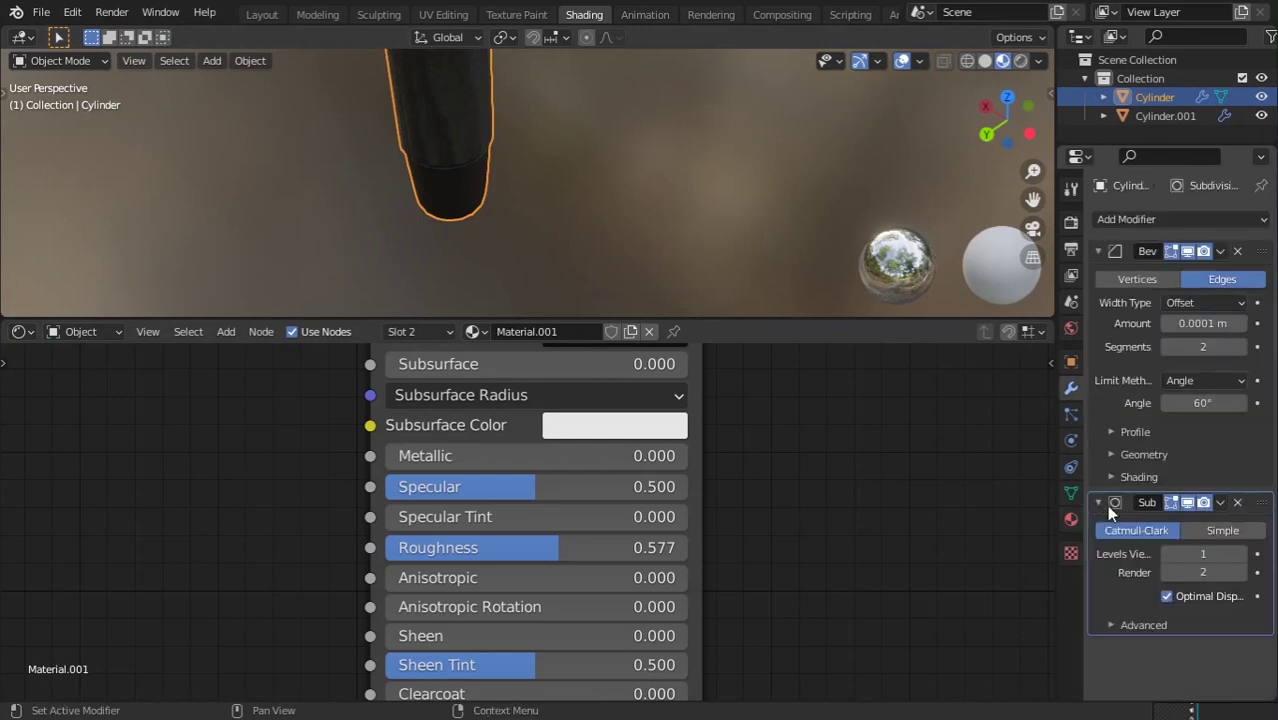
shift+middle_drag(348, 188, 480, 163)
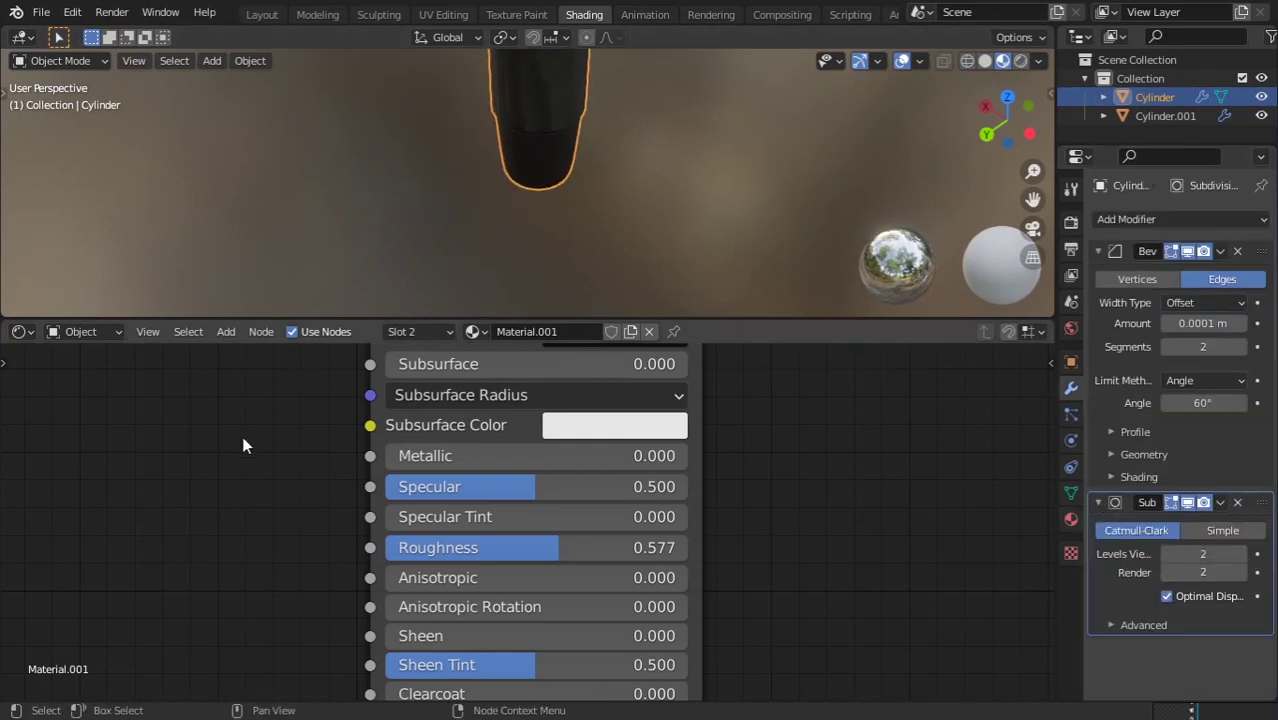
- Add a Noise Texture node and a Bump node to the tip material
scroll(150, 553, down, 3)
middle_drag(48, 638, 361, 497)
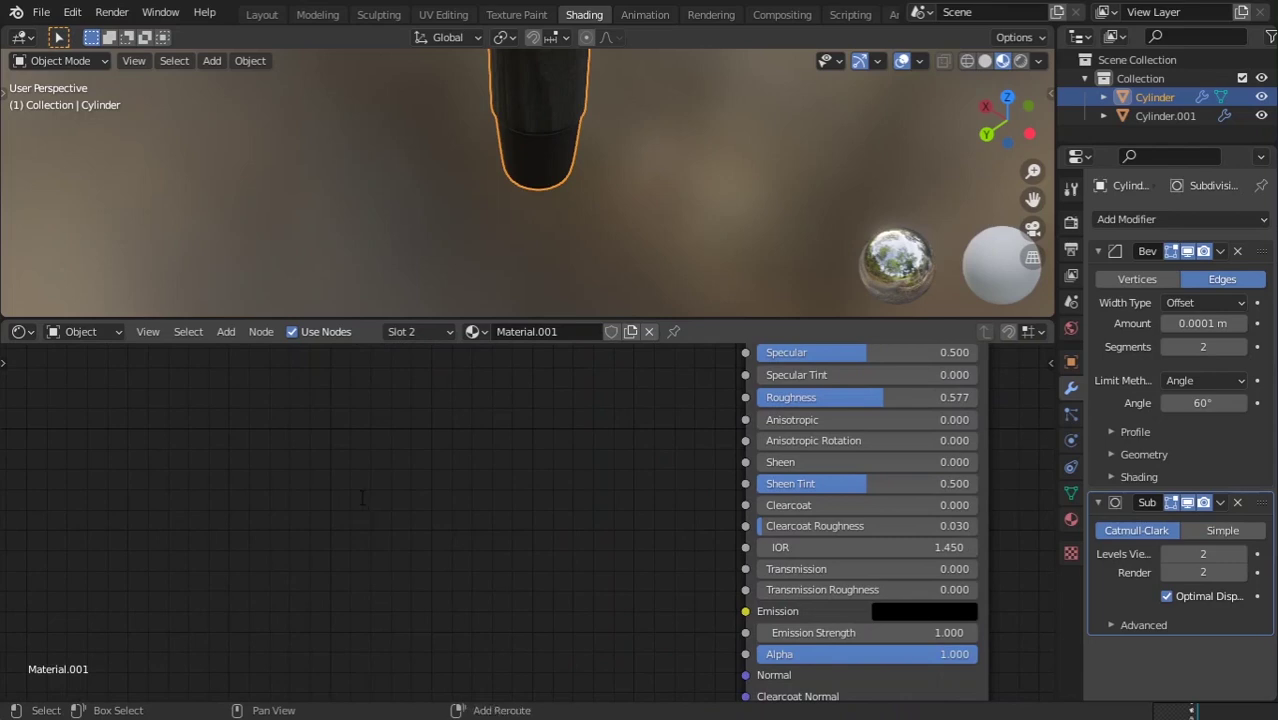
key(shift+a)
text(snoi)
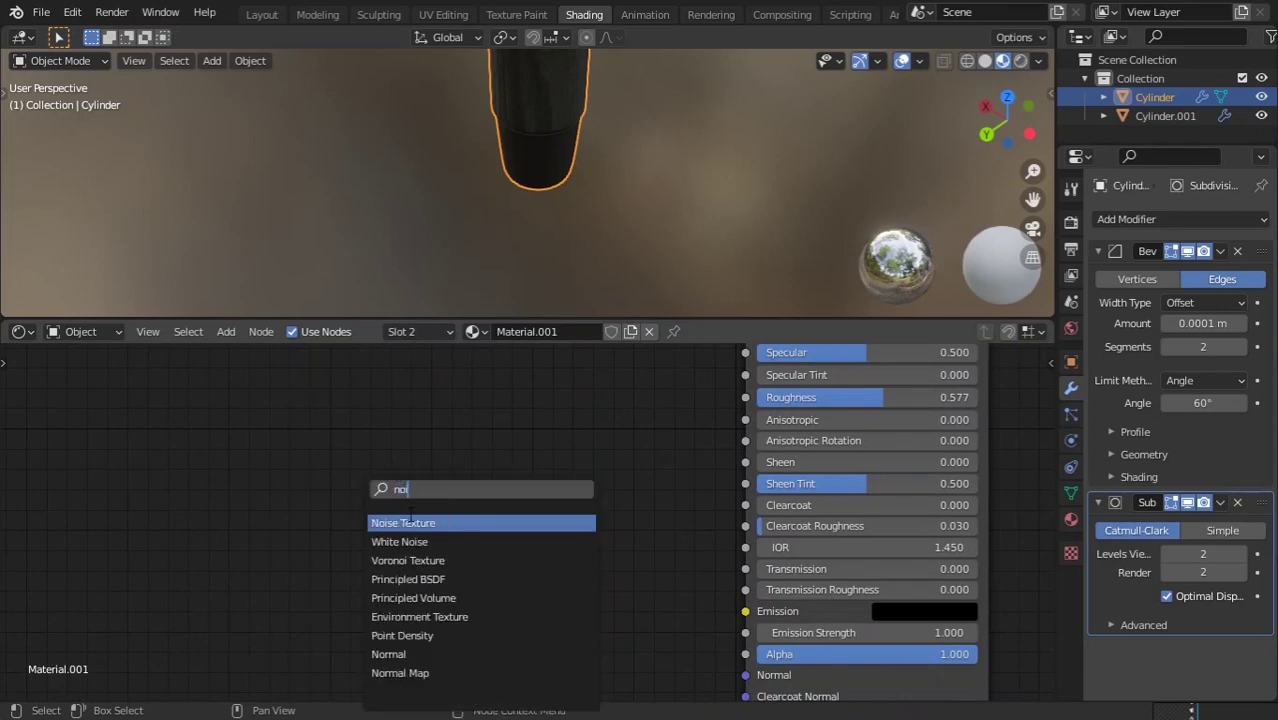
key(Return)
key(shift+a)
text(bum)
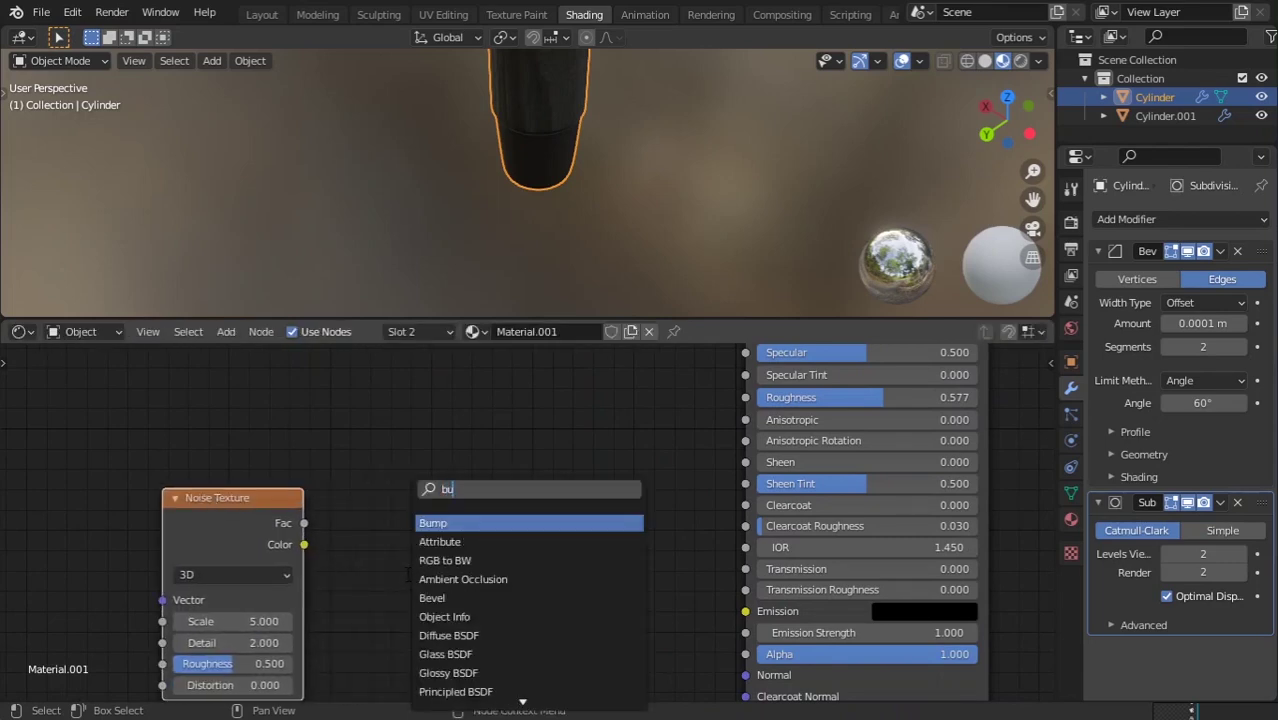
key(Return)
click(407, 584)
- Move the nodes apart and link the Noise Texture's Fac output to the Bump node's Height input
scroll(332, 560, down, 1)
middle_drag(333, 561, 385, 442)
key(g)
click(490, 399)
drag(361, 408, 432, 525)
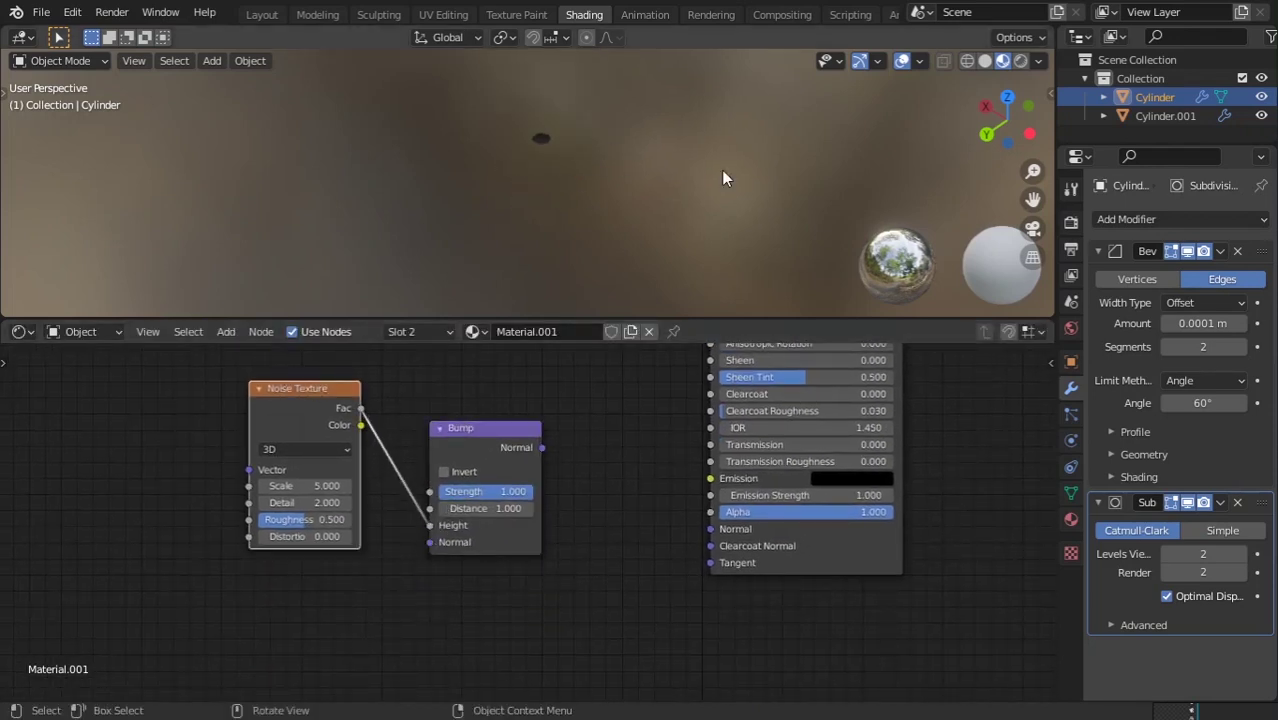
- Set the 3D view's Clip Start to 0.001 m and bring the cane tip into close view
key(n)
click(1045, 165)
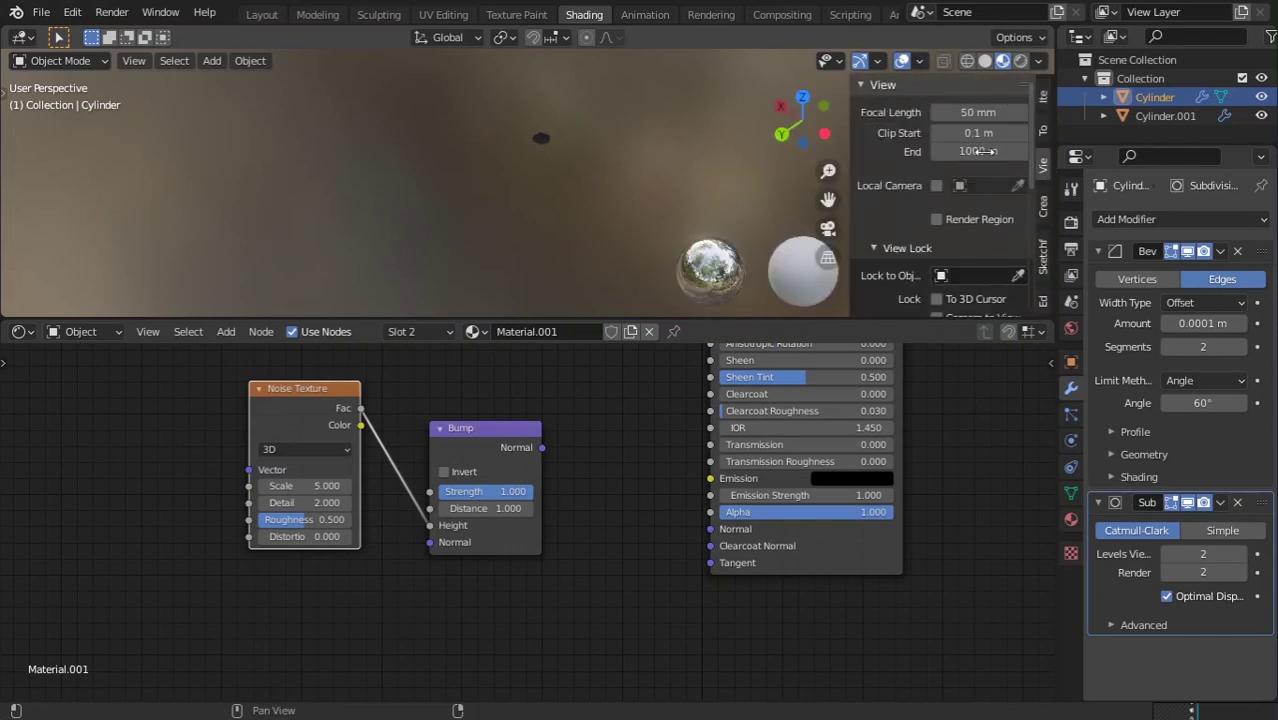
drag(981, 133, 930, 133)
scroll(570, 172, up, 6)
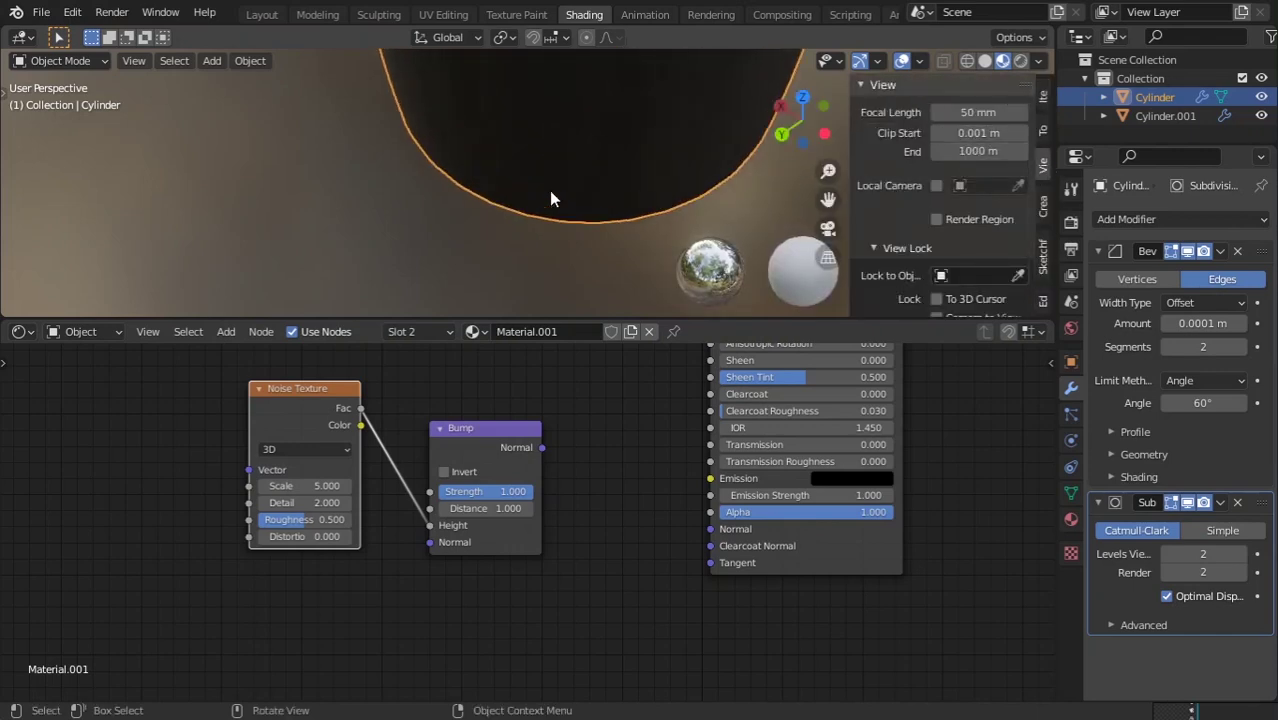
click(359, 214)
middle_drag(365, 210, 585, 302)
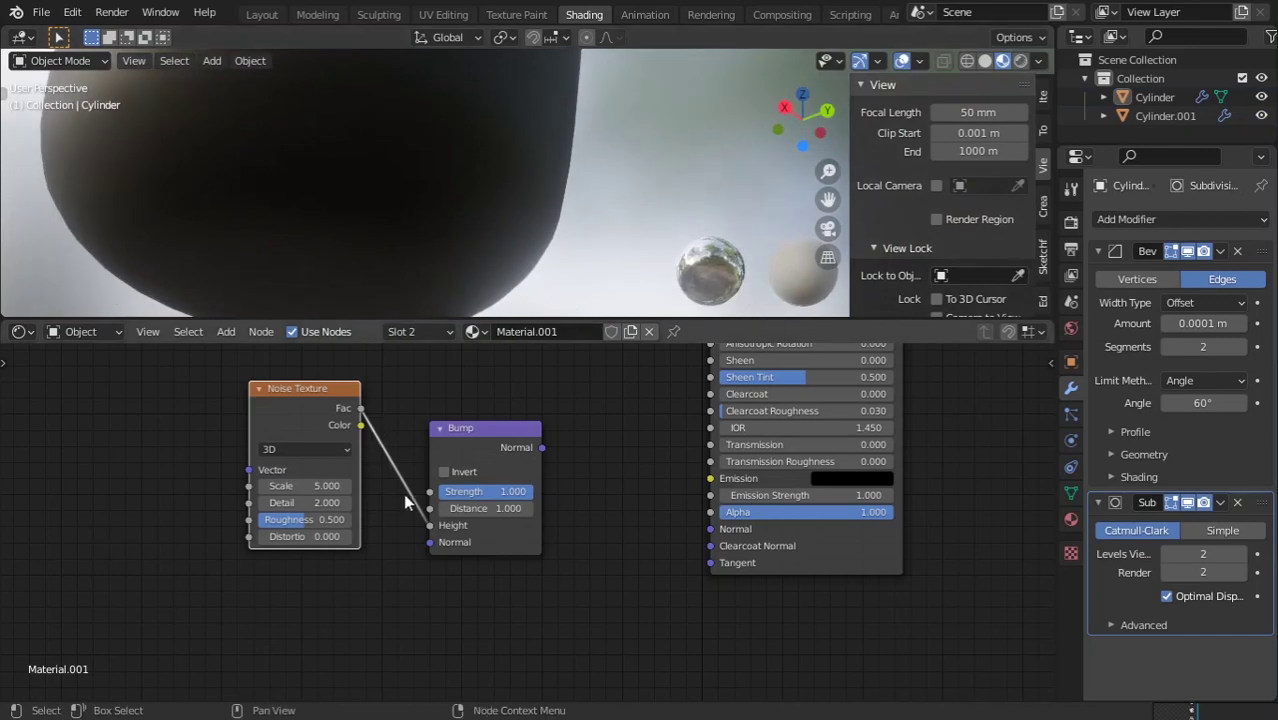
- Preview the Noise Texture on the tip and set its Scale to 23.8 and Detail to 16
ctrl+shift+click(350, 406)
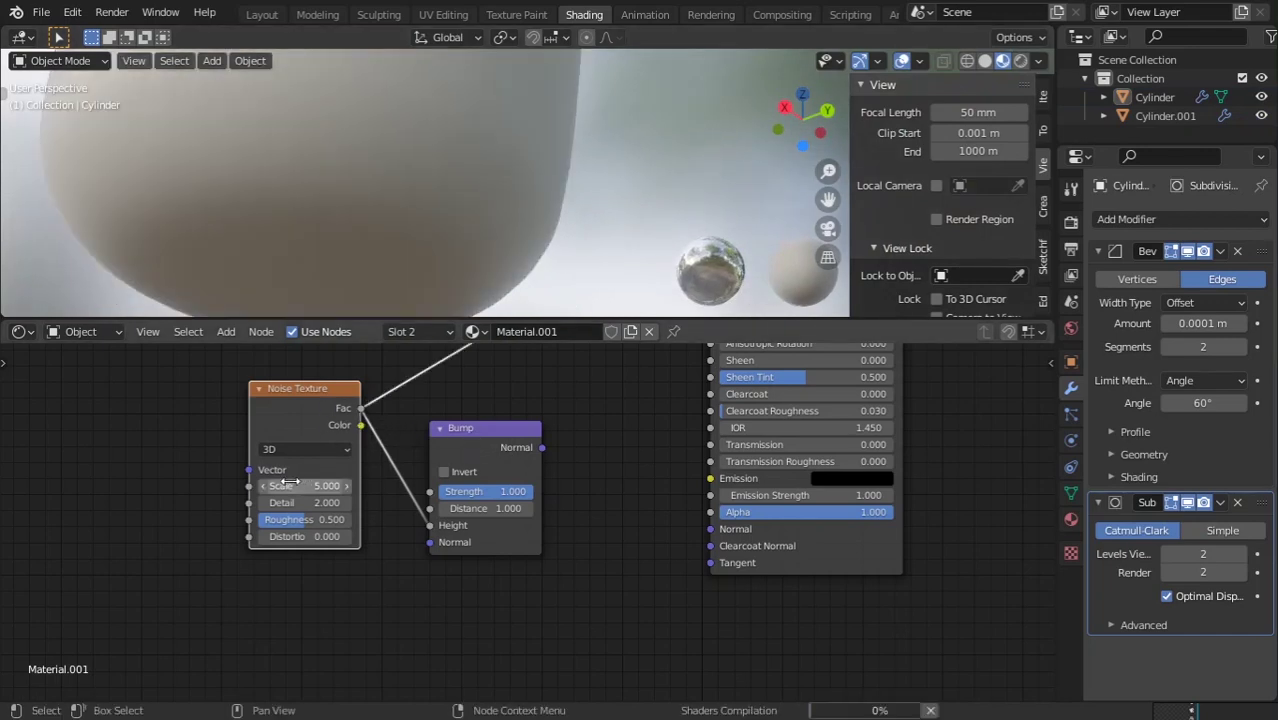
drag(290, 483, 232, 487)
scroll(349, 262, down, 2)
- Add Mapping and Texture Coordinate nodes to the Noise Texture, feeding the Mapping node from the Object output
click(297, 392)
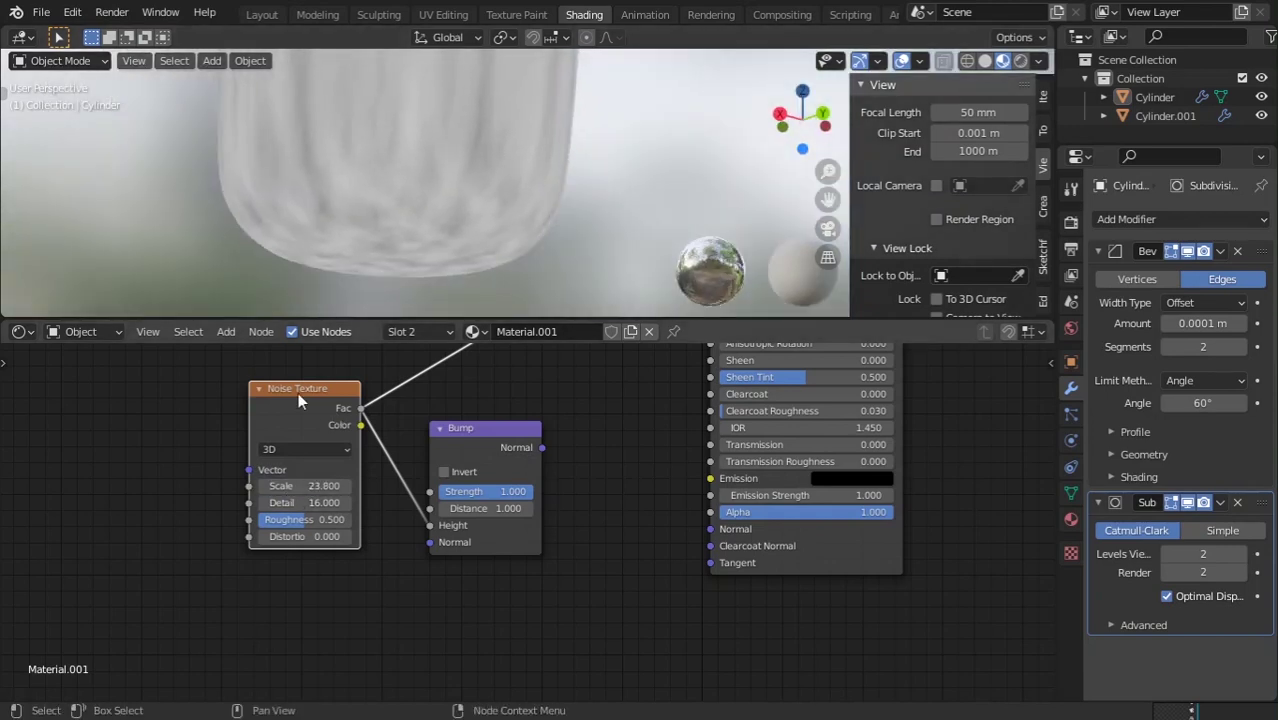
key(ctrl+t)
middle_drag(455, 440, 513, 432)
drag(239, 420, 301, 396)
middle_drag(608, 410, 351, 495)
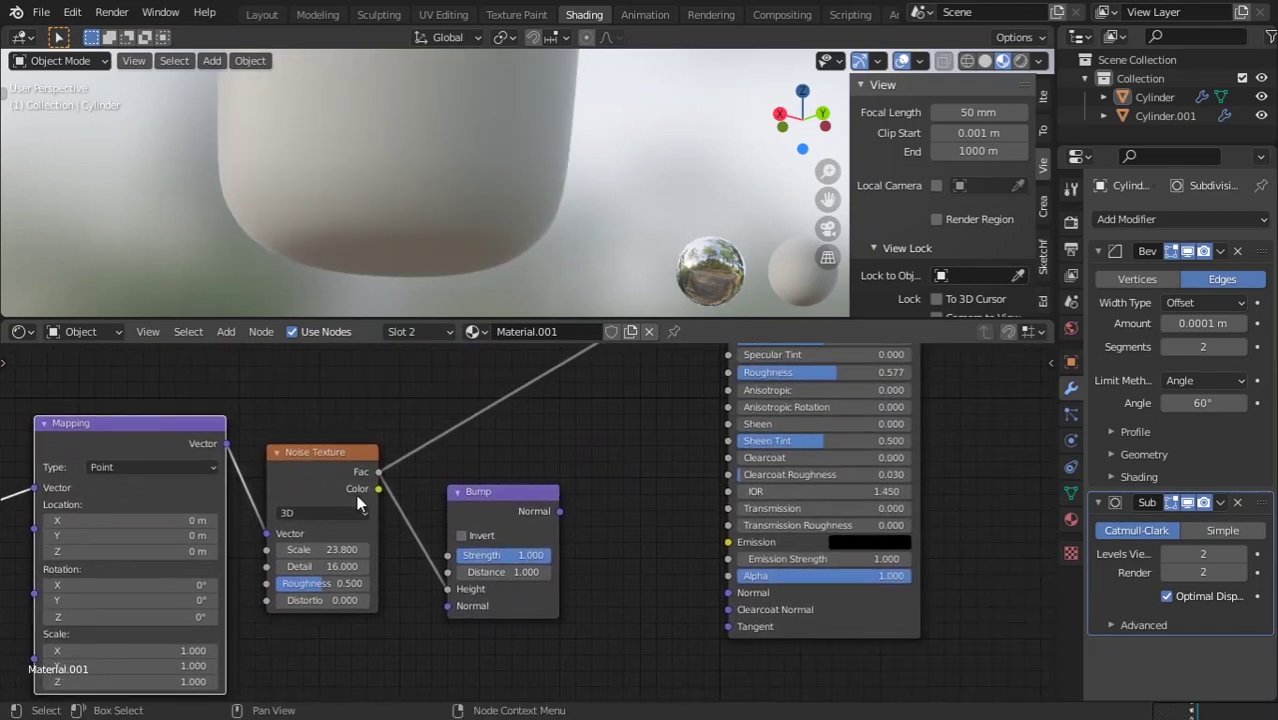
- Link the Bump's Normal output to the Principled BSDF's Normal and set the Noise Texture's Scale to 513.4
drag(559, 511, 728, 593)
drag(330, 549, 470, 549)
scroll(543, 235, down, 5)
scroll(480, 390, down, 5)
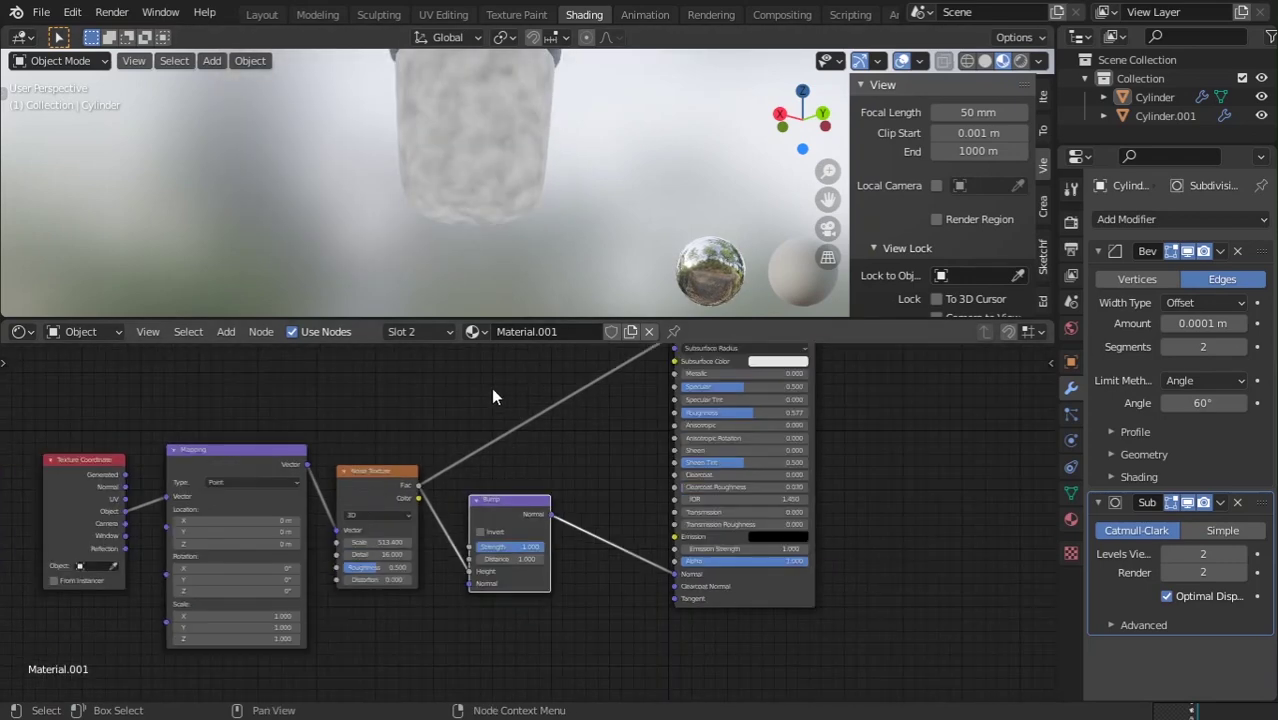
- Route the Principled BSDF back to the Material Output and set the Bump node's Strength to 0.050
middle_drag(585, 366, 508, 486)
scroll(590, 440, down, 2)
scroll(489, 514, up, 5)
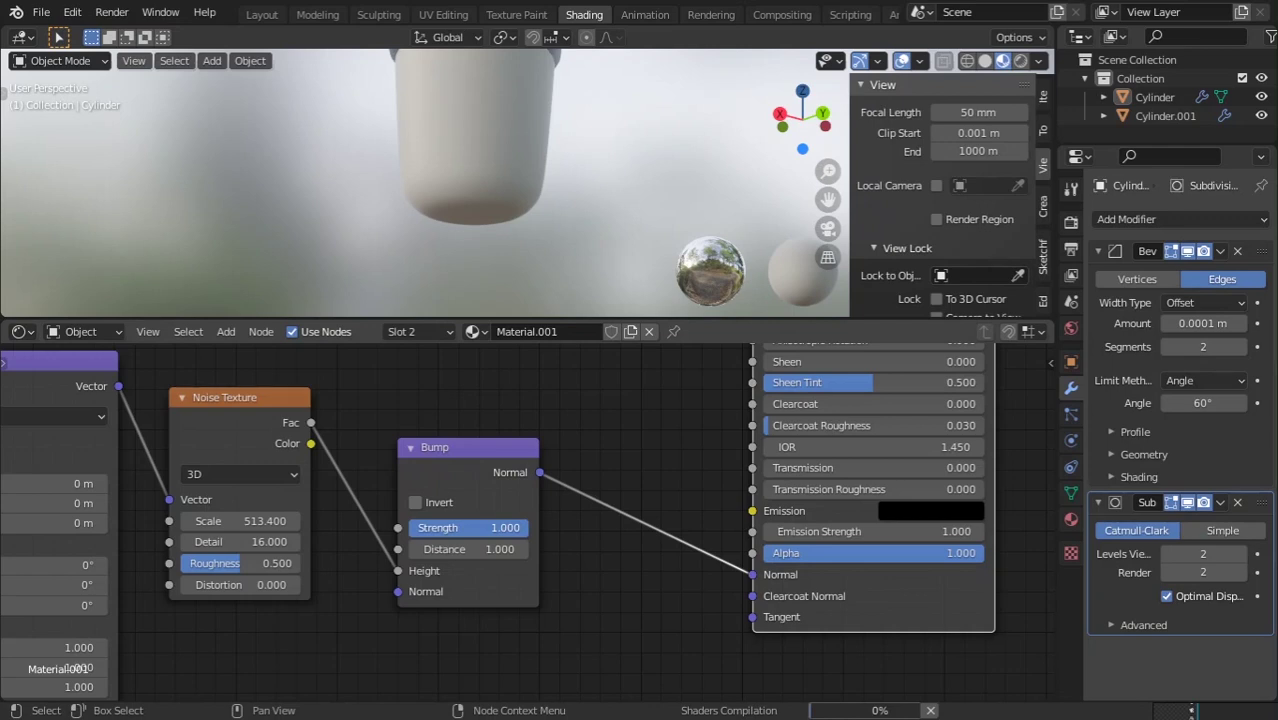
drag(490, 528, 412, 528)
scroll(489, 160, down, 1)
middle_drag(488, 156, 478, 182)
scroll(478, 182, up, 3)
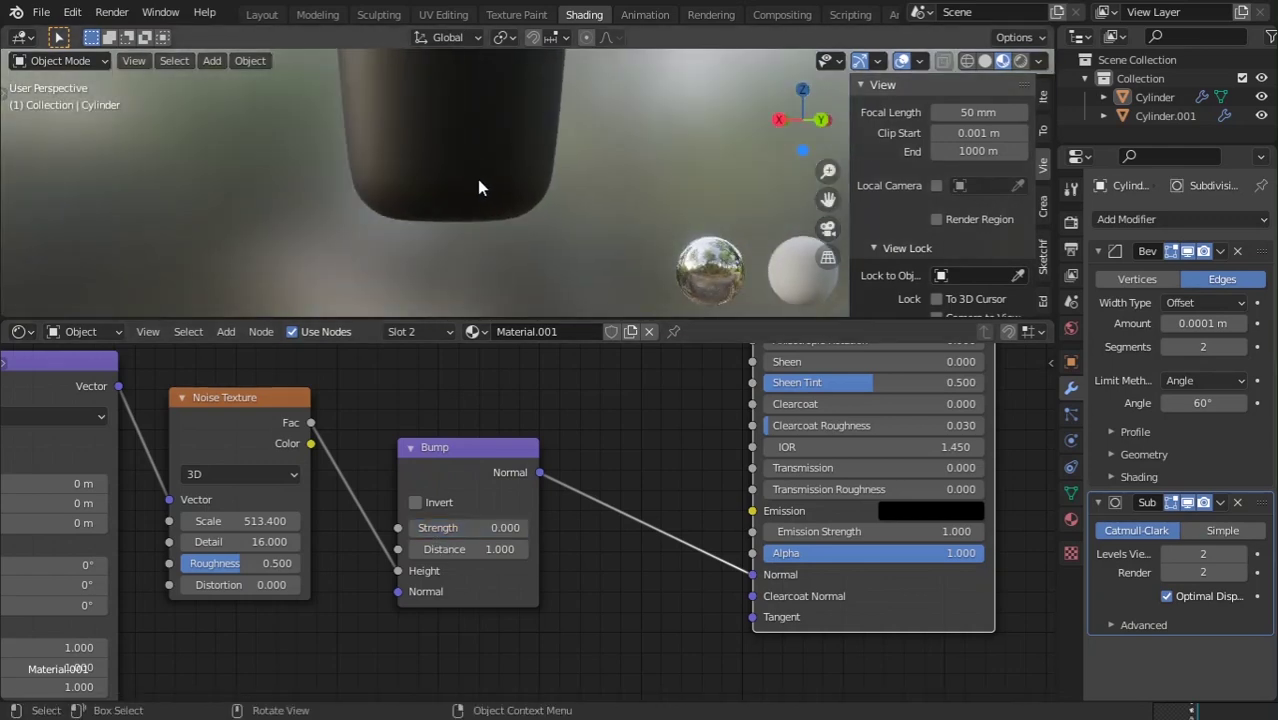
mouse_move(460, 528)
mouse_down()
mouse_move(482, 528)
mouse_move(470, 528)
mouse_up()
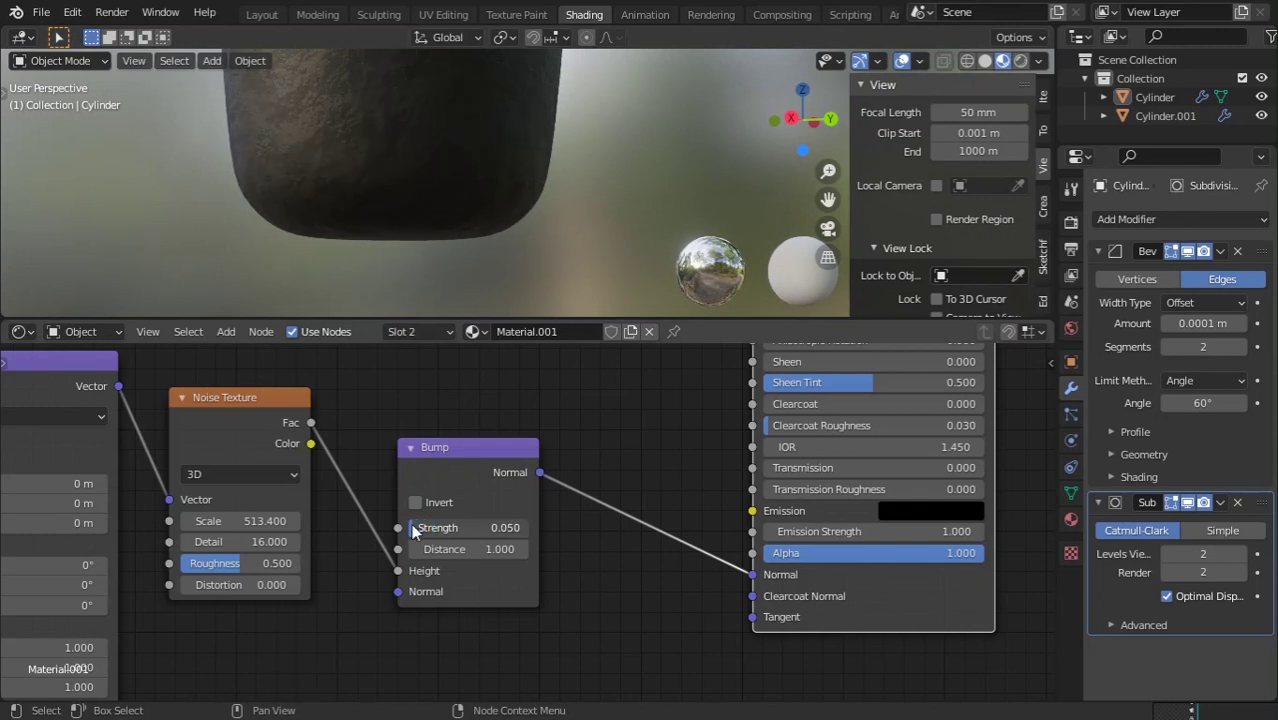
- Raise the Noise Texture's Scale to 588 and add a ColorRamp node to the tip material
drag(240, 521, 272, 521)
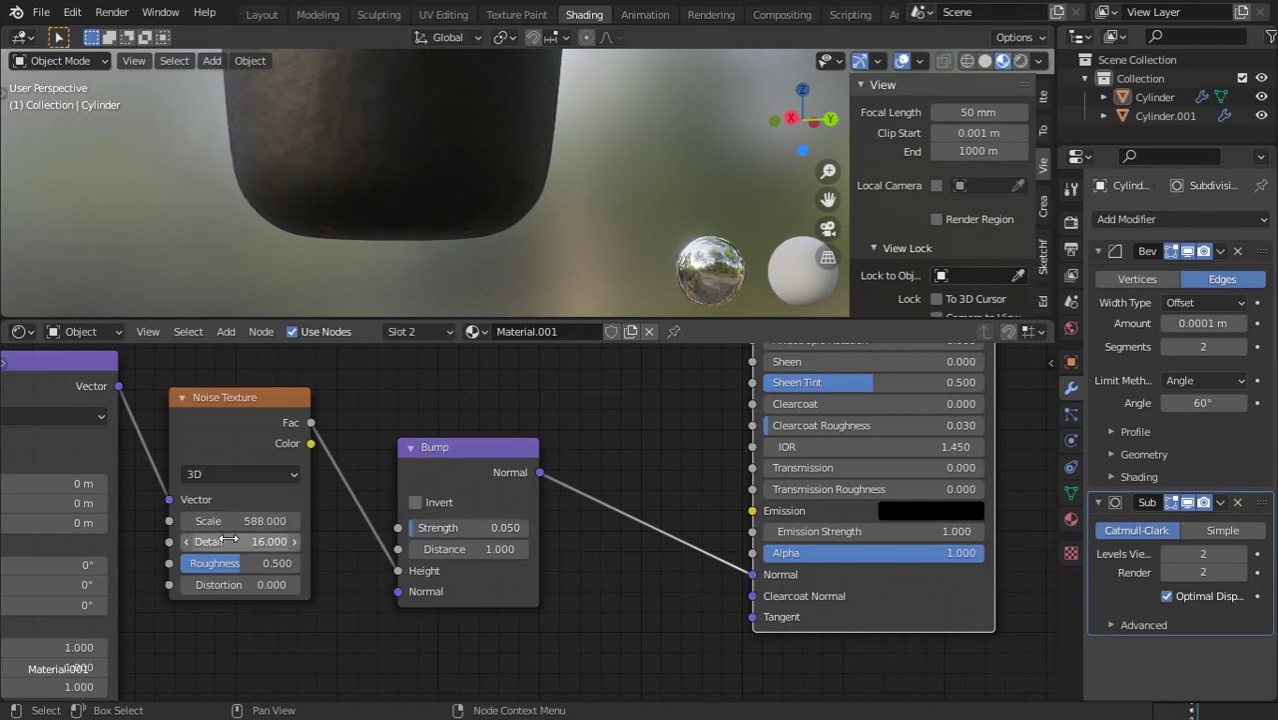
scroll(308, 436, down, 5)
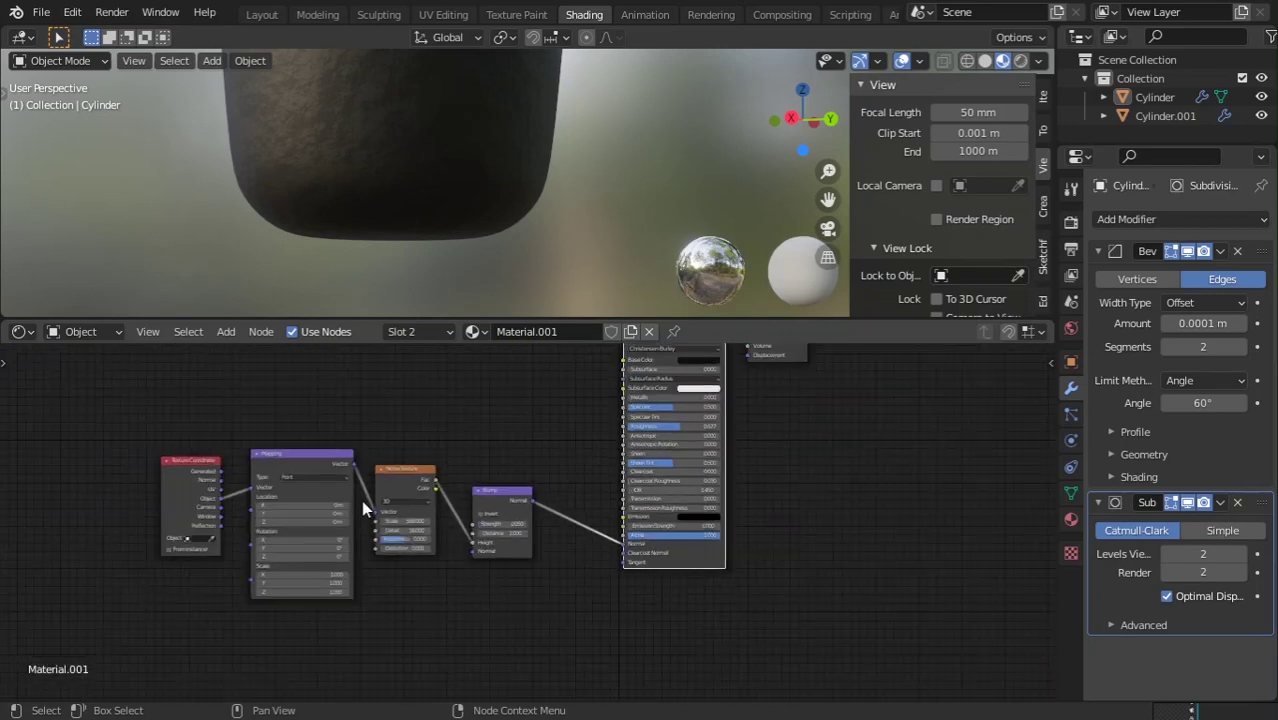
scroll(361, 500, up, 2)
middle_drag(425, 492, 337, 593)
key(shift+a)
click(337, 593)
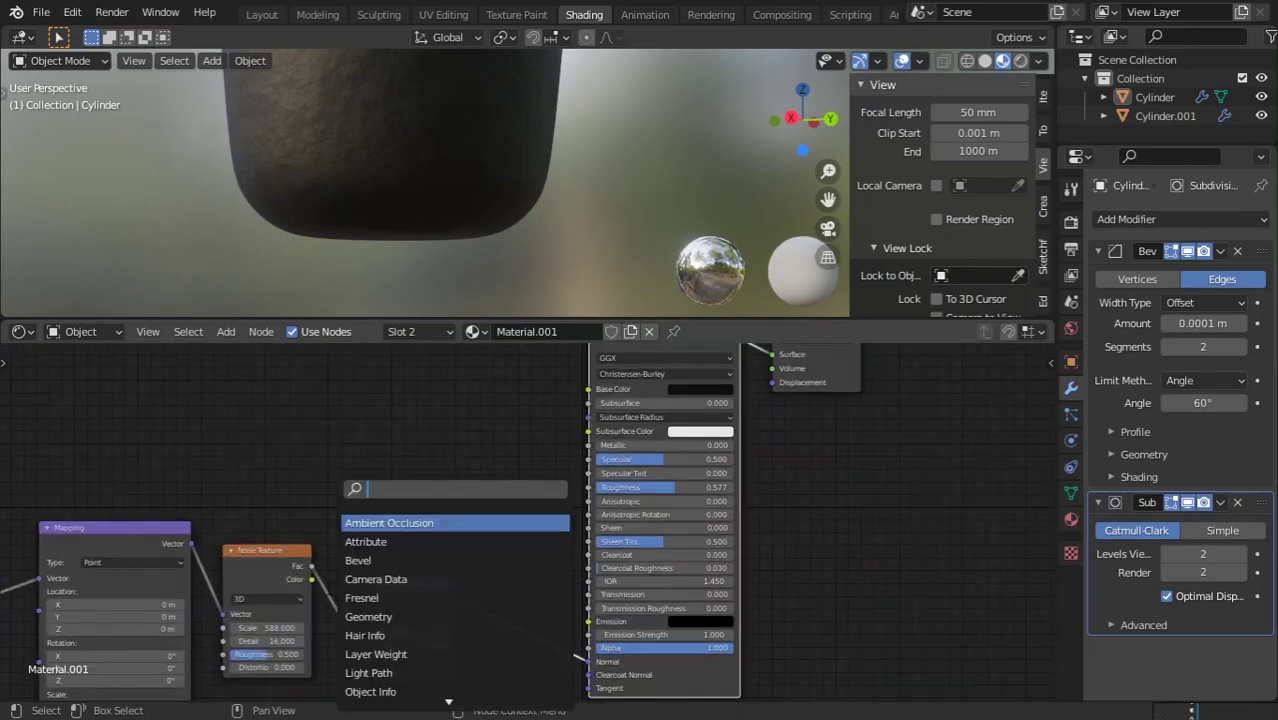
text(colo)
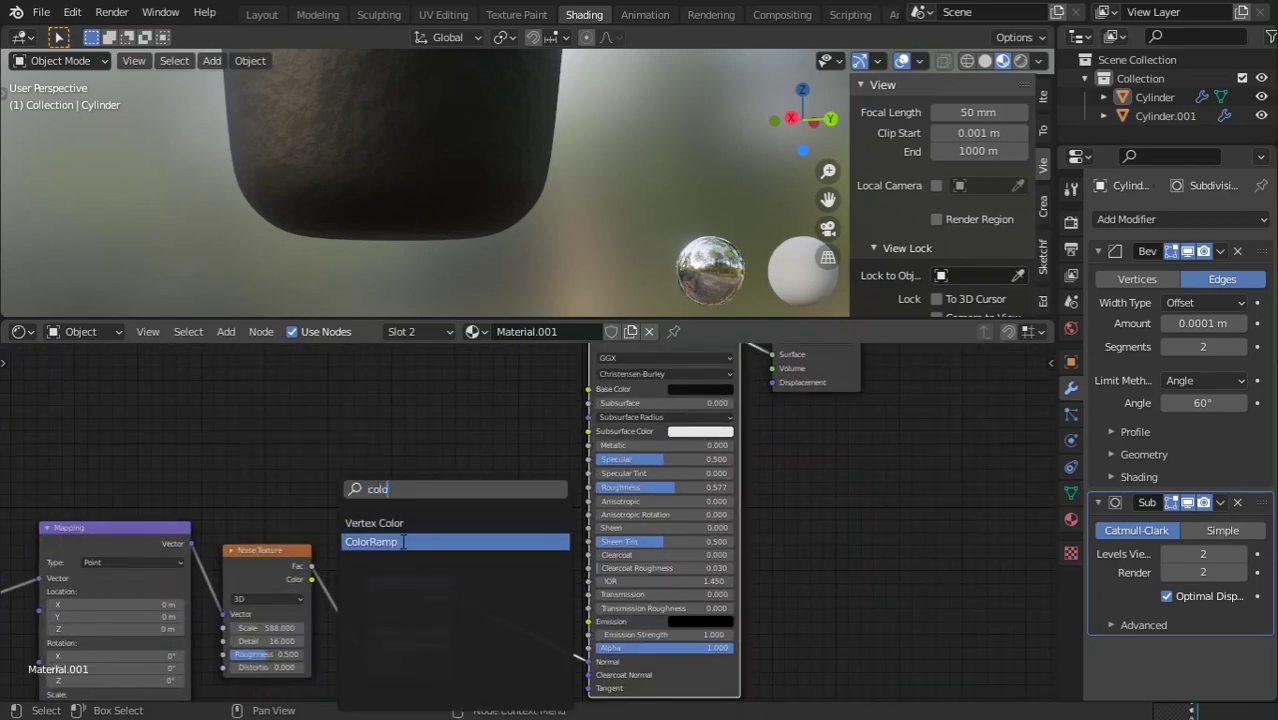
click(403, 542)
click(424, 568)
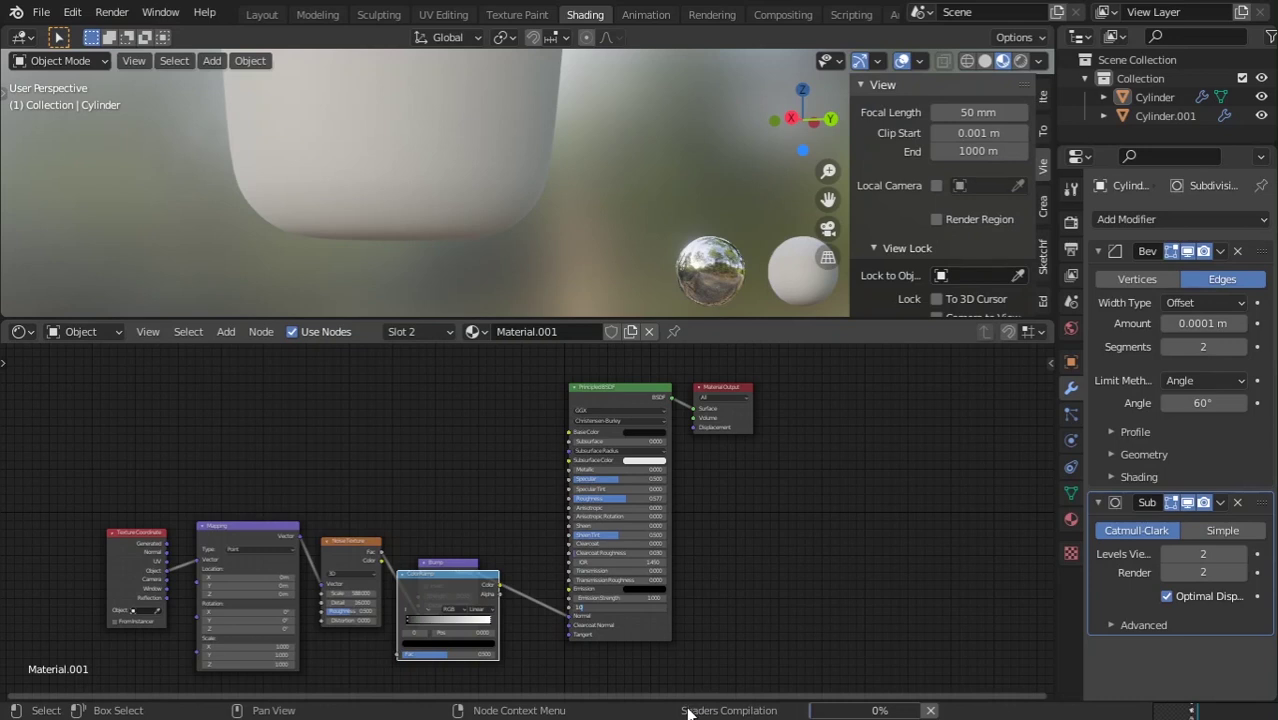
- Place the ColorRamp above the Bump node and link it between the noise's Fac output and the Principled BSDF's Roughness
scroll(682, 703, up, 3)
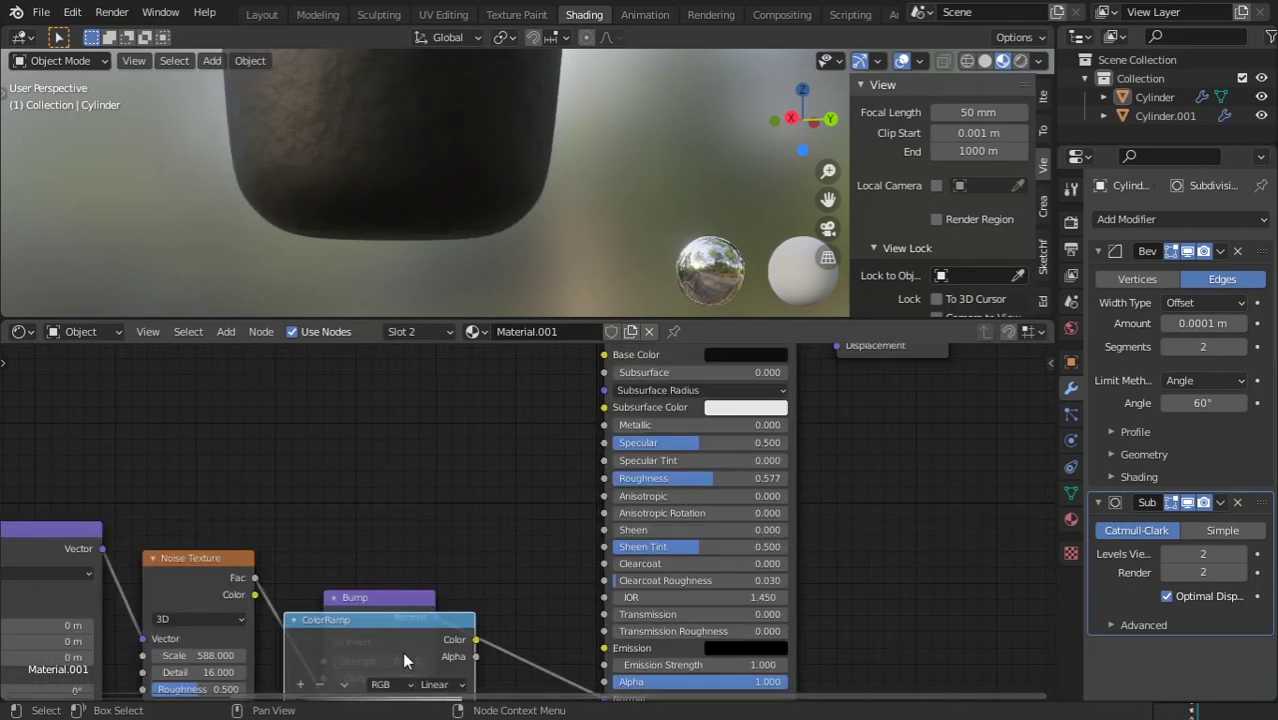
drag(391, 647, 429, 395)
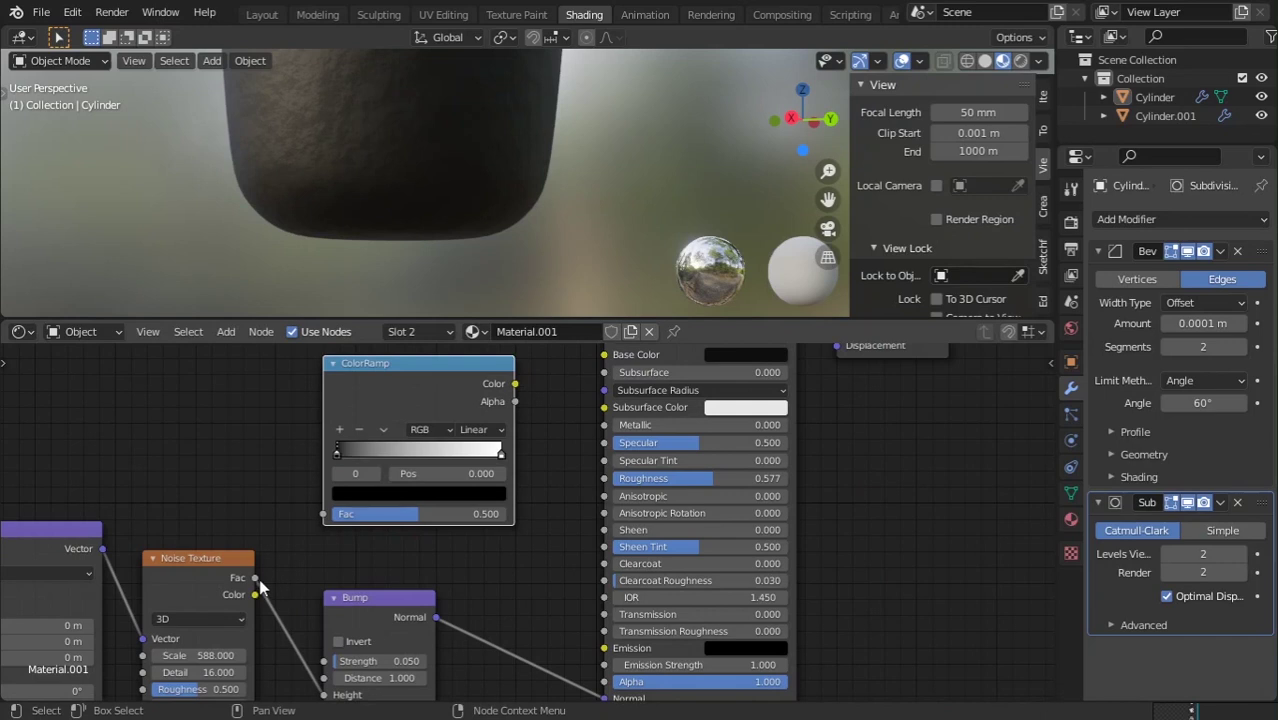
drag(256, 578, 330, 514)
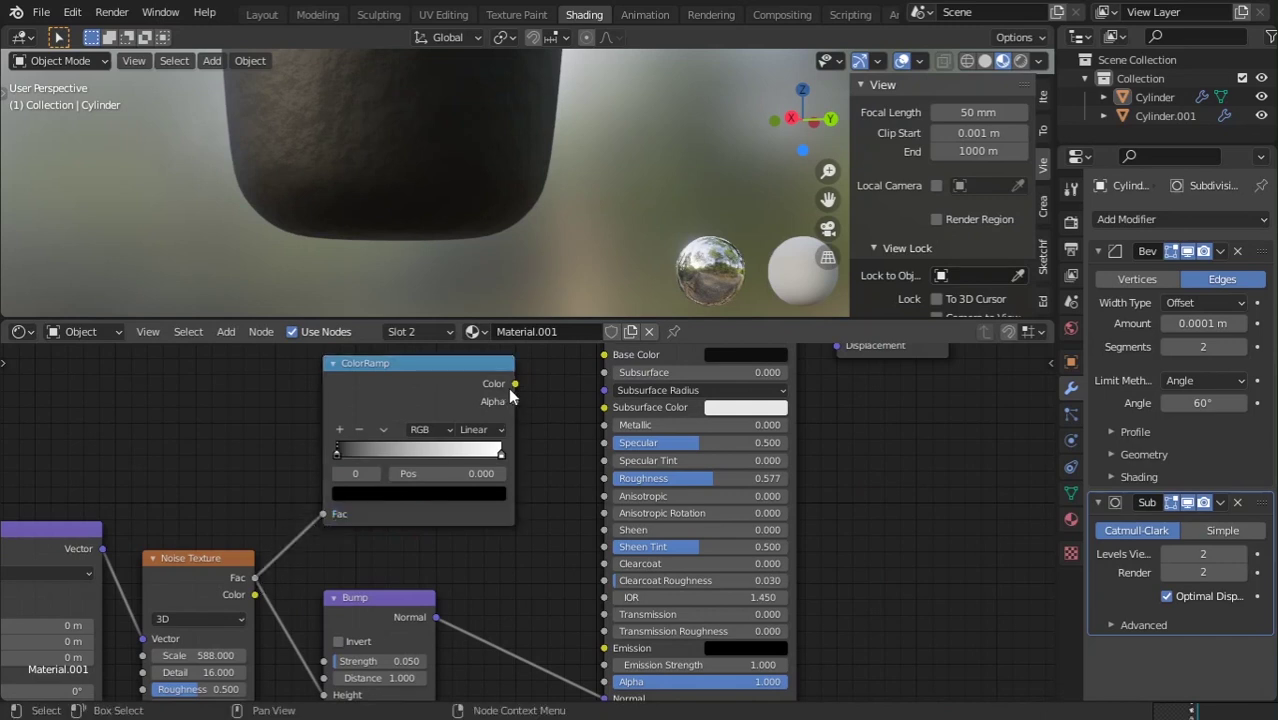
drag(515, 384, 601, 480)
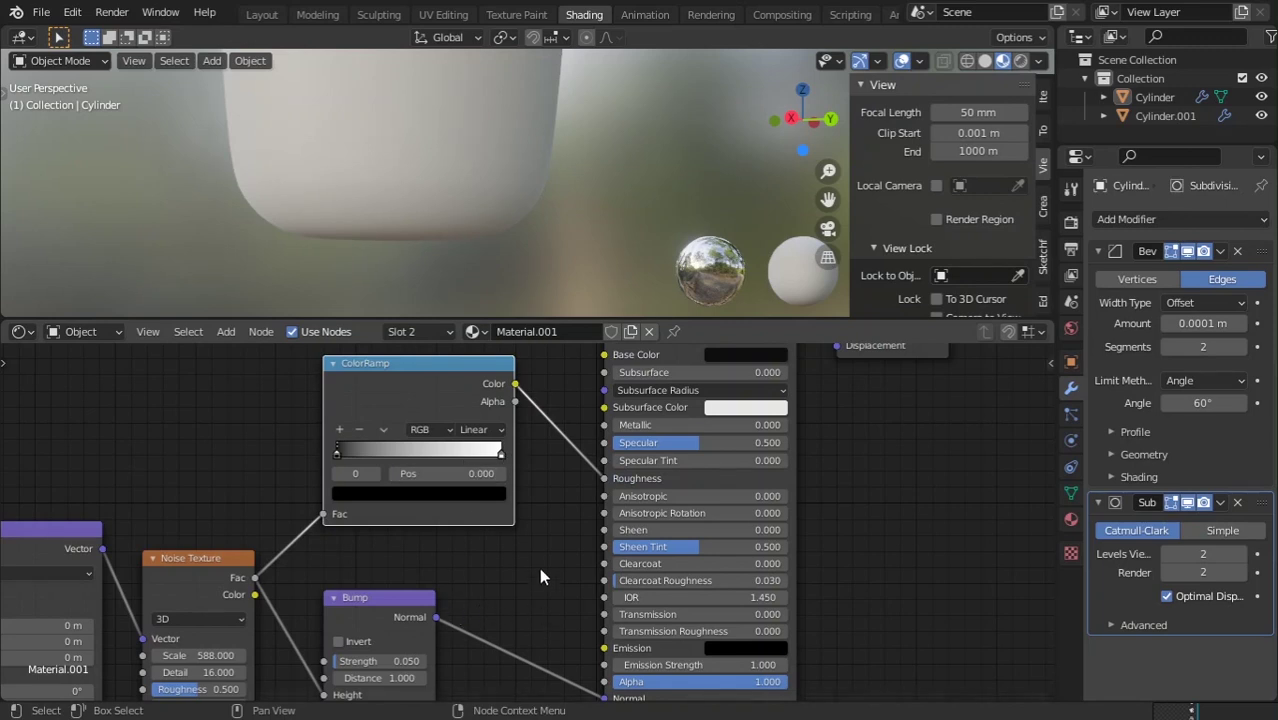
- Cut the link between the Bump node and the Principled BSDF's Normal input
scroll(539, 577, down, 1)
shift+right_drag(524, 590, 525, 710)
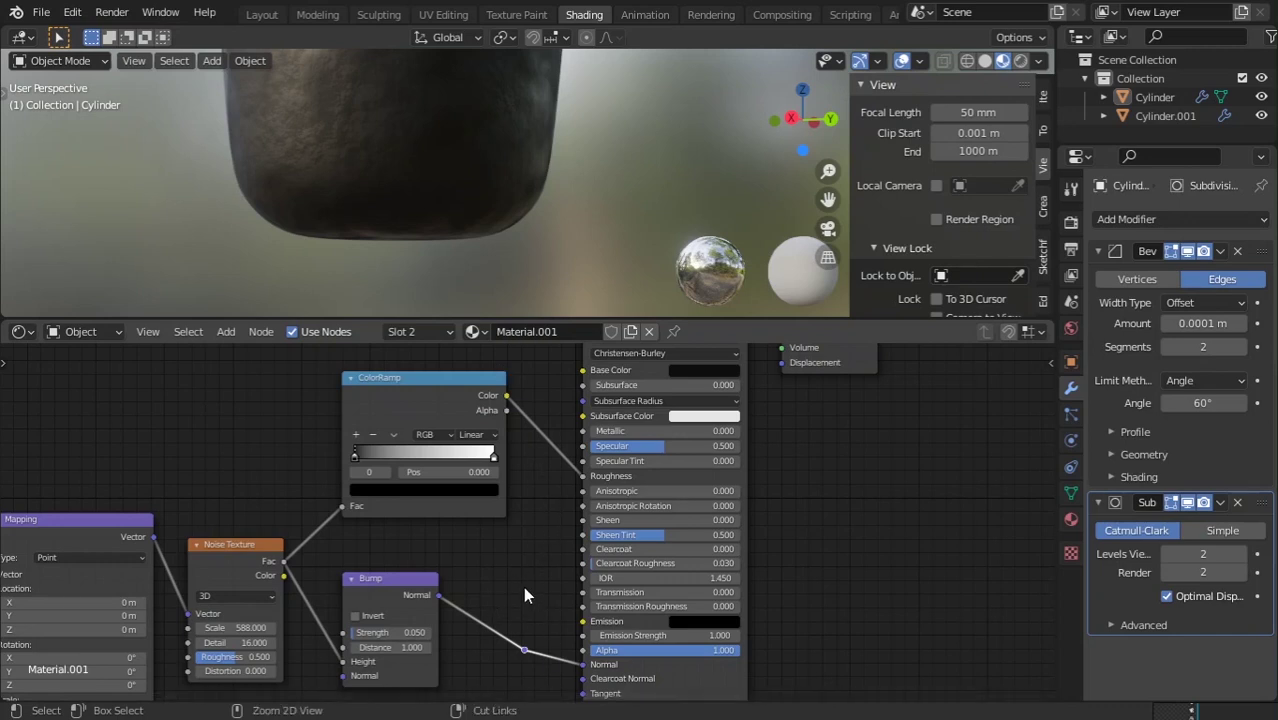
ctrl+right_drag(525, 588, 528, 706)
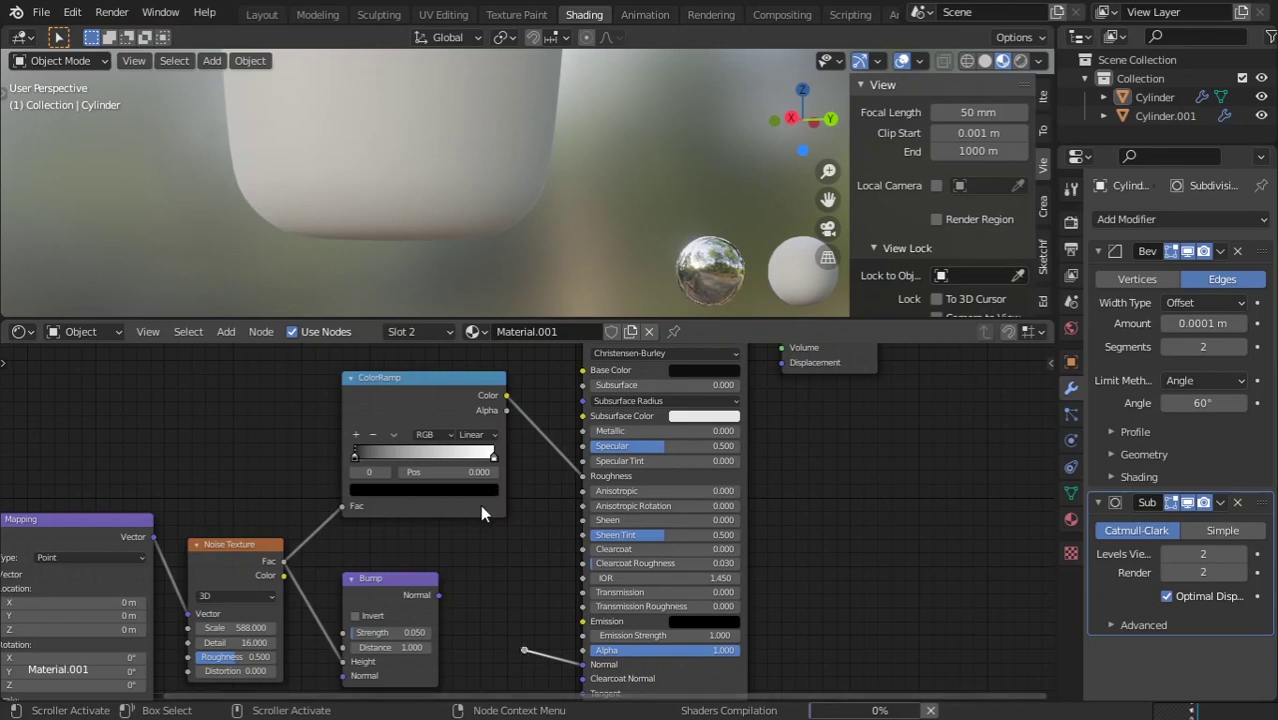
- Move the ColorRamp's white stop to position 0.568
scroll(518, 470, up, 2)
scroll(500, 460, up, 1)
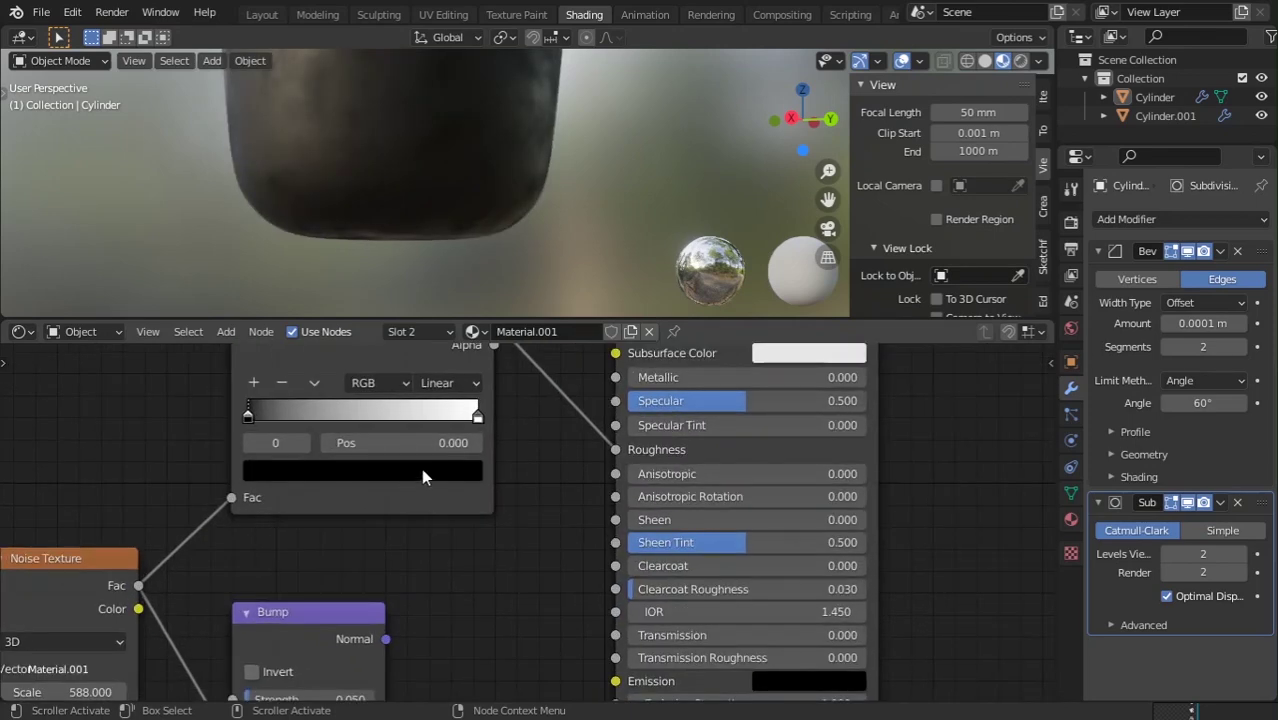
drag(473, 416, 378, 416)
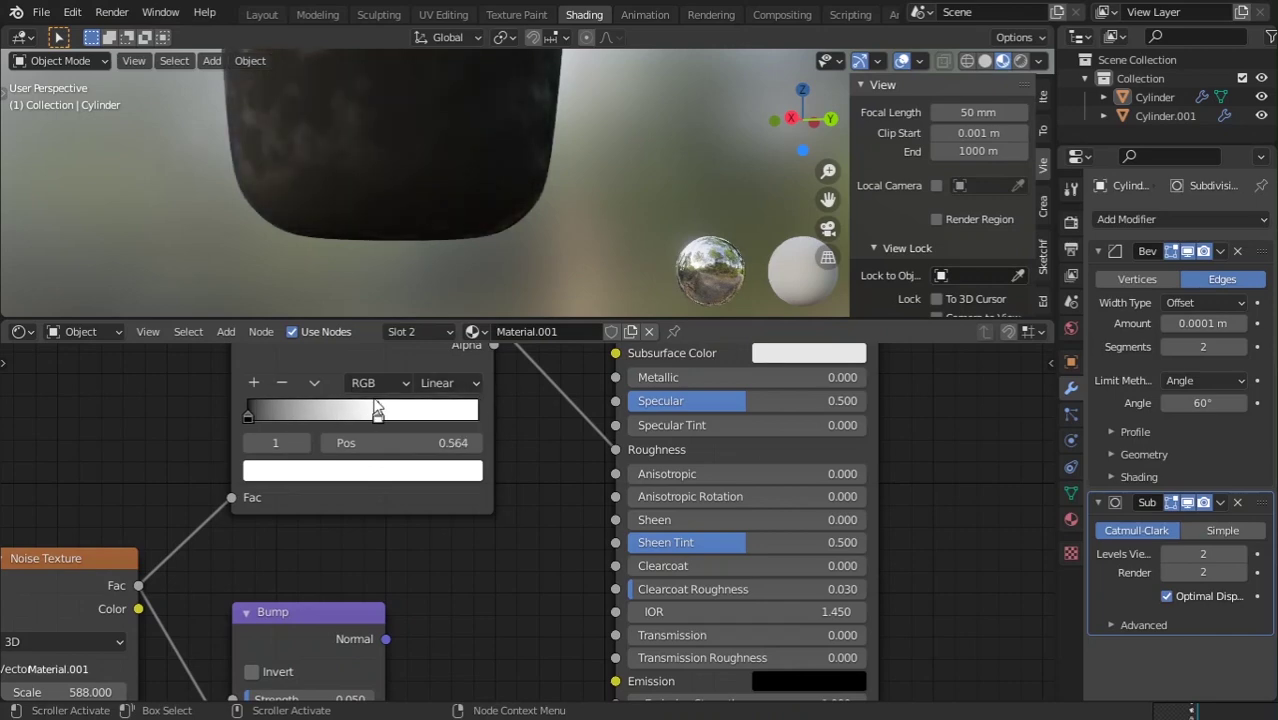
middle_drag(390, 240, 502, 232)
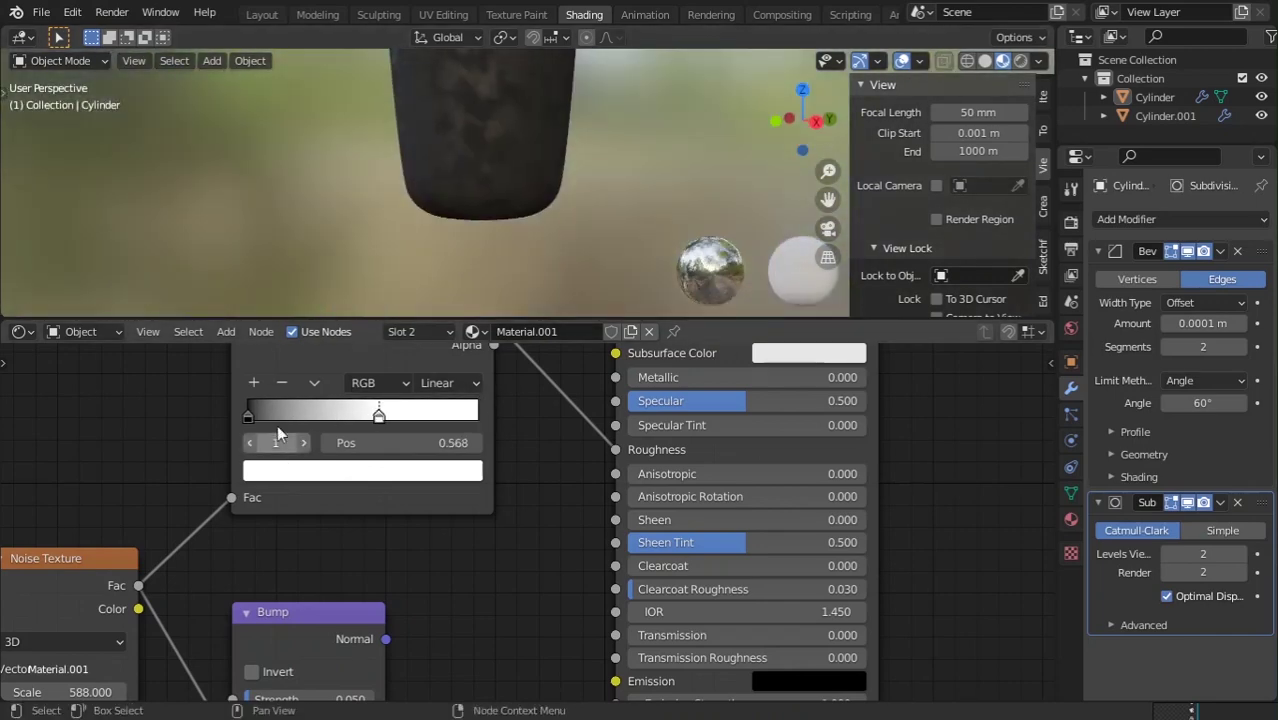
- Change the ColorRamp's black stop at position 0 to a light grey
drag(277, 420, 218, 420)
click(317, 475)
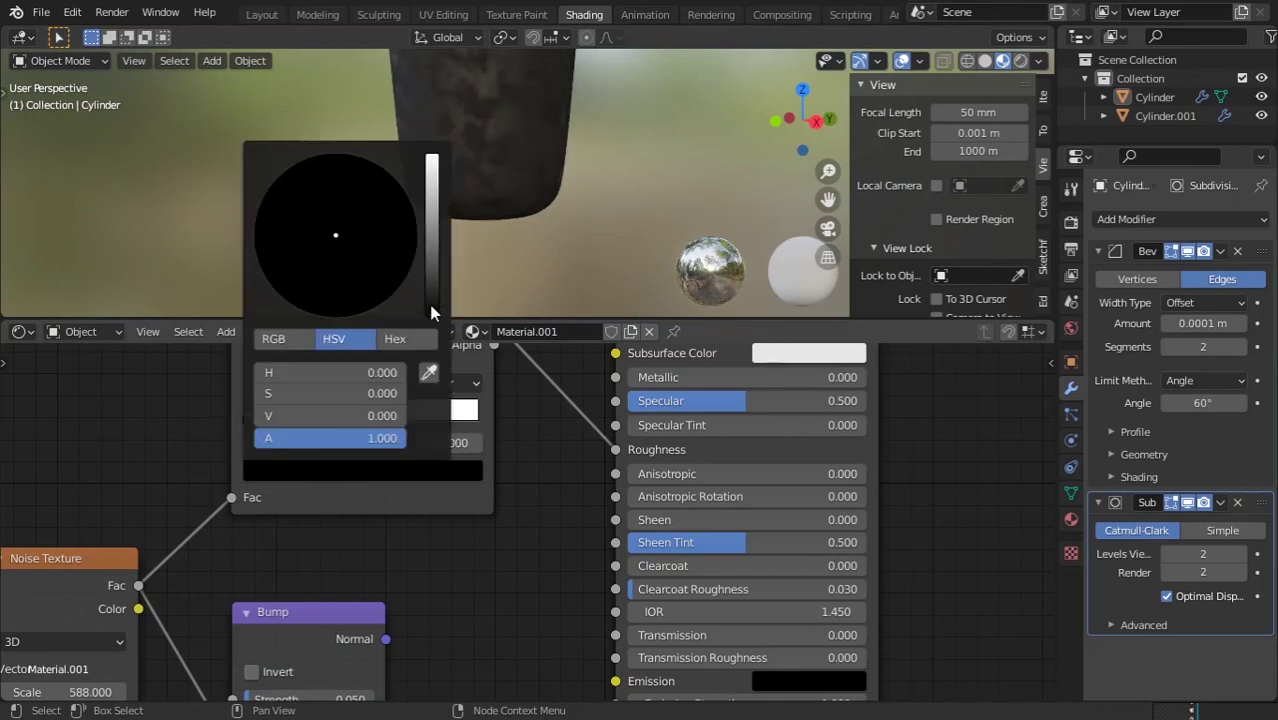
drag(431, 306, 431, 185)
scroll(587, 186, down, 3)
middle_drag(494, 229, 460, 144)
scroll(399, 578, down, 2)
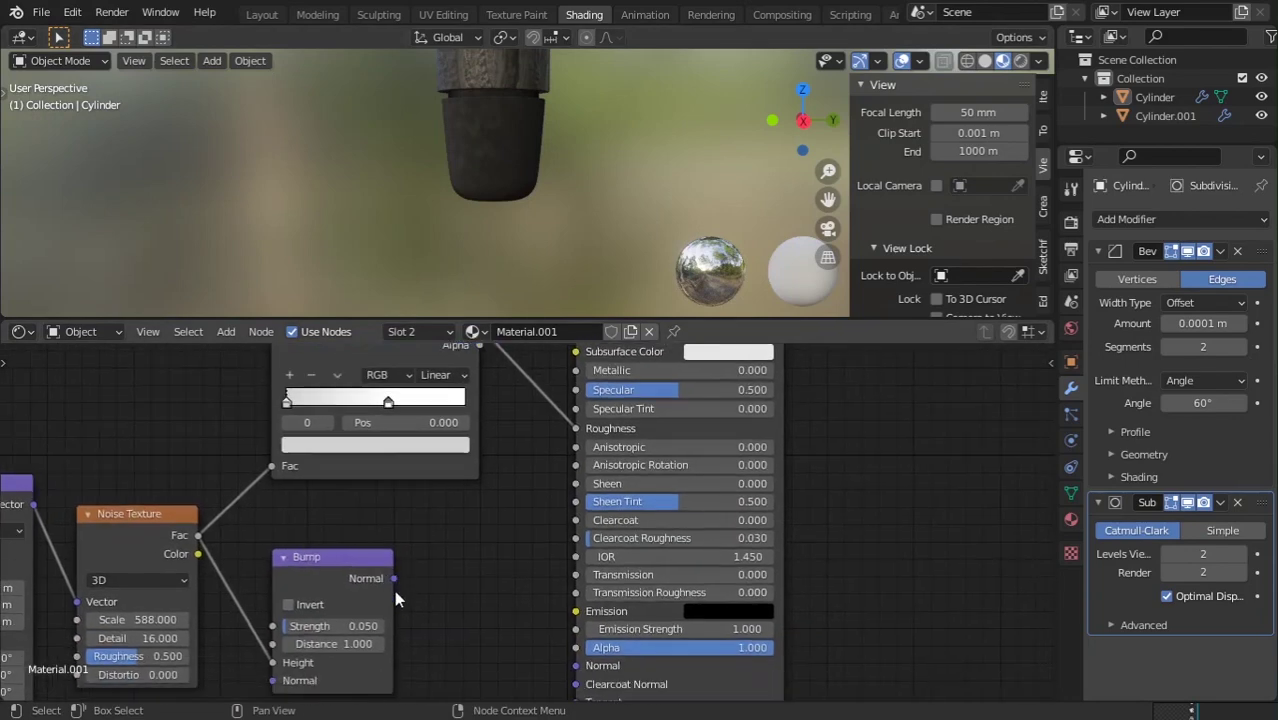
- Link the Bump node's Normal output to the Principled BSDF's Normal input and check the tip
drag(394, 578, 576, 665)
scroll(570, 560, down, 2)
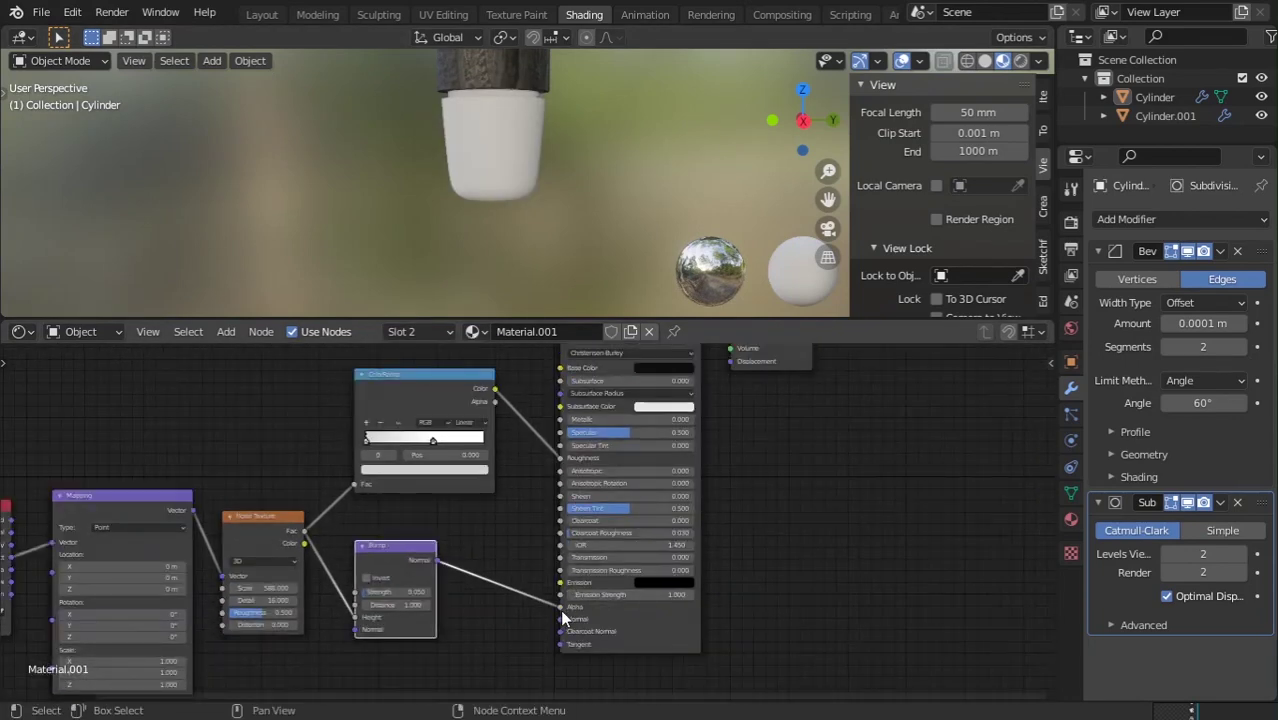
drag(561, 614, 562, 628)
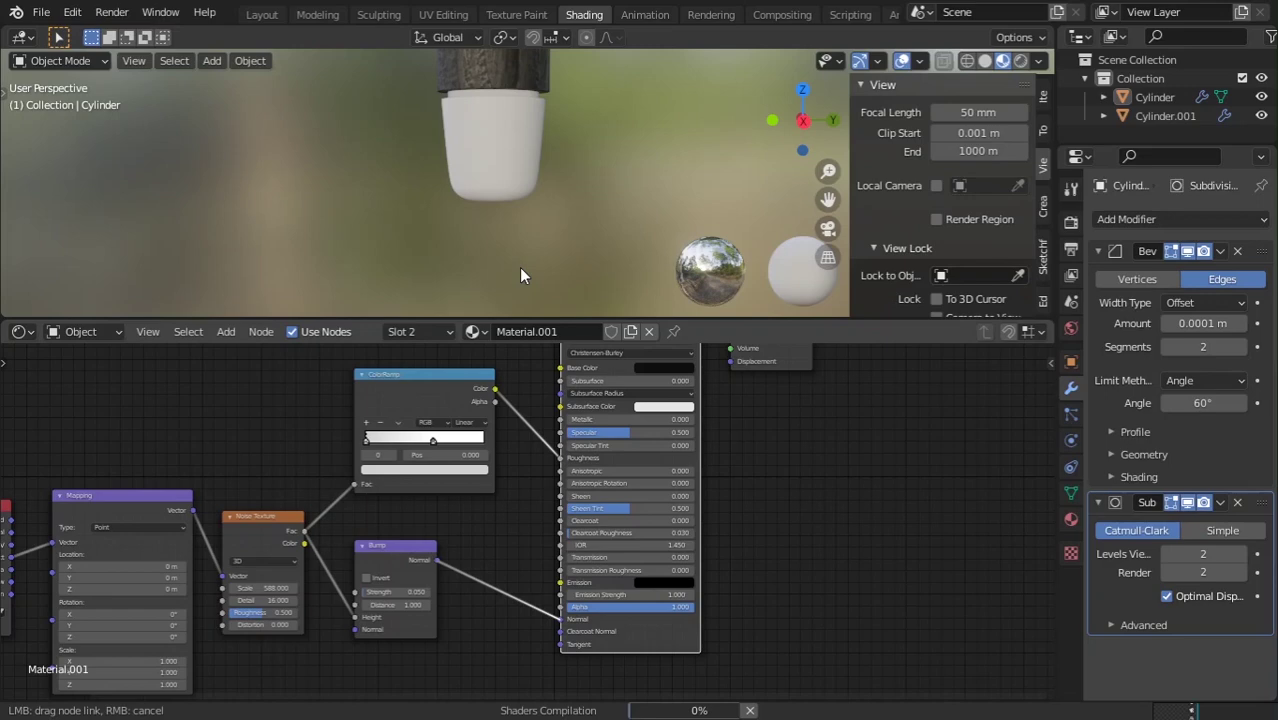
drag(519, 267, 511, 291)
drag(511, 291, 511, 291)
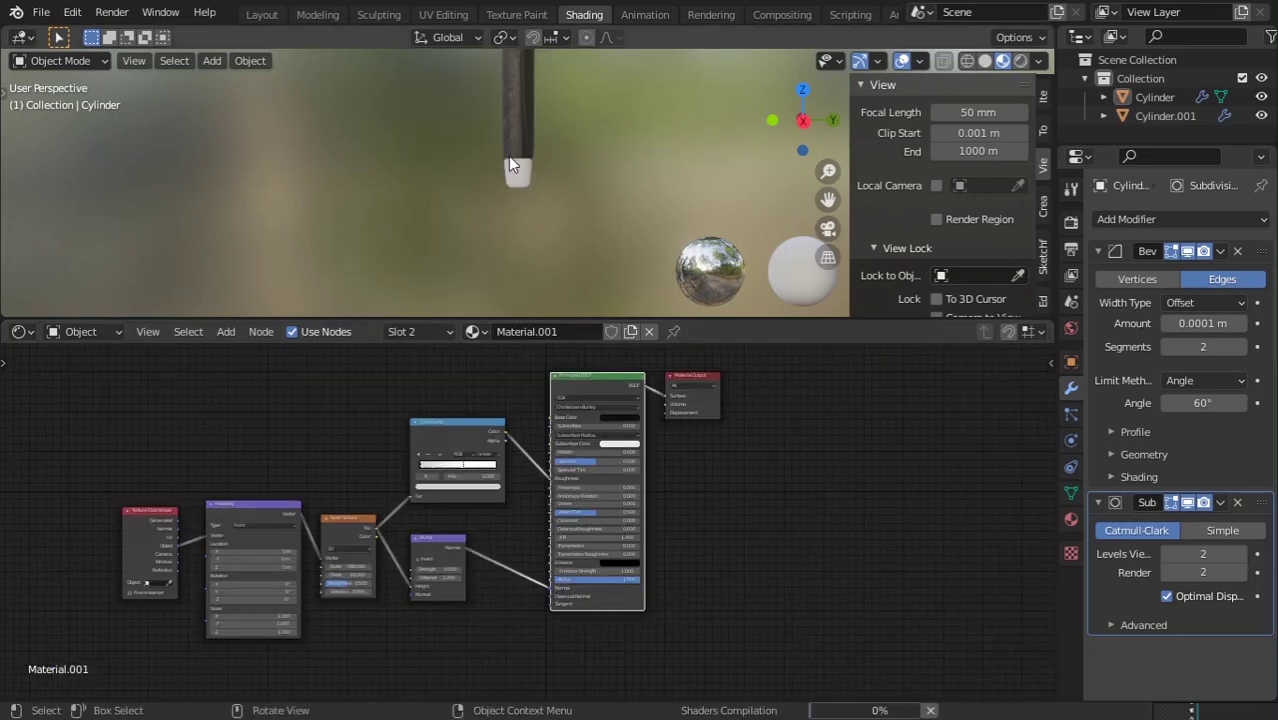
scroll(508, 162, up, 4)
middle_drag(257, 203, 625, 232)
scroll(535, 221, up, 2)
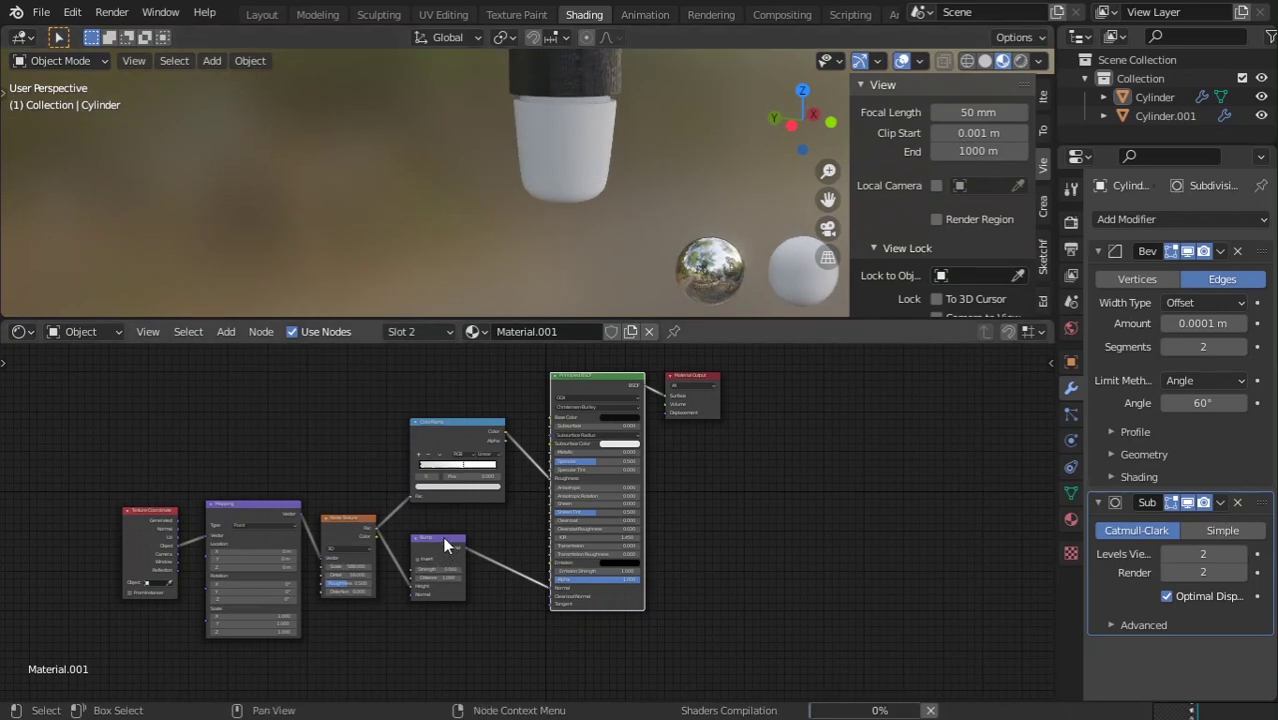
scroll(514, 222, down, 4)
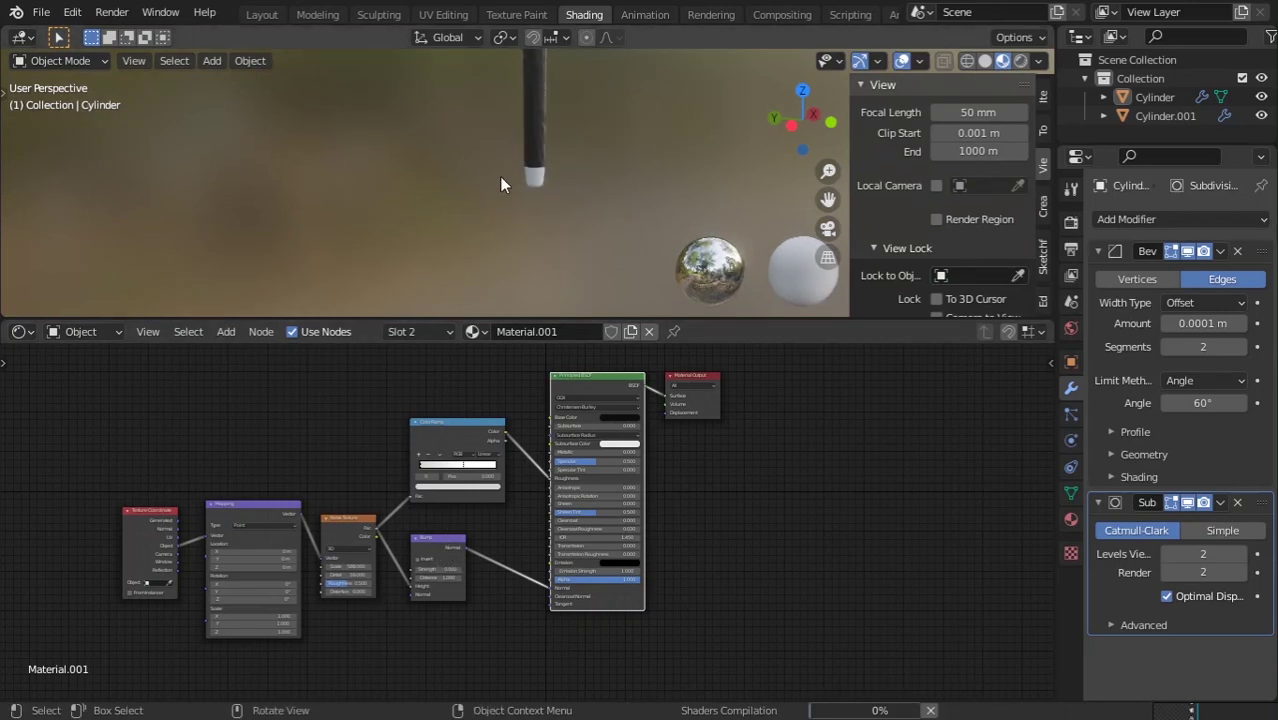
- Check the black material on the cane's tip up close, and select the handle object
scroll(533, 163, up, 3)
scroll(578, 224, up, 12)
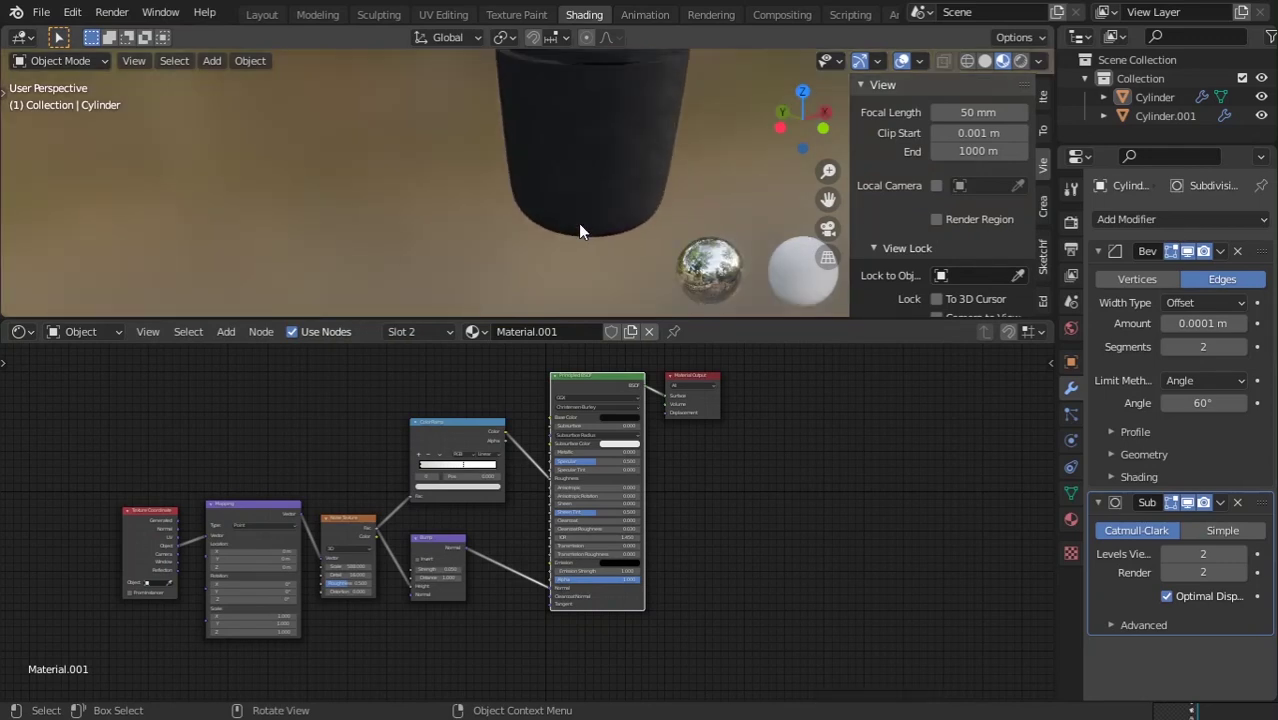
scroll(578, 190, down, 5)
scroll(505, 205, up, 2)
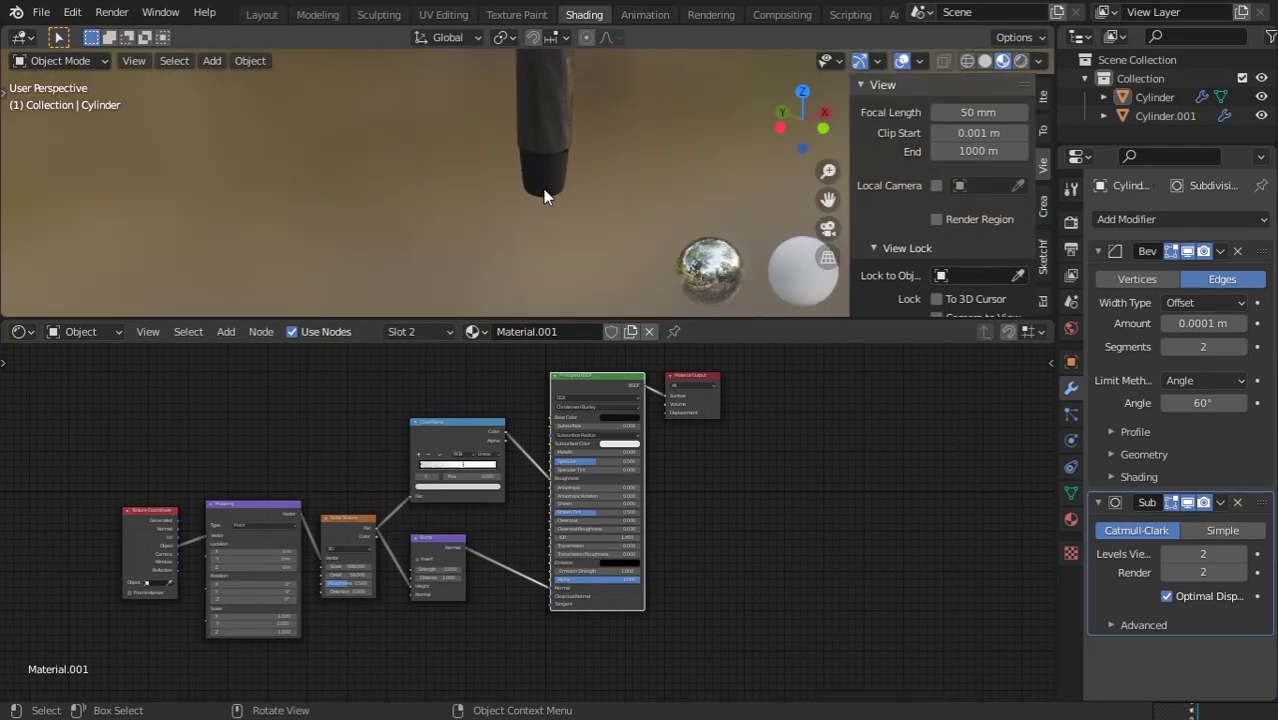
scroll(548, 160, down, 3)
middle_drag(545, 95, 522, 175)
scroll(544, 217, up, 7)
click(466, 182)
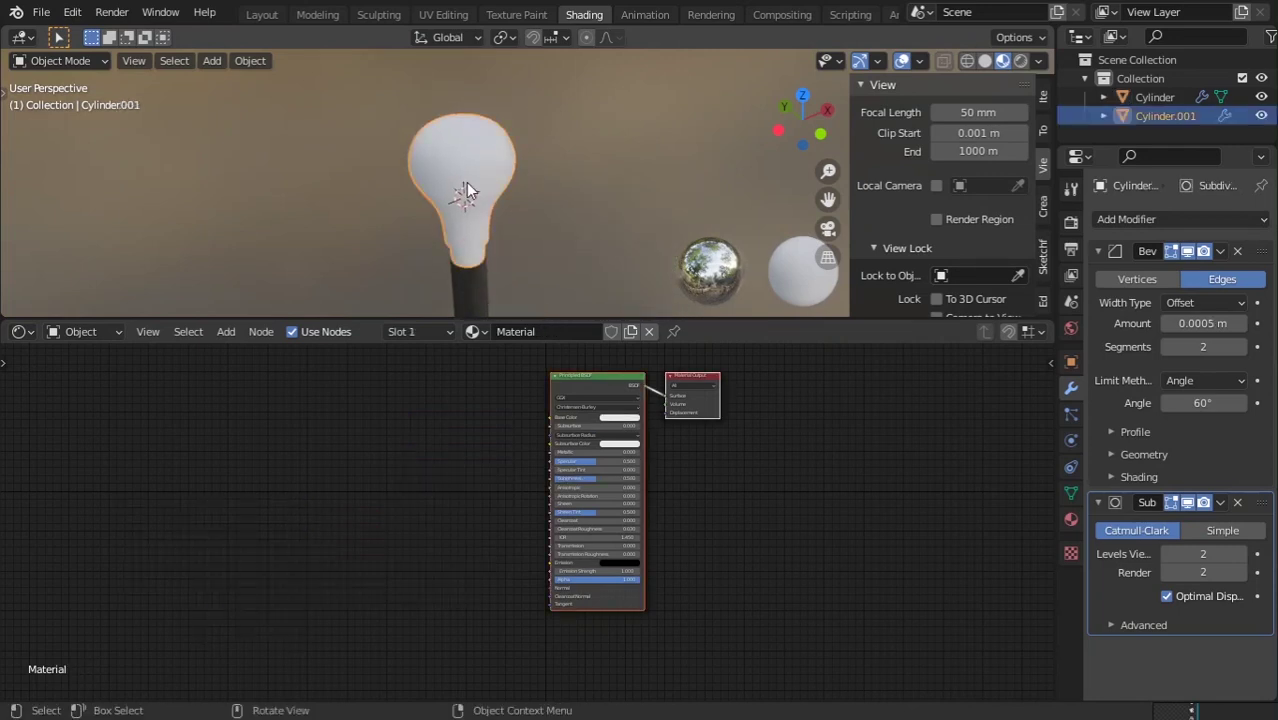
- Add an Image Texture with Mapping and Texture Coordinate nodes to the handle's Principled BSDF Base Color, placed clear of the shader node
middle_drag(445, 362, 416, 388)
scroll(494, 460, up, 8)
middle_drag(494, 460, 440, 553)
scroll(440, 553, down, 1)
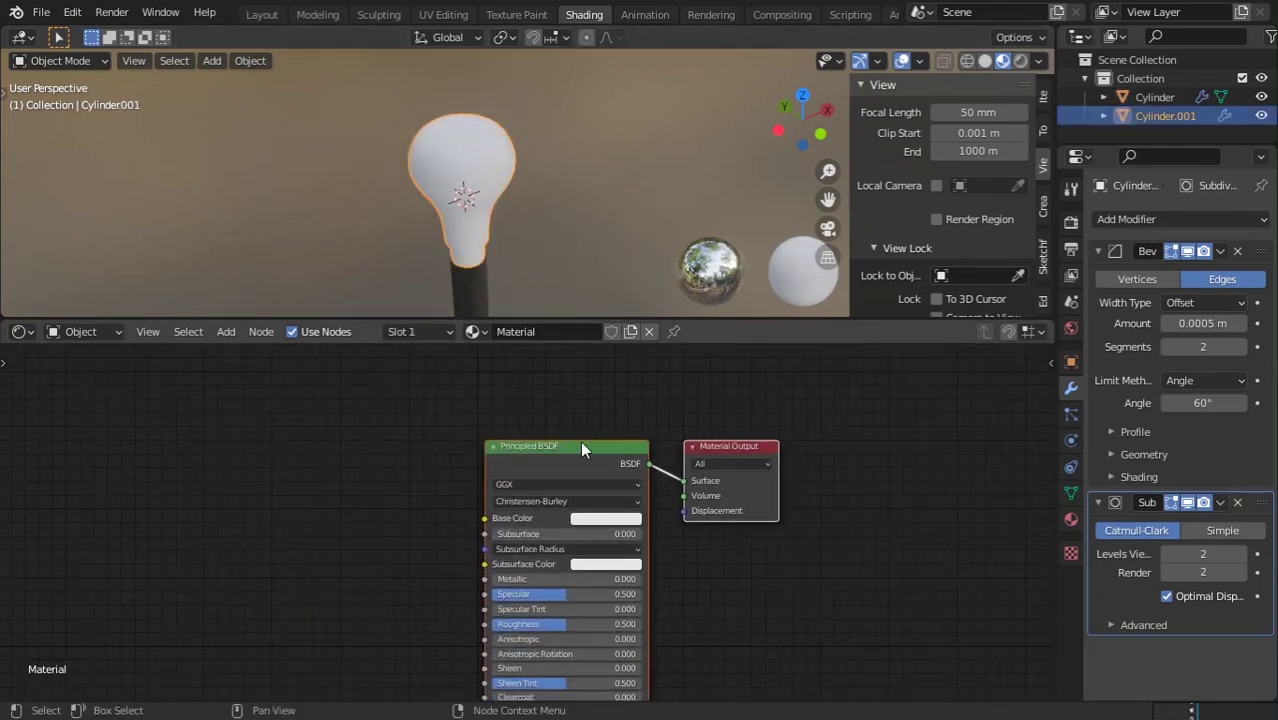
click(582, 448)
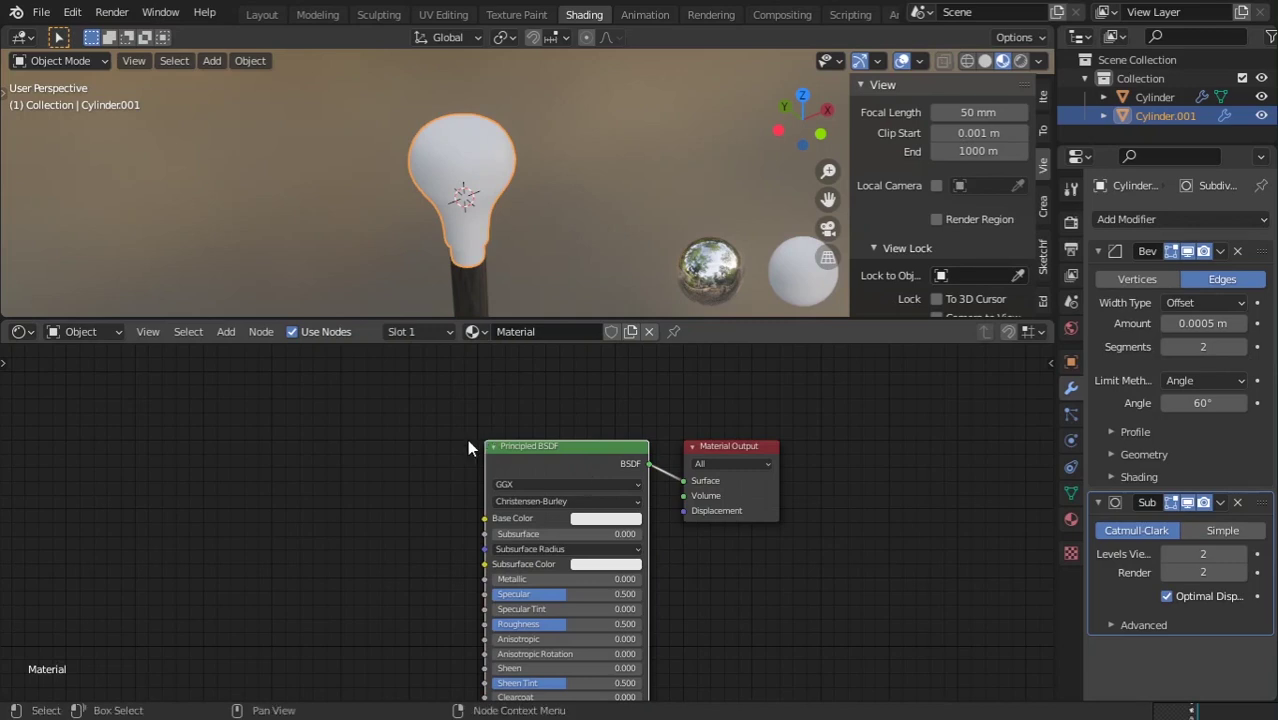
key(ctrl+t)
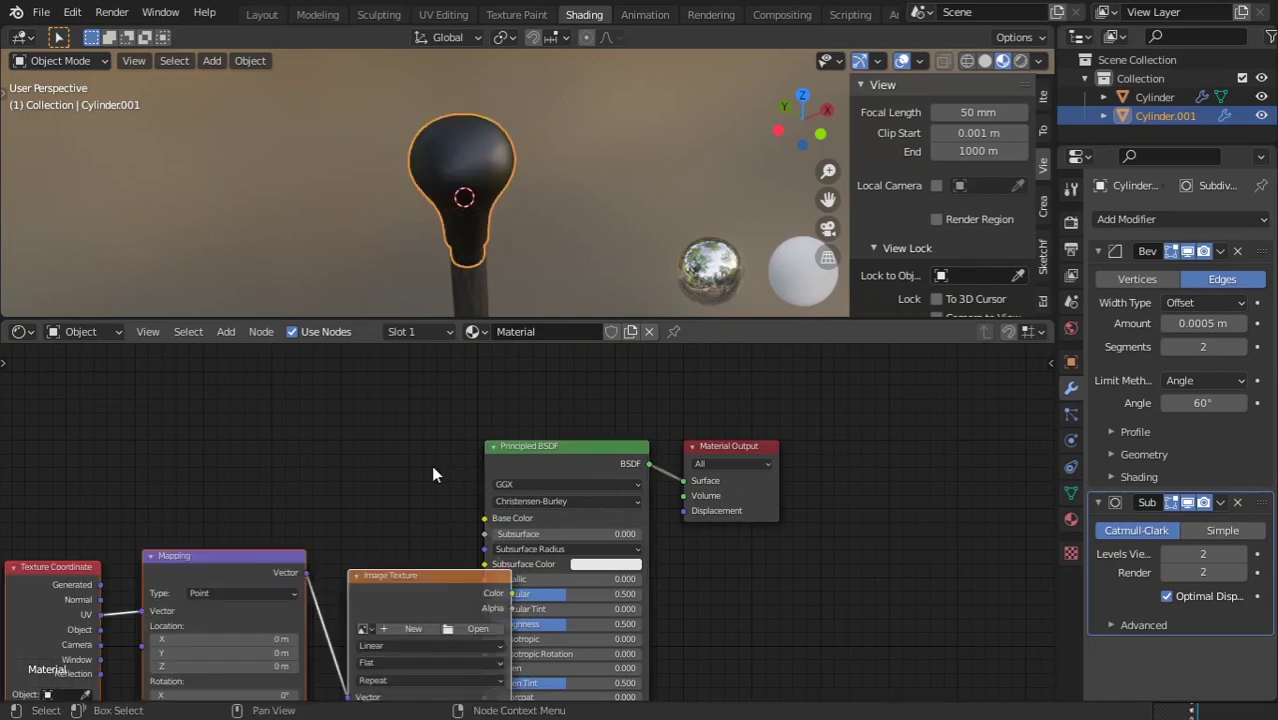
middle_drag(388, 474, 542, 411)
drag(578, 507, 401, 443)
scroll(401, 451, up, 2)
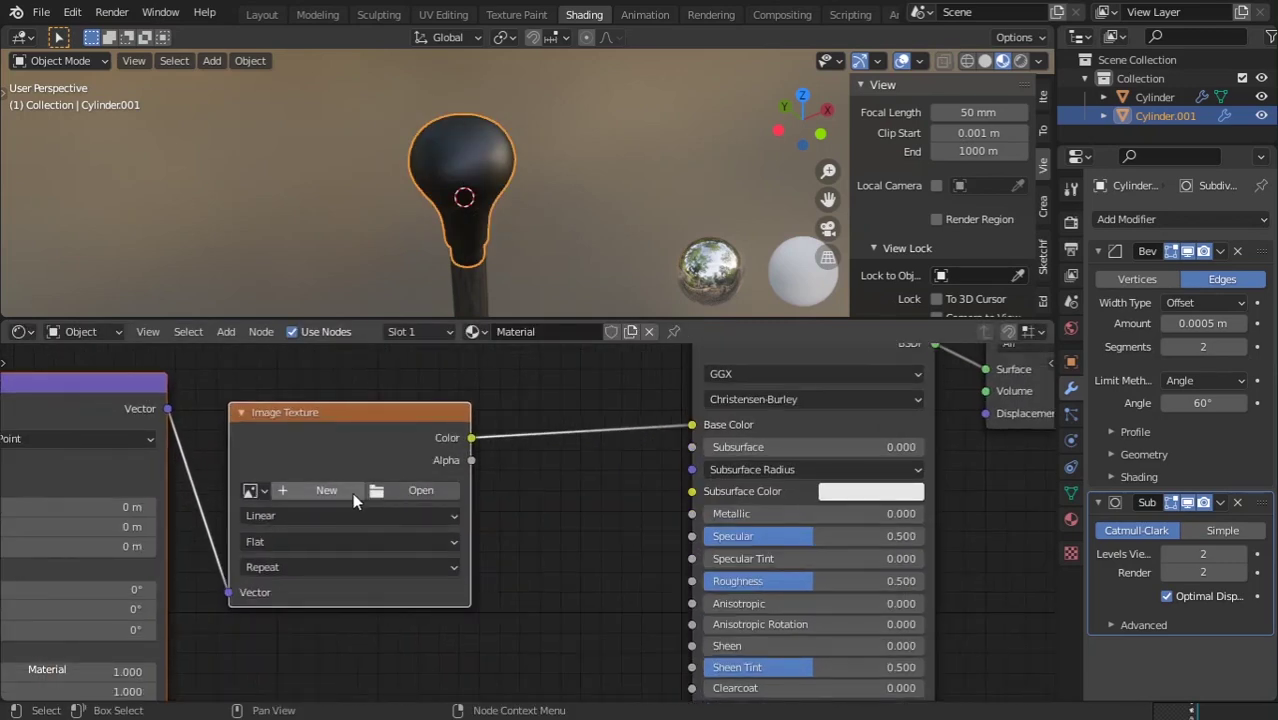
- Open the image browser from the Image Texture node and search the Texture, Wrok, files and weekly folders for the pattern image
click(393, 492)
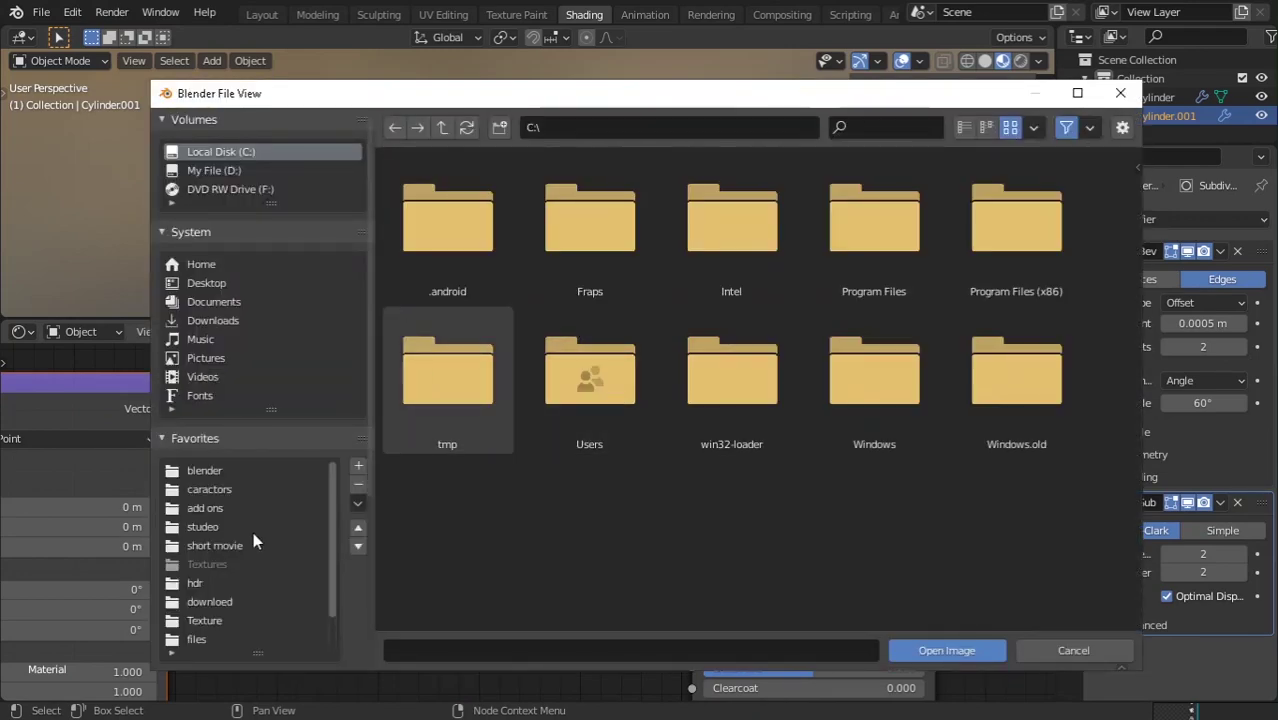
scroll(220, 600, down, 2)
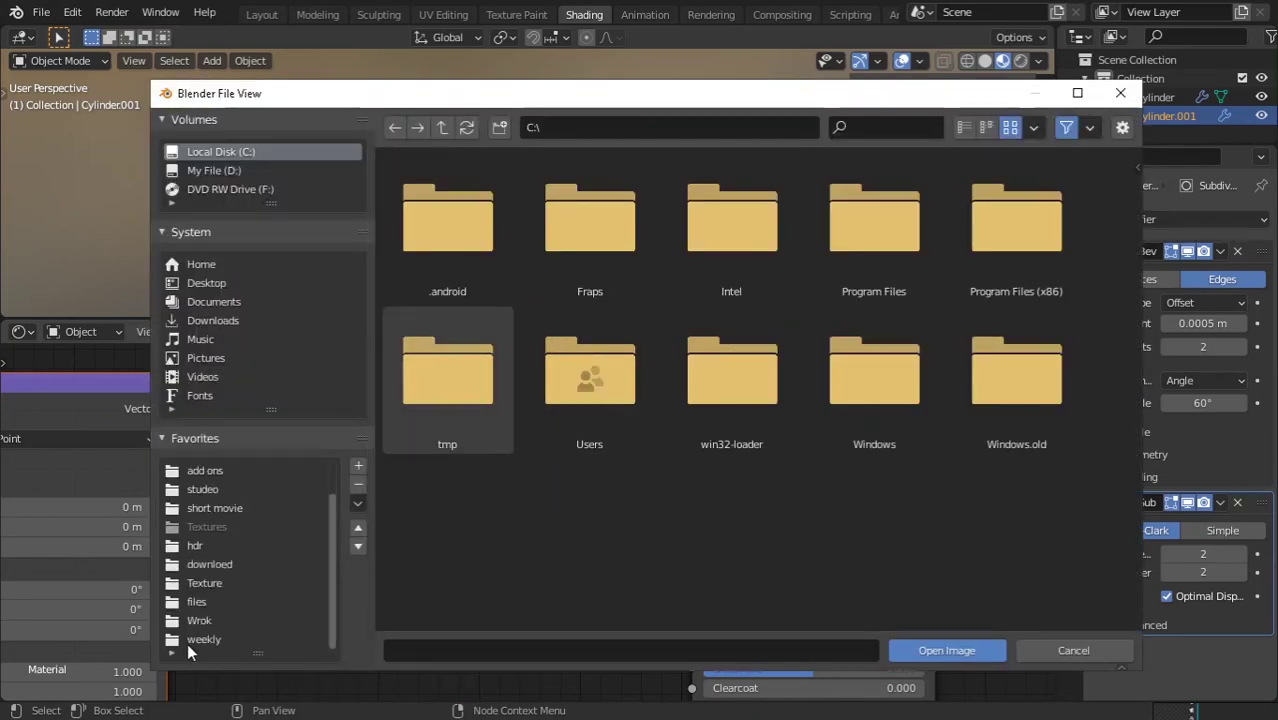
click(191, 642)
click(208, 600)
click(204, 583)
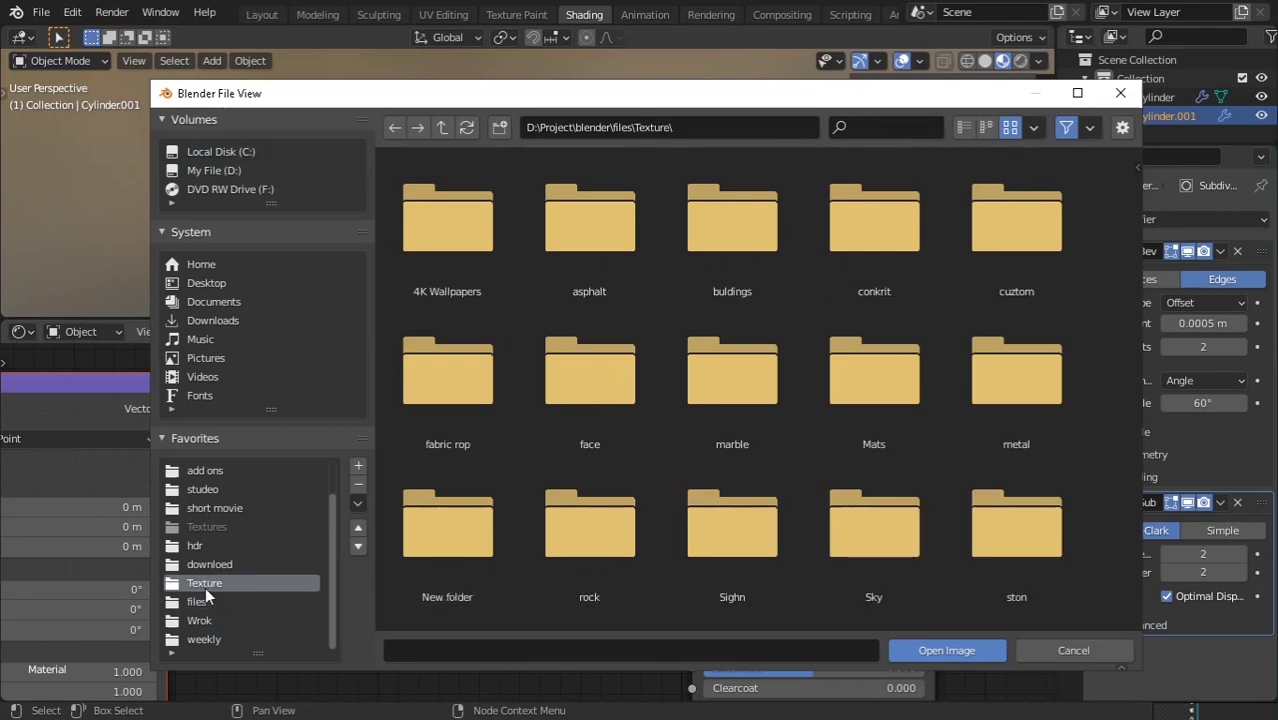
click(199, 620)
scroll(832, 501, down, 3)
scroll(830, 498, down, 8)
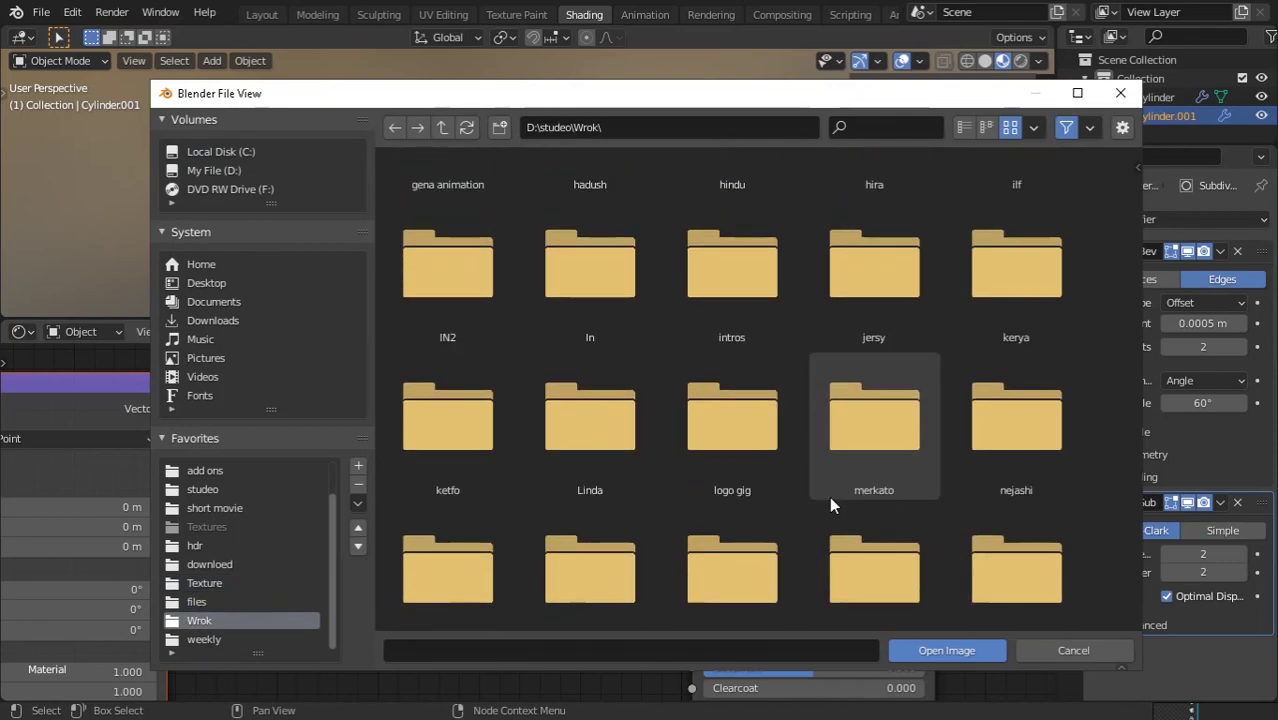
click(214, 639)
click(215, 600)
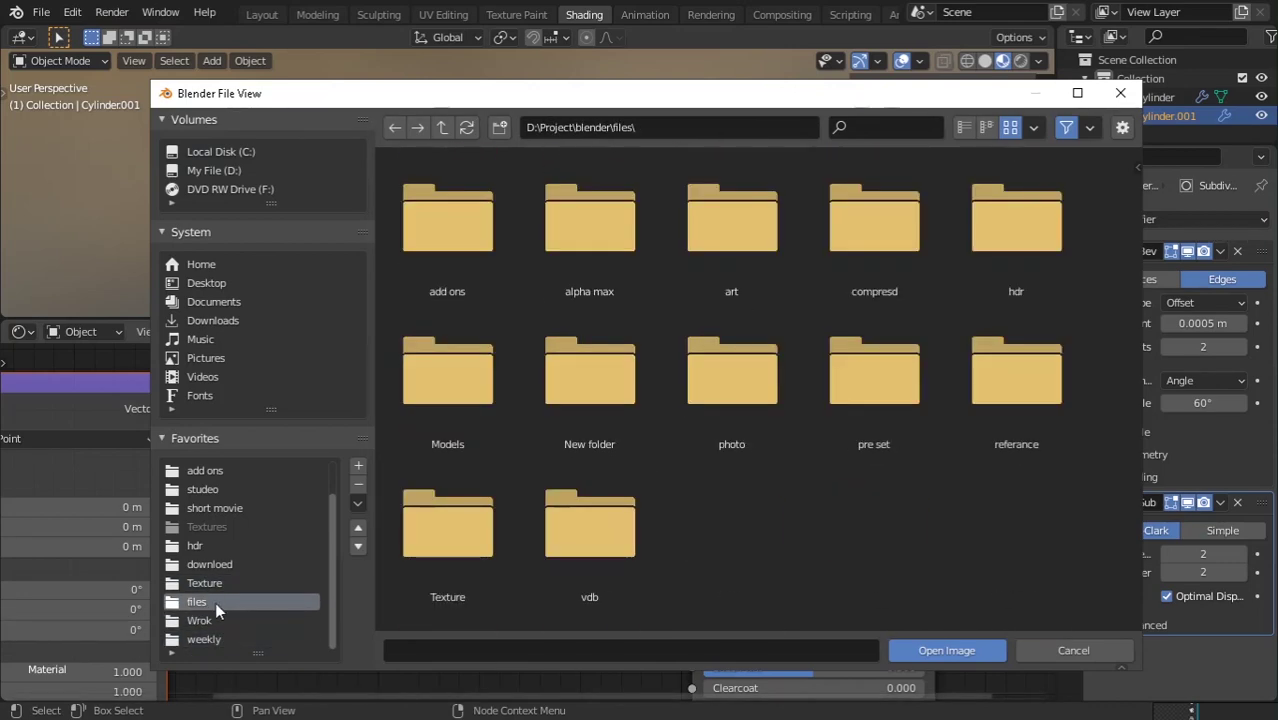
click(207, 637)
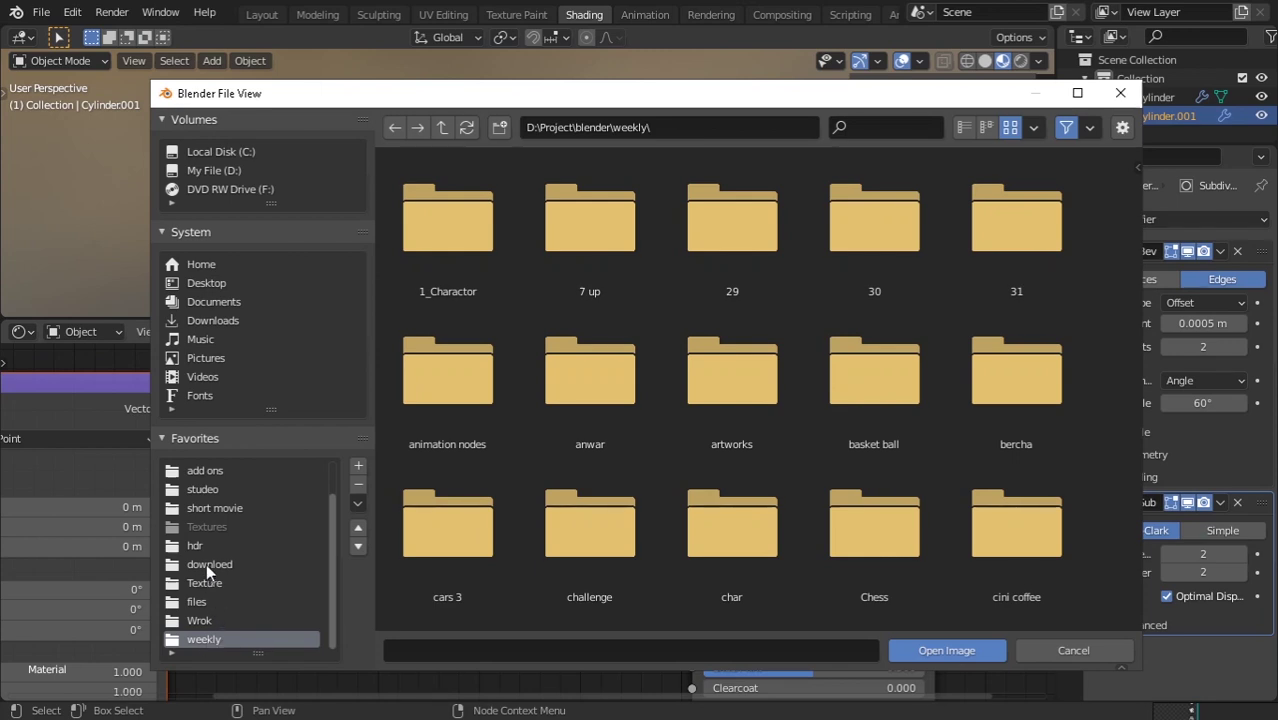
- Load the image 800px_COLOURBOX4727594.jpg from D:\studeo\youtube\20 stick into the Image Texture node
click(212, 490)
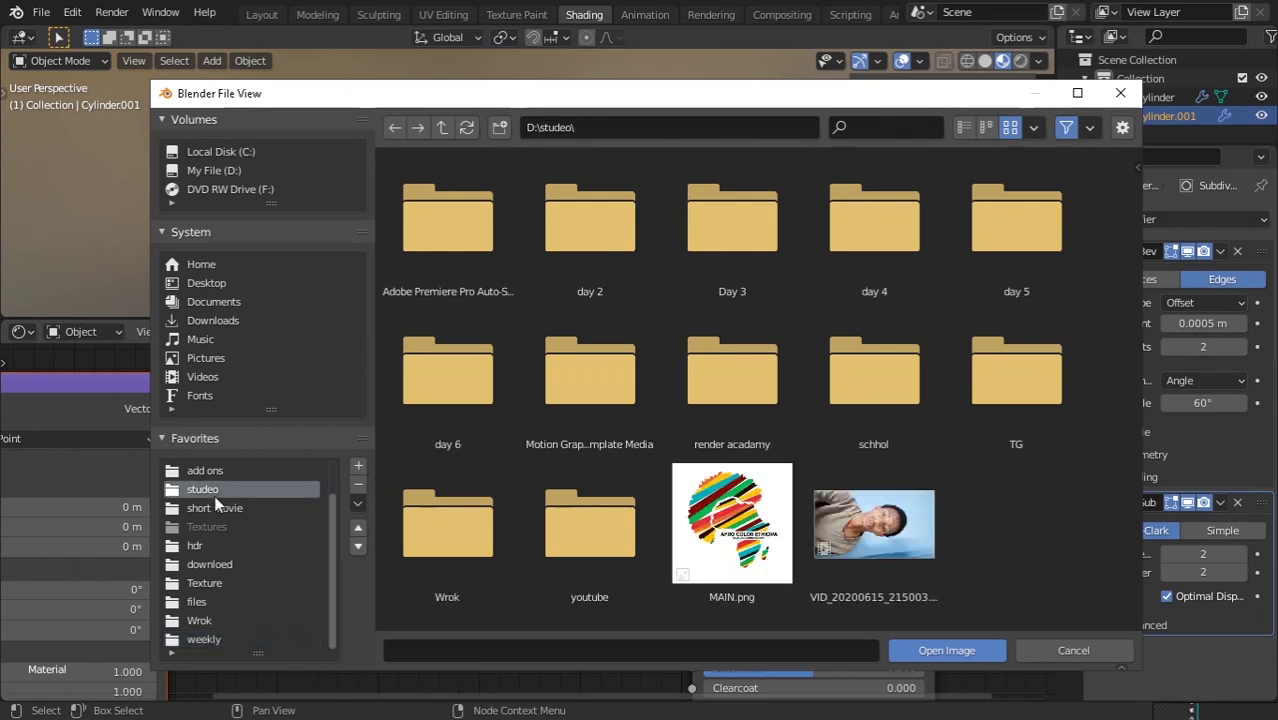
double_click(593, 540)
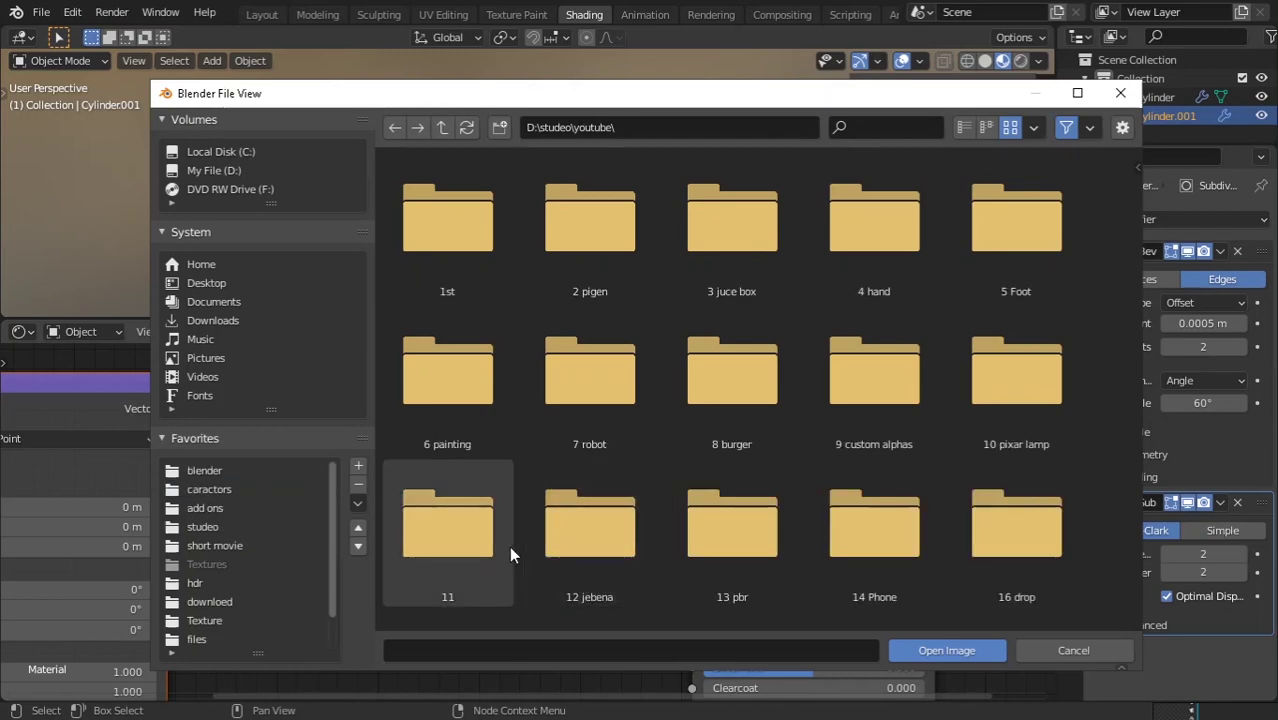
scroll(513, 551, down, 5)
click(754, 411)
double_click(752, 411)
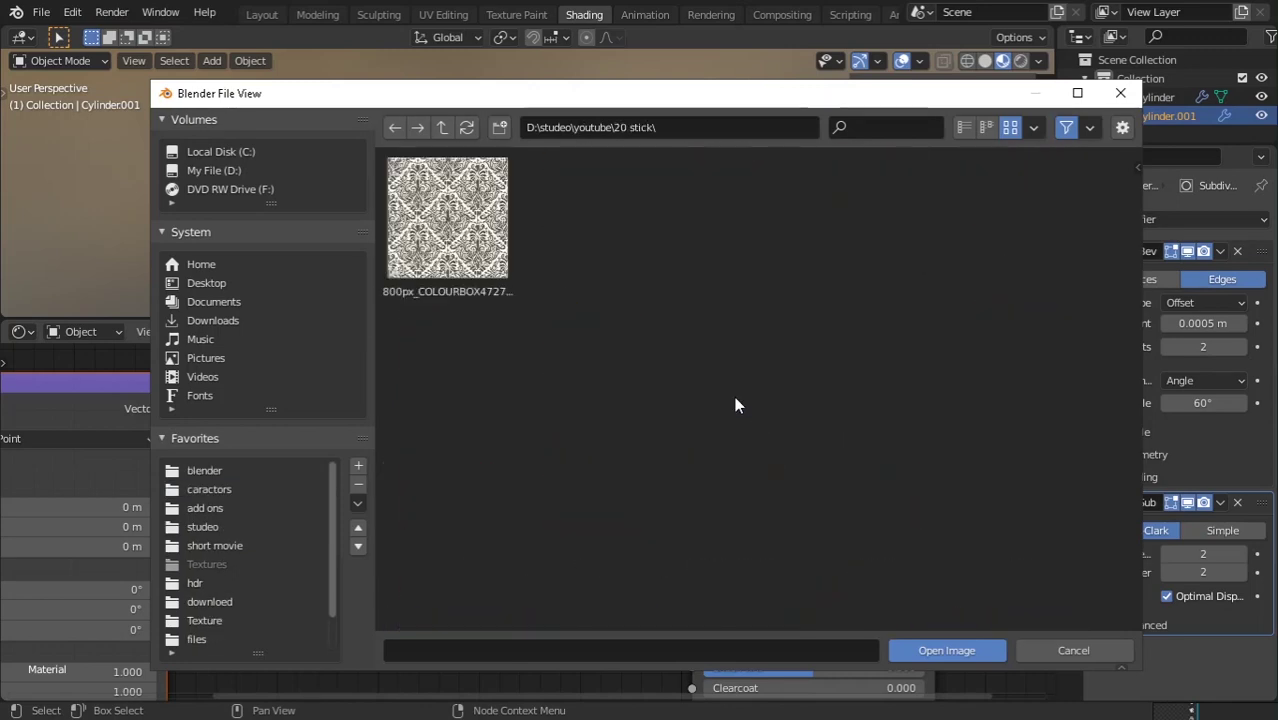
double_click(448, 218)
- Examine how the floral pattern wraps around the handle from several sides
scroll(440, 500, down, 3)
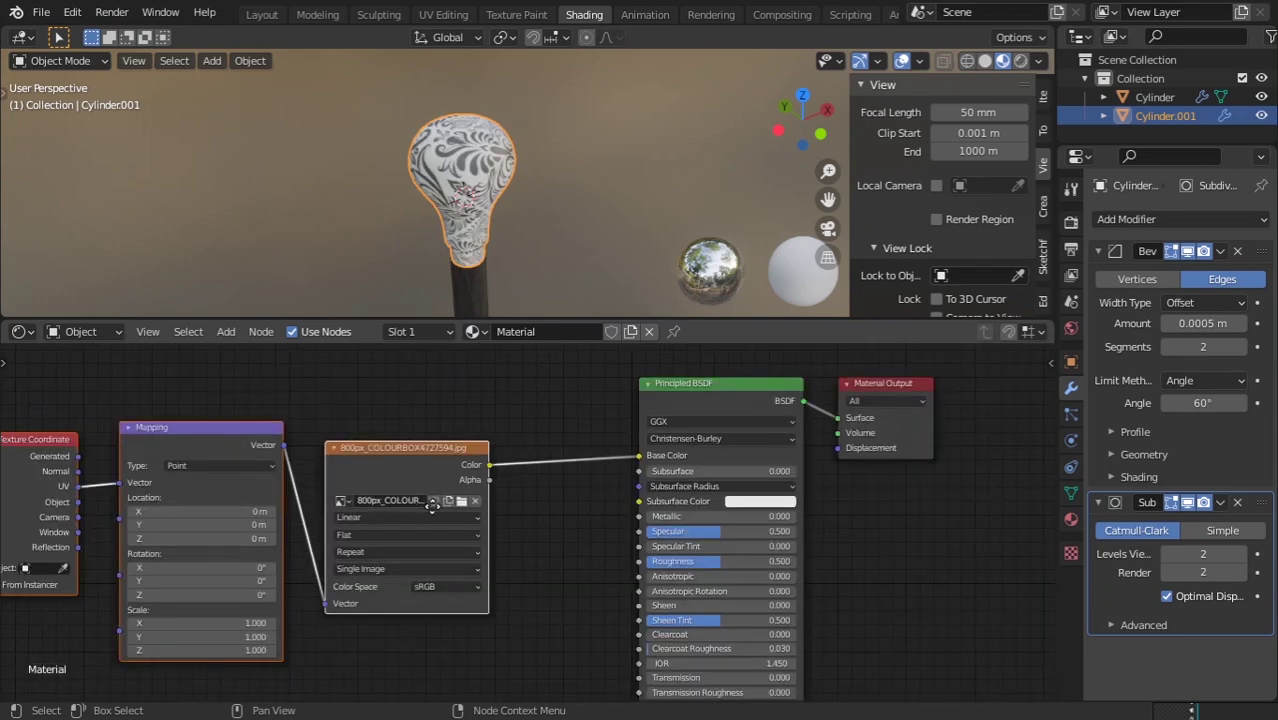
middle_drag(438, 503, 526, 508)
scroll(529, 226, down, 4)
middle_drag(529, 226, 371, 182)
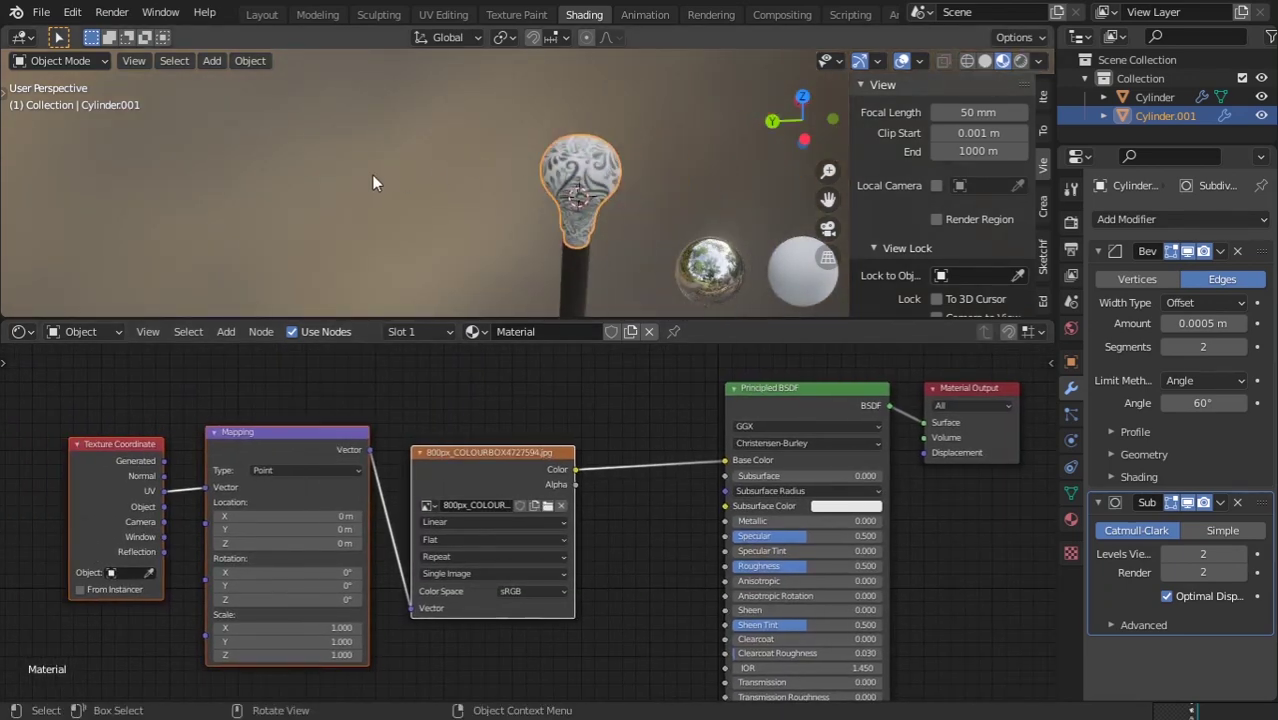
scroll(369, 162, up, 2)
middle_drag(570, 163, 553, 163)
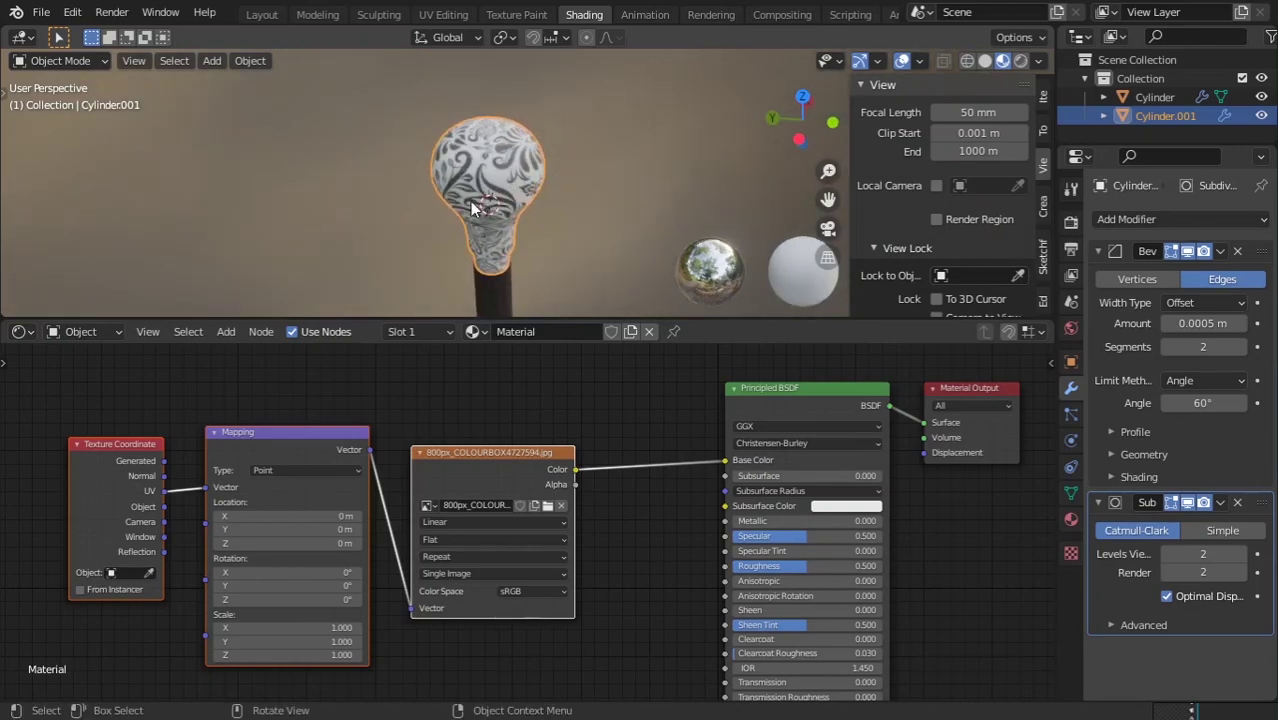
scroll(345, 510, up, 2)
- Try a different X scale in the Mapping node, and undo the change
middle_drag(288, 582, 324, 532)
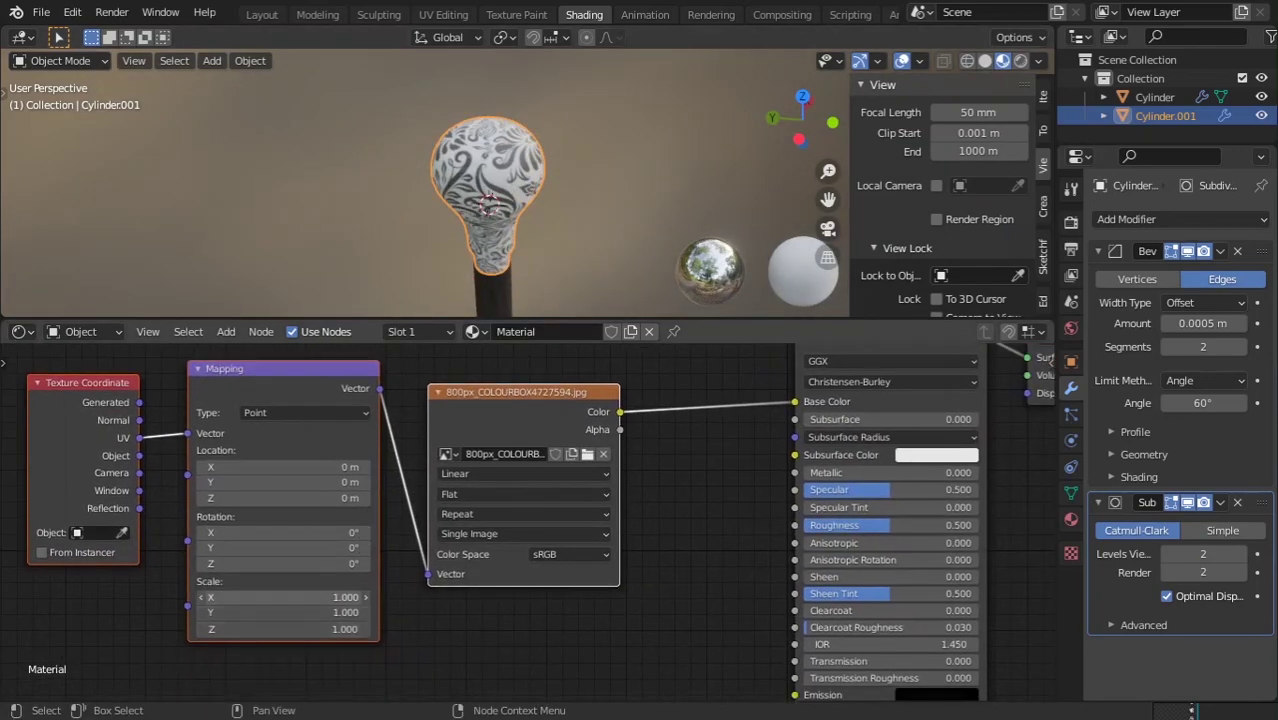
drag(288, 597, 325, 629)
key(ctrl+z)
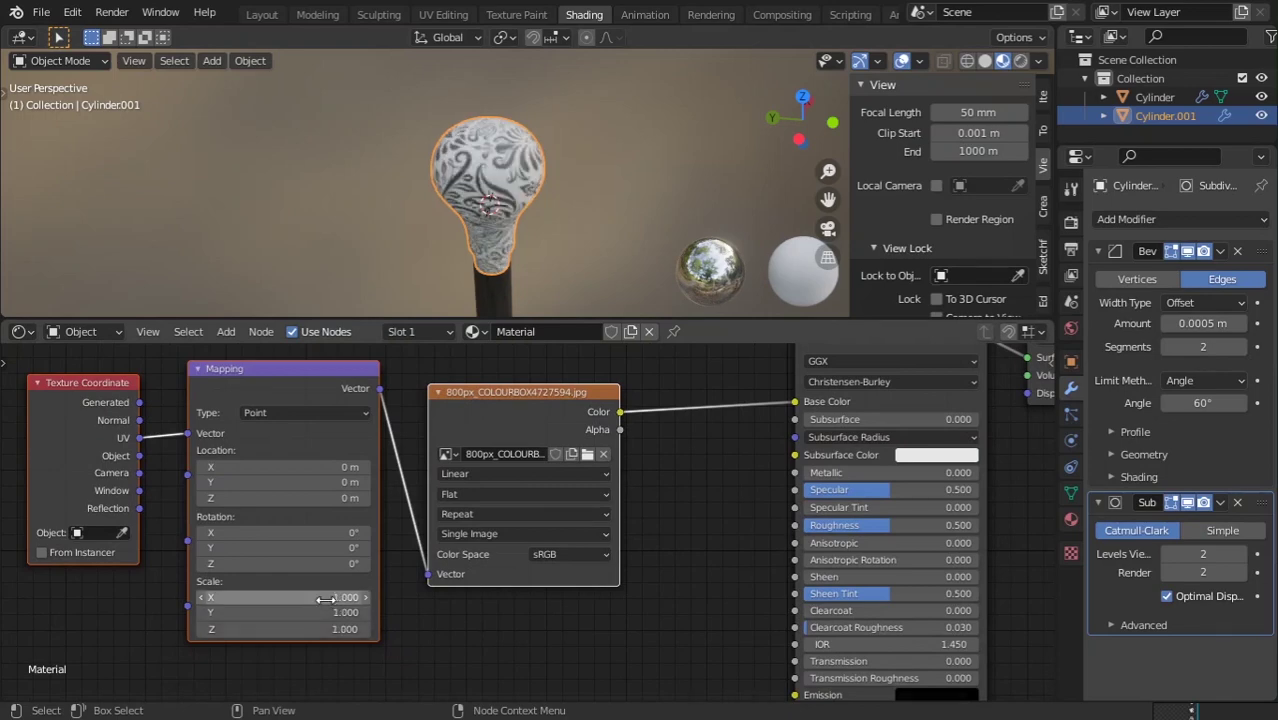
middle_drag(339, 438, 147, 463)
scroll(492, 508, down, 2)
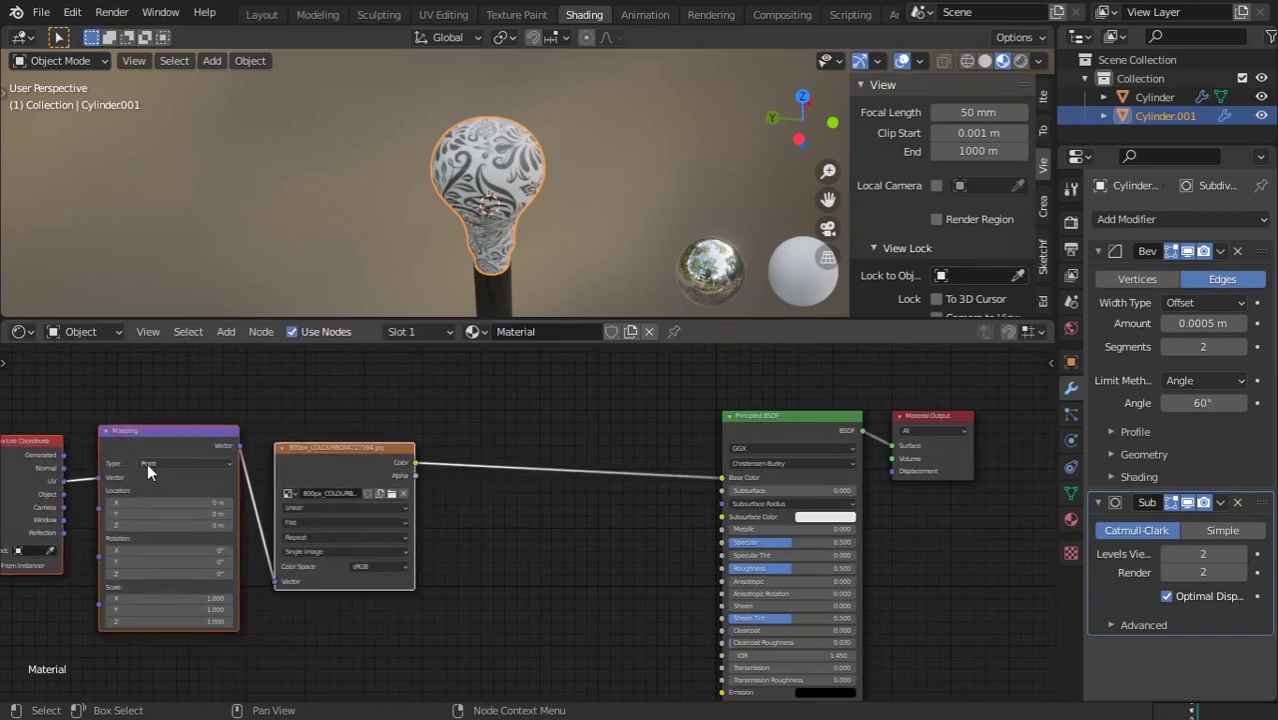
scroll(474, 233, up, 5)
shift+scroll(502, 549, down, 1)
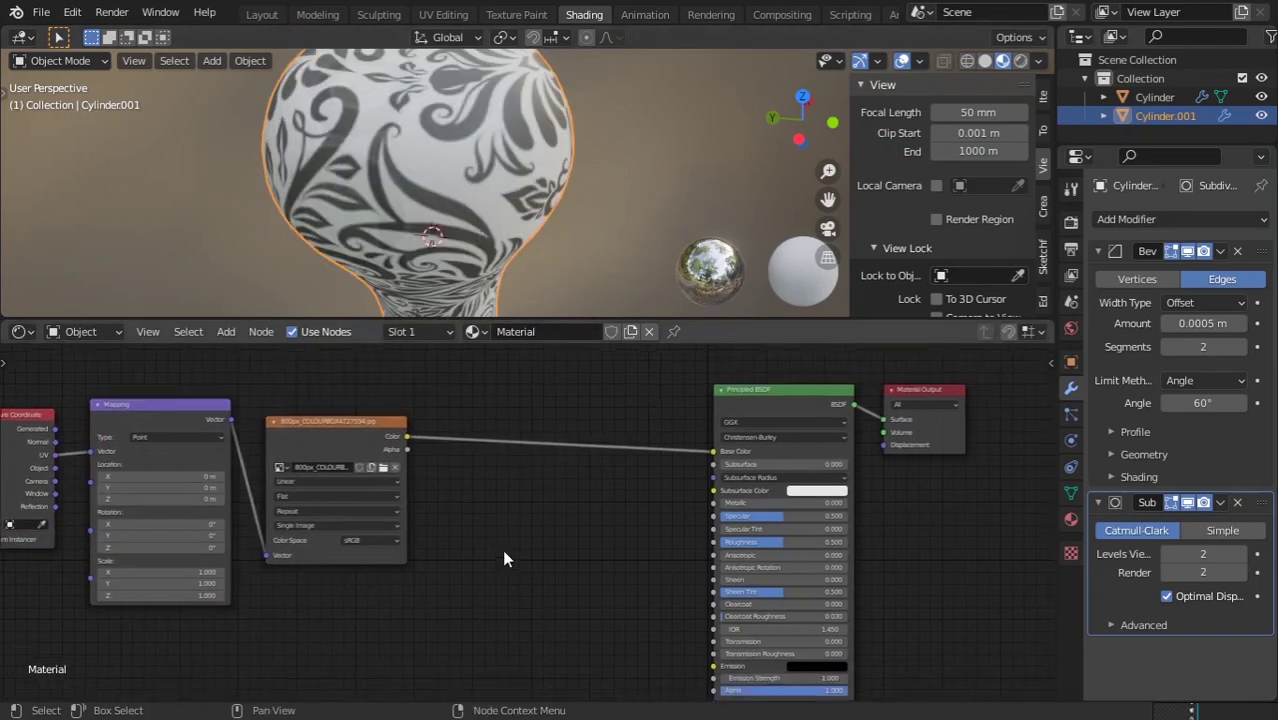
key(shift+a)
text(colo)
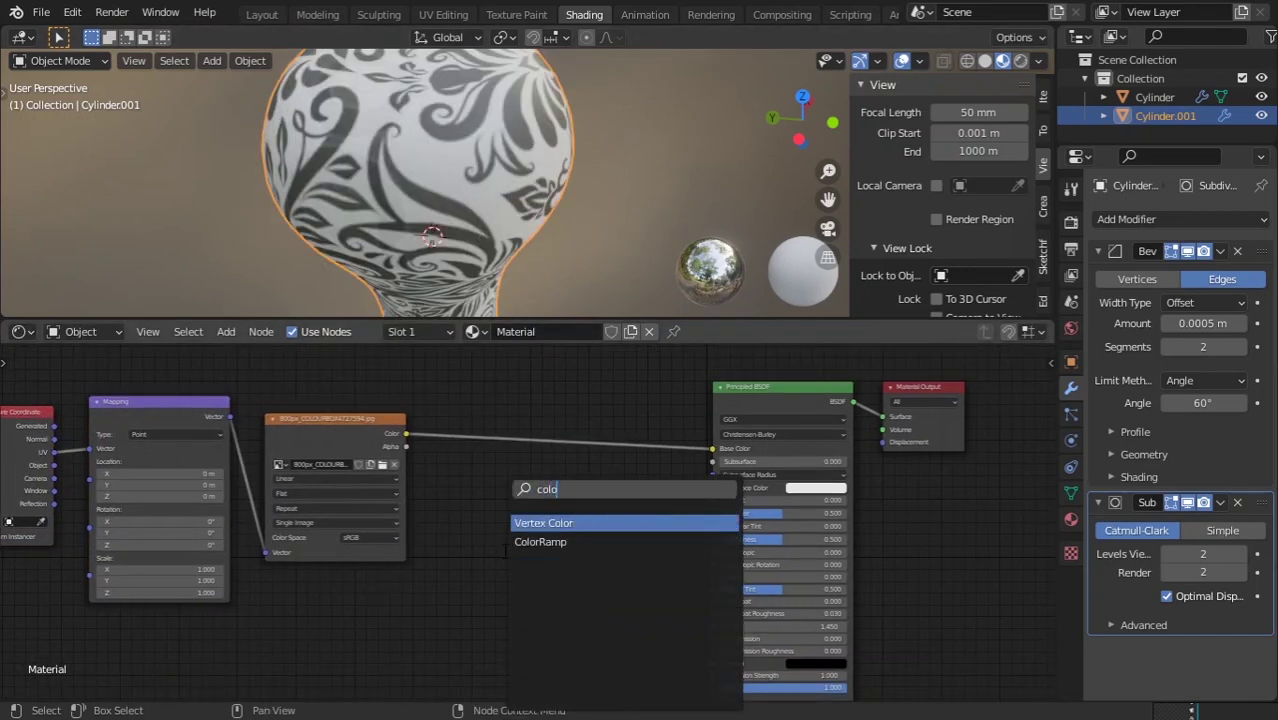
key(Return)
click(503, 551)
key(x)
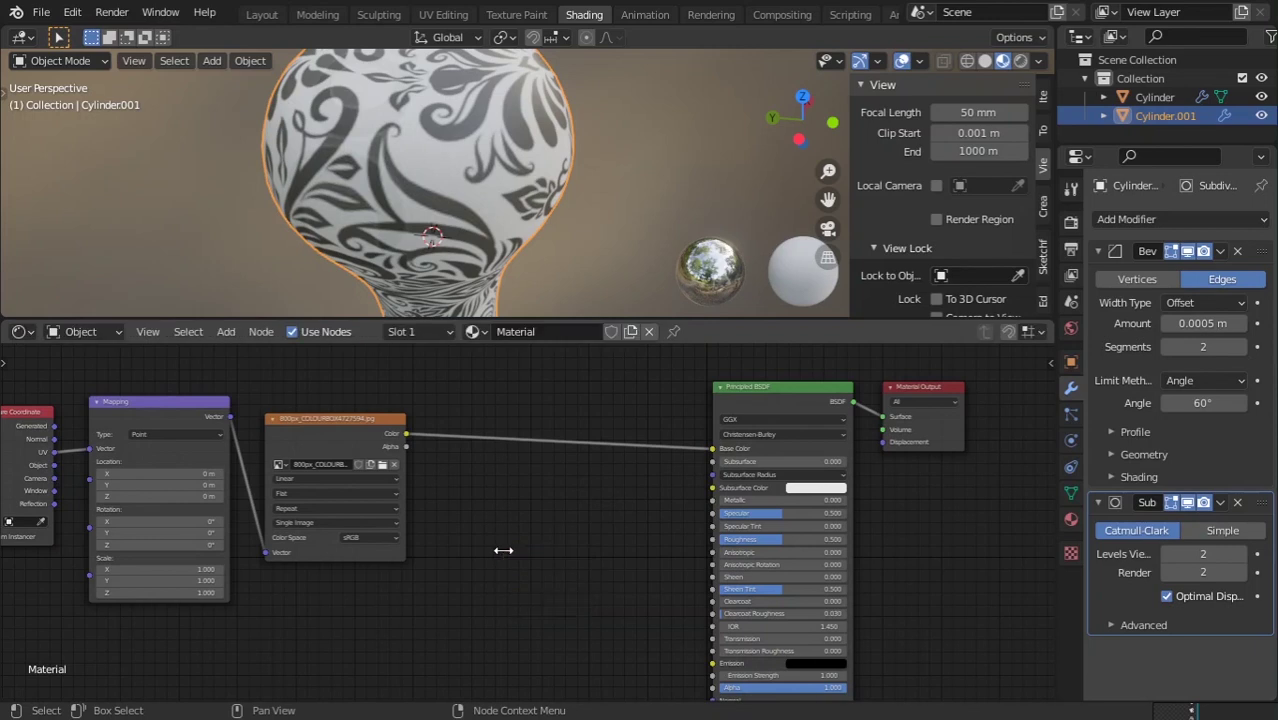
key(shift+a)
text(colo)
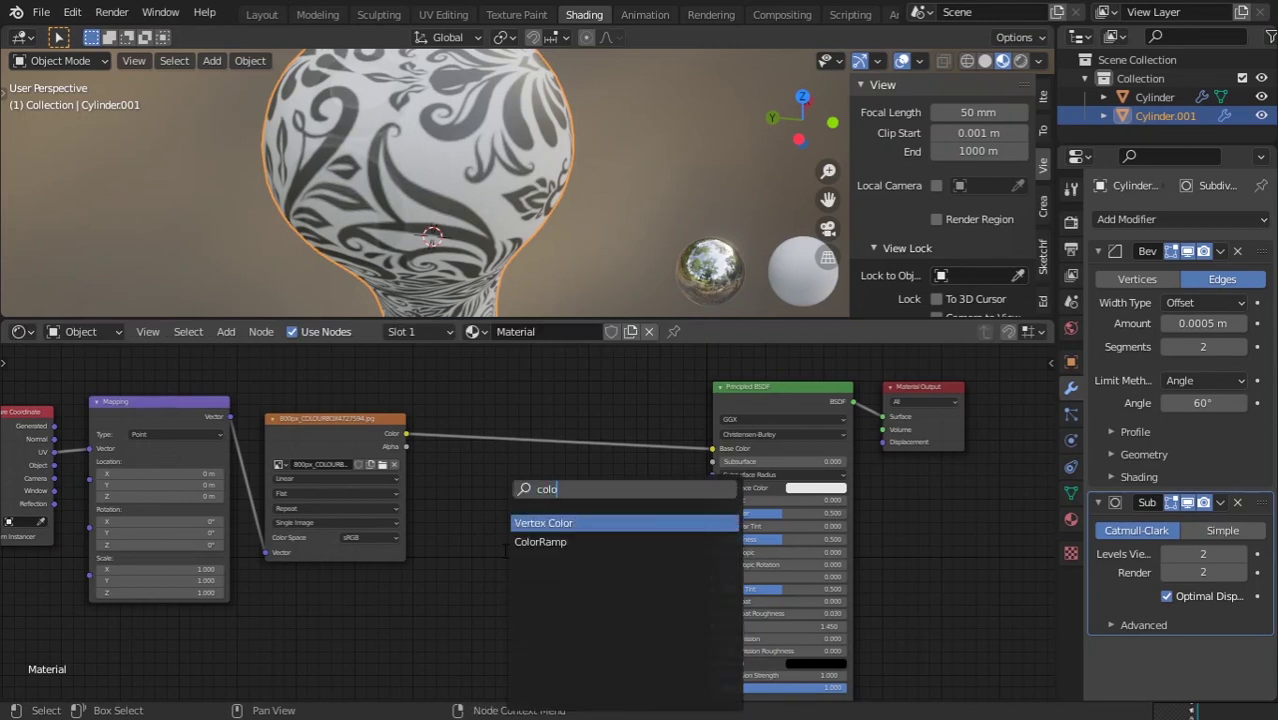
key(Return)
key(Escape)
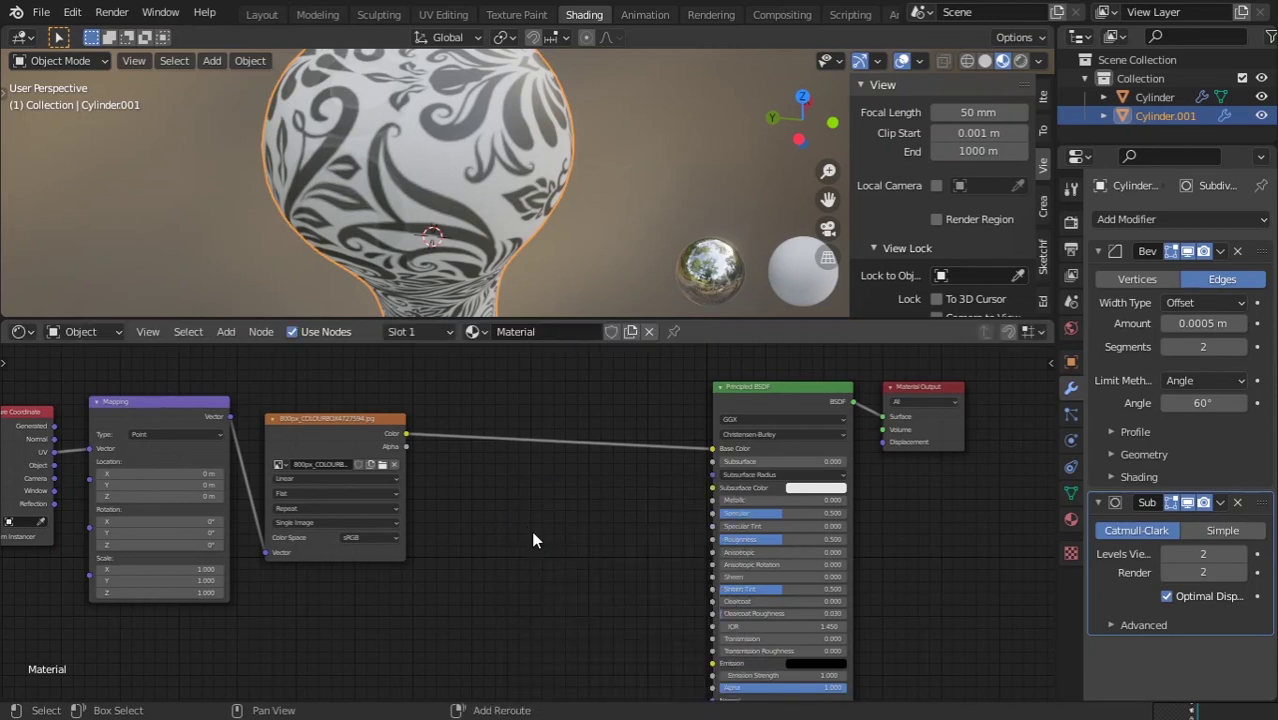
- Add a ColorRamp node fed by the image texture's Color, and link its Color output to the Principled BSDF's Normal input
key(shift+a)
text(colo)
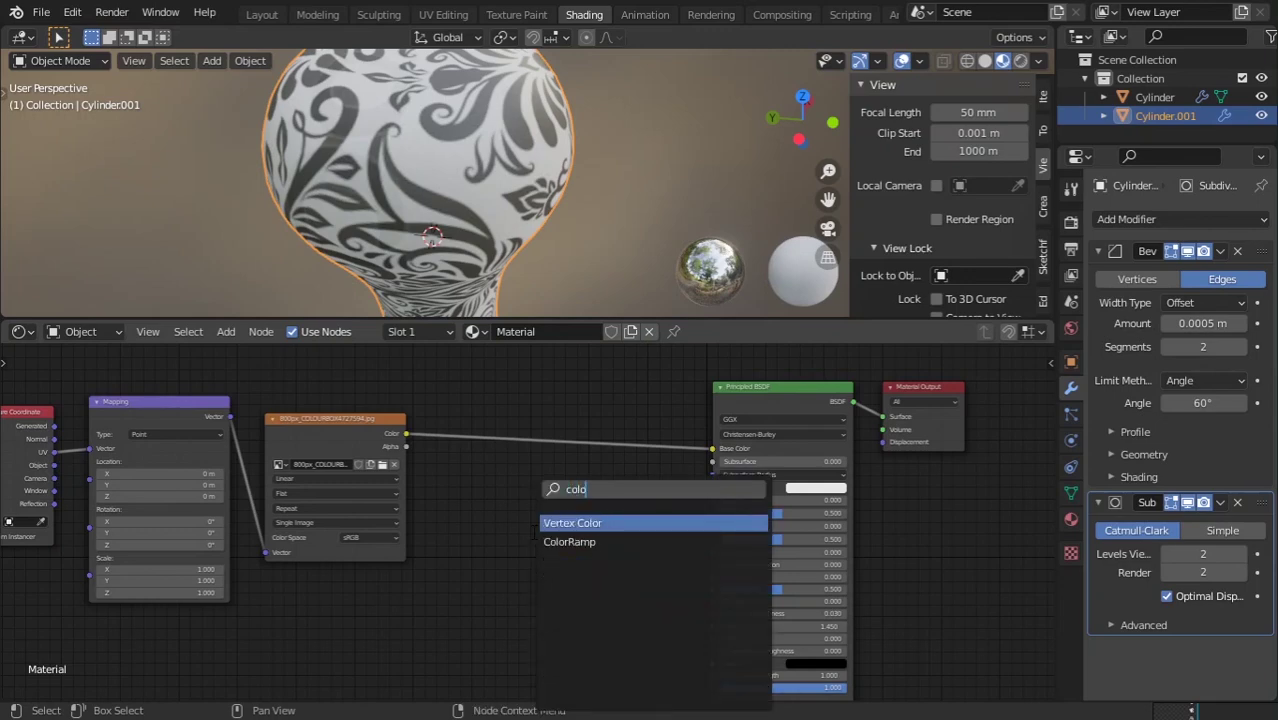
click(547, 541)
click(501, 586)
middle_drag(584, 605, 565, 505)
scroll(568, 500, up, 1)
drag(588, 470, 711, 610)
middle_drag(479, 524, 514, 581)
drag(406, 391, 512, 622)
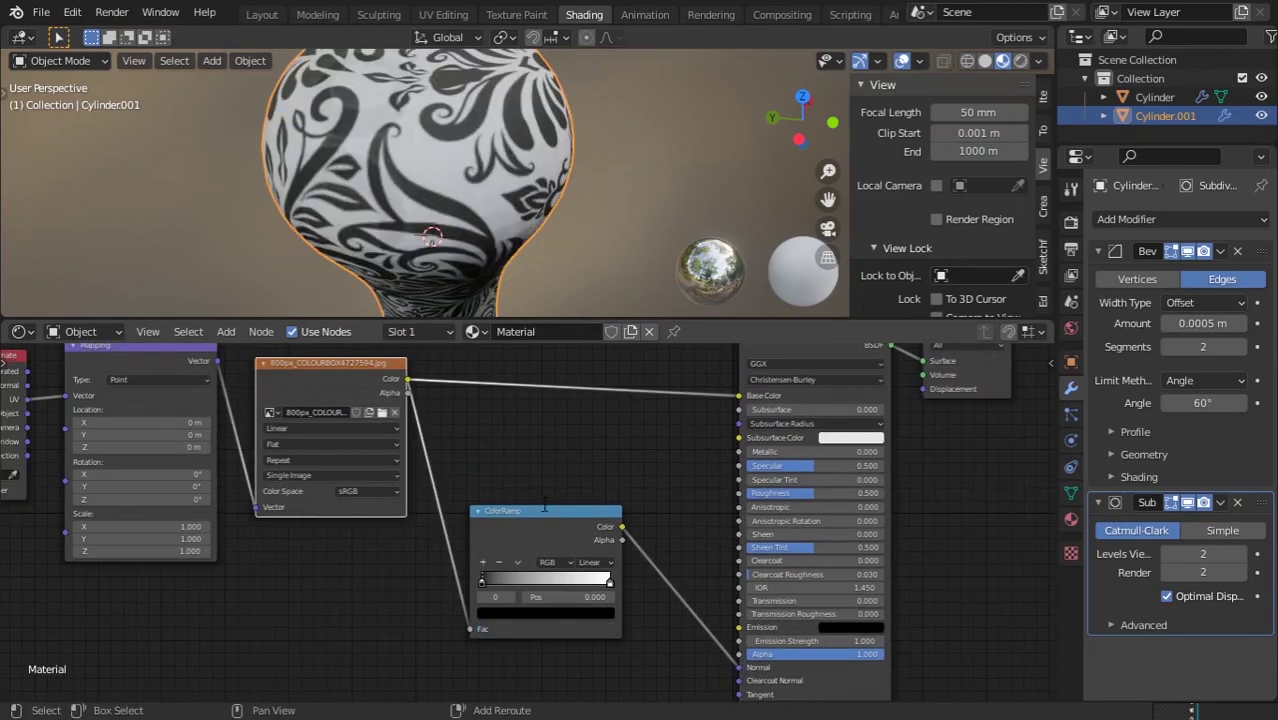
- Insert a Bump node into the link between the ColorRamp and the Principled BSDF's Normal input
key(shift+a)
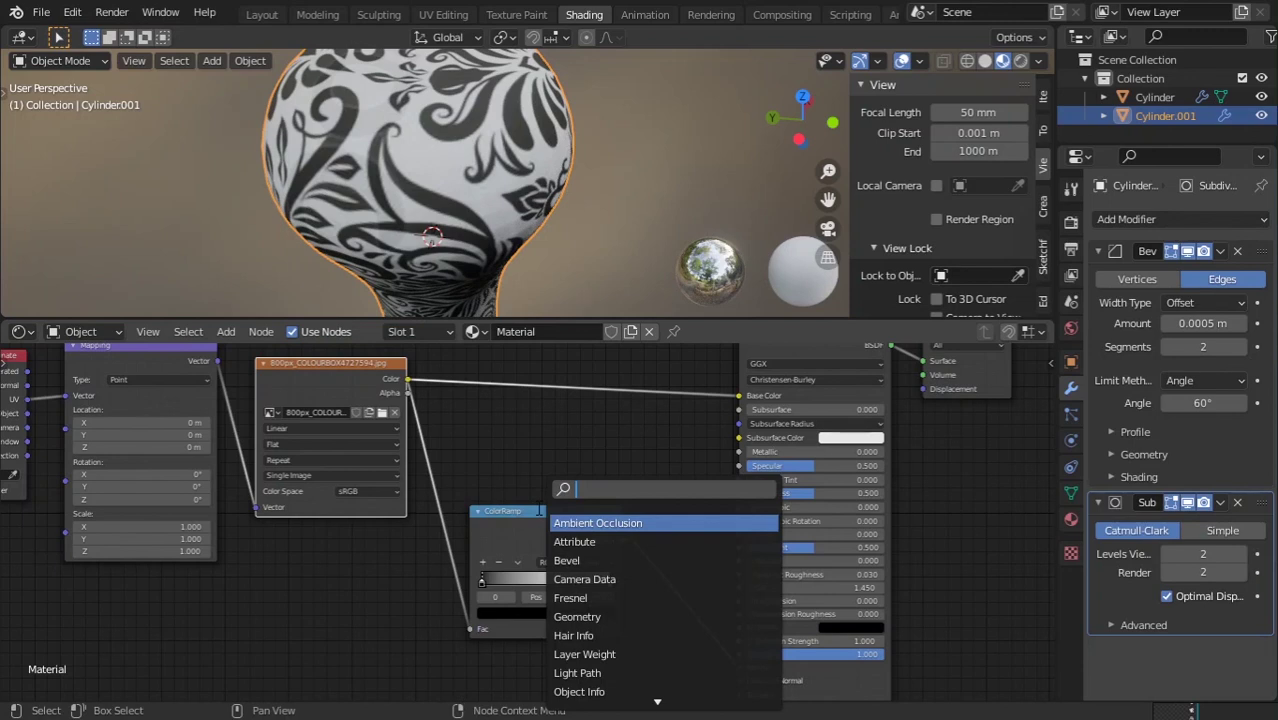
text(bump)
key(Return)
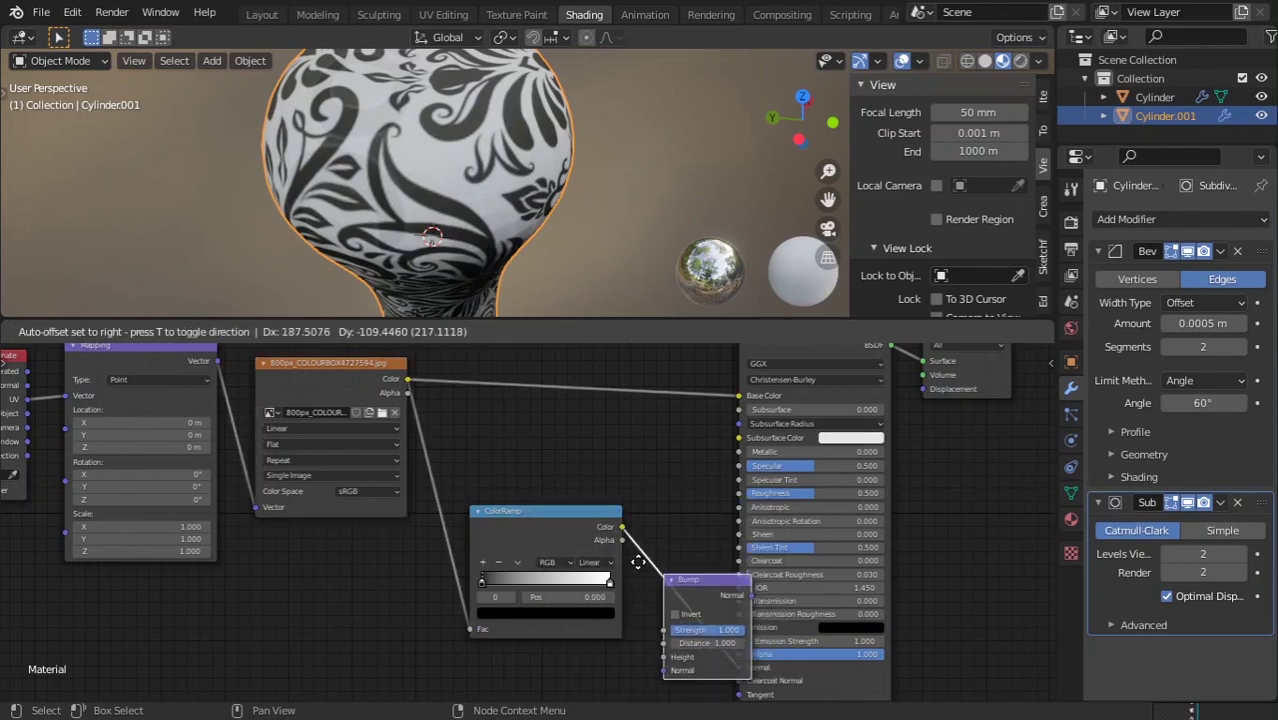
click(627, 562)
- Cut the link from the image texture's Color output to the Principled BSDF's Base Color, and check the handle's surface
middle_drag(680, 566, 653, 510)
middle_drag(648, 345, 621, 408)
ctrl+right_drag(621, 400, 650, 450)
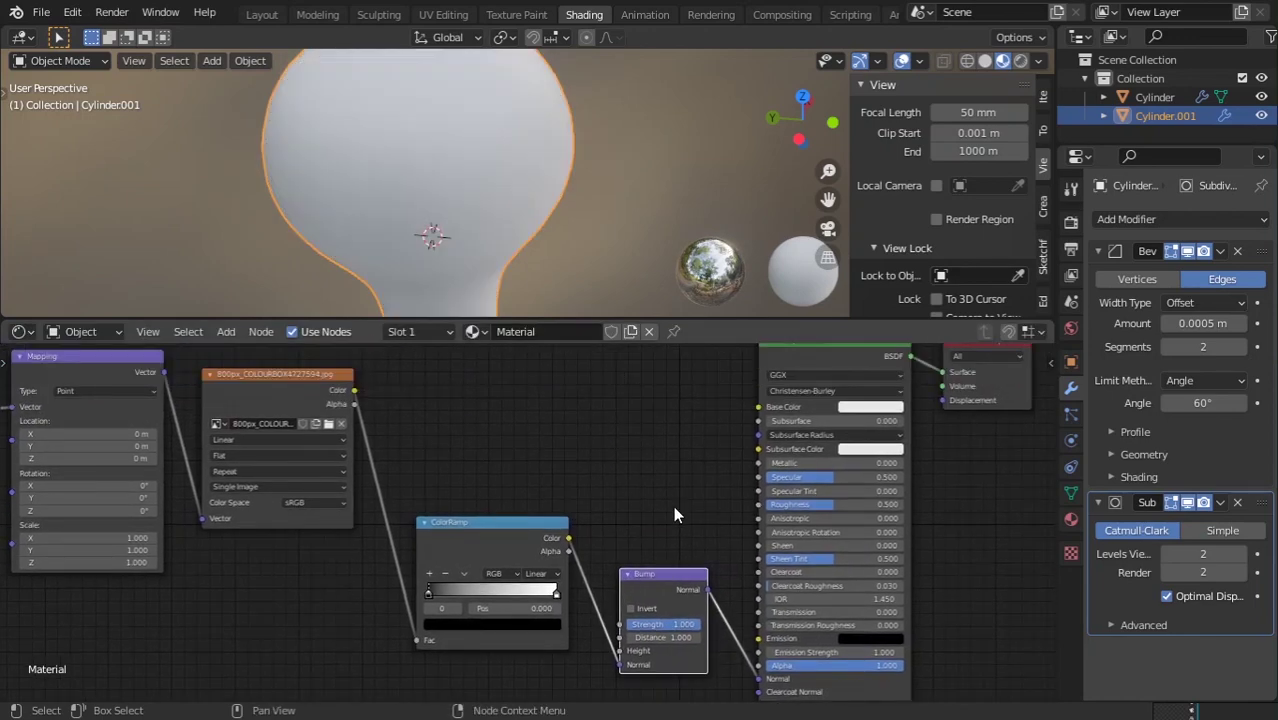
middle_drag(679, 530, 643, 504)
scroll(600, 556, up, 4)
middle_drag(507, 598, 492, 566)
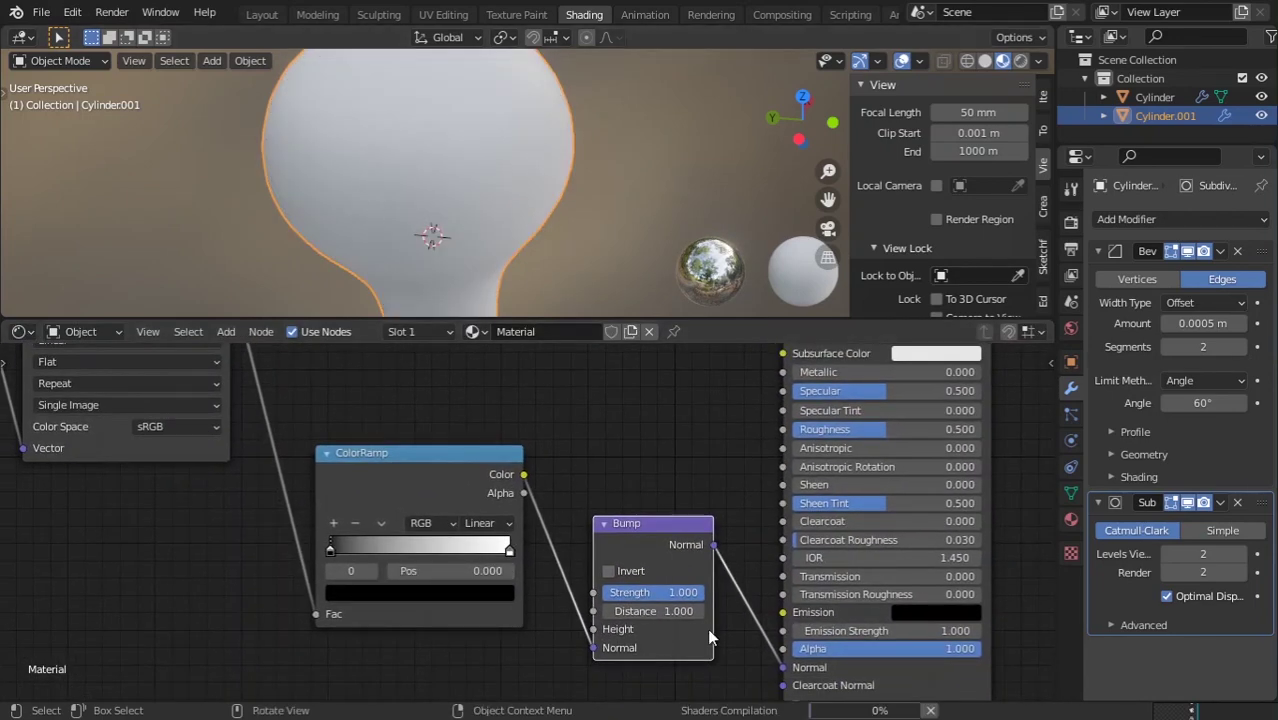
scroll(627, 562, down, 2)
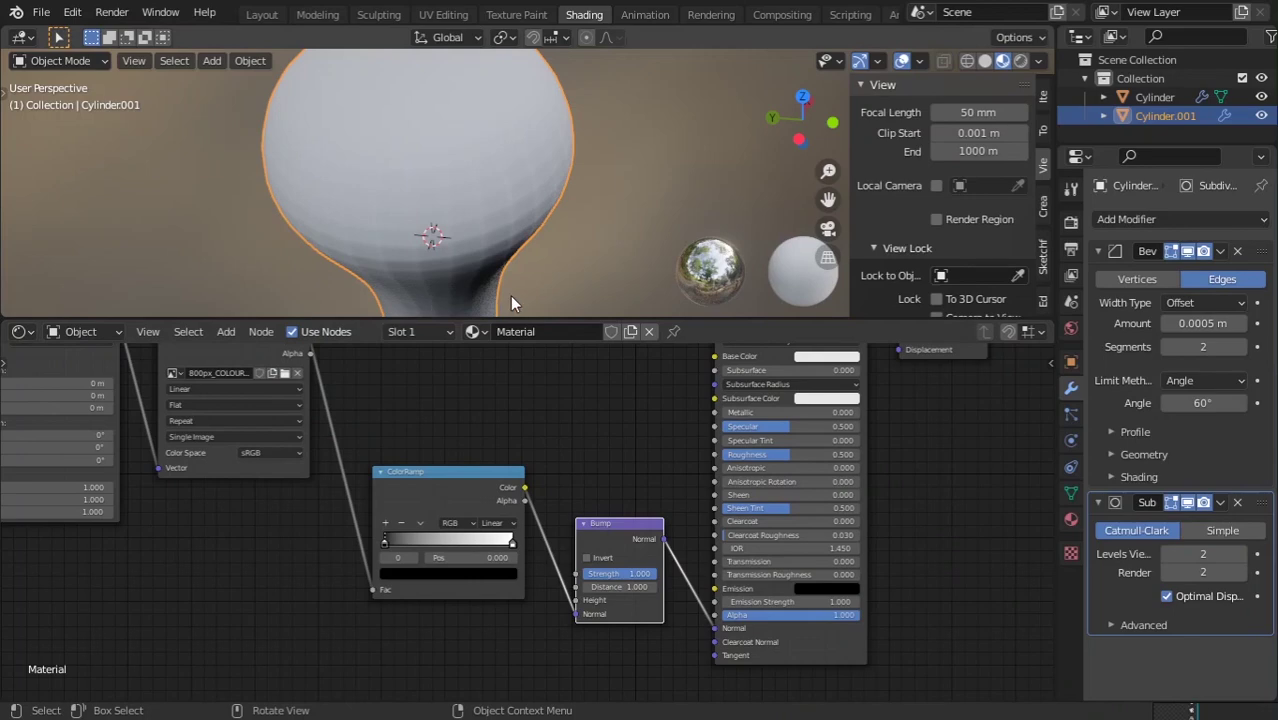
middle_drag(250, 391, 377, 508)
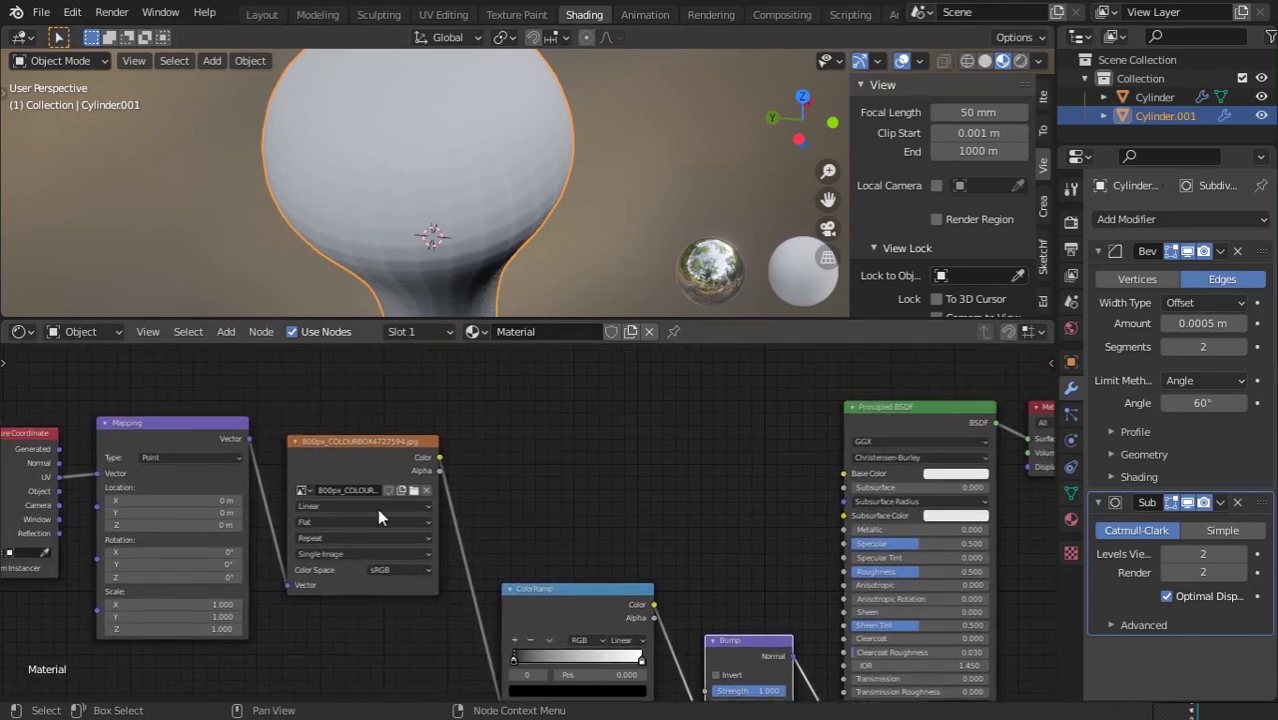
- Preview the image texture and ColorRamp on the handle, and increase the contrast by moving both ramp stops inward, the black one to 0.273
ctrl+shift+click(360, 474)
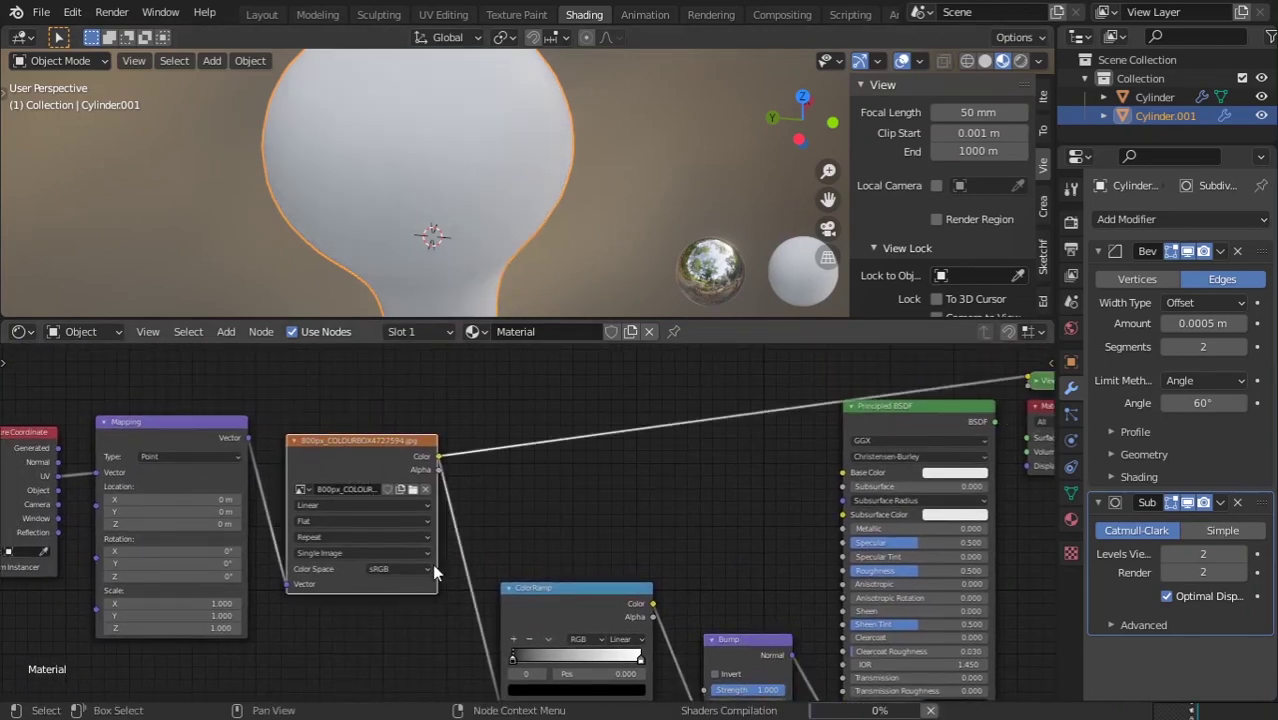
middle_drag(525, 620, 477, 575)
ctrl+shift+click(531, 572)
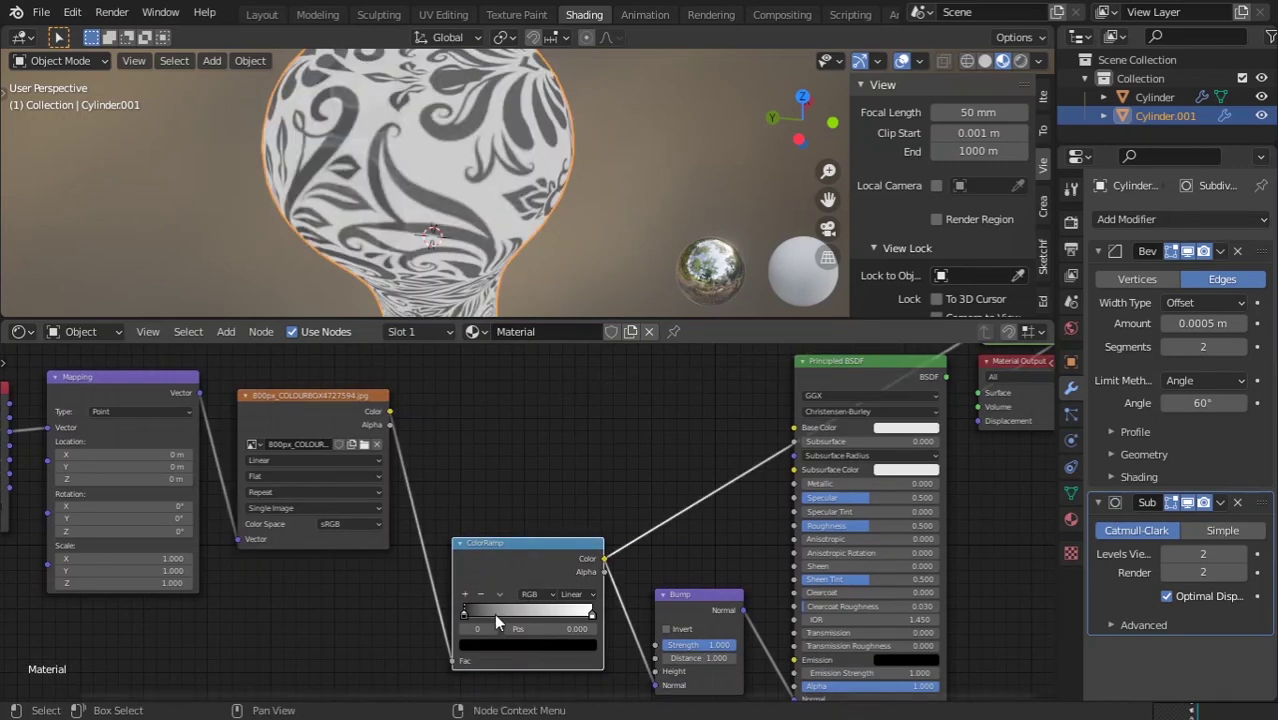
mouse_move(494, 613)
mouse_down()
mouse_move(566, 611)
mouse_move(540, 611)
mouse_move(537, 626)
mouse_move(498, 612)
mouse_up()
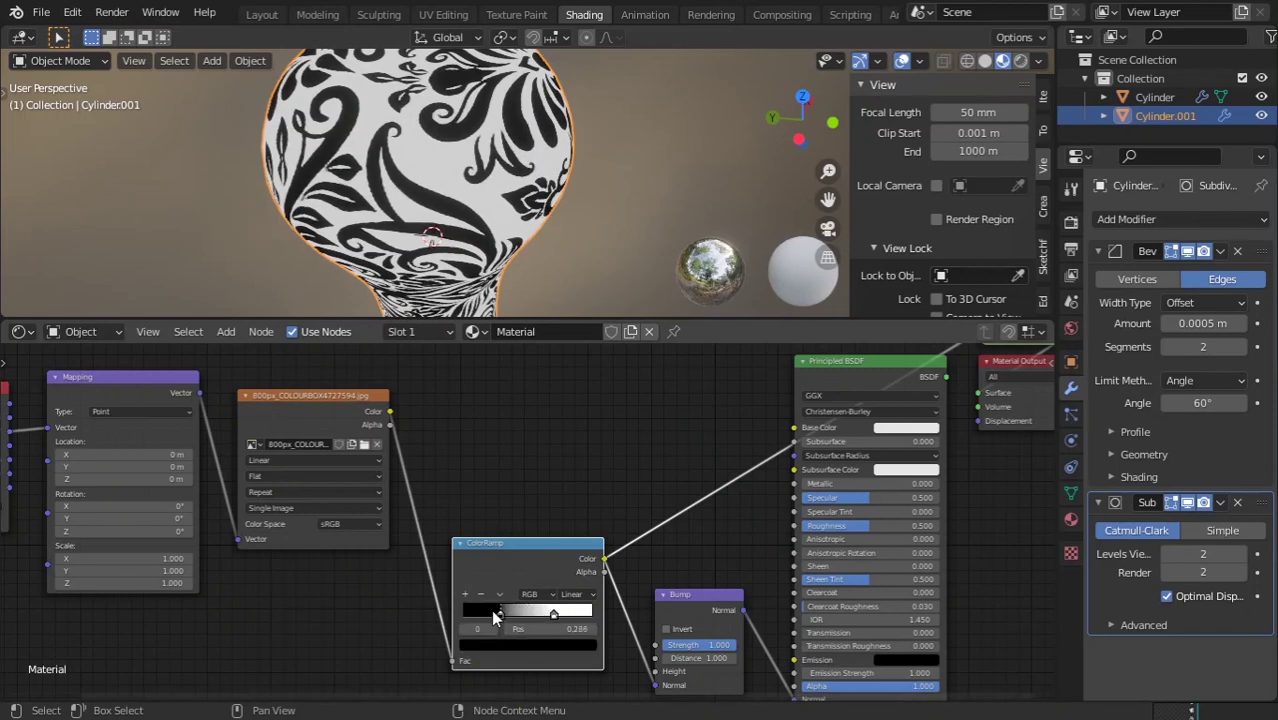
- Preview the Bump node and relink the ColorRamp's Color output from its Normal input to its Height input
middle_drag(725, 625, 709, 619)
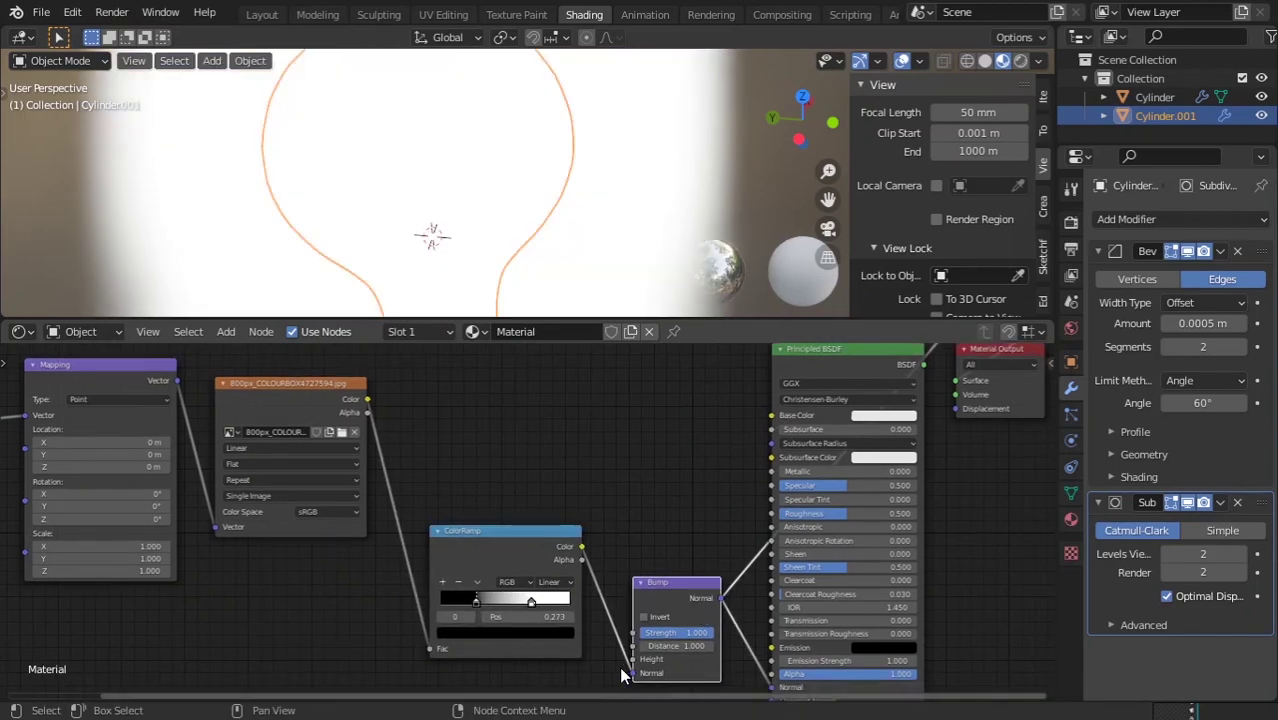
mouse_move(695, 559)
middle_down()
mouse_move(677, 605)
mouse_move(671, 561)
middle_up()
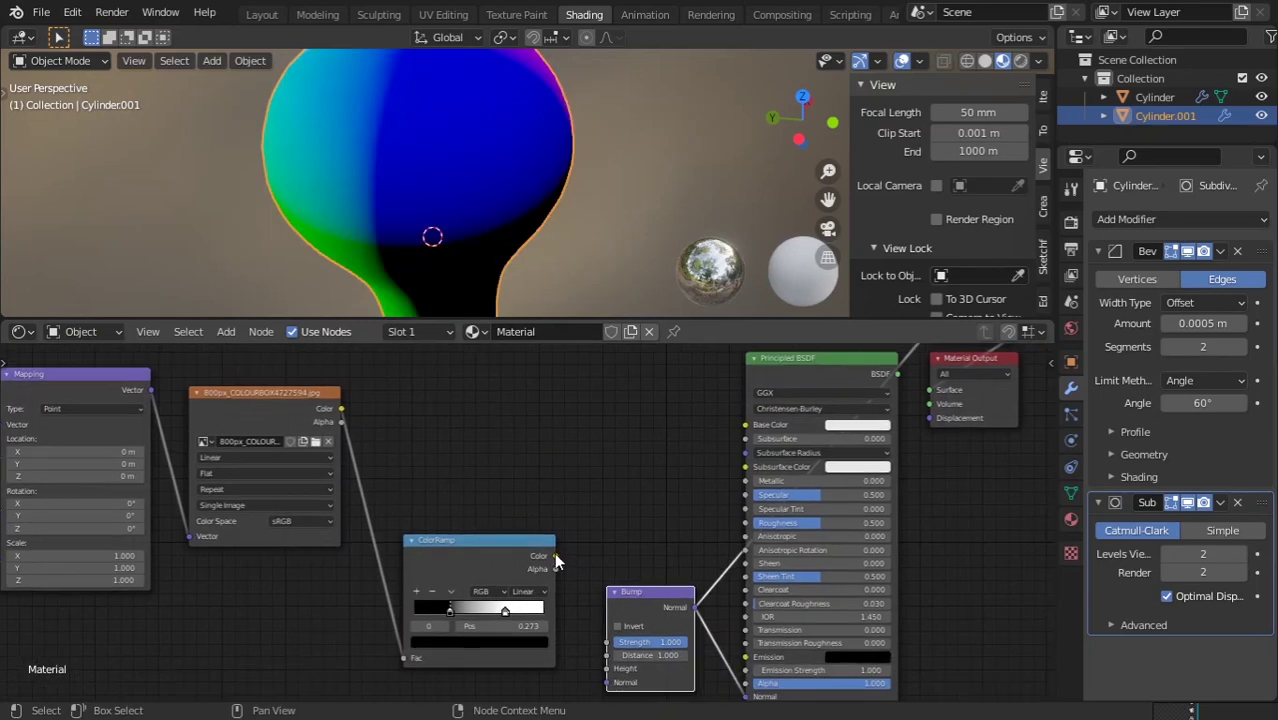
drag(555, 556, 606, 668)
middle_drag(690, 531, 623, 553)
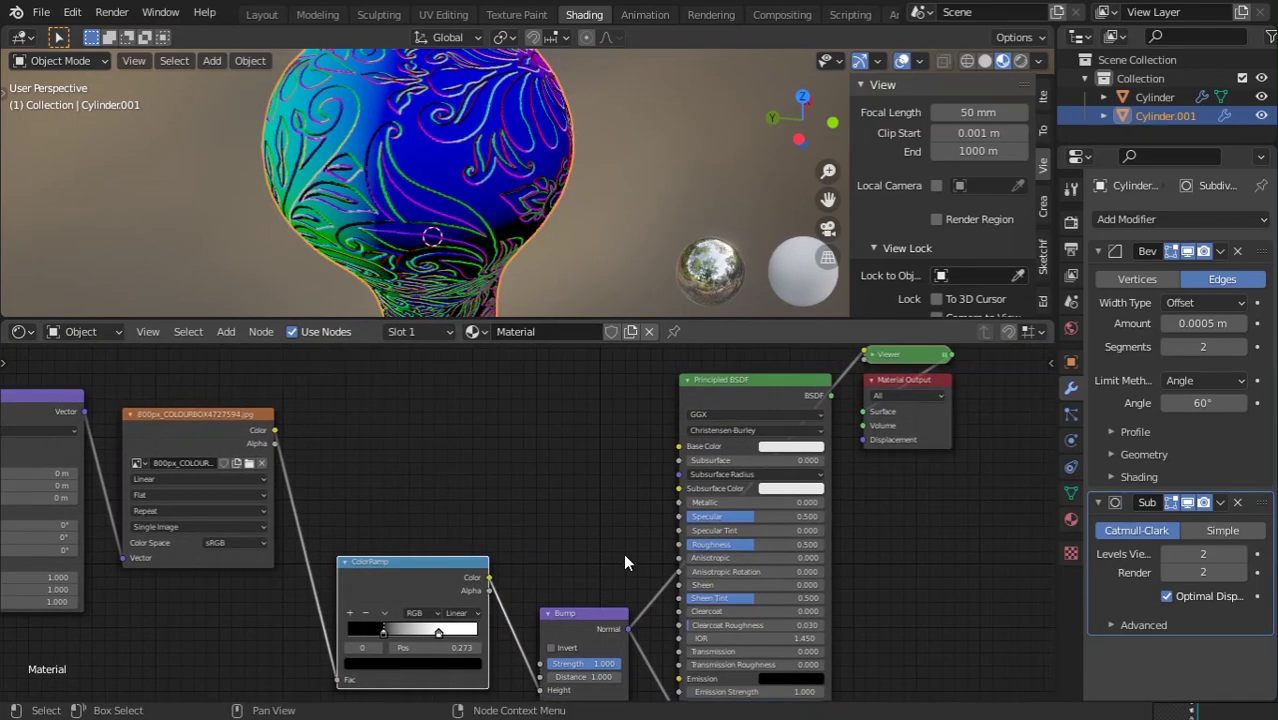
- Return to the Principled BSDF preview, and flip the ColorRamp with its white stop moved to 0.291
scroll(350, 105, down, 7)
middle_drag(364, 170, 374, 125)
shift+middle_drag(435, 195, 453, 125)
scroll(455, 128, up, 5)
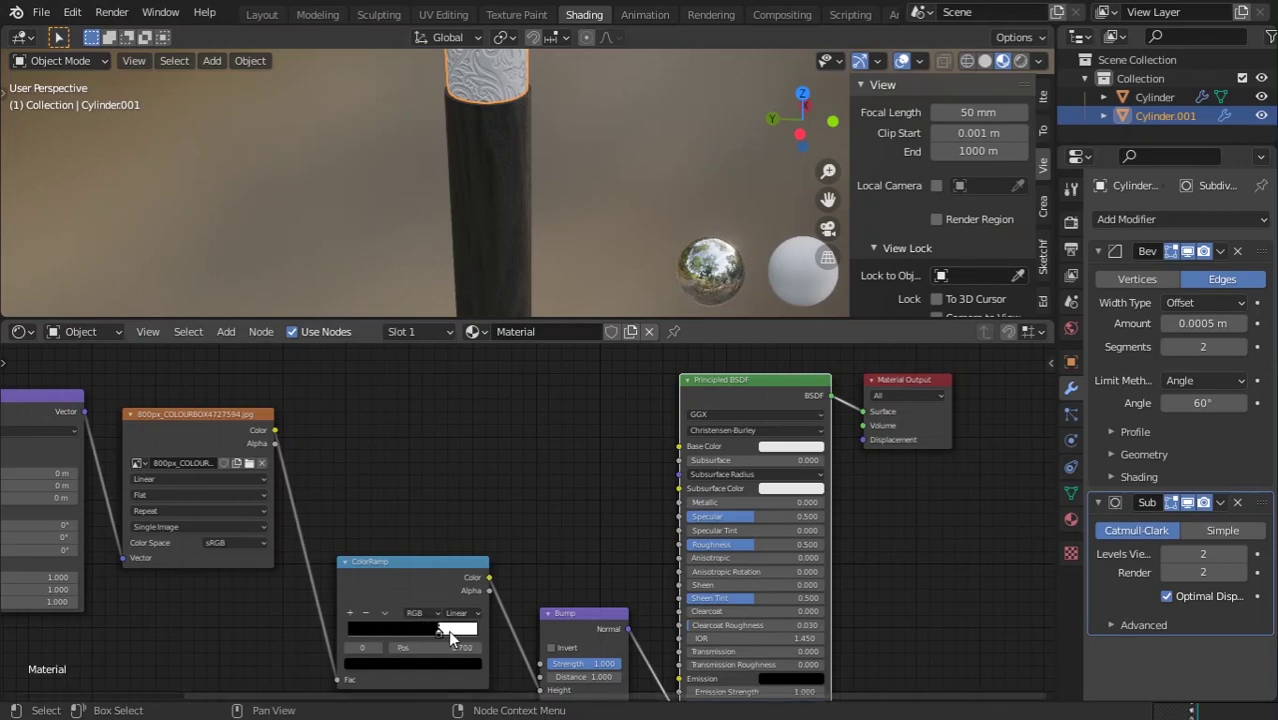
drag(448, 631, 361, 620)
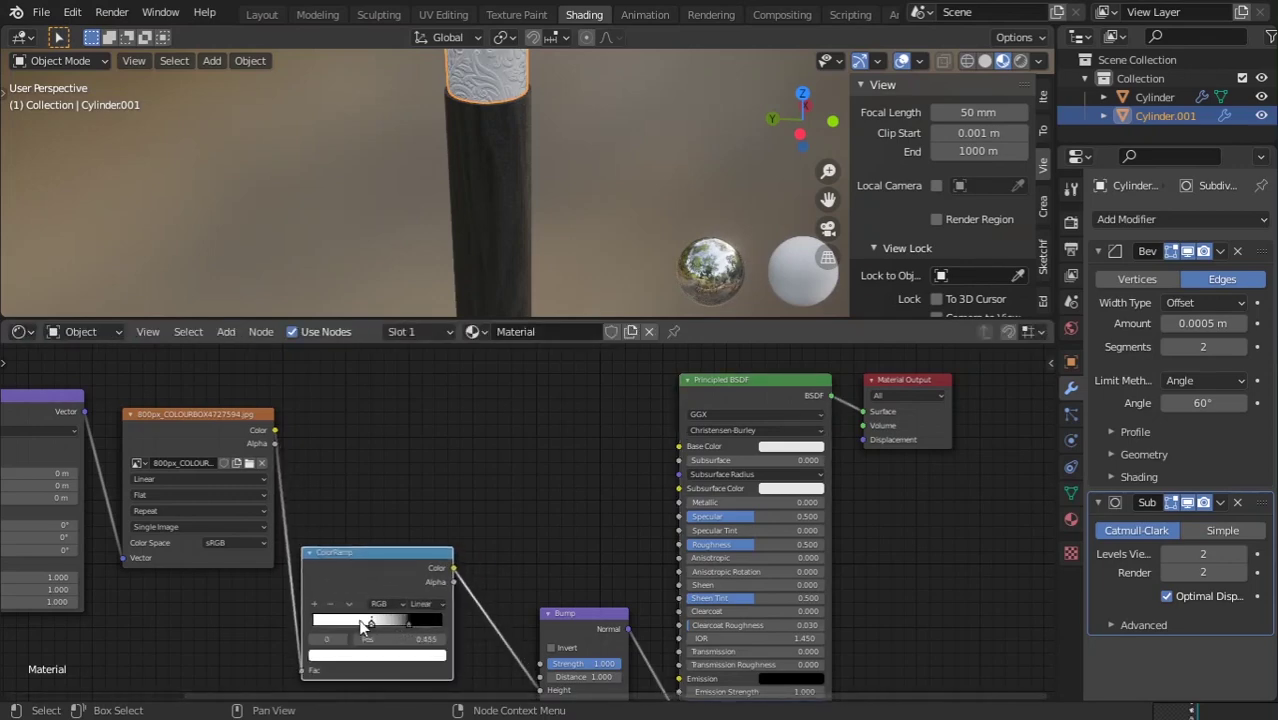
mouse_move(417, 199)
middle_down()
mouse_move(429, 251)
mouse_move(410, 223)
middle_up()
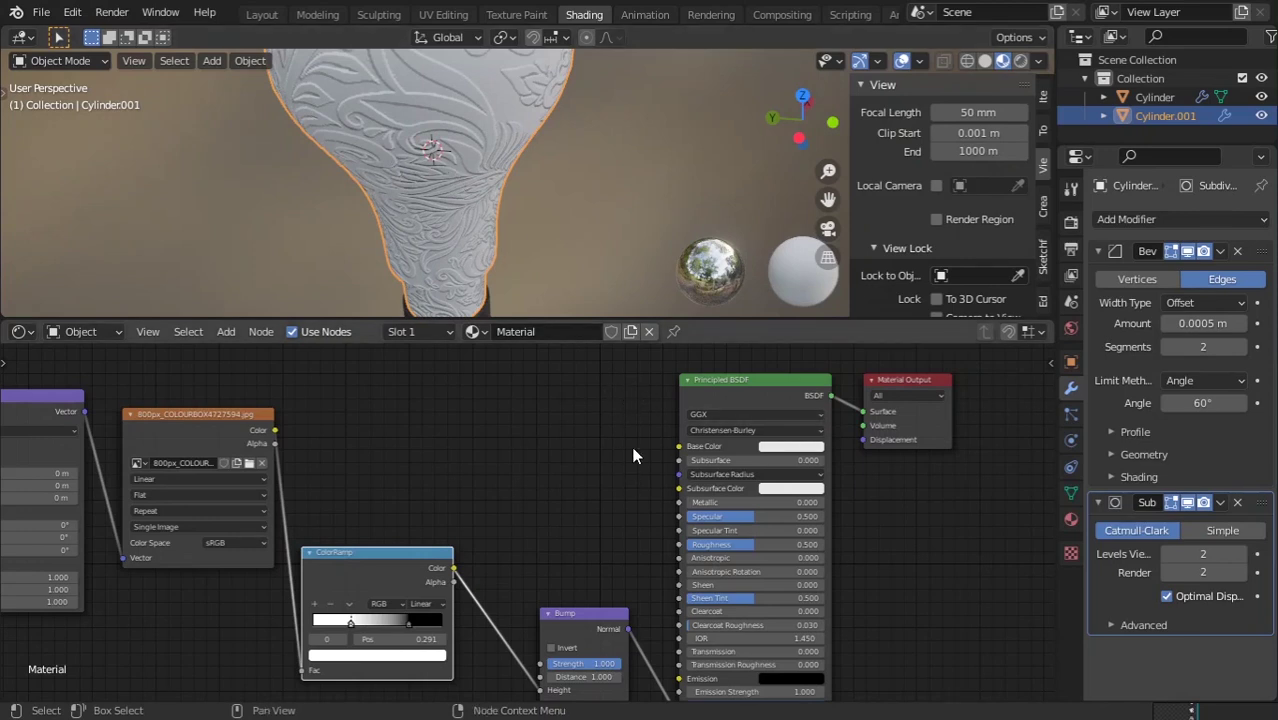
- Add a MixRGB node and link its Color output to the Principled BSDF's Base Color
middle_drag(633, 456, 611, 479)
key(shift+a)
text(s)
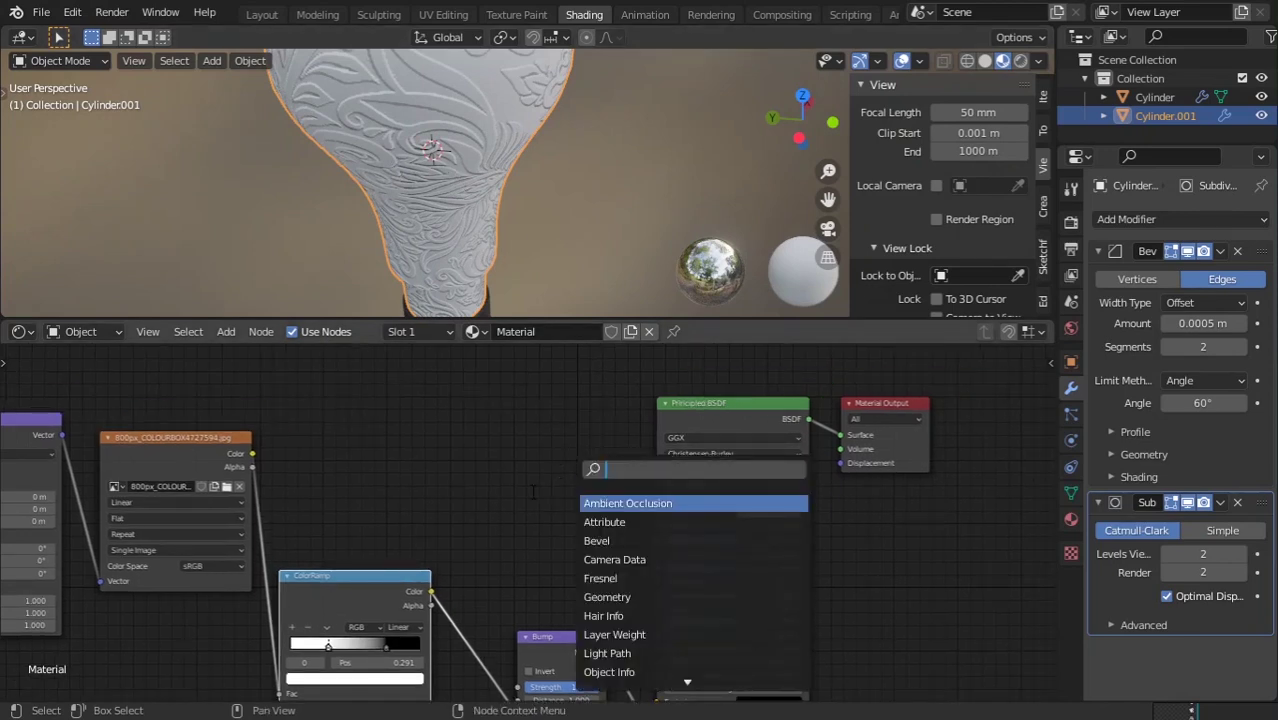
text(mi)
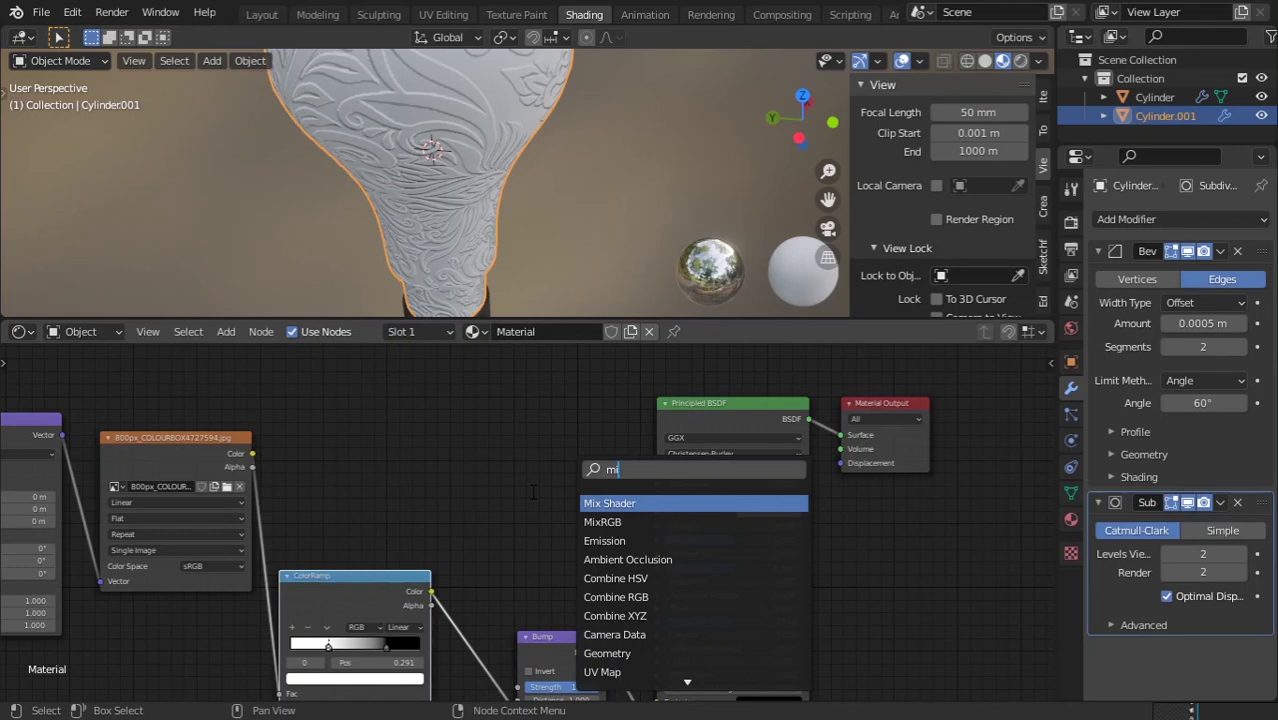
key(Down)
key(Return)
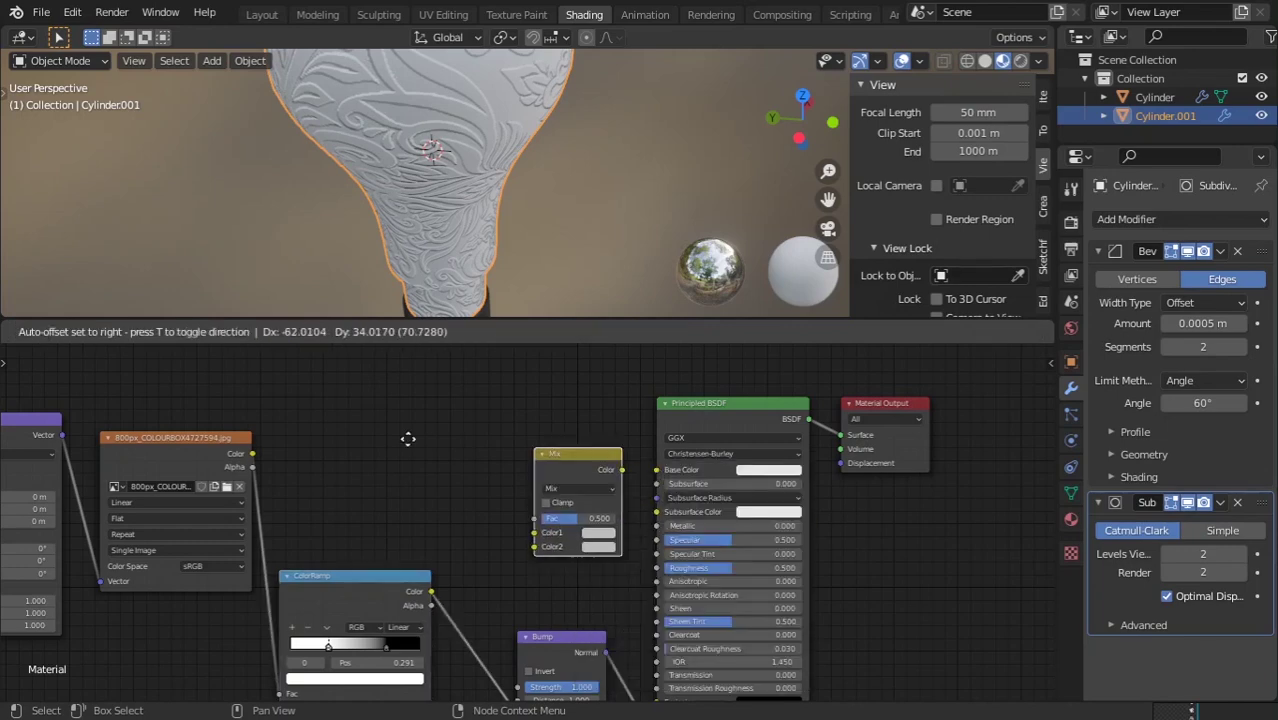
click(408, 437)
drag(536, 437, 652, 471)
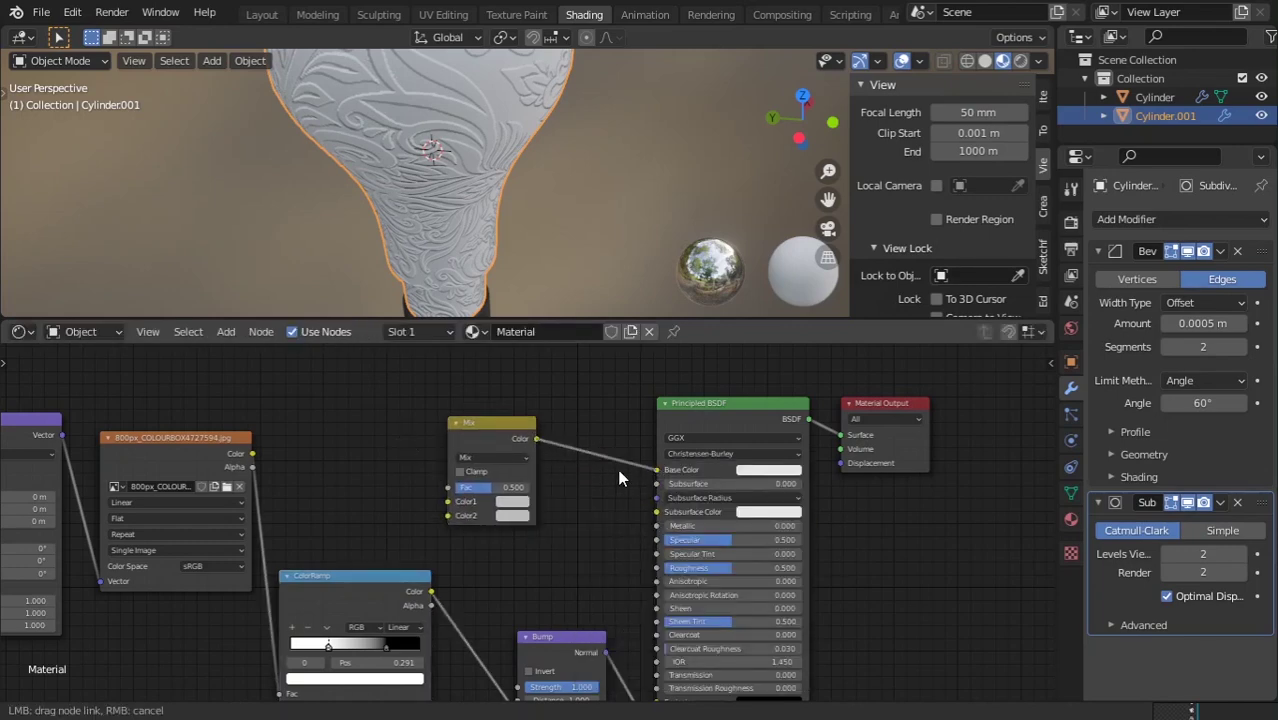
- Try a reddish Color1 in the Mix node
scroll(568, 517, up, 2)
click(570, 517)
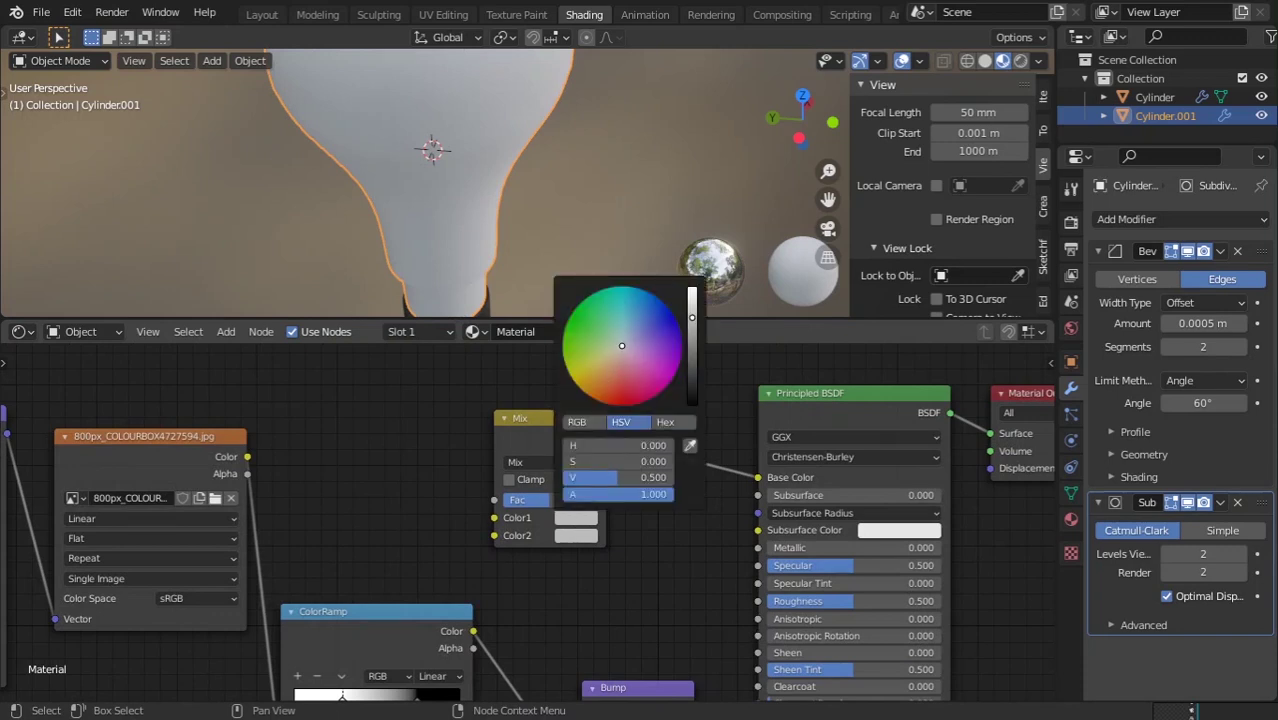
click(609, 386)
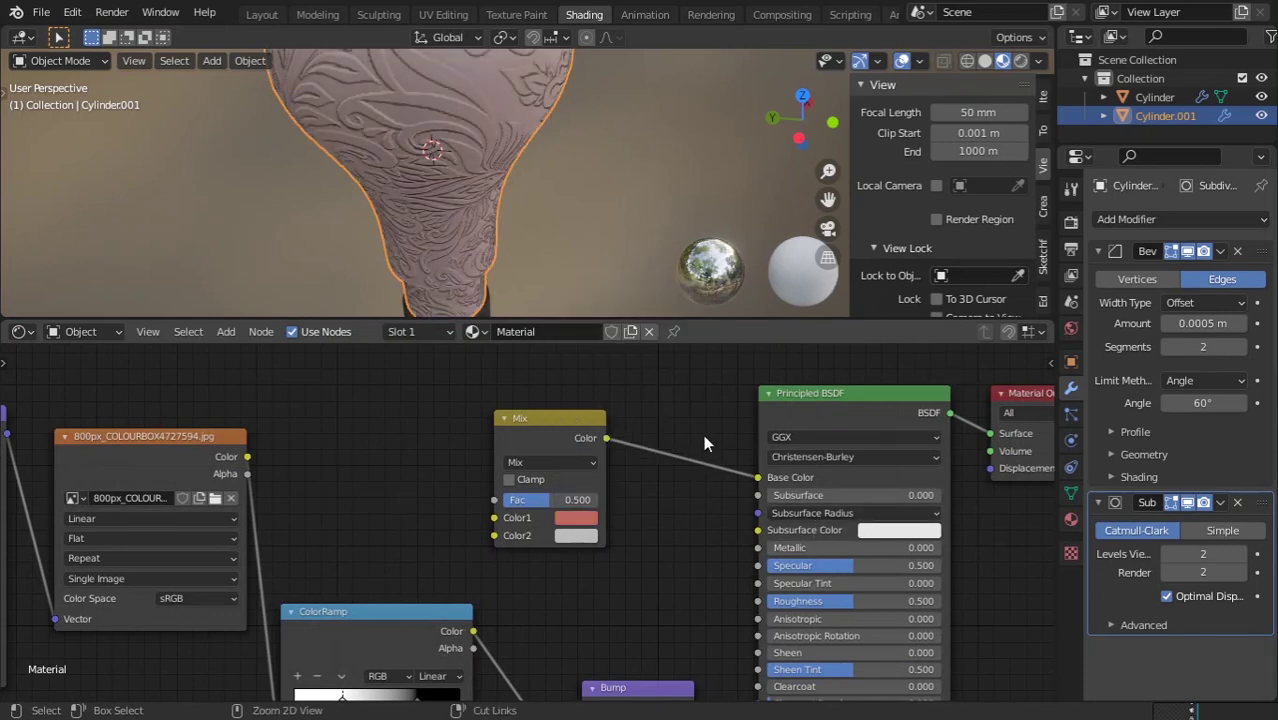
- Cut the link from the Mix node to Base Color, and set the Principled BSDF's Metallic to 1.000
ctrl+right_drag(703, 436, 703, 496)
middle_drag(795, 531, 725, 526)
drag(722, 542, 872, 542)
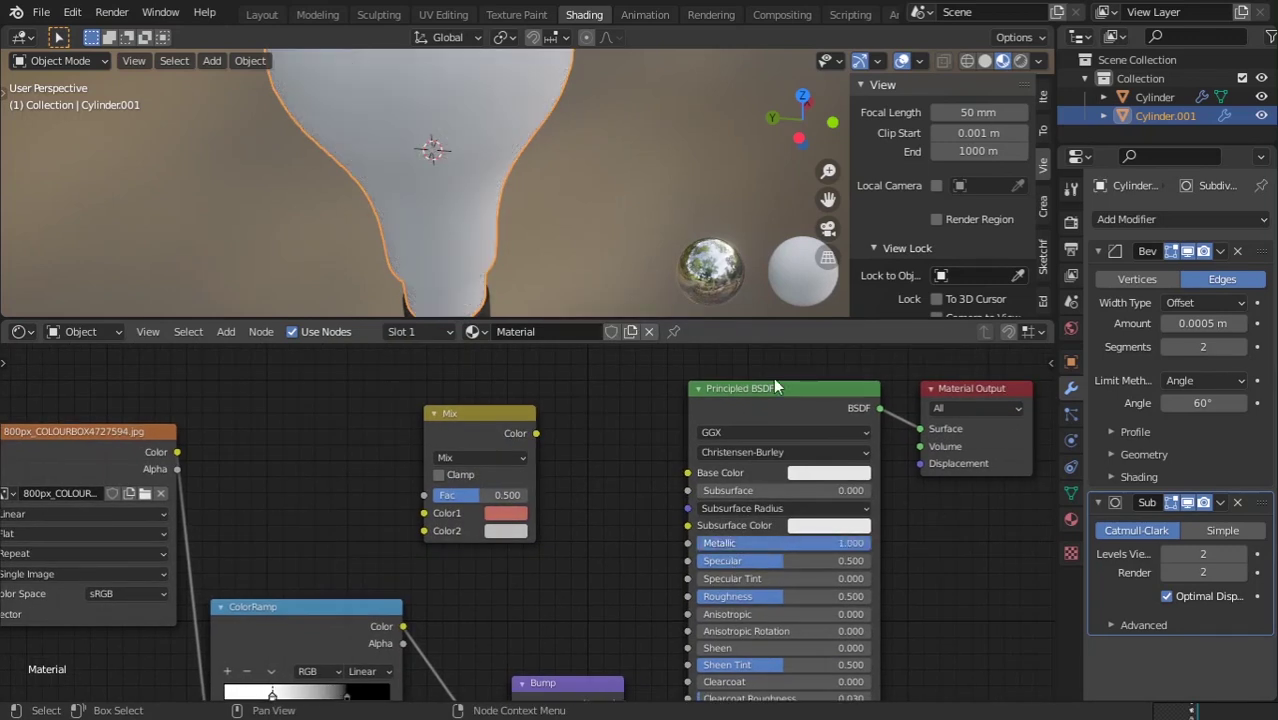
shift+middle_drag(478, 173, 604, 290)
scroll(542, 202, down, 10)
click(581, 217)
scroll(529, 168, up, 4)
scroll(590, 296, up, 4)
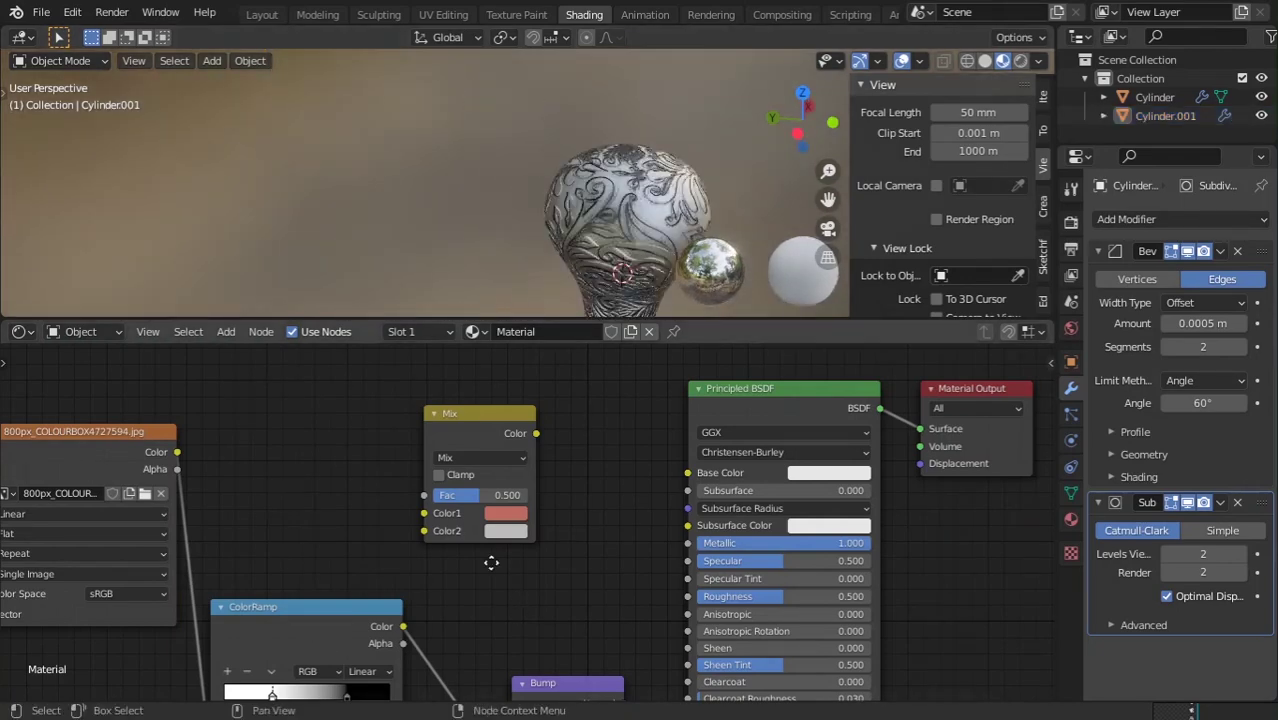
- Lower the Bump node's Strength to 0.383, and check the relief on the metallic handle
middle_drag(491, 562, 410, 408)
scroll(430, 470, up, 2)
drag(488, 622, 409, 622)
scroll(545, 226, down, 2)
middle_drag(547, 227, 460, 220)
scroll(350, 265, up, 3)
scroll(441, 422, down, 2)
middle_drag(441, 422, 505, 588)
shift+middle_drag(241, 210, 321, 257)
scroll(760, 500, up, 2)
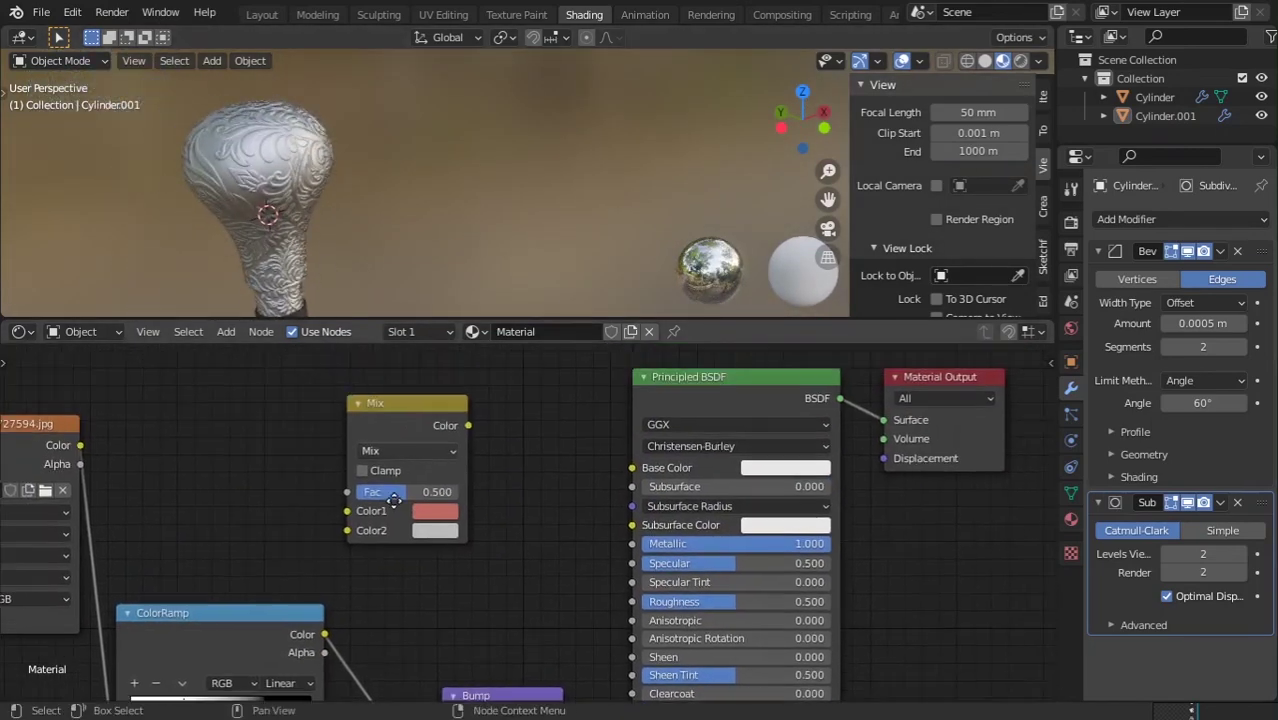
- Set the Principled BSDF's Base Color to a brassy tan with hue 0.081, saturation 0.562 and value 0.629
click(786, 512)
drag(855, 307, 826, 307)
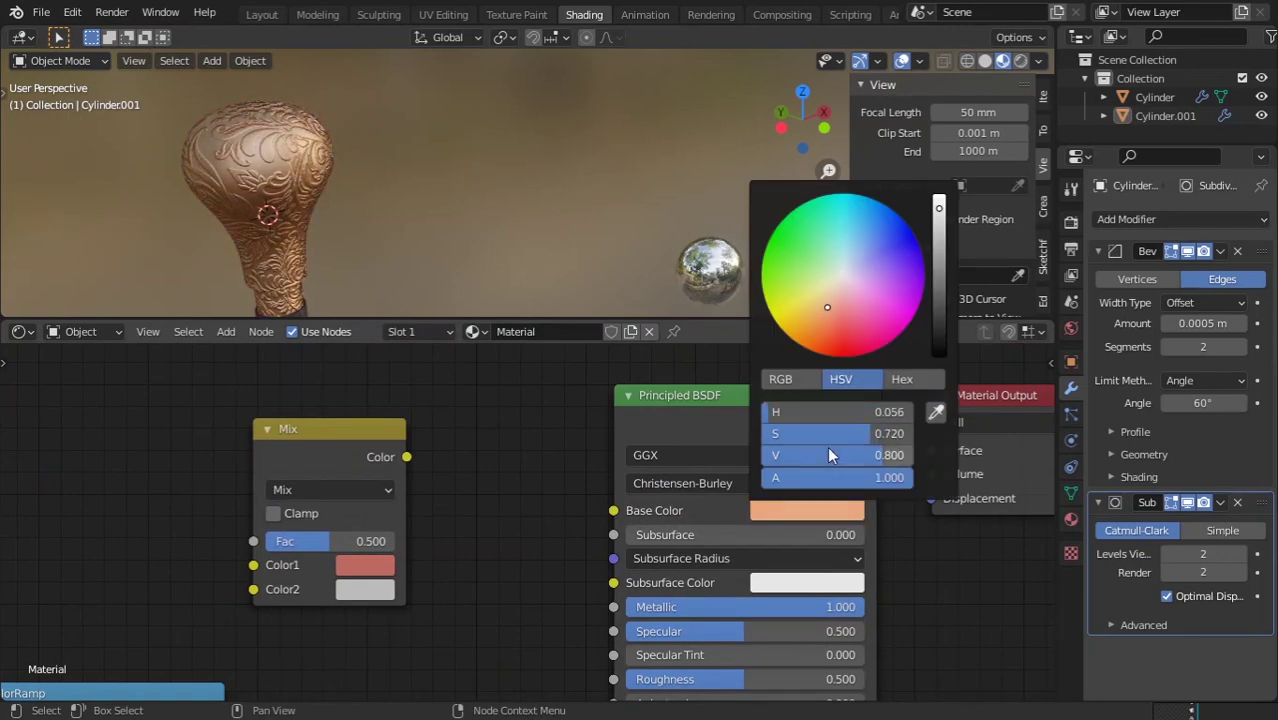
mouse_move(828, 433)
mouse_down()
mouse_move(808, 433)
mouse_move(838, 433)
mouse_move(833, 455)
mouse_move(754, 455)
mouse_move(835, 434)
mouse_move(855, 434)
mouse_move(816, 455)
mouse_move(860, 455)
mouse_move(859, 434)
mouse_move(846, 434)
mouse_move(861, 455)
mouse_up()
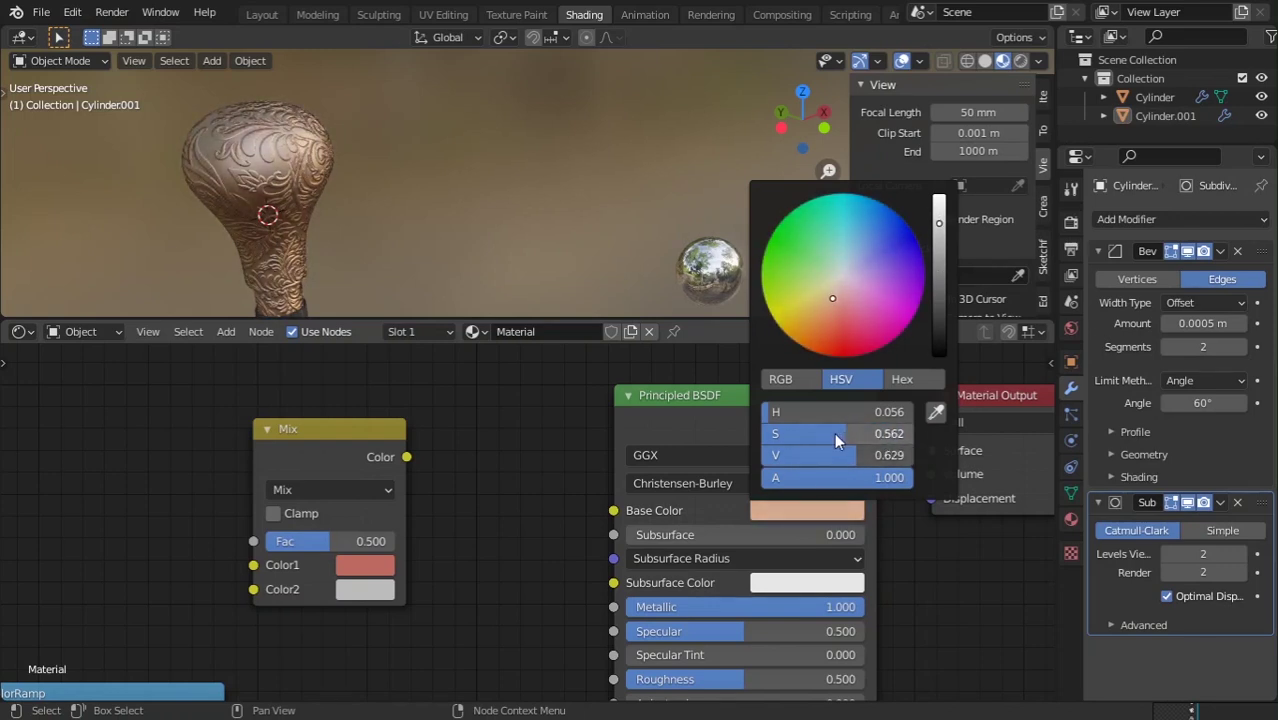
drag(824, 413, 830, 413)
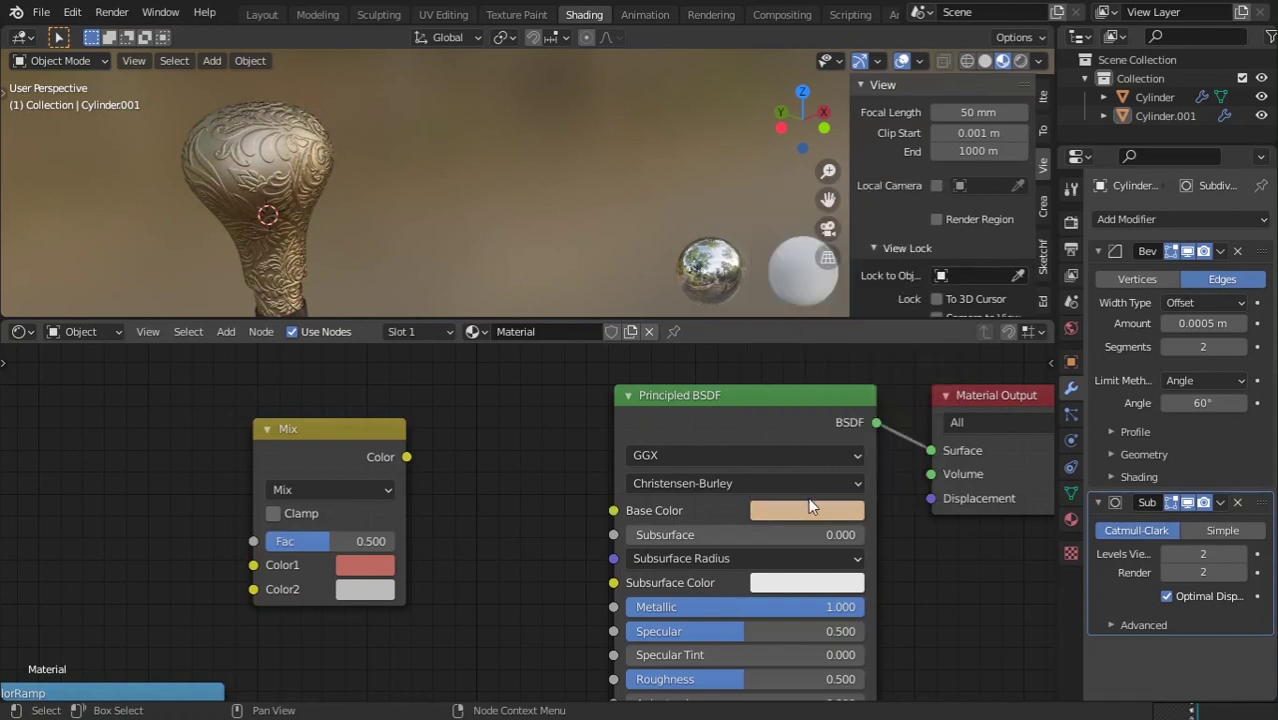
- Copy the tan Base Color to the Mix node's Color1 and Color2, and link the Mix output to Base Color
key(ctrl+v)
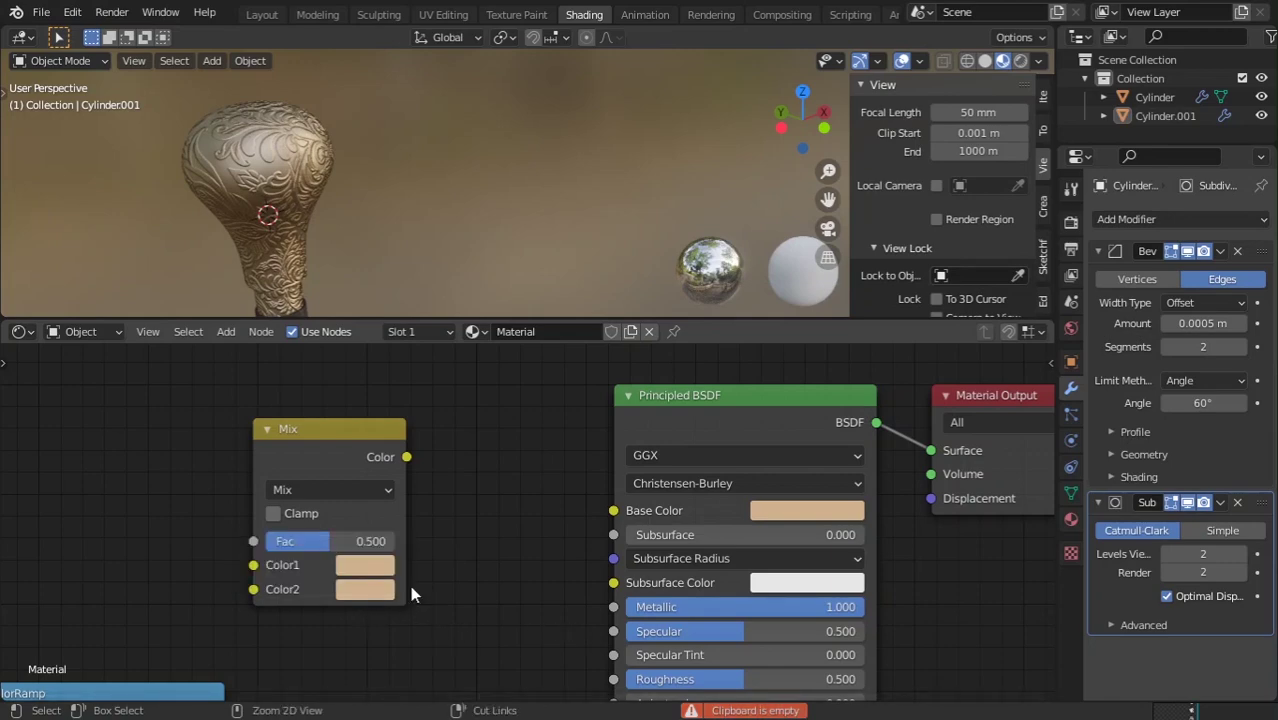
drag(406, 456, 613, 510)
scroll(283, 565, down, 1)
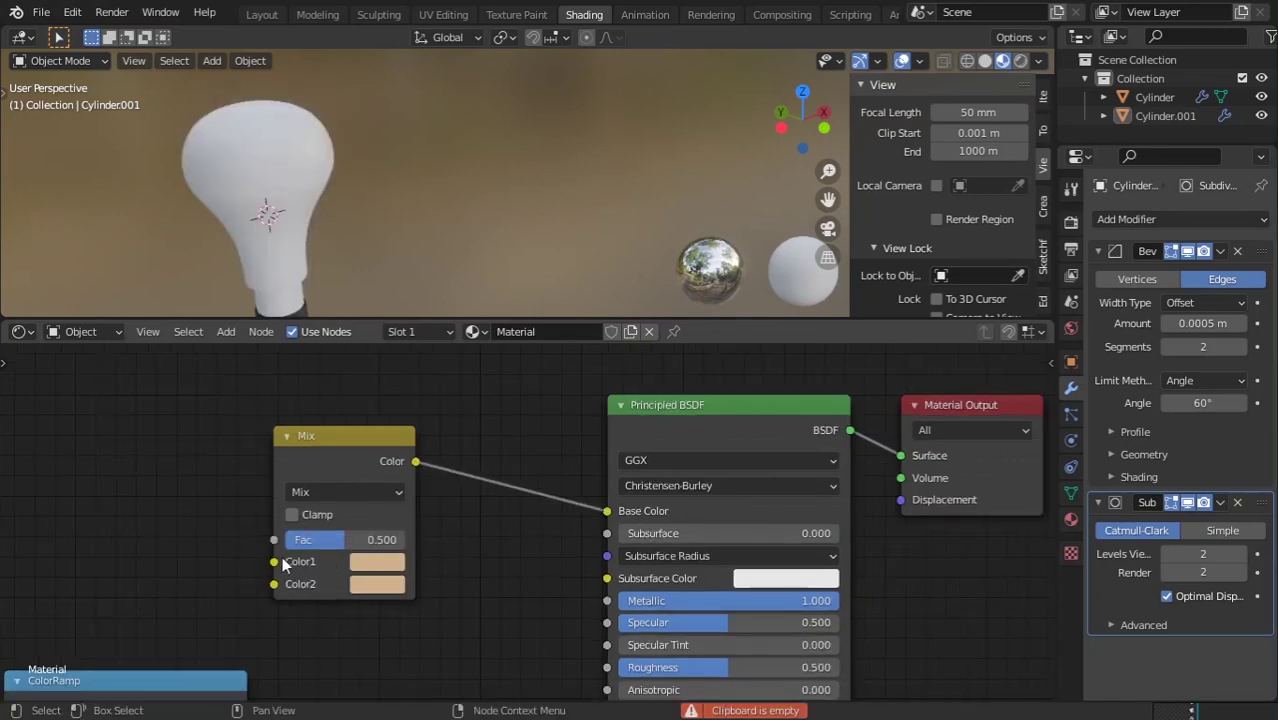
- Reduce the saturation of the Mix node's Color2 to get a paler tan
scroll(336, 577, up, 2)
middle_drag(336, 577, 502, 563)
click(572, 578)
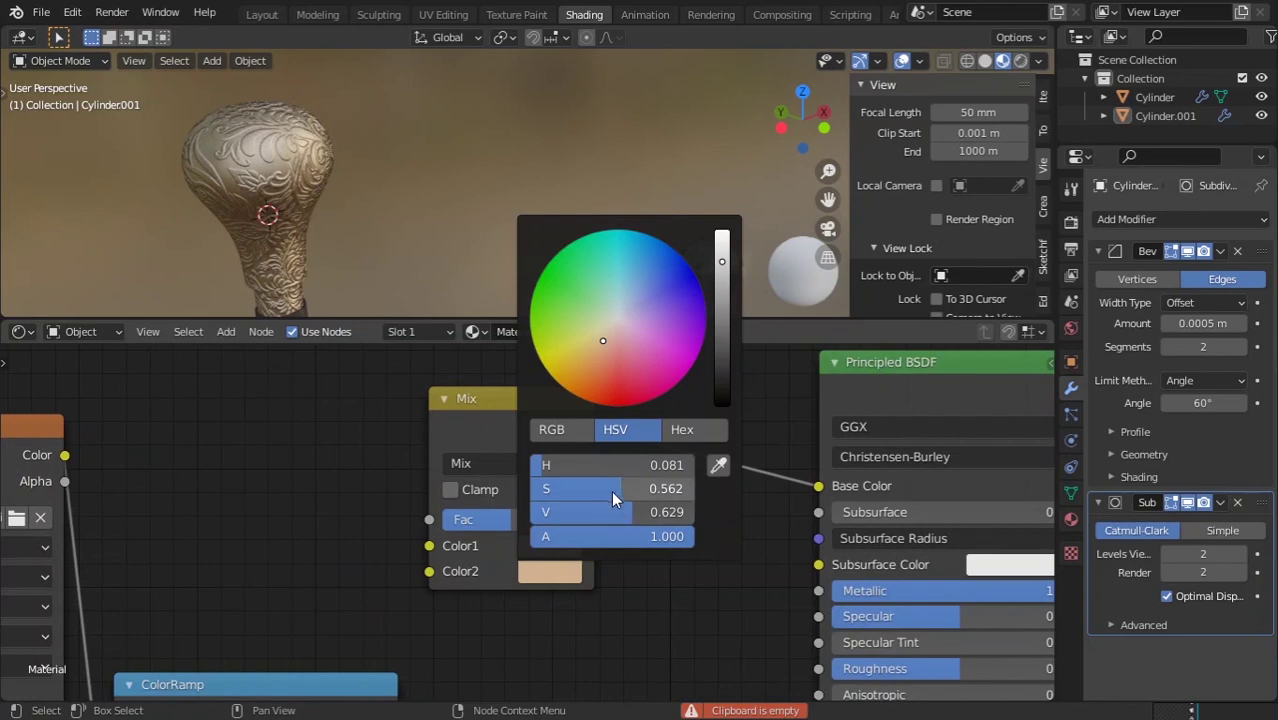
drag(653, 488, 590, 488)
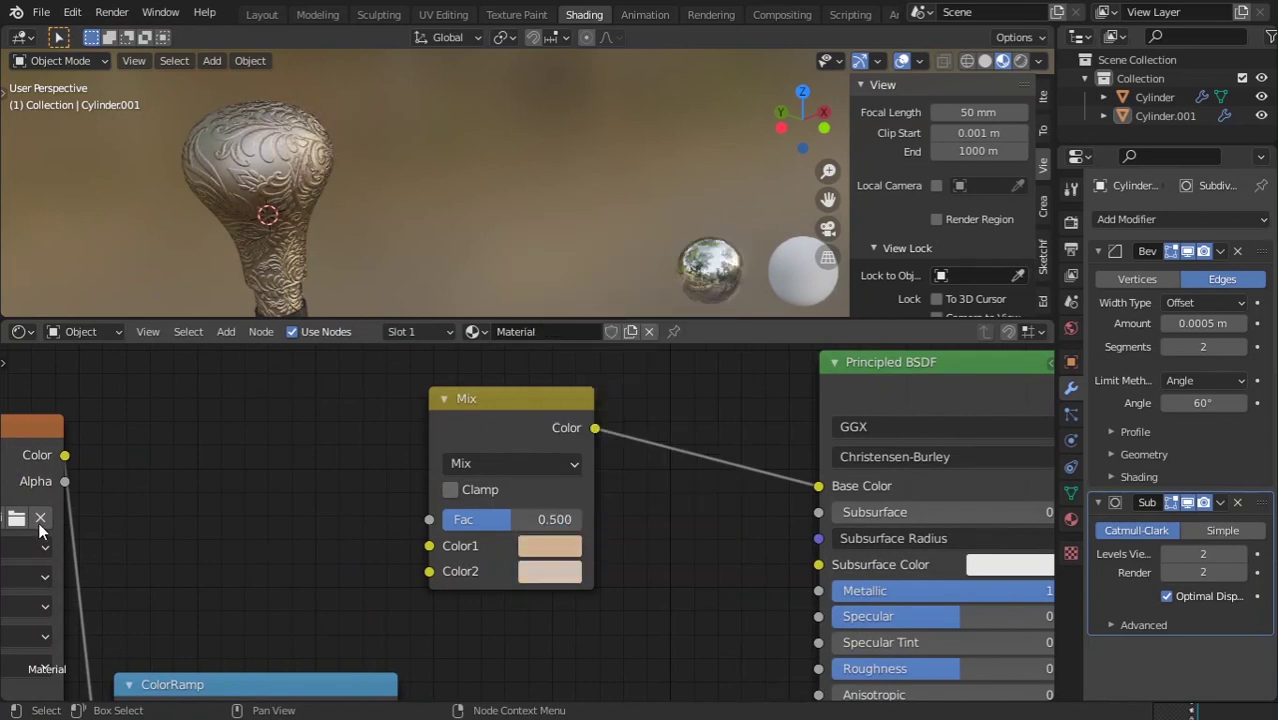
- Add a Noise Texture node between the image texture and the Mix node
scroll(130, 520, down, 2)
middle_drag(132, 518, 200, 519)
scroll(188, 526, down, 5)
key(shift+a)
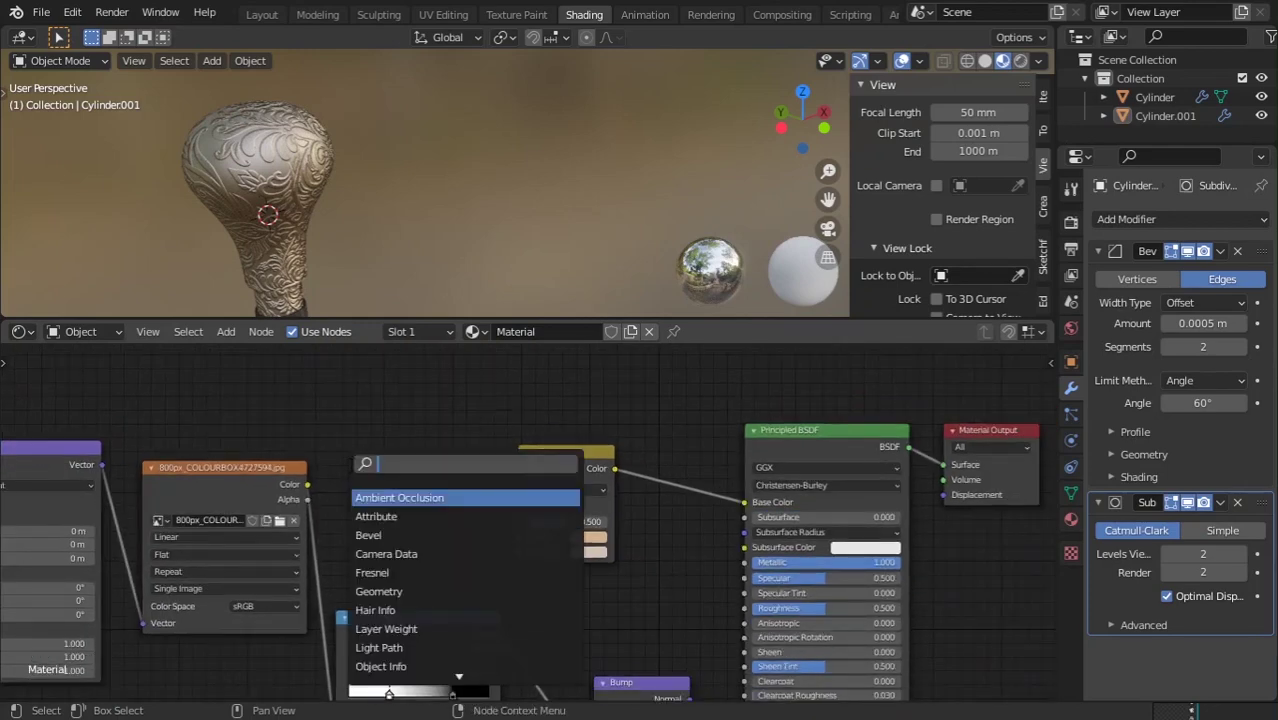
text(noi)
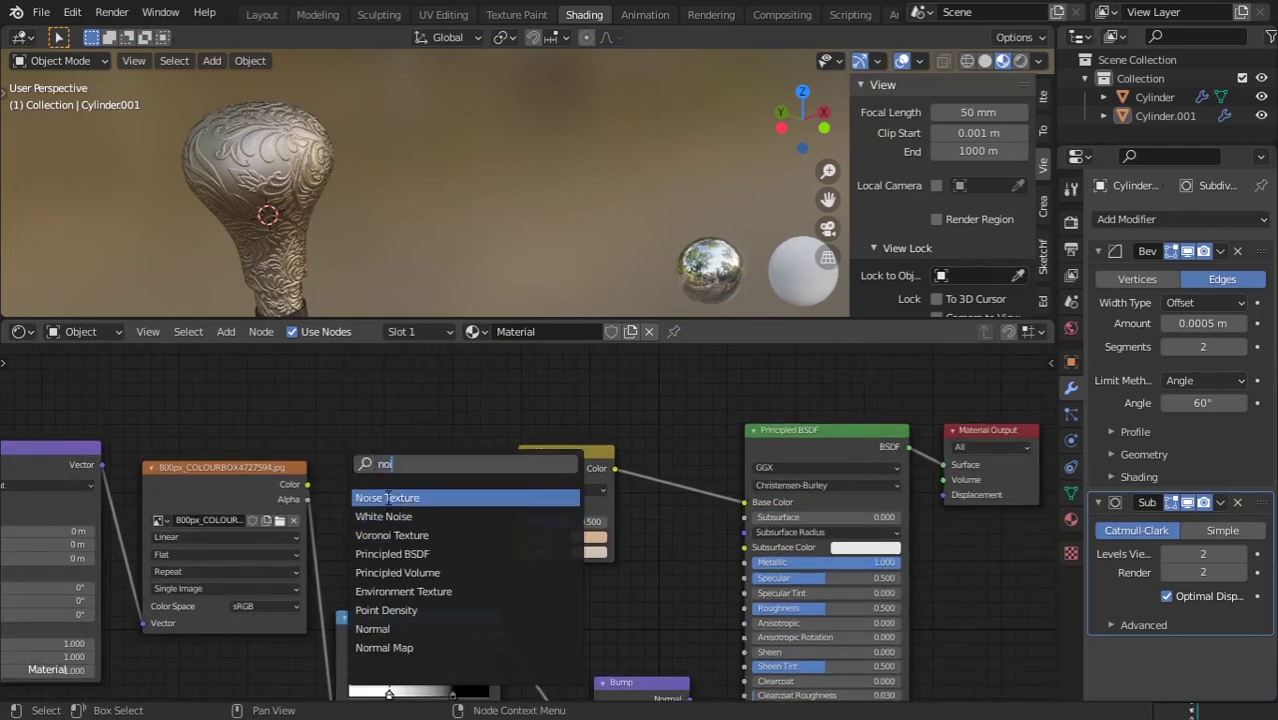
click(386, 497)
click(405, 421)
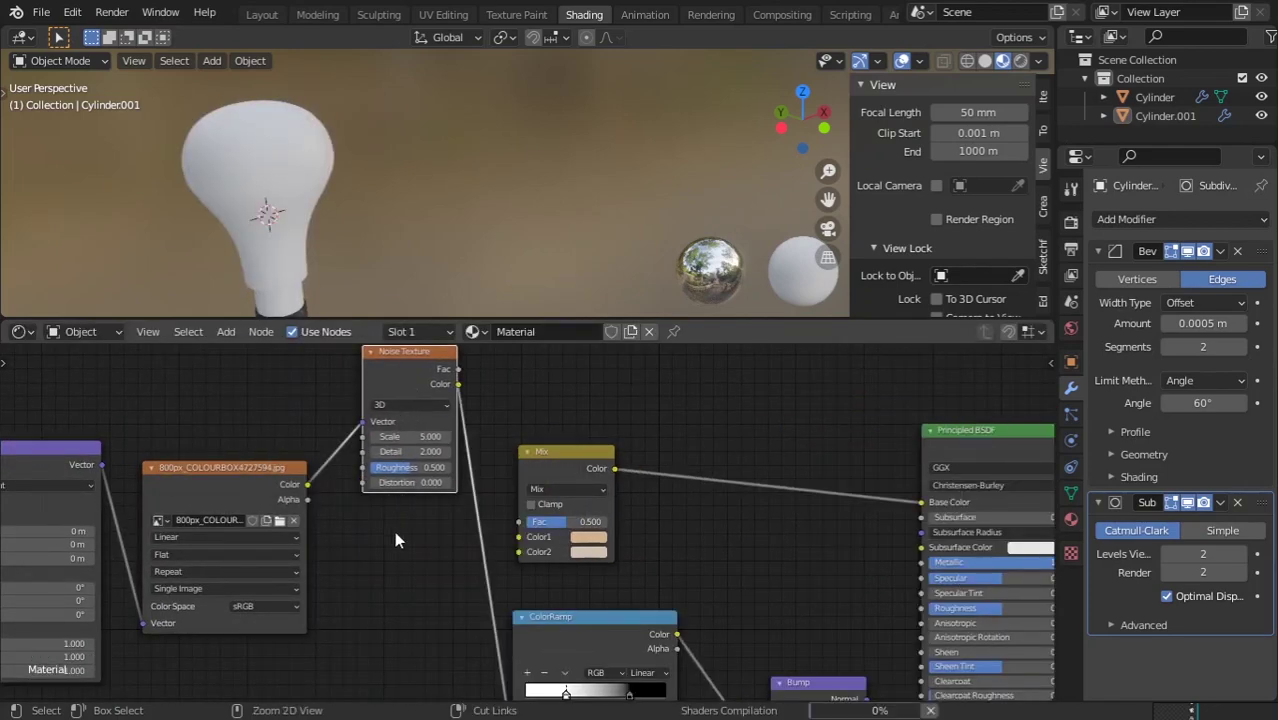
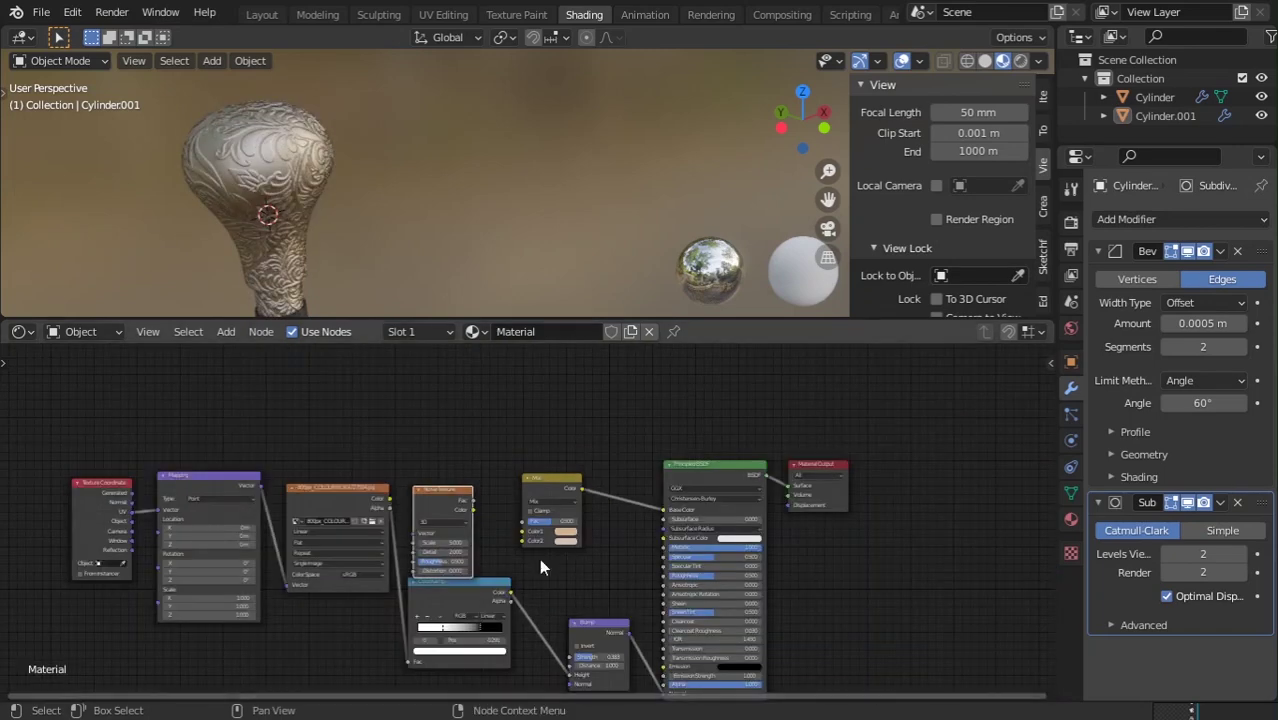
- Link the Noise Texture's Fac output to the Mix node's Fac input, and inspect the handle up close
scroll(388, 538, up, 1)
drag(435, 482, 524, 521)
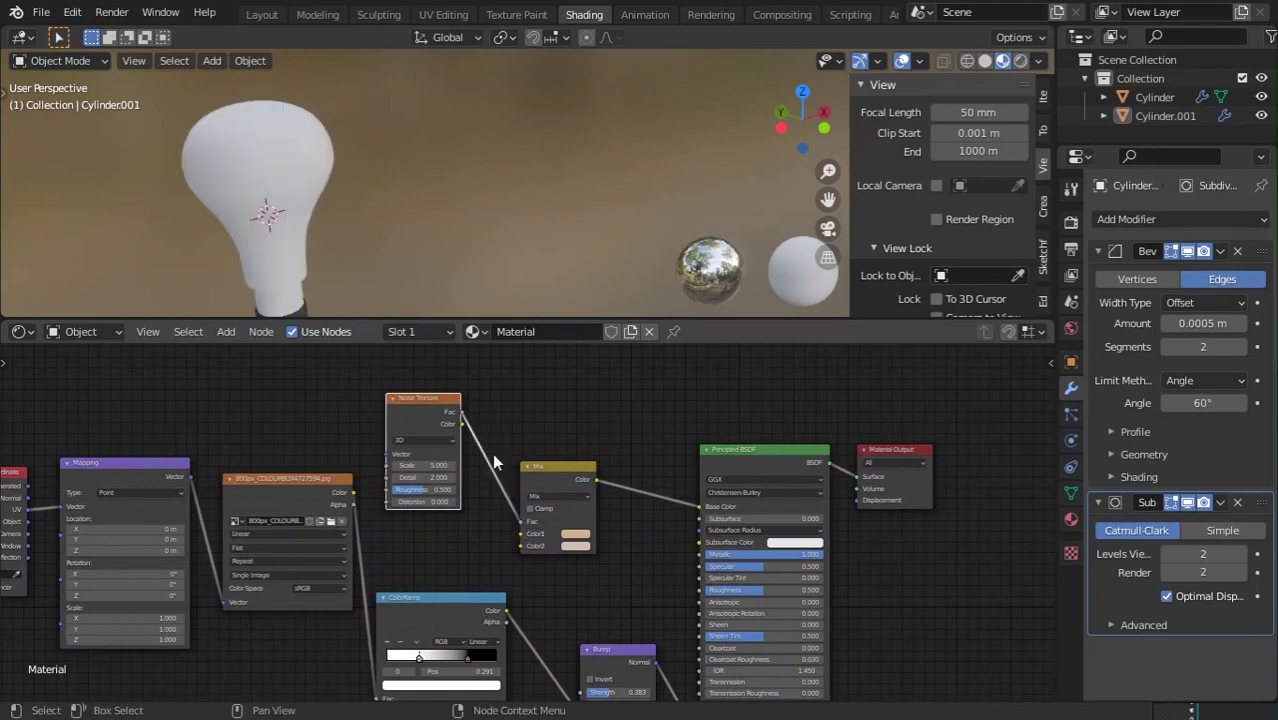
middle_drag(228, 102, 462, 314)
middle_drag(454, 235, 360, 290)
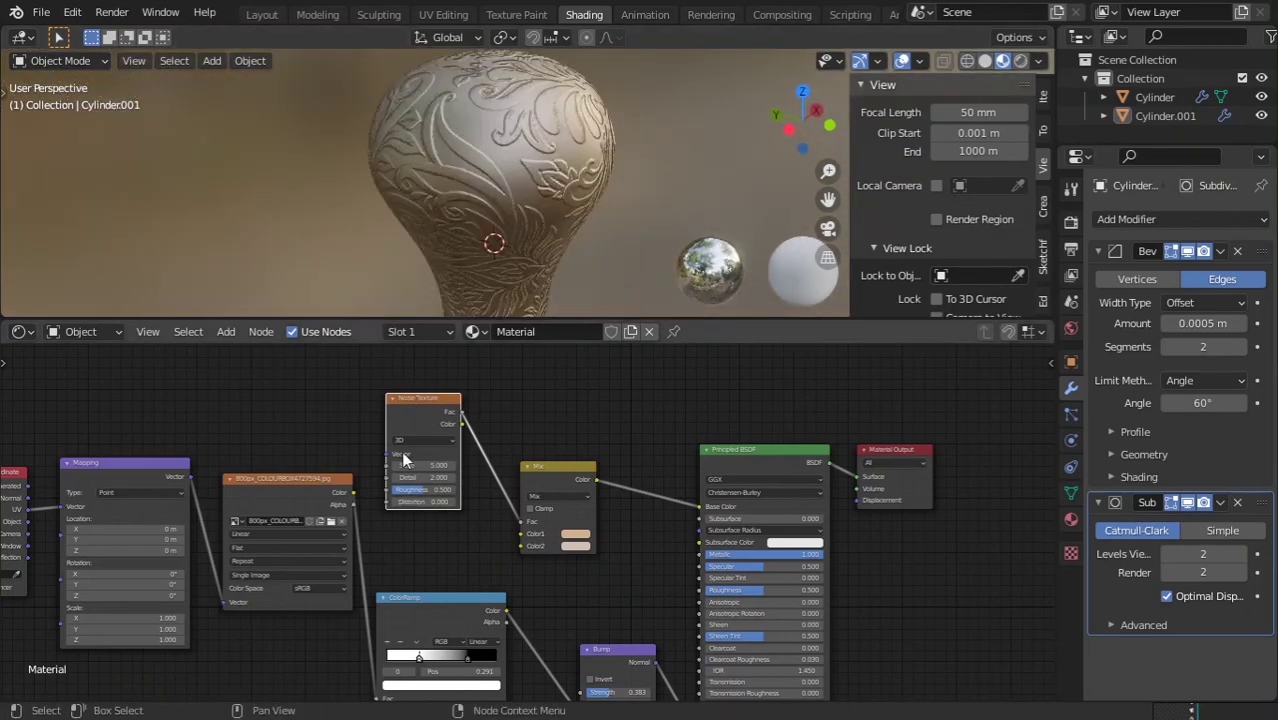
- Try a much higher Scale in the Noise Texture node, about 195.5, and undo the change
scroll(402, 452, up, 3)
drag(402, 451, 412, 451)
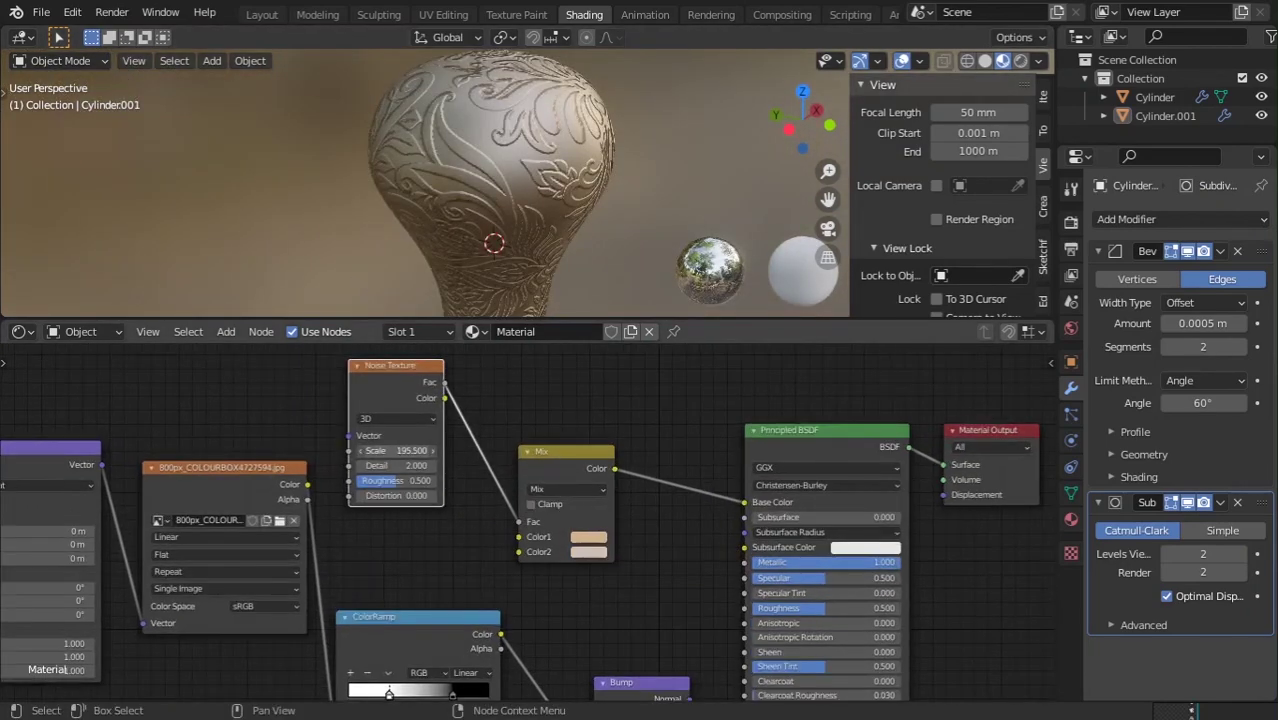
key(ctrl+z)
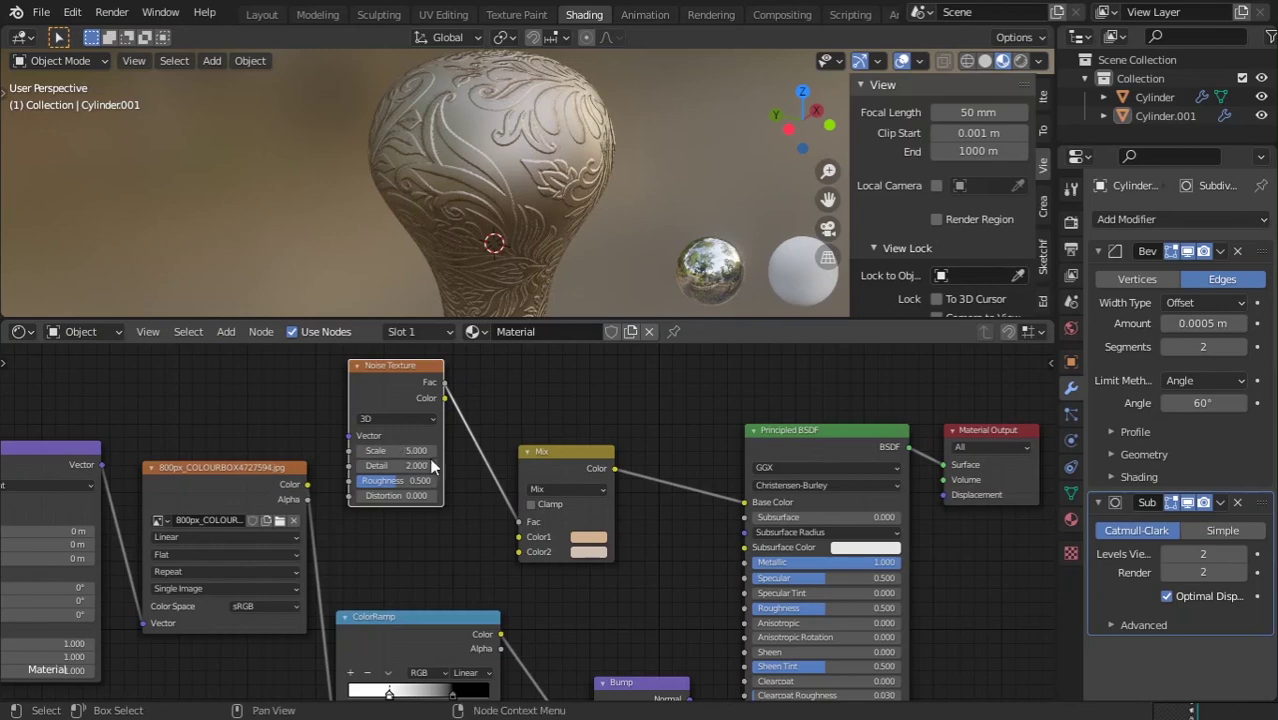
- Set the Noise Texture's Detail to 16 and preview its output on the handle
ctrl+shift+click(395, 370)
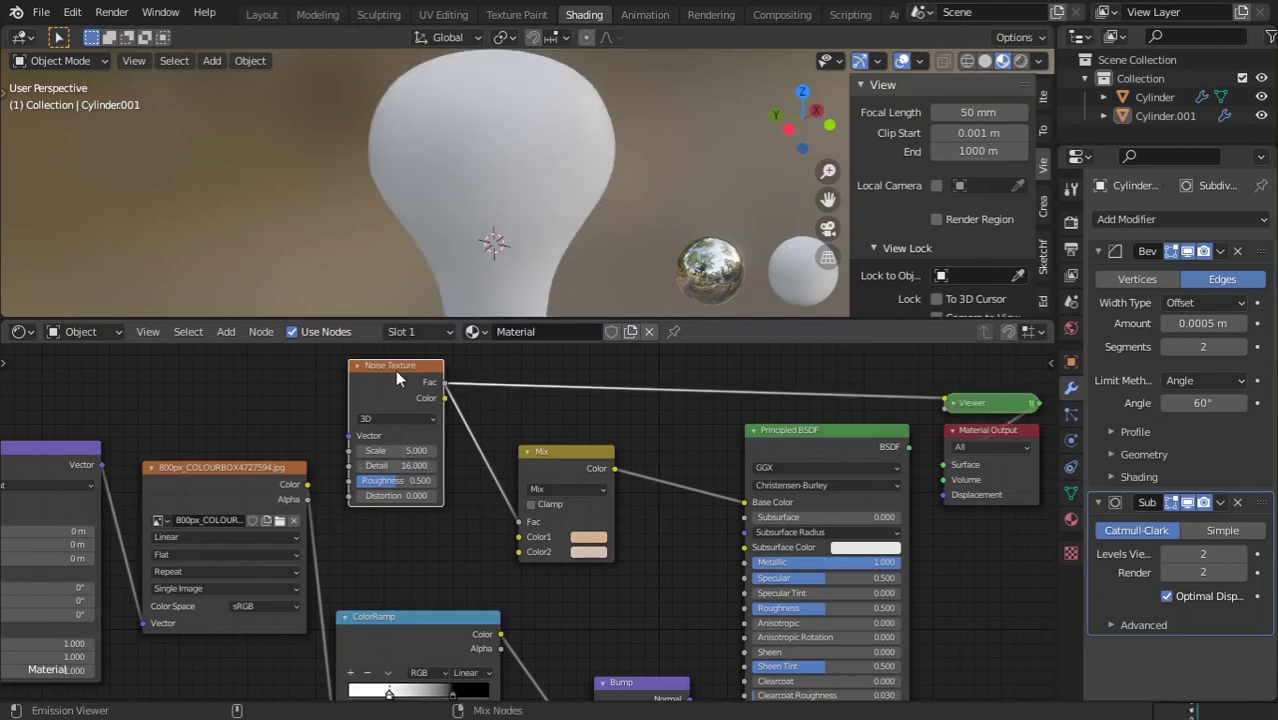
scroll(564, 187, down, 5)
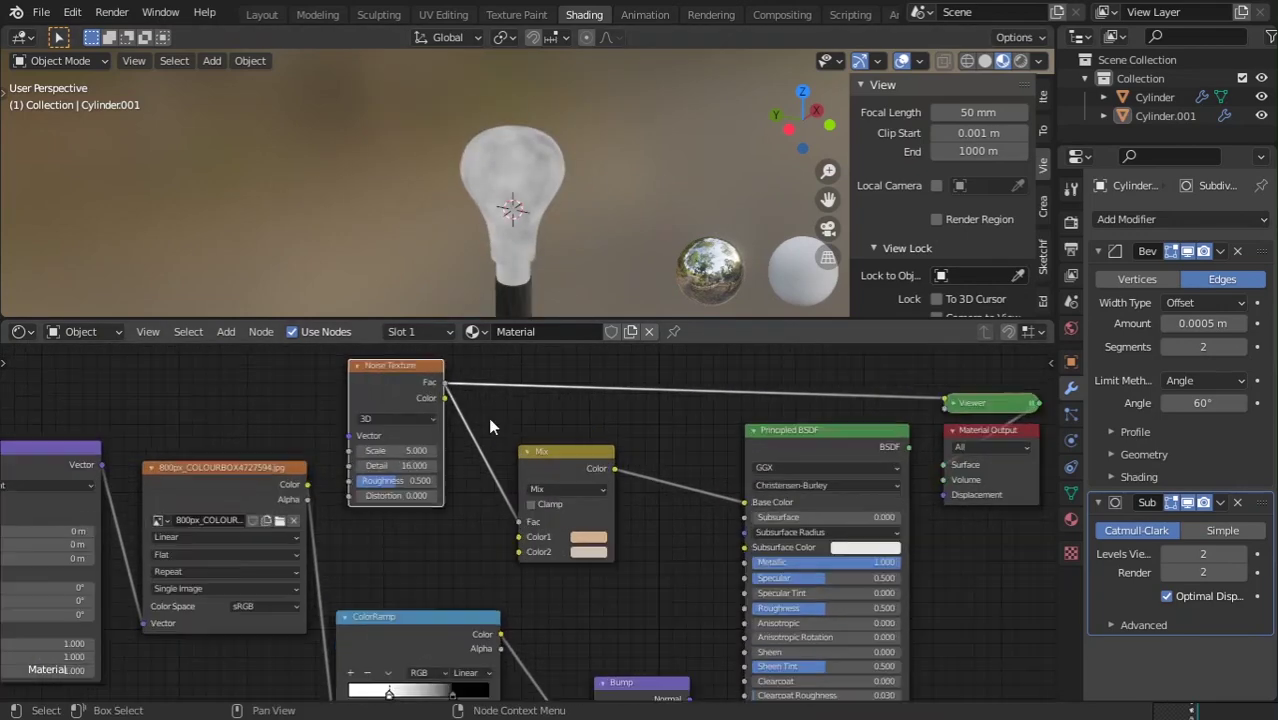
- Set the Noise Texture's Scale to 6.1, Detail to 5.9 and Roughness to 0.275, and preview the full material on the handle
mouse_move(381, 485)
mouse_down()
mouse_move(436, 485)
mouse_move(361, 485)
mouse_move(430, 450)
mouse_move(362, 468)
mouse_up()
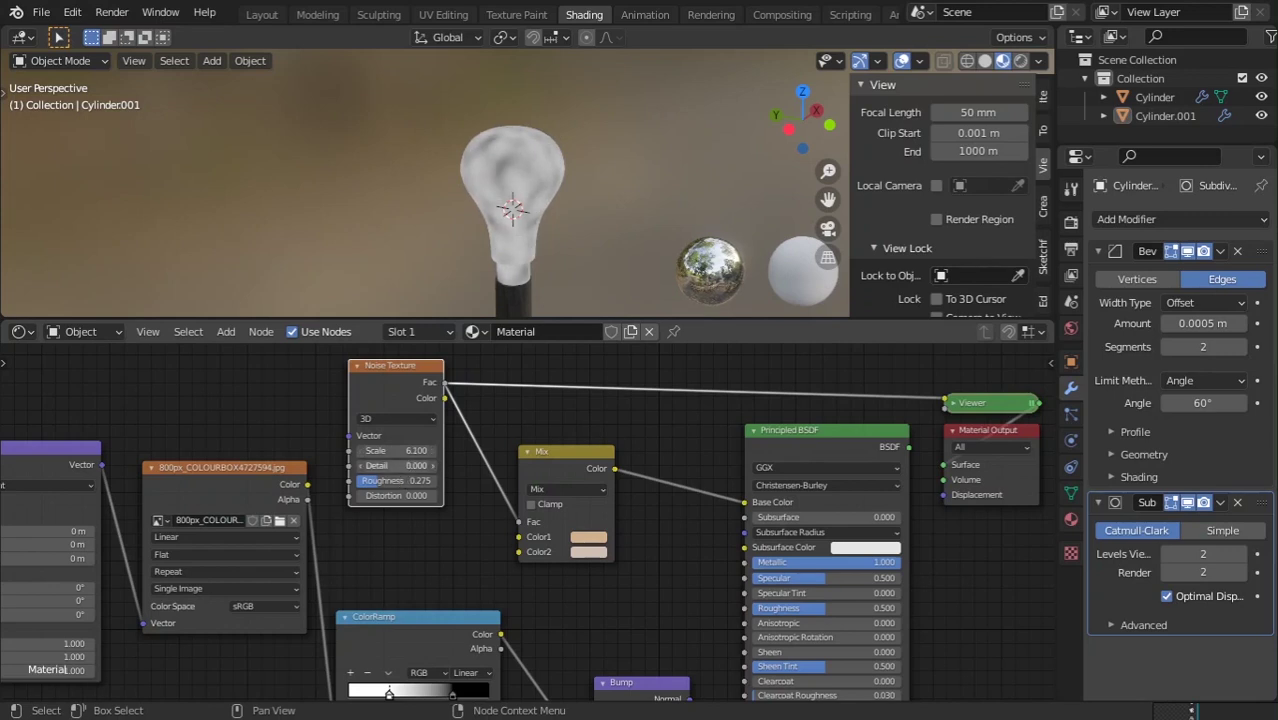
ctrl+shift+click(793, 436)
scroll(396, 267, down, 3)
middle_drag(400, 258, 284, 175)
scroll(284, 175, up, 4)
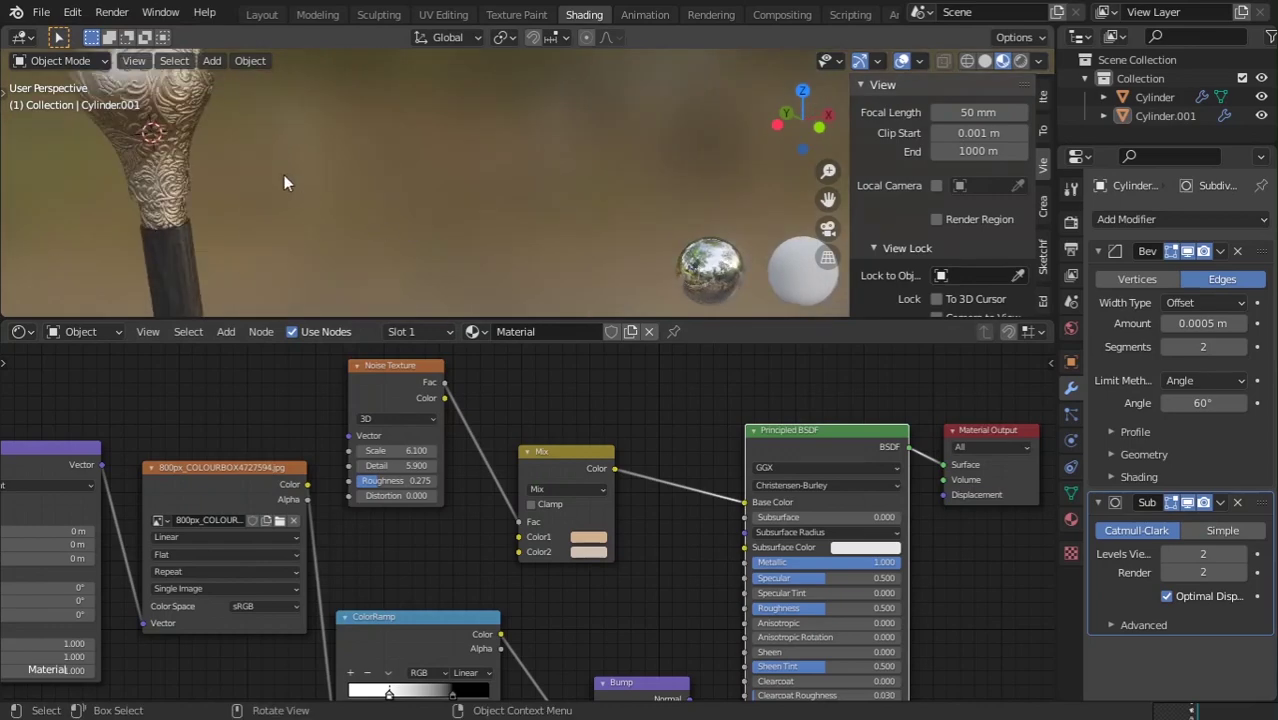
shift+middle_drag(205, 136, 378, 208)
scroll(365, 207, down, 3)
scroll(355, 184, up, 4)
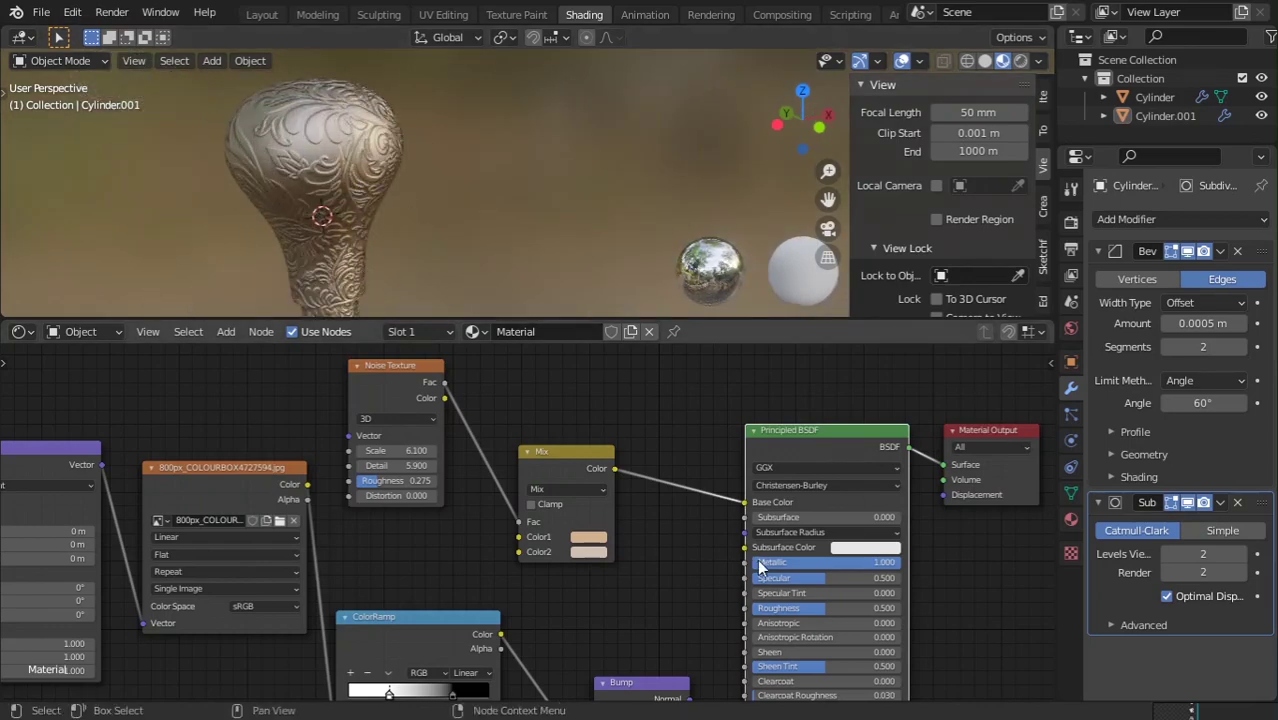
- Lower the Principled BSDF's Roughness to 0.186 and inspect the handle's reflections
scroll(760, 567, up, 2)
drag(740, 510, 686, 510)
scroll(560, 250, down, 2)
middle_drag(429, 175, 270, 76)
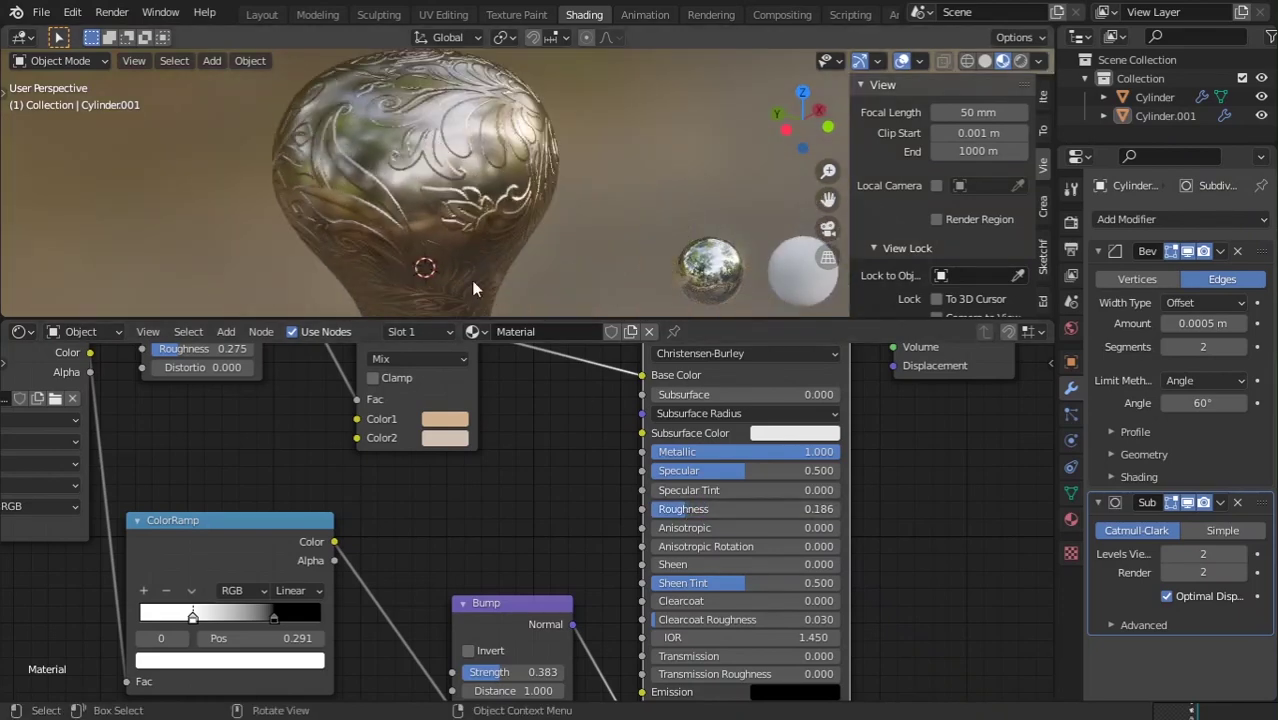
- Add a second ColorRamp node and link its Color output to the Principled BSDF's Roughness input
scroll(320, 400, down, 4)
middle_drag(320, 400, 378, 462)
key(shift+a)
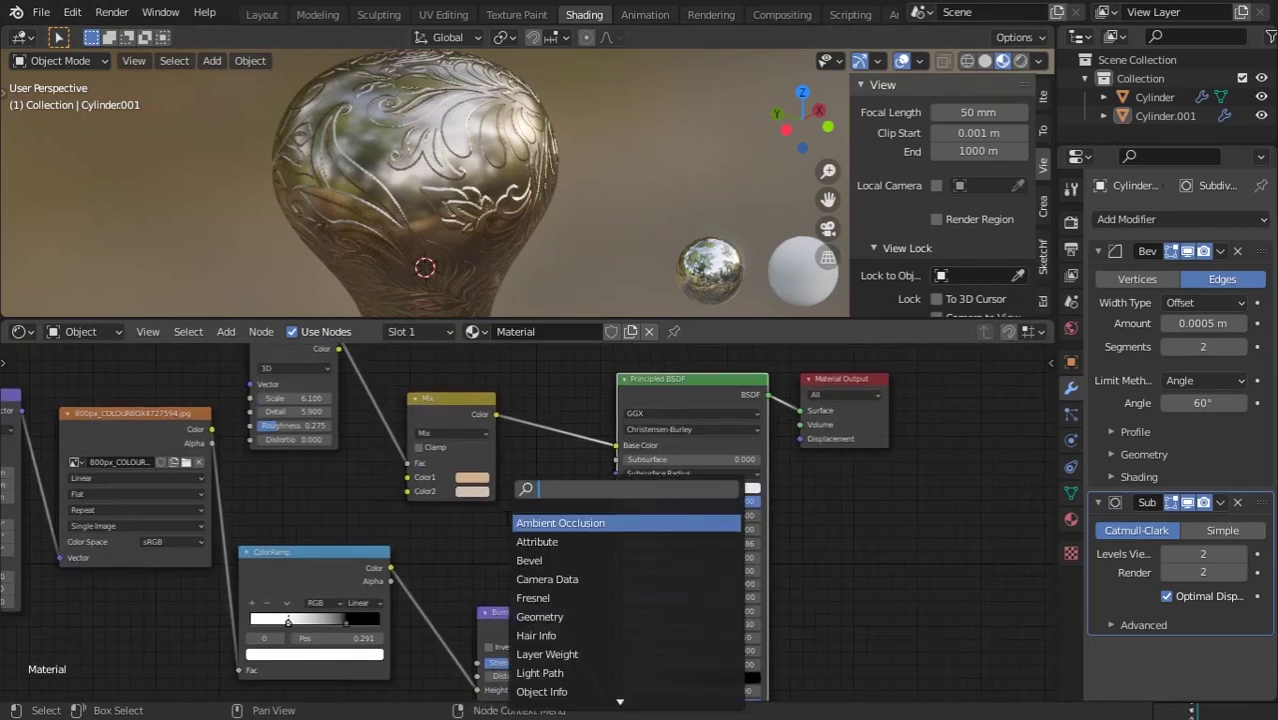
text(,m)
key(BackSpace)
key(BackSpace)
text(m)
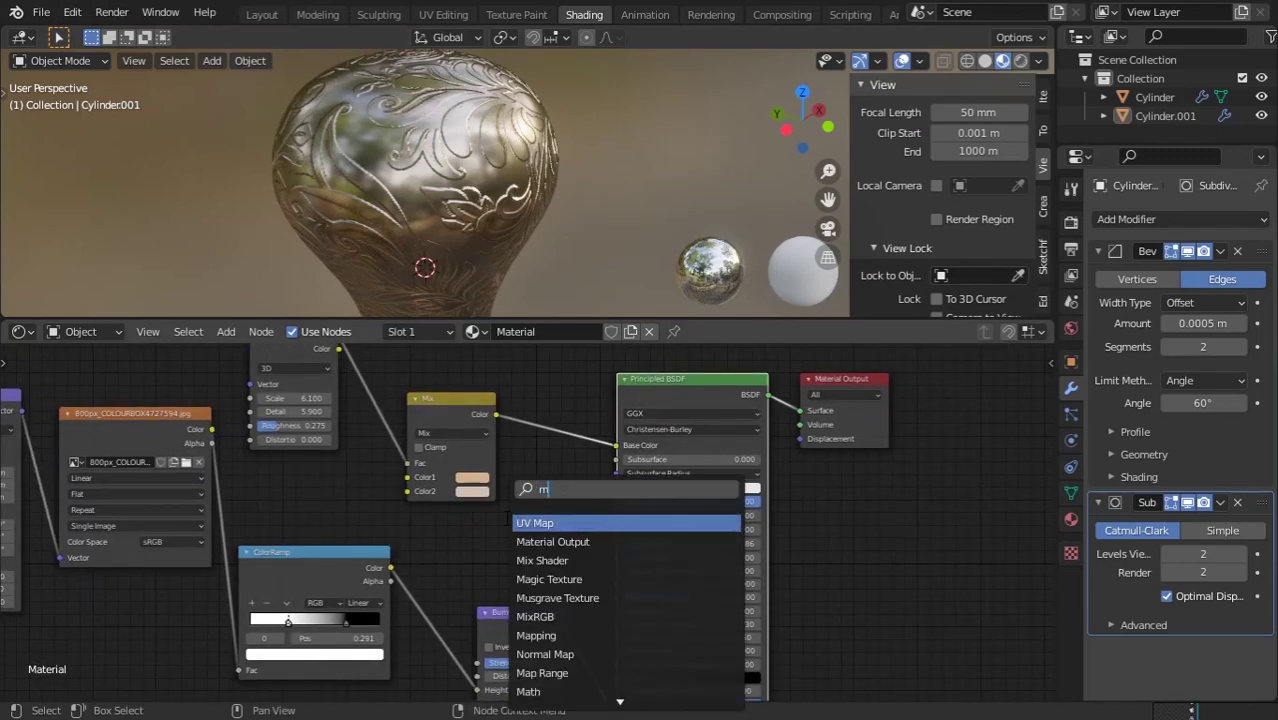
key(BackSpace)
text(colo)
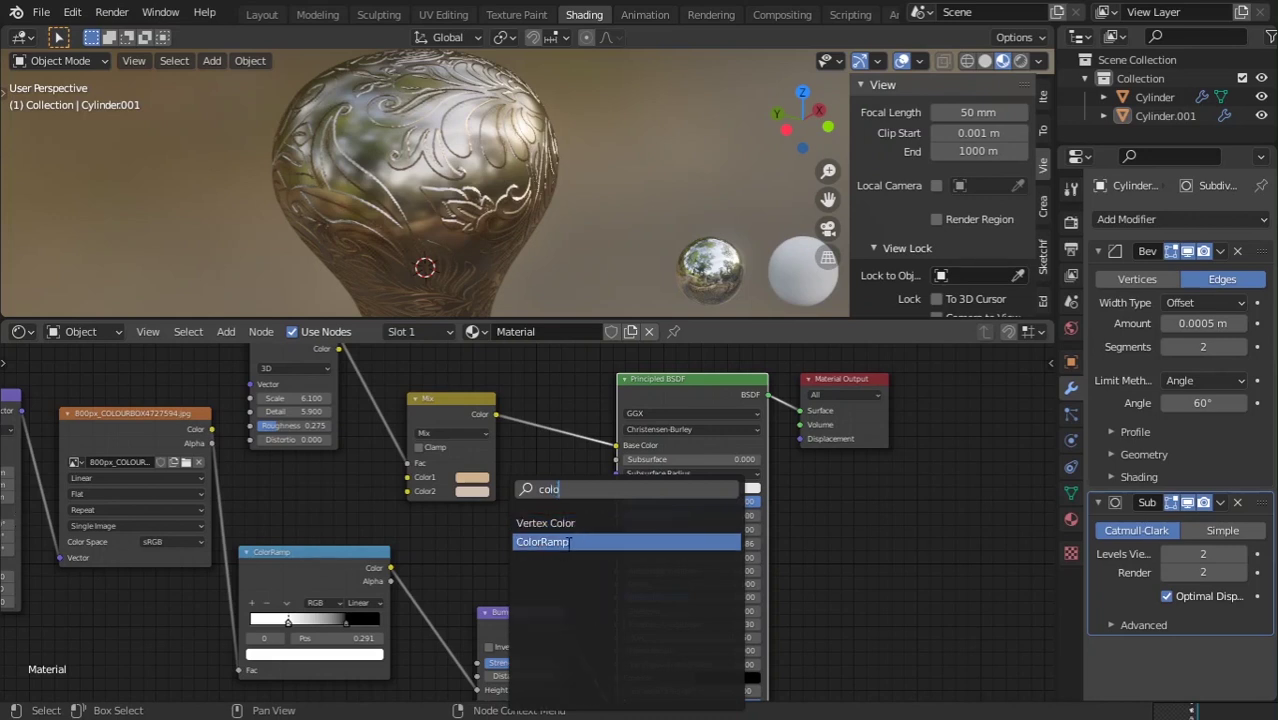
click(541, 541)
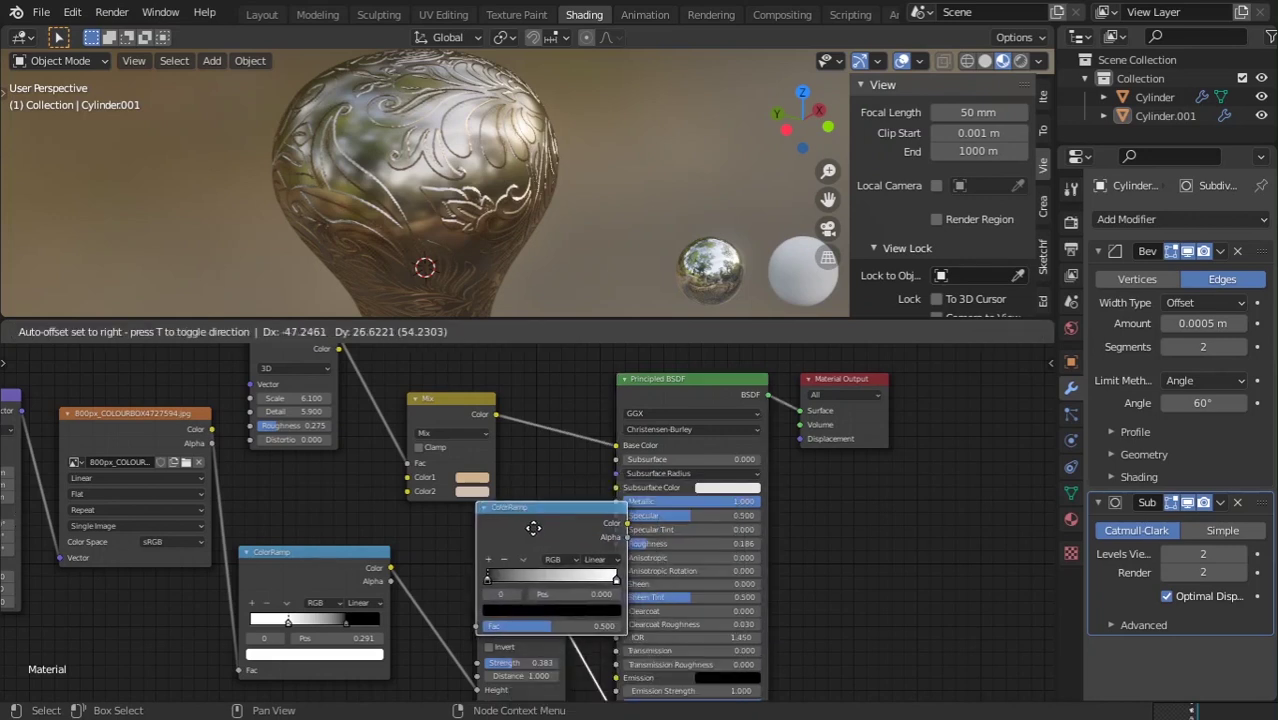
click(491, 498)
drag(582, 495, 617, 545)
- Link the Noise Texture's Fac output to the roughness ColorRamp's Fac input and shift the ramp node slightly
middle_drag(350, 385, 400, 415)
drag(395, 364, 472, 619)
drag(390, 370, 481, 628)
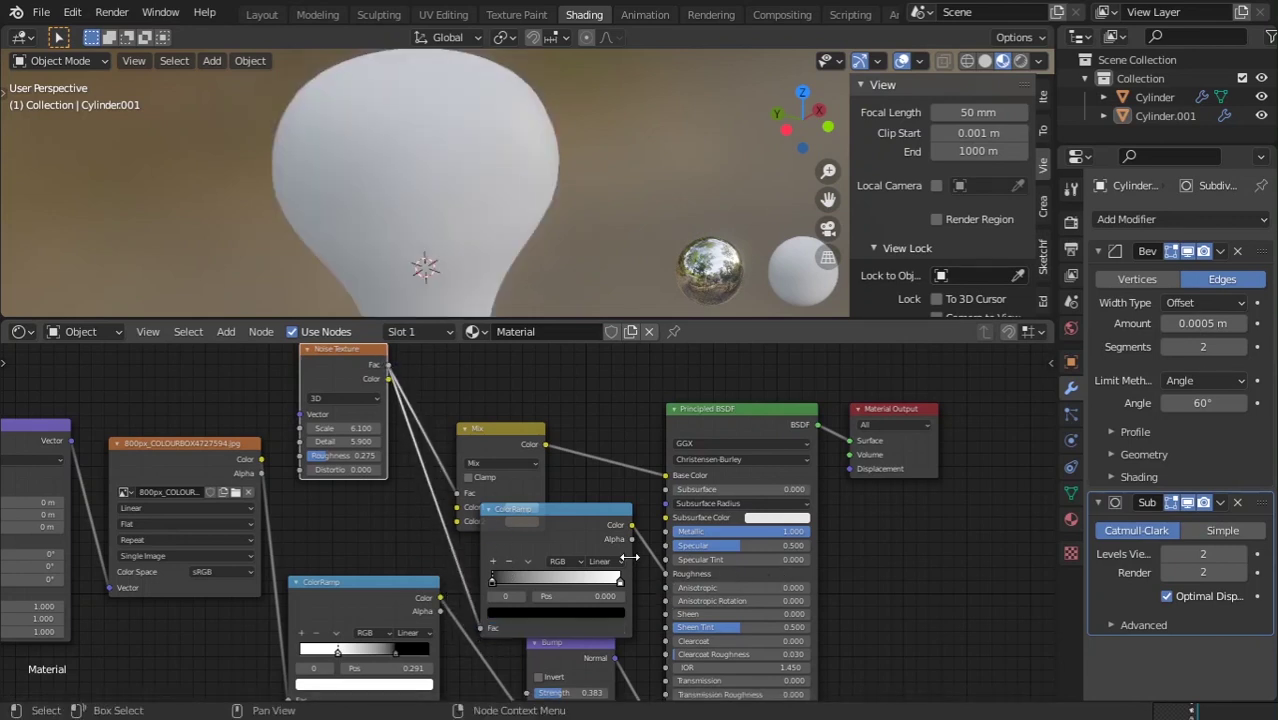
drag(543, 536, 562, 513)
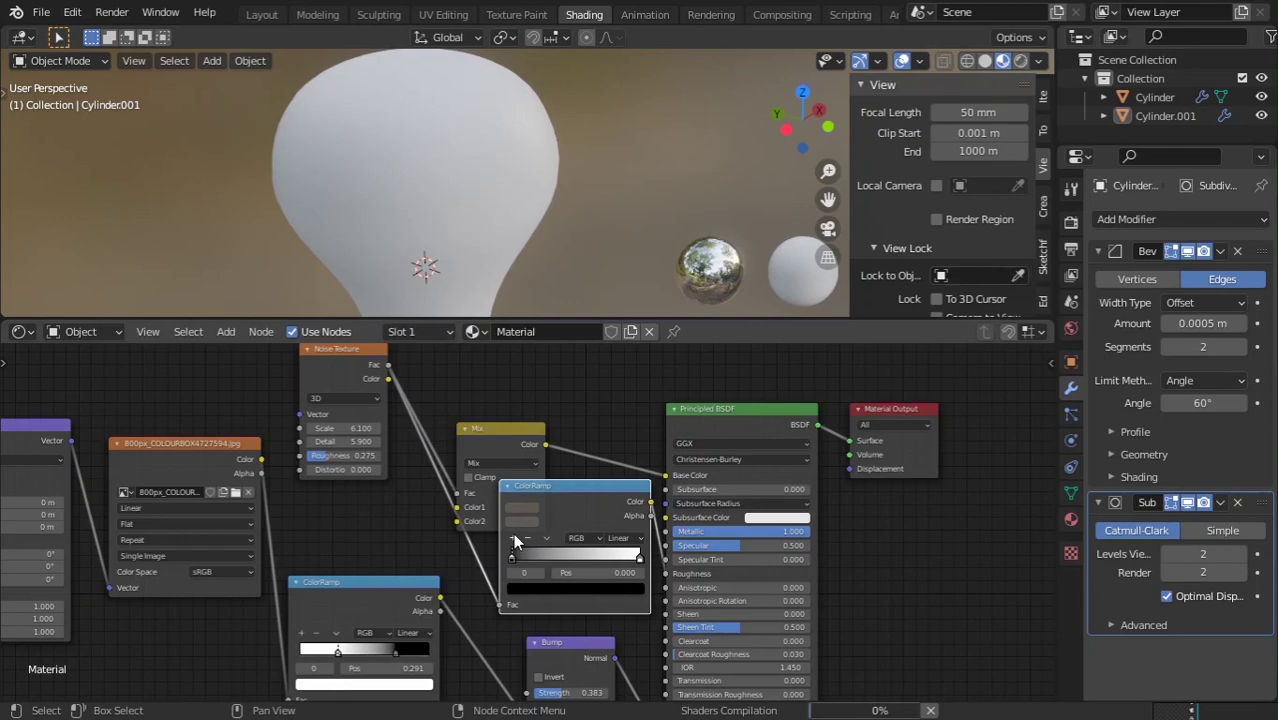
- Move the roughness ramp's stops to 0.255 and 0.600, set the dark stop's Value to 0.045 and darken the white stop to grey
scroll(540, 530, up, 2)
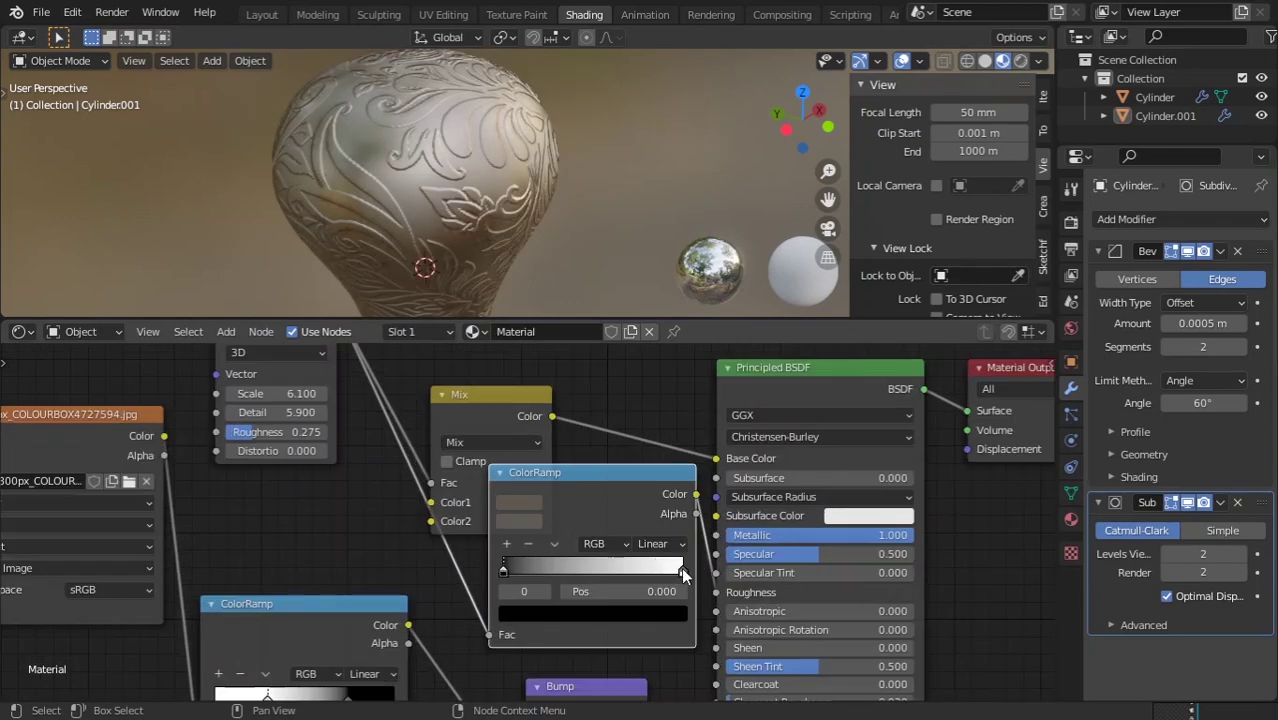
drag(681, 567, 598, 570)
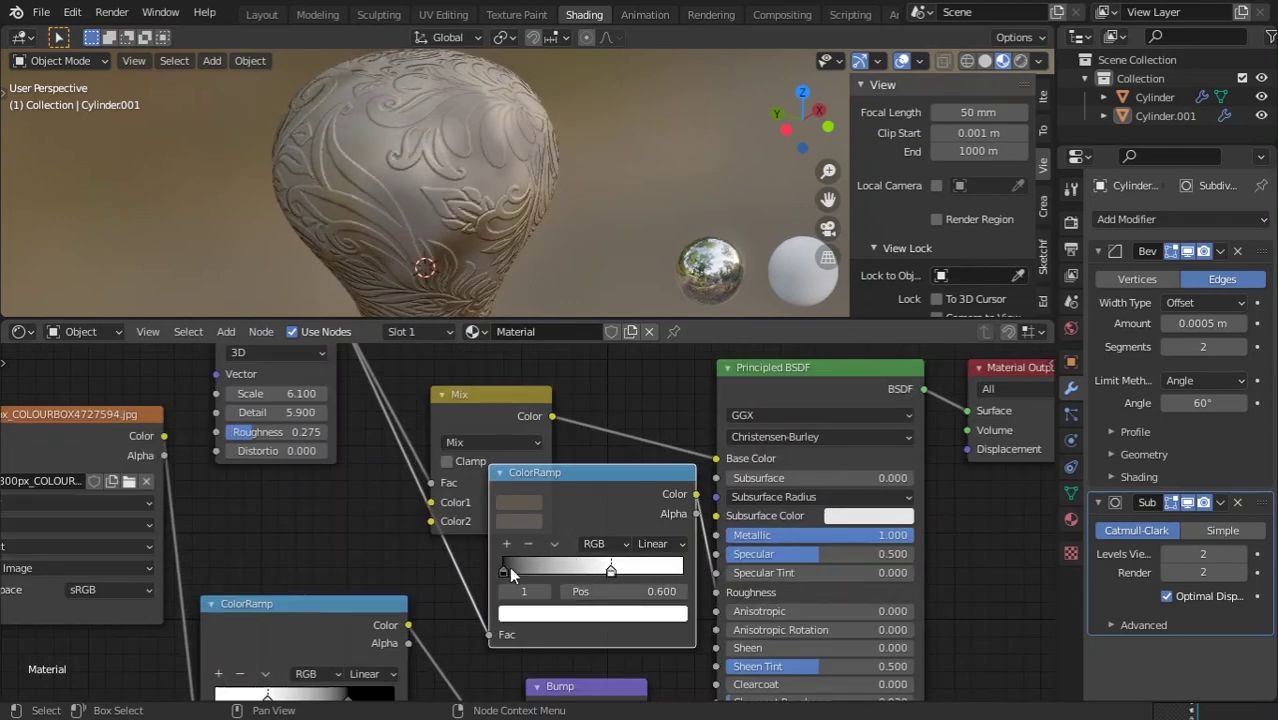
drag(509, 566, 557, 566)
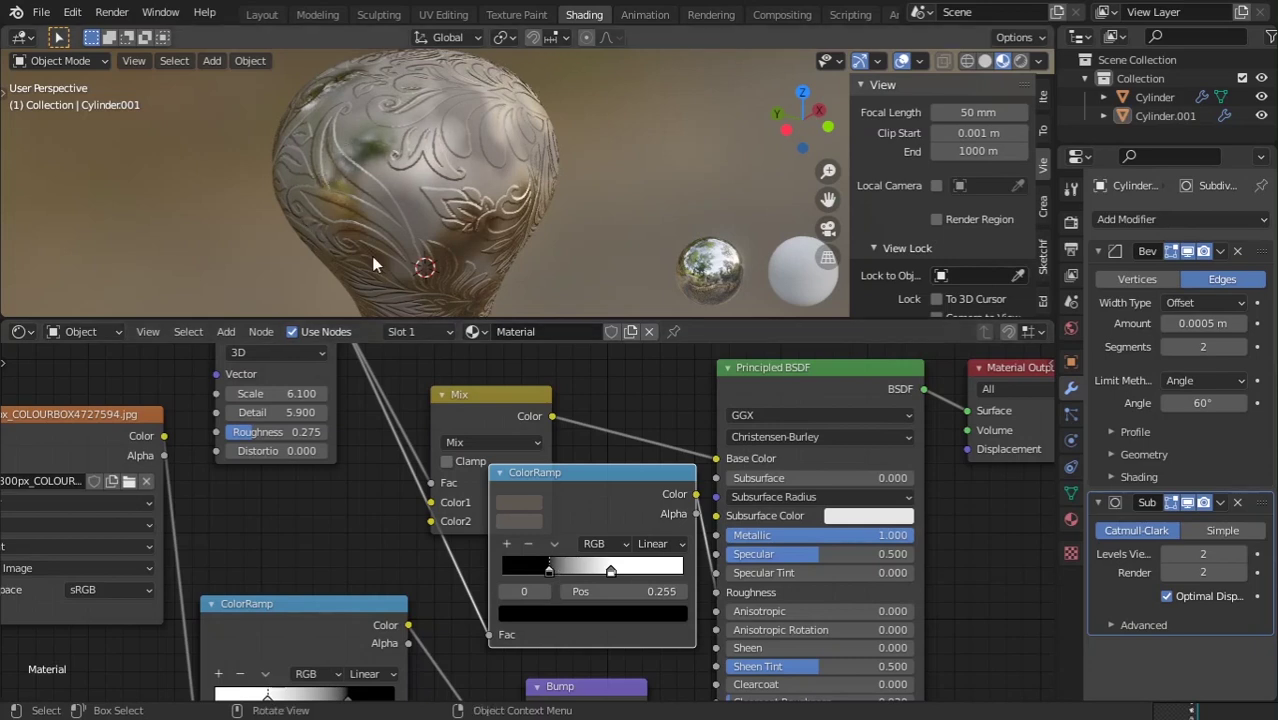
click(606, 612)
mouse_move(647, 463)
mouse_down()
mouse_move(647, 410)
mouse_move(647, 472)
mouse_move(647, 461)
mouse_up()
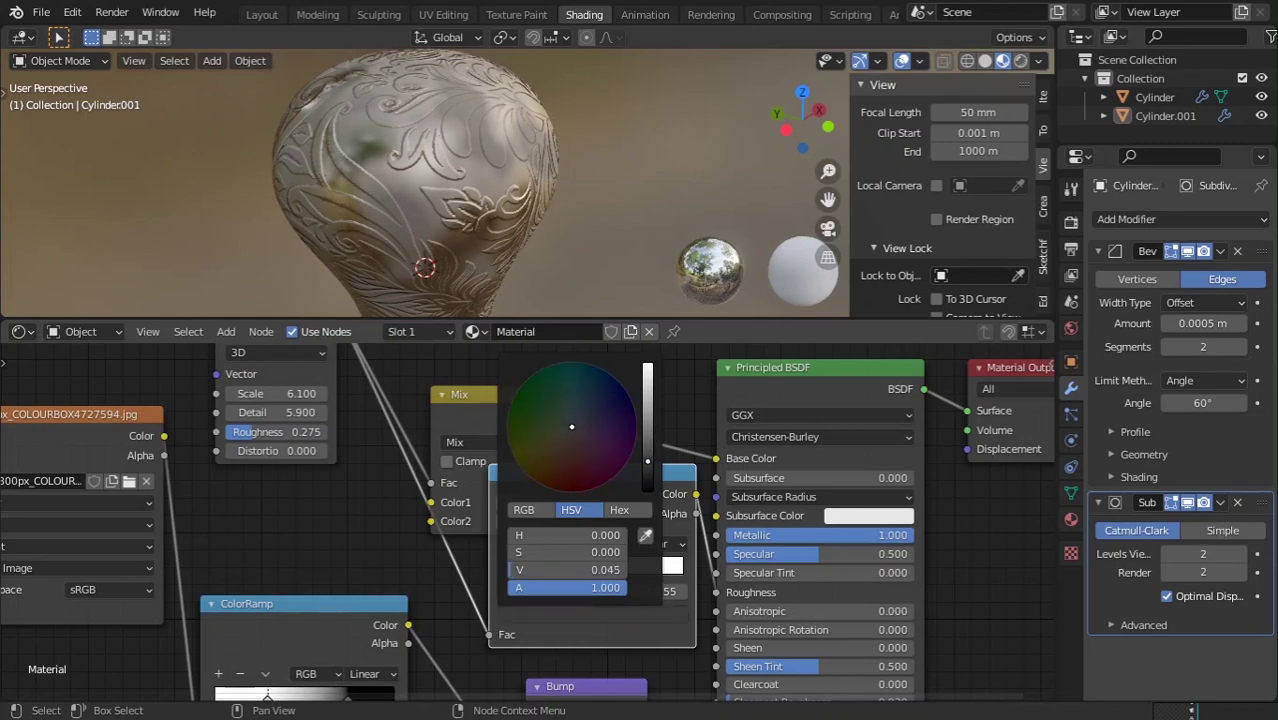
click(609, 573)
click(623, 612)
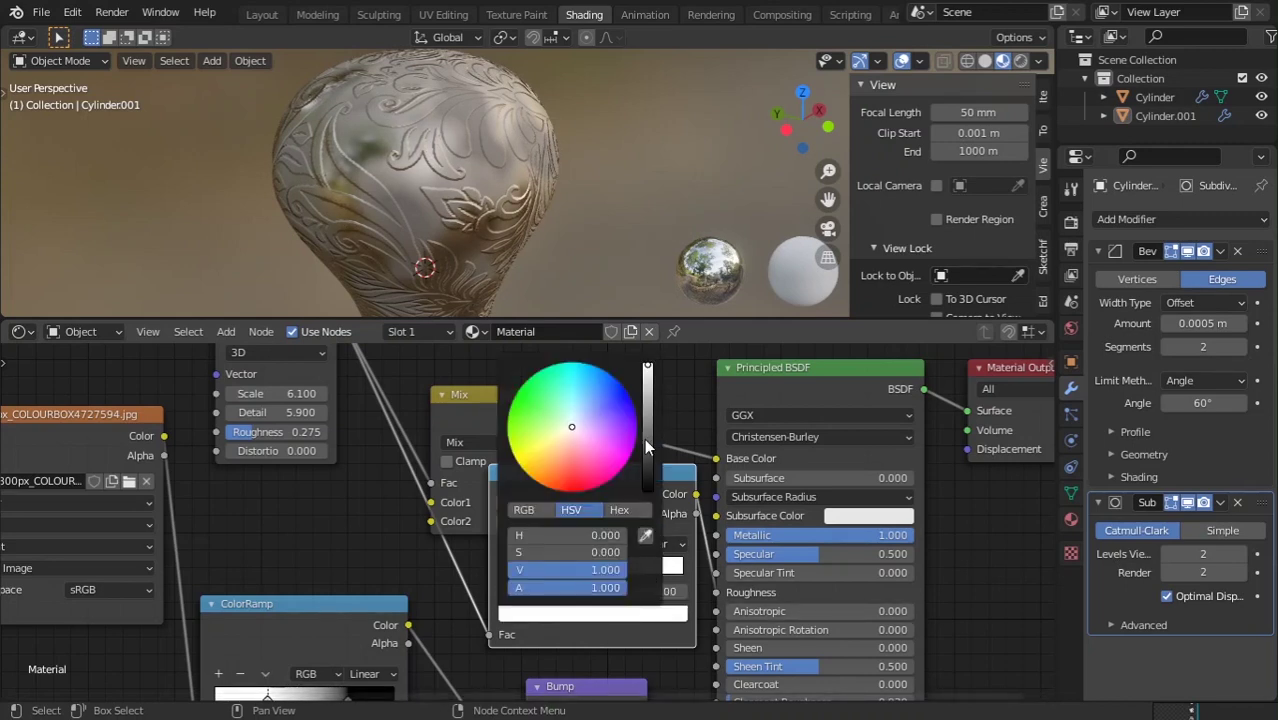
drag(647, 366, 647, 427)
- Move the roughness ramp's dark stop to 0.068 and its light stop just past the middle, and inspect the handle and collar
drag(595, 563, 553, 567)
drag(474, 572, 523, 574)
mouse_move(607, 561)
mouse_down()
mouse_move(556, 560)
mouse_move(608, 575)
mouse_move(515, 560)
mouse_up()
scroll(279, 80, down, 5)
scroll(369, 221, down, 5)
middle_drag(369, 221, 315, 206)
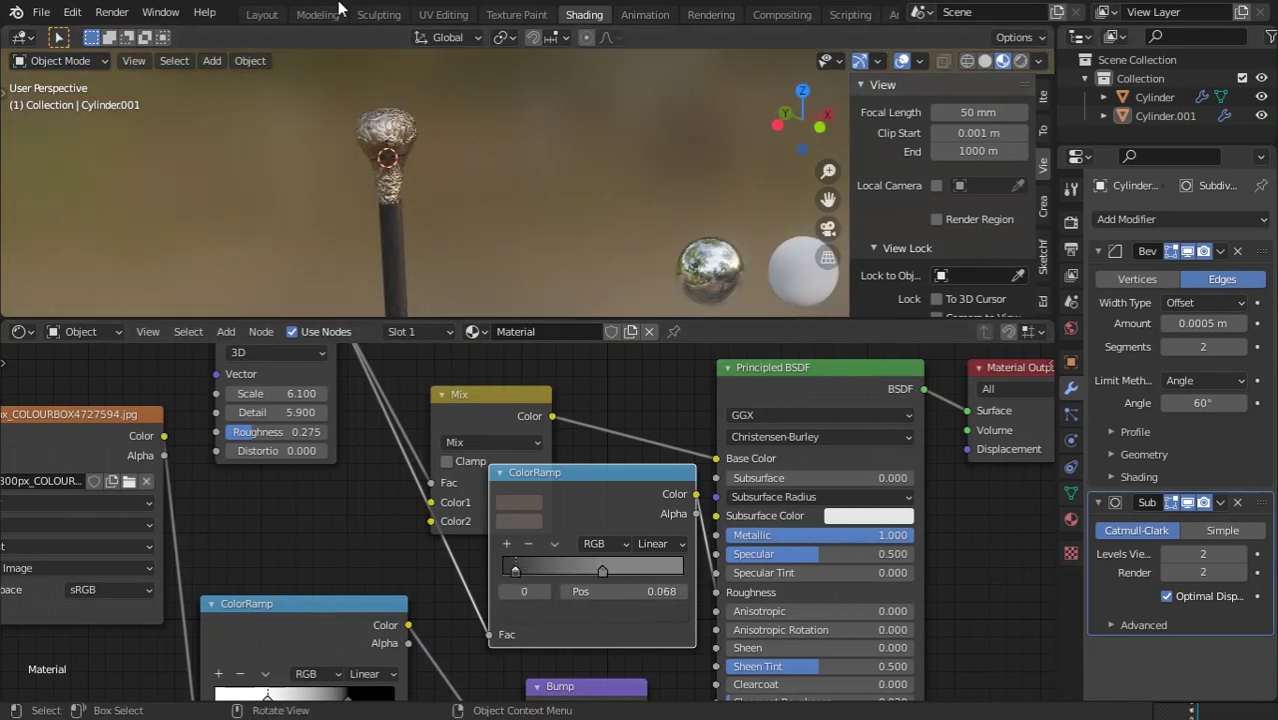
shift+middle_drag(399, 177, 451, 152)
scroll(436, 150, up, 5)
scroll(451, 153, up, 5)
middle_drag(413, 193, 411, 182)
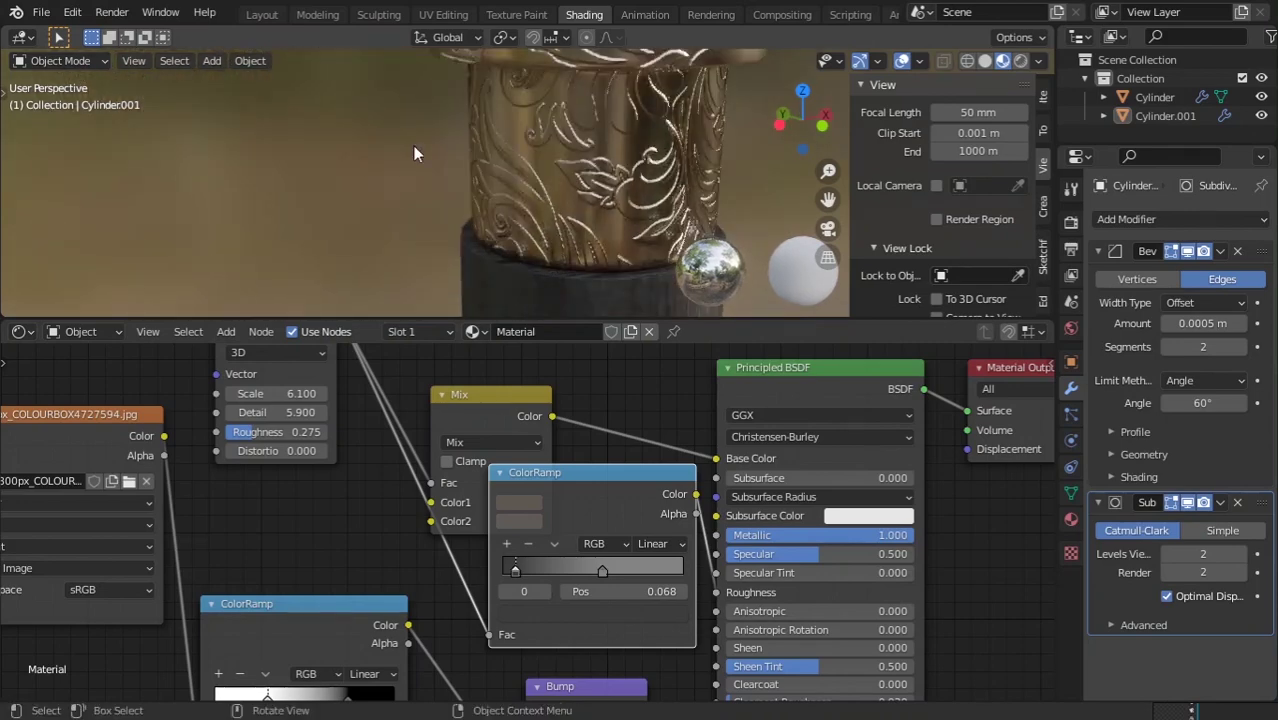
- Add a Gradient Texture node above the image texture node
scroll(306, 482, down, 5)
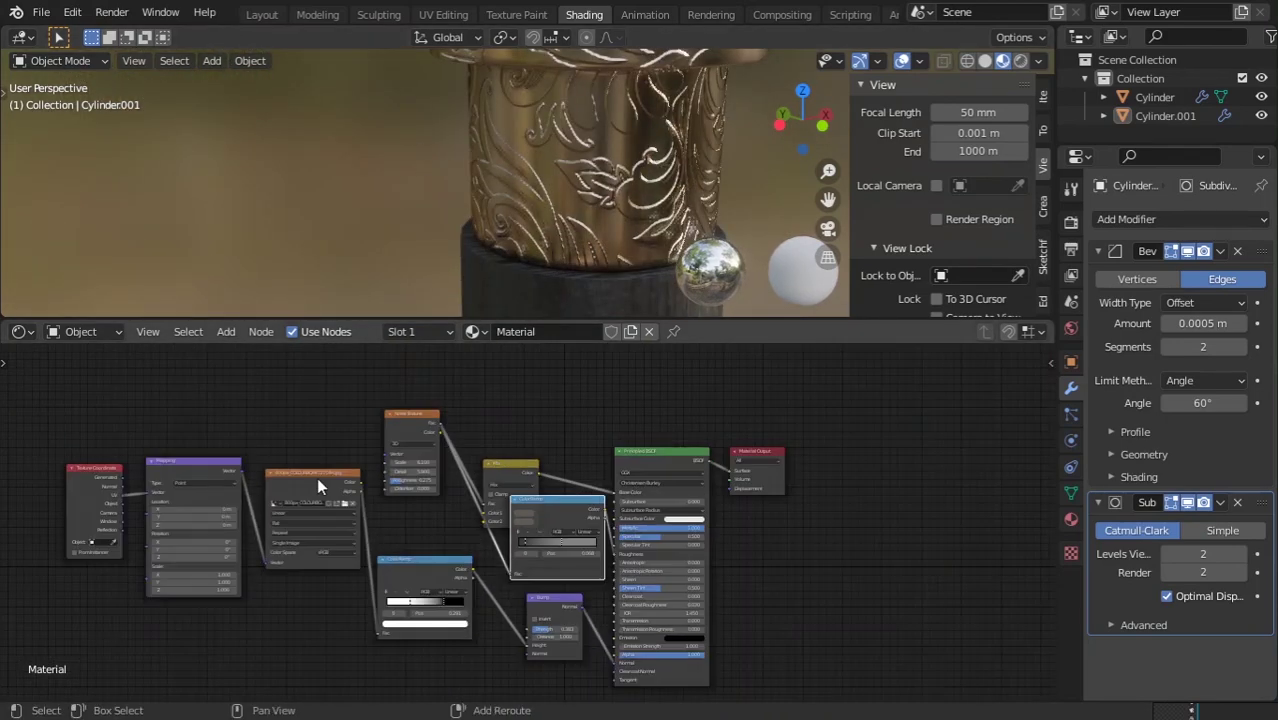
key(shift+a)
text(gra)
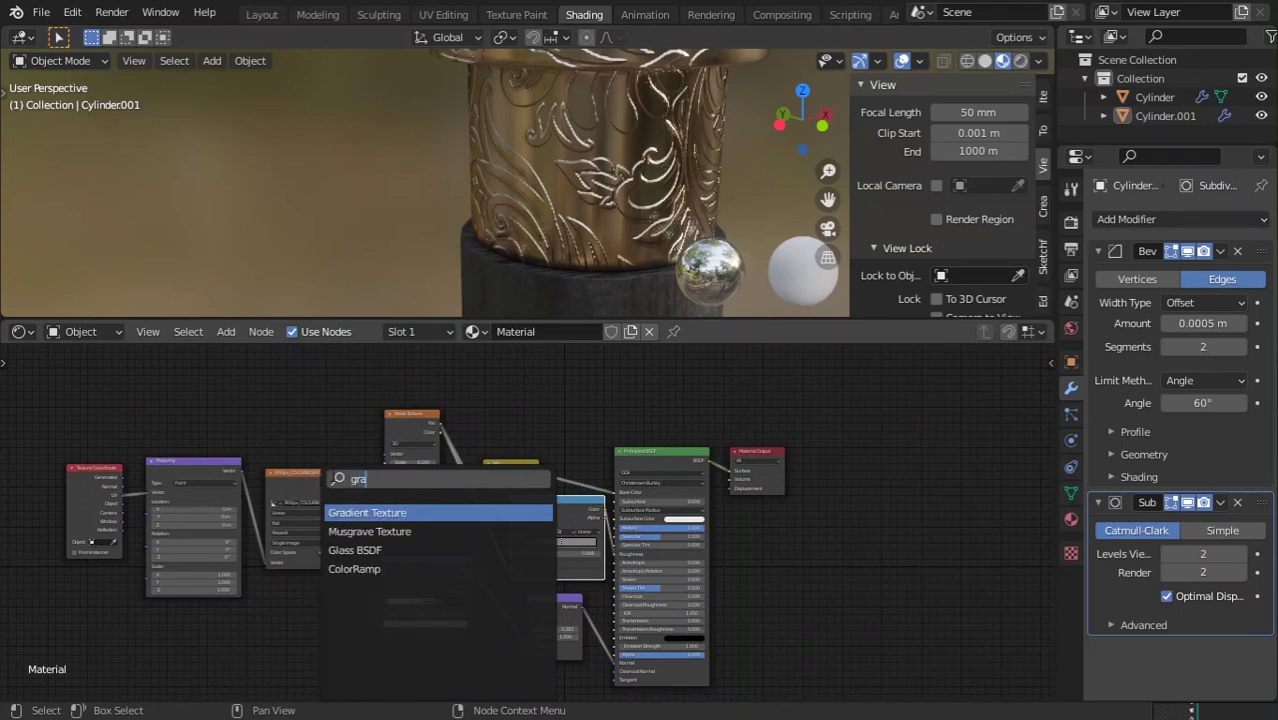
key(Down)
key(Down)
key(Down)
key(Up)
key(Up)
key(Up)
key(Return)
click(311, 404)
- Link the Mapping node's Vector output to the Gradient Texture and preview the gradient on the handle
scroll(320, 460, up, 3)
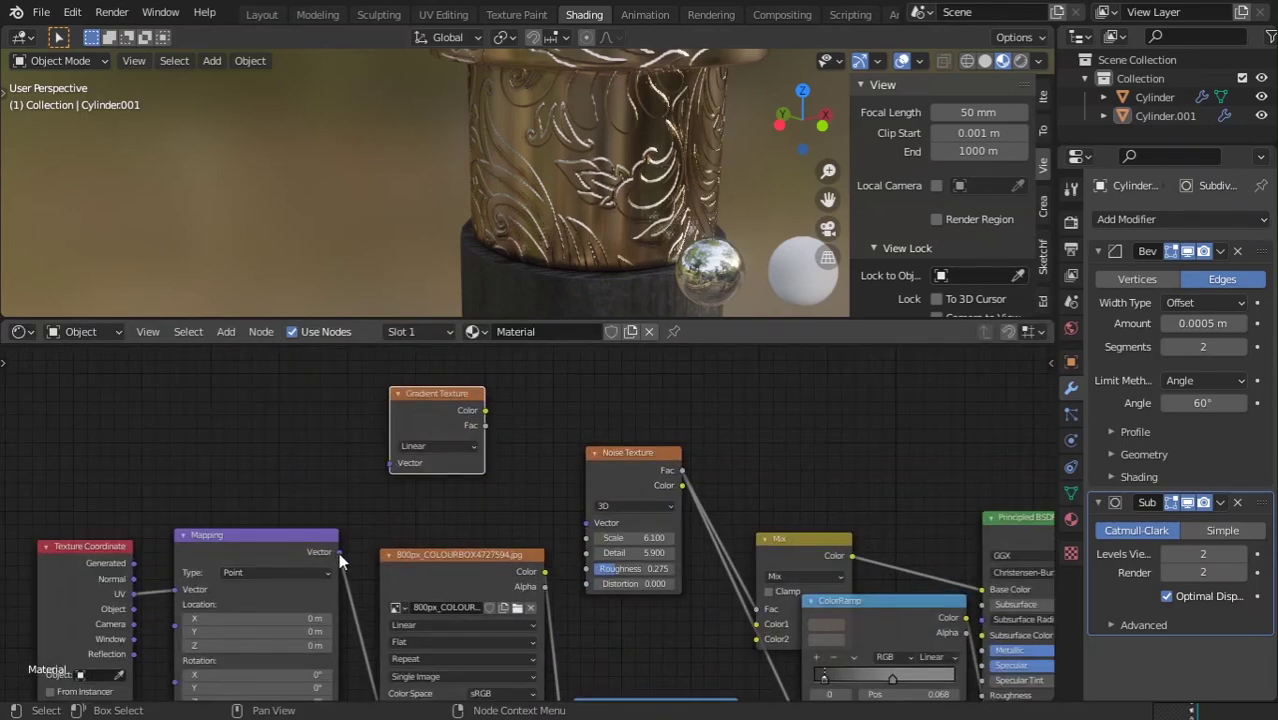
drag(341, 551, 373, 501)
drag(397, 447, 391, 462)
ctrl+shift+click(440, 420)
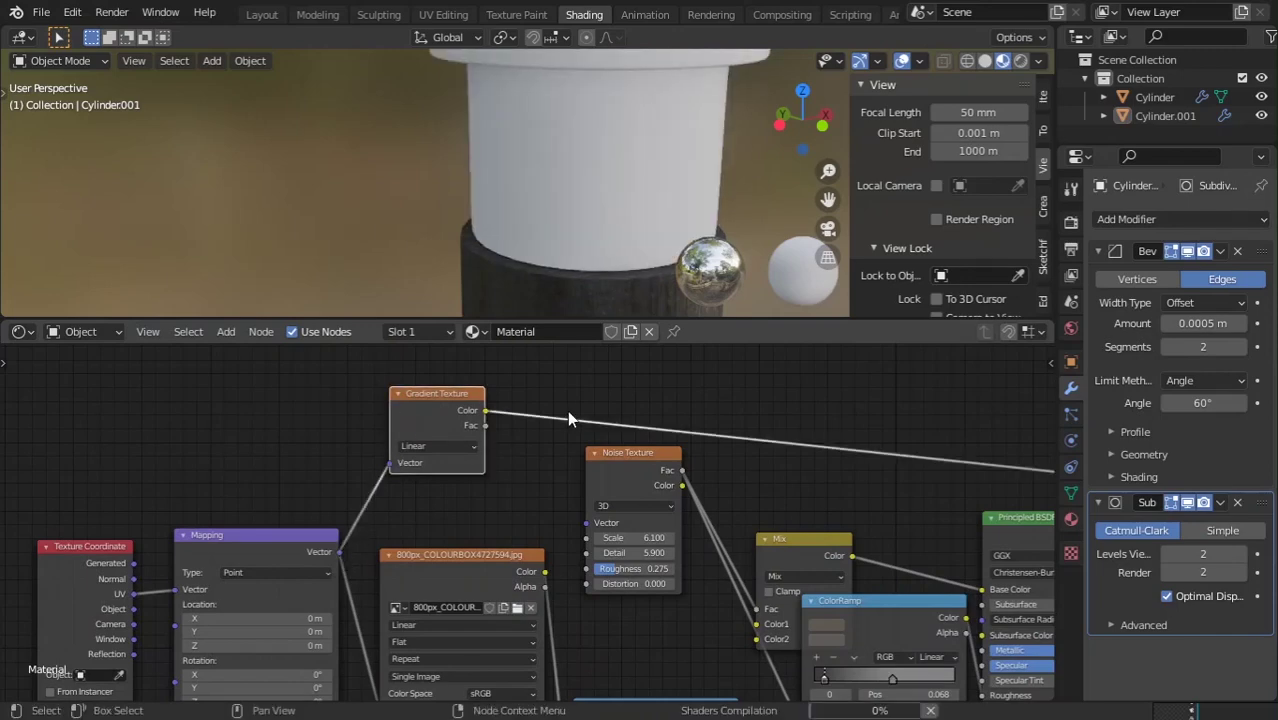
scroll(415, 497, down, 2)
scroll(421, 544, up, 3)
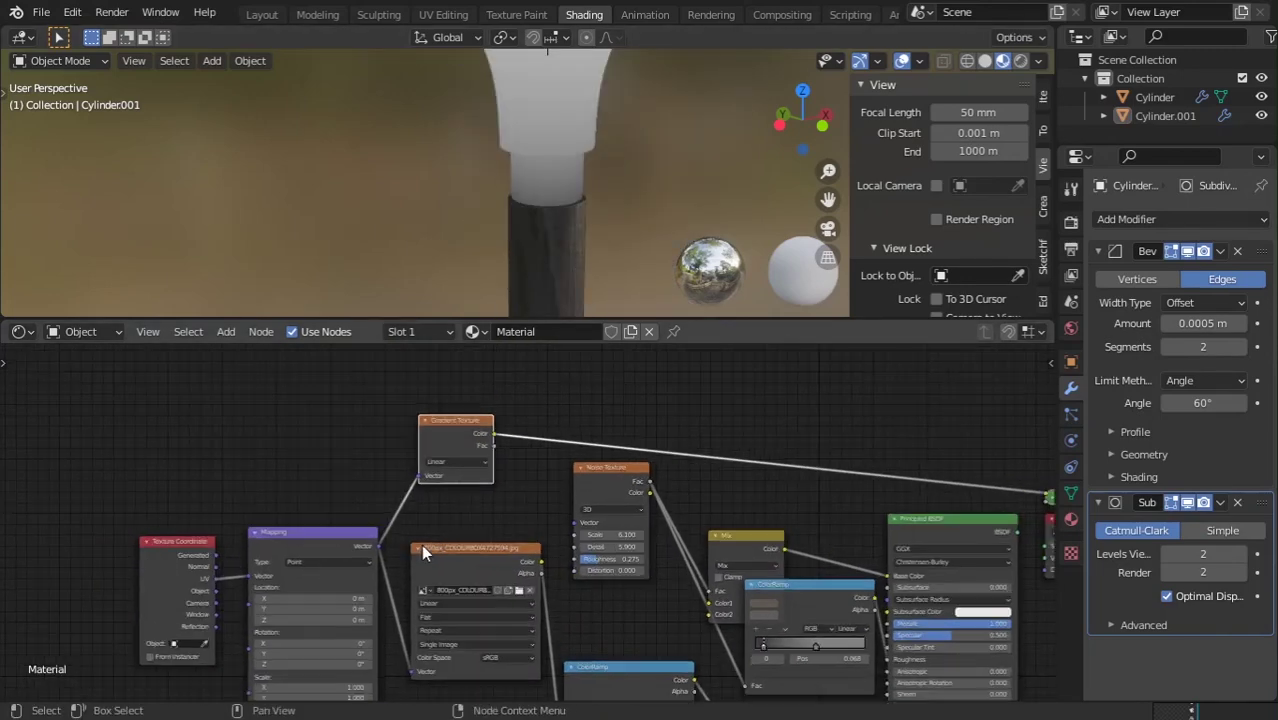
- Insert a ColorRamp node on the link leaving the Gradient Texture's Color output
scroll(380, 540, up, 2)
key(shift+a)
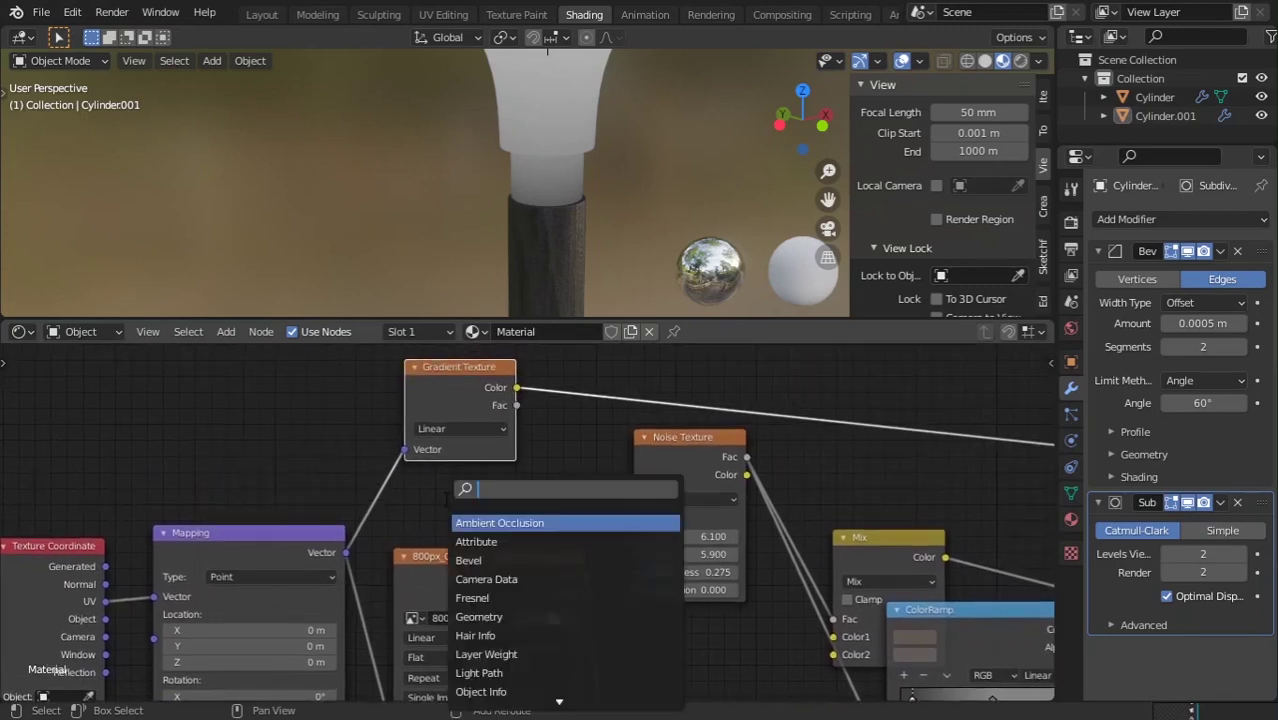
text(co)
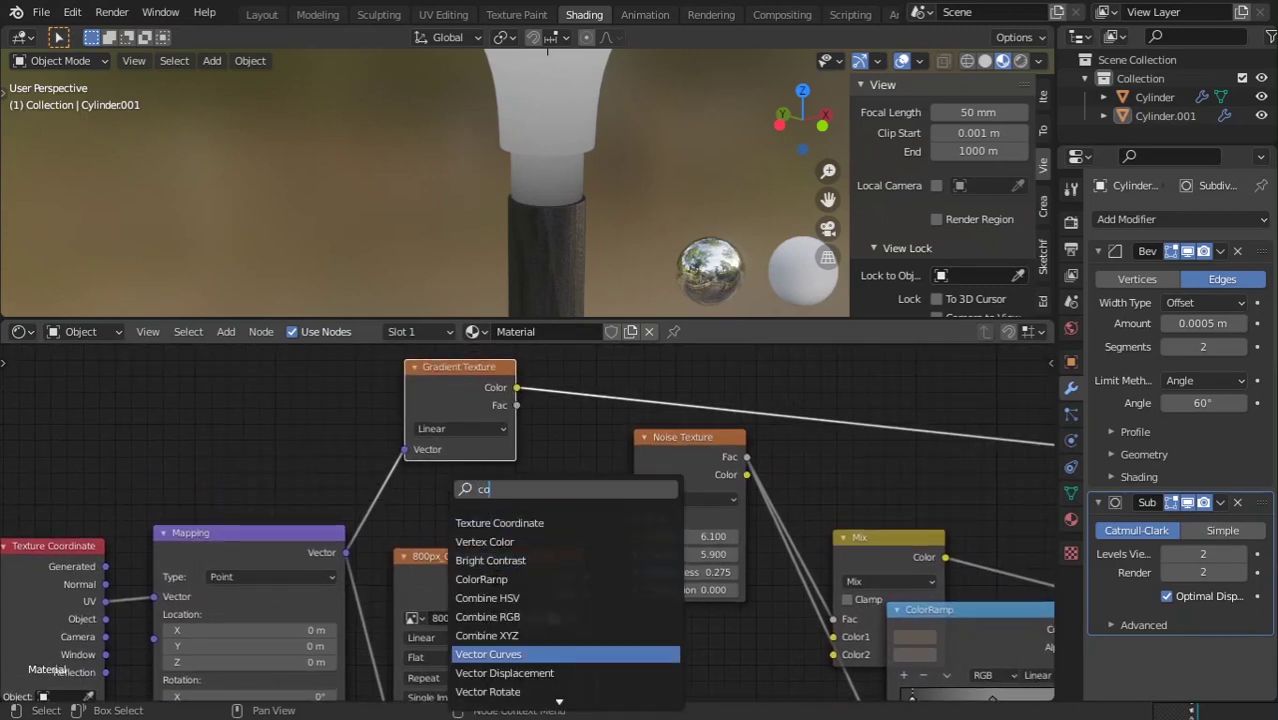
text(lo)
click(498, 542)
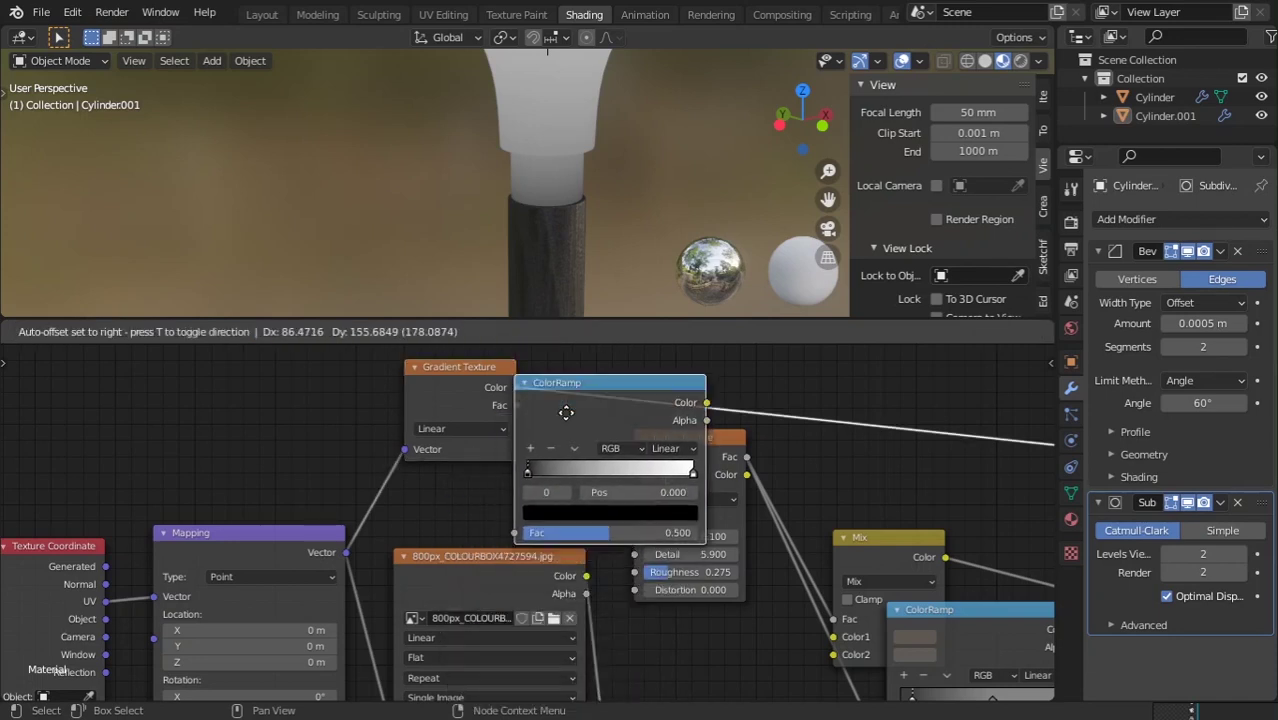
click(635, 435)
- Set the gradient ramp's black stop to 0.227 and white stop to 0.377, sharpening the transition at the handle's lower edge
scroll(600, 440, up, 1)
drag(546, 463, 579, 457)
drag(725, 458, 611, 454)
middle_drag(574, 265, 539, 220)
scroll(543, 228, up, 4)
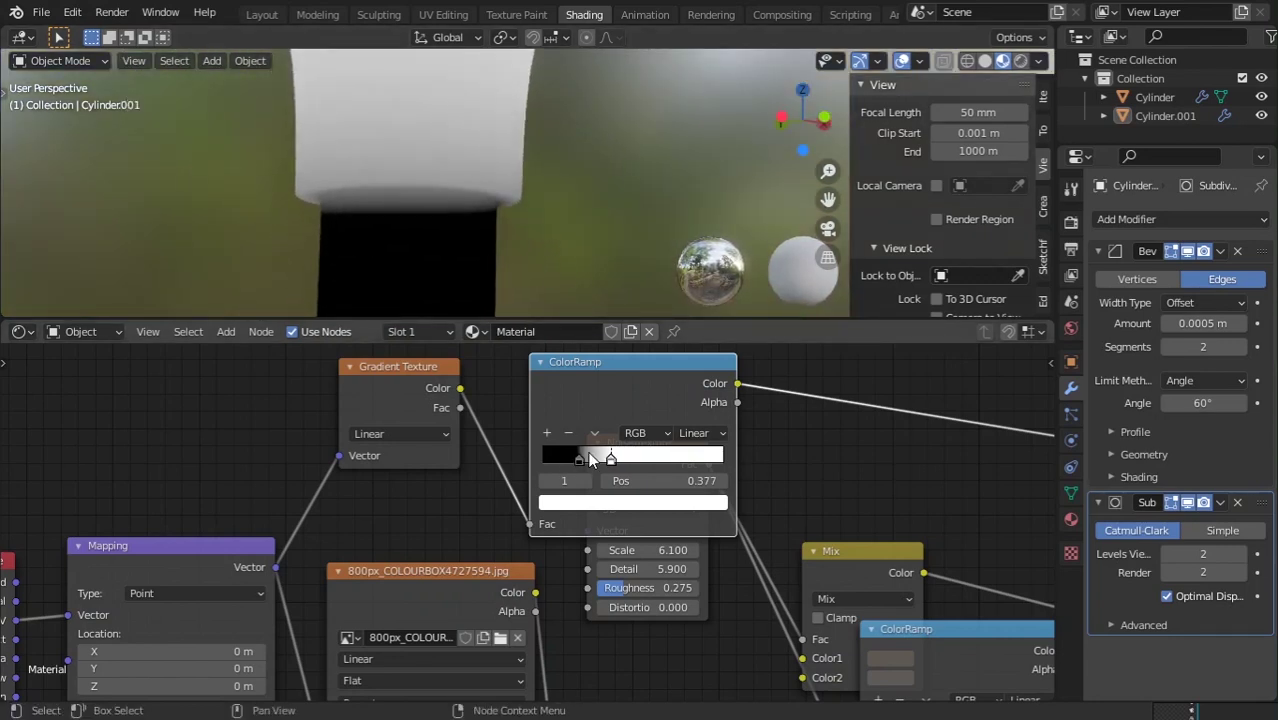
click(581, 457)
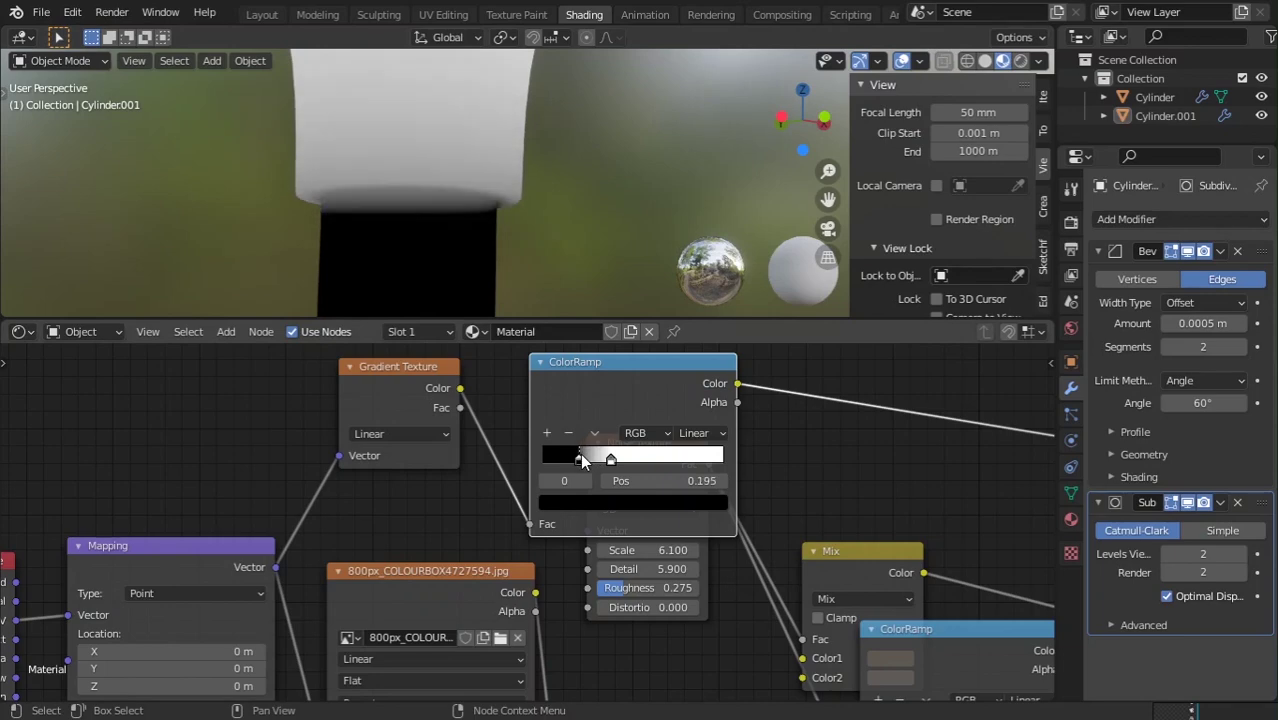
drag(580, 455, 588, 455)
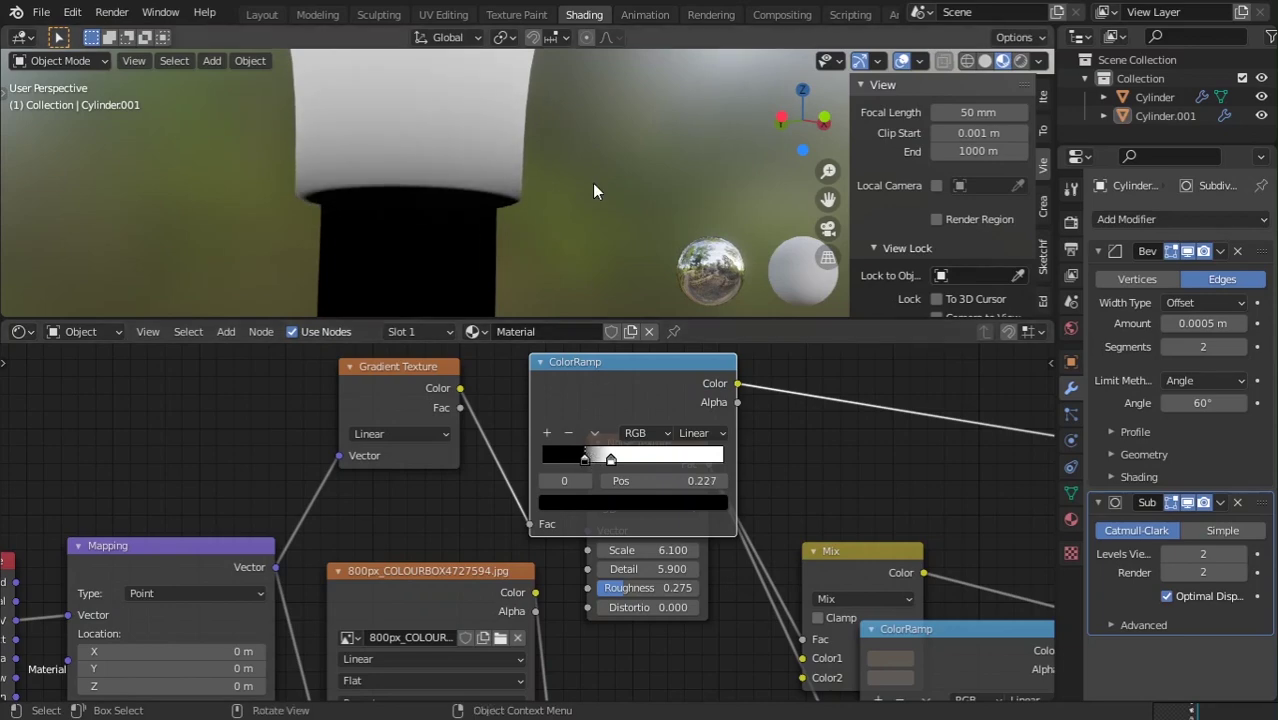
- Insert a Math node on the link between the gradient's ColorRamp and the Viewer
scroll(640, 420, down, 3)
key(shift+a)
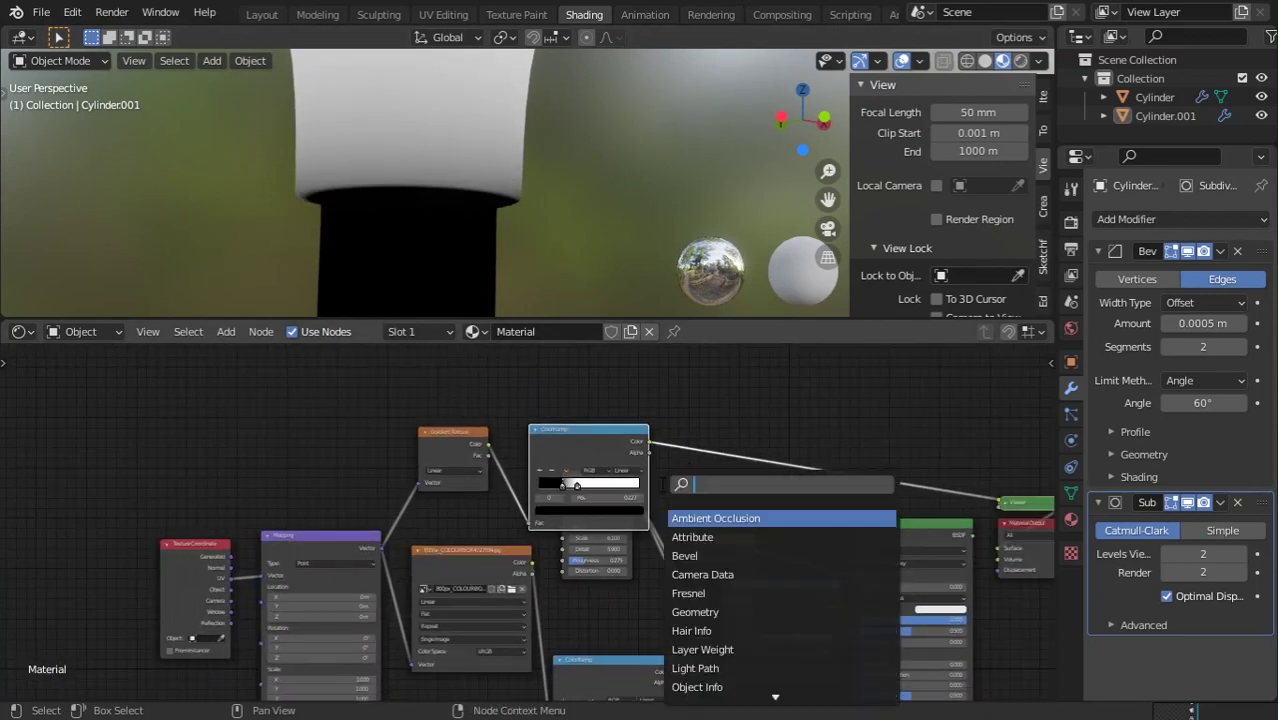
text(math)
key(Return)
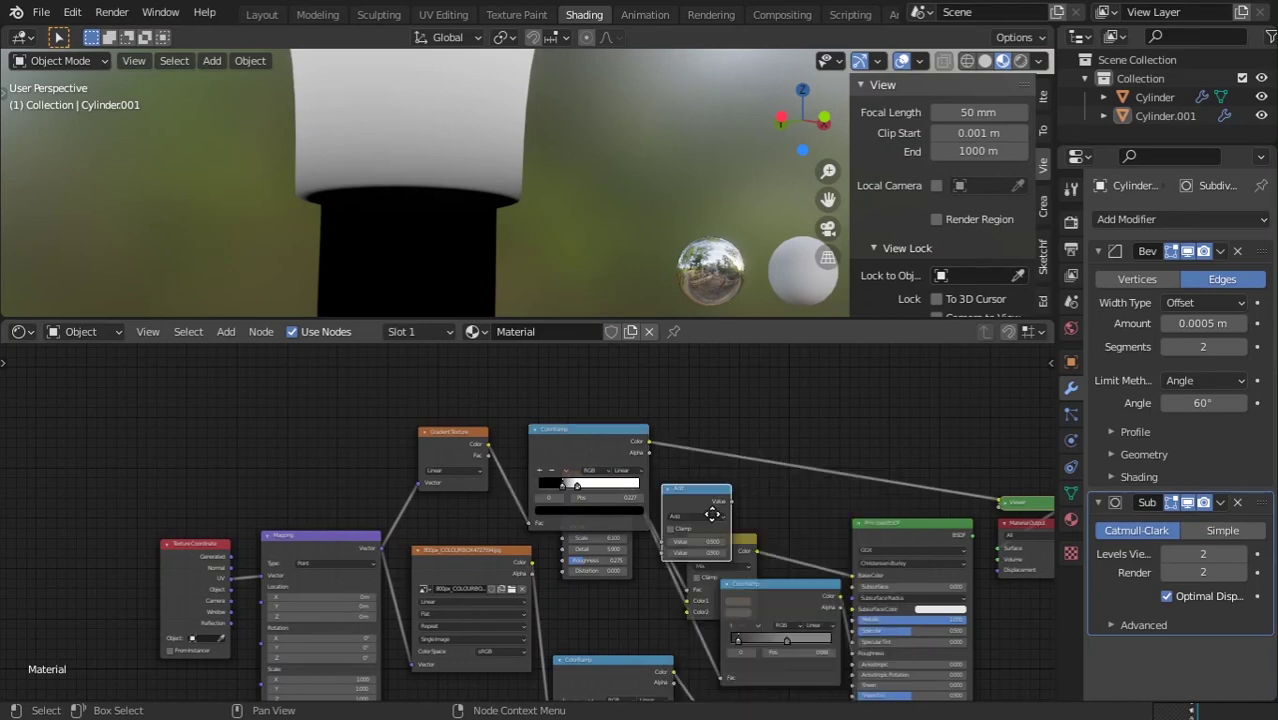
click(743, 466)
middle_drag(703, 494, 612, 461)
scroll(604, 470, up, 1)
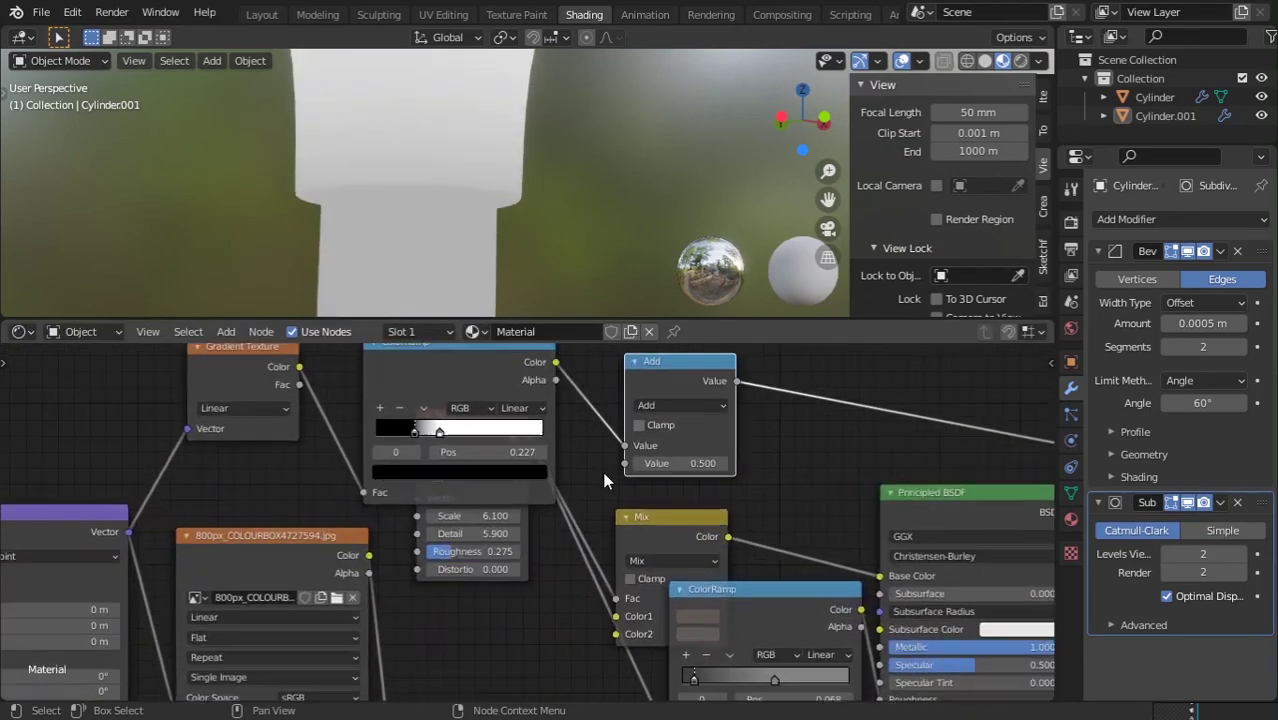
- Spread out the gradient ramp, Noise Texture and roughness ramp nodes to reduce their overlap
middle_drag(587, 575, 627, 589)
scroll(535, 485, down, 2)
drag(508, 396, 503, 349)
drag(514, 466, 494, 508)
middle_drag(657, 527, 562, 503)
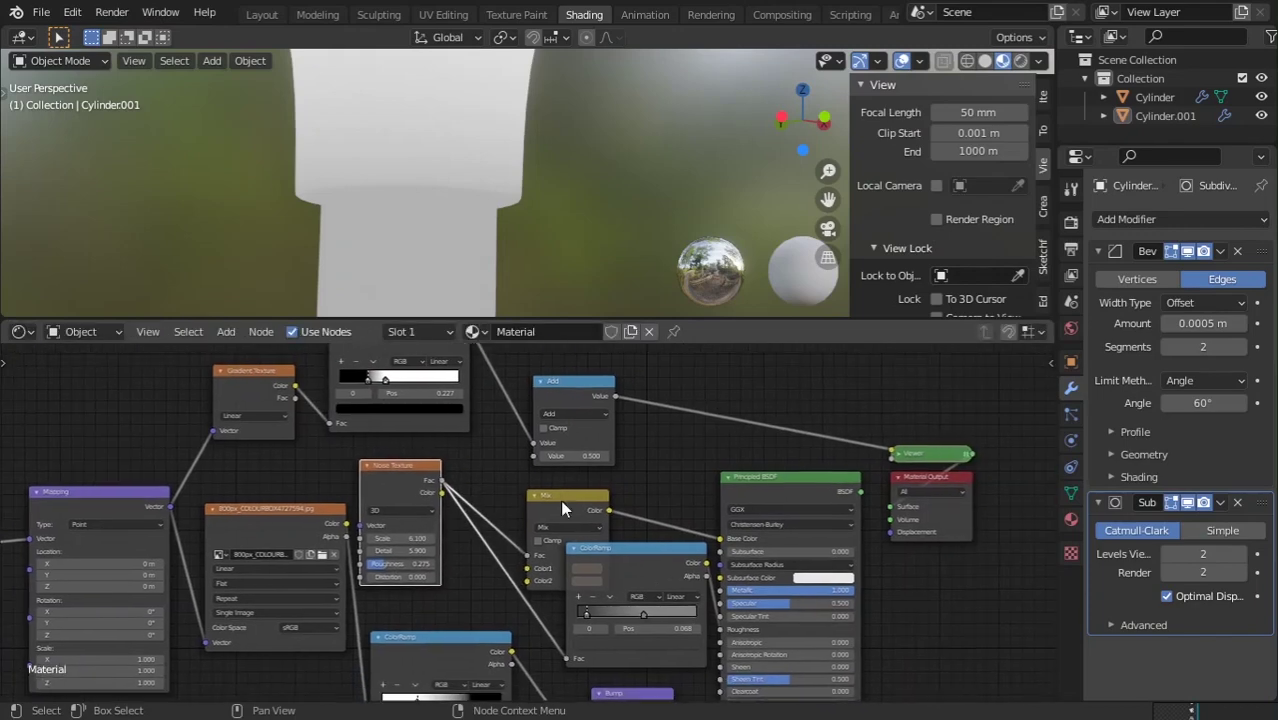
mouse_move(658, 551)
mouse_down()
mouse_move(633, 563)
mouse_move(641, 535)
mouse_up()
- Link the floral image's ColorRamp output to the Math node's second Value input
middle_drag(490, 624, 537, 622)
click(515, 544)
mouse_move(556, 622)
mouse_down()
mouse_move(608, 444)
mouse_move(577, 427)
mouse_up()
middle_drag(560, 323, 546, 377)
scroll(586, 433, up, 1)
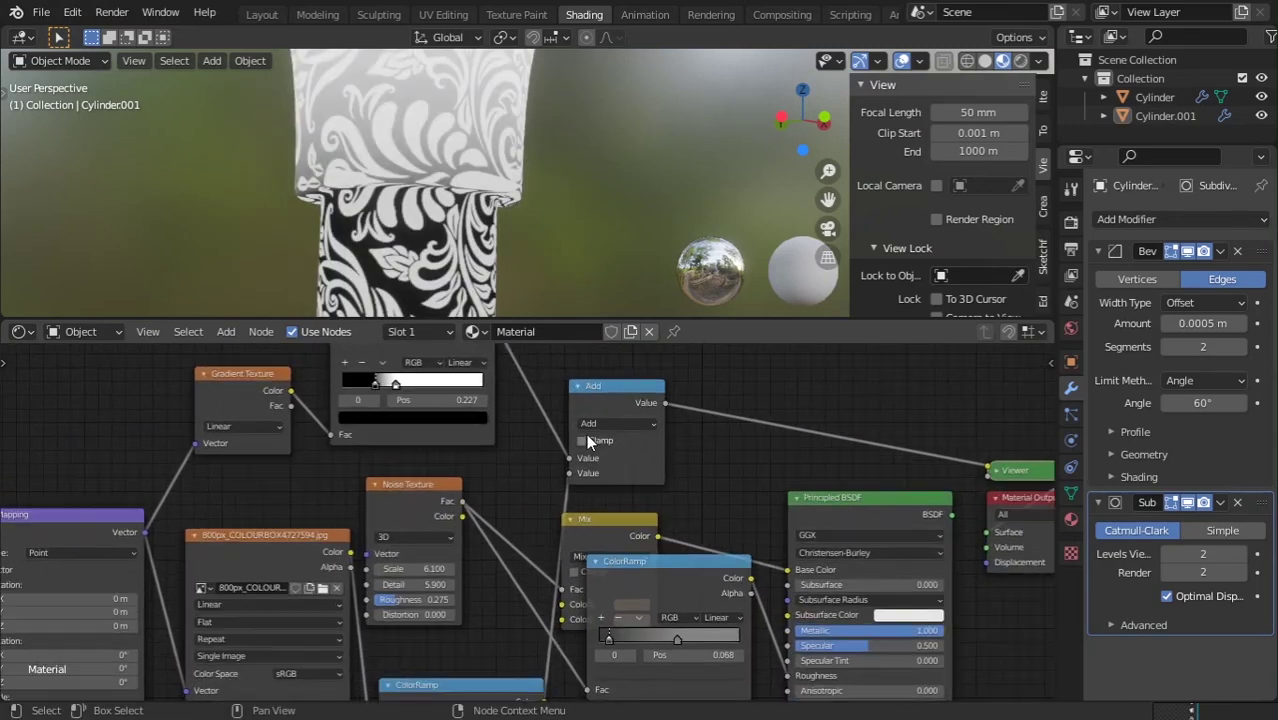
- Change the Math node's operation to Multiply and check the masked floral pattern on the whole handle
click(588, 425)
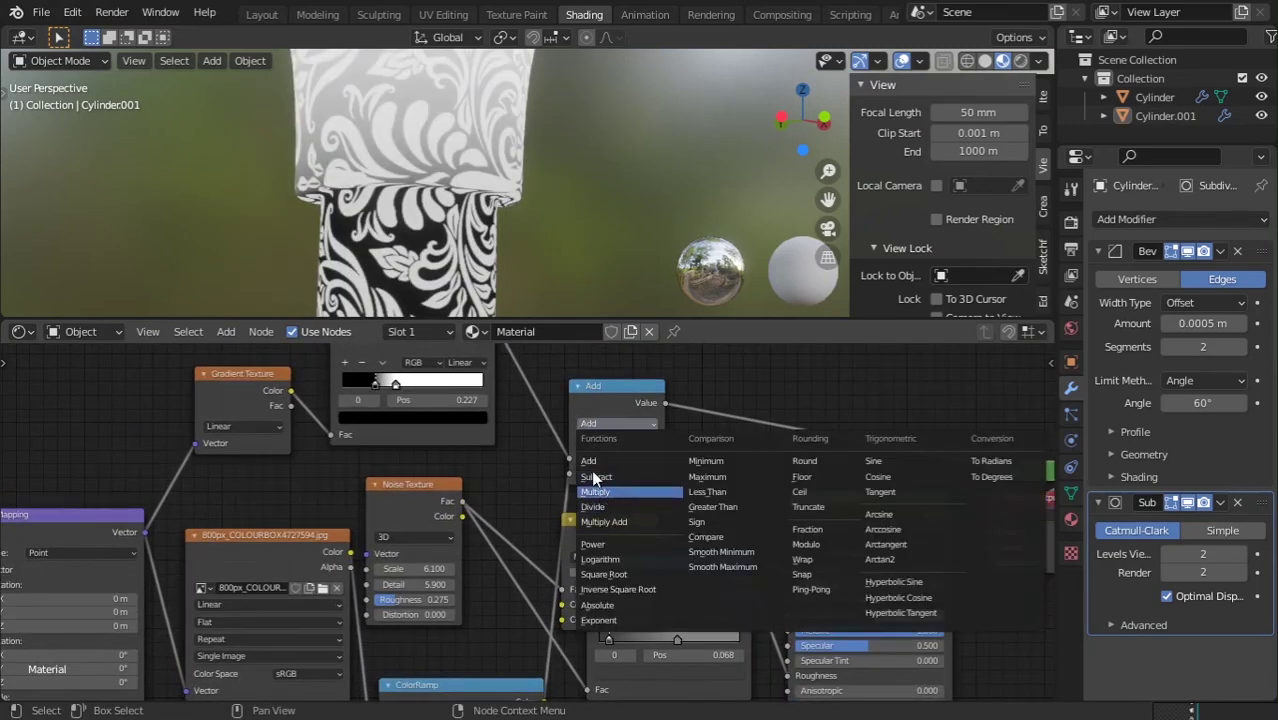
click(596, 491)
middle_drag(443, 231, 553, 312)
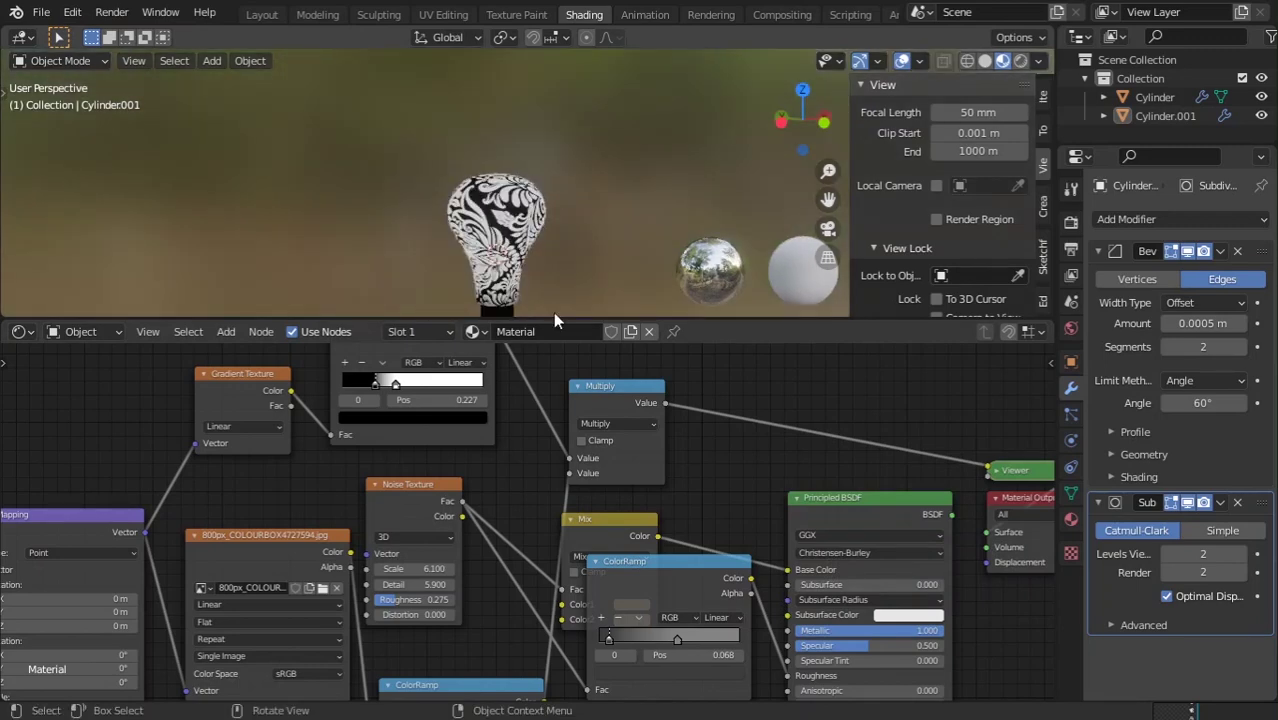
- Link the Multiply node's Value output to the Bump node's Height and reconnect the Principled BSDF to the Material Output
scroll(600, 450, down, 1)
scroll(610, 440, down, 1)
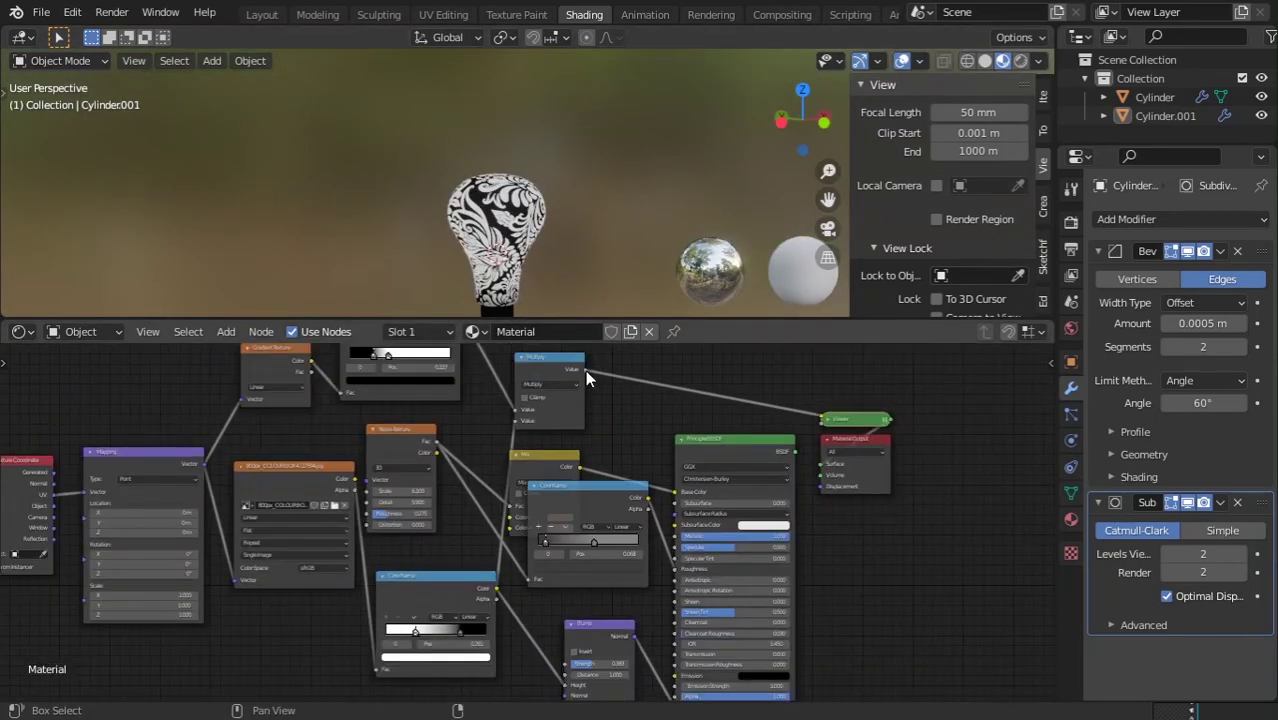
drag(585, 370, 569, 686)
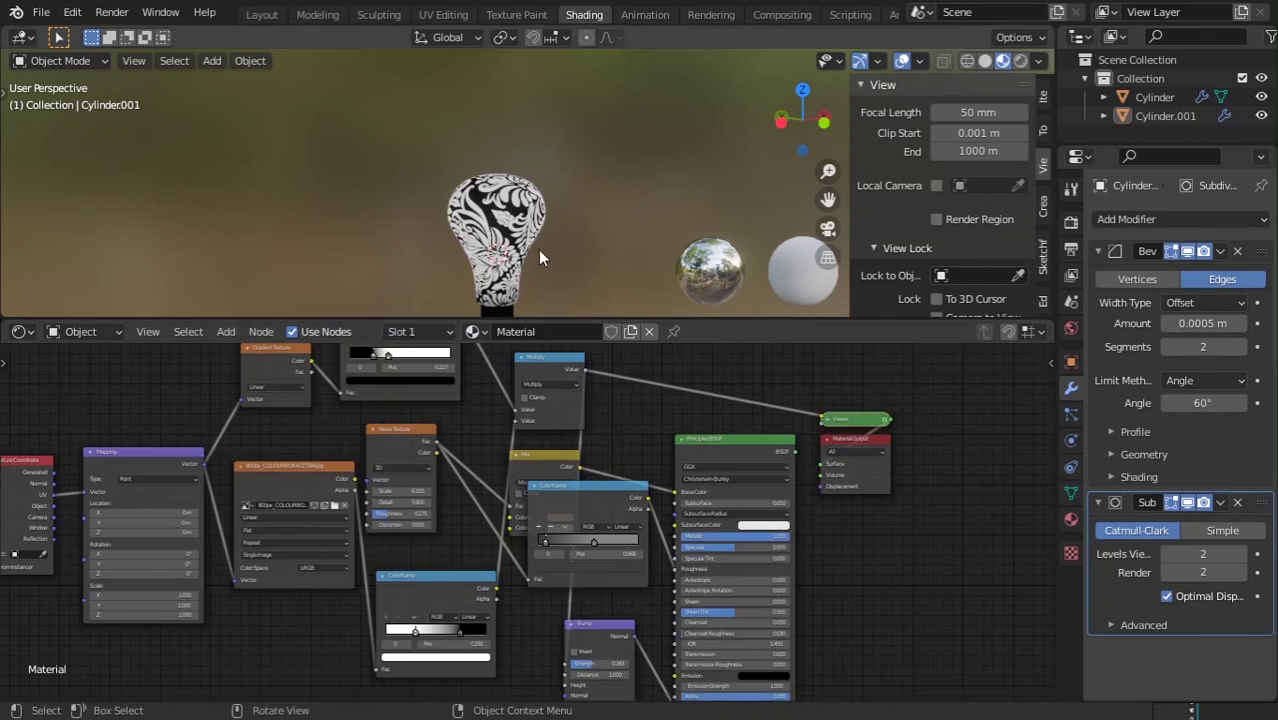
ctrl+shift+click(727, 447)
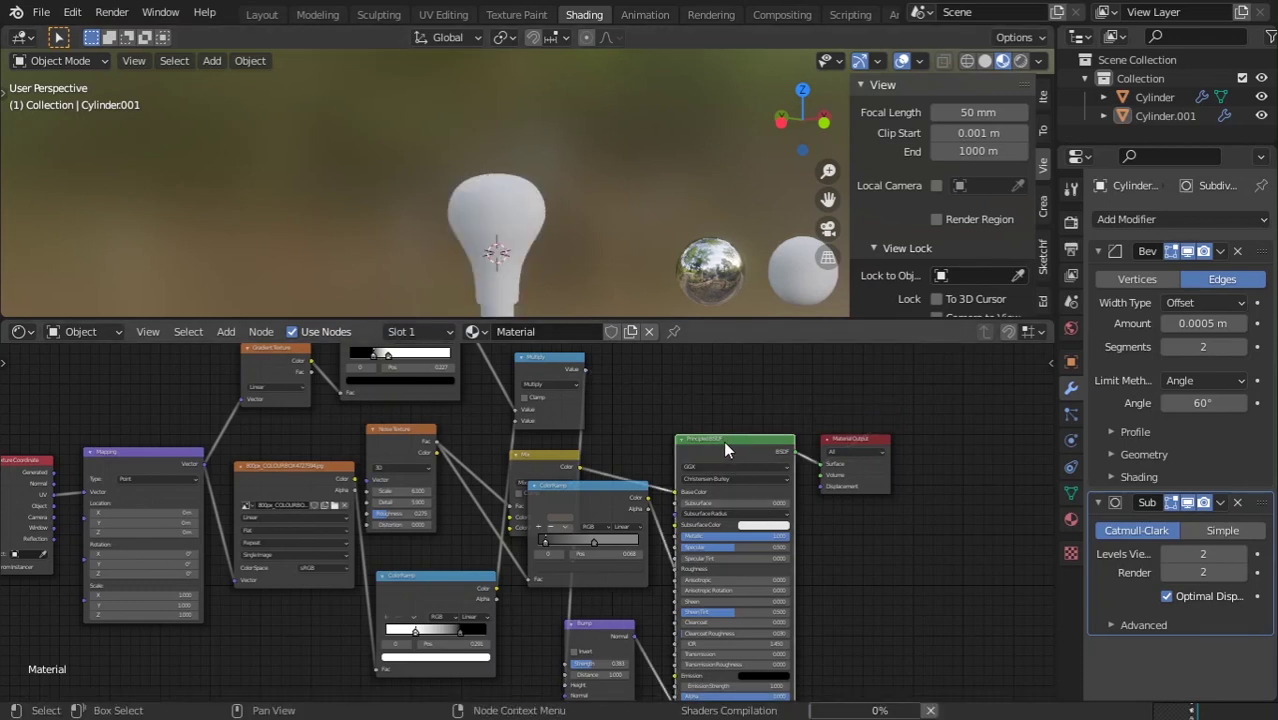
scroll(565, 270, up, 3)
middle_drag(560, 261, 366, 275)
scroll(585, 196, up, 3)
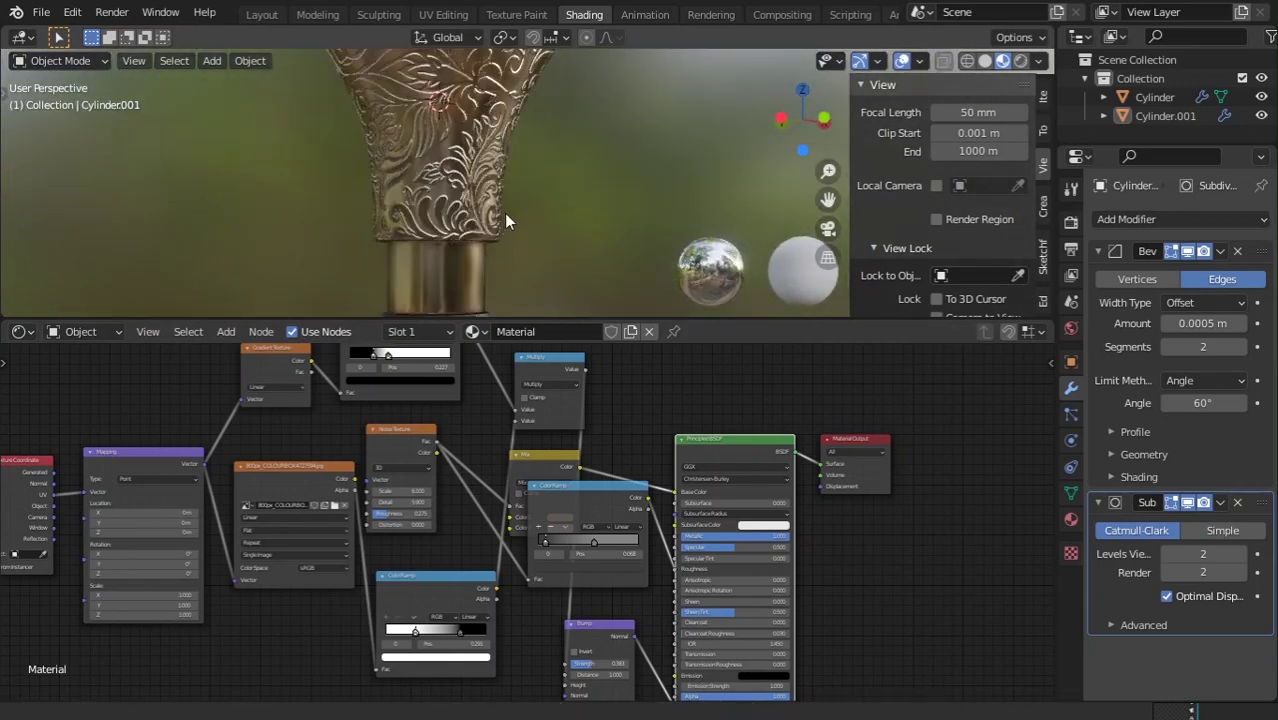
scroll(504, 213, down, 5)
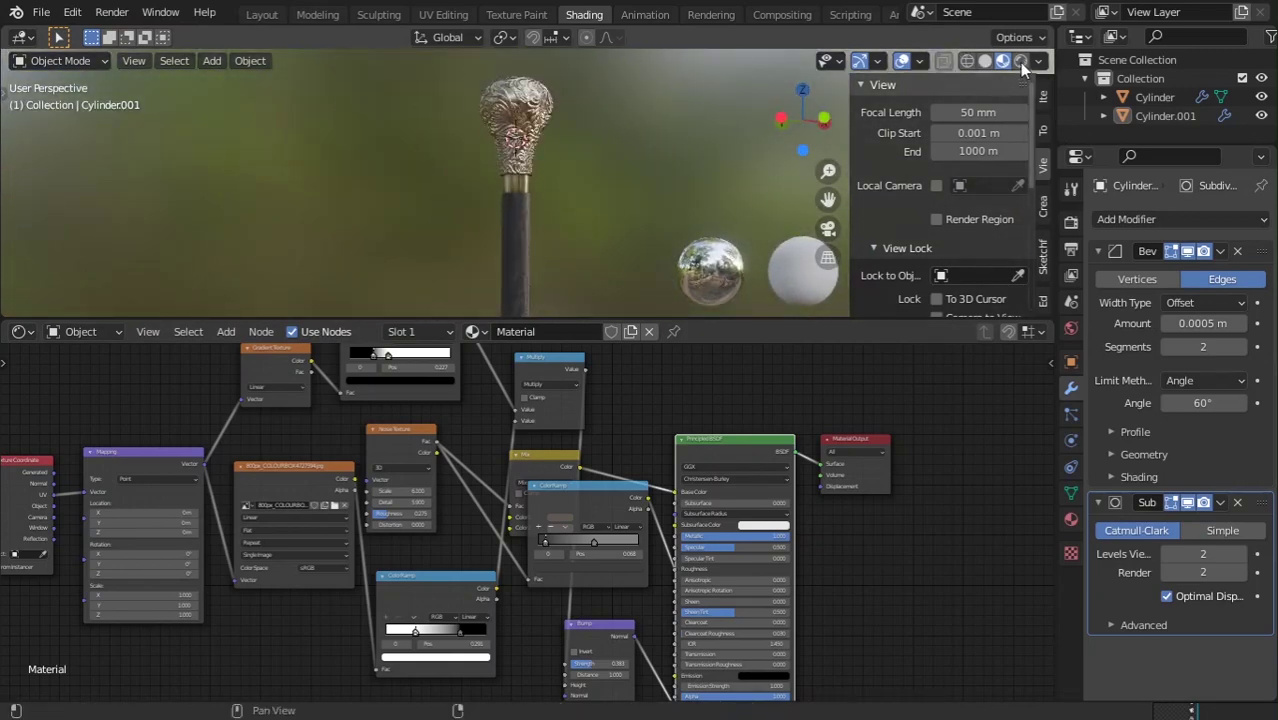
- Show the cane in an enlarged viewport with rendered shading and set the render engine to Cycles
click(1020, 61)
drag(813, 323, 813, 630)
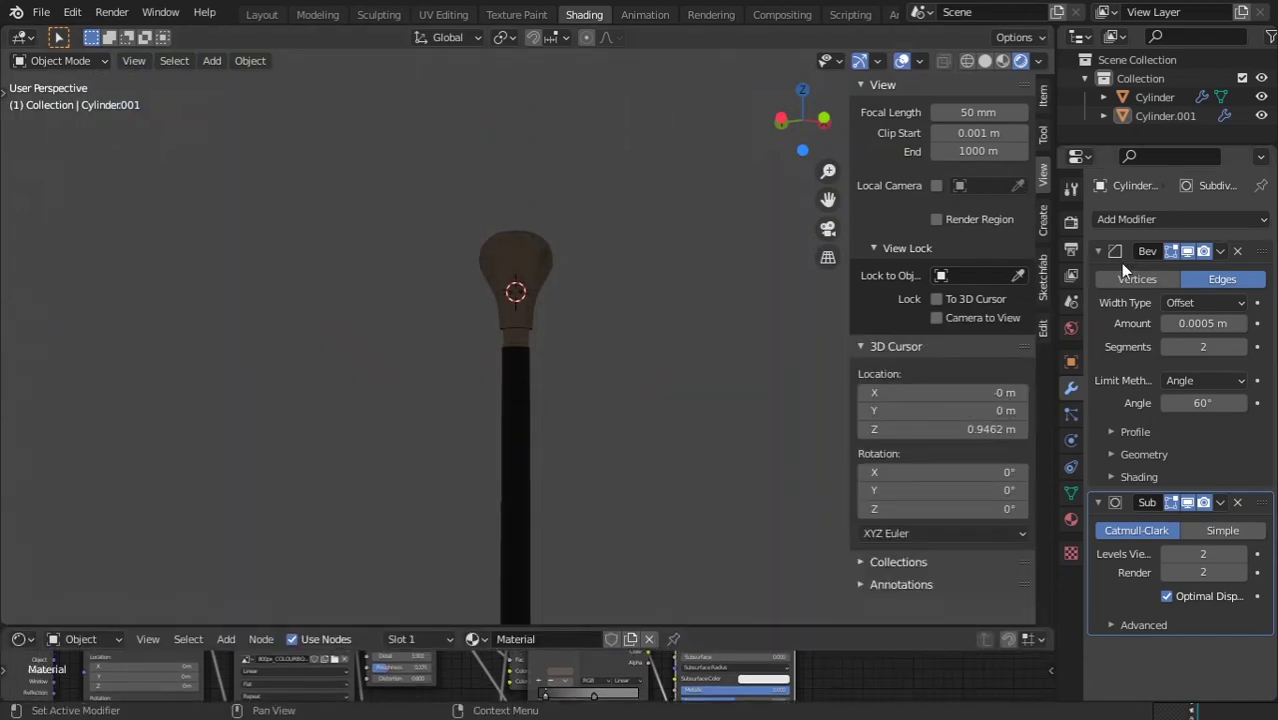
click(1071, 222)
click(1228, 221)
click(1186, 290)
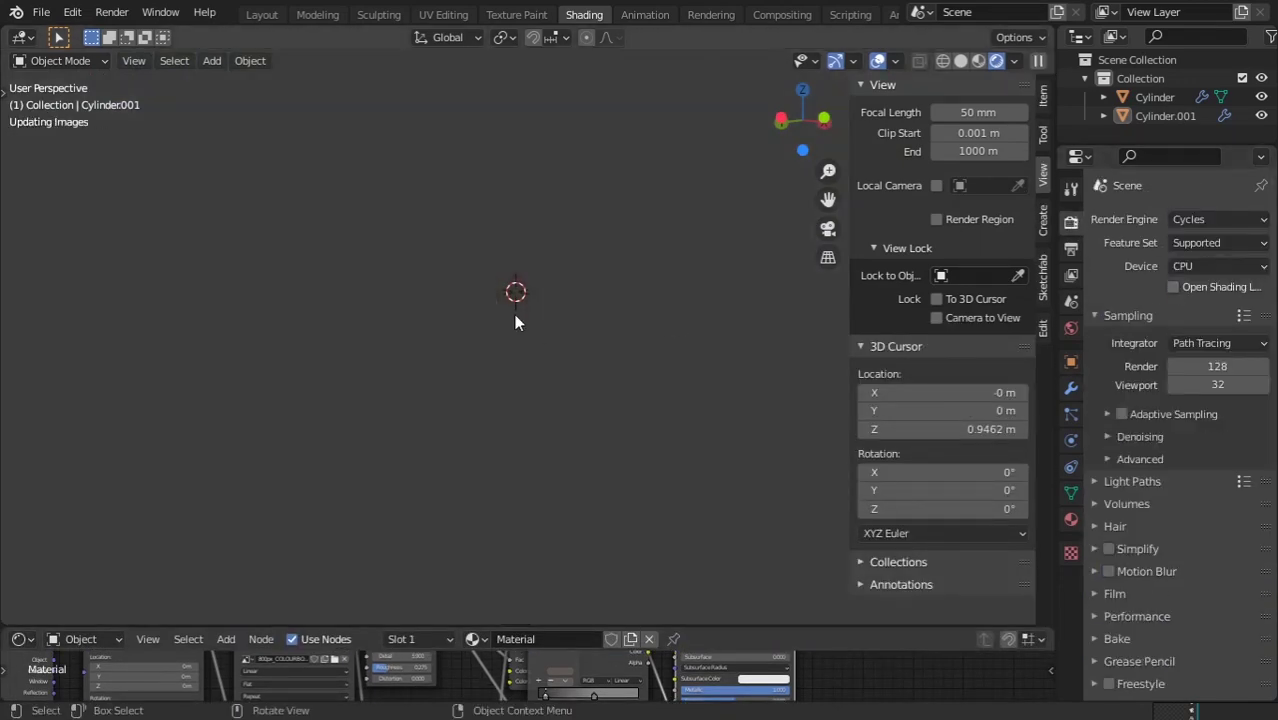
- Turn off Scene World in the viewport shading and light the cane with the first indoor HDRI
middle_drag(516, 320, 568, 350)
click(1014, 61)
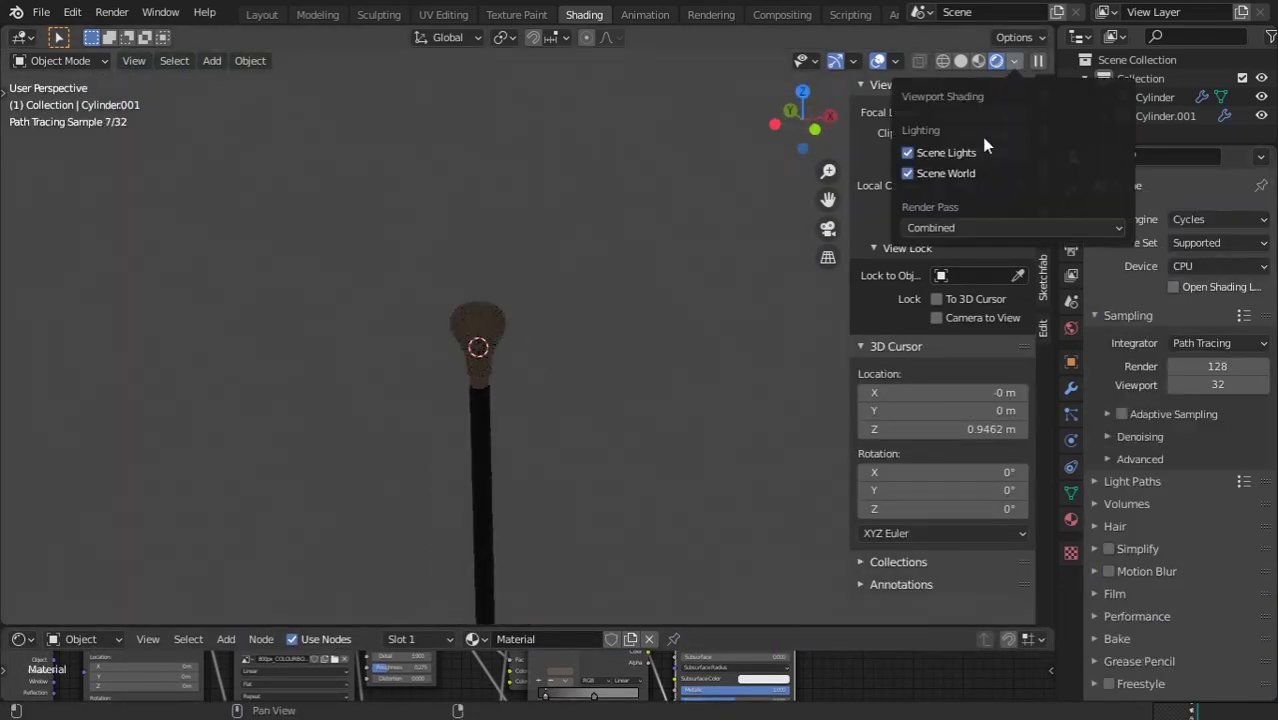
click(935, 173)
click(997, 218)
click(669, 283)
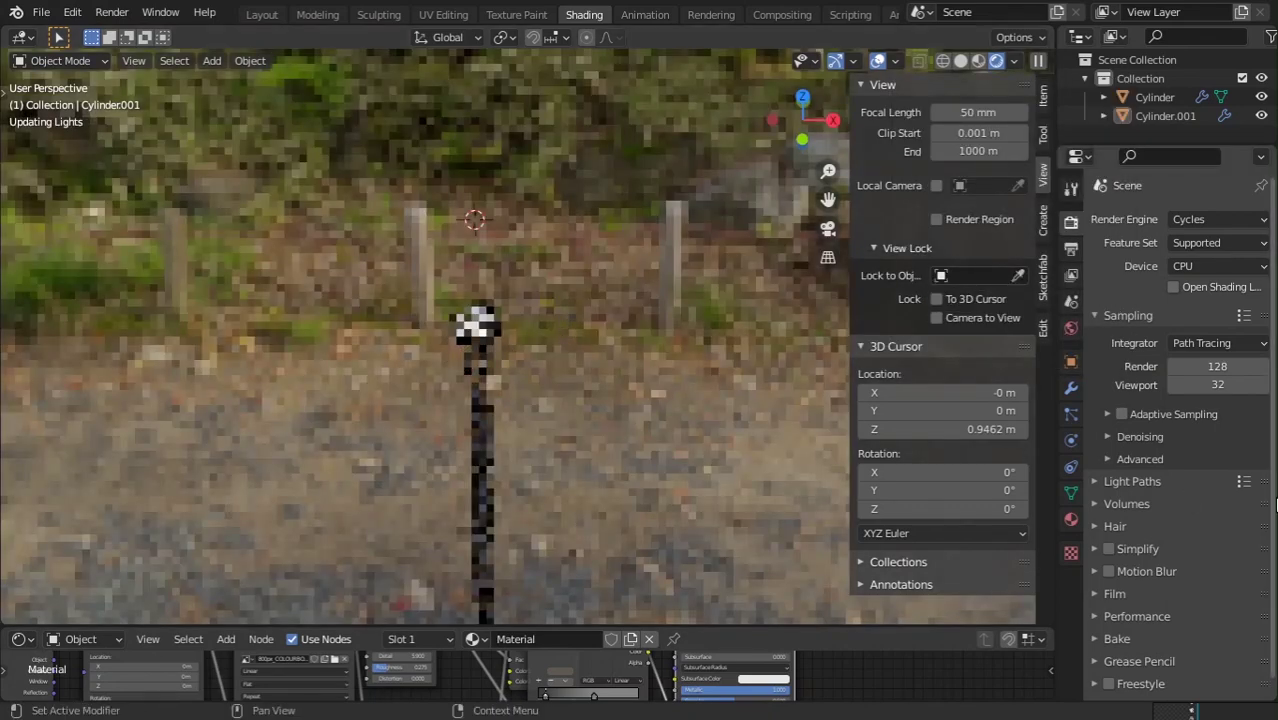
- Enable the Transparent film option together with Transparent Glass in the render settings
scroll(1158, 505, down, 1)
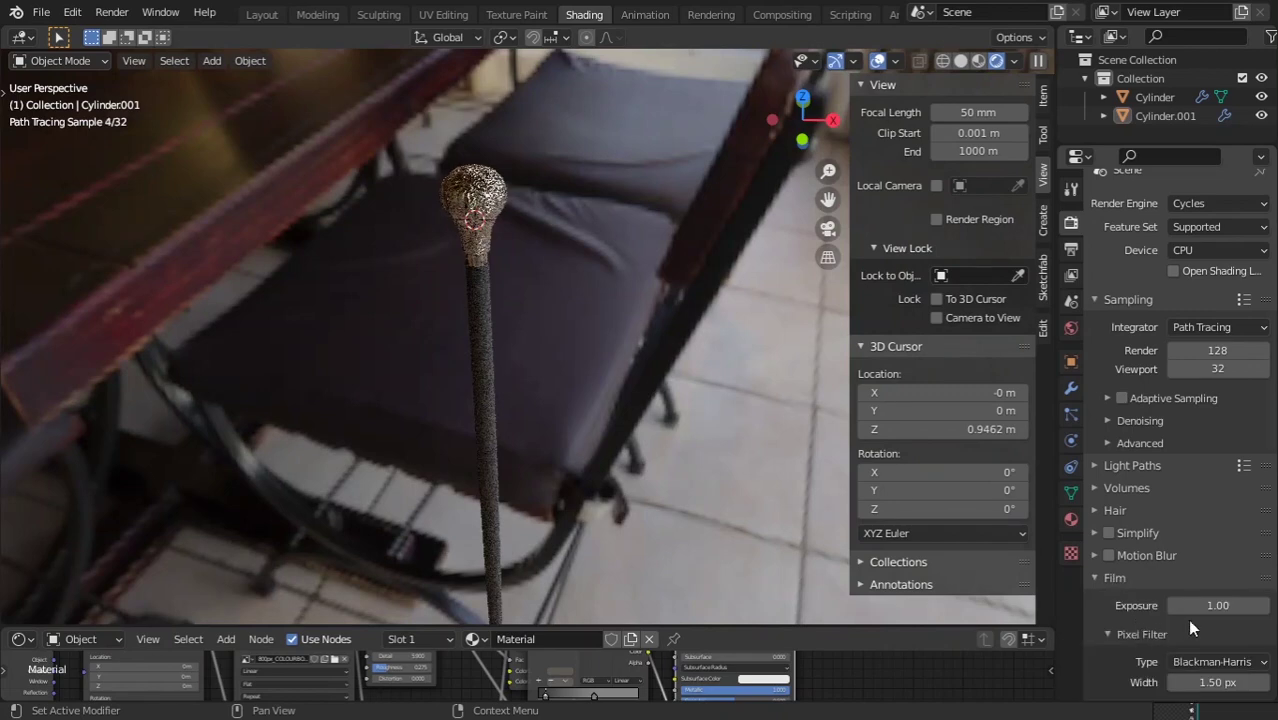
scroll(1180, 632, down, 5)
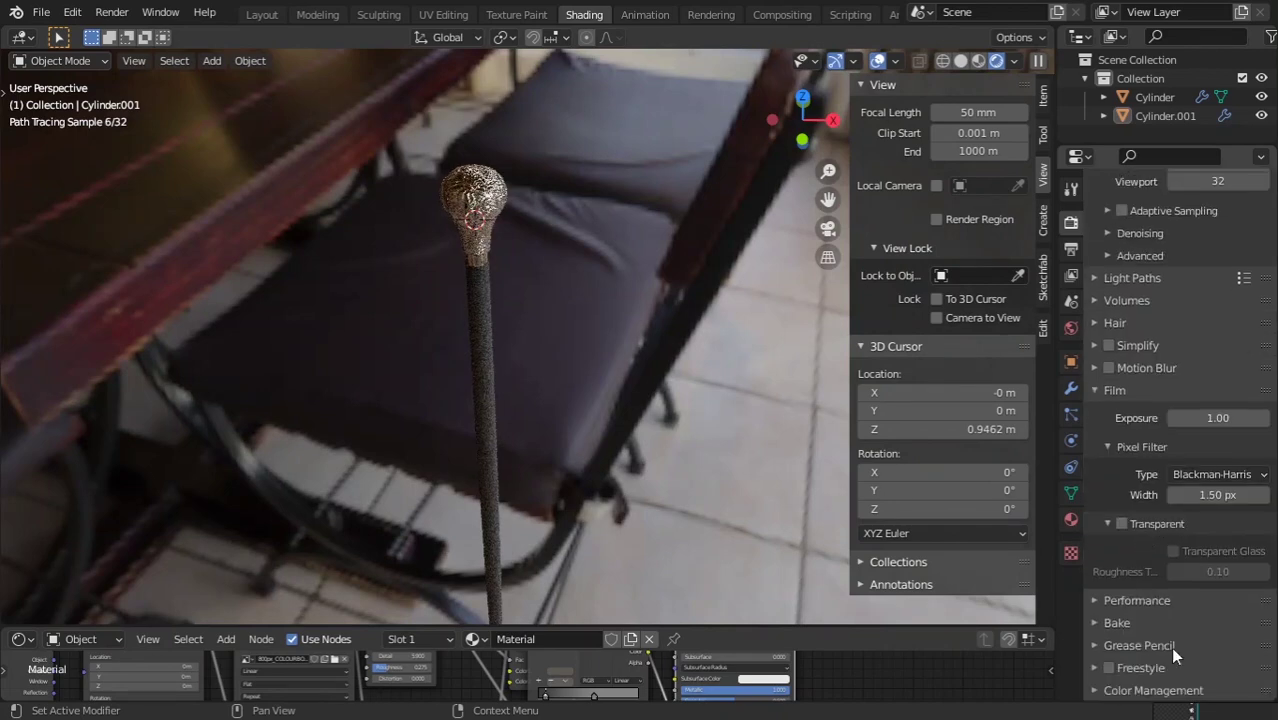
click(1113, 519)
click(1121, 578)
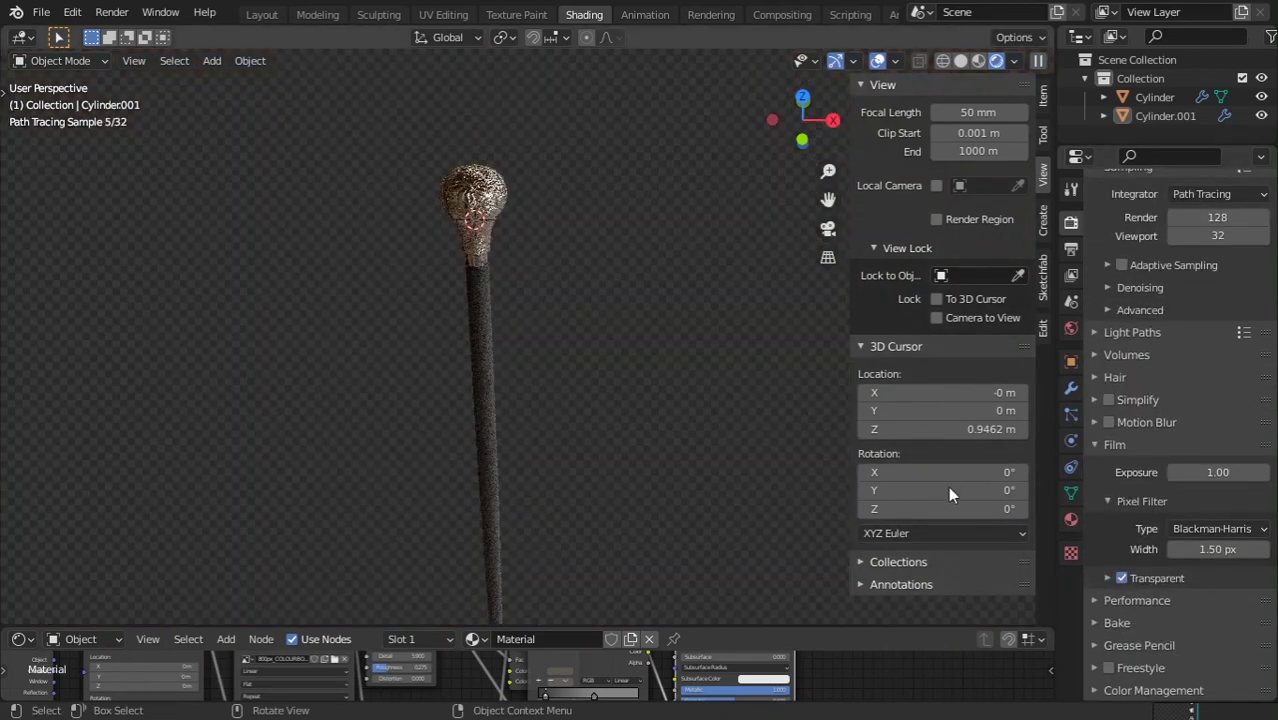
click(1107, 578)
click(1203, 612)
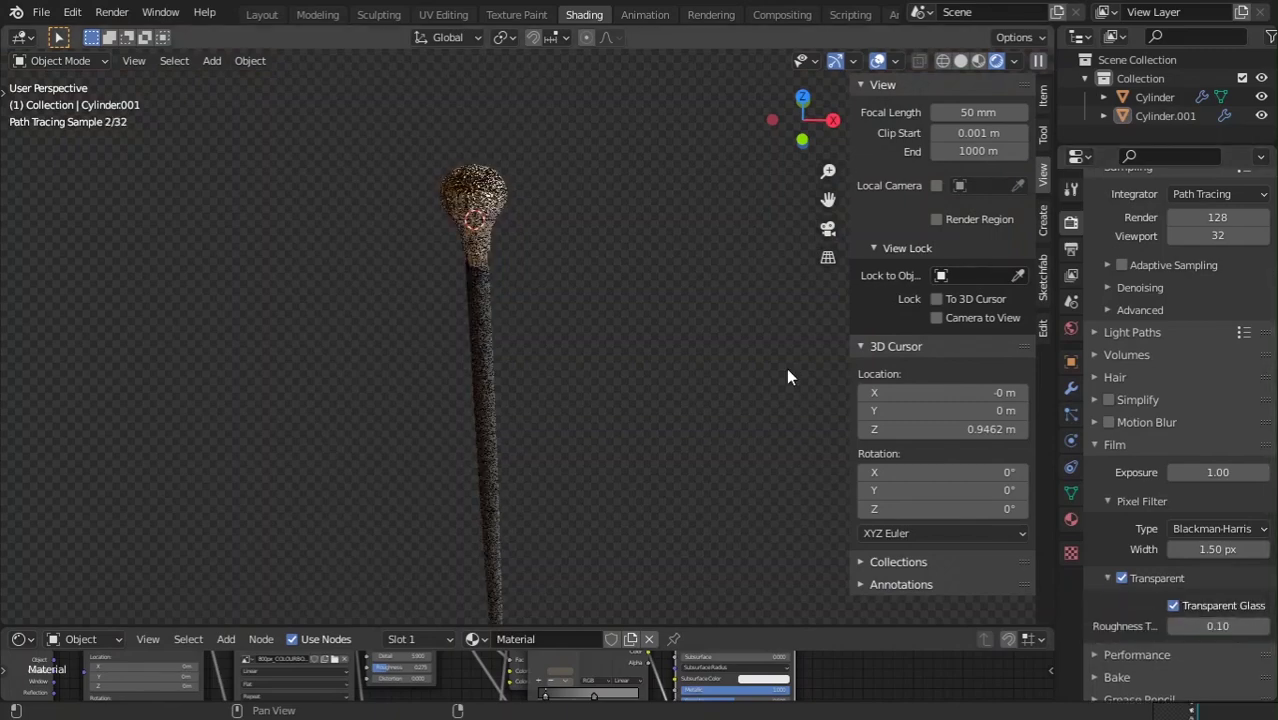
- Try the warm orange indoor HDRI as viewport lighting and view the handle from different angles
middle_drag(787, 370, 630, 345)
scroll(437, 267, up, 9)
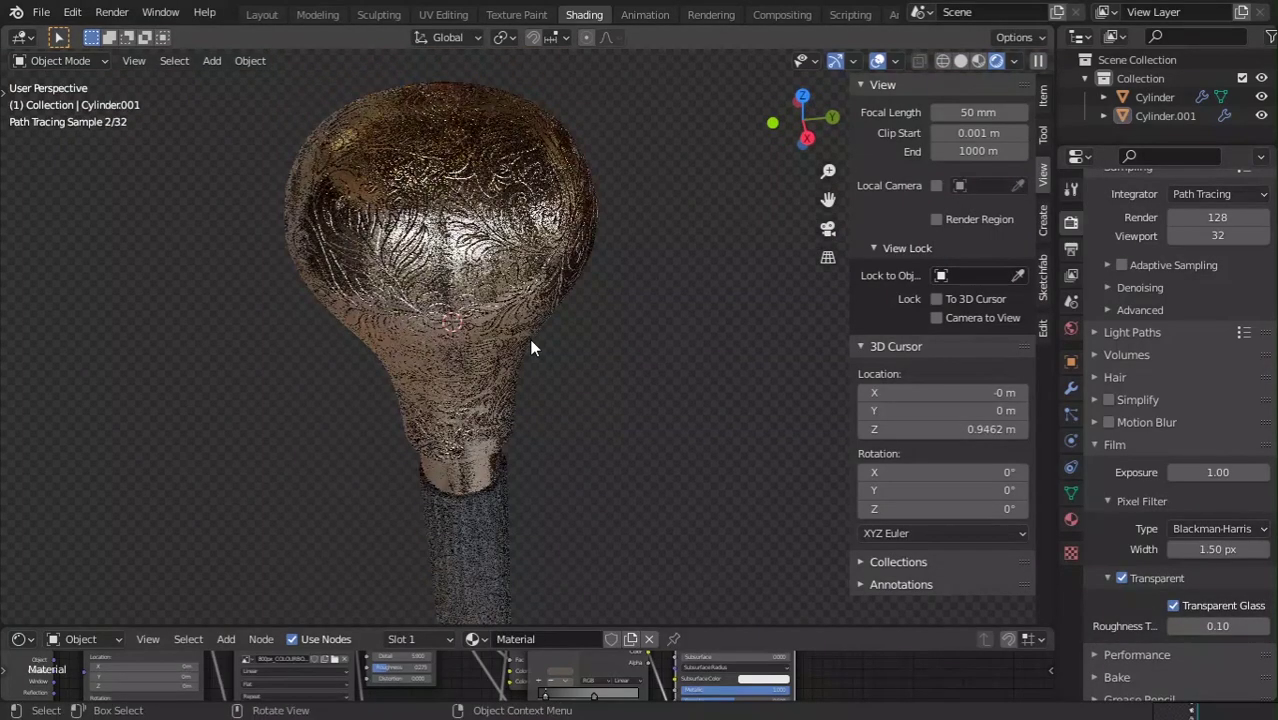
scroll(593, 335, down, 4)
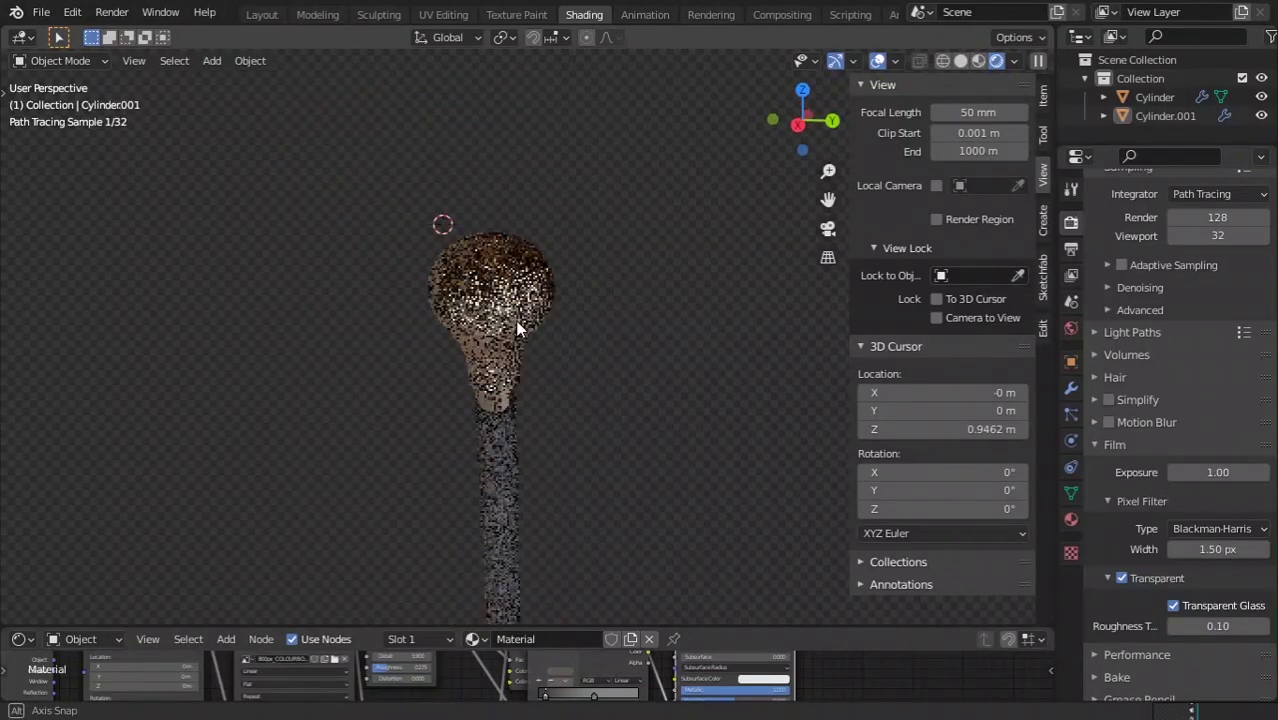
middle_drag(593, 335, 635, 388)
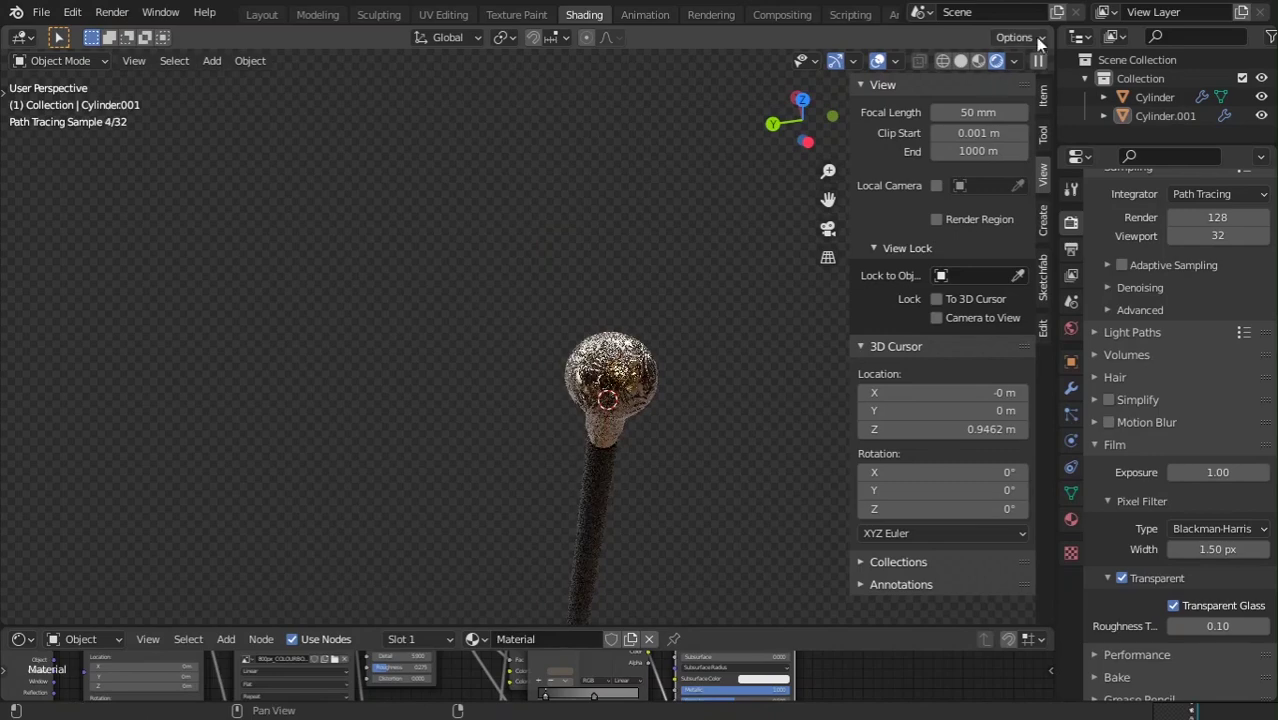
click(1013, 60)
click(966, 211)
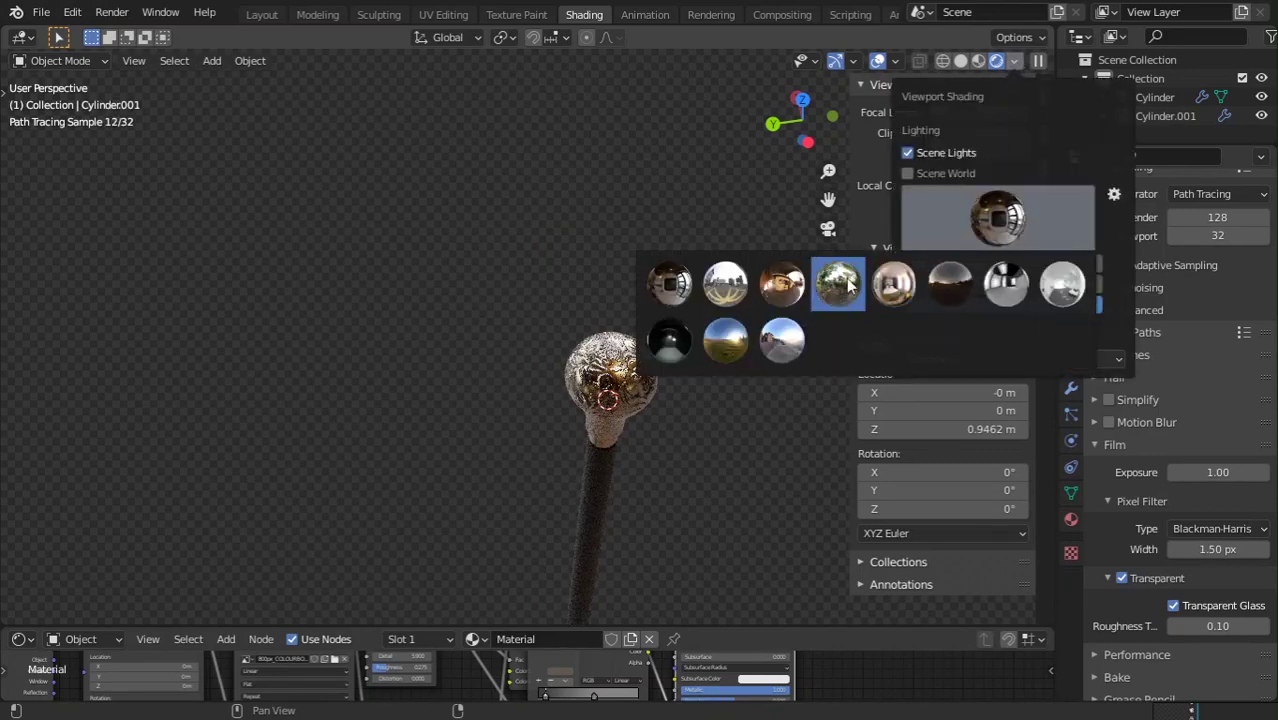
click(768, 295)
middle_drag(512, 384, 827, 450)
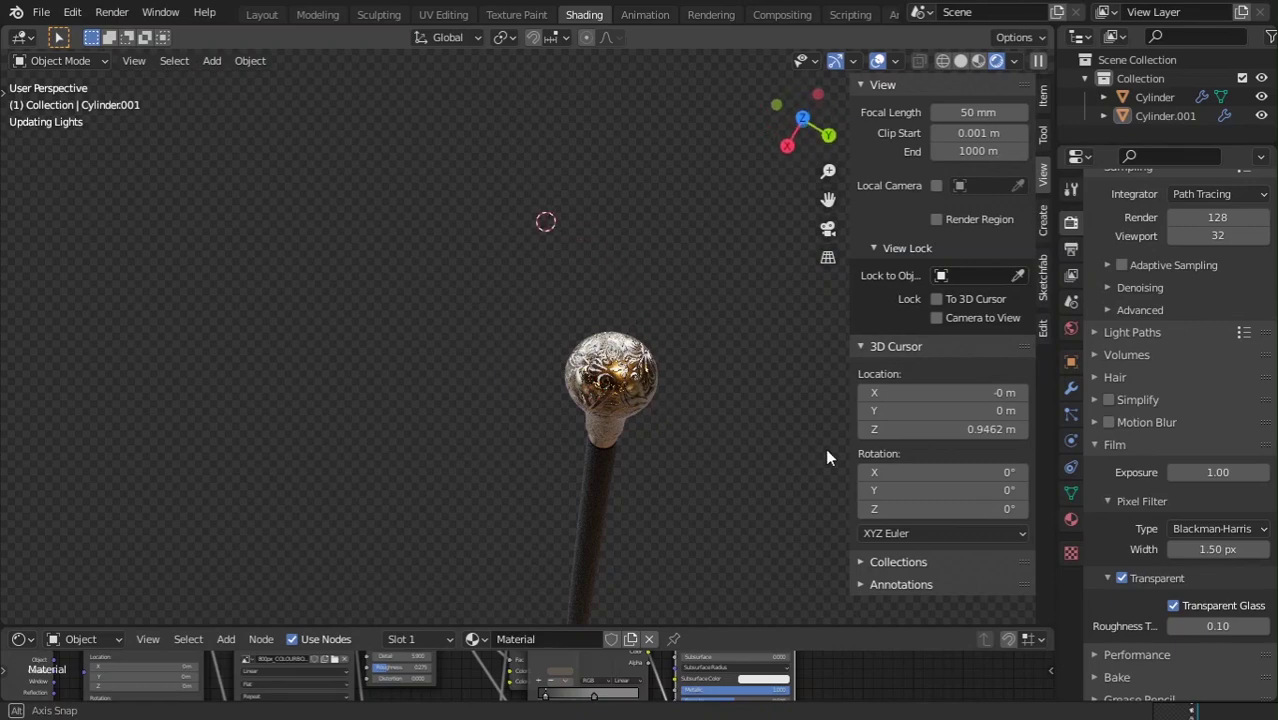
middle_drag(580, 163, 636, 159)
- Set the viewport lighting to the black-and-white studio HDRI and check the handle's reflections
click(1013, 61)
click(998, 218)
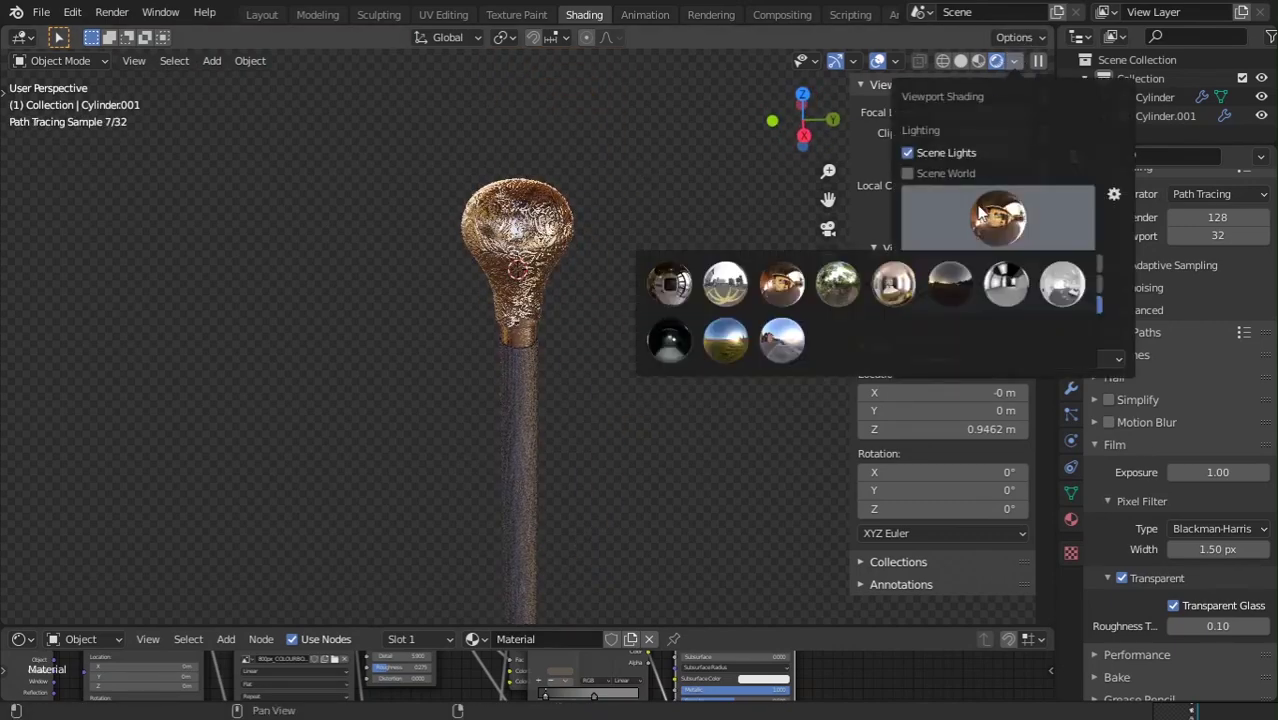
click(1019, 286)
mouse_move(633, 258)
middle_down()
mouse_move(677, 242)
mouse_move(587, 288)
mouse_move(491, 300)
mouse_move(542, 320)
mouse_move(523, 297)
middle_up()
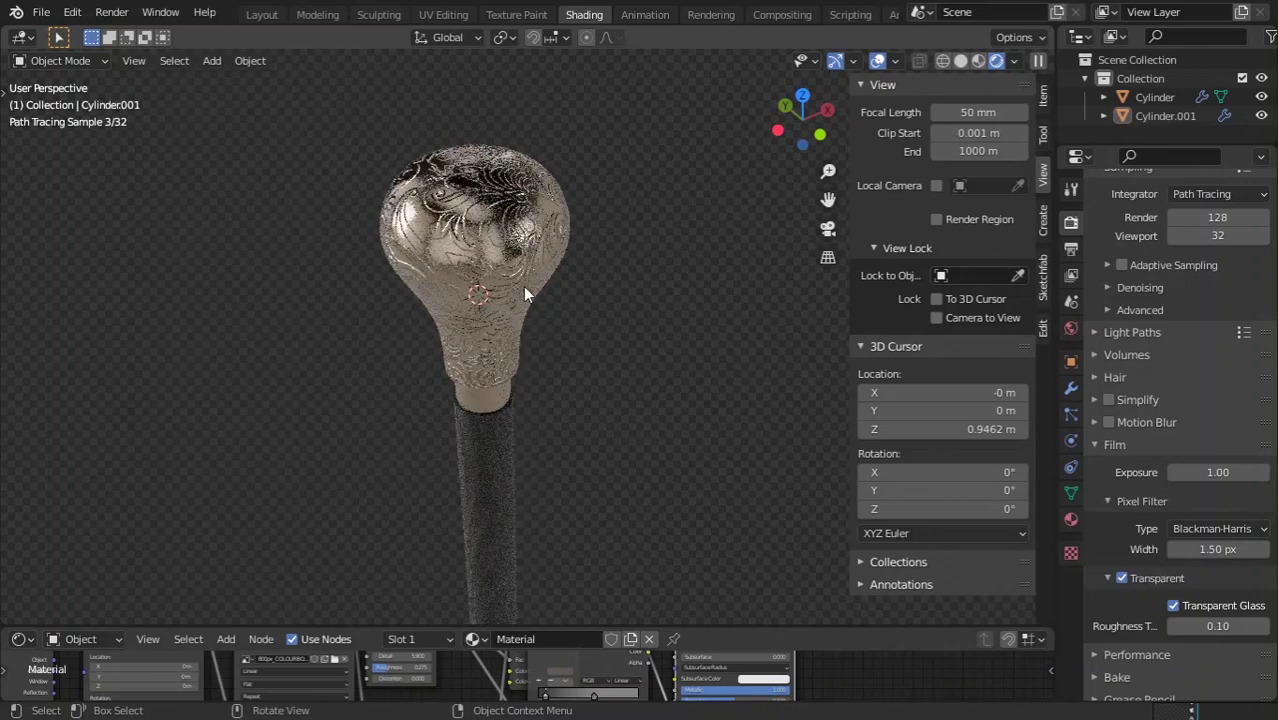
- Try a Bump node strength of 0.717 on the handle material
drag(697, 632, 697, 428)
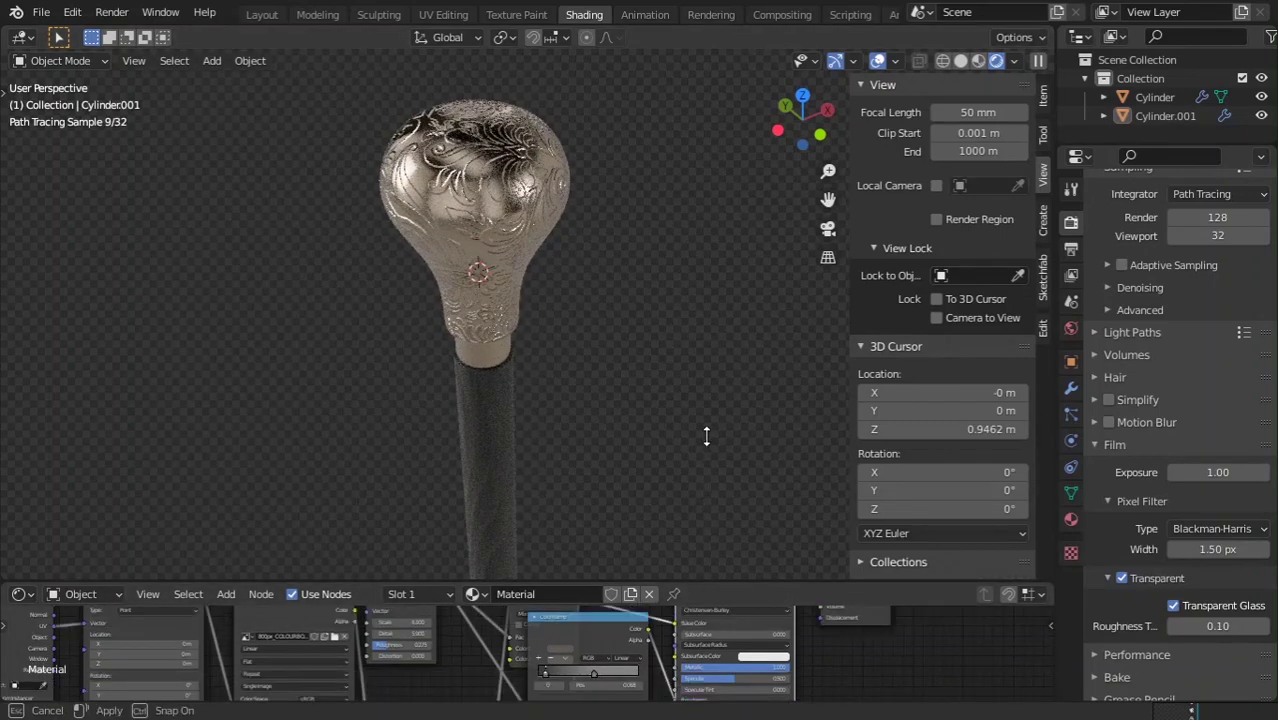
click(504, 154)
scroll(558, 523, up, 2)
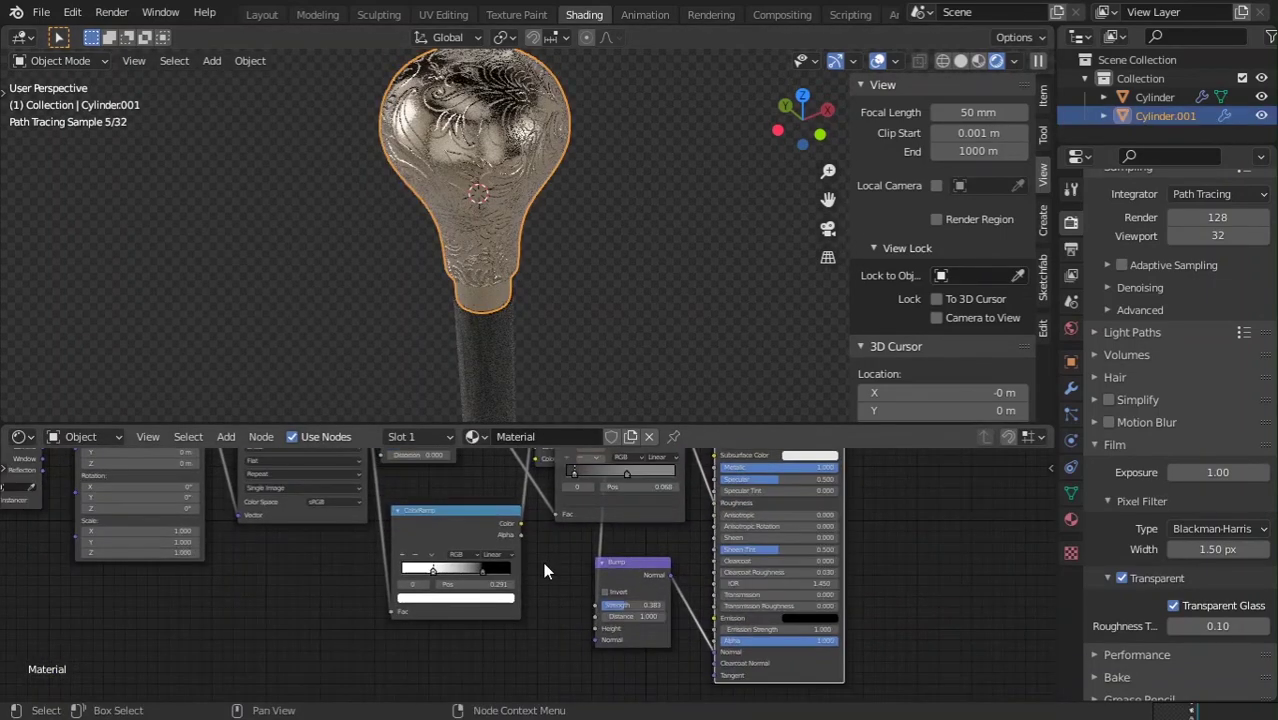
mouse_move(652, 605)
mouse_down()
mouse_move(720, 605)
mouse_move(646, 608)
mouse_up()
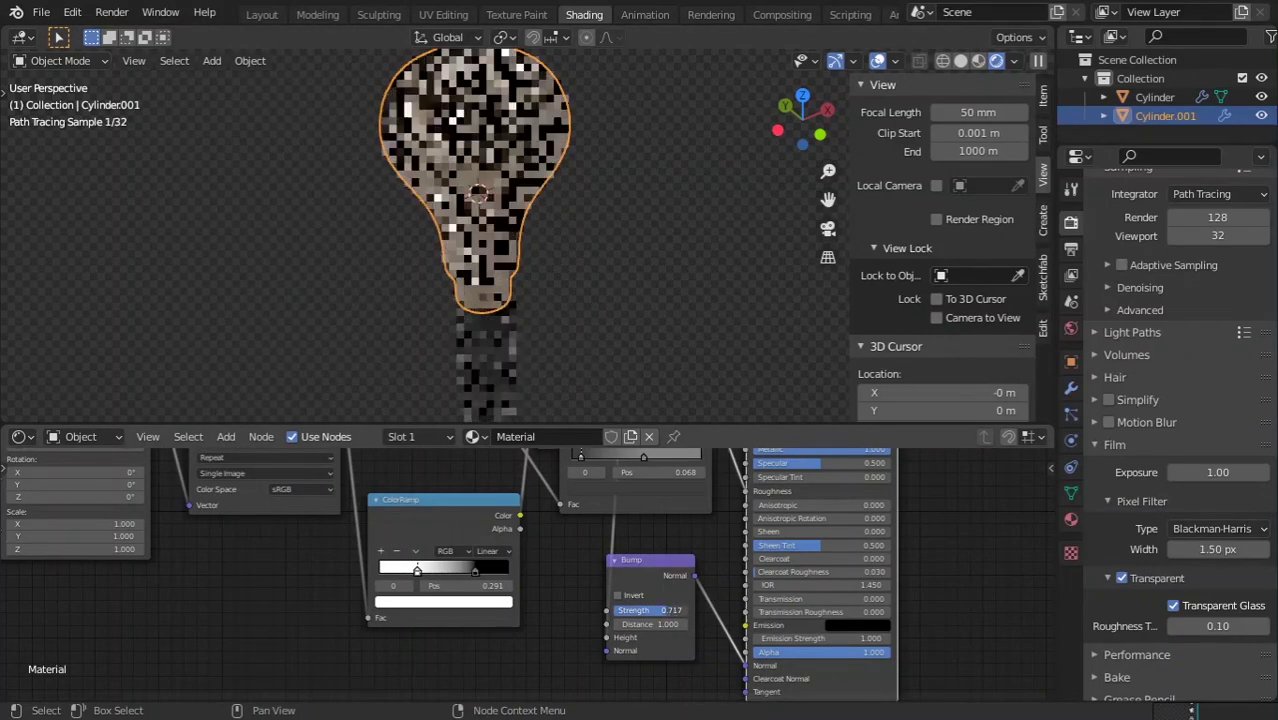
click(577, 318)
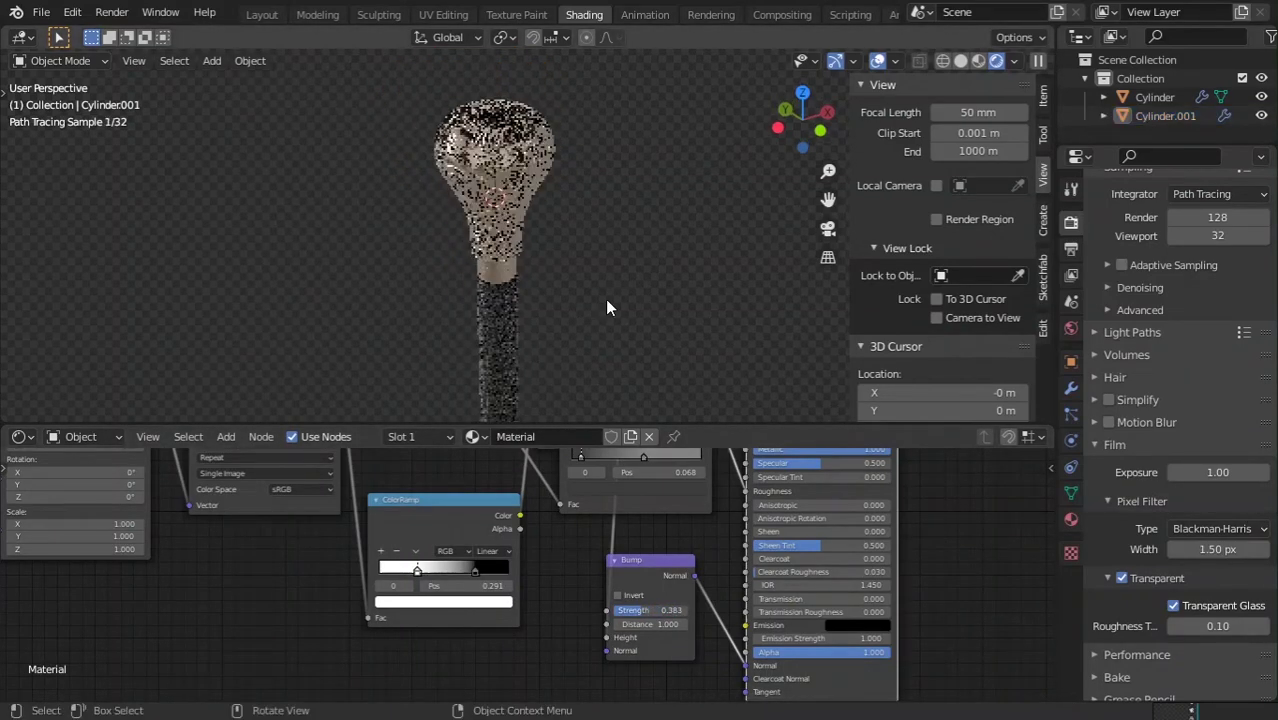
scroll(618, 333, down, 2)
scroll(610, 325, down, 3)
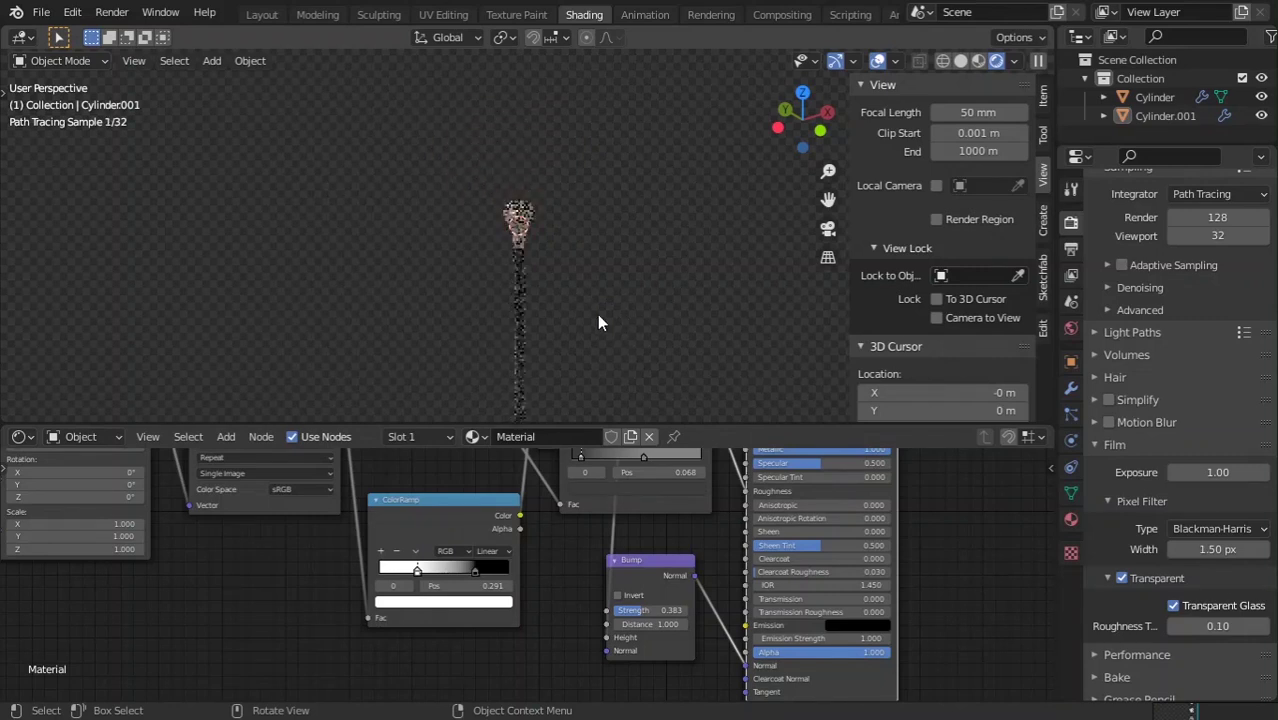
mouse_move(597, 314)
middle_down()
mouse_move(494, 240)
mouse_move(486, 271)
middle_up()
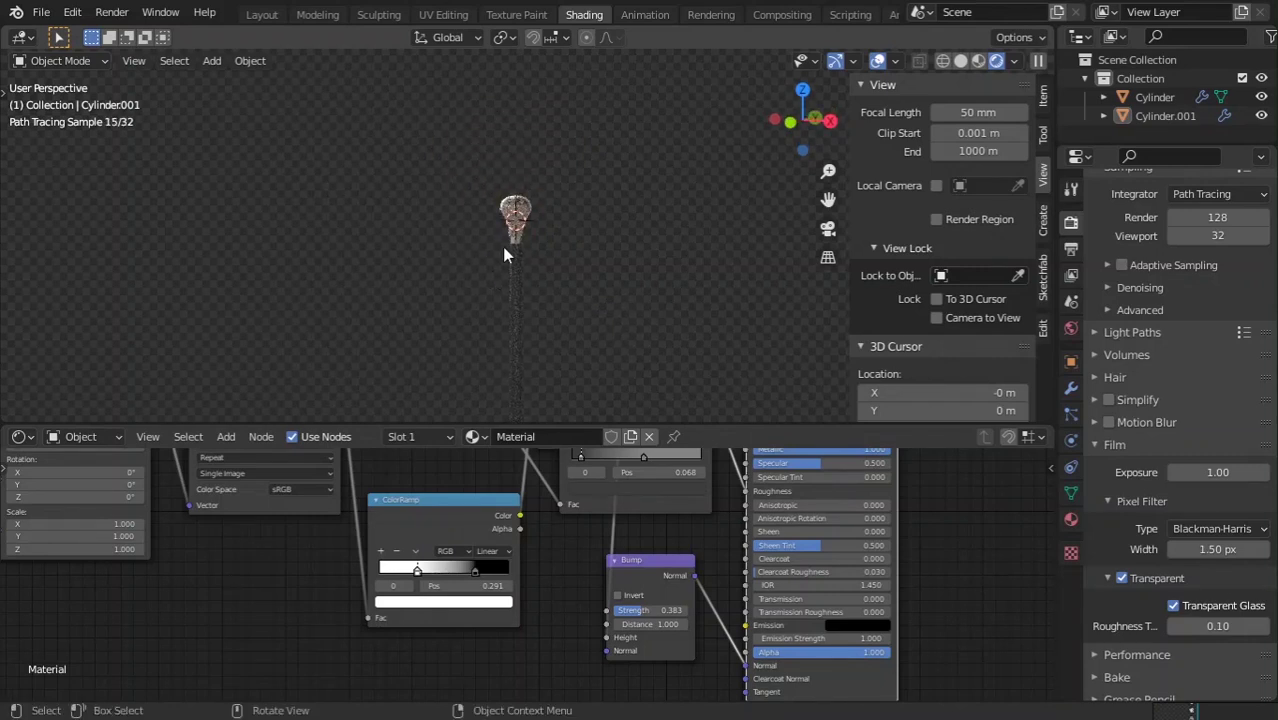